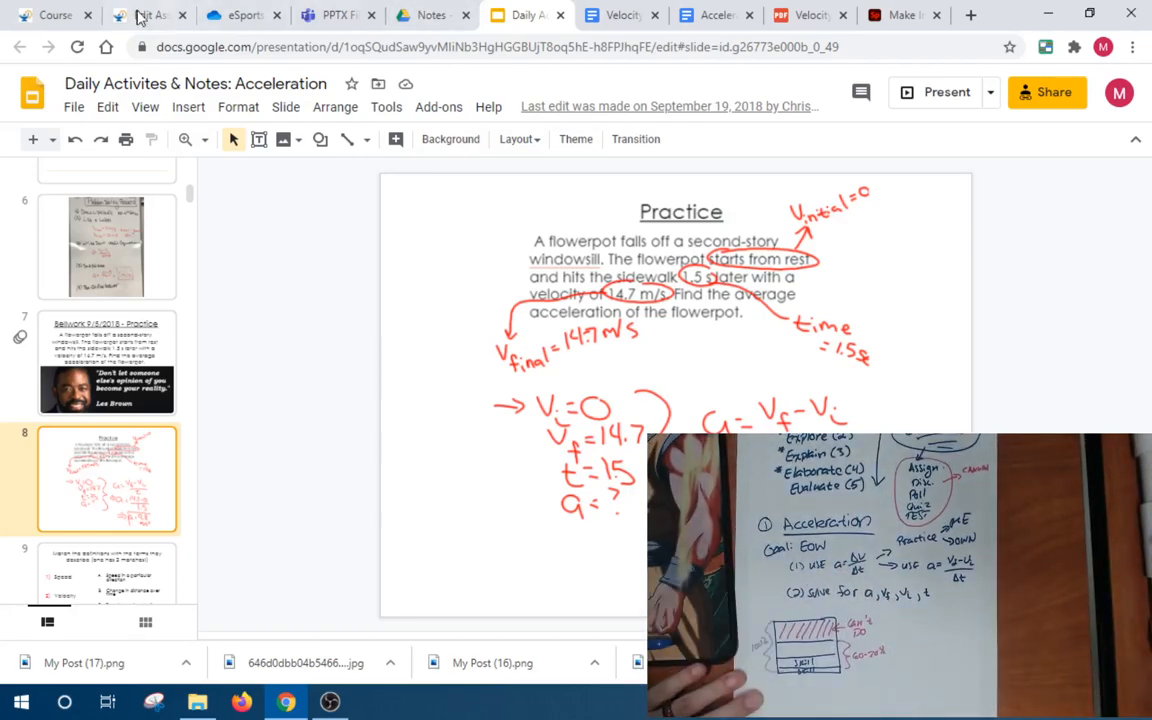
Switch to the Canvas course modules and view the item types that can be added to Acceleration Week 1
{"action": "left_click", "coordinate": [57, 20]}
{"action": "left_click", "coordinate": [437, 206]}
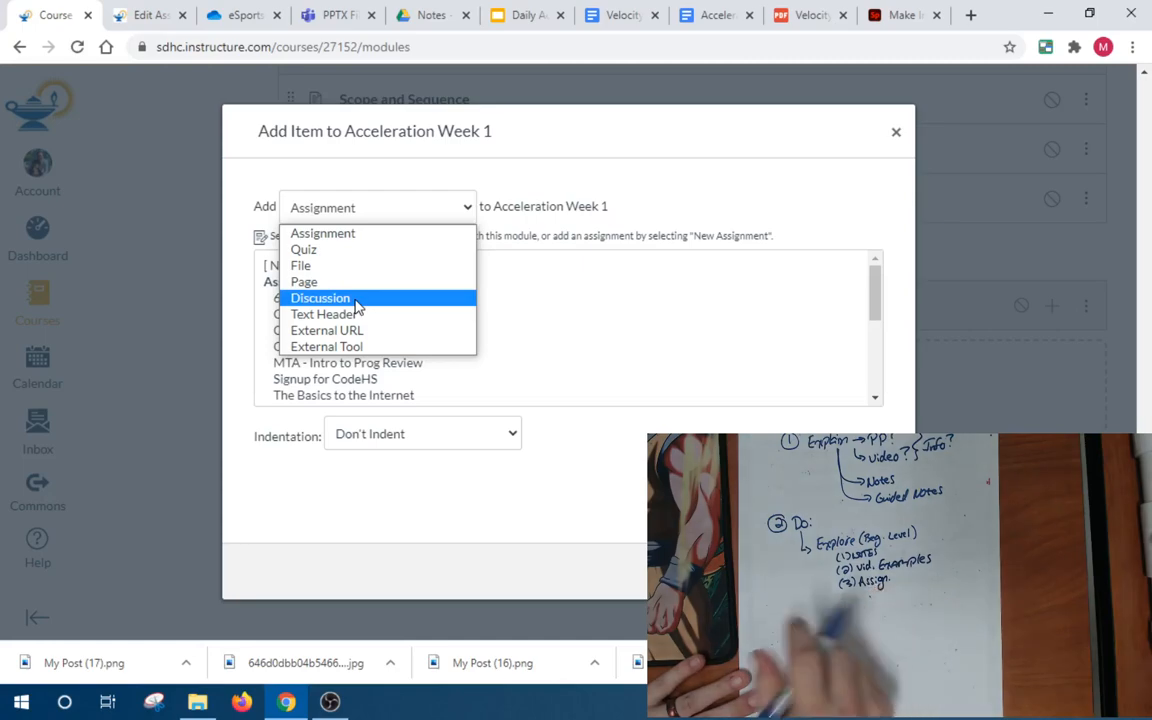
Switch to the Acceleration Probs.docx worksheet, check its available download formats and look over the first problems
{"action": "left_click", "coordinate": [729, 17]}
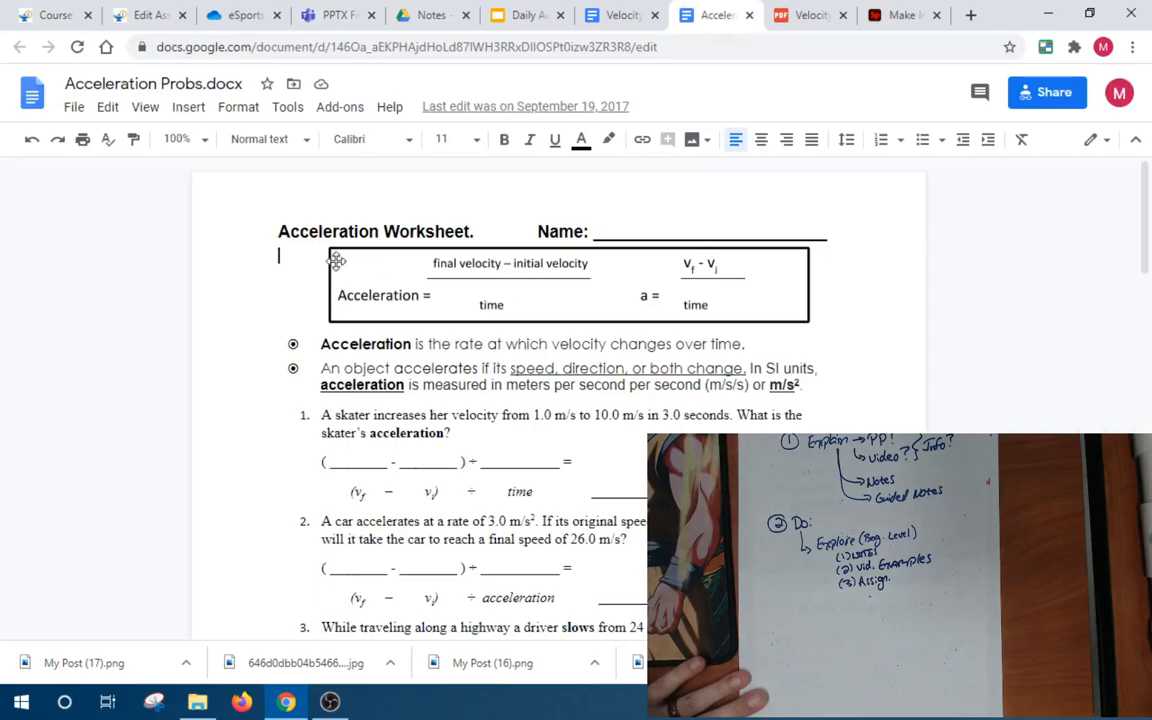
{"action": "left_click", "coordinate": [76, 108]}
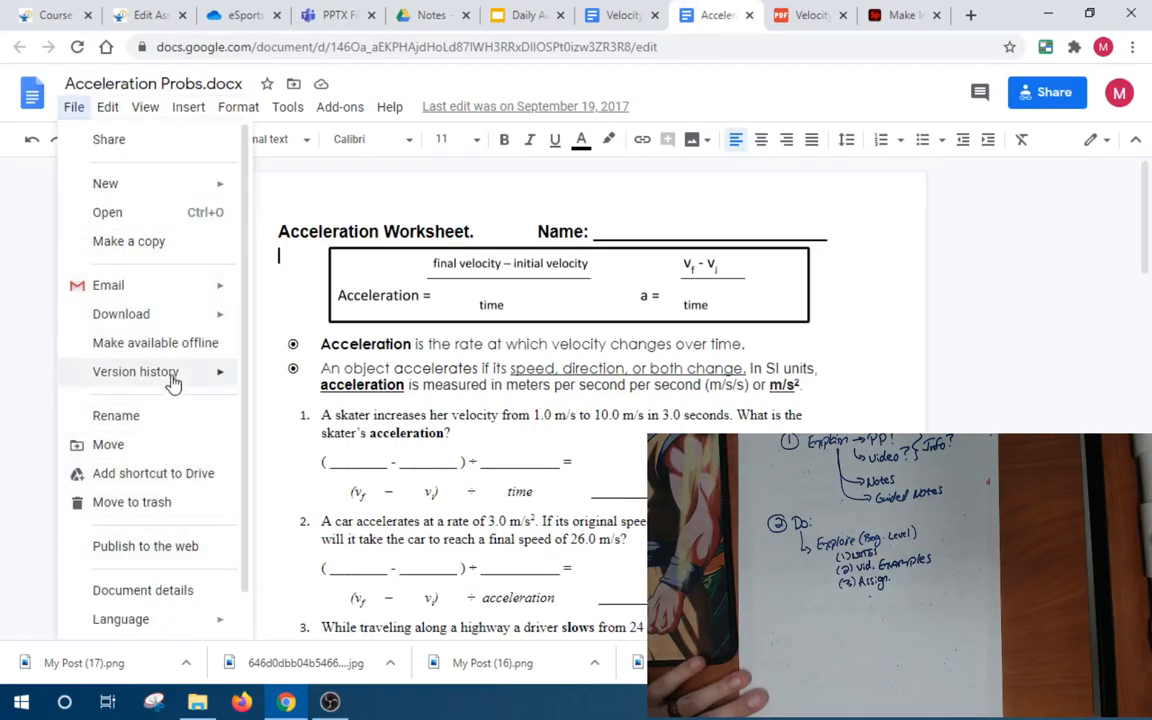
{"action": "mouse_move", "coordinate": [175, 316]}
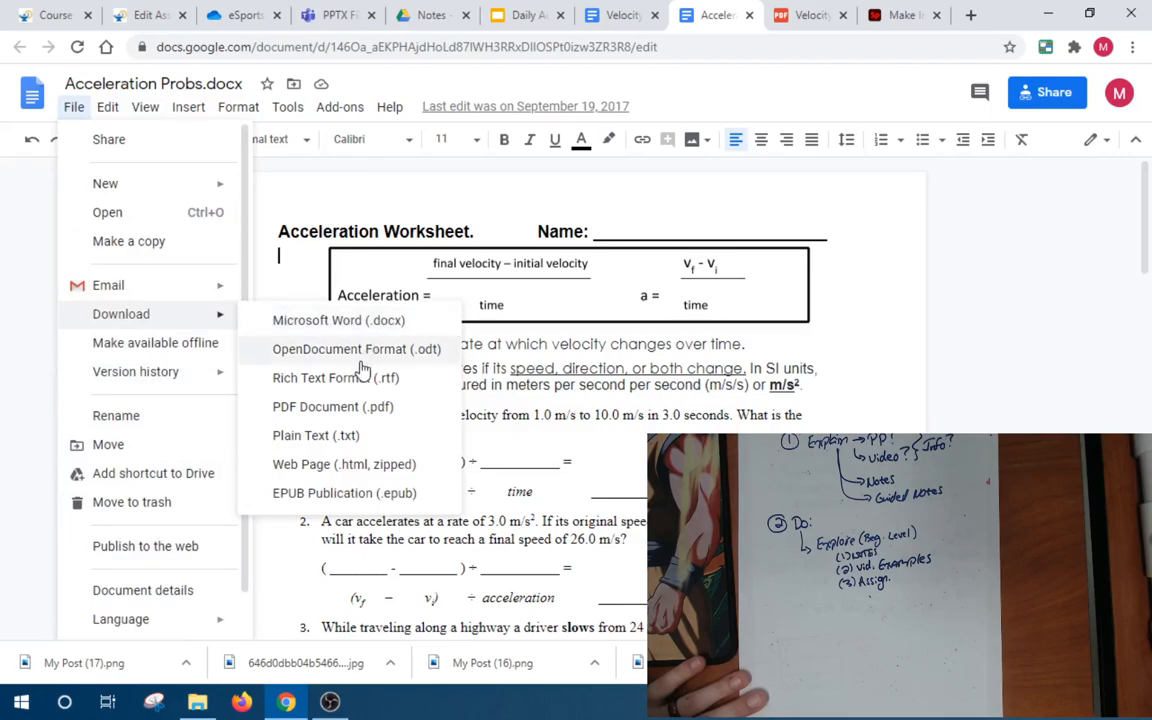
{"action": "left_click", "coordinate": [1015, 284]}
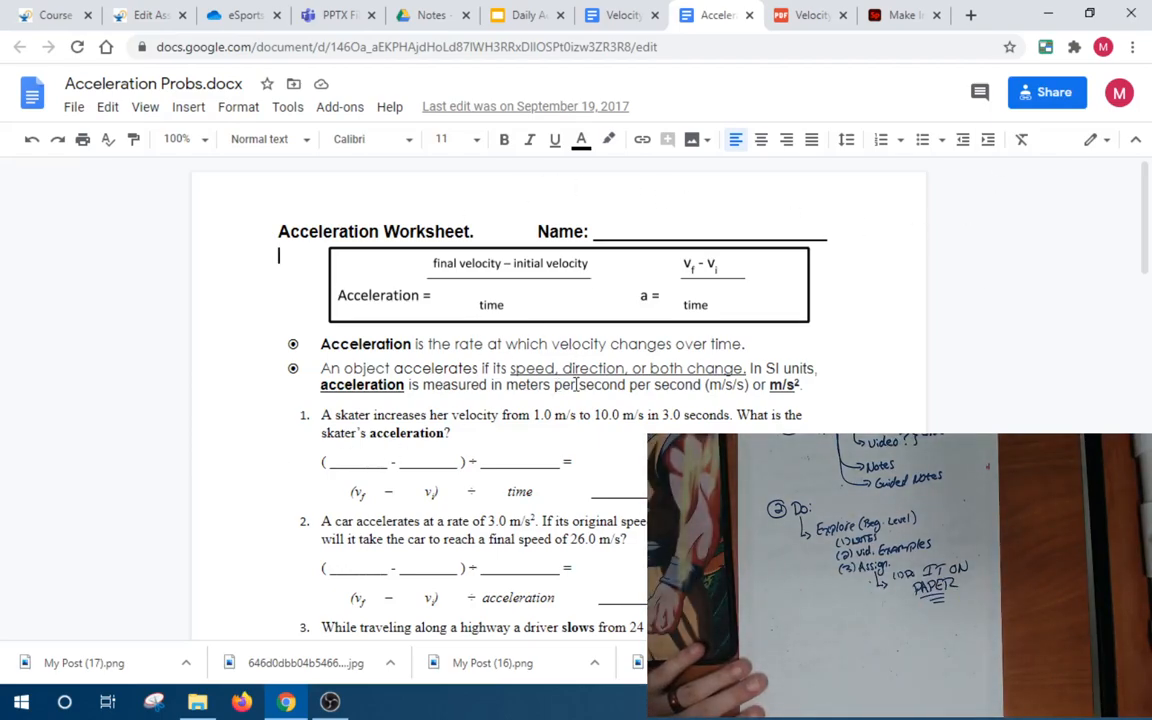
{"action": "scroll", "coordinate": [584, 377], "scroll_direction": "down", "scroll_amount": 3}
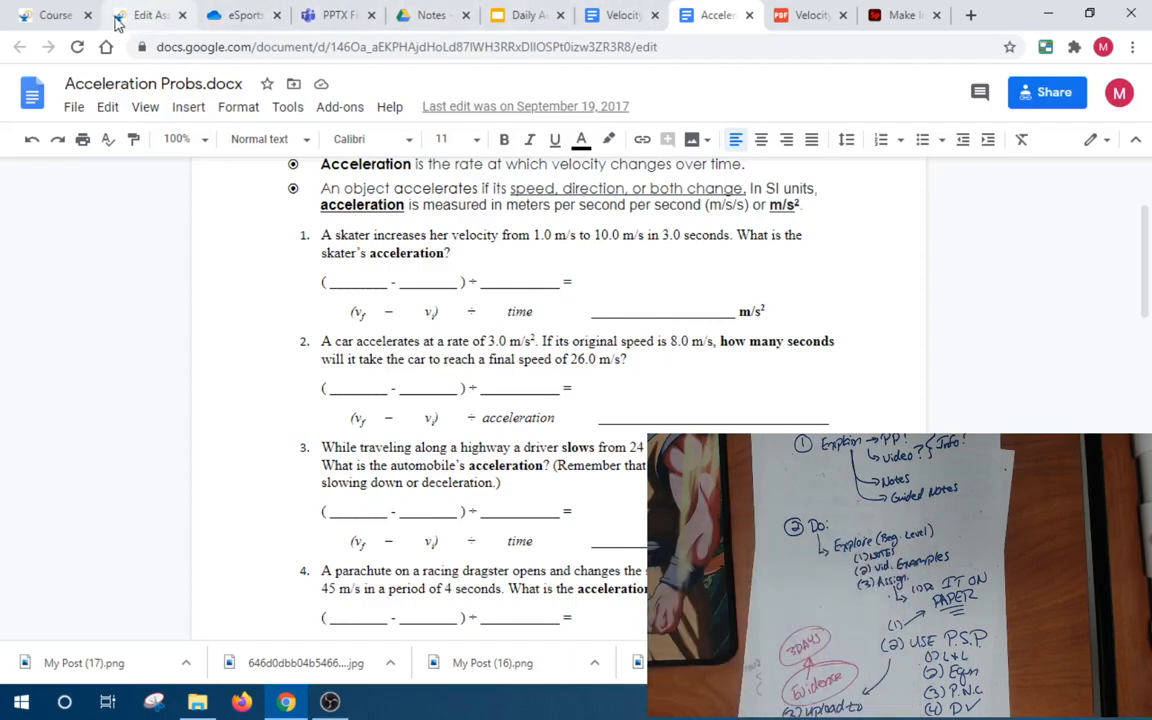
Return to the course modules, dismiss the Add Item dialog and open The Basics to the Internet assignment
{"action": "left_click", "coordinate": [56, 16]}
{"action": "left_click", "coordinate": [148, 16]}
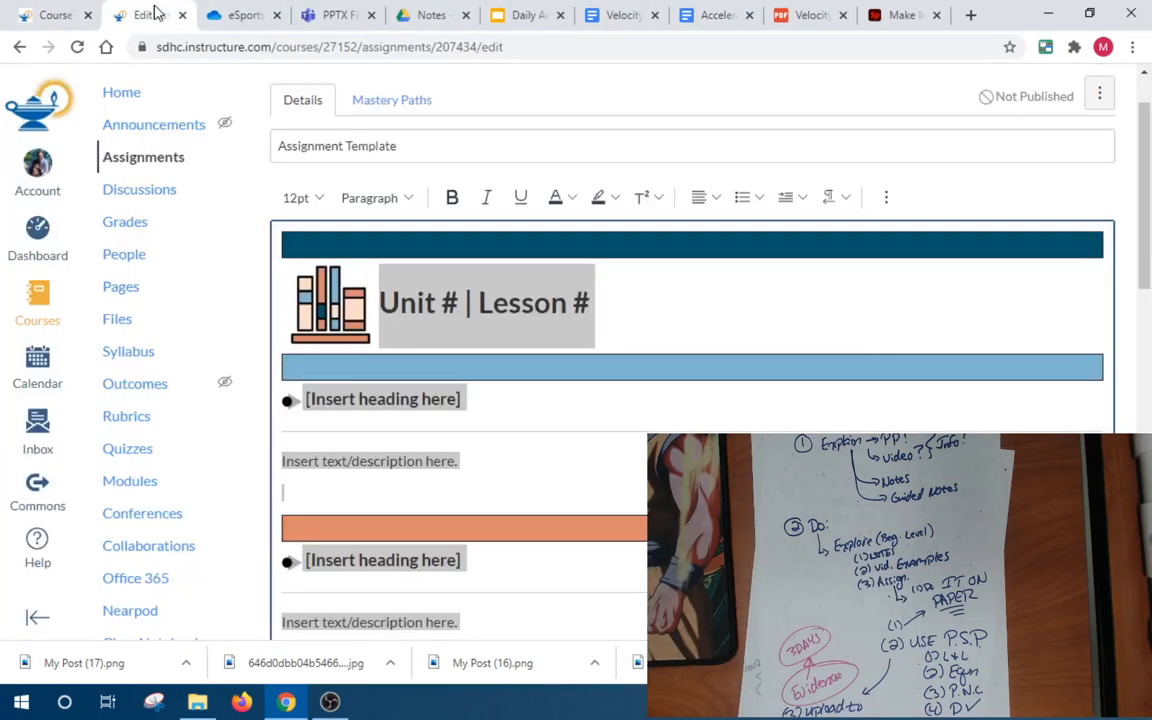
{"action": "left_click", "coordinate": [56, 16]}
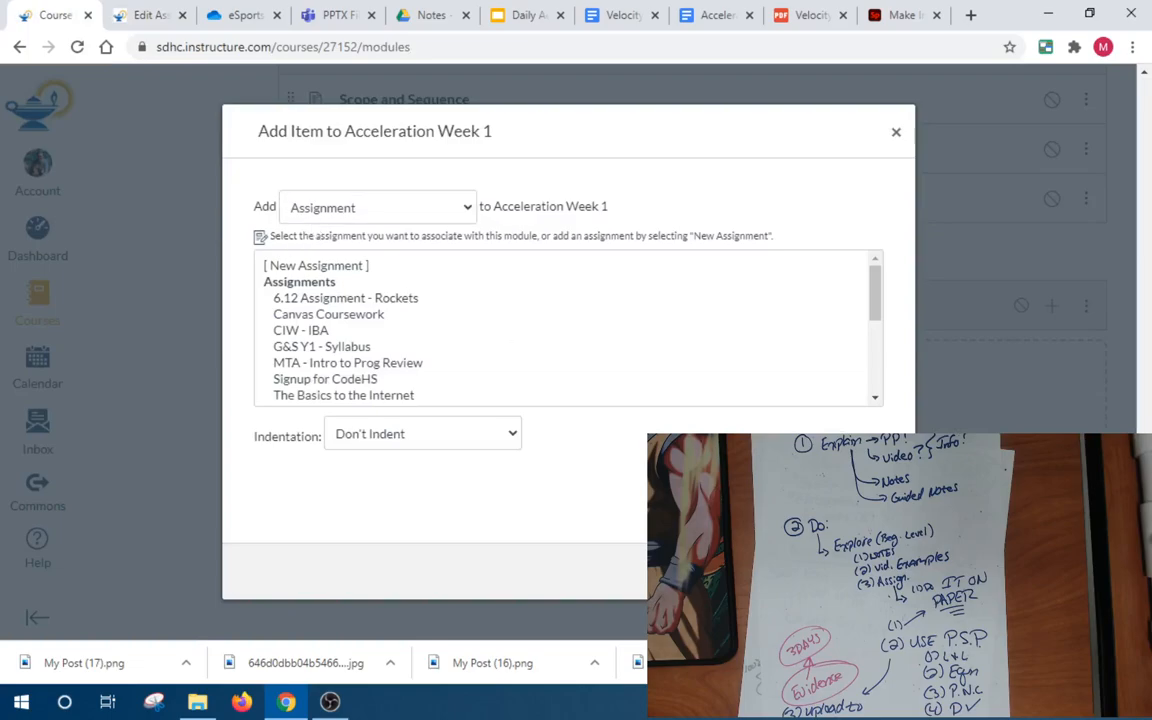
{"action": "key", "text": "Escape"}
{"action": "scroll", "coordinate": [445, 460], "scroll_direction": "up", "scroll_amount": 15}
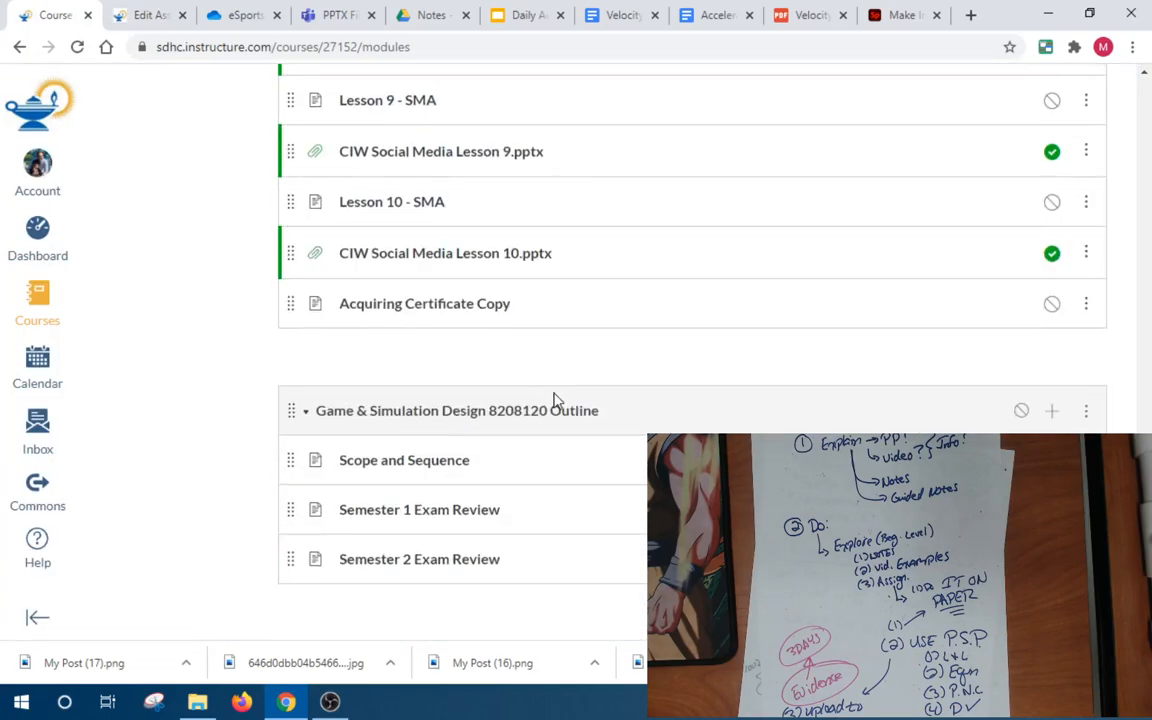
{"action": "scroll", "coordinate": [557, 400], "scroll_direction": "up", "scroll_amount": 20}
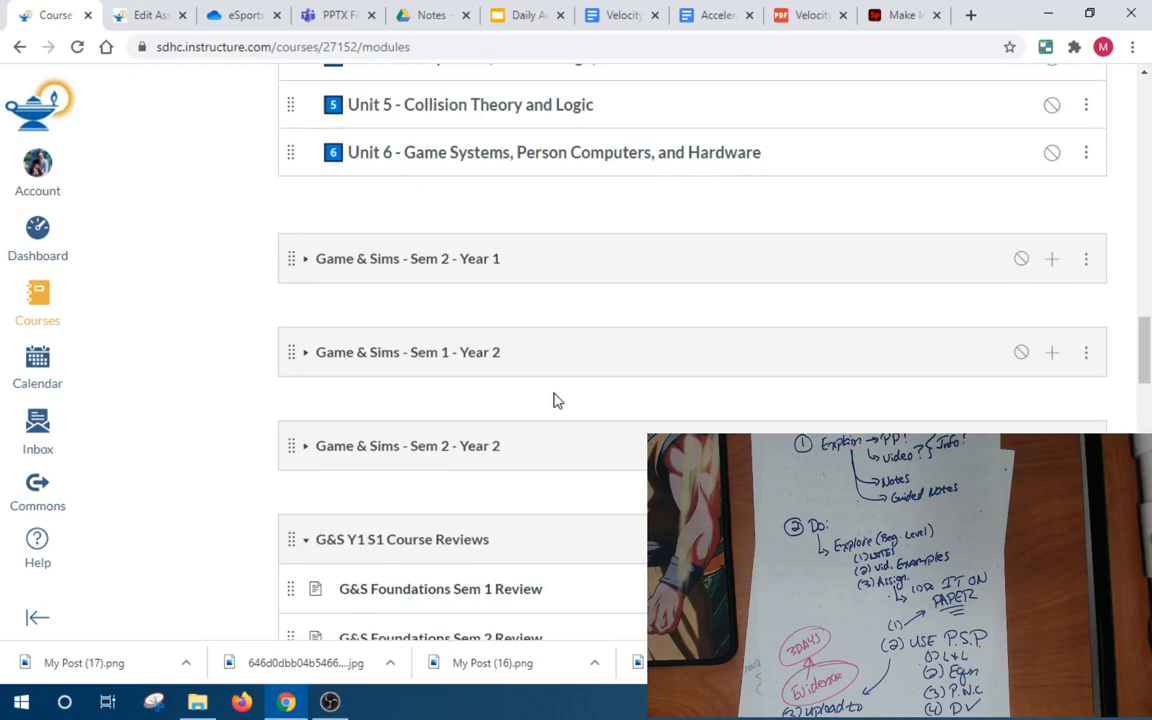
{"action": "scroll", "coordinate": [557, 400], "scroll_direction": "up", "scroll_amount": 6}
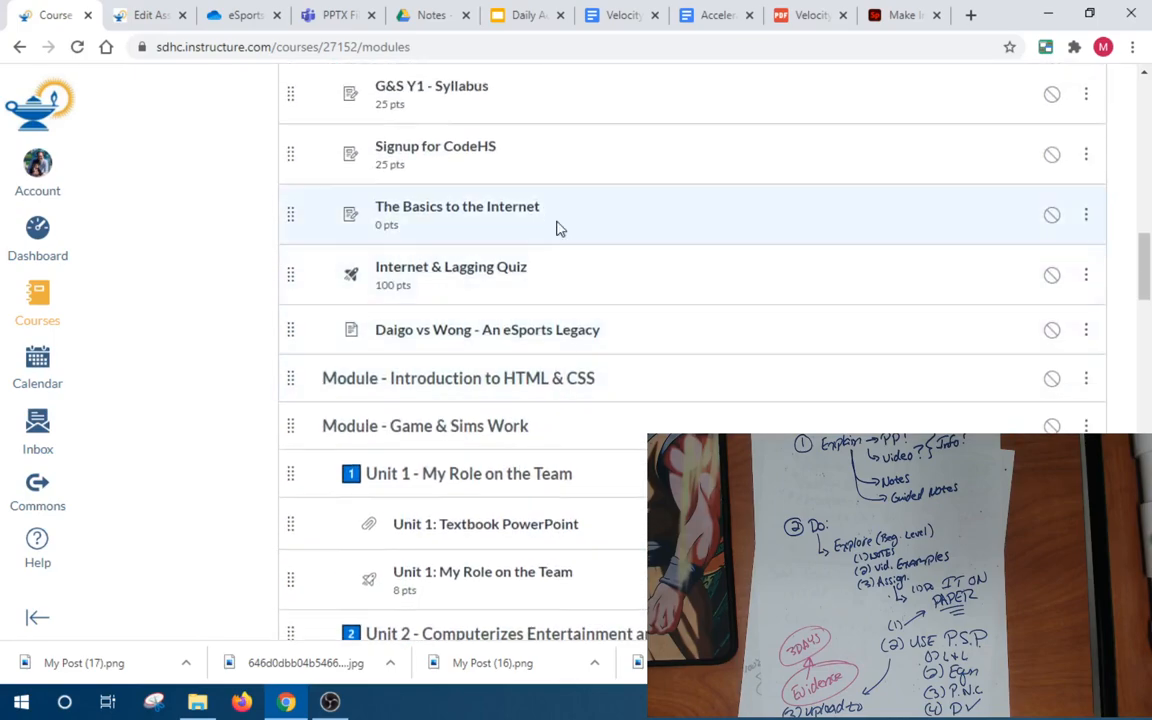
{"action": "left_click", "coordinate": [486, 210]}
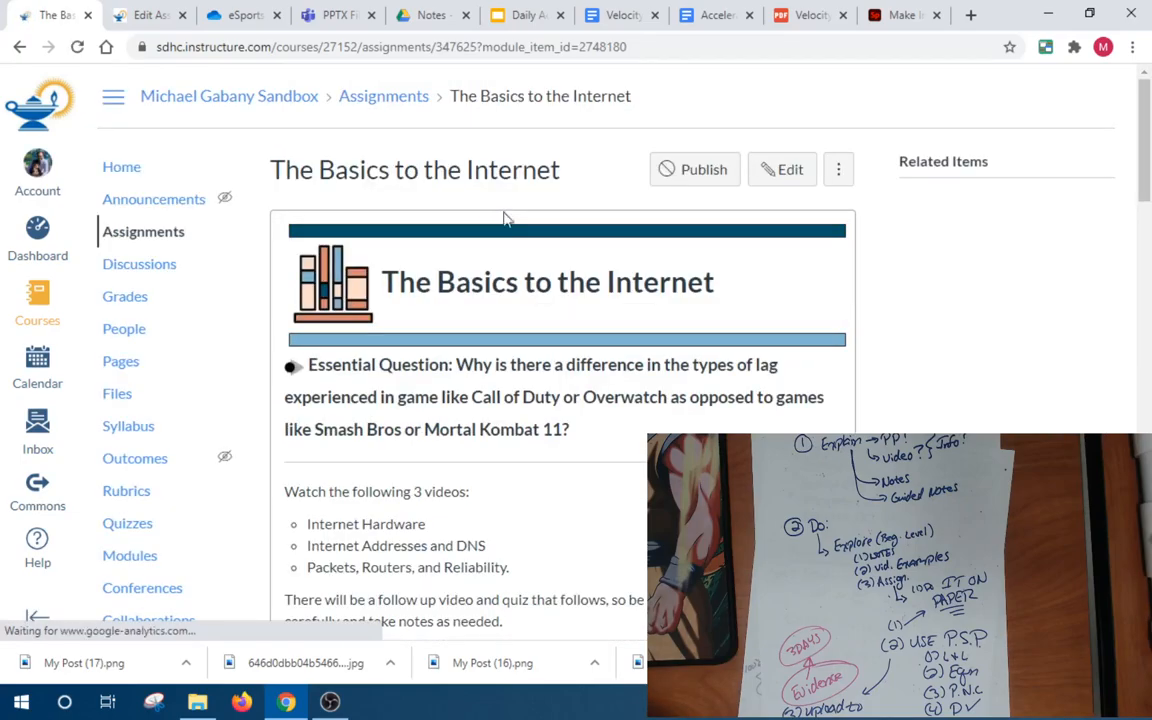
Read the guiding questions above each video in The Basics to the Internet assignment
{"action": "scroll", "coordinate": [750, 329], "scroll_direction": "down", "scroll_amount": 5}
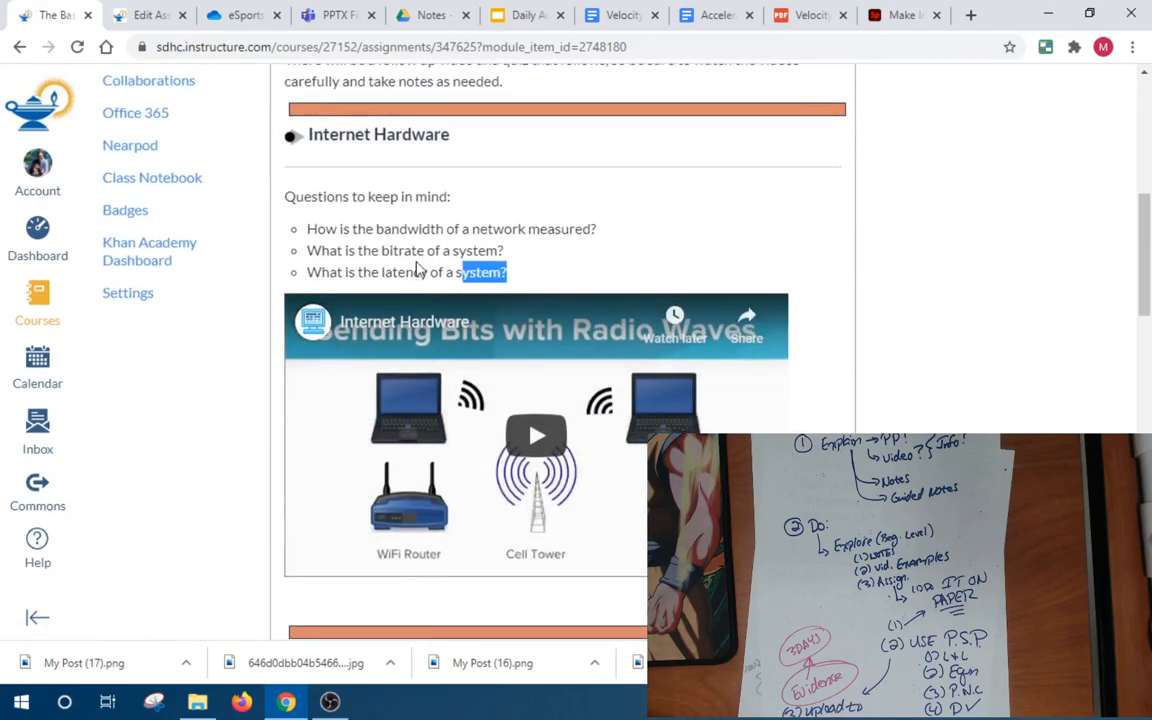
{"action": "left_click_drag", "start_coordinate": [418, 270], "coordinate": [281, 238]}
{"action": "scroll", "coordinate": [977, 260], "scroll_direction": "down", "scroll_amount": 5}
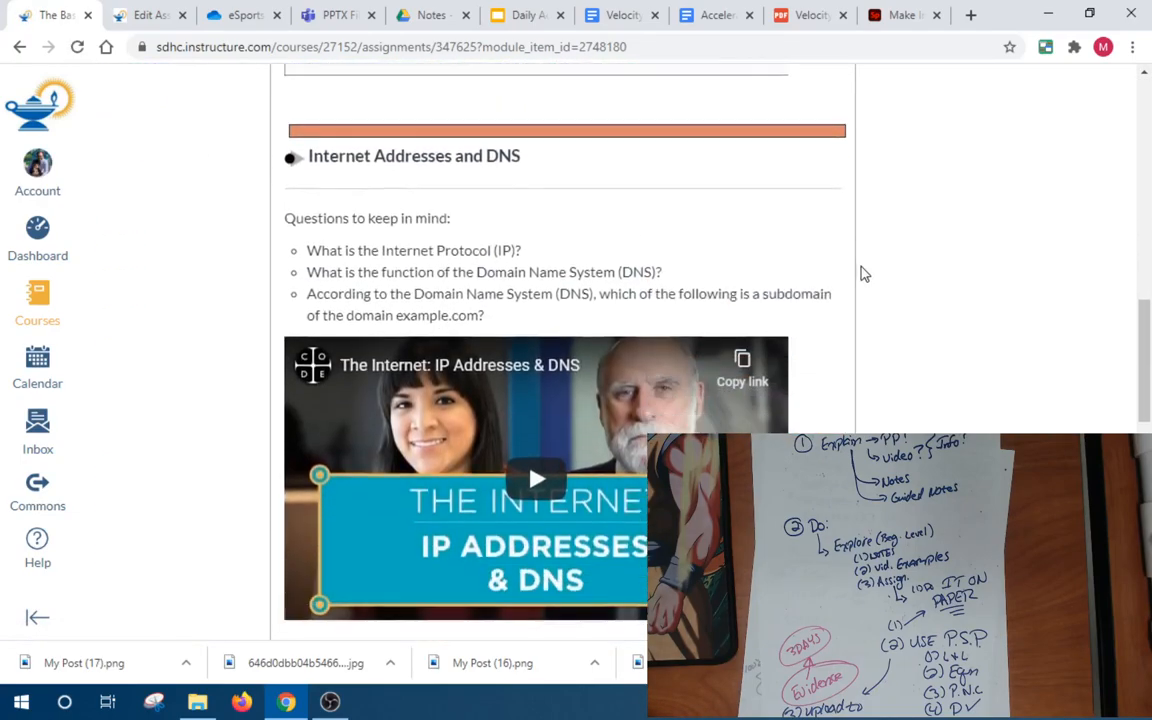
{"action": "left_click_drag", "start_coordinate": [490, 277], "coordinate": [296, 210]}
{"action": "scroll", "coordinate": [1093, 321], "scroll_direction": "down", "scroll_amount": 5}
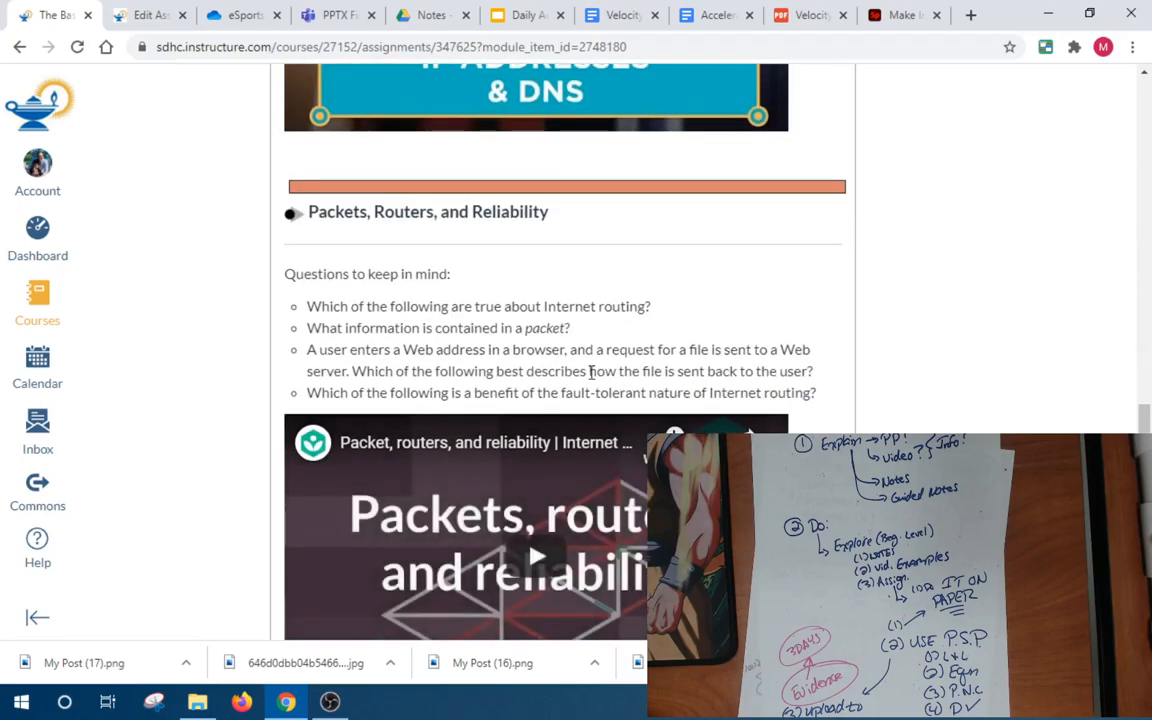
{"action": "left_click_drag", "start_coordinate": [816, 393], "coordinate": [188, 271]}
{"action": "left_click", "coordinate": [1010, 334]}
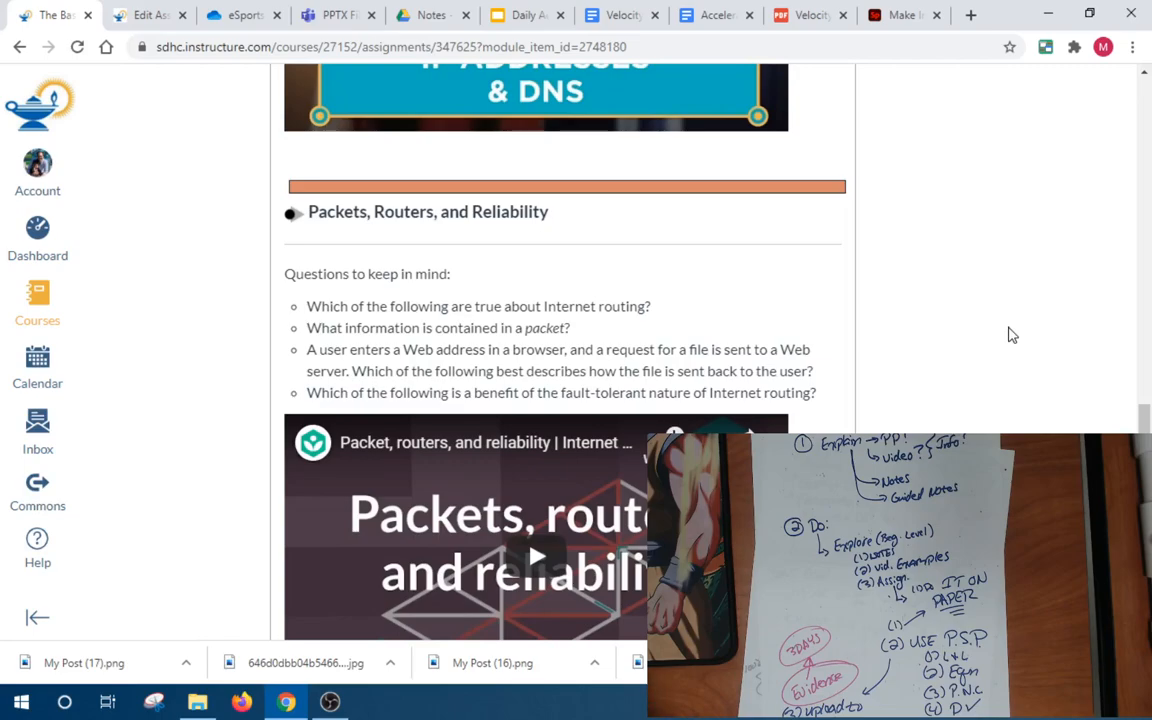
Highlight the essential question about types of game lag at the start of the assignment
{"action": "scroll", "coordinate": [1010, 334], "scroll_direction": "up", "scroll_amount": 15}
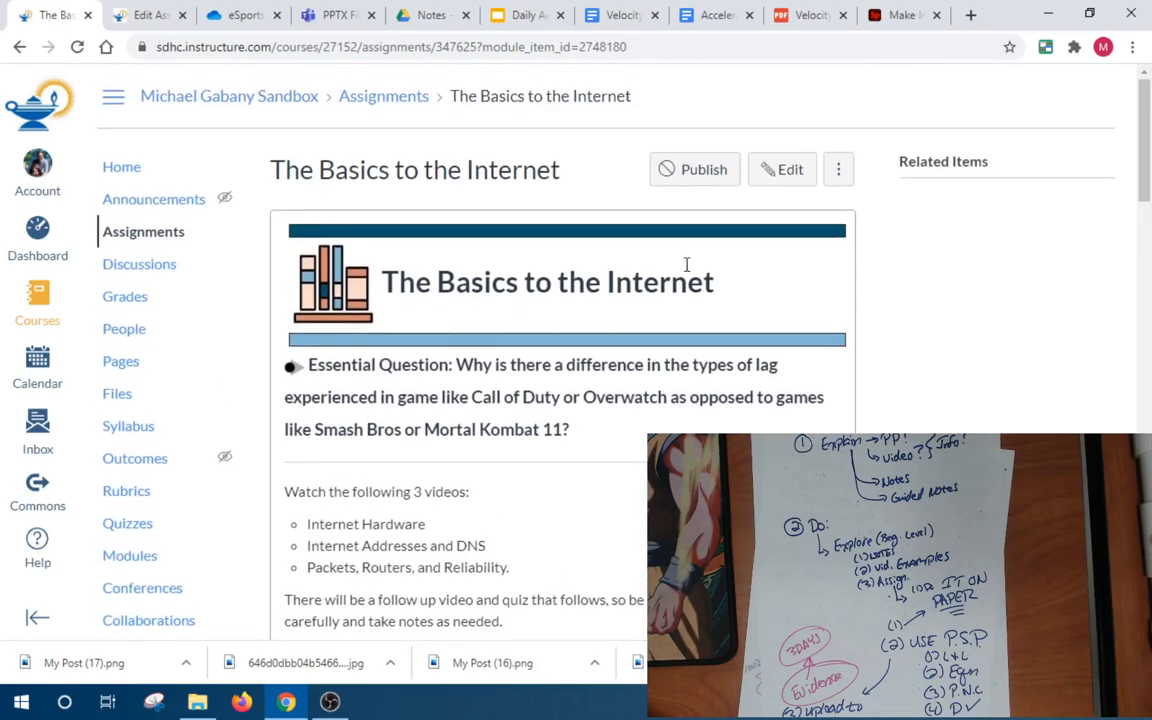
{"action": "left_click_drag", "start_coordinate": [536, 449], "coordinate": [456, 366]}
{"action": "left_click", "coordinate": [596, 399]}
{"action": "left_click_drag", "start_coordinate": [707, 366], "coordinate": [569, 430]}
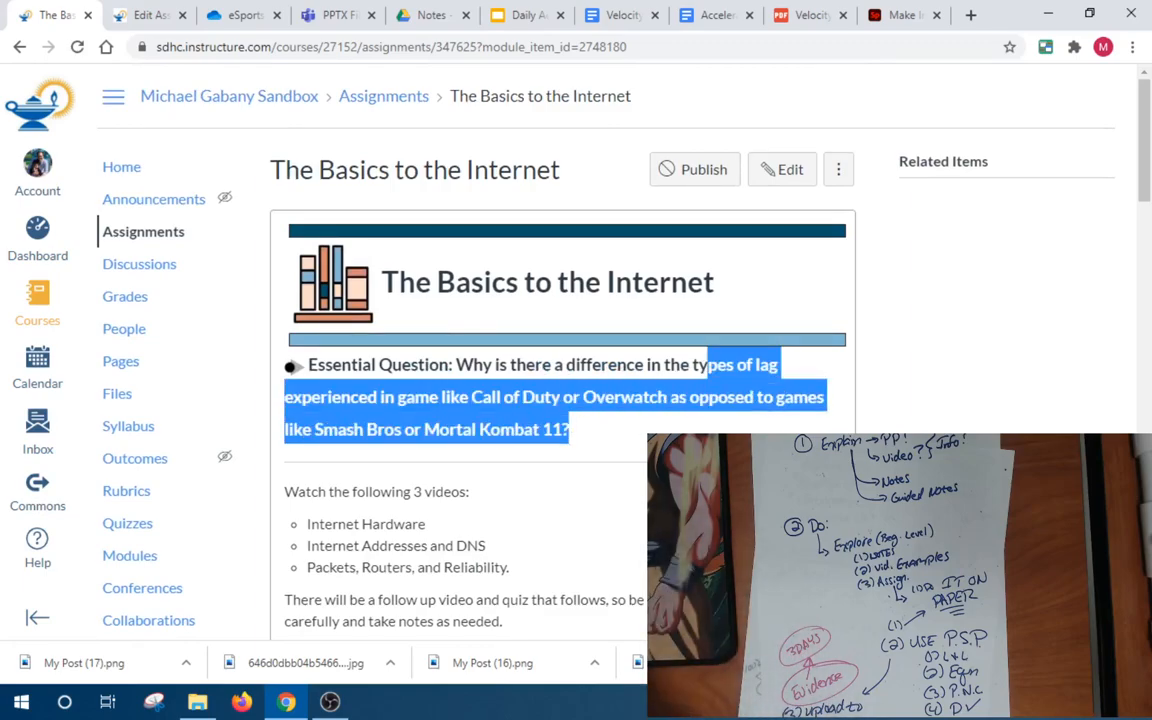
Go back to the course modules and open the Internet & Lagging Quiz
{"action": "left_click", "coordinate": [19, 47]}
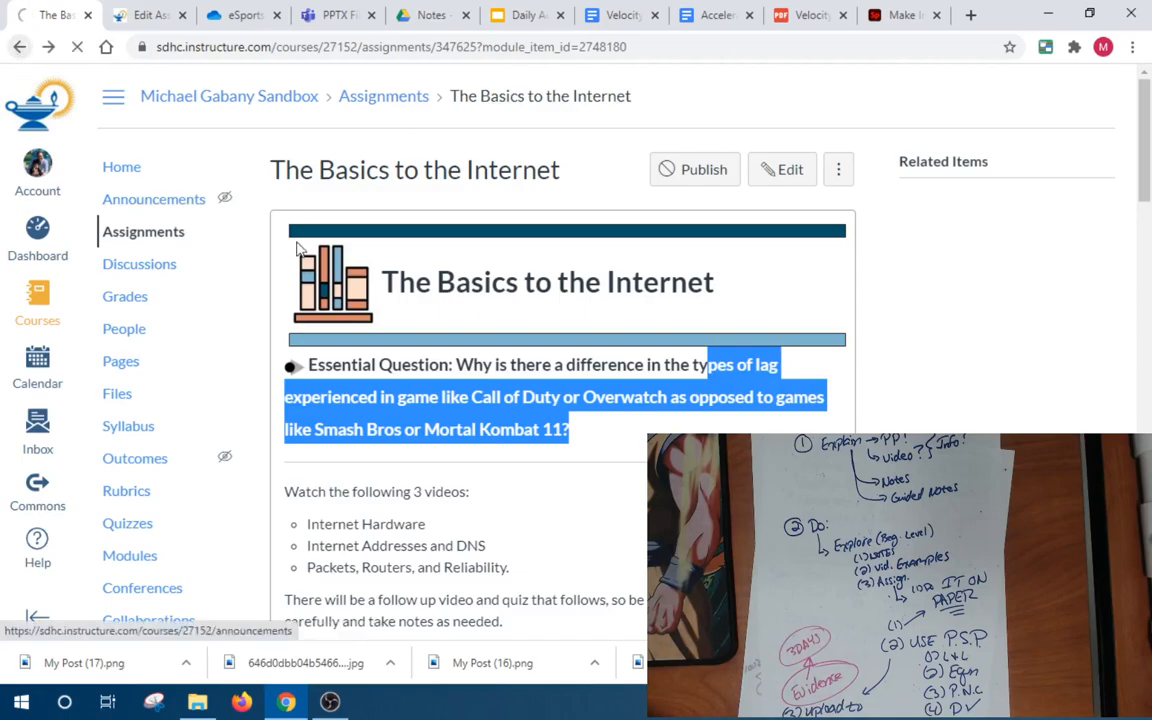
{"action": "scroll", "coordinate": [650, 353], "scroll_direction": "down", "scroll_amount": 5}
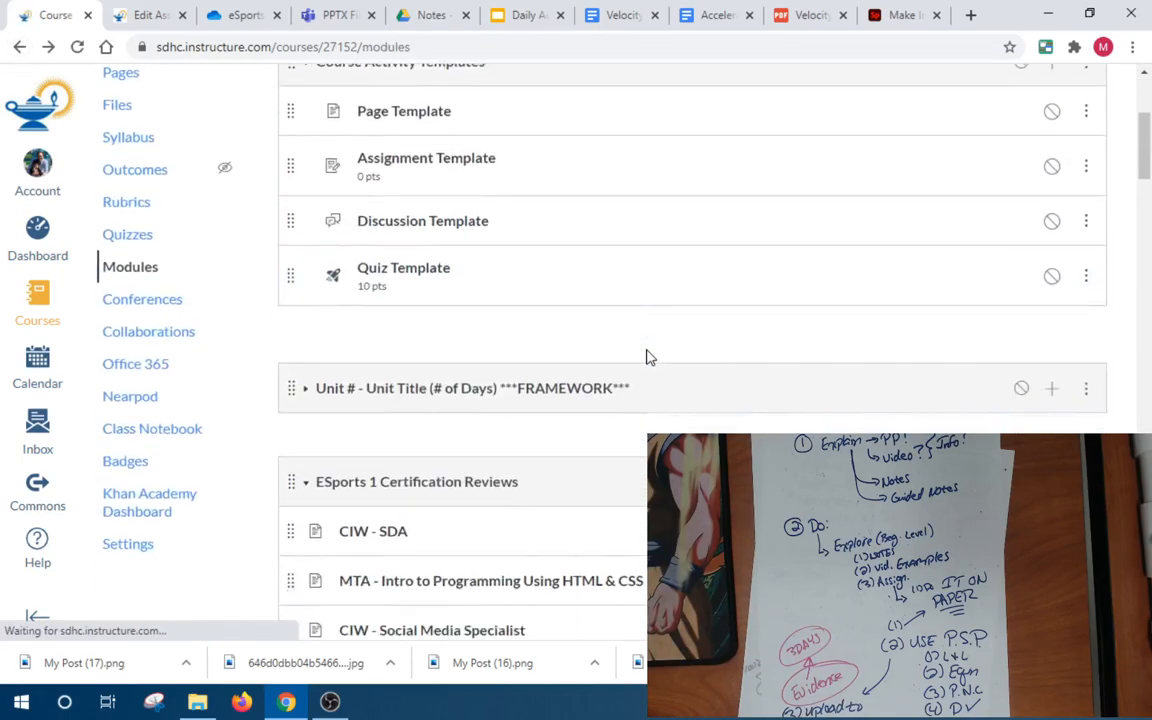
{"action": "scroll", "coordinate": [650, 358], "scroll_direction": "up", "scroll_amount": 5}
{"action": "scroll", "coordinate": [650, 358], "scroll_direction": "up", "scroll_amount": 2}
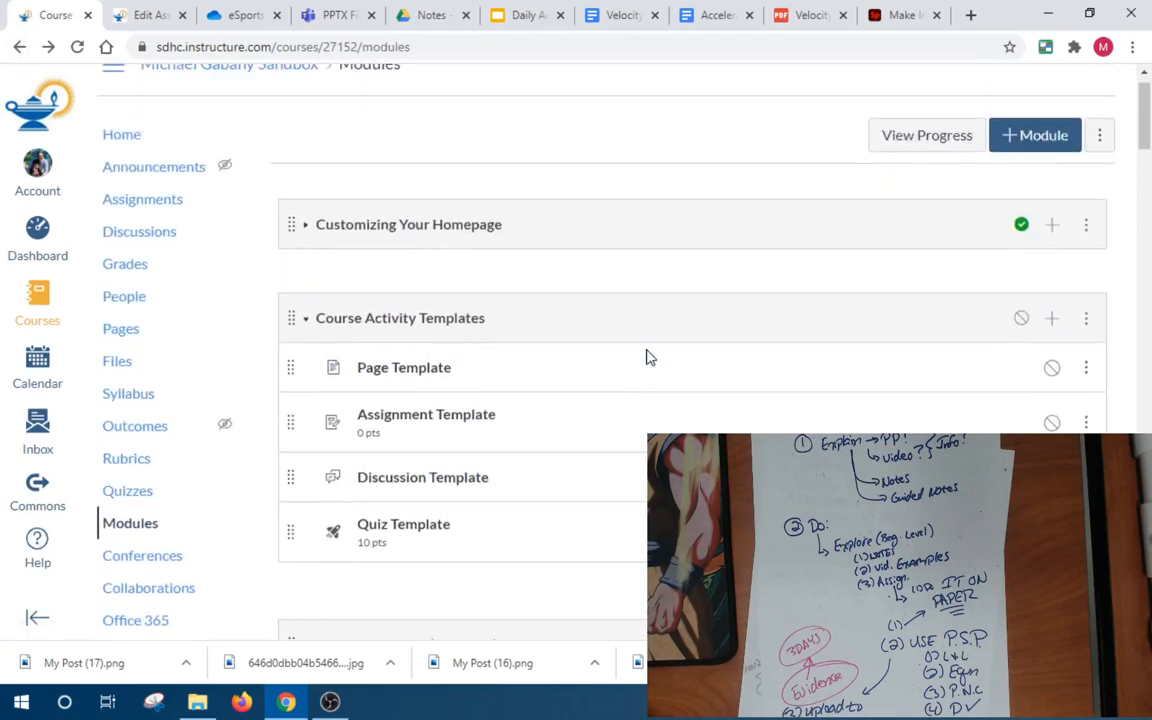
{"action": "scroll", "coordinate": [650, 360], "scroll_direction": "down", "scroll_amount": 10}
{"action": "scroll", "coordinate": [652, 361], "scroll_direction": "down", "scroll_amount": 4}
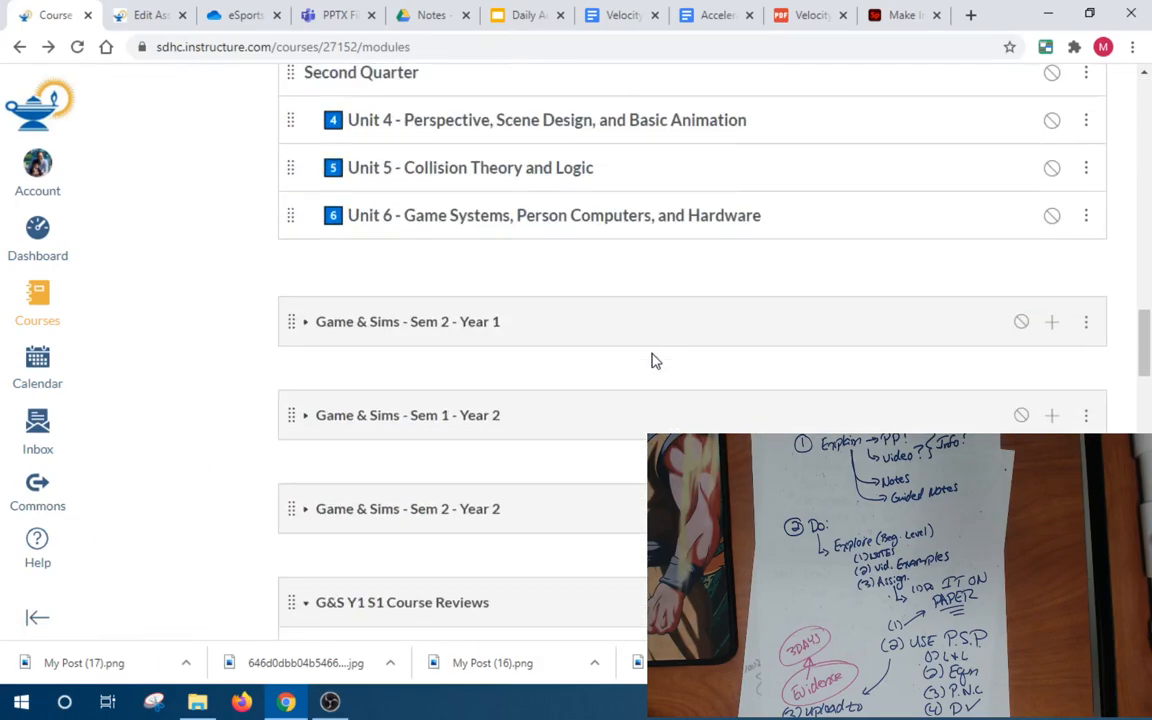
{"action": "scroll", "coordinate": [651, 360], "scroll_direction": "up", "scroll_amount": 6}
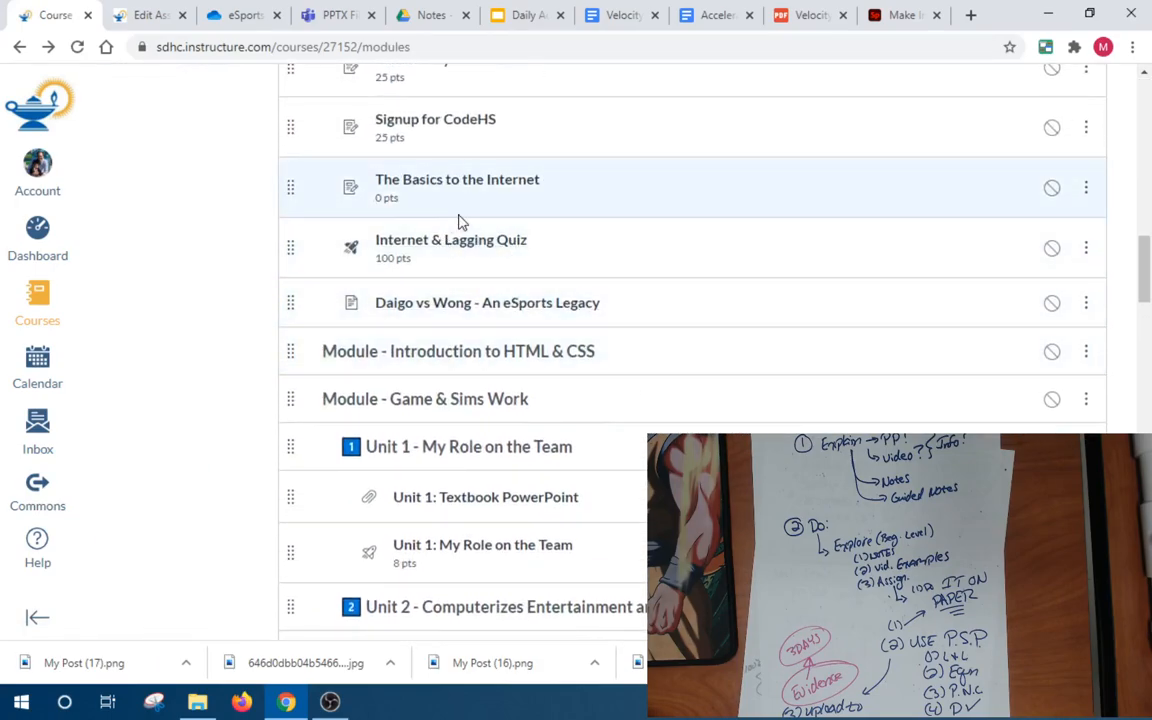
{"action": "scroll", "coordinate": [497, 285], "scroll_direction": "up", "scroll_amount": 1}
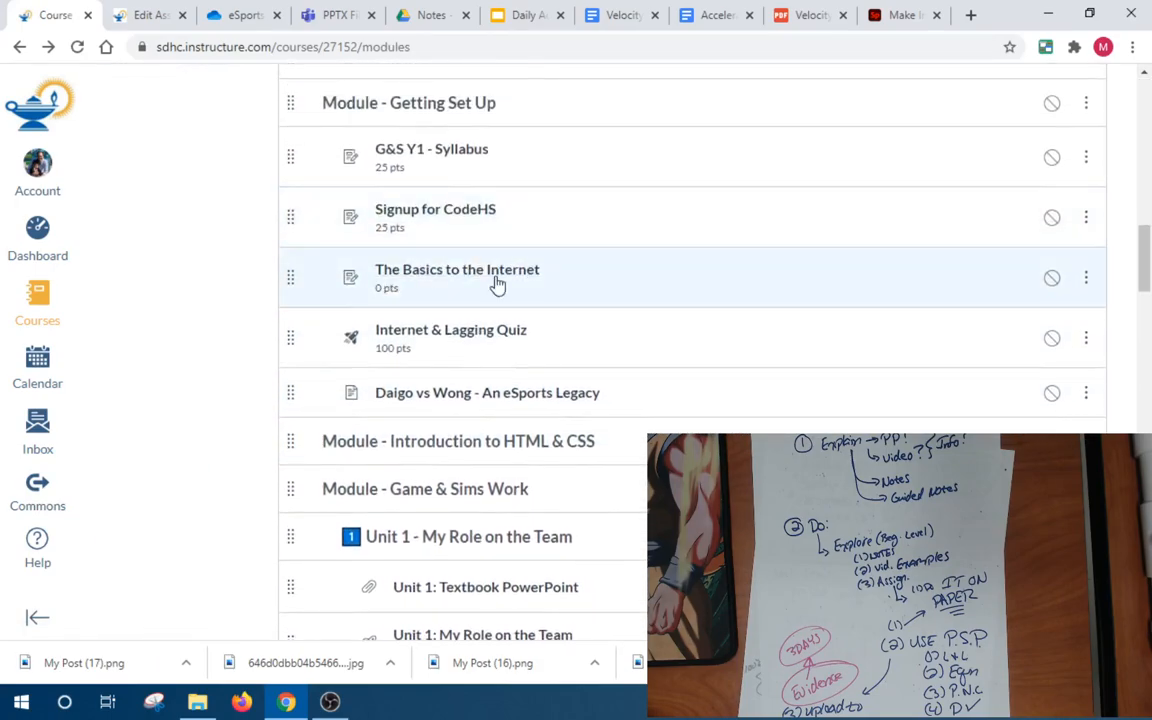
{"action": "left_click", "coordinate": [478, 340]}
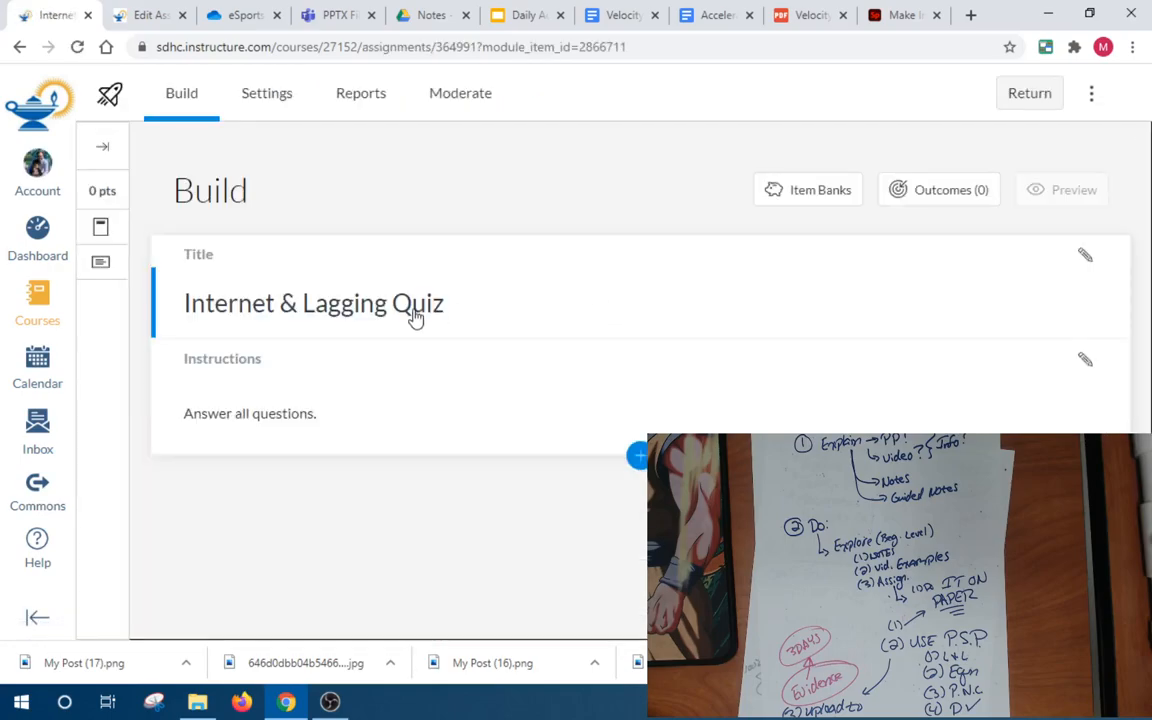
Examine the multiple-choice questions on Internet Hardware in the quiz
{"action": "scroll", "coordinate": [390, 325], "scroll_direction": "down", "scroll_amount": 3}
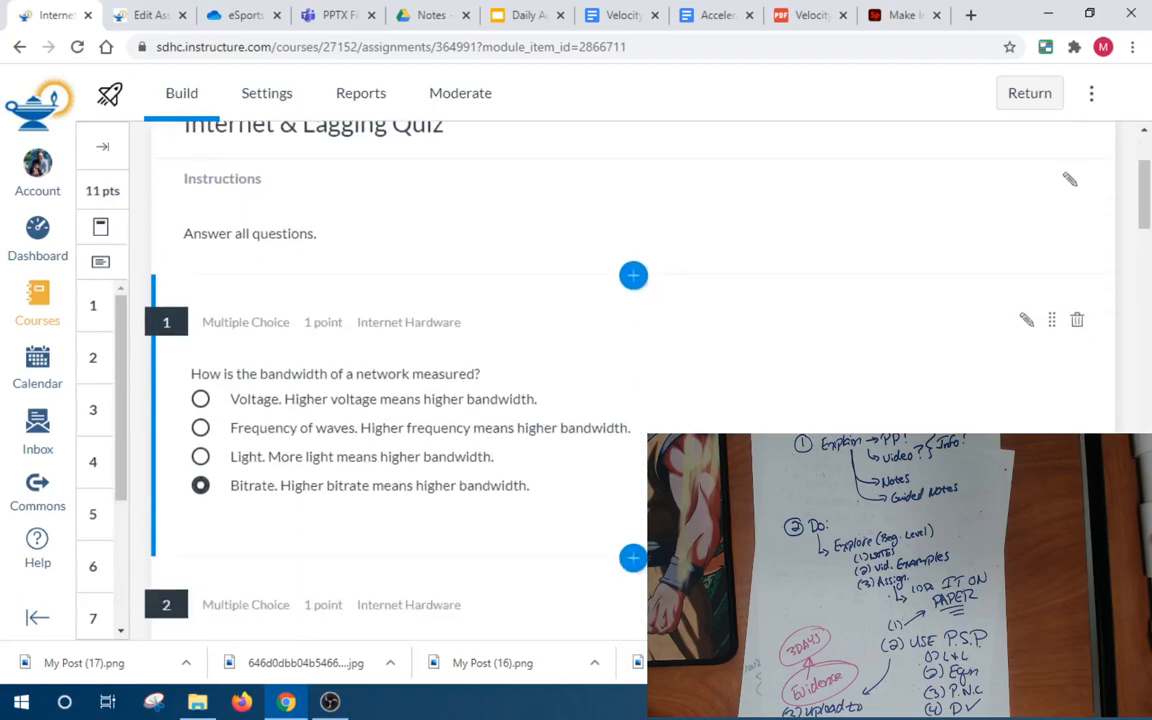
{"action": "scroll", "coordinate": [338, 287], "scroll_direction": "down", "scroll_amount": 4}
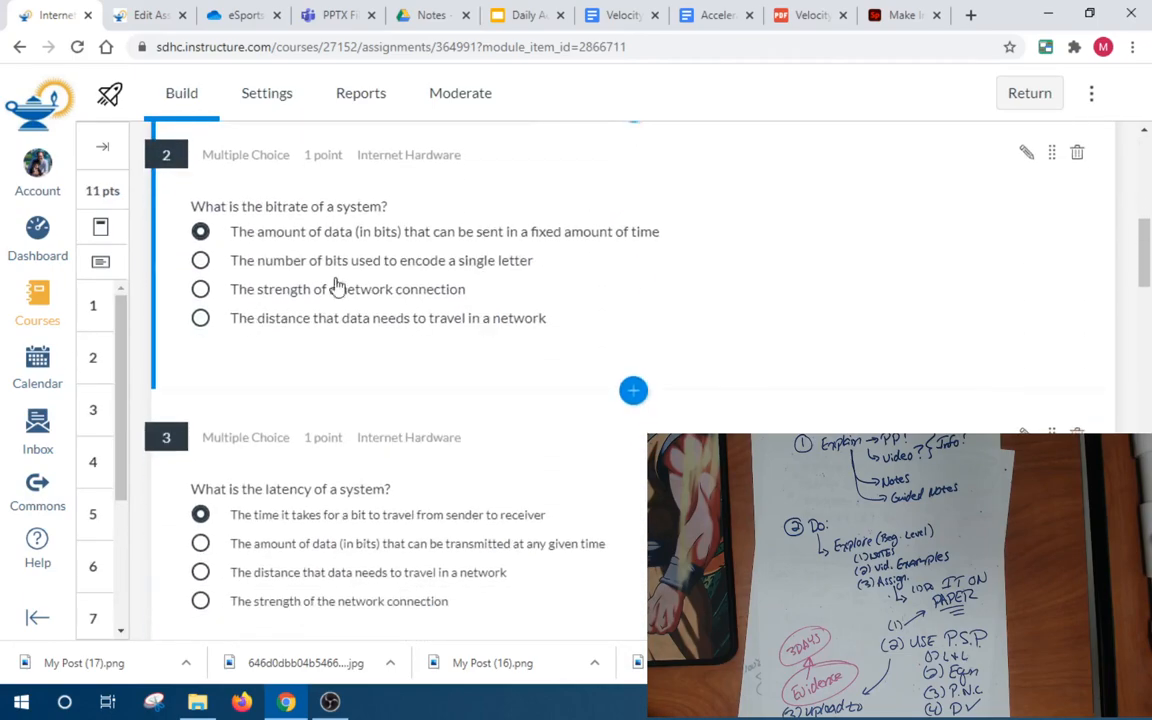
{"action": "scroll", "coordinate": [497, 270], "scroll_direction": "down", "scroll_amount": 2}
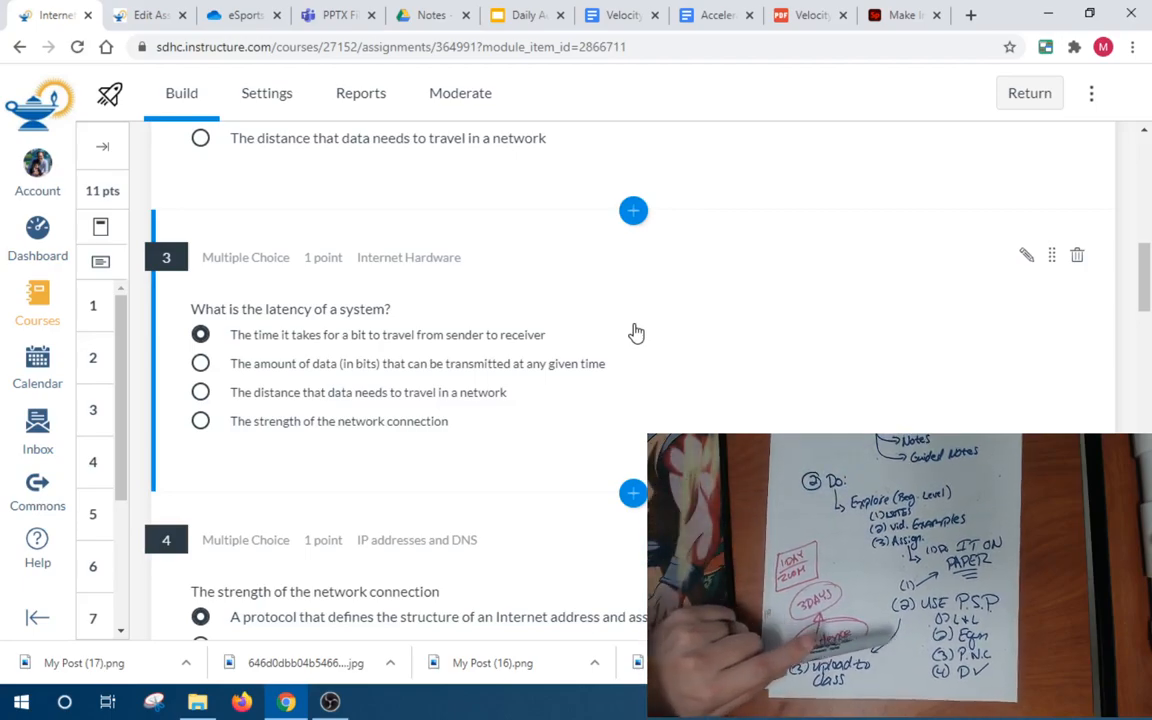
Switch back to the Acceleration Probs.docx worksheet and look through its problems to the end
{"action": "left_click", "coordinate": [694, 18]}
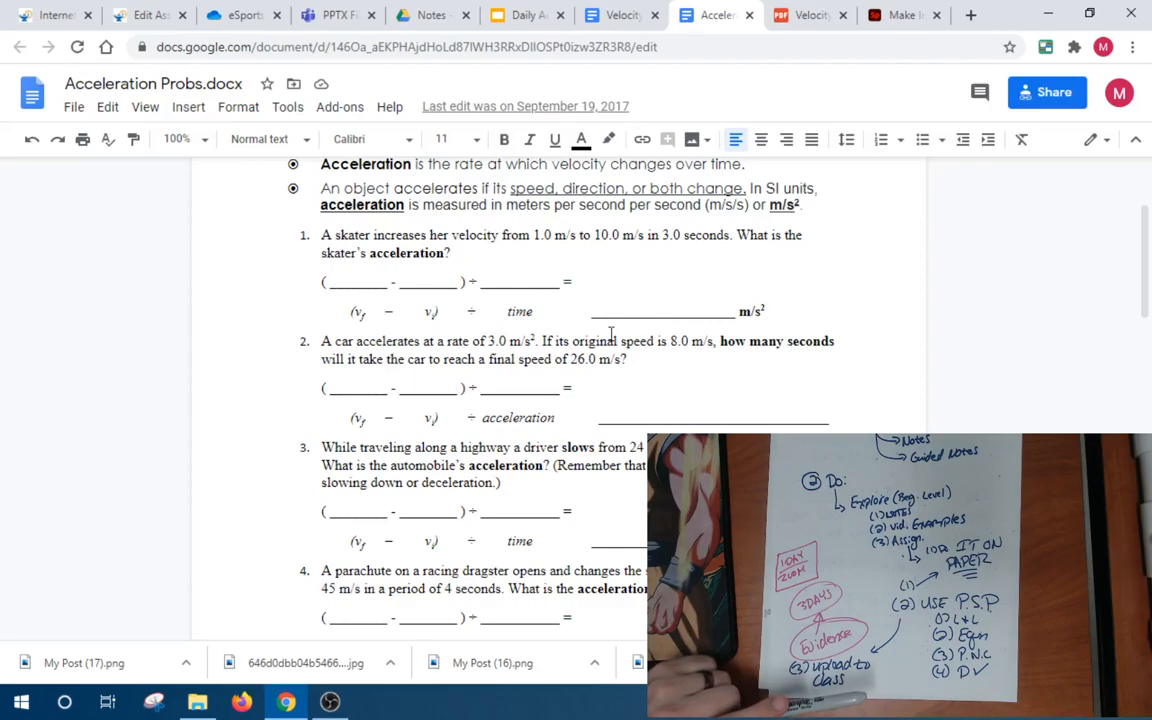
{"action": "scroll", "coordinate": [612, 333], "scroll_direction": "down", "scroll_amount": 15}
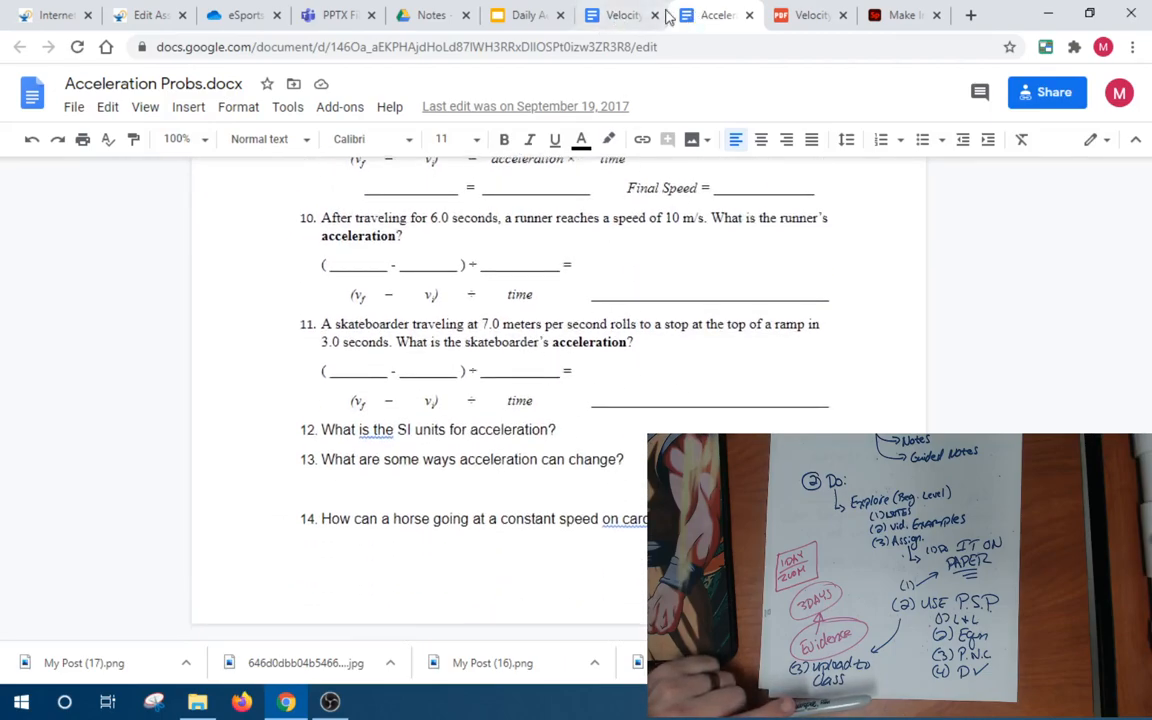
Show slide 12, the worked bicyclist problem, in the Daily Activites & Notes: Acceleration presentation
{"action": "left_click", "coordinate": [525, 15]}
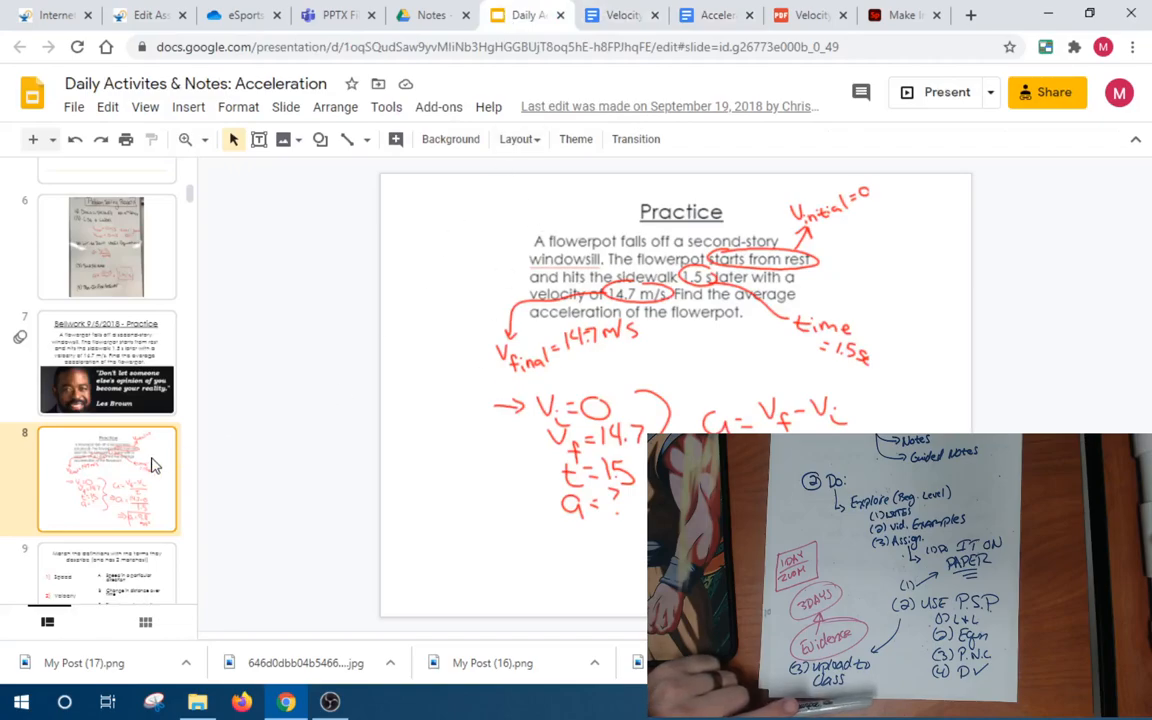
{"action": "scroll", "coordinate": [152, 465], "scroll_direction": "down", "scroll_amount": 4}
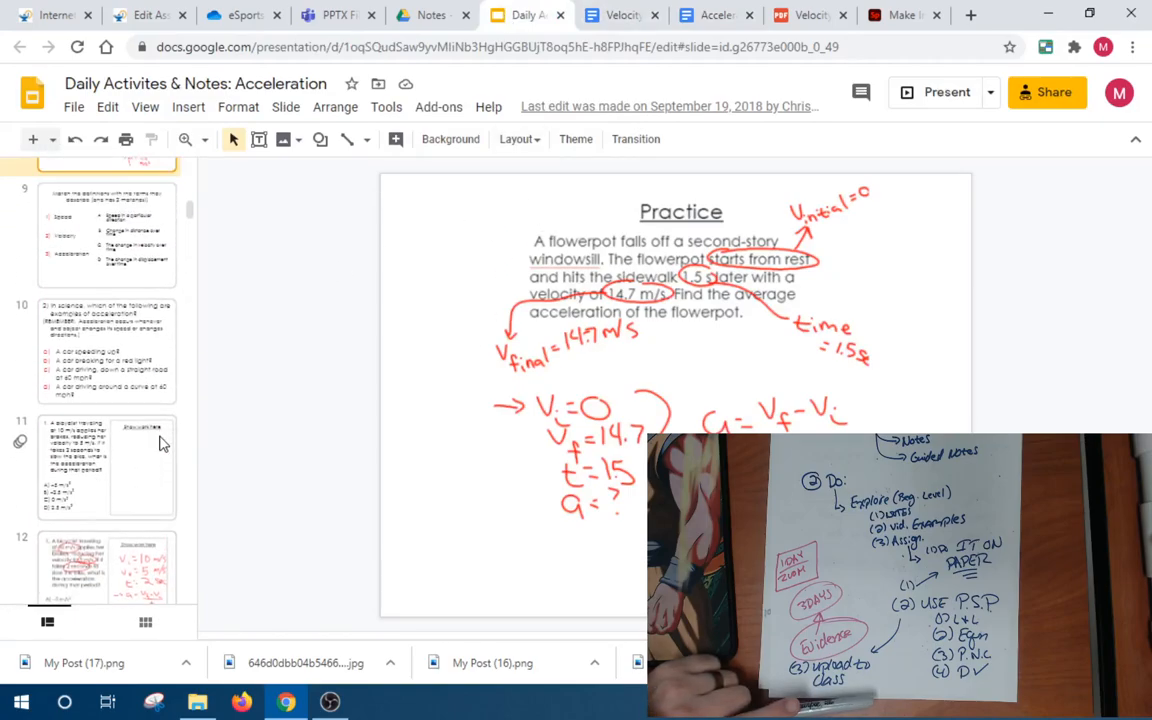
{"action": "left_click", "coordinate": [143, 568]}
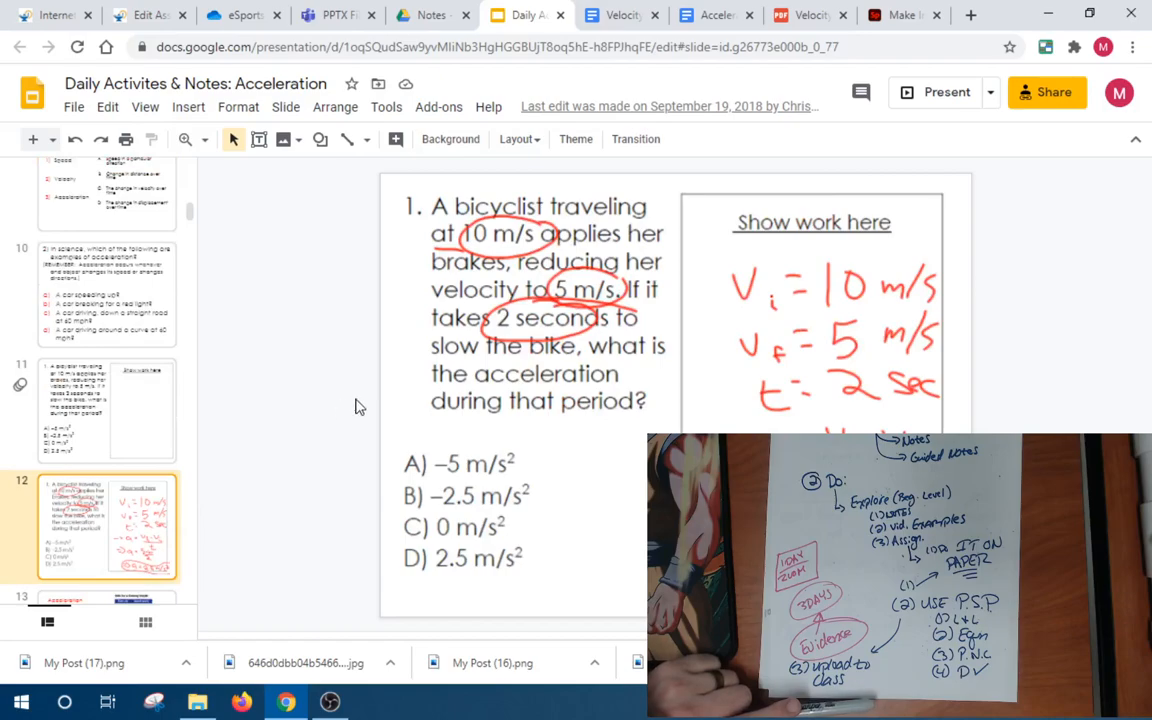
{"action": "key", "text": "Down"}
{"action": "key", "text": "Up"}
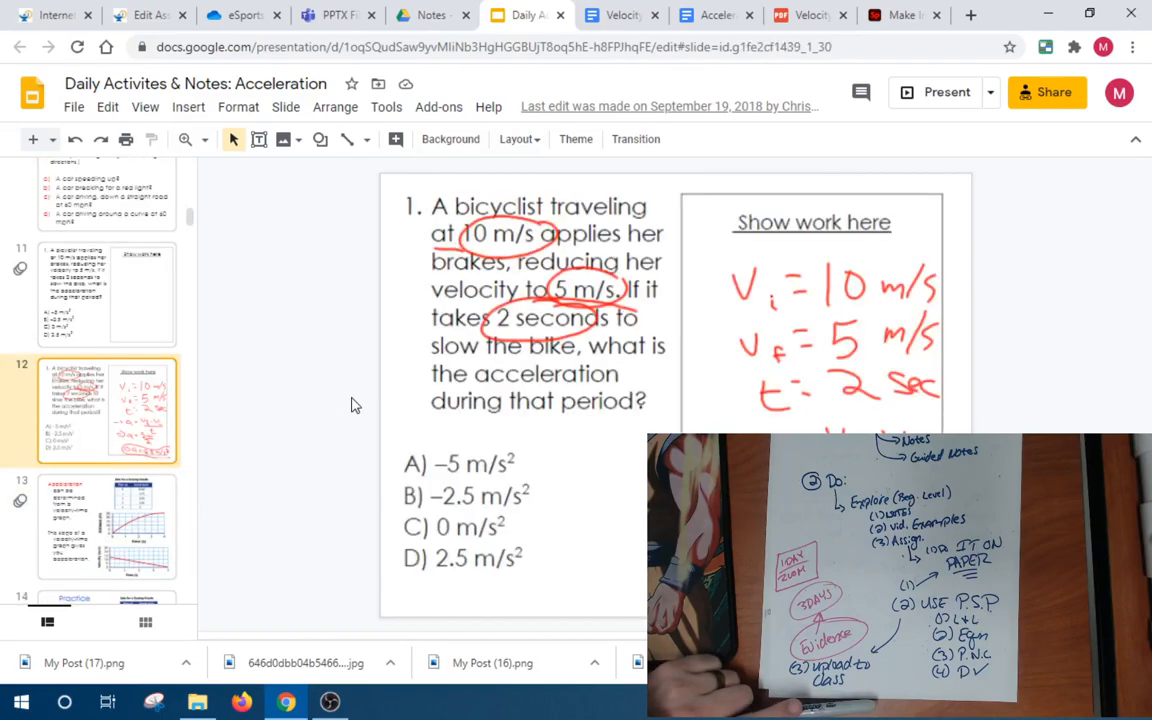
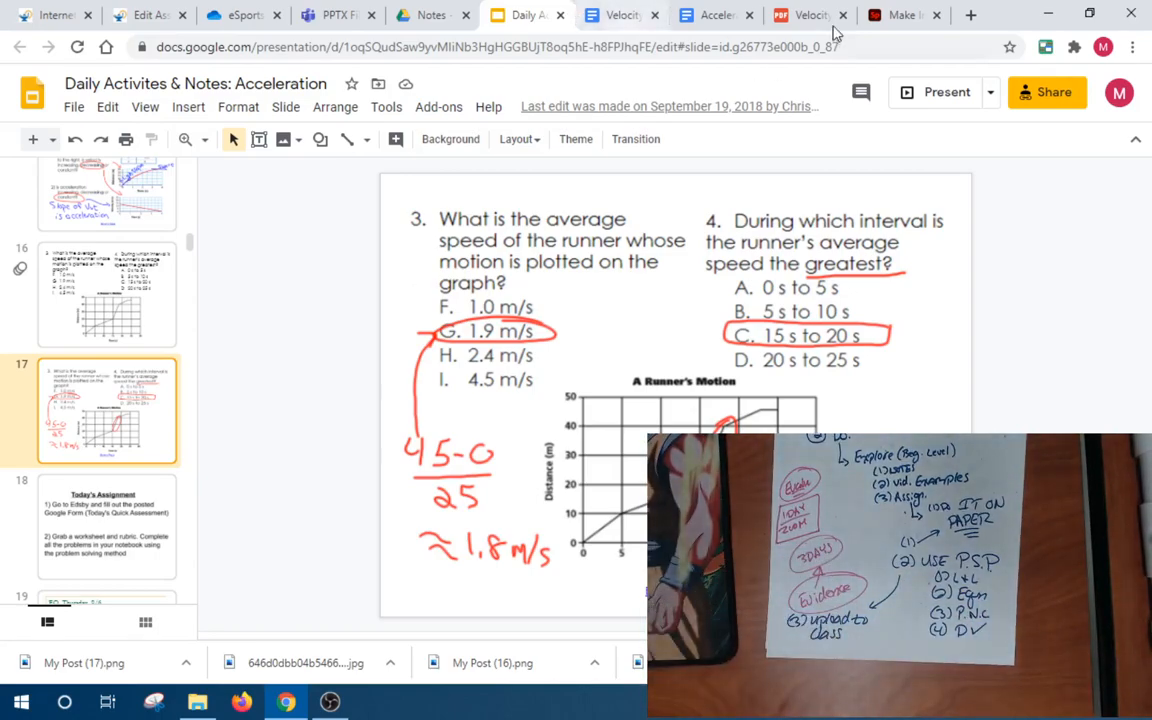
Switch to the Velocity & Accleration review.pdf and show its questions from the first page
{"action": "left_click", "coordinate": [805, 15]}
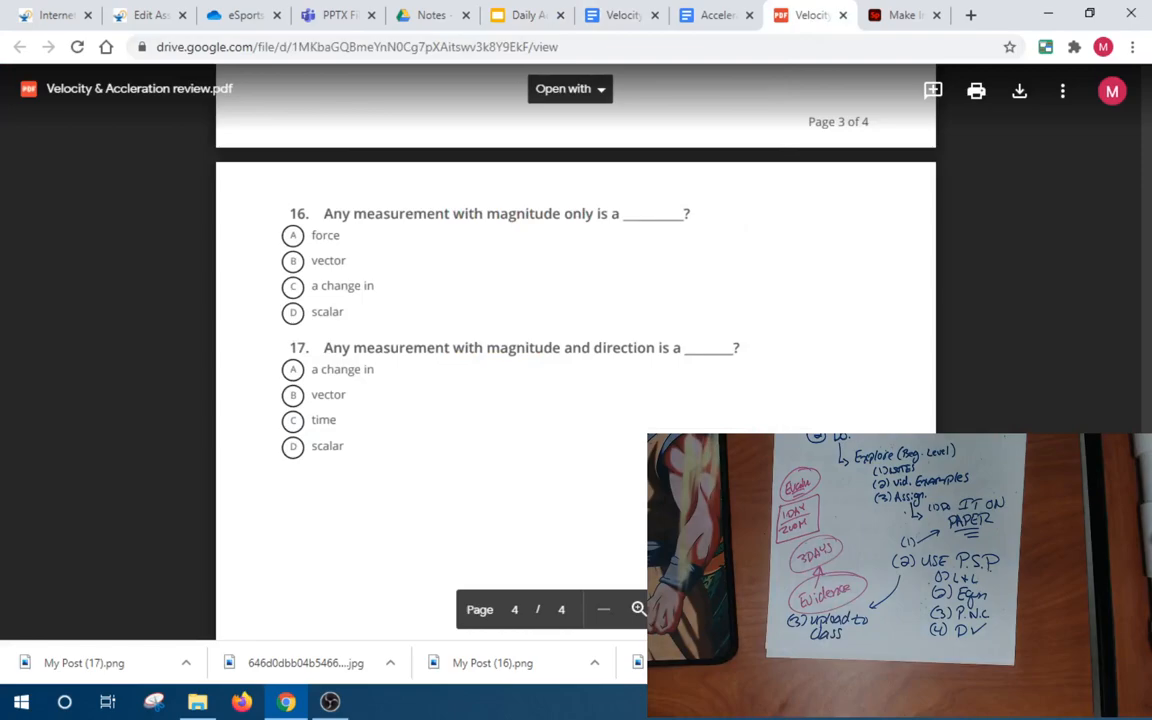
{"action": "scroll", "coordinate": [537, 357], "scroll_direction": "up", "scroll_amount": 20}
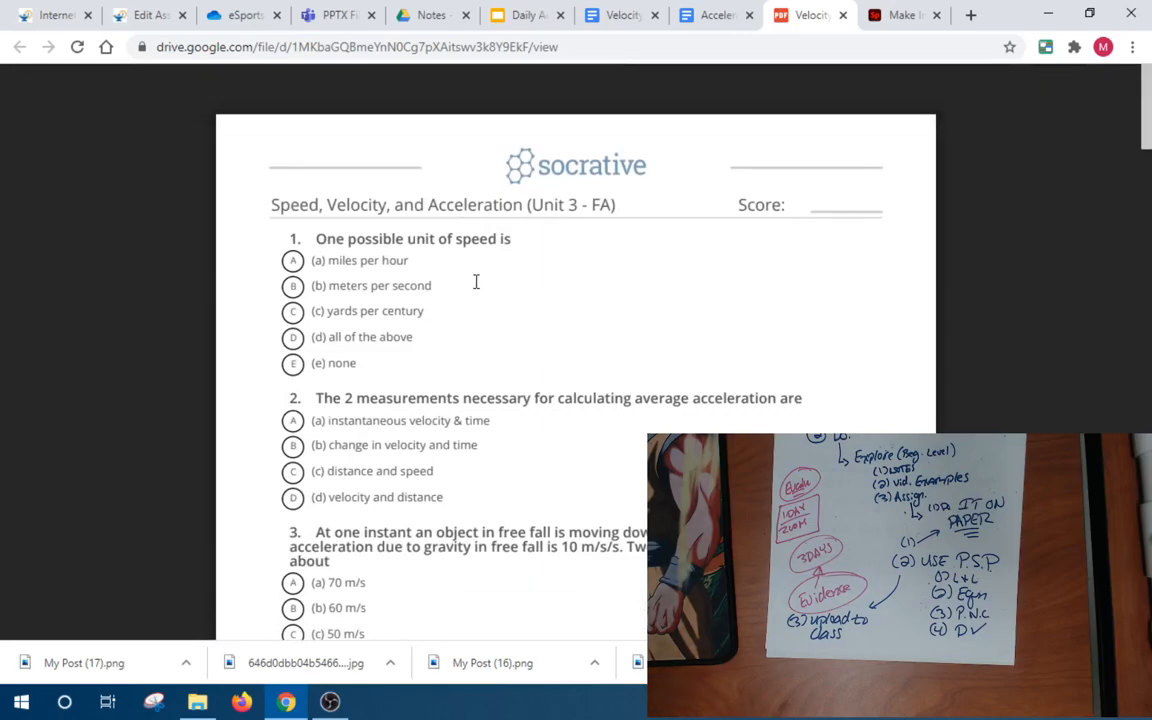
Preview the Internet & Lagging Quiz as a student would see it and look through its questions to the end and back
{"action": "left_click", "coordinate": [55, 14]}
{"action": "scroll", "coordinate": [578, 232], "scroll_direction": "up", "scroll_amount": 8}
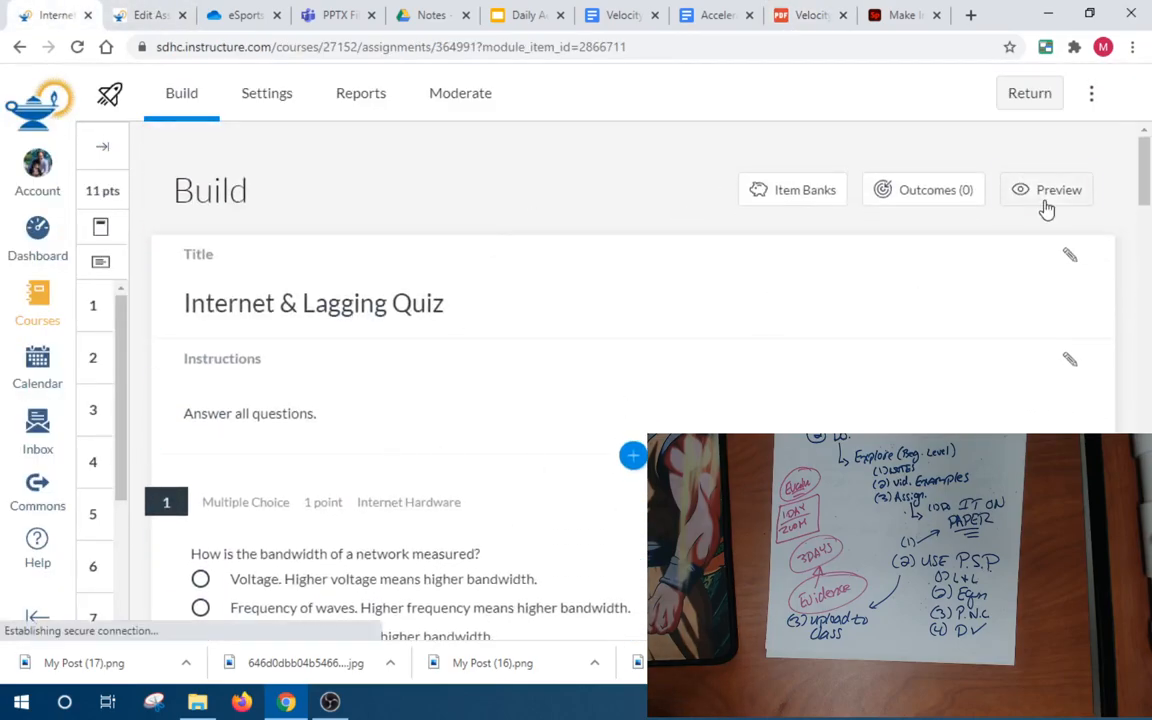
{"action": "left_click", "coordinate": [1049, 193]}
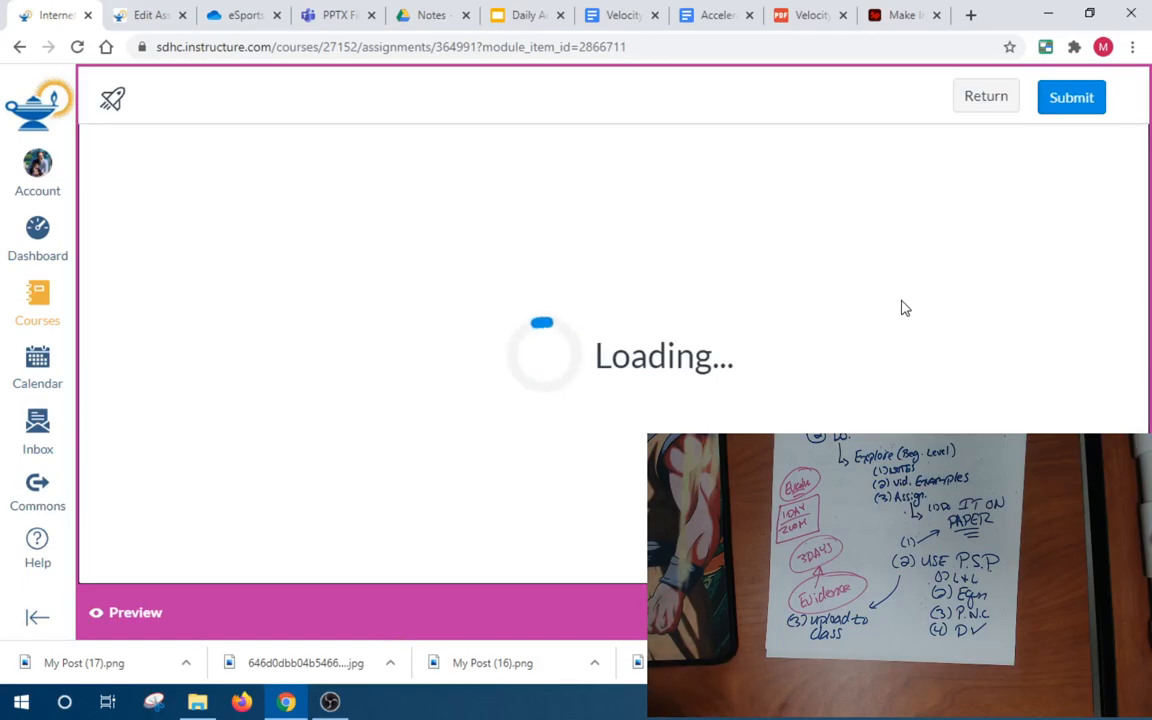
{"action": "scroll", "coordinate": [449, 360], "scroll_direction": "down", "scroll_amount": 1}
{"action": "scroll", "coordinate": [449, 360], "scroll_direction": "down", "scroll_amount": 20}
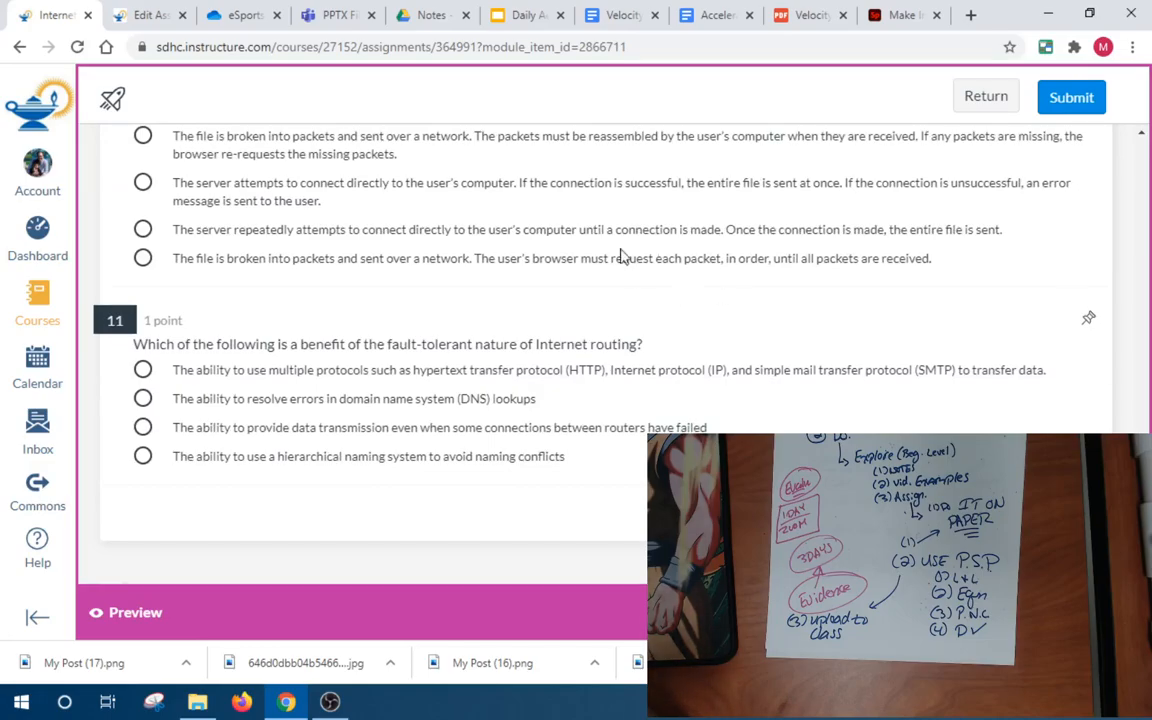
{"action": "scroll", "coordinate": [1100, 167], "scroll_direction": "up", "scroll_amount": 20}
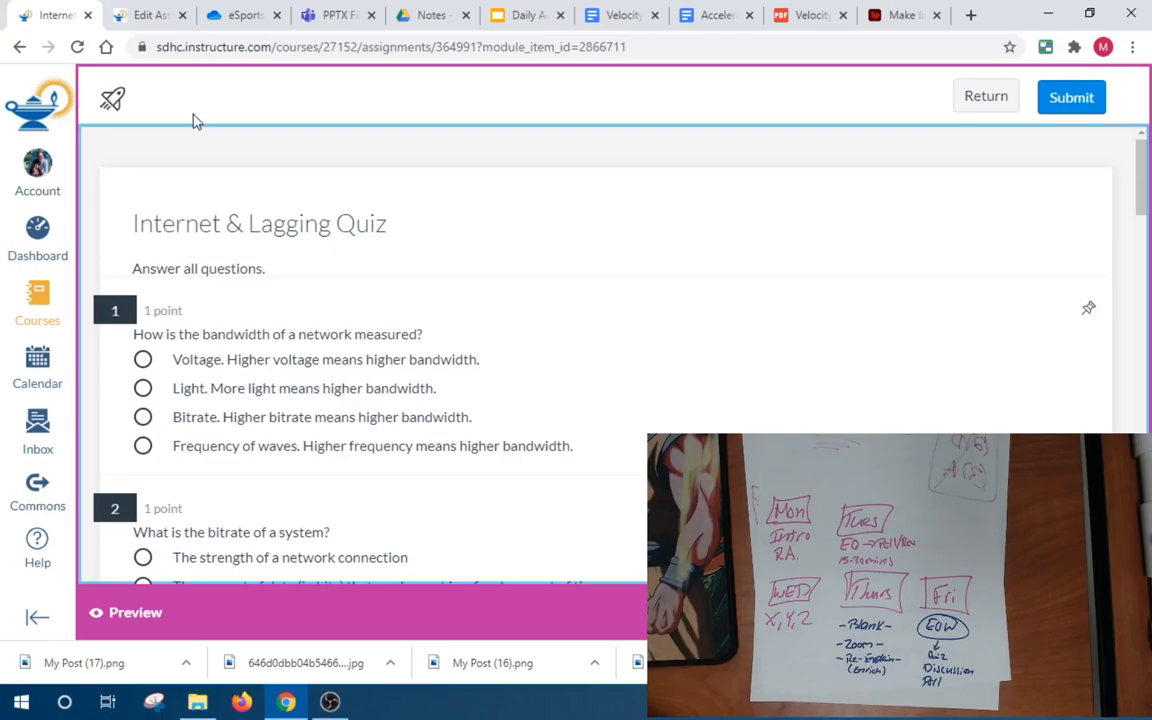
Return to the sandbox course's module list and find the Acceleration Week 1 module at its end
{"action": "left_click", "coordinate": [35, 300]}
{"action": "left_click", "coordinate": [176, 346]}
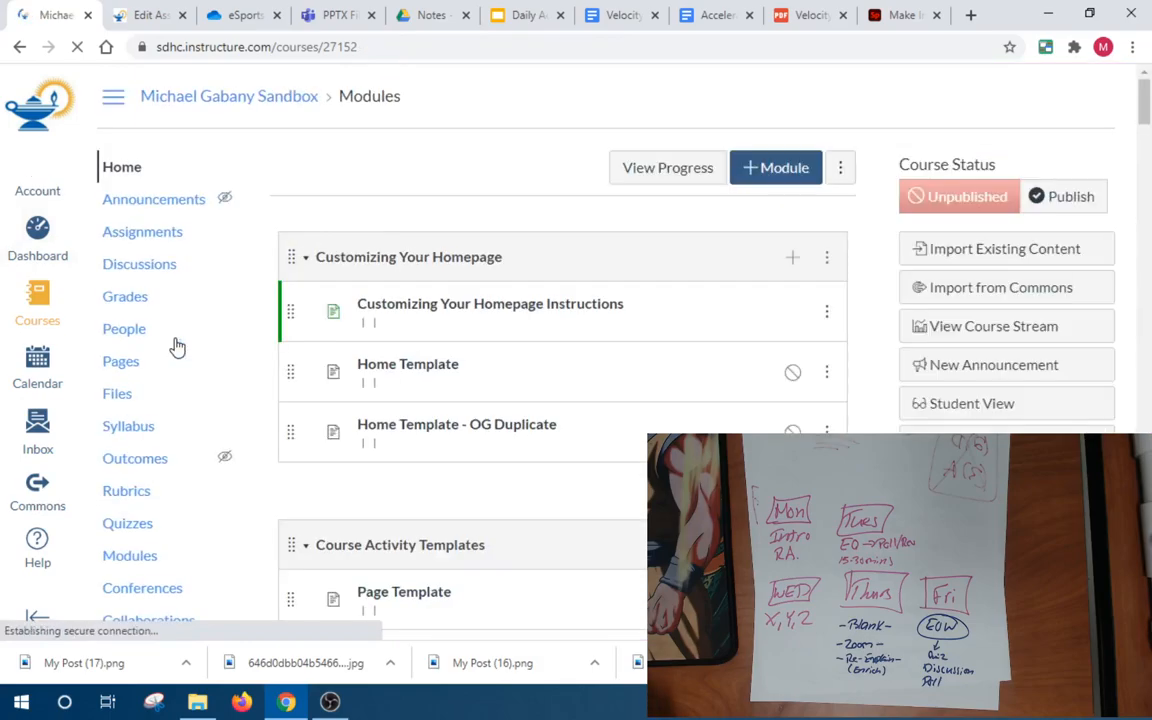
{"action": "scroll", "coordinate": [822, 421], "scroll_direction": "down", "scroll_amount": 4}
{"action": "scroll", "coordinate": [822, 421], "scroll_direction": "down", "scroll_amount": 20}
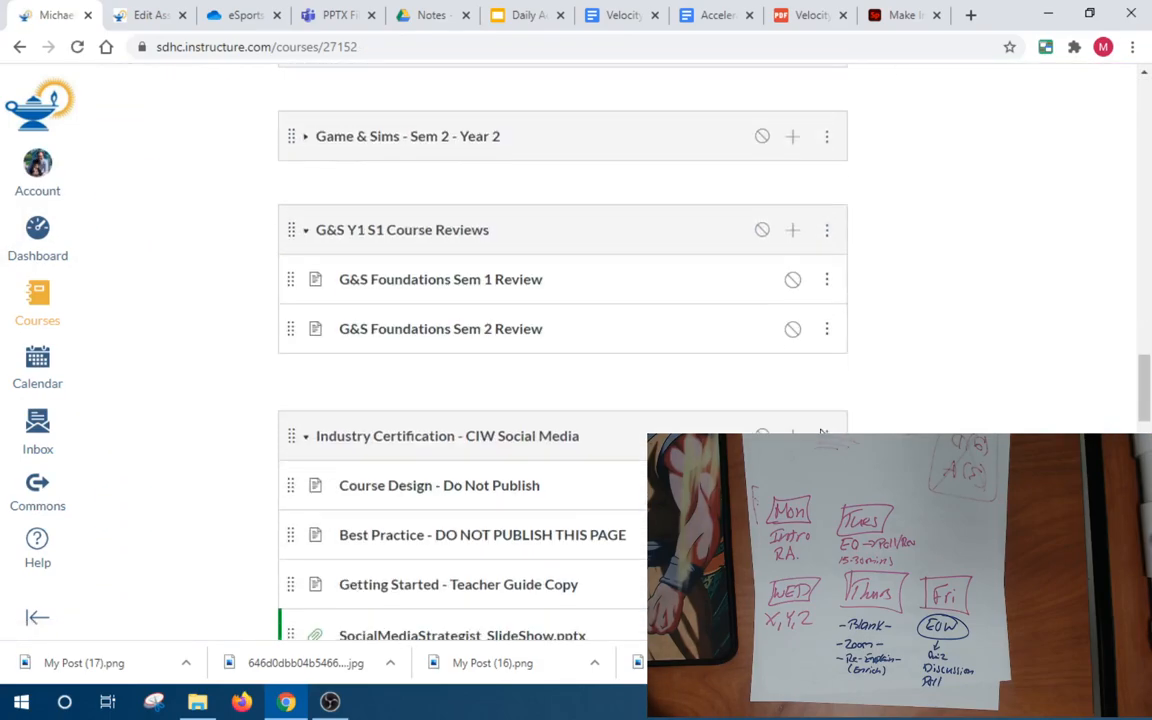
{"action": "scroll", "coordinate": [403, 307], "scroll_direction": "down", "scroll_amount": 15}
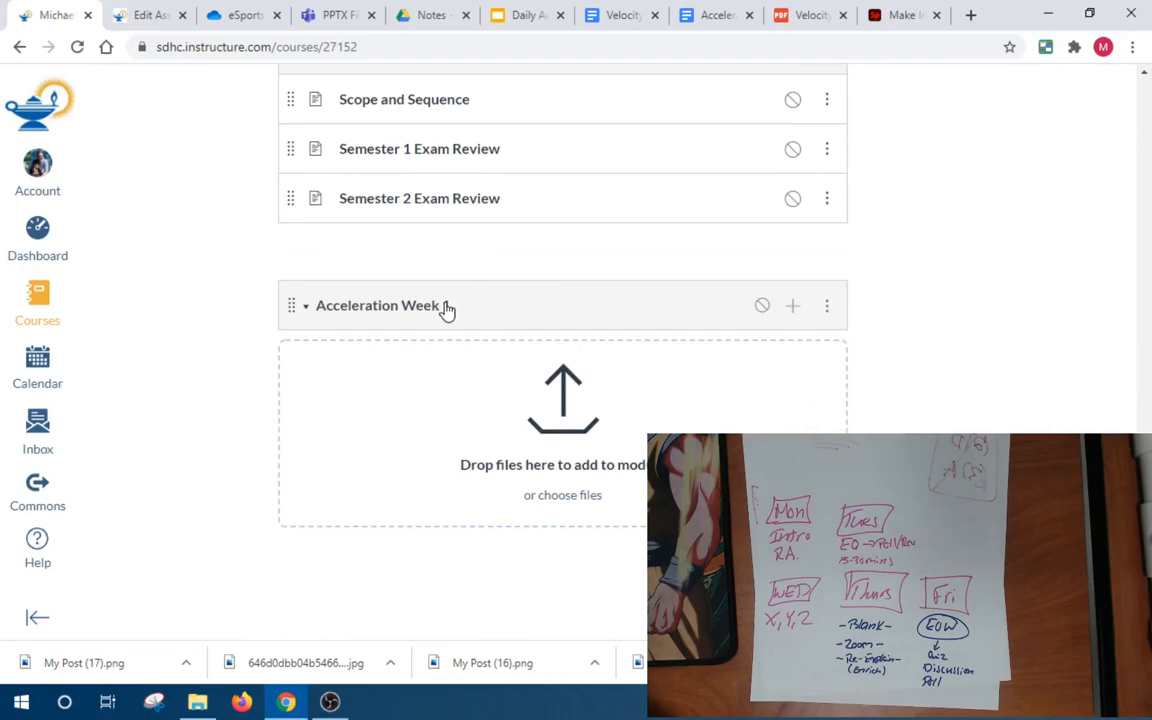
Rename the Acceleration Week 1 module as "Unit - Acceleration"
{"action": "left_click", "coordinate": [826, 310]}
{"action": "left_click", "coordinate": [816, 362]}
{"action": "left_click", "coordinate": [483, 183]}
{"action": "key", "text": "BackSpace"}
{"action": "key", "text": "BackSpace"}
{"action": "key", "text": "BackSpace"}
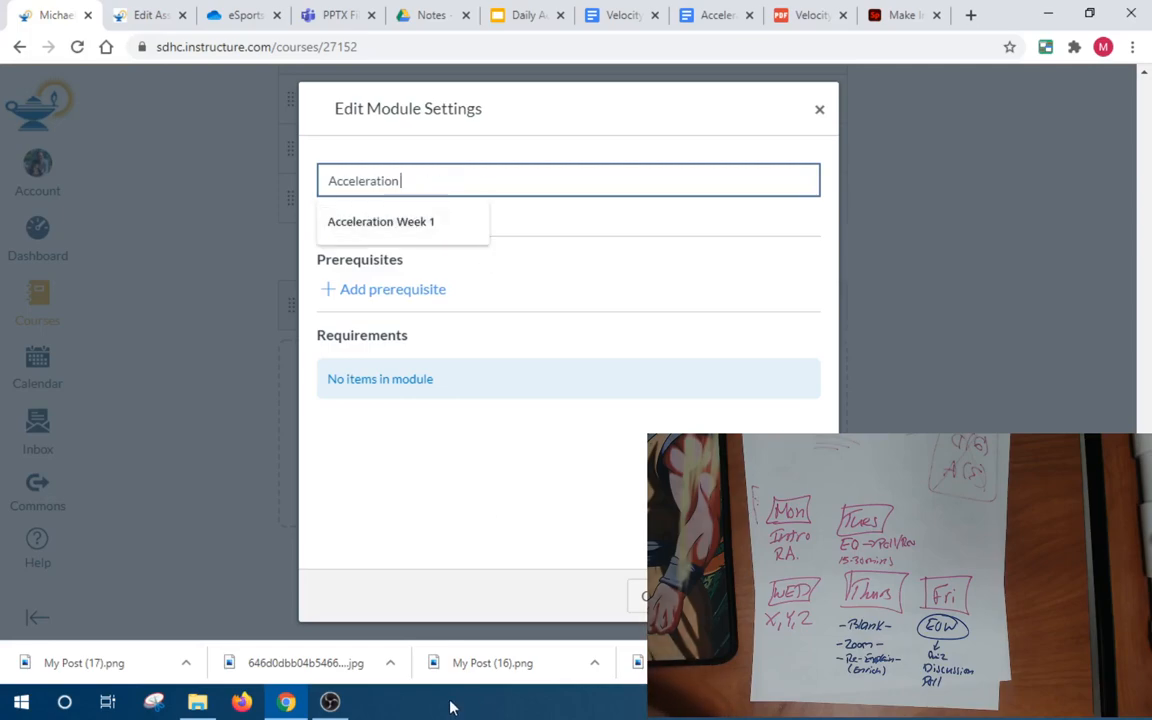
{"action": "left_click", "coordinate": [324, 180]}
{"action": "type", "text": "Unit "}
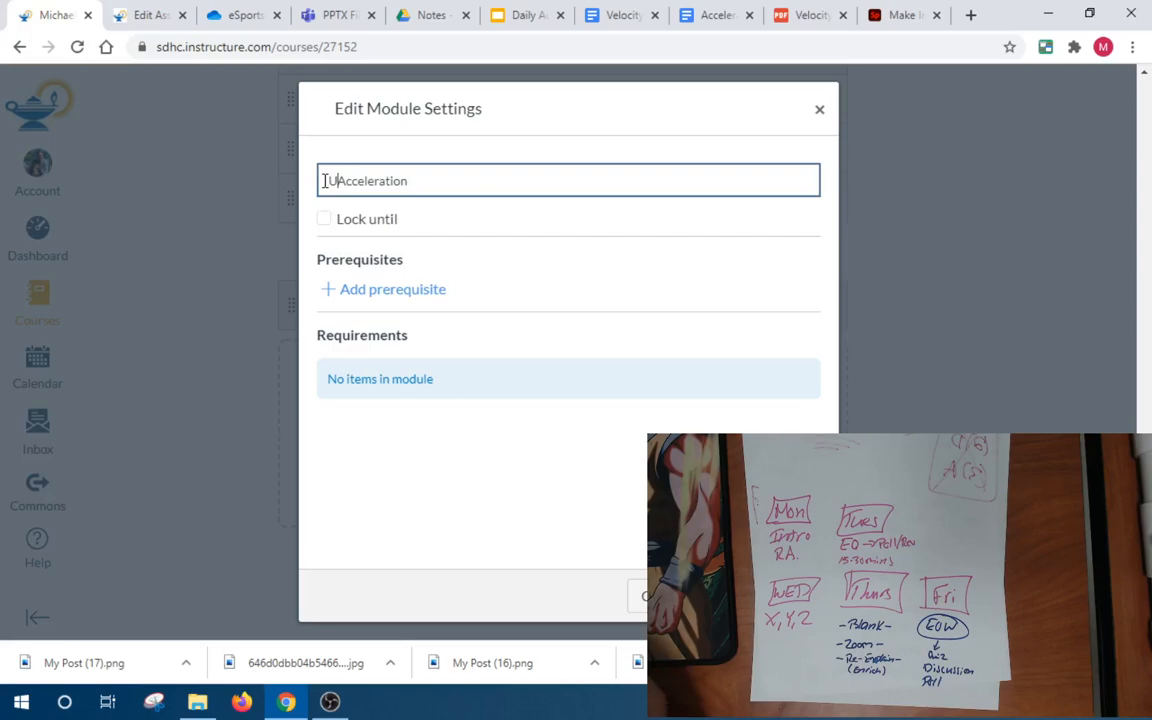
{"action": "type", "text": "-"}
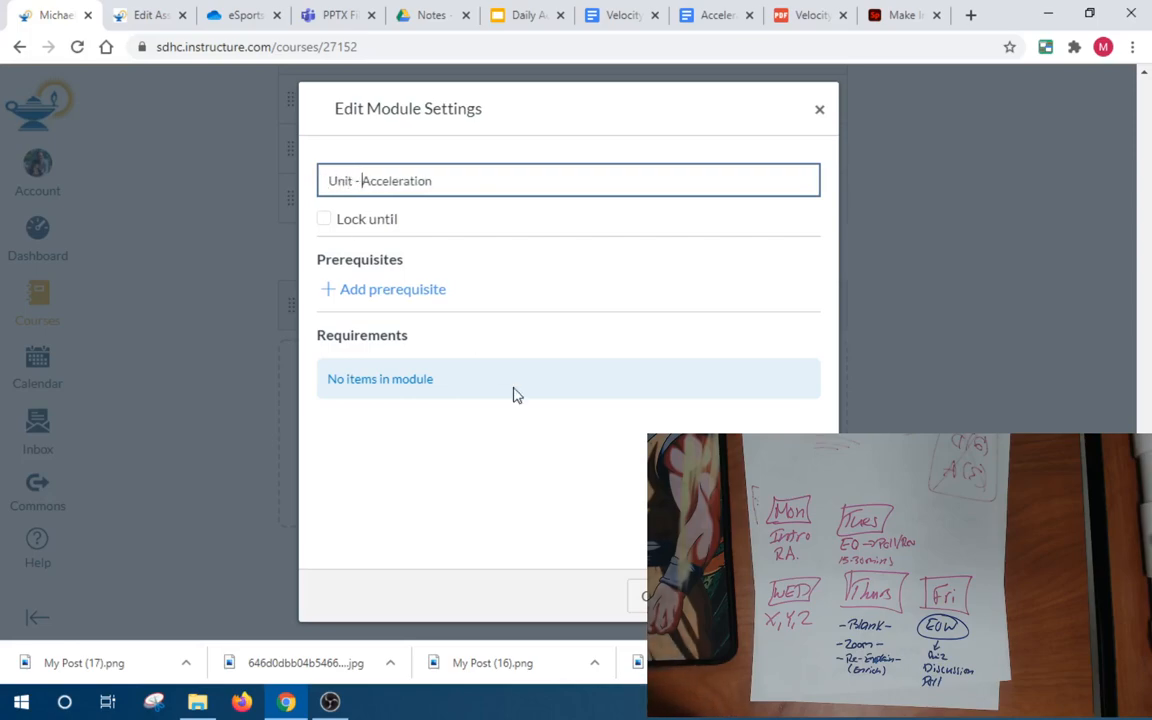
{"action": "key", "text": "Return"}
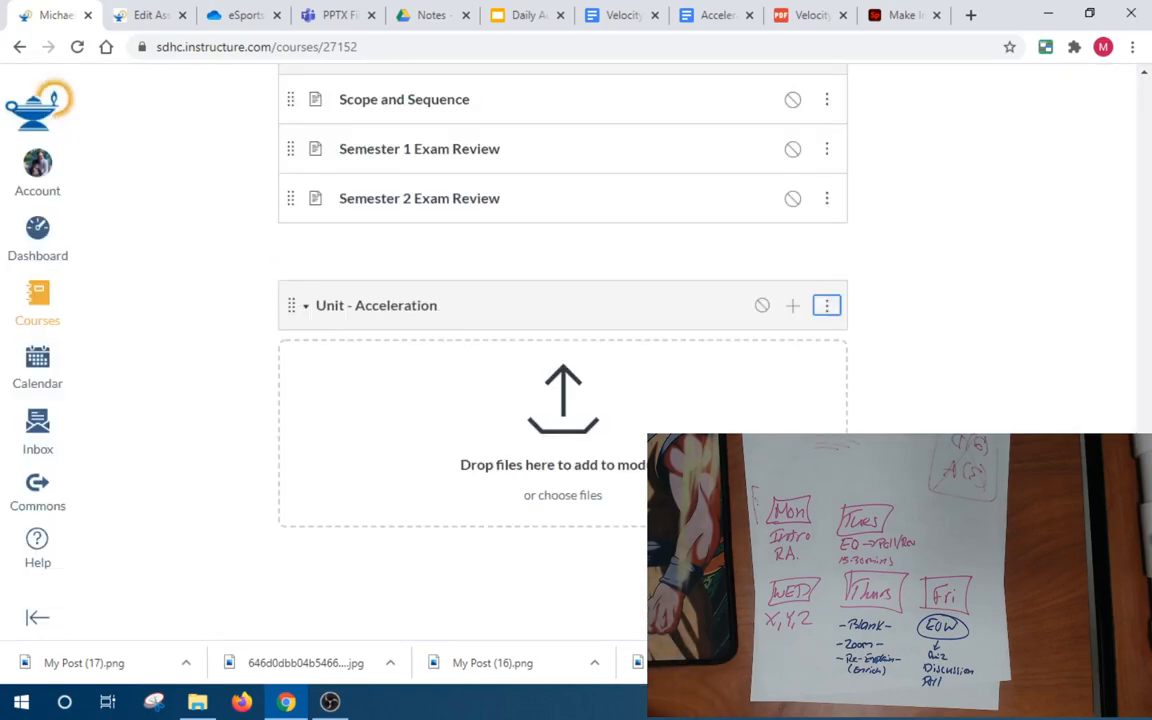
Add the text header "Week 1 - Acceleration" to the Unit - Acceleration module without indentation
{"action": "left_click", "coordinate": [793, 306]}
{"action": "left_click", "coordinate": [452, 205]}
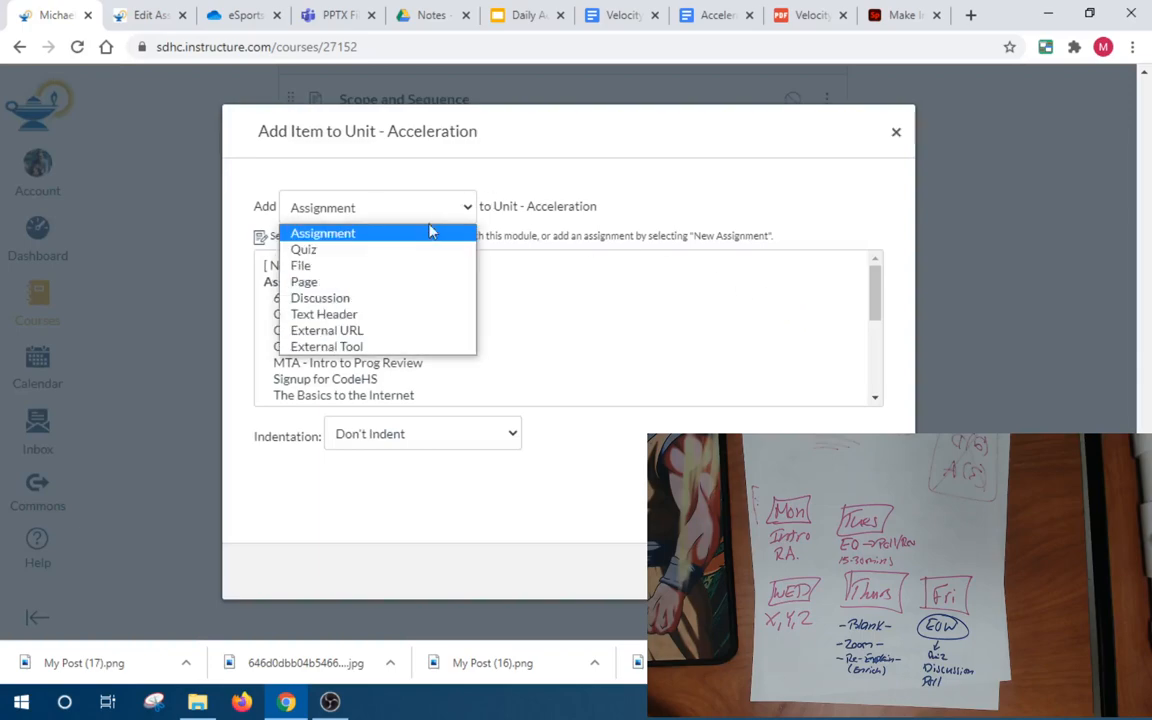
{"action": "left_click", "coordinate": [355, 316]}
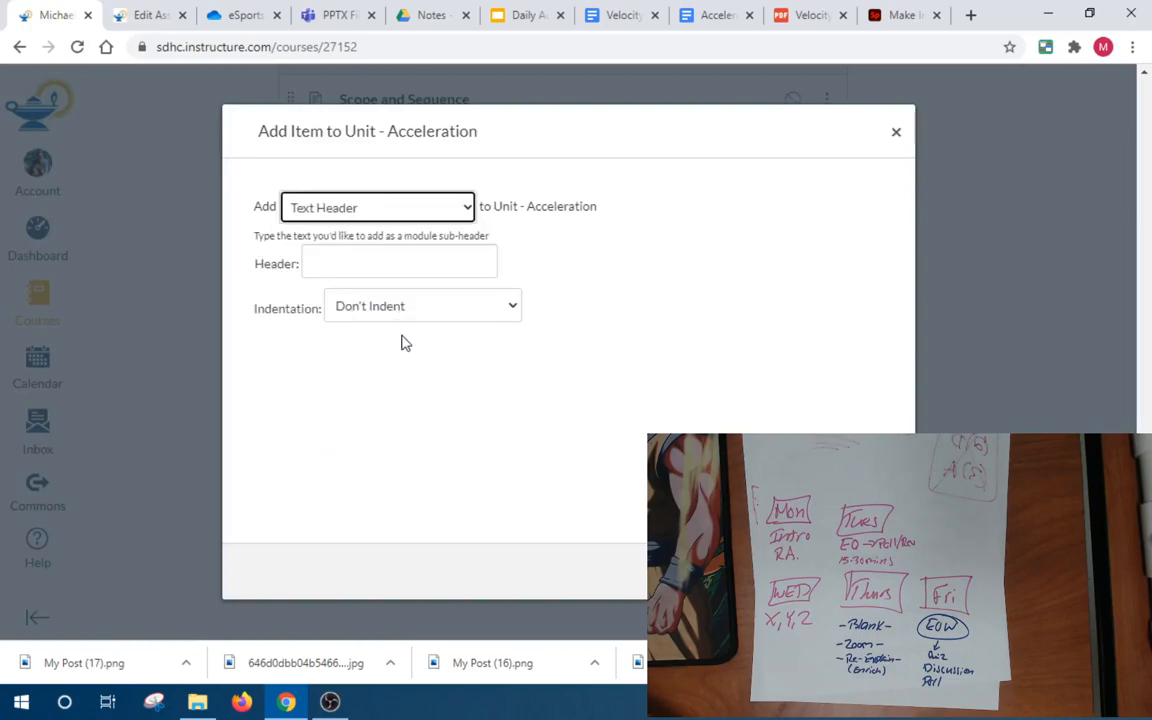
{"action": "left_click", "coordinate": [435, 266]}
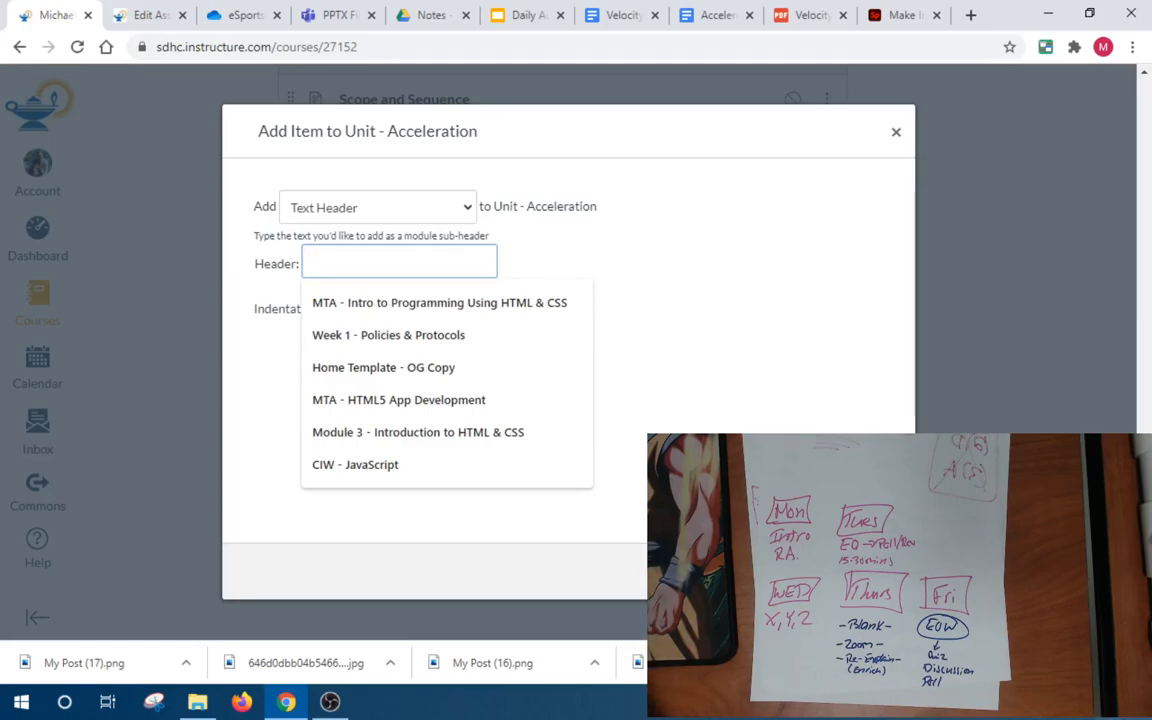
{"action": "type", "text": "Week 1"}
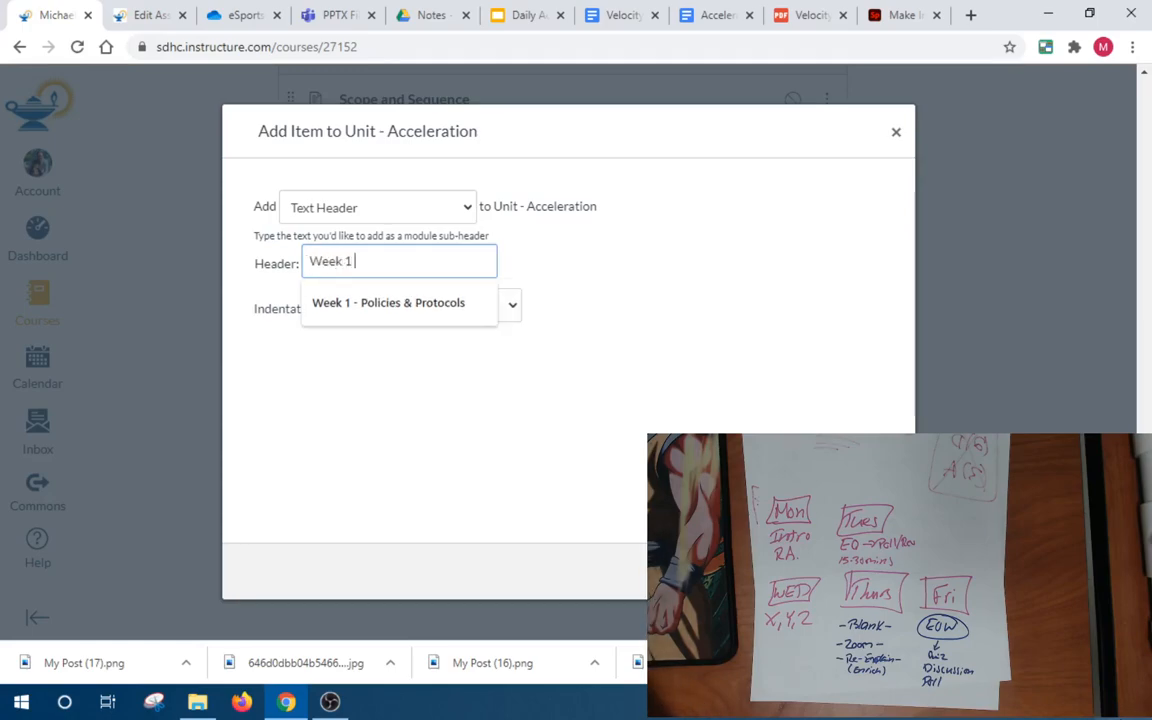
{"action": "type", "text": " - A"}
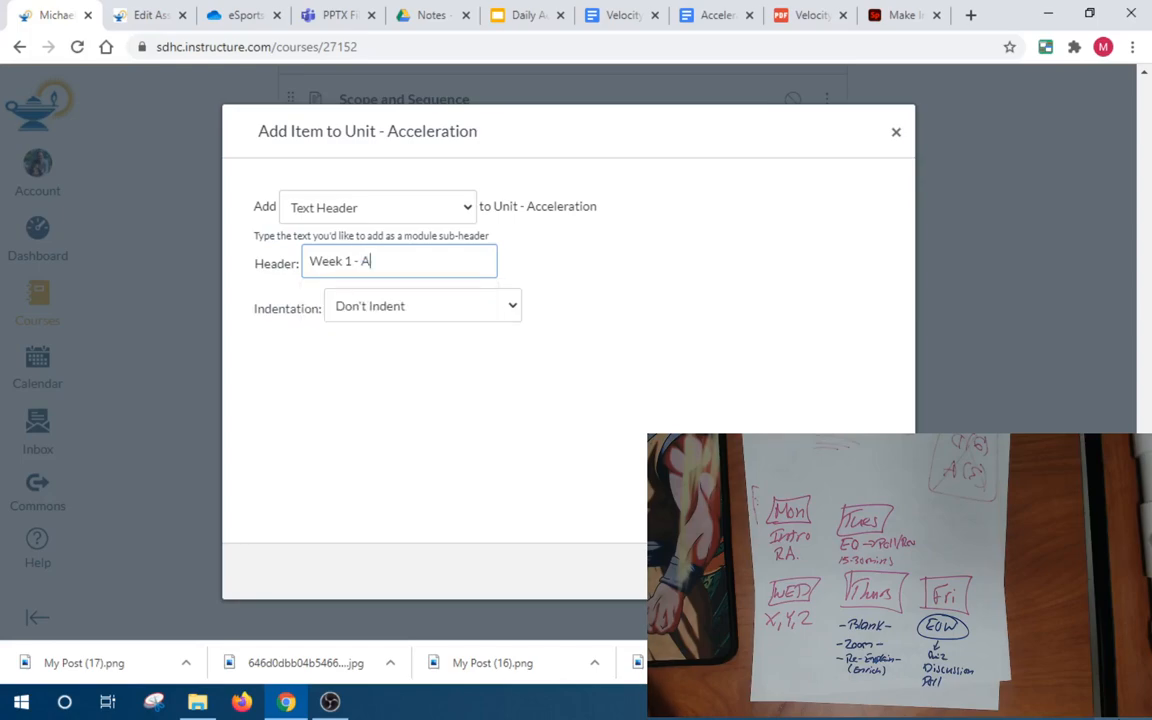
{"action": "type", "text": "cceleration"}
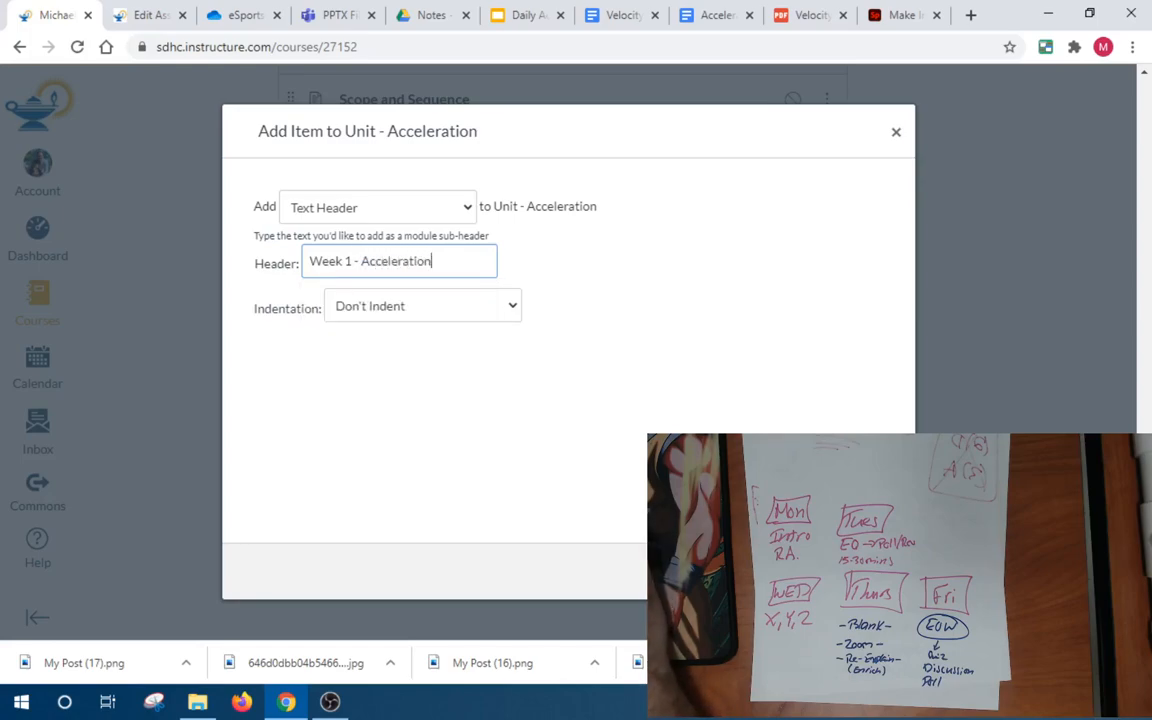
{"action": "key", "text": "Return"}
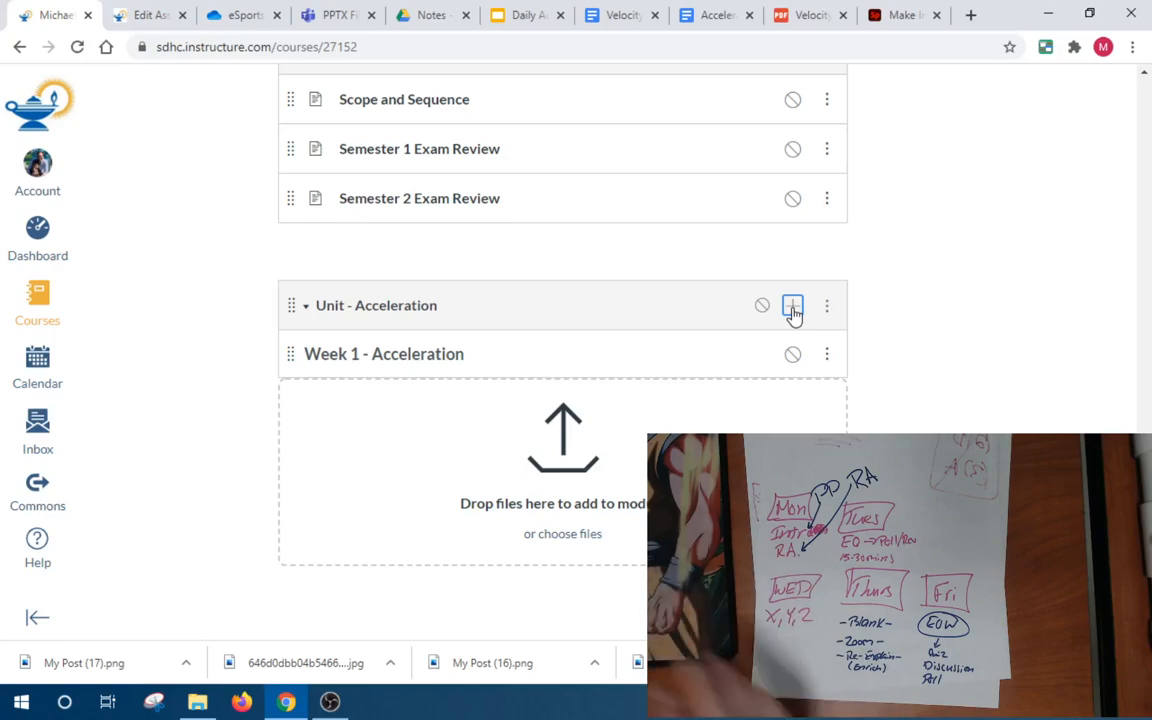
Start adding another item to the Unit - Acceleration module and choose Page as its type
{"action": "left_click", "coordinate": [792, 312]}
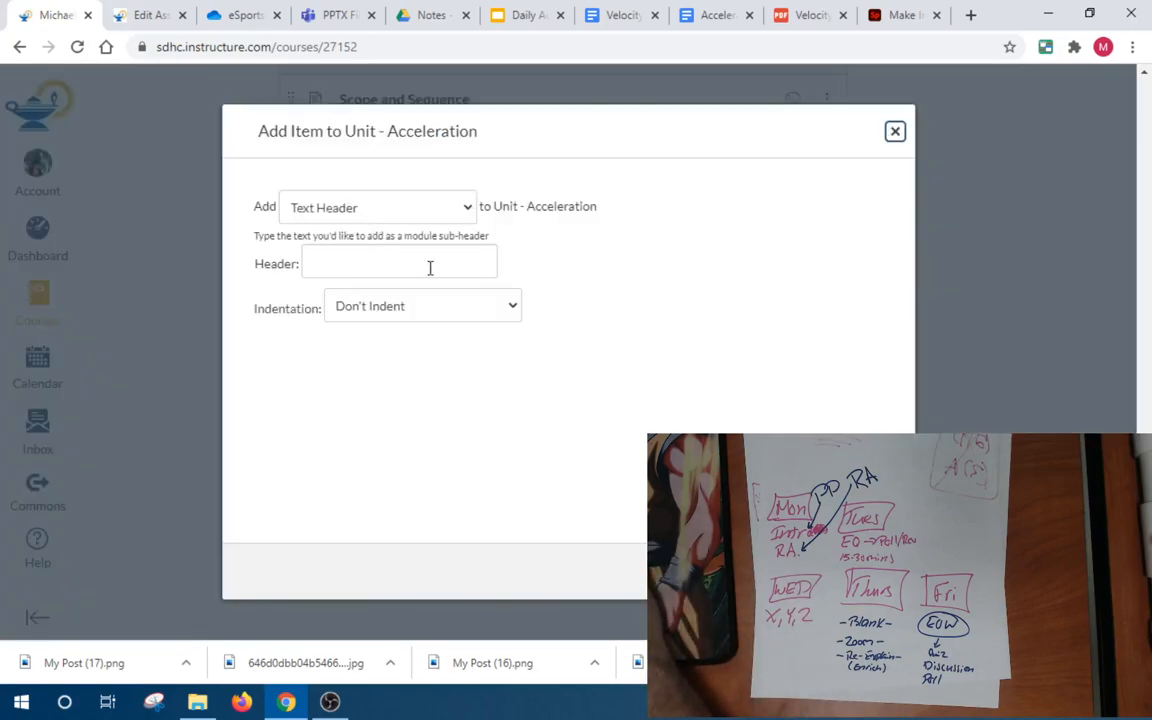
{"action": "left_click", "coordinate": [466, 210]}
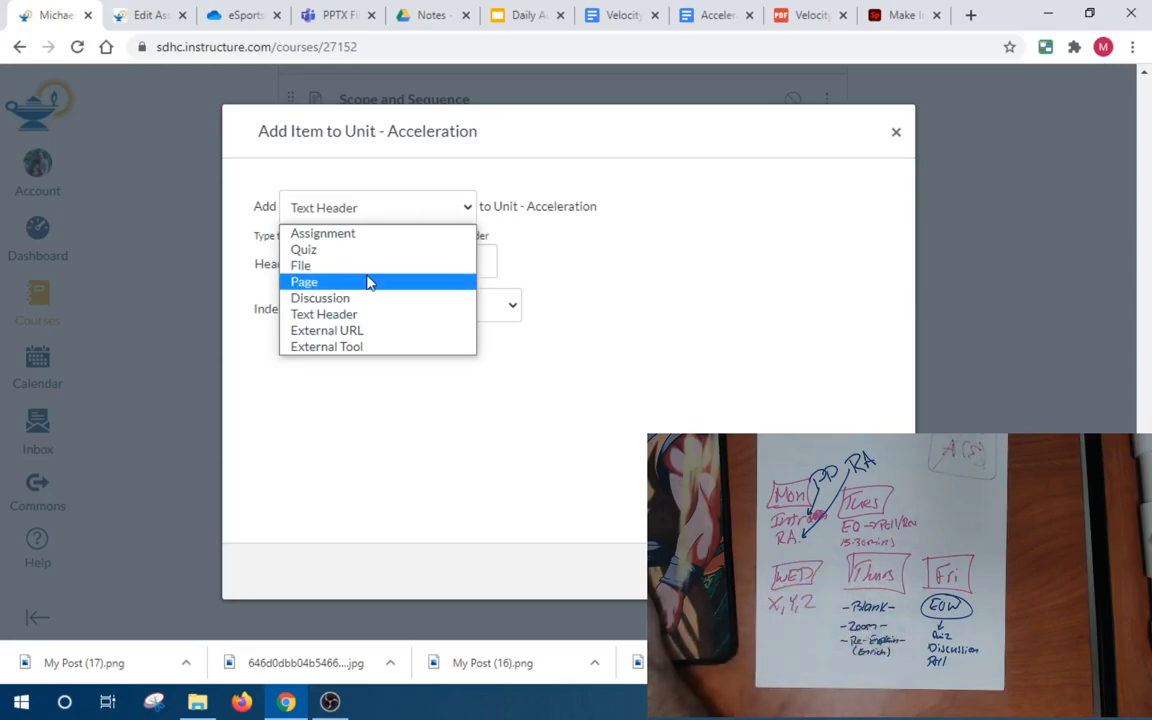
{"action": "left_click", "coordinate": [368, 282]}
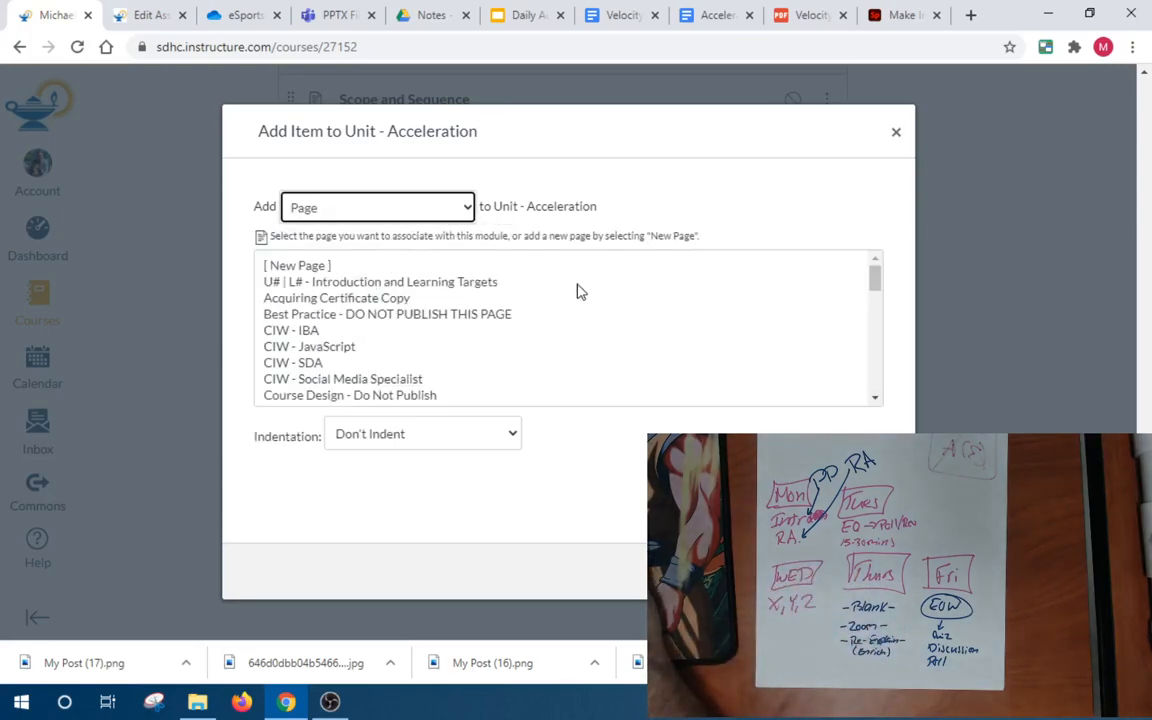
Duplicate the browser tab with the assignment being edited and open the sandbox course in the copy
{"action": "right_click", "coordinate": [134, 24]}
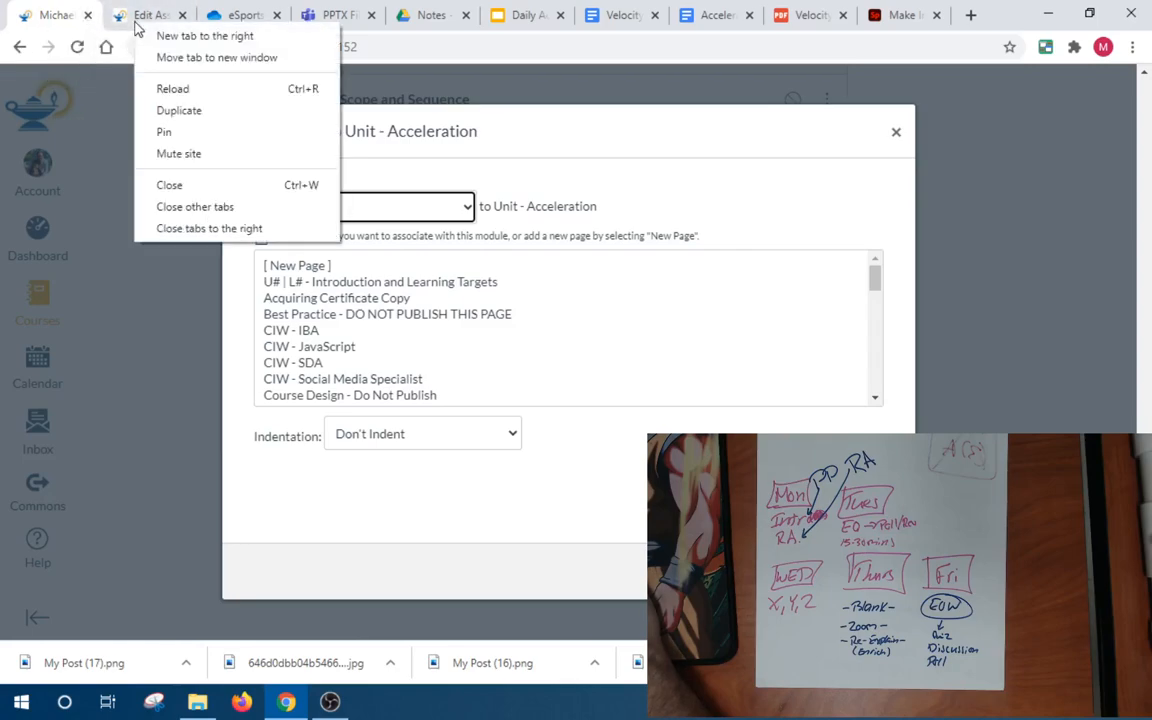
{"action": "left_click", "coordinate": [170, 108]}
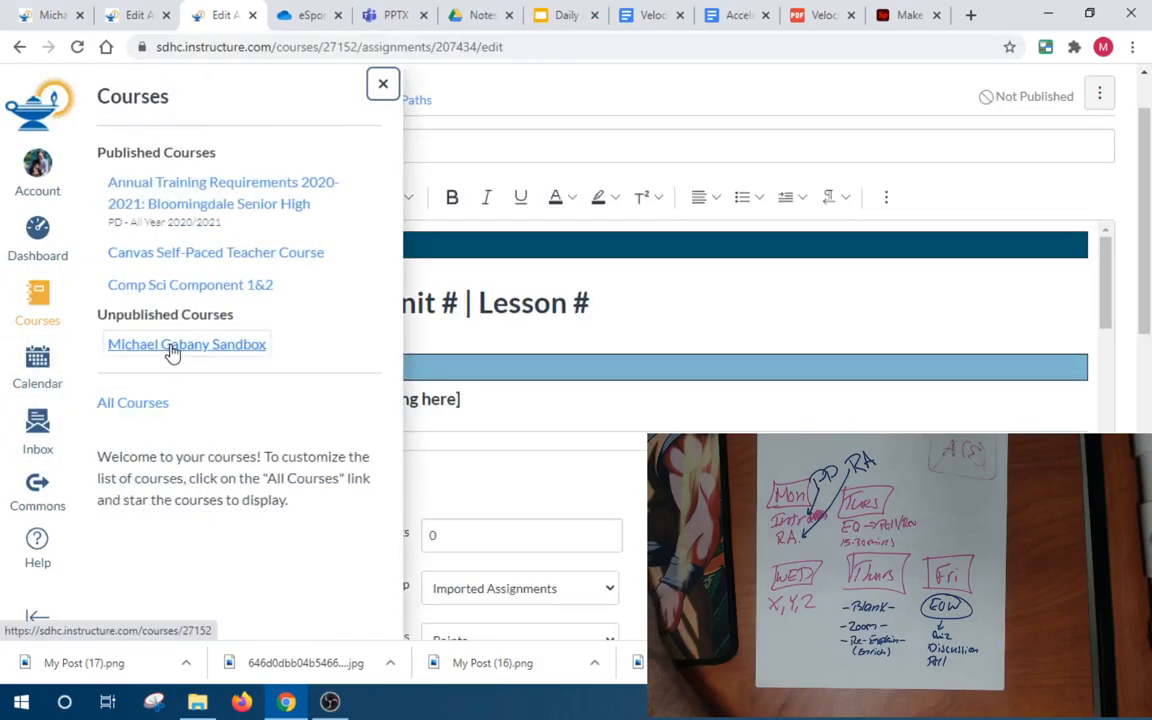
{"action": "left_click", "coordinate": [172, 348]}
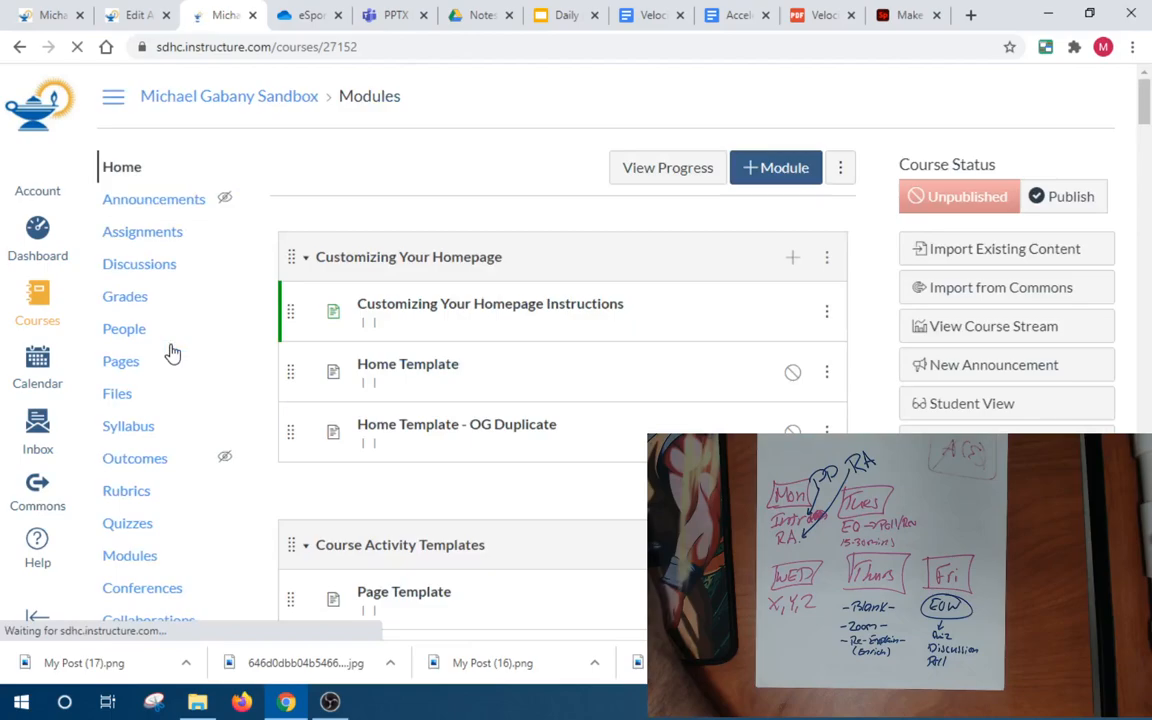
Look over the Course Activity Templates module and expand the "Unit # - Unit Title (# of Days) ***FRAMEWORK***" module to examine its structure
{"action": "scroll", "coordinate": [980, 273], "scroll_direction": "down", "scroll_amount": 3}
{"action": "scroll", "coordinate": [983, 232], "scroll_direction": "up", "scroll_amount": 3}
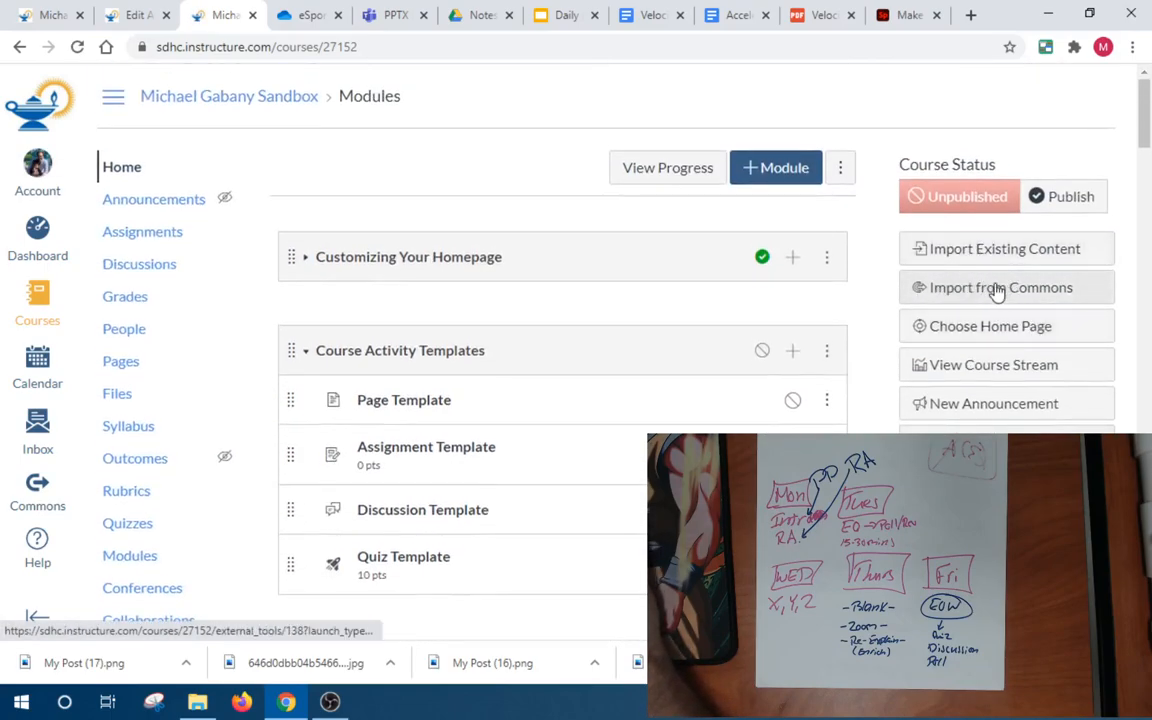
{"action": "scroll", "coordinate": [500, 258], "scroll_direction": "down", "scroll_amount": 1}
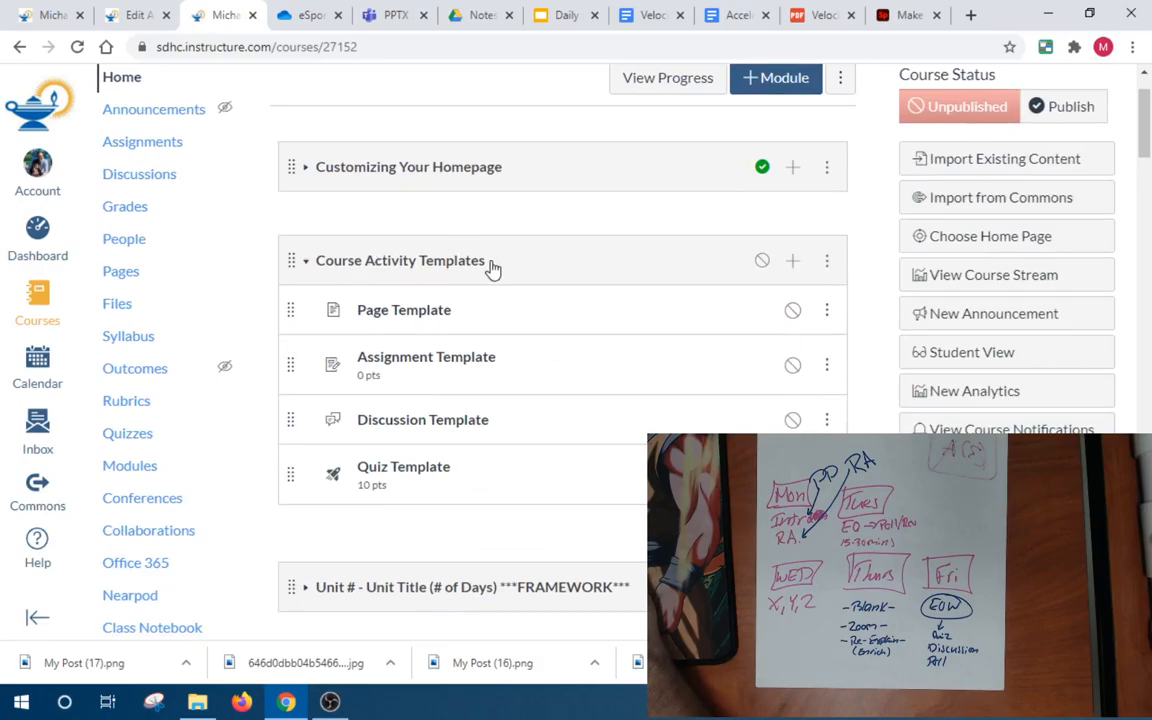
{"action": "scroll", "coordinate": [600, 265], "scroll_direction": "down", "scroll_amount": 1}
{"action": "scroll", "coordinate": [636, 272], "scroll_direction": "down", "scroll_amount": 1}
{"action": "left_click", "coordinate": [352, 406]}
{"action": "scroll", "coordinate": [560, 459], "scroll_direction": "down", "scroll_amount": 2}
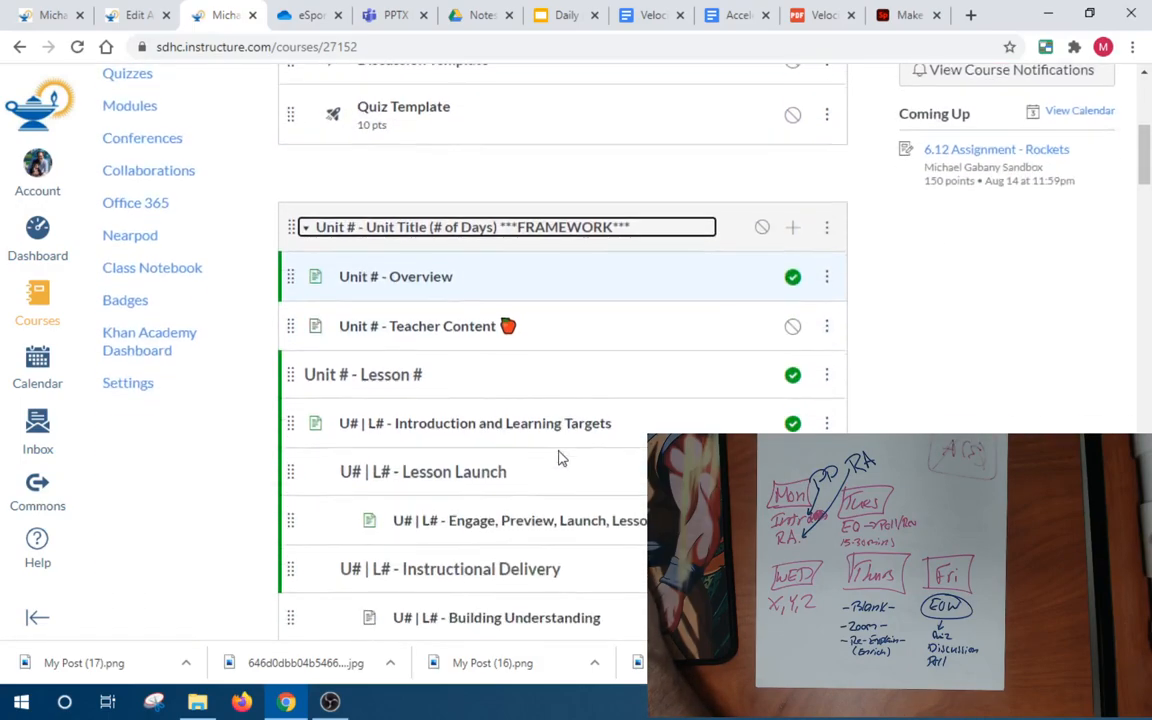
{"action": "scroll", "coordinate": [602, 399], "scroll_direction": "up", "scroll_amount": 4}
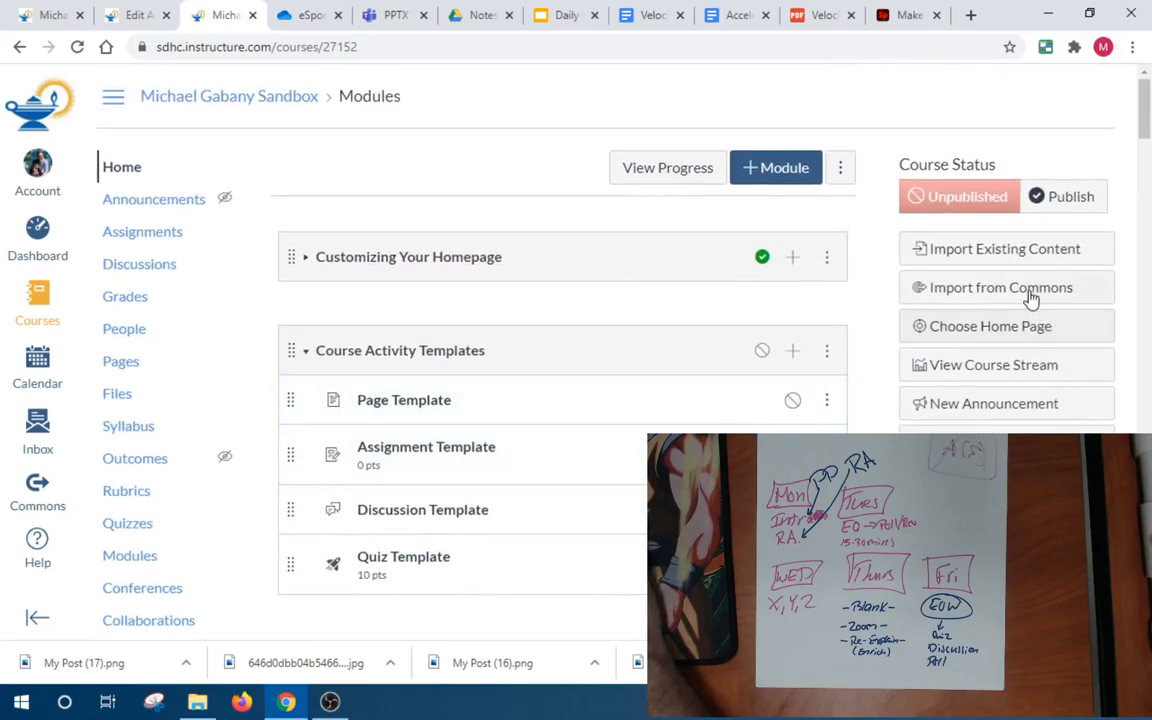
Open Commons to import content, dismiss the update notices, and view the contents of the Course Content & Activity Templates module
{"action": "left_click", "coordinate": [1028, 291]}
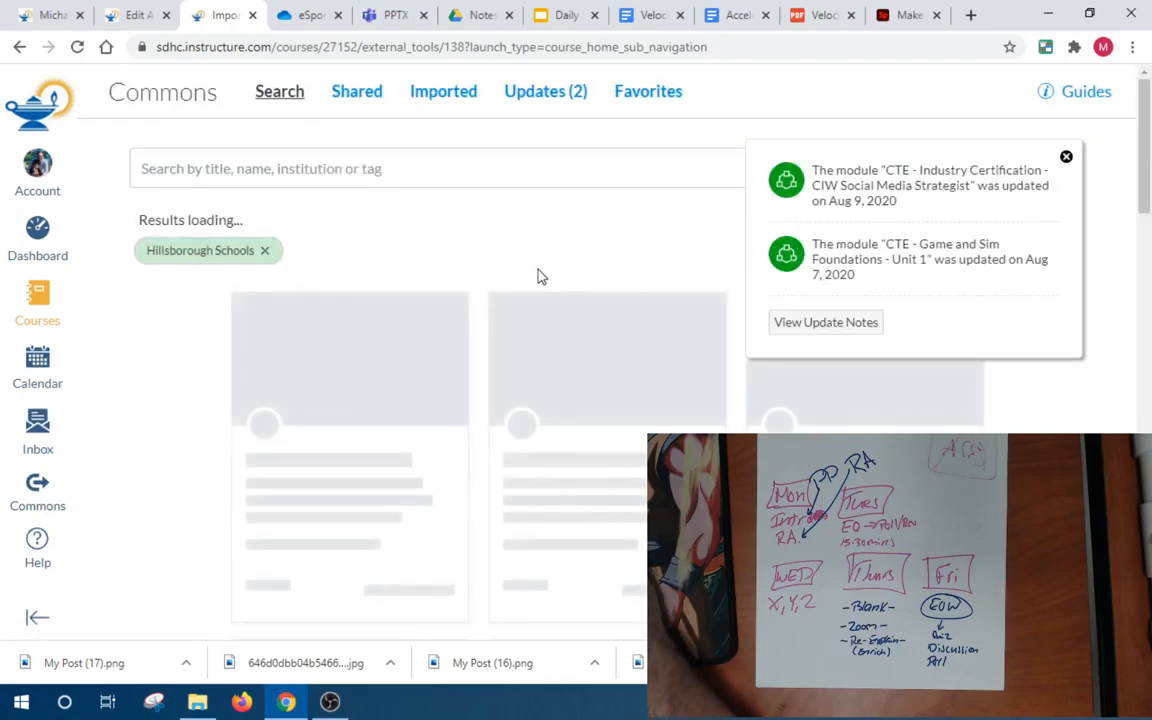
{"action": "left_click", "coordinate": [1066, 157]}
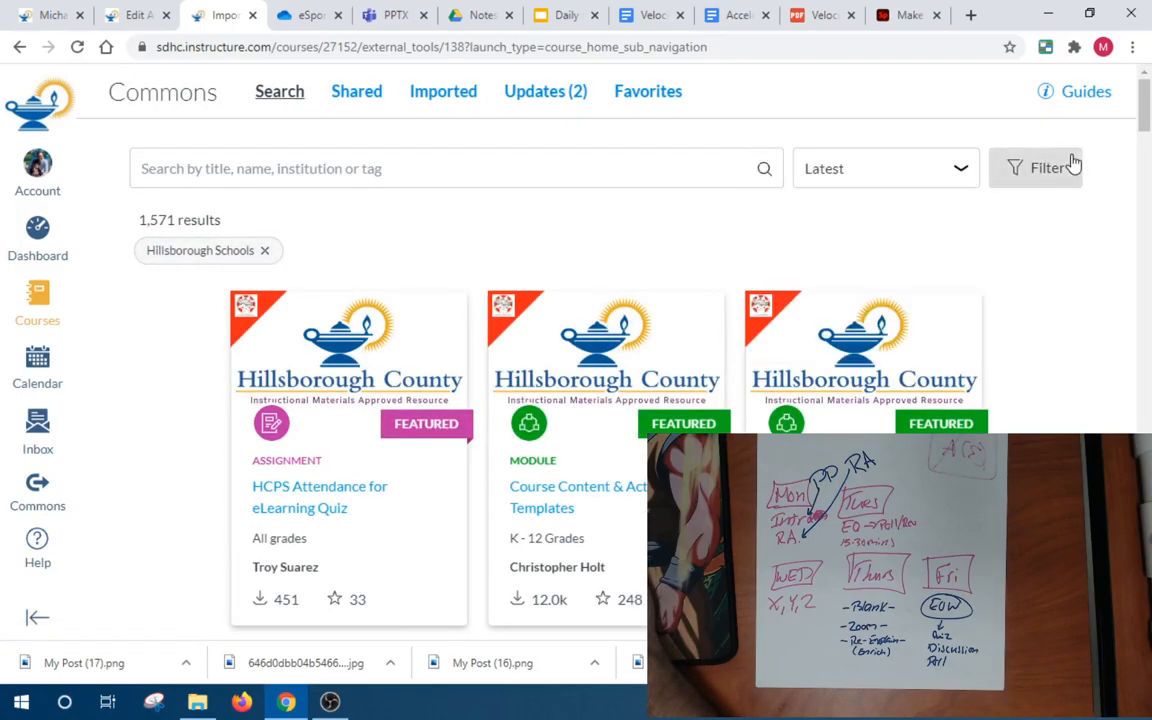
{"action": "scroll", "coordinate": [609, 355], "scroll_direction": "down", "scroll_amount": 2}
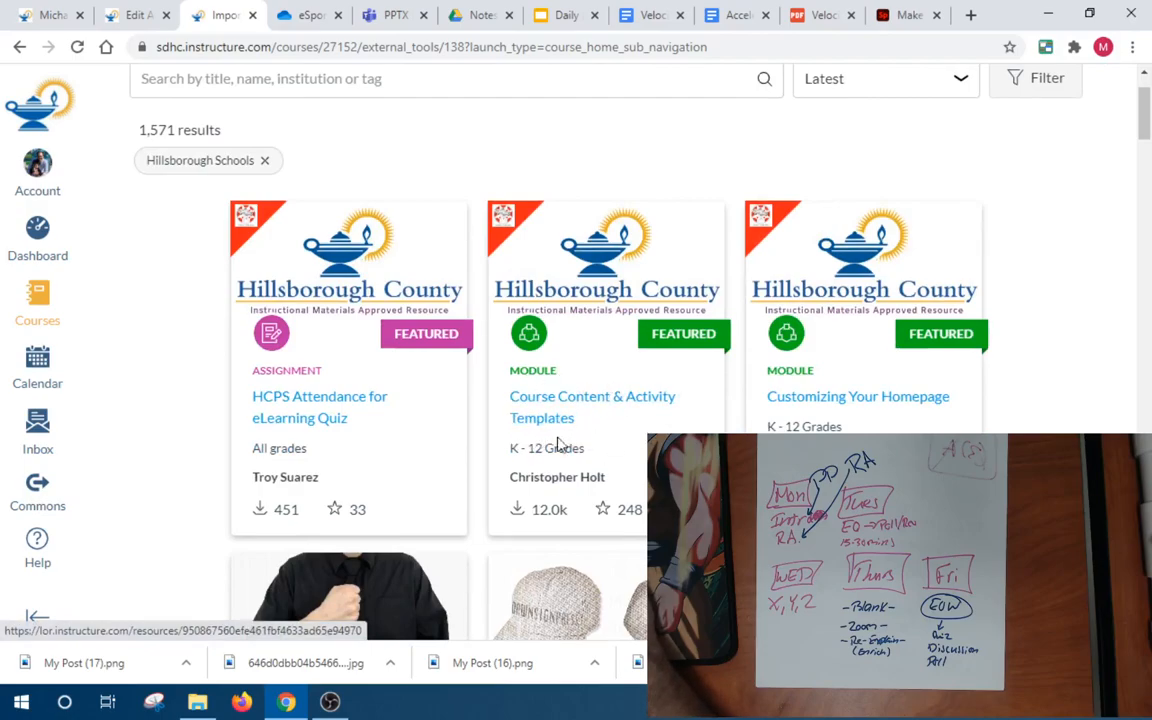
{"action": "left_click", "coordinate": [606, 407]}
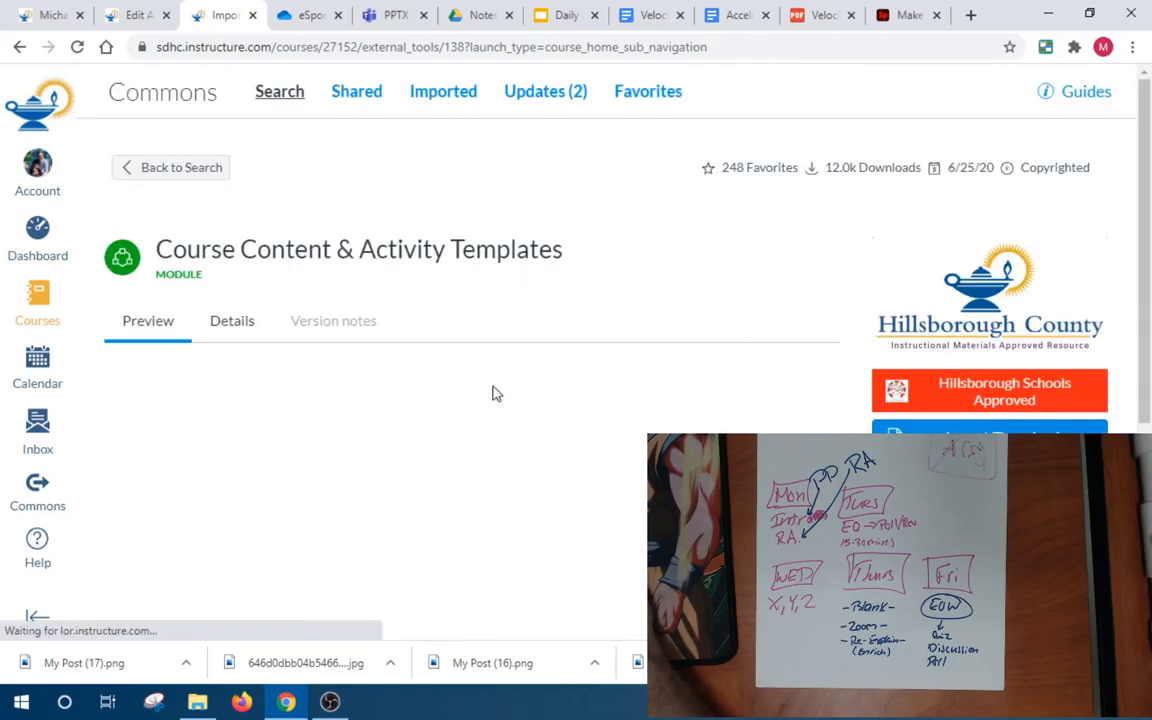
{"action": "scroll", "coordinate": [560, 385], "scroll_direction": "down", "scroll_amount": 2}
{"action": "scroll", "coordinate": [584, 382], "scroll_direction": "down", "scroll_amount": 2}
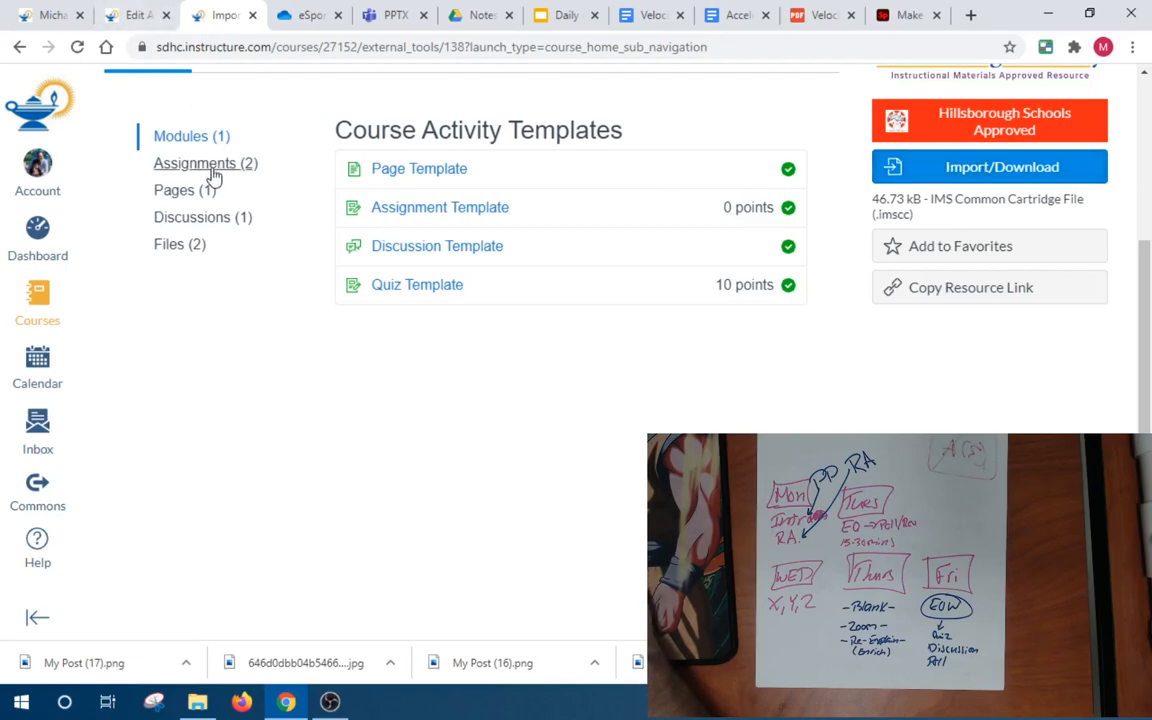
Return to the sandbox course and open the Page Template from the Course Activity Templates module for editing
{"action": "left_click", "coordinate": [52, 305]}
{"action": "left_click", "coordinate": [160, 336]}
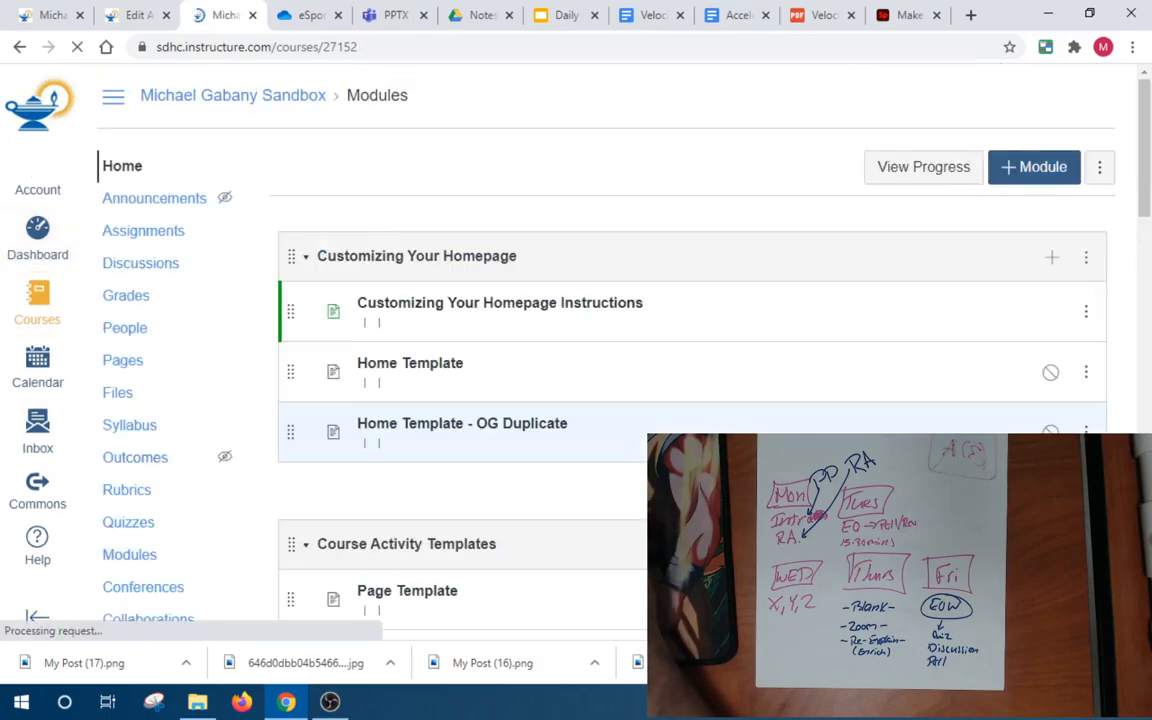
{"action": "scroll", "coordinate": [681, 419], "scroll_direction": "down", "scroll_amount": 4}
{"action": "scroll", "coordinate": [663, 406], "scroll_direction": "up", "scroll_amount": 3}
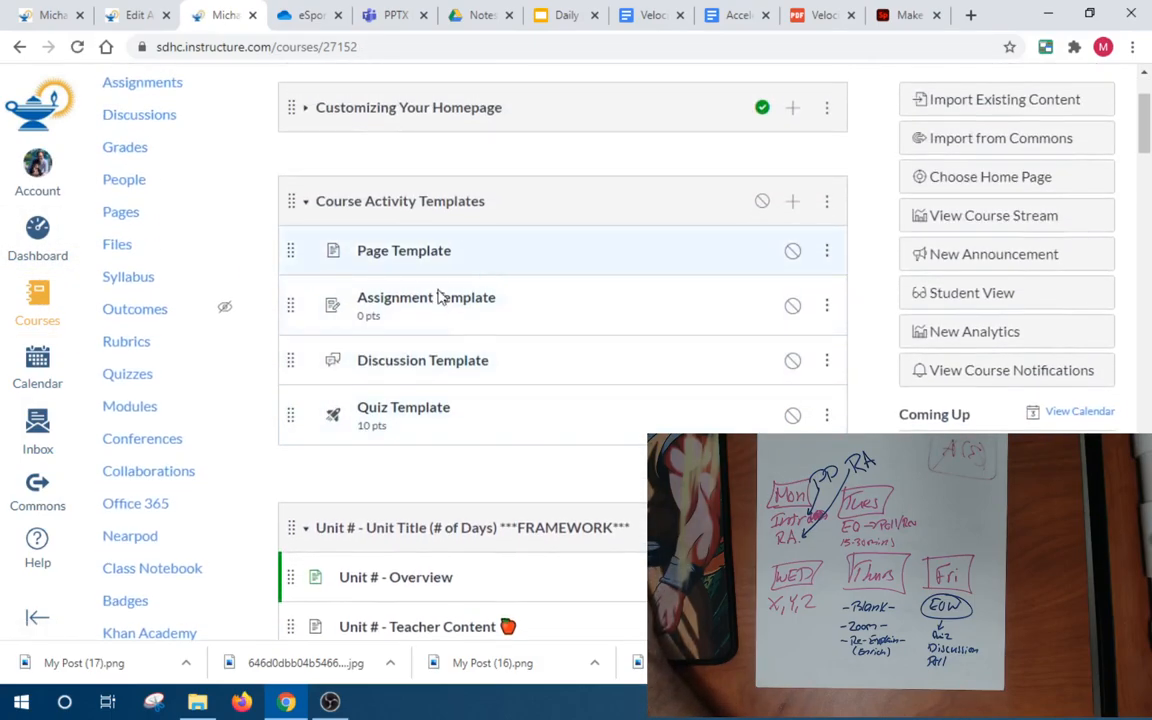
{"action": "left_click", "coordinate": [432, 305]}
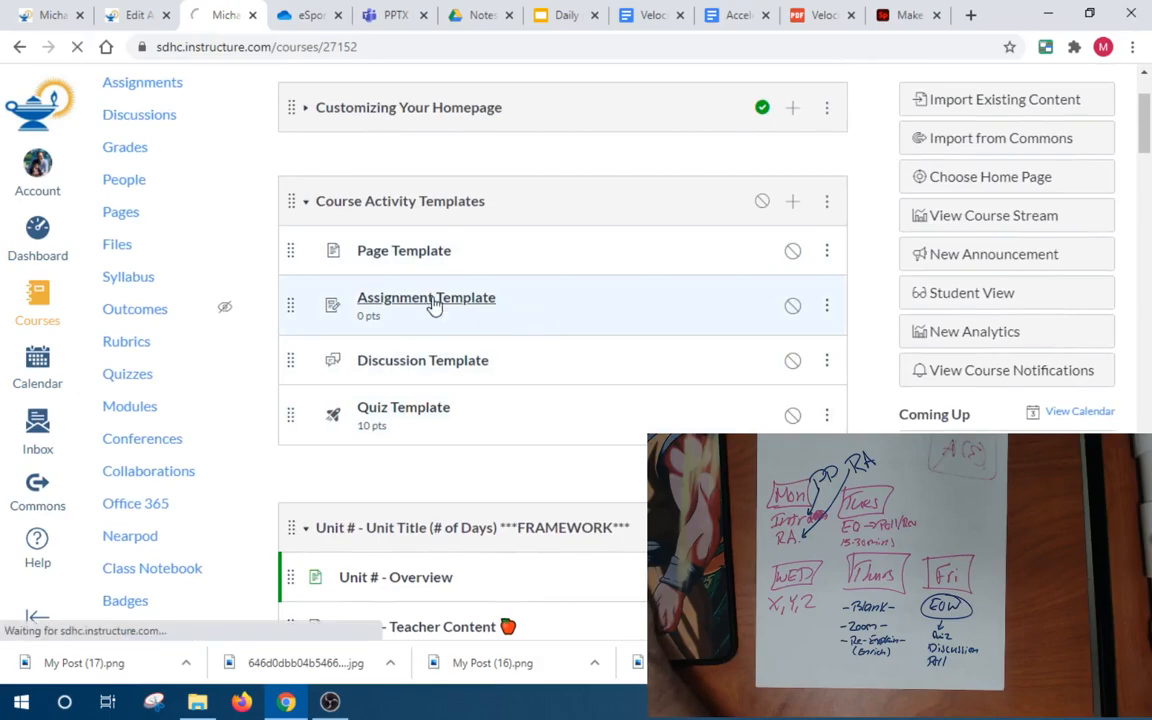
{"action": "left_click", "coordinate": [20, 46]}
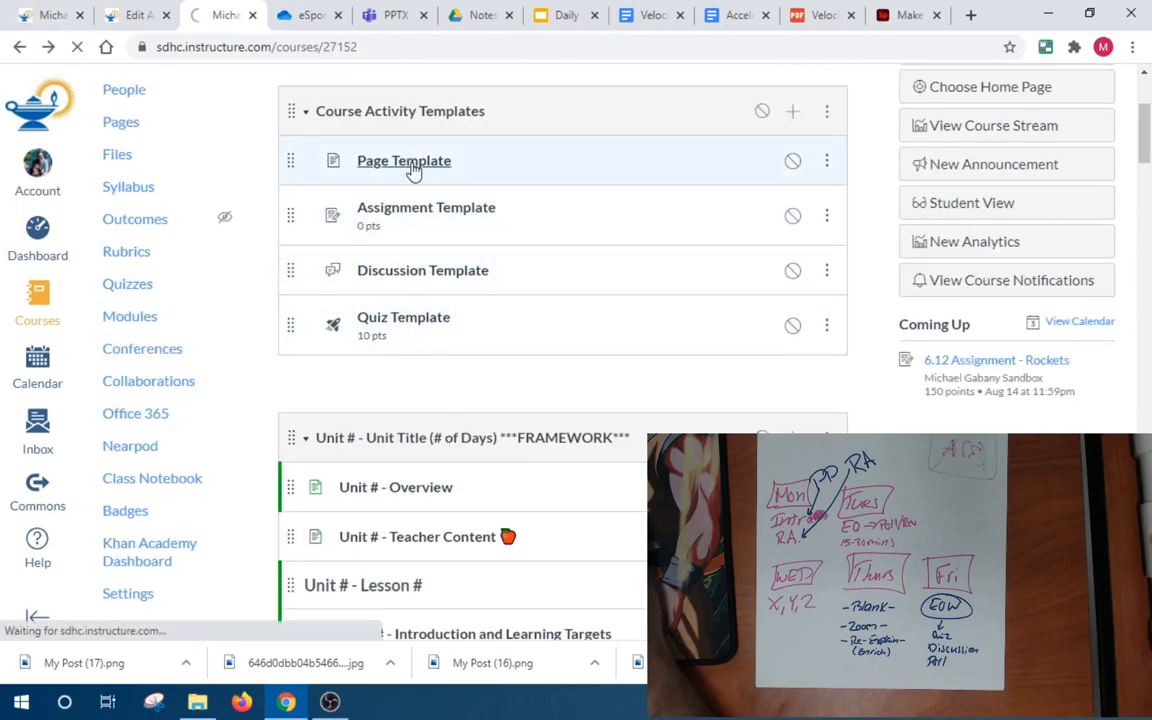
{"action": "left_click", "coordinate": [414, 171]}
{"action": "scroll", "coordinate": [533, 279], "scroll_direction": "down", "scroll_amount": 2}
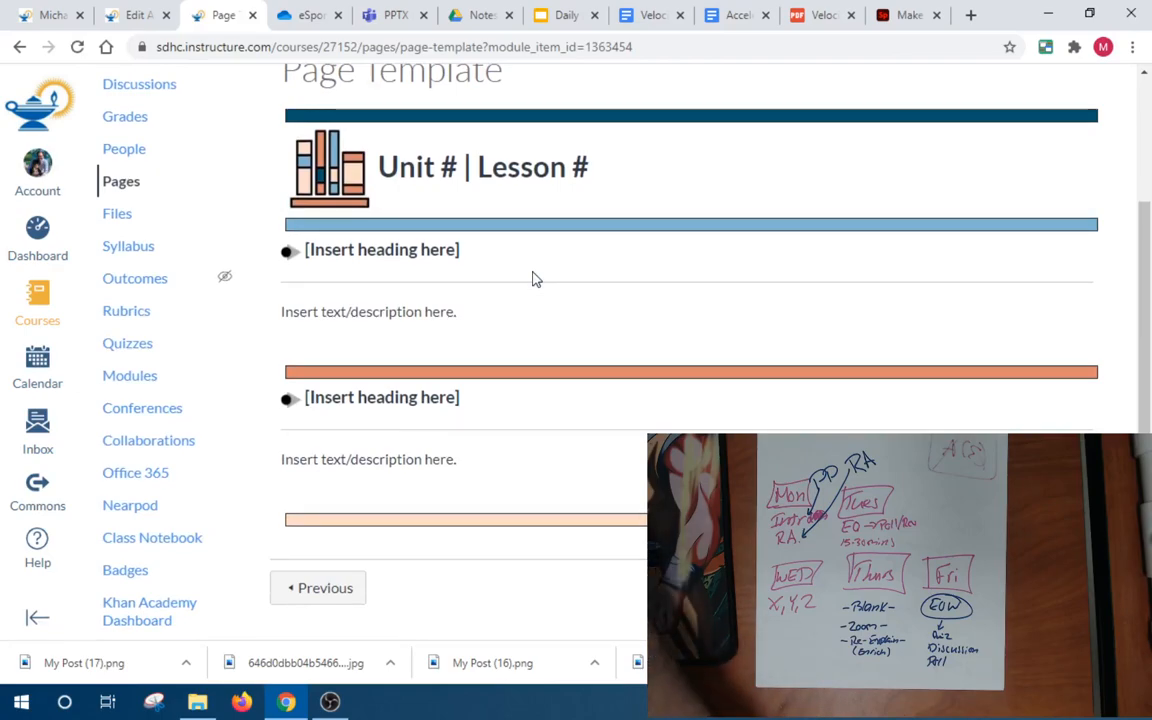
{"action": "scroll", "coordinate": [831, 406], "scroll_direction": "up", "scroll_amount": 1}
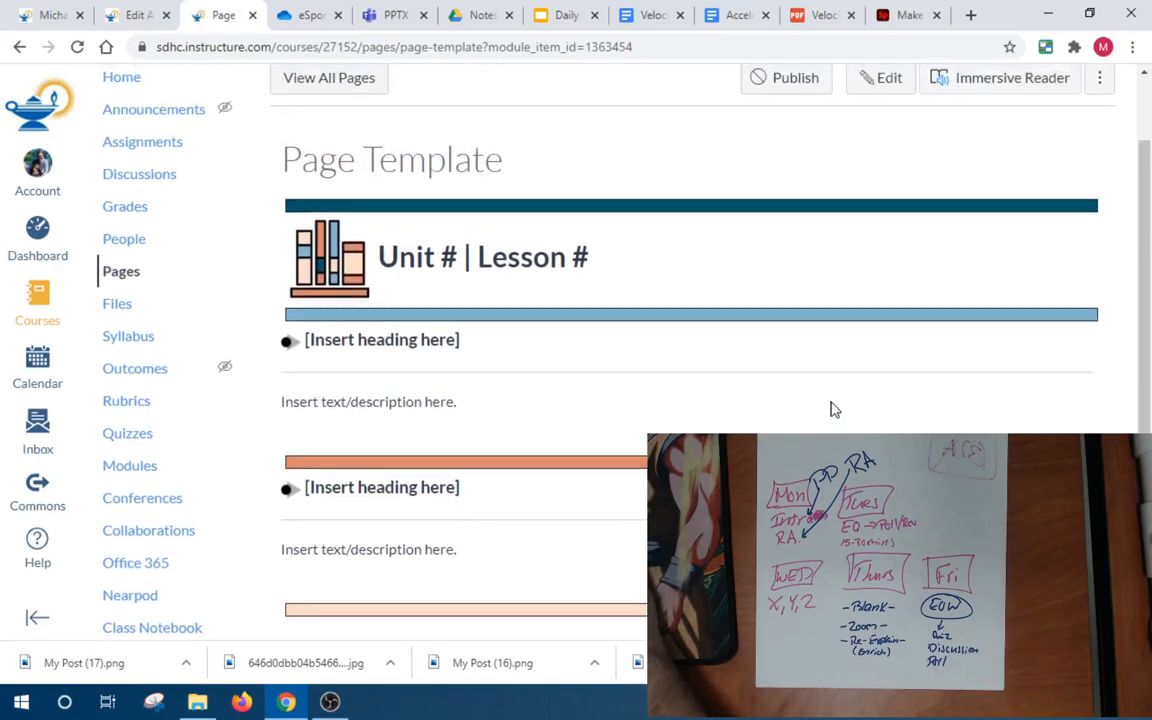
{"action": "scroll", "coordinate": [949, 200], "scroll_direction": "up", "scroll_amount": 1}
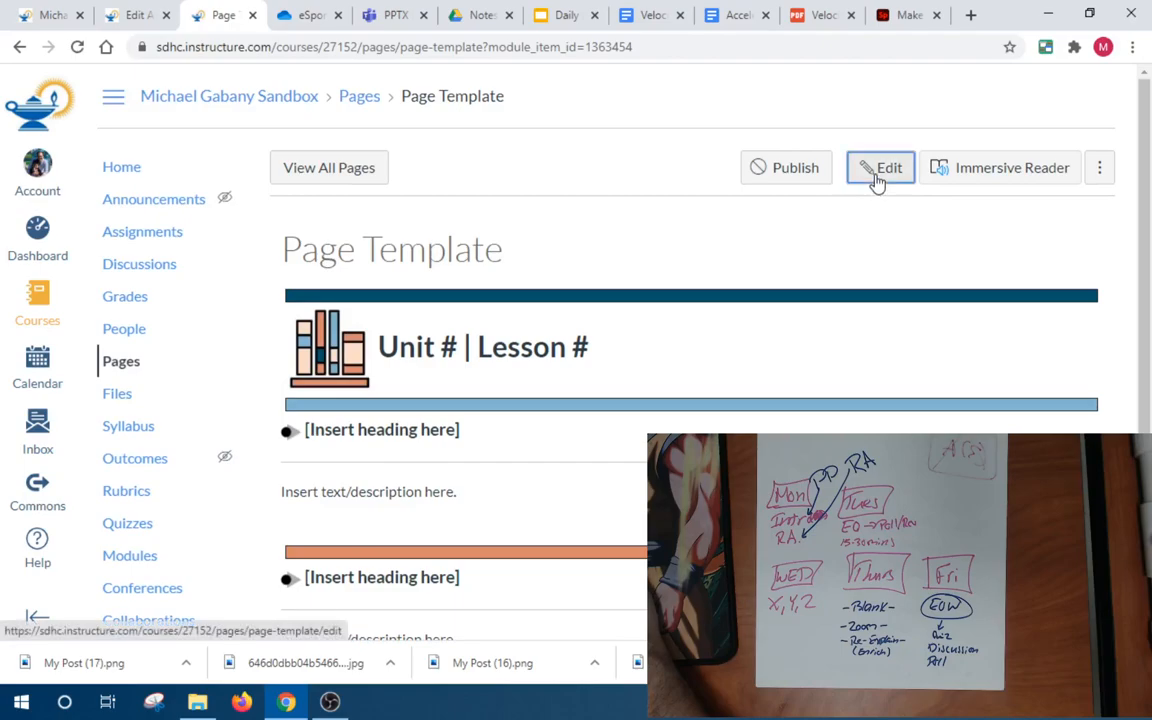
{"action": "left_click", "coordinate": [879, 172]}
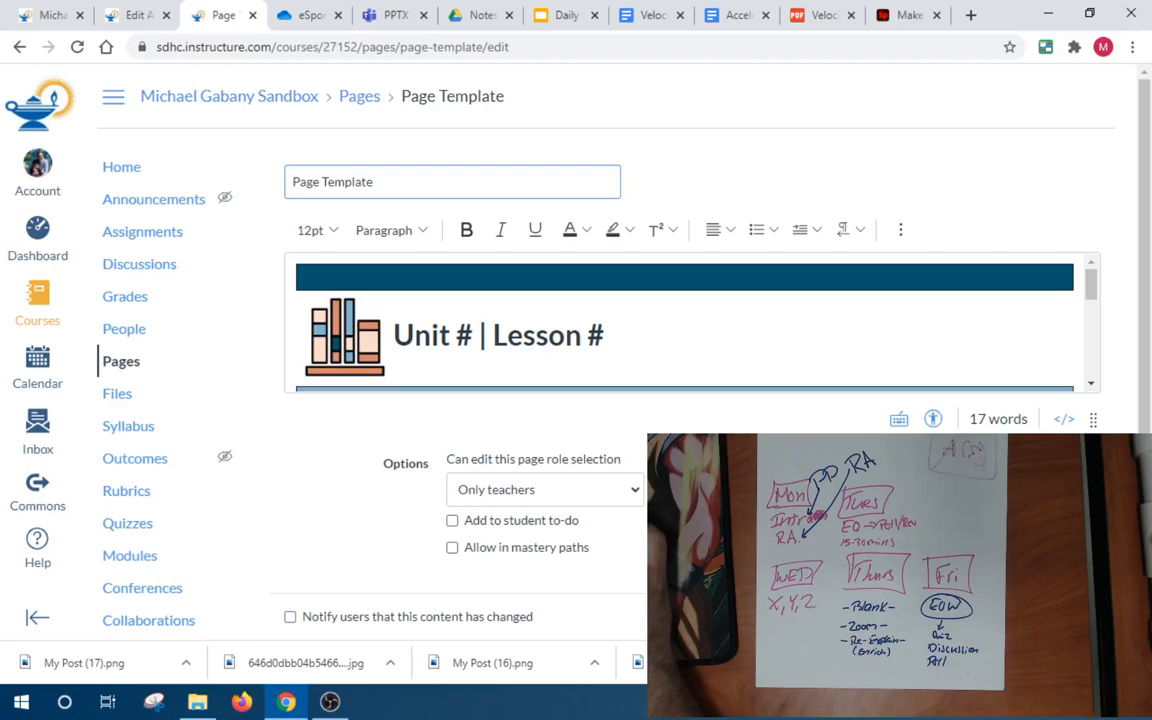
Enlarge the page editor and copy the entire content of the Page Template
{"action": "left_click_drag", "start_coordinate": [1095, 444], "coordinate": [1091, 552]}
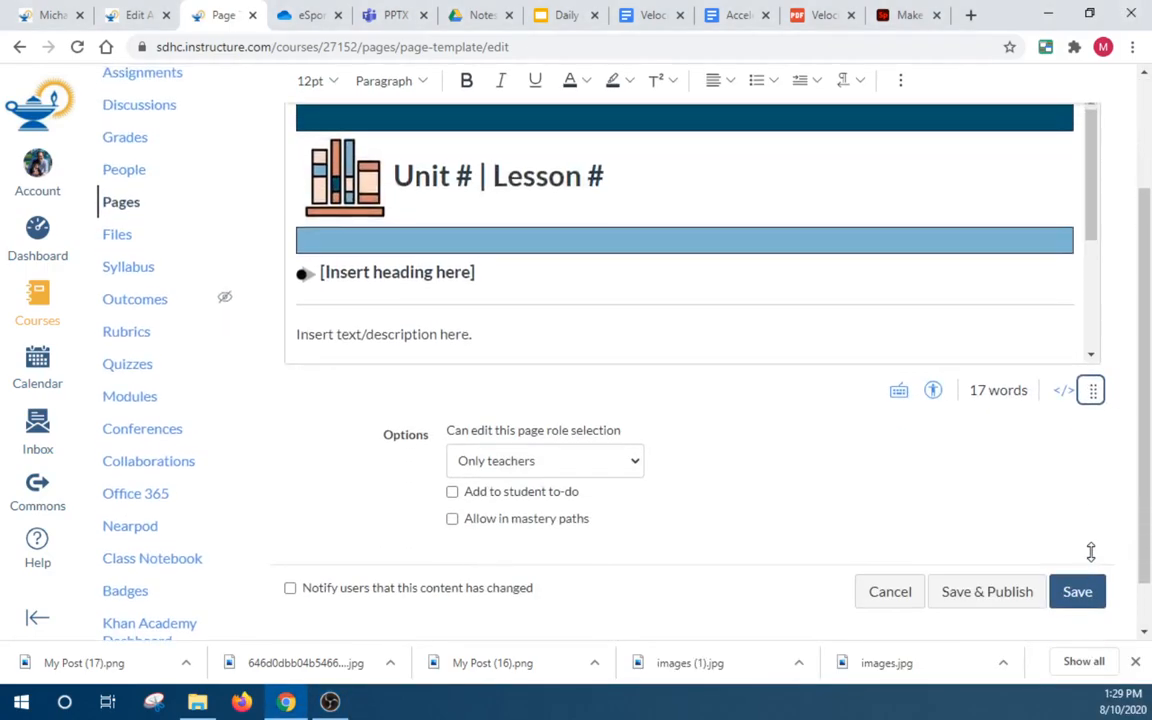
{"action": "scroll", "coordinate": [1049, 400], "scroll_direction": "up", "scroll_amount": 2}
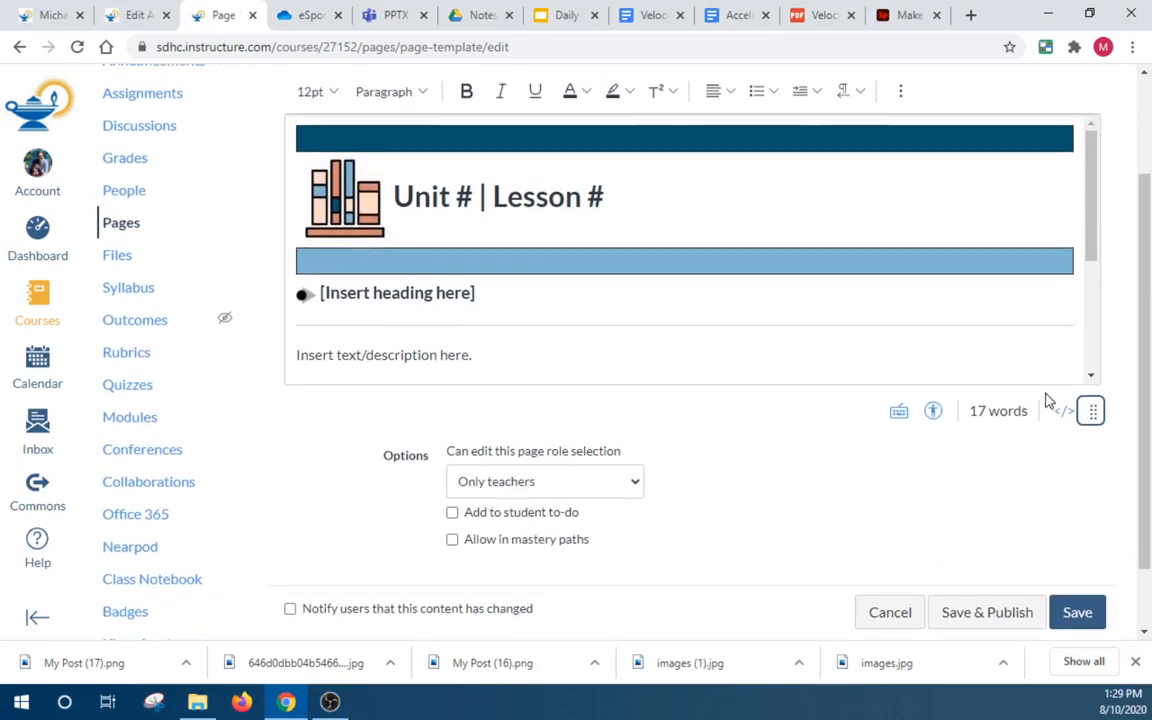
{"action": "scroll", "coordinate": [1056, 468], "scroll_direction": "down", "scroll_amount": 5}
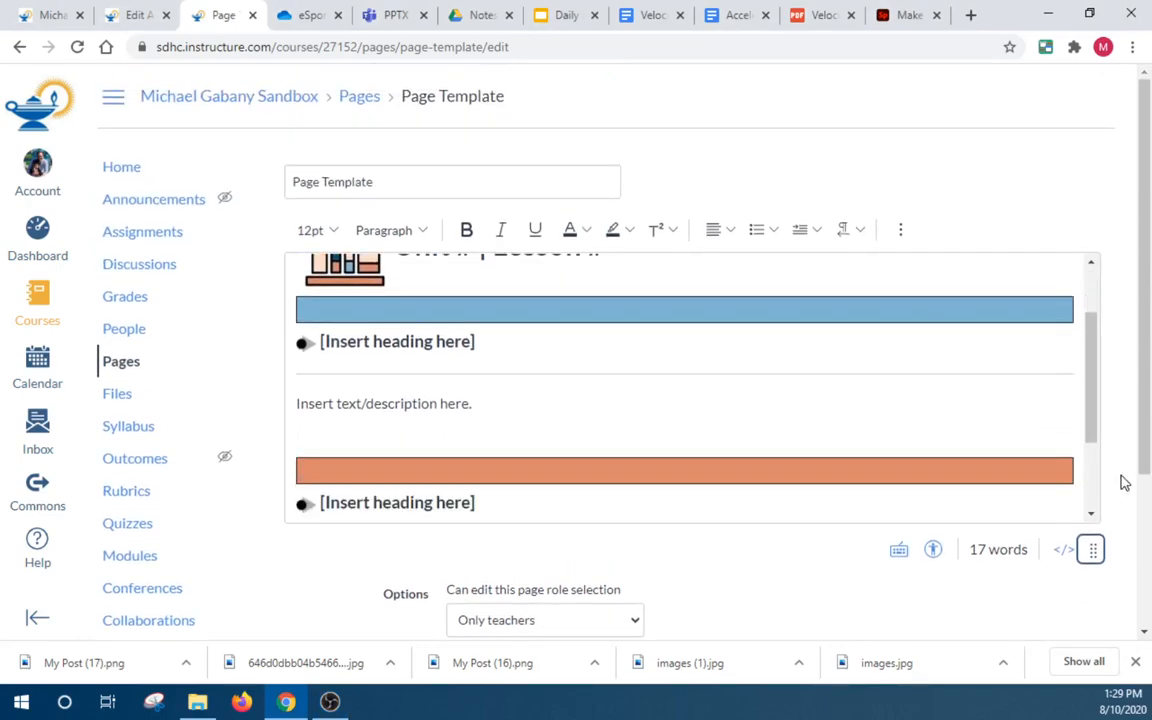
{"action": "left_click_drag", "start_coordinate": [1090, 368], "coordinate": [1093, 483]}
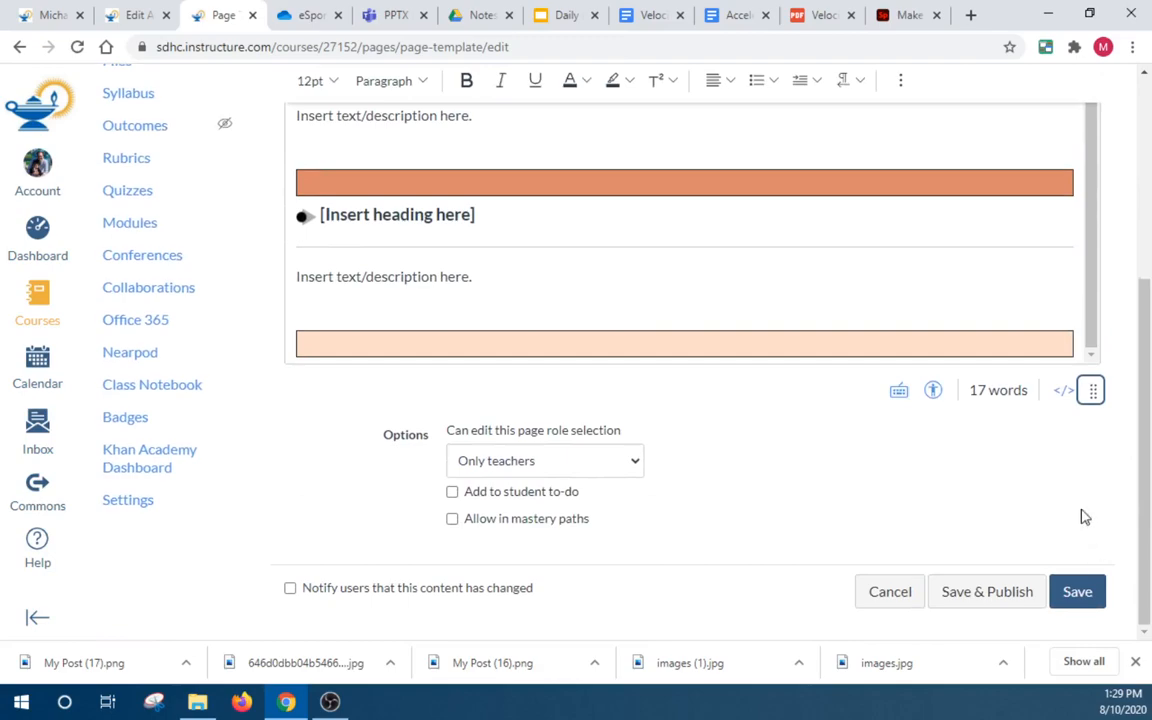
{"action": "scroll", "coordinate": [1124, 360], "scroll_direction": "up", "scroll_amount": 5}
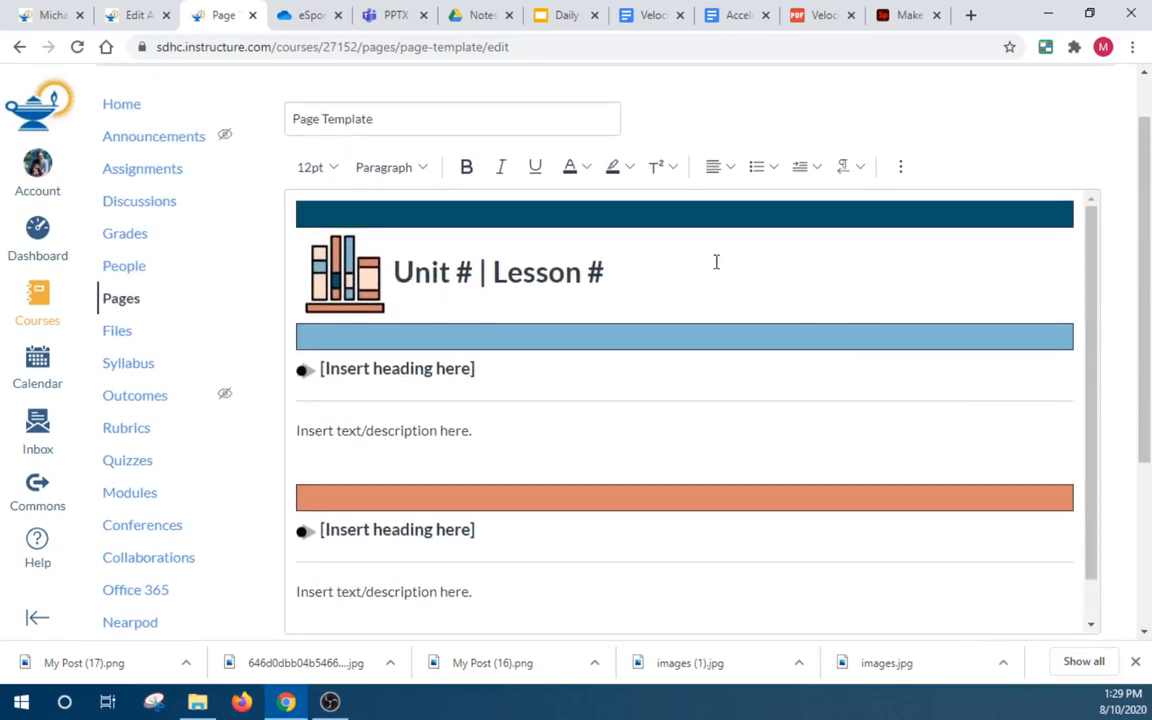
{"action": "left_click", "coordinate": [724, 263]}
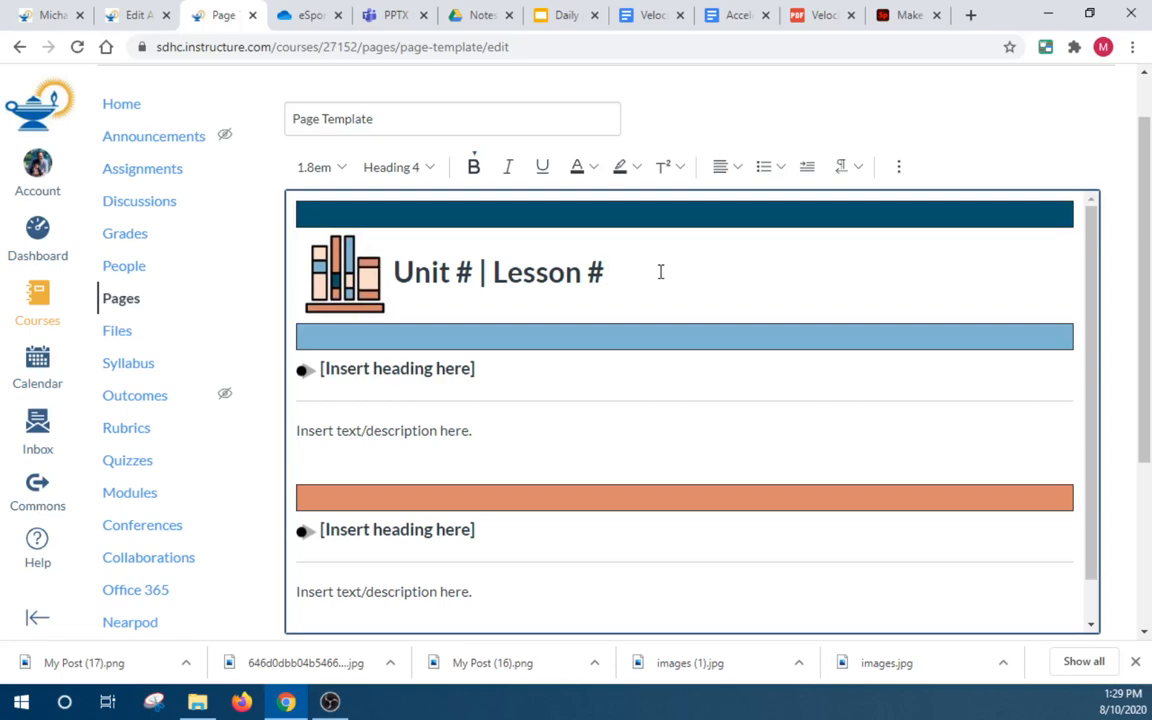
{"action": "key", "text": "ctrl+a"}
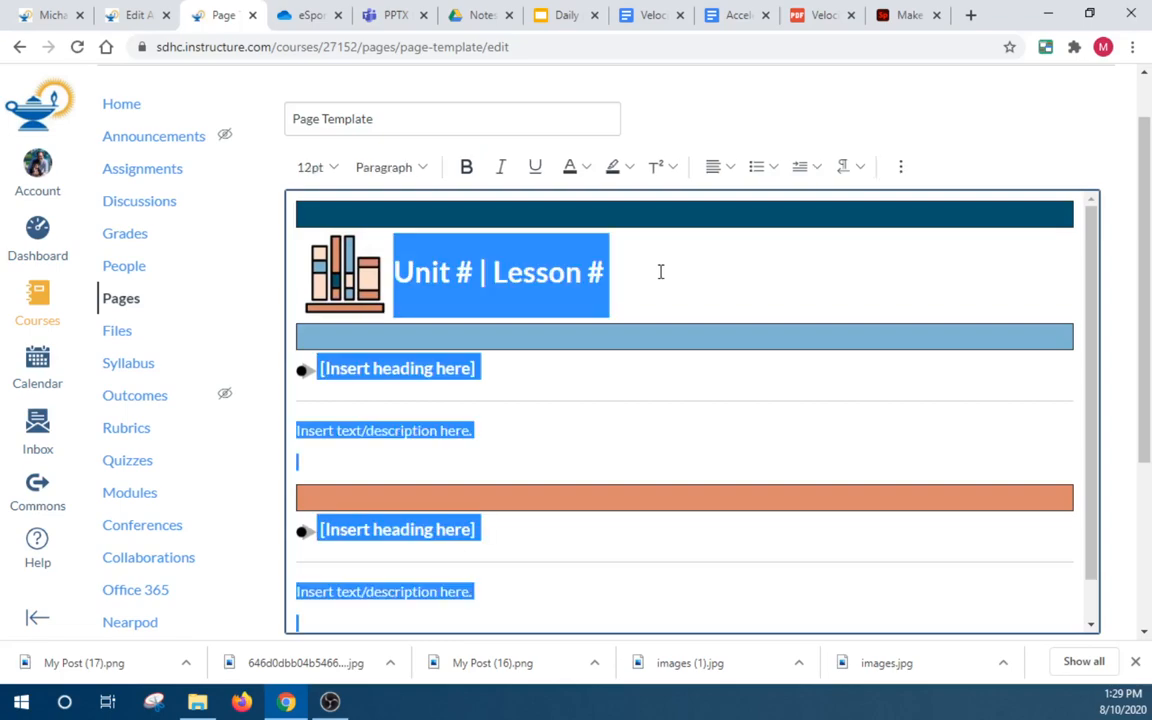
{"action": "right_click", "coordinate": [579, 290]}
{"action": "left_click", "coordinate": [643, 359]}
Add a new page named "Intro to Acceleration" to the Unit - Acceleration module
{"action": "left_click", "coordinate": [32, 10]}
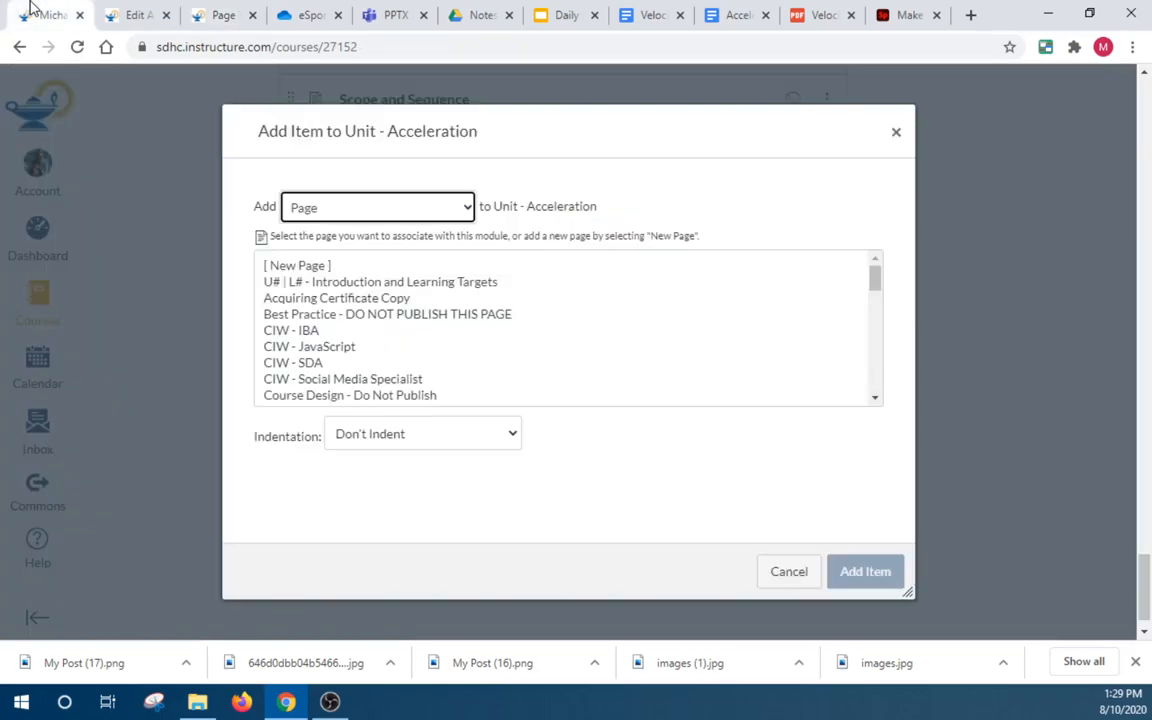
{"action": "left_click", "coordinate": [300, 266]}
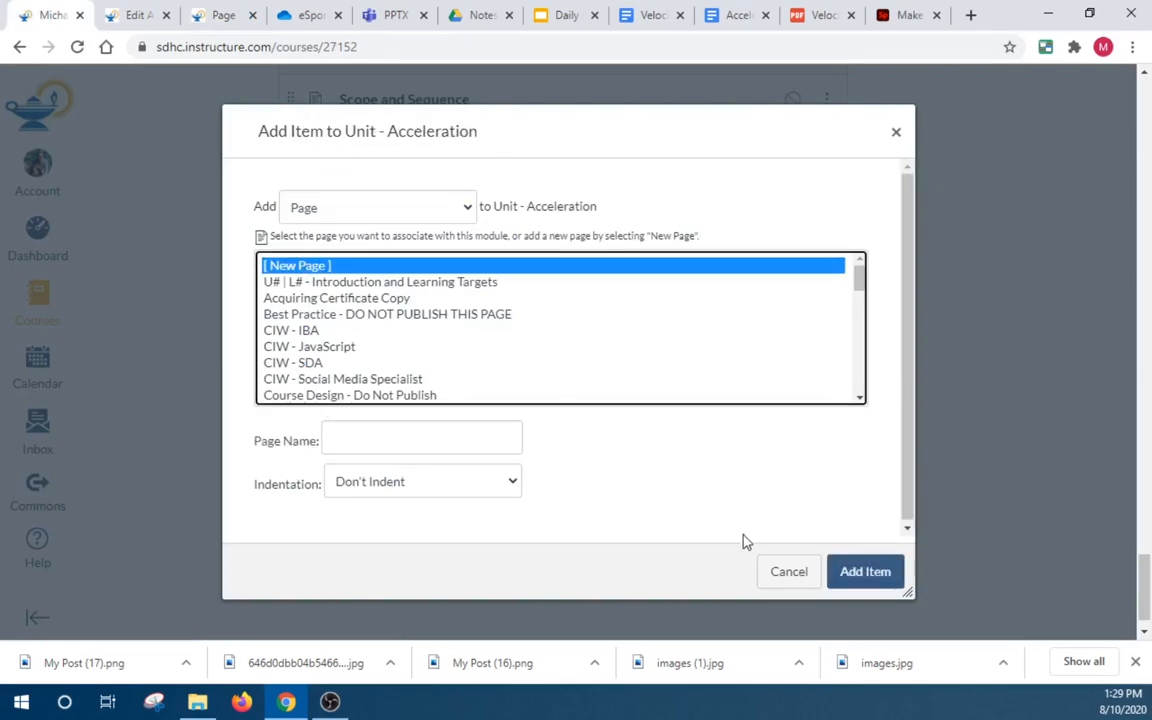
{"action": "left_click", "coordinate": [424, 437]}
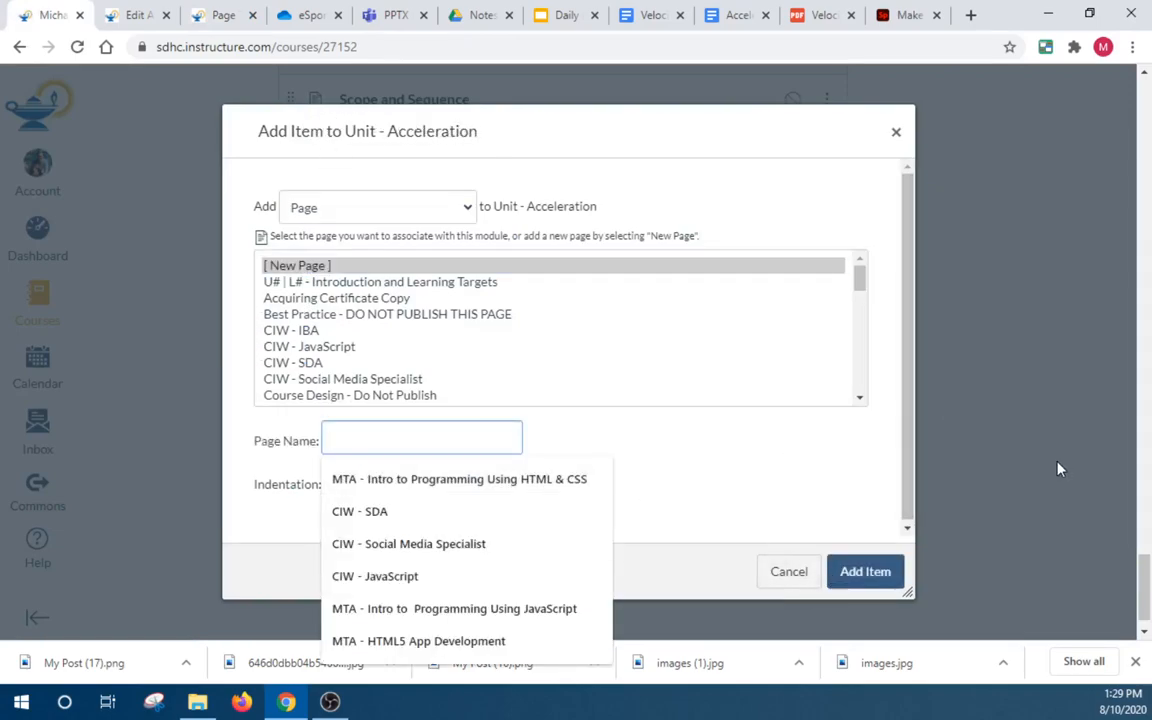
{"action": "type", "text": "Intro to Acc"}
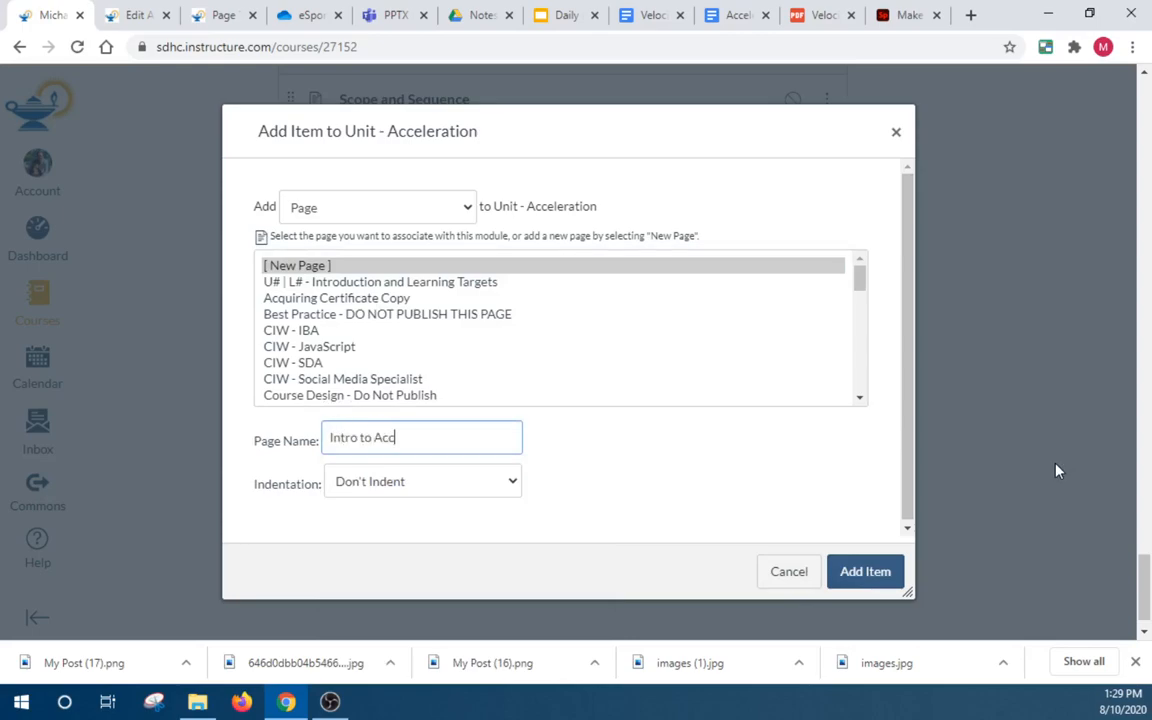
{"action": "type", "text": "eleration"}
{"action": "left_click", "coordinate": [880, 571]}
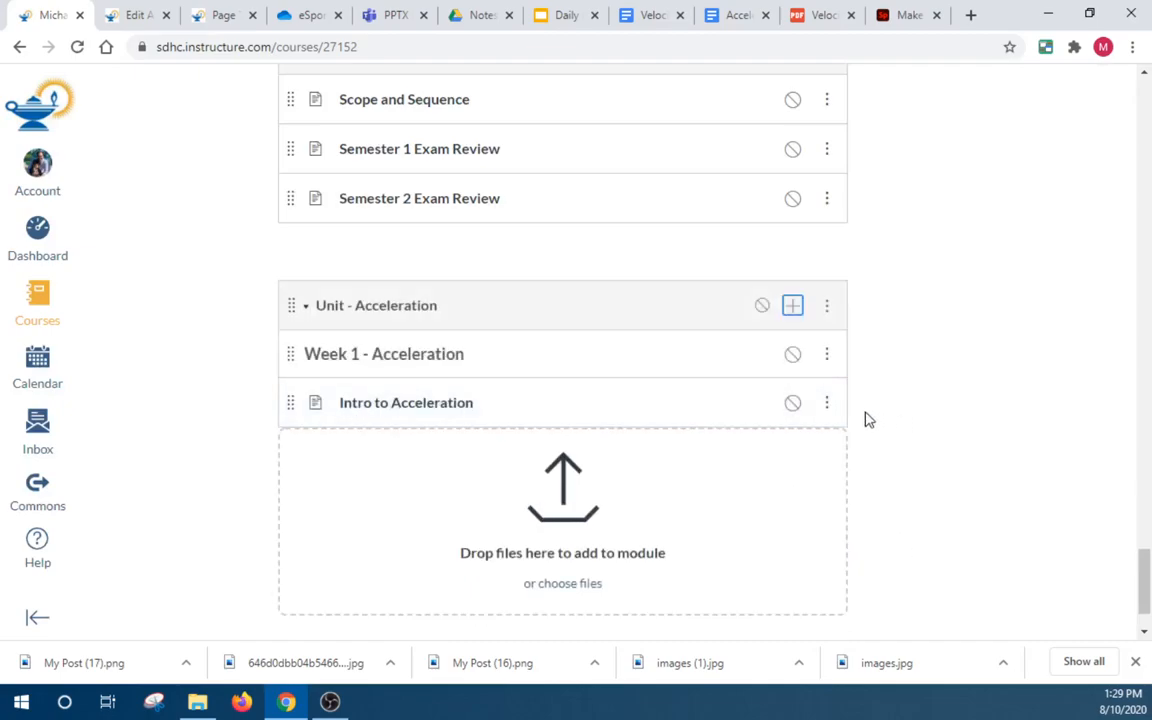
Open the Intro to Acceleration page for editing, enlarge its editor and paste the copied template content into it
{"action": "left_click", "coordinate": [425, 410]}
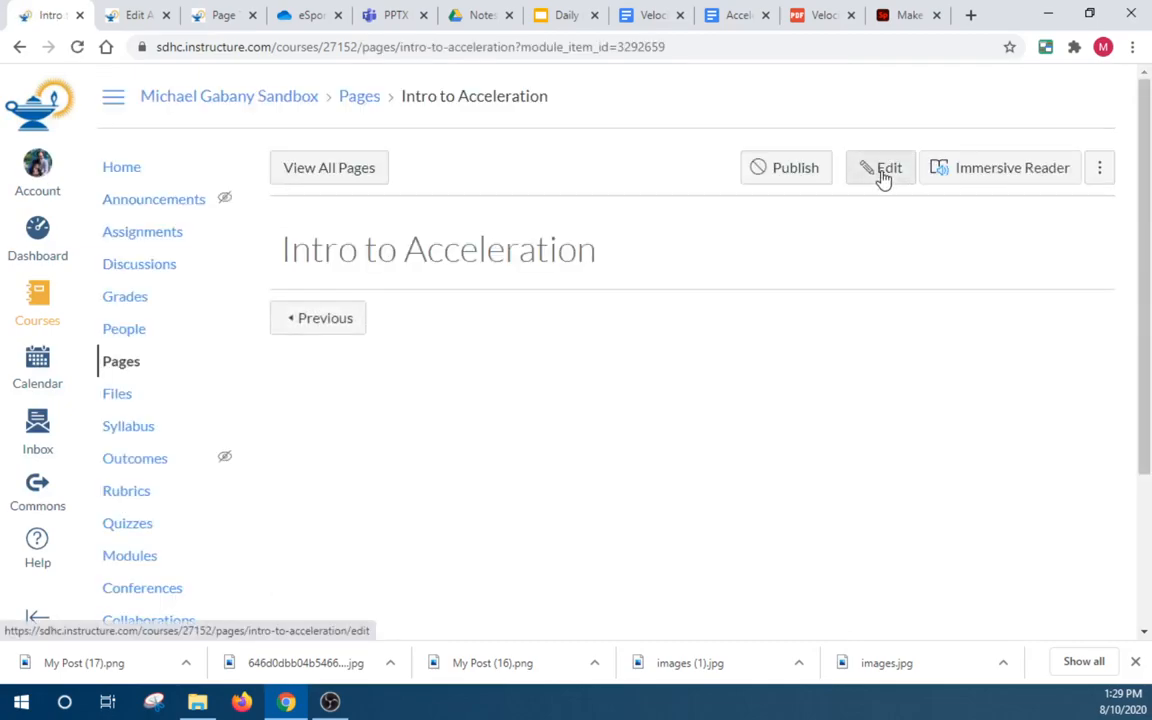
{"action": "left_click", "coordinate": [883, 172]}
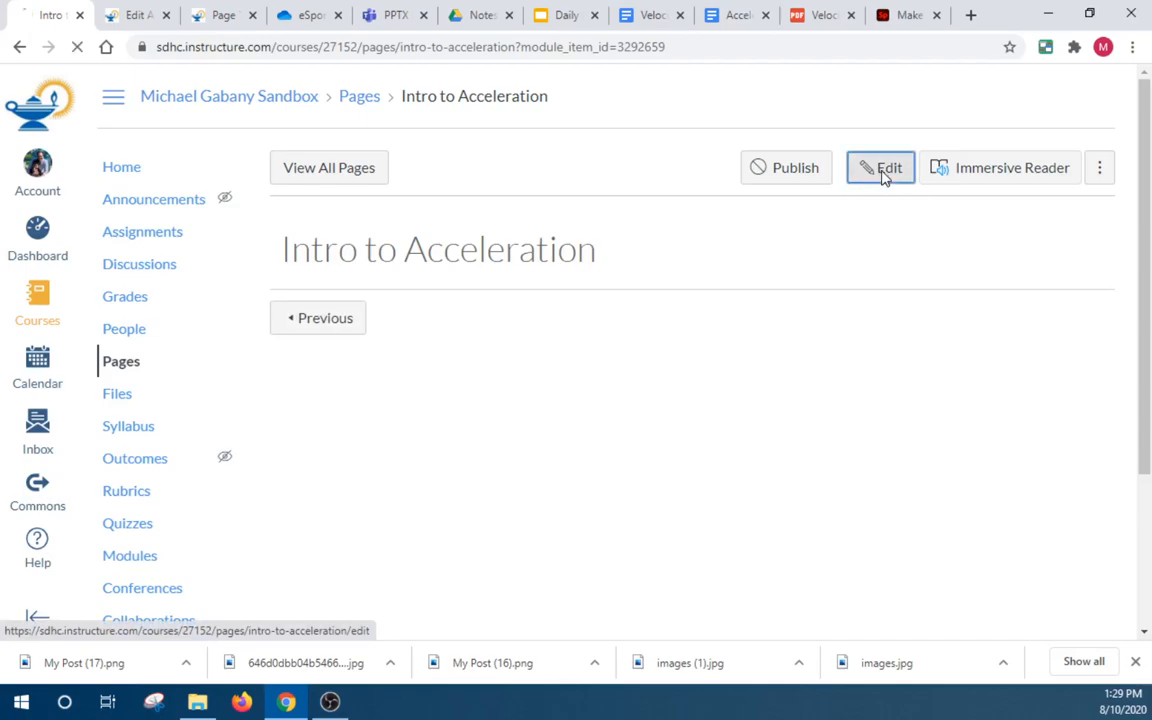
{"action": "left_click", "coordinate": [430, 275]}
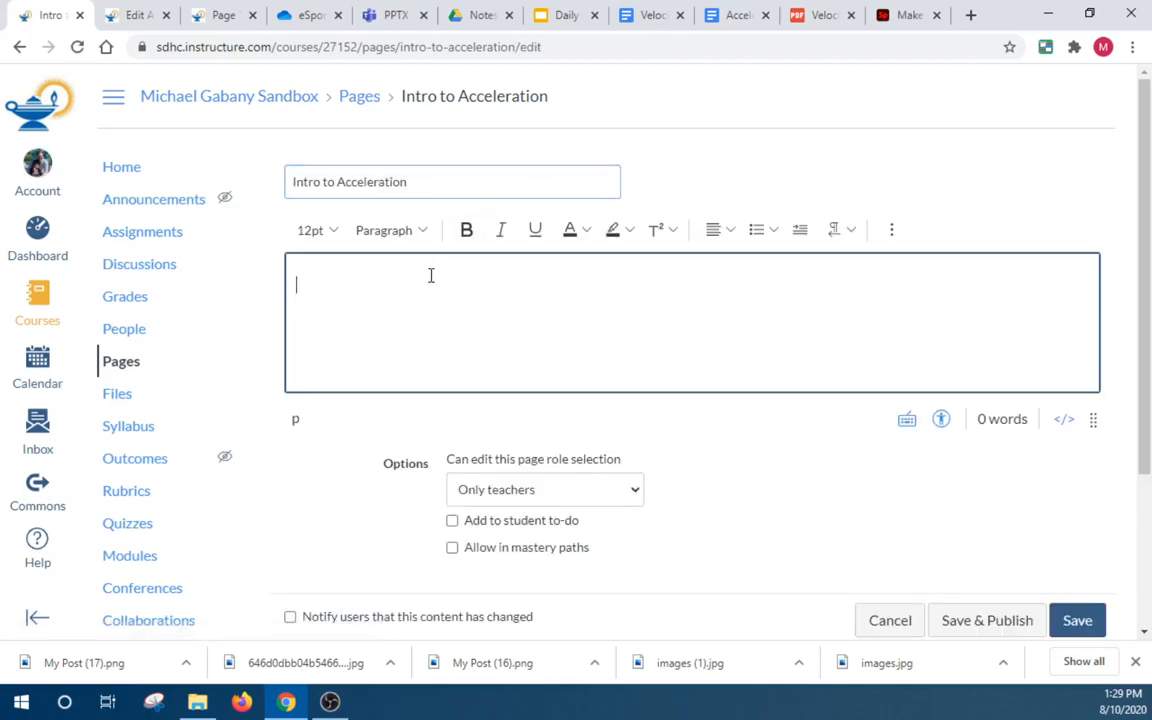
{"action": "left_click_drag", "start_coordinate": [1093, 419], "coordinate": [1093, 630]}
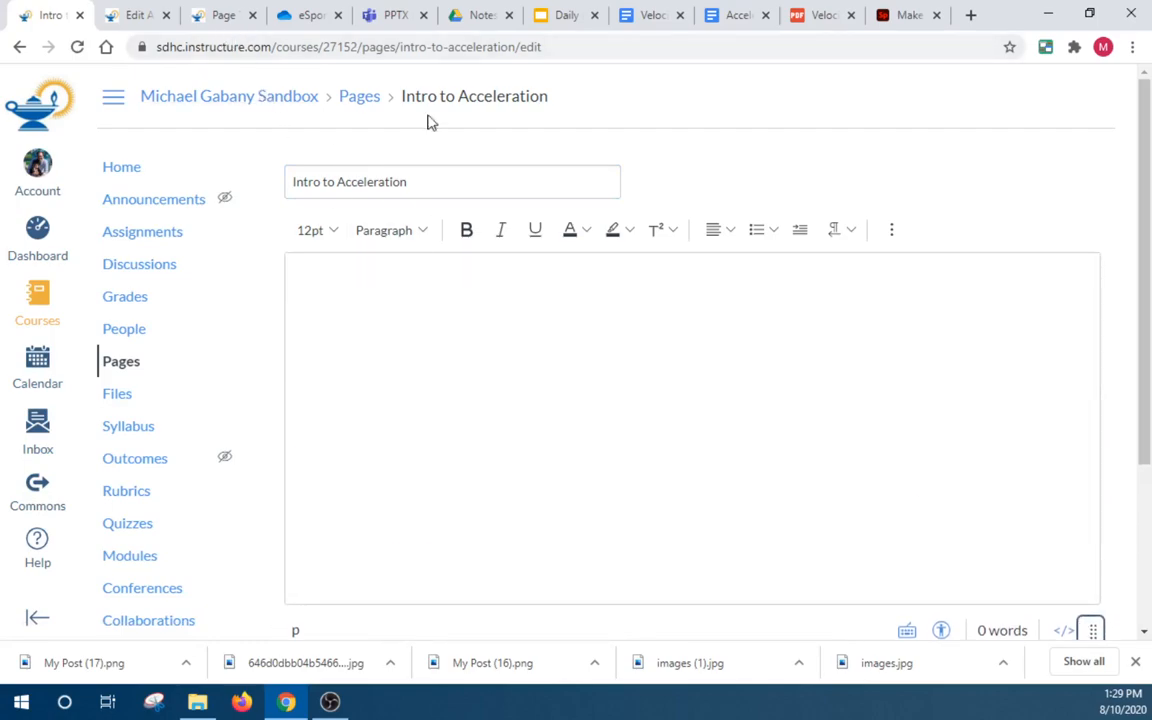
{"action": "left_click", "coordinate": [218, 16]}
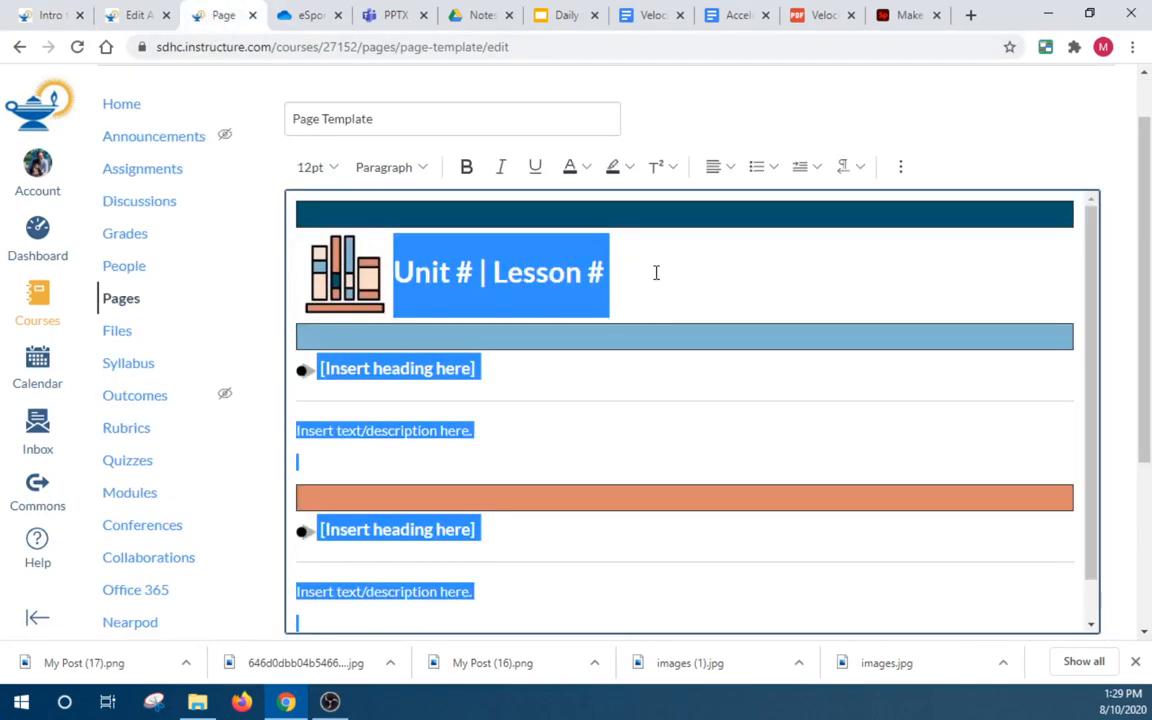
{"action": "left_click", "coordinate": [24, 12]}
{"action": "left_click", "coordinate": [541, 349]}
{"action": "key", "text": "ctrl+v"}
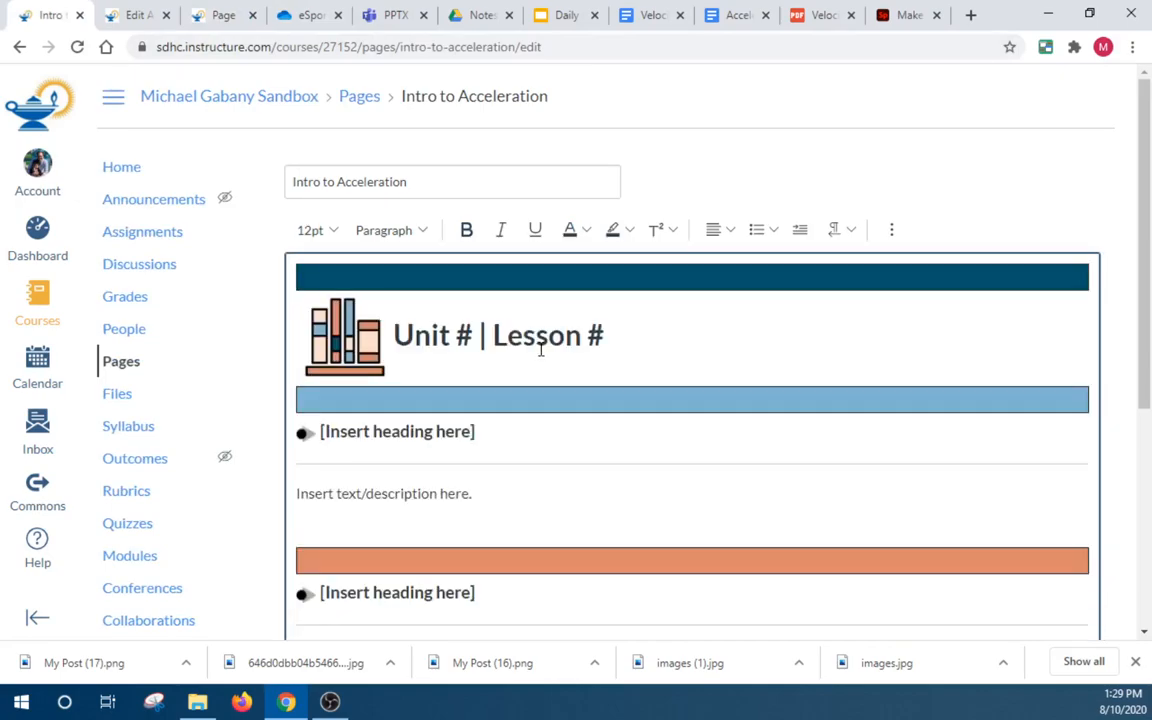
Change the banner title of the page to "Unit - Acceleration | Lesson #1"
{"action": "left_click", "coordinate": [478, 340]}
{"action": "key", "text": "BackSpace"}
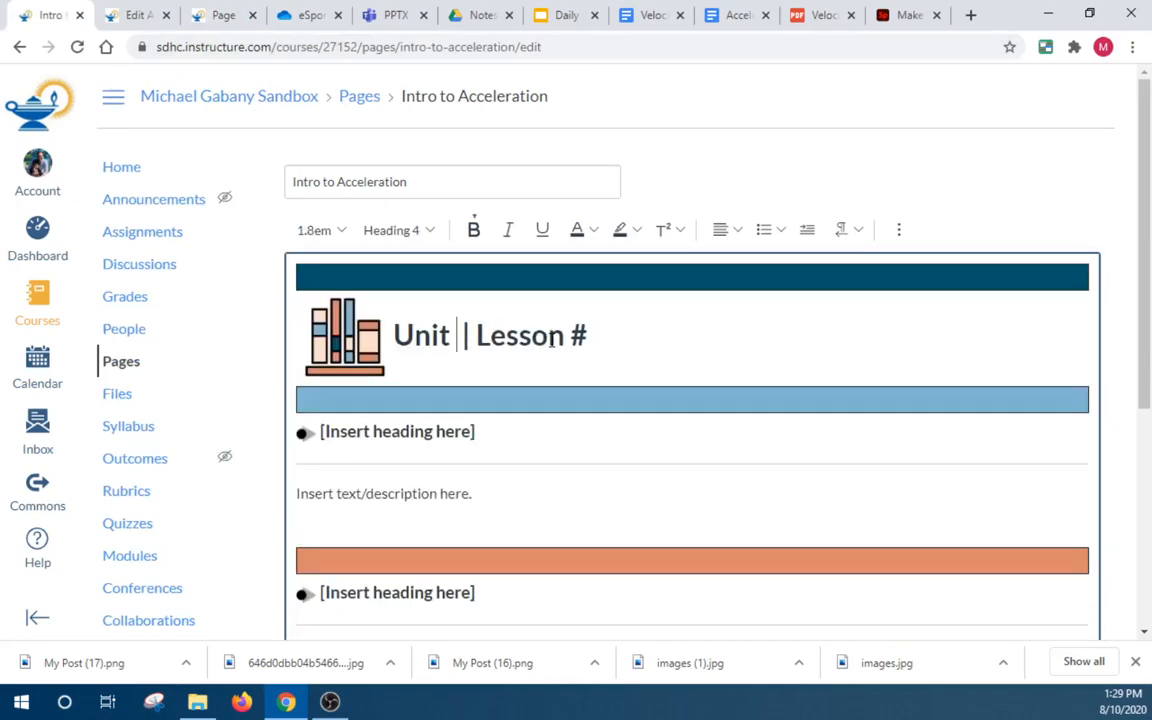
{"action": "type", "text": "- Acceleration"}
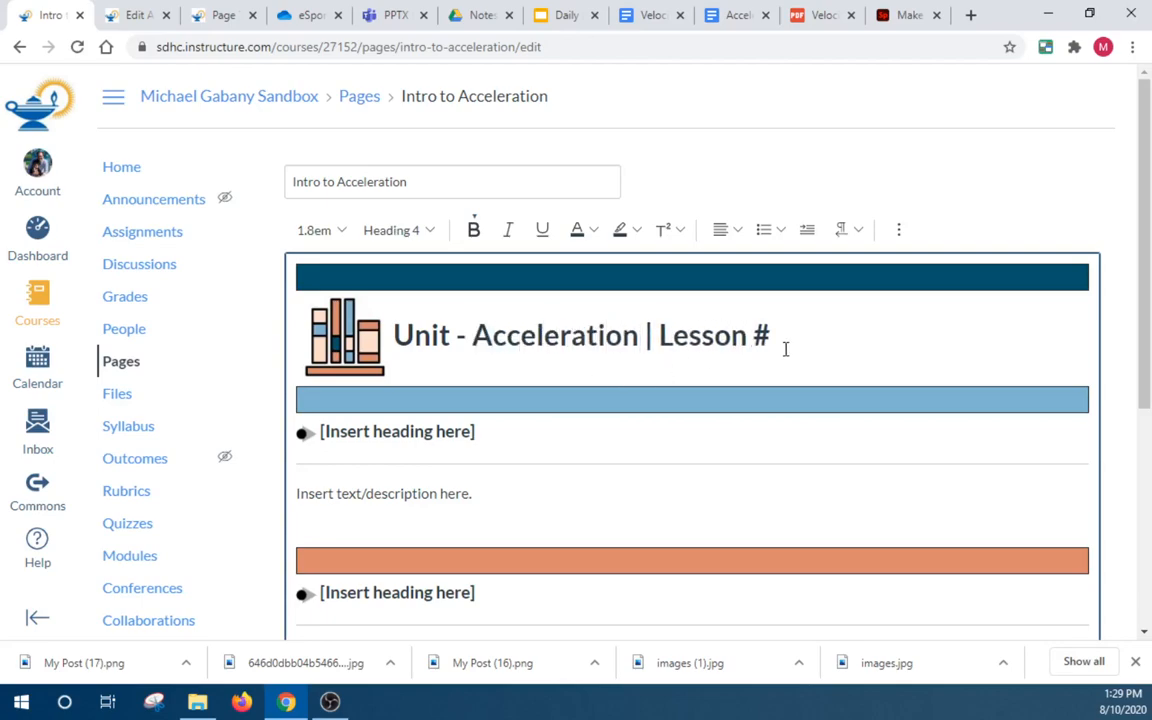
{"action": "left_click", "coordinate": [782, 341]}
{"action": "key", "text": "BackSpace"}
{"action": "type", "text": "- Day"}
{"action": "key", "text": "BackSpace"}
{"action": "key", "text": "BackSpace"}
{"action": "key", "text": "BackSpace"}
{"action": "type", "text": "#1"}
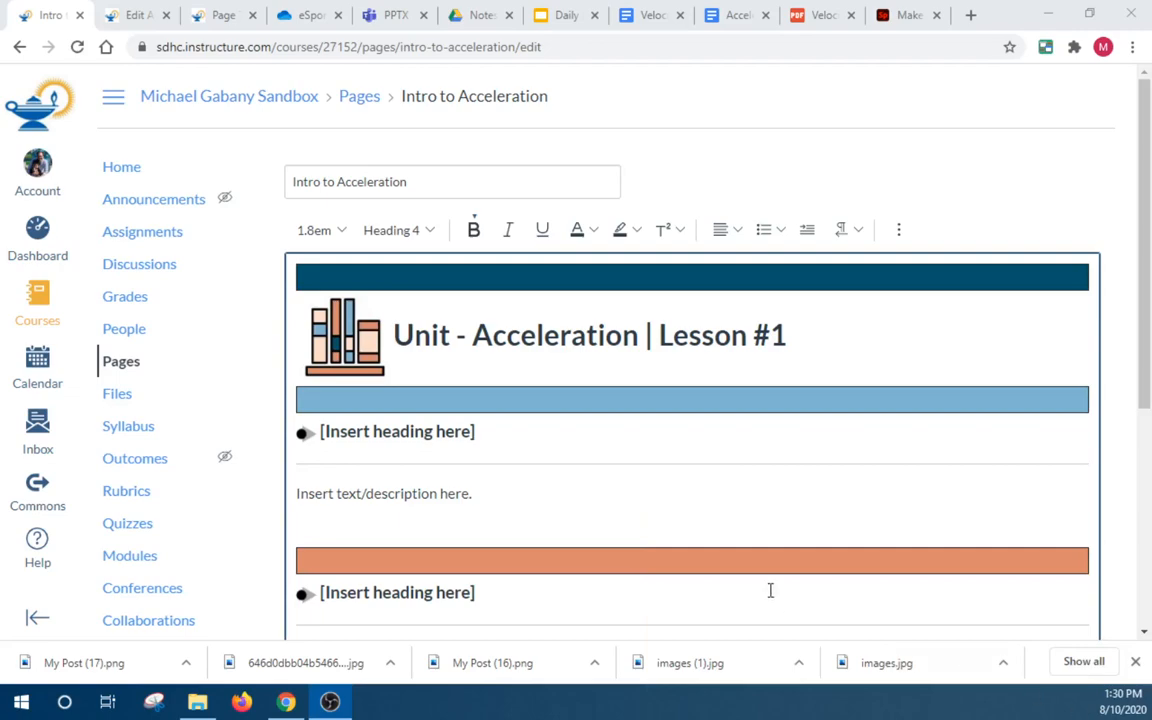
Replace the first heading placeholder below the banner with "Learning Goals"
{"action": "left_click", "coordinate": [476, 433]}
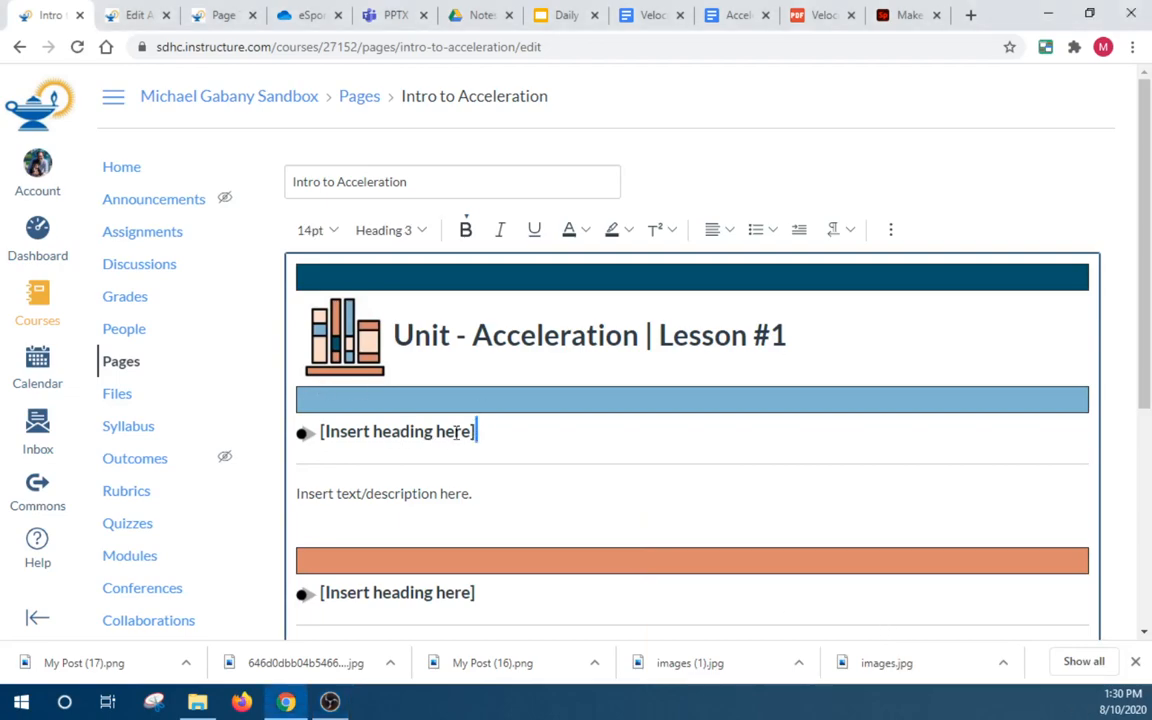
{"action": "left_click_drag", "start_coordinate": [476, 432], "coordinate": [328, 432]}
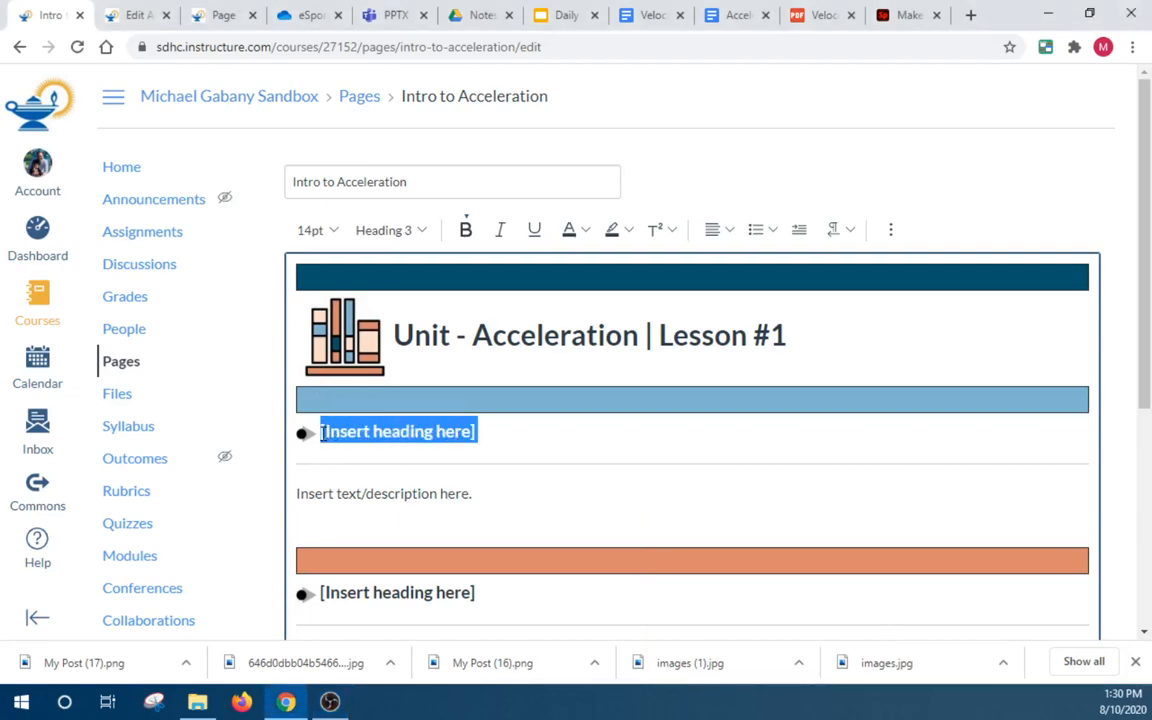
{"action": "type", "text": "t"}
{"action": "type", "text": "earning Goals"}
Replace the description under Learning Goals with "By the end of this Unit, you should be able to complete the follow activity:" and start a numbered list
{"action": "left_click", "coordinate": [359, 496]}
{"action": "left_click_drag", "start_coordinate": [472, 495], "coordinate": [296, 492]}
{"action": "type", "text": "By t"}
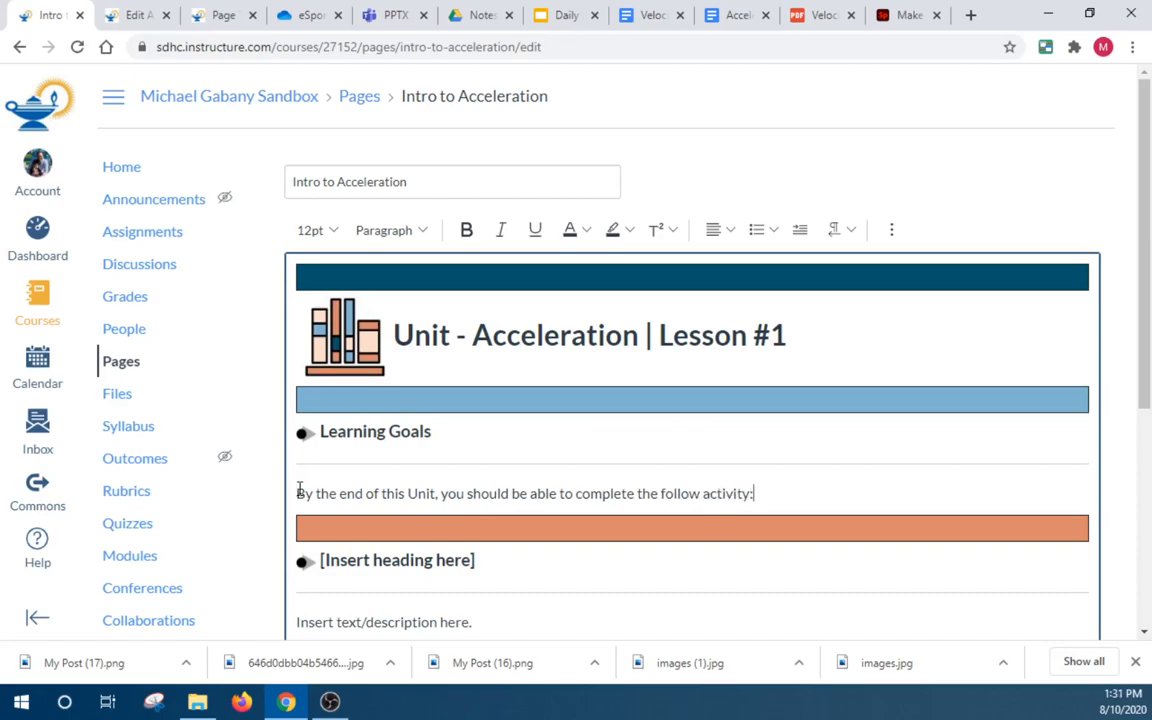
{"action": "key", "text": "Return"}
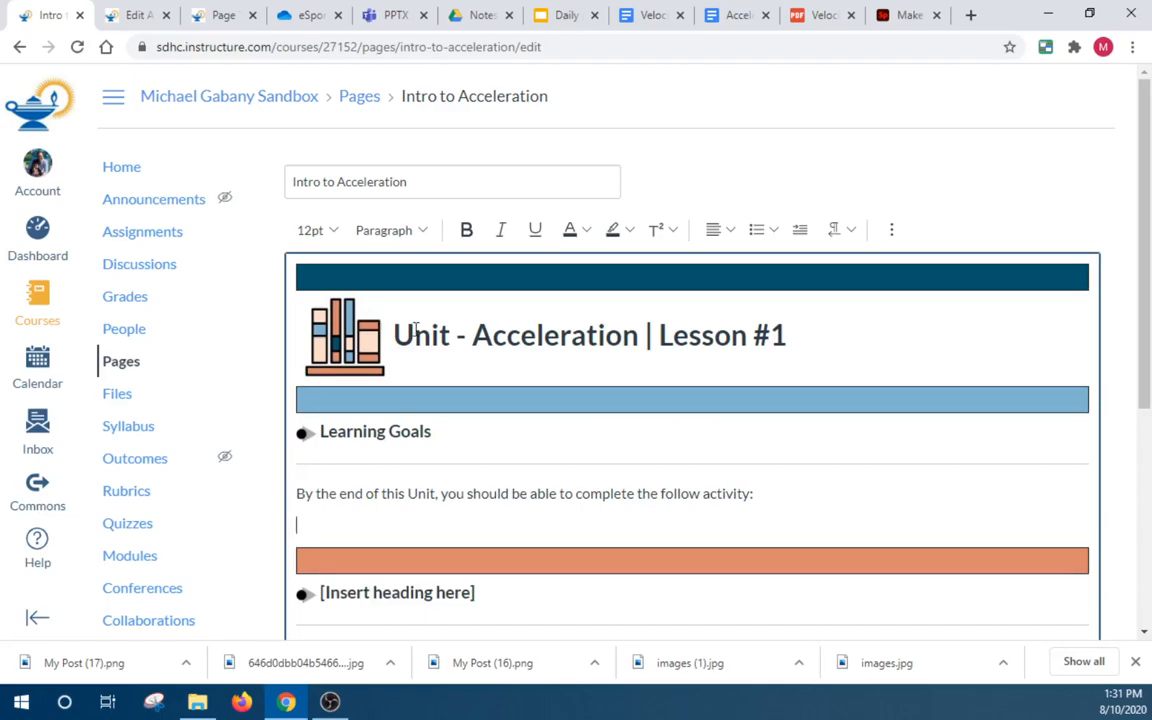
{"action": "left_click", "coordinate": [773, 230]}
{"action": "left_click", "coordinate": [769, 322]}
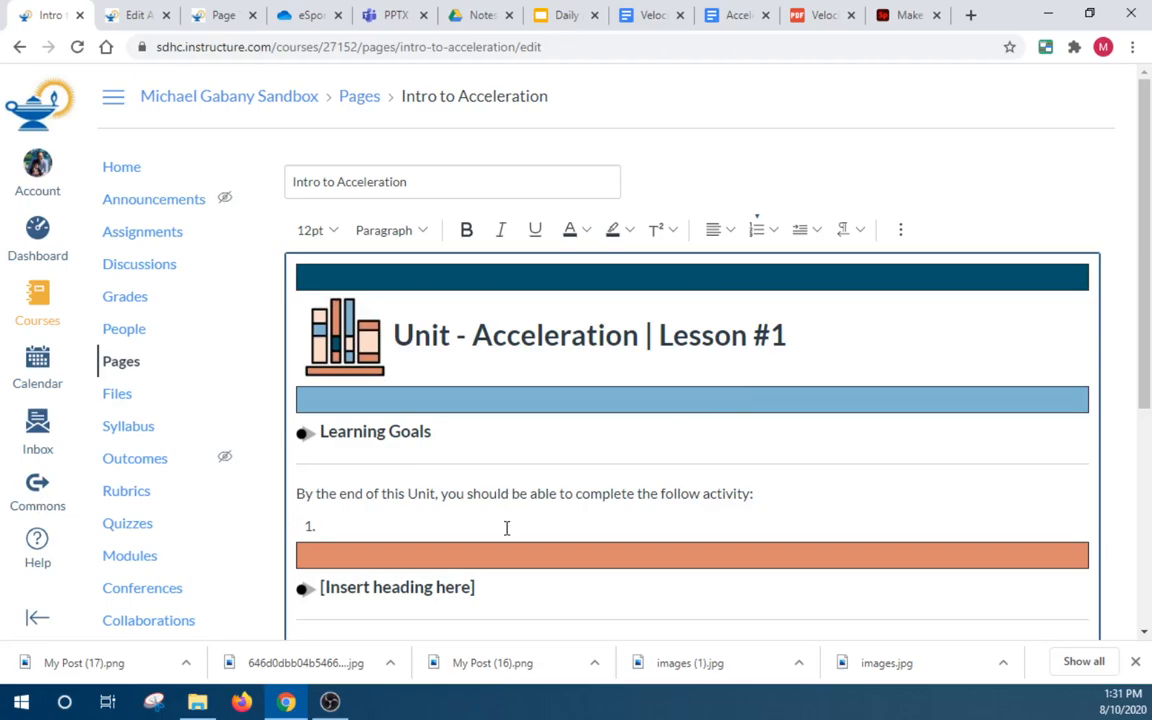
Switch to Google Drive, go up to the 3_Acceleration folder and open the "Lesson Plan - Unit 3 - Acceleration" document
{"action": "left_click", "coordinate": [466, 17]}
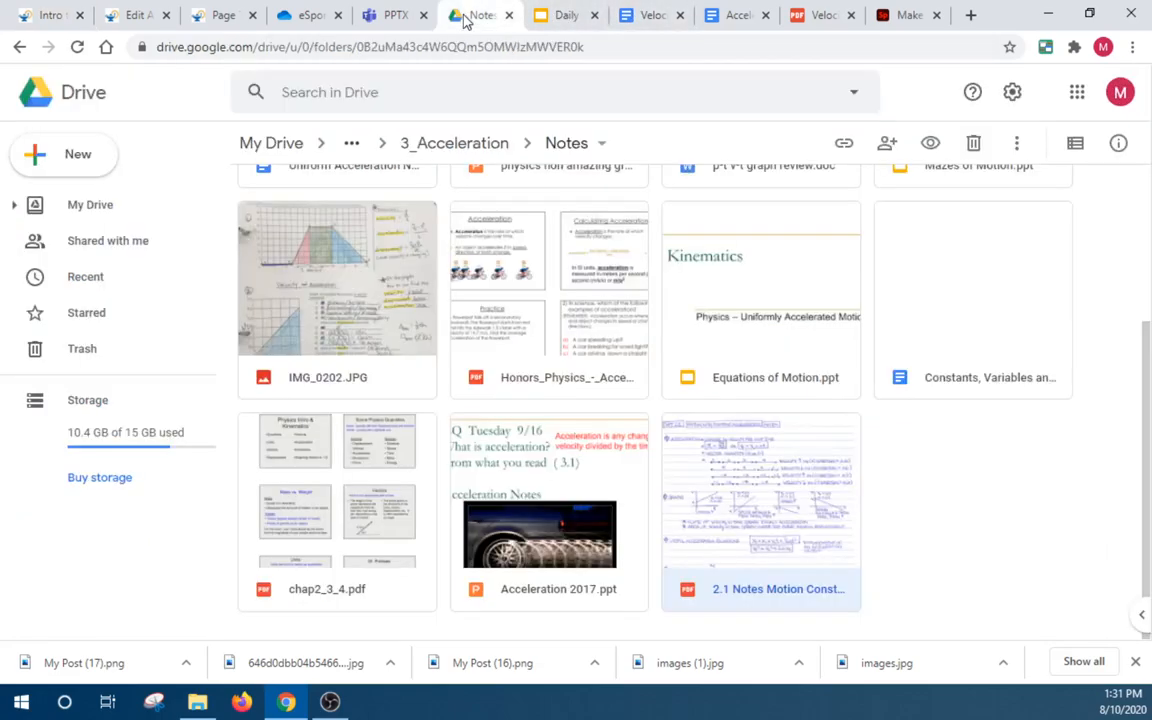
{"action": "scroll", "coordinate": [897, 511], "scroll_direction": "up", "scroll_amount": 3}
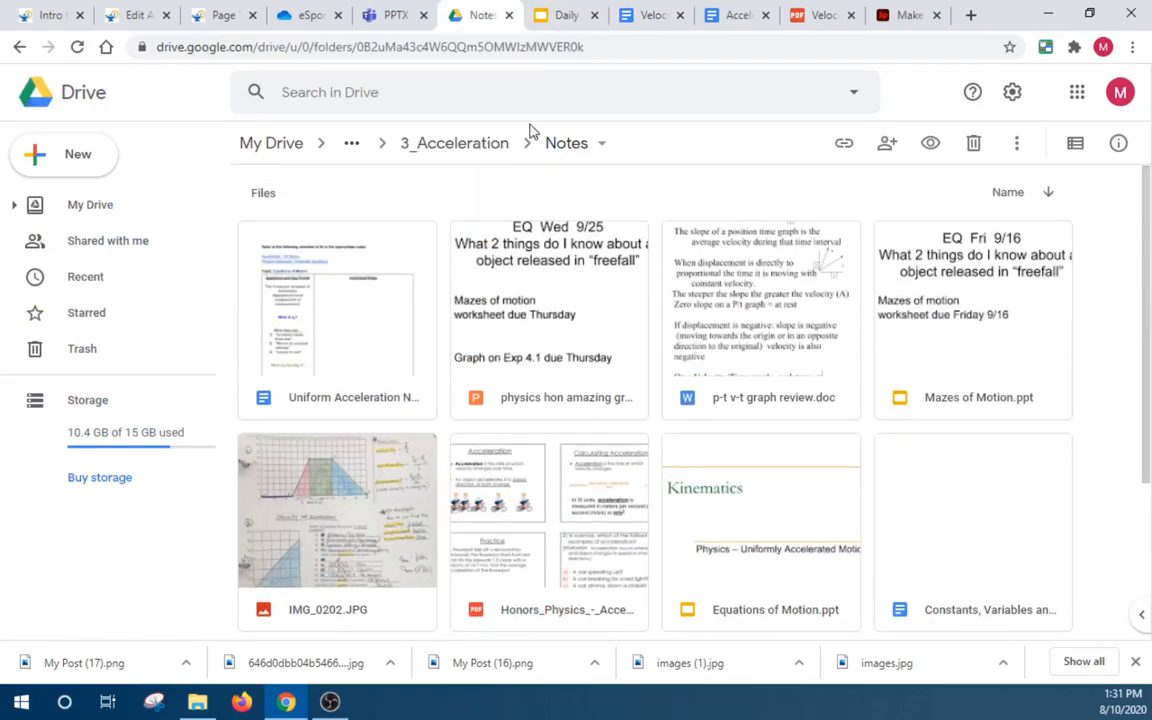
{"action": "left_click", "coordinate": [458, 144]}
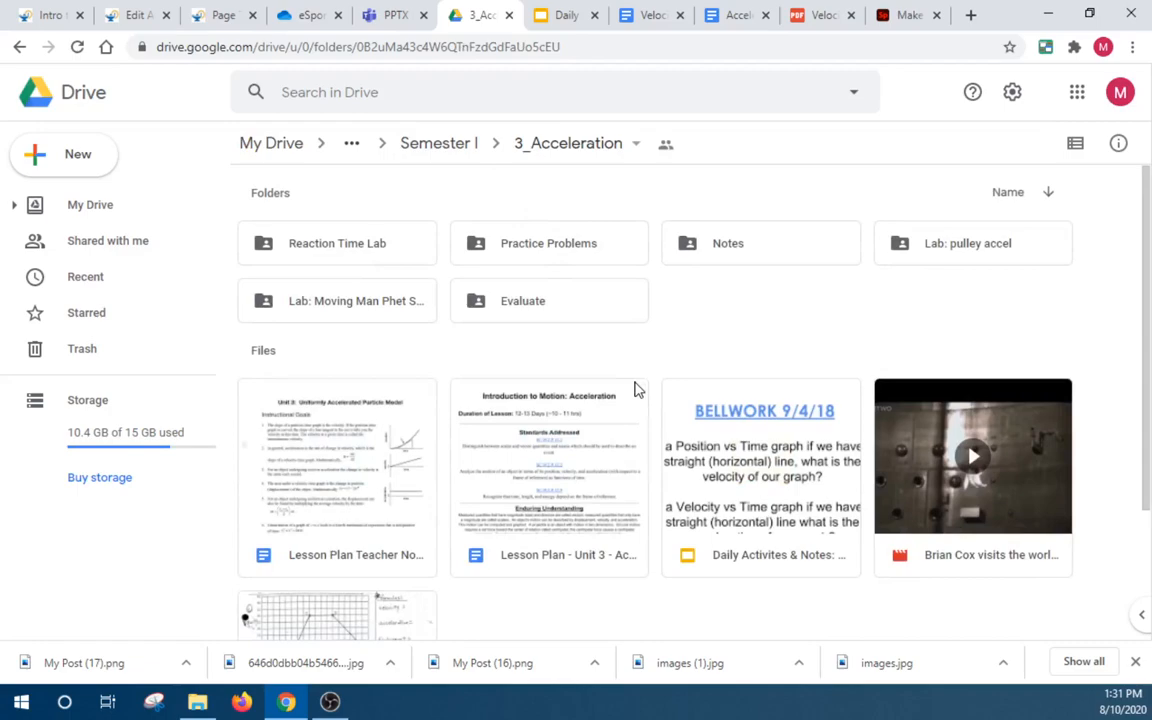
{"action": "scroll", "coordinate": [636, 389], "scroll_direction": "down", "scroll_amount": 3}
{"action": "double_click", "coordinate": [591, 340]}
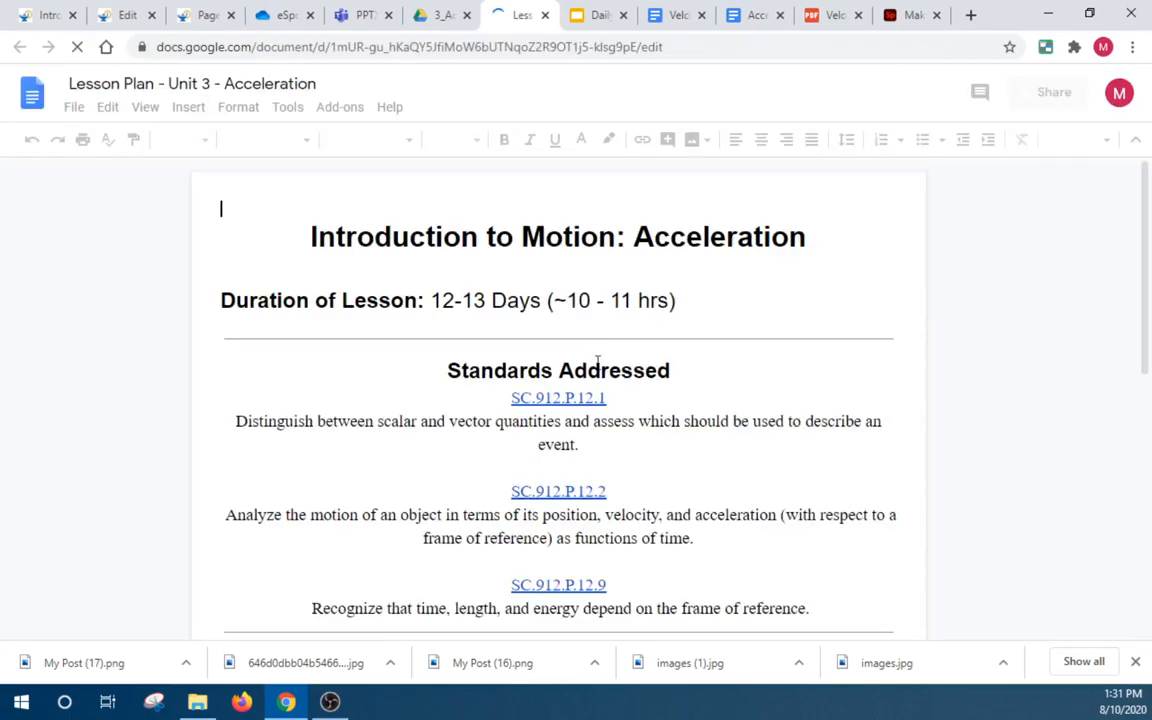
{"action": "scroll", "coordinate": [733, 383], "scroll_direction": "down", "scroll_amount": 2}
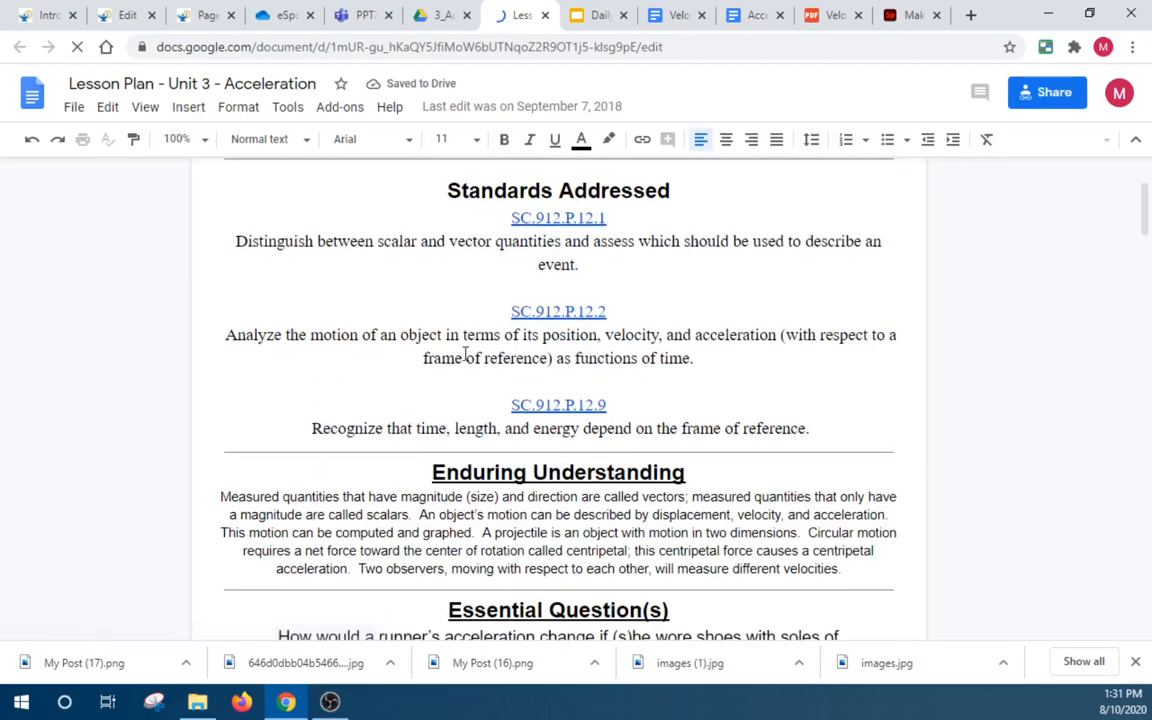
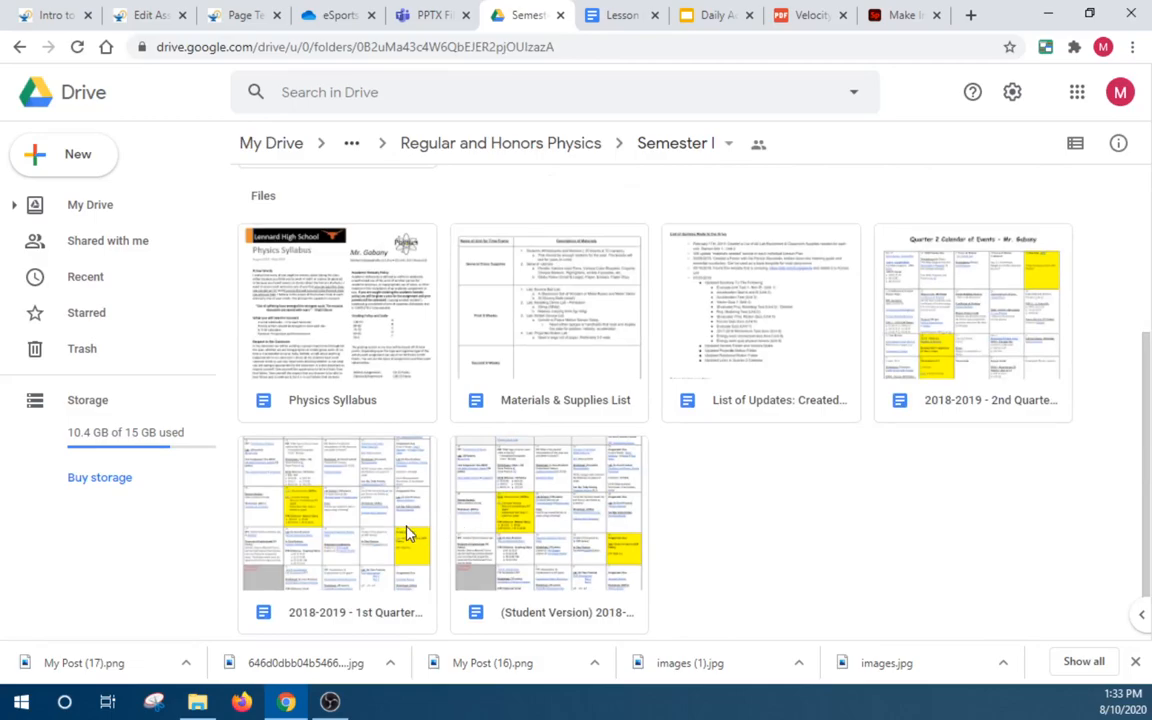
Open the 2018-2019 1st Quarter Calendar from the Semester I folder and follow the Socrative Review link under day 7
{"action": "double_click", "coordinate": [404, 535]}
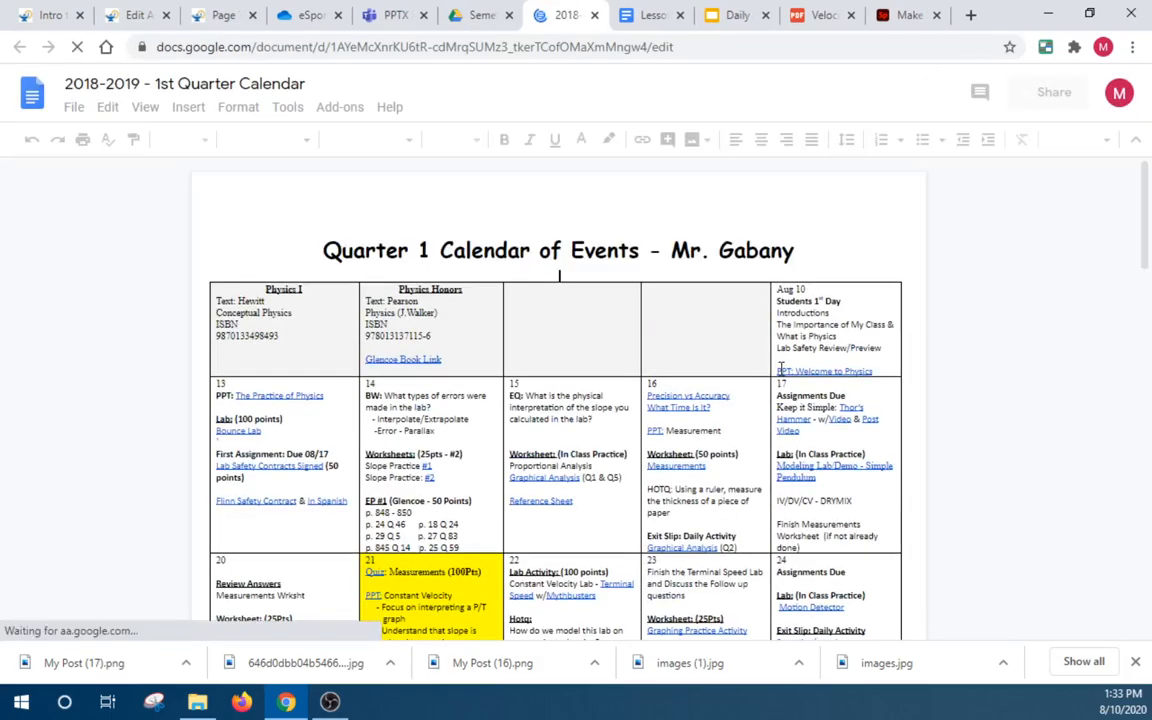
{"action": "scroll", "coordinate": [776, 380], "scroll_direction": "down", "scroll_amount": 5}
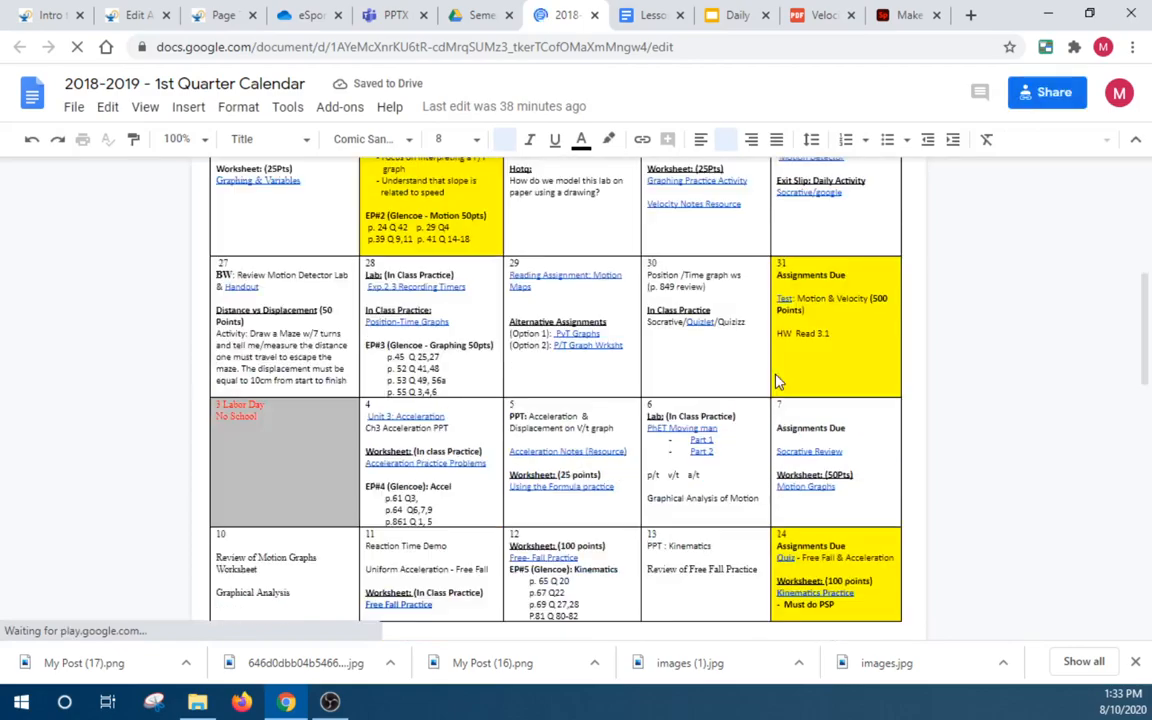
{"action": "left_click", "coordinate": [812, 451]}
{"action": "left_click", "coordinate": [800, 476]}
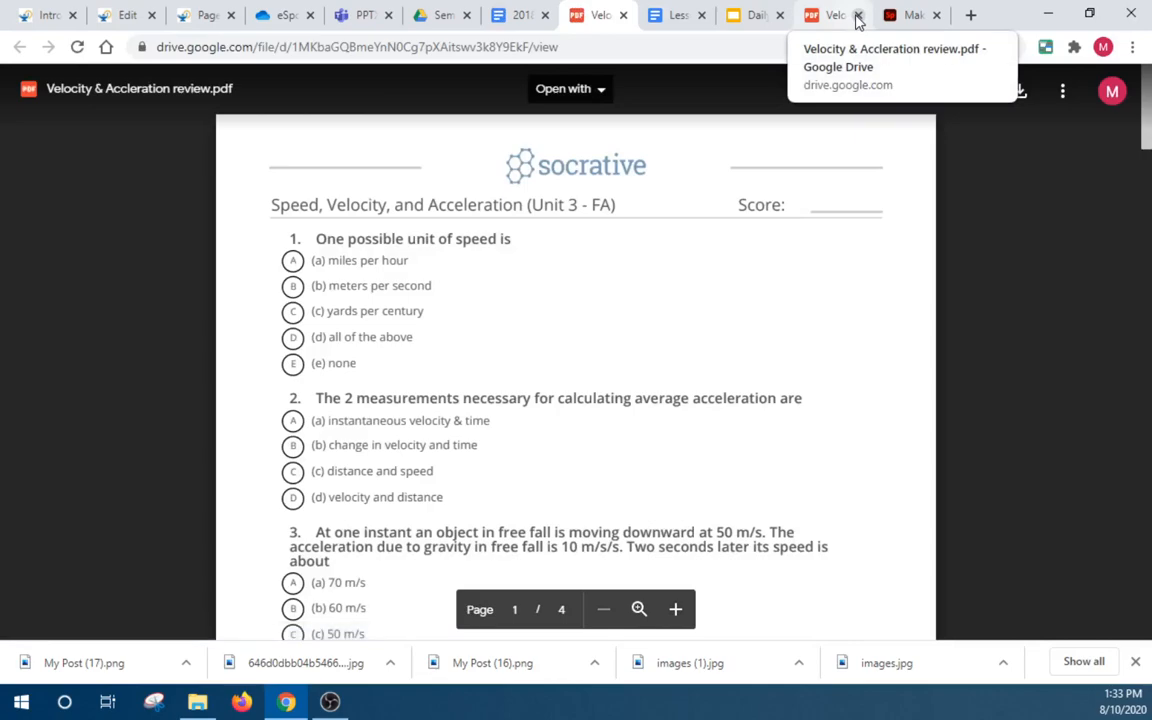
Close the older duplicate of the Velocity & Accleration review PDF and copy the web address of the newly opened one
{"action": "left_click", "coordinate": [857, 16]}
{"action": "left_click", "coordinate": [577, 47]}
{"action": "key", "text": "ctrl+c"}
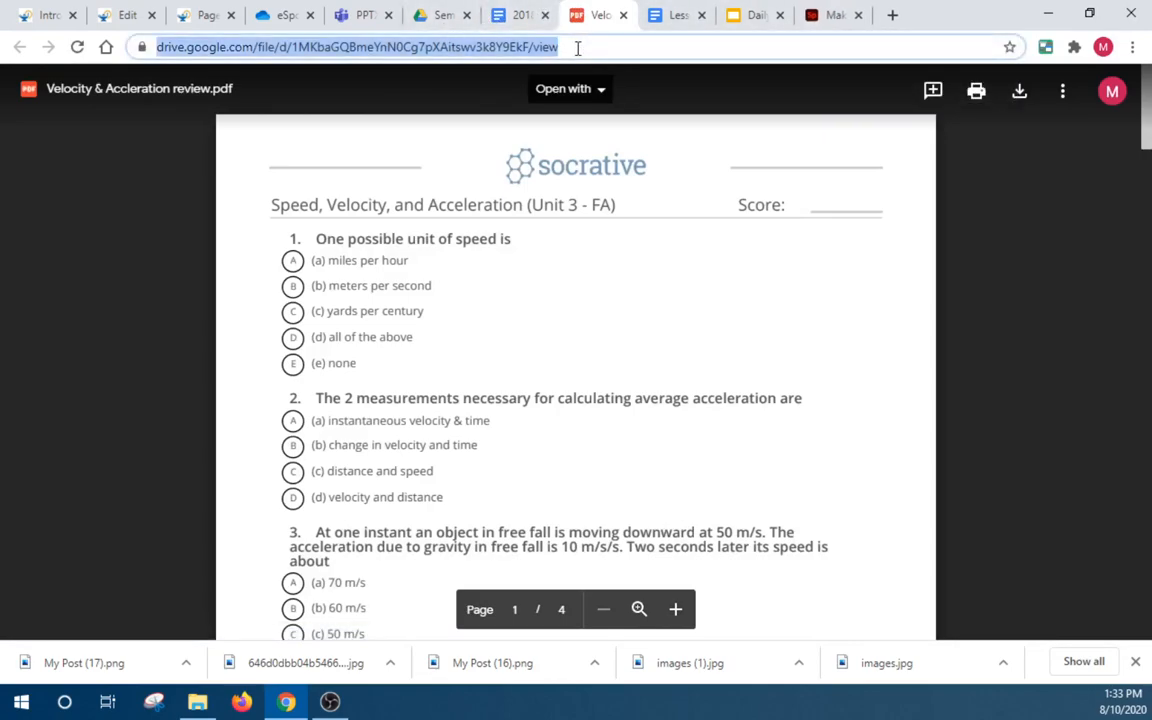
On the Intro to Acceleration page, add the bullet "Earn a 70% or higher on the following questions: Questions Click here" under the following activities
{"action": "left_click", "coordinate": [50, 14]}
{"action": "scroll", "coordinate": [738, 553], "scroll_direction": "down", "scroll_amount": 3}
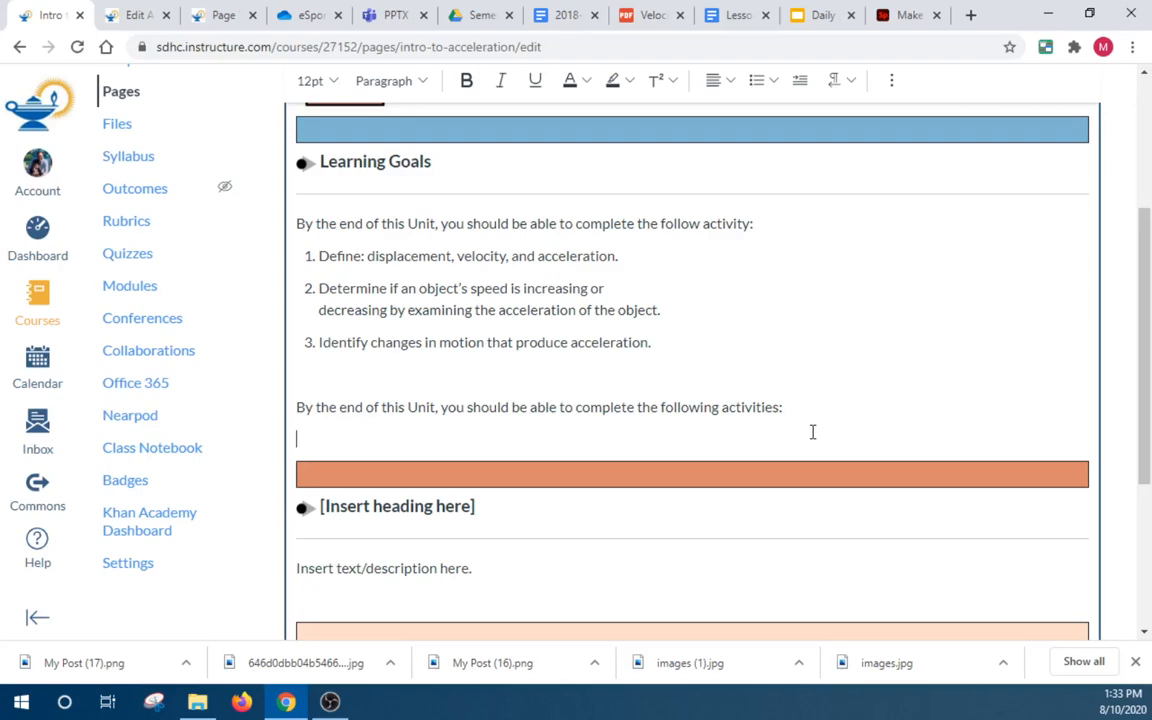
{"action": "left_click", "coordinate": [757, 80]}
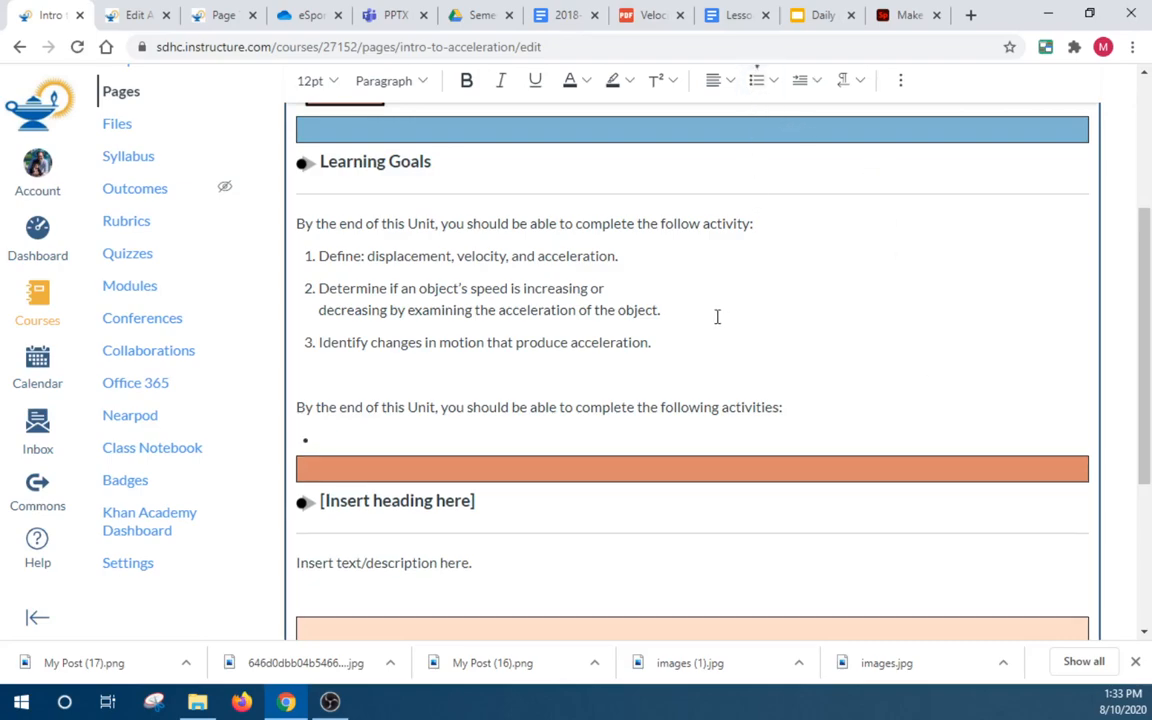
{"action": "type", "text": "Earn a 70% or high"}
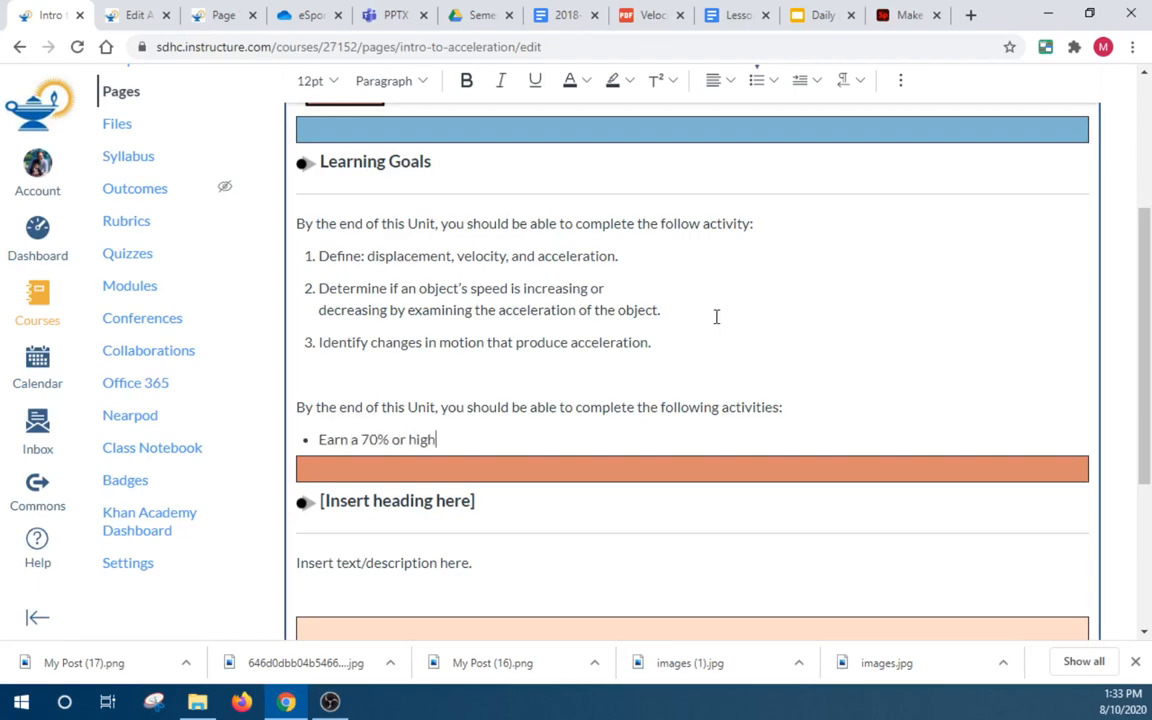
{"action": "type", "text": "er on the following q"}
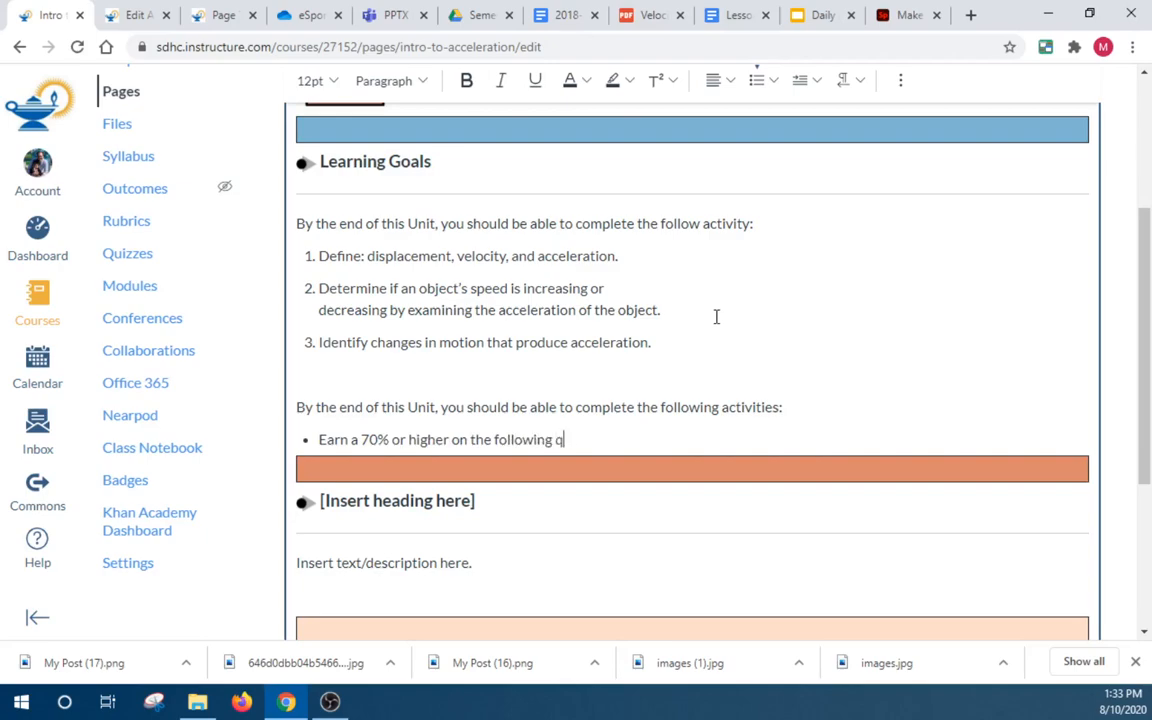
{"action": "type", "text": "uestions: Questions"}
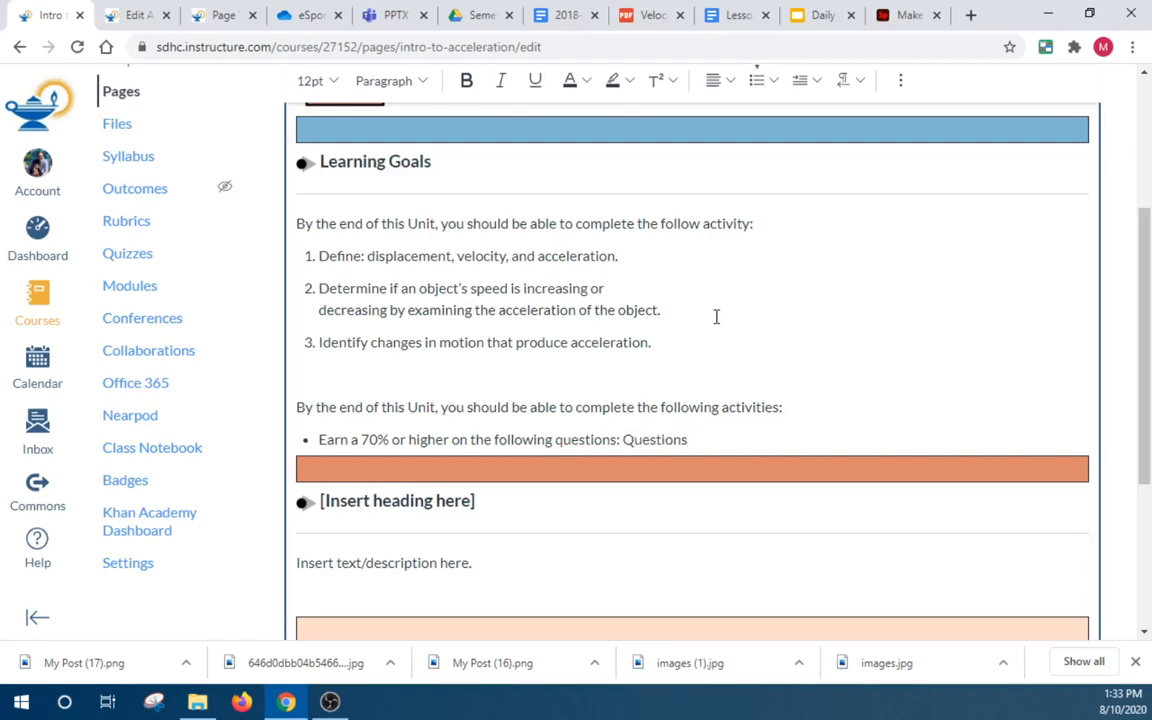
{"action": "type", "text": " Click here"}
Turn the bullet's text "Questions Click here" into an external link to the copied review PDF address
{"action": "left_click_drag", "start_coordinate": [766, 442], "coordinate": [621, 440]}
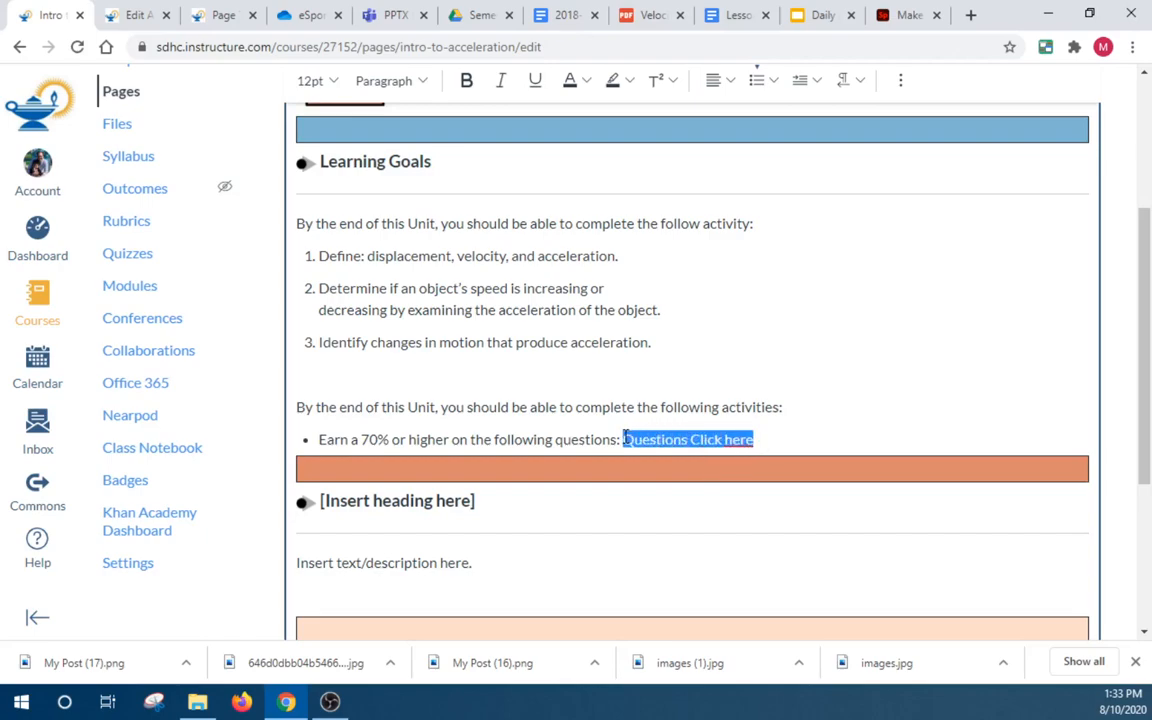
{"action": "left_click", "coordinate": [900, 82]}
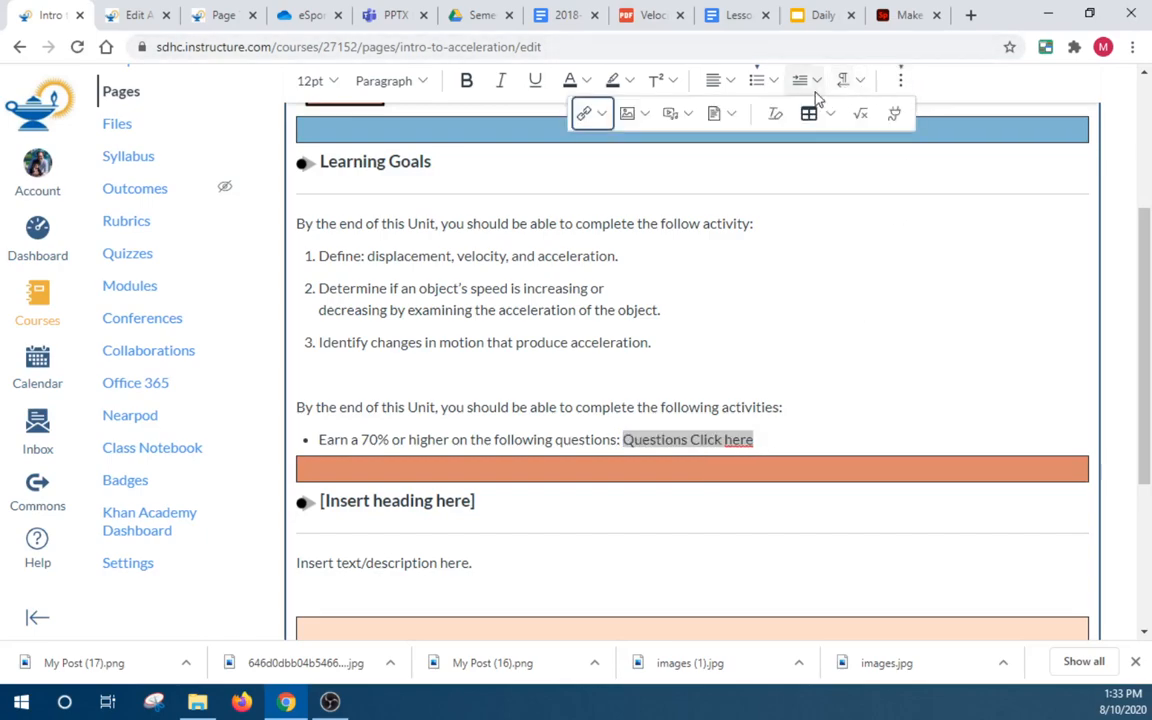
{"action": "left_click", "coordinate": [601, 115]}
{"action": "left_click", "coordinate": [614, 151]}
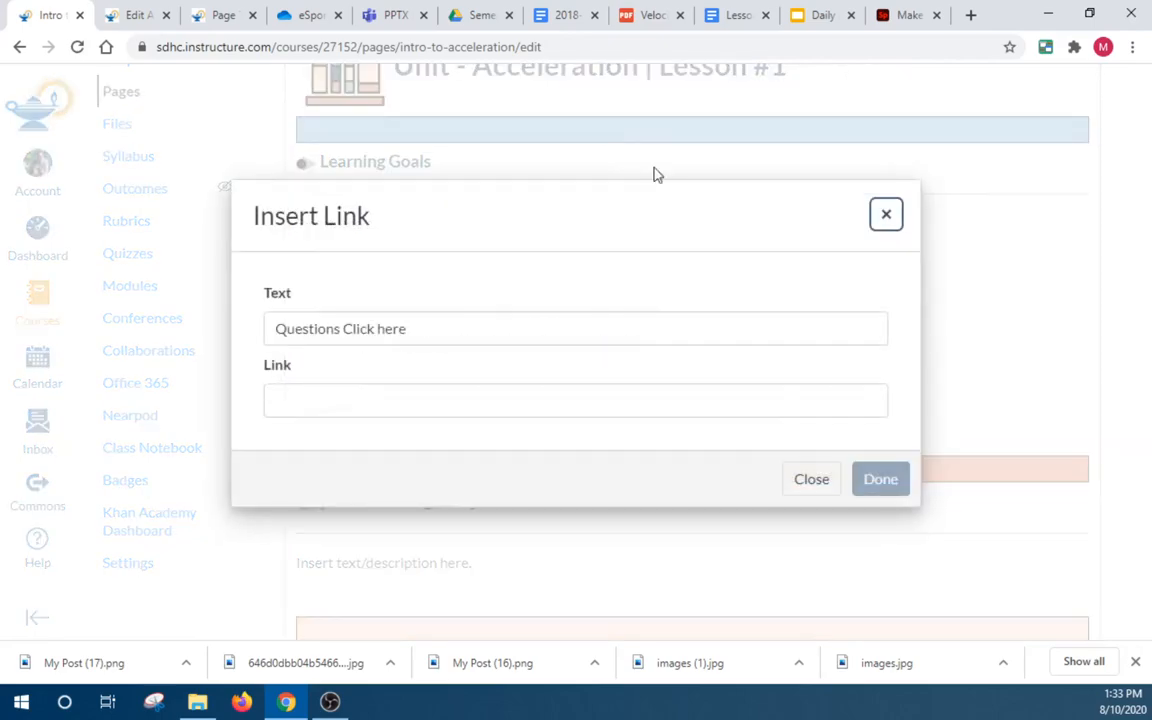
{"action": "left_click", "coordinate": [534, 395]}
{"action": "key", "text": "ctrl+v"}
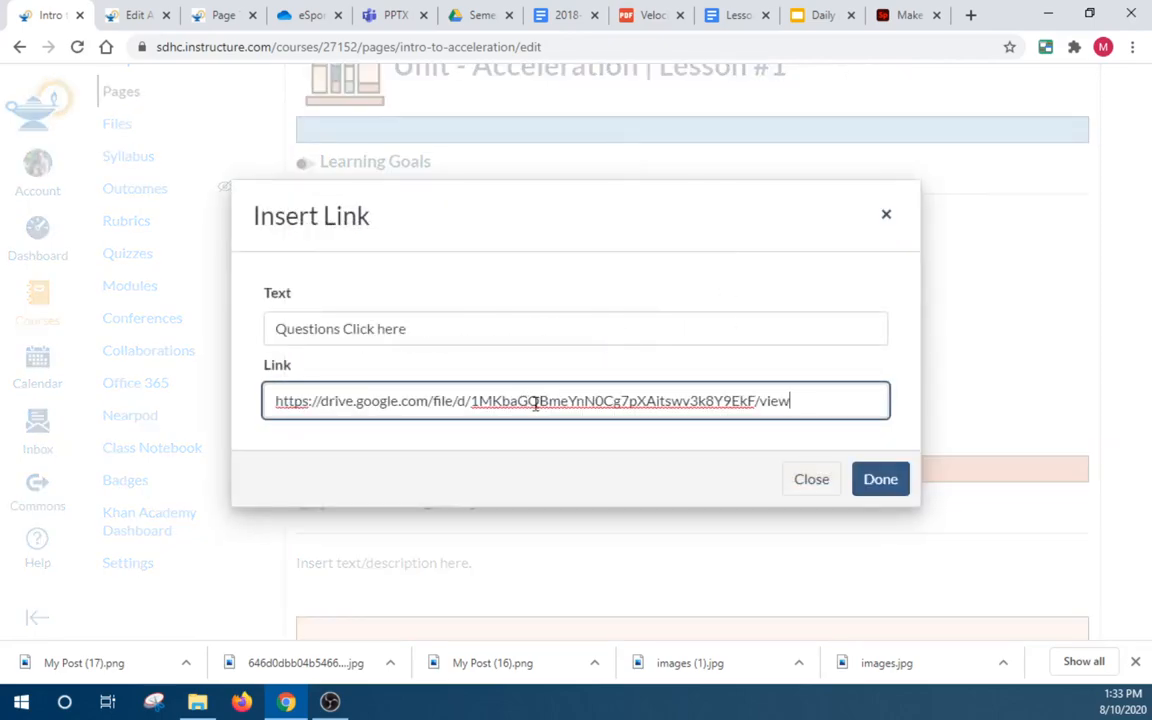
{"action": "left_click", "coordinate": [880, 480]}
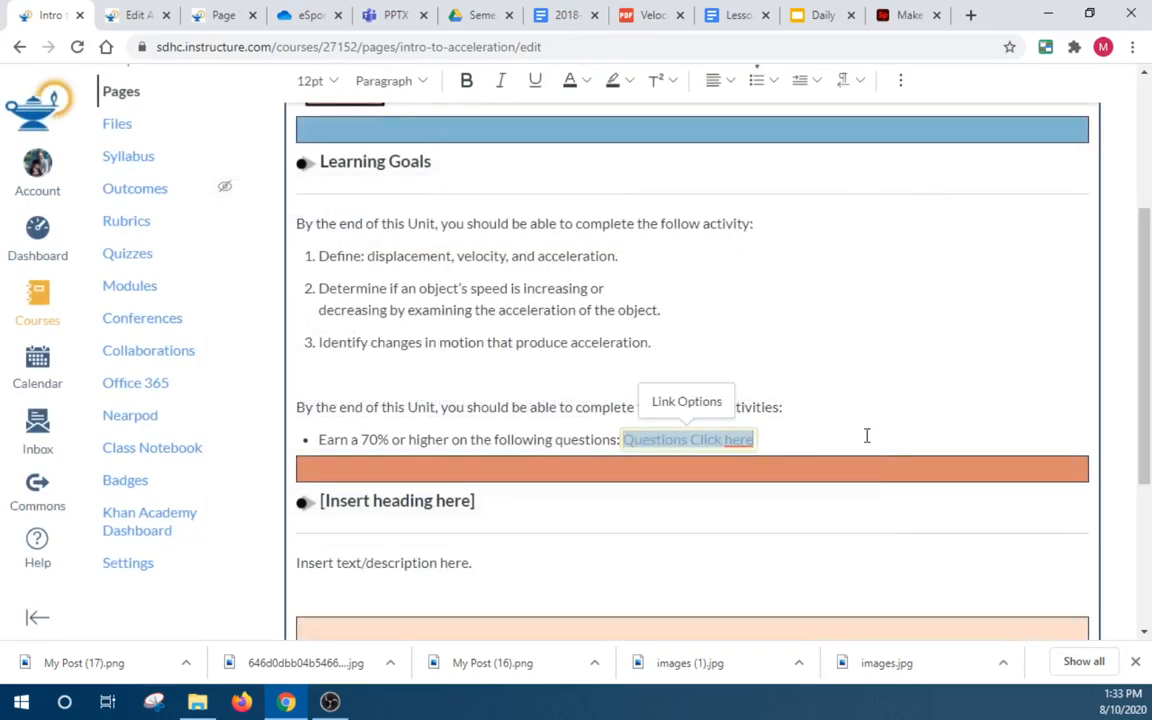
{"action": "left_click", "coordinate": [875, 400]}
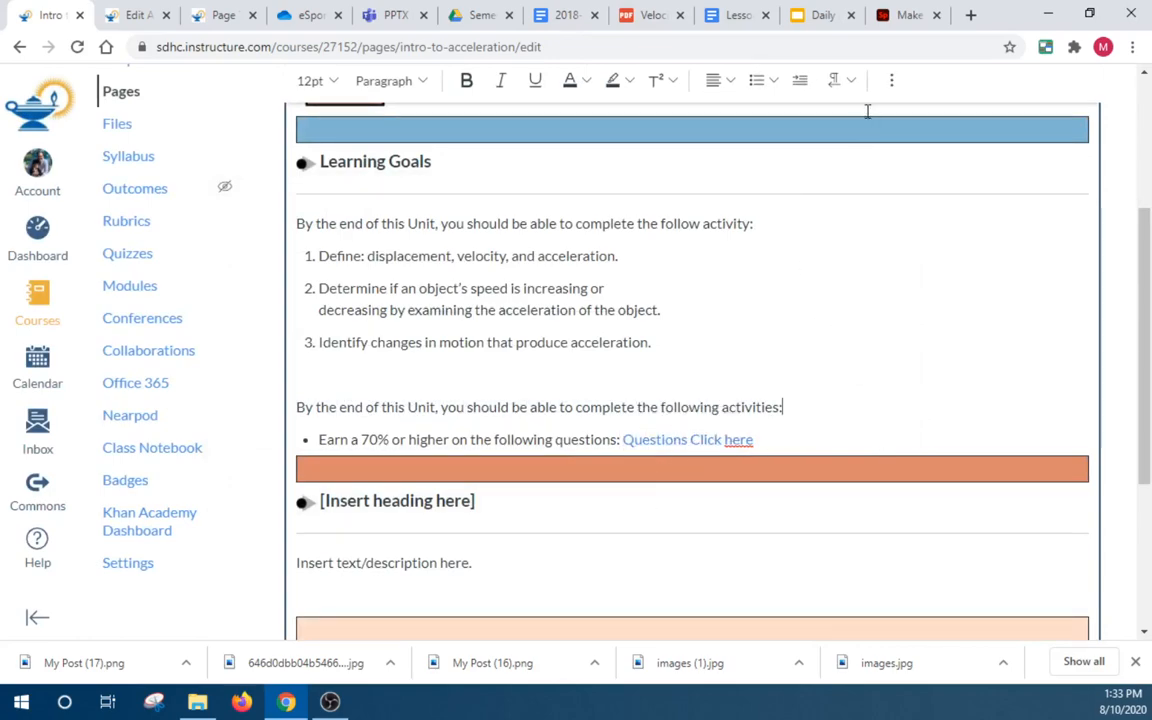
{"action": "left_click", "coordinate": [891, 88]}
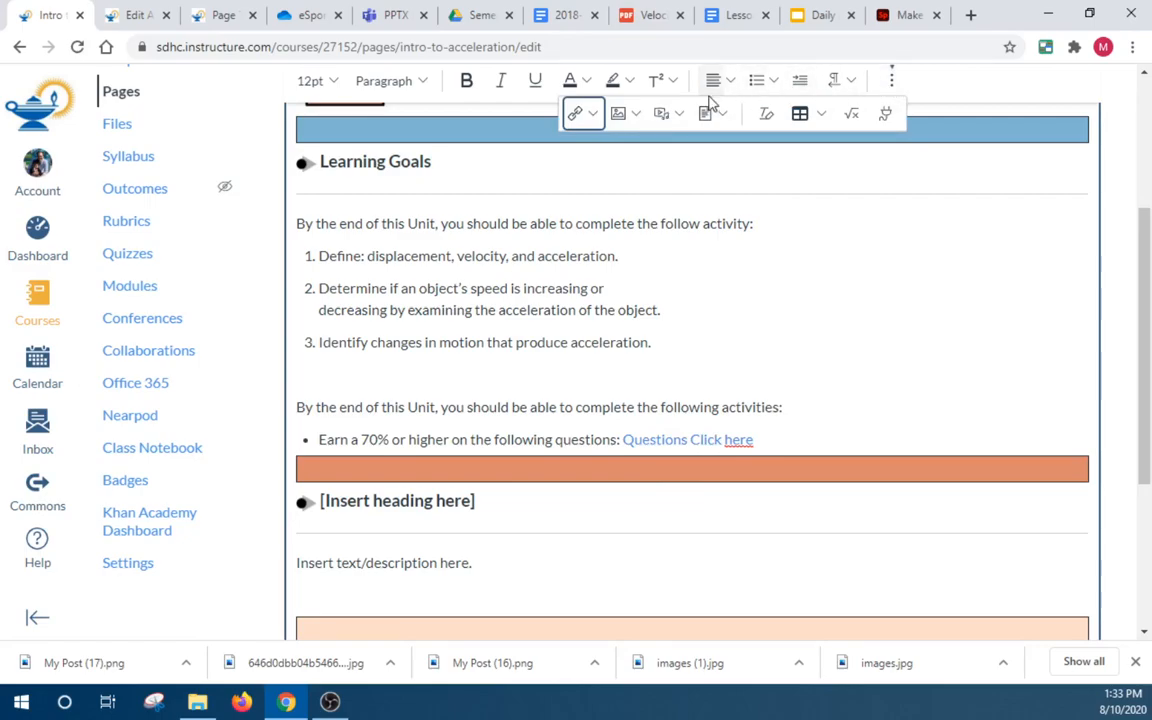
{"action": "left_click", "coordinate": [590, 115]}
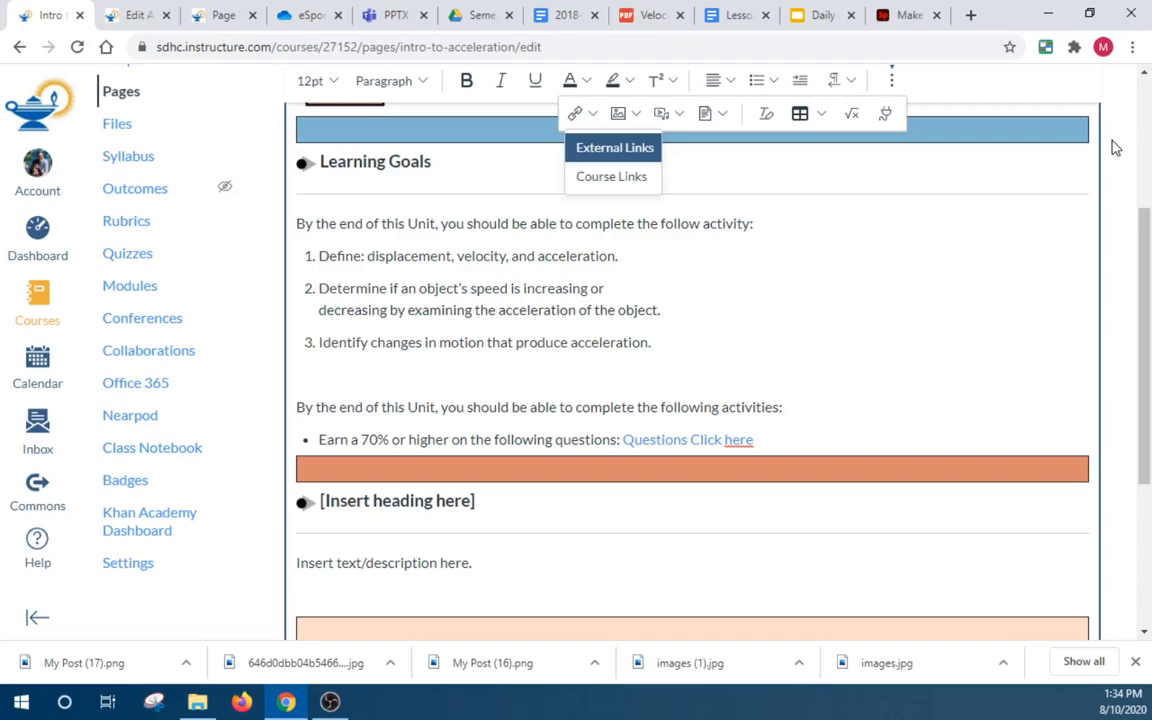
{"action": "left_click", "coordinate": [645, 15]}
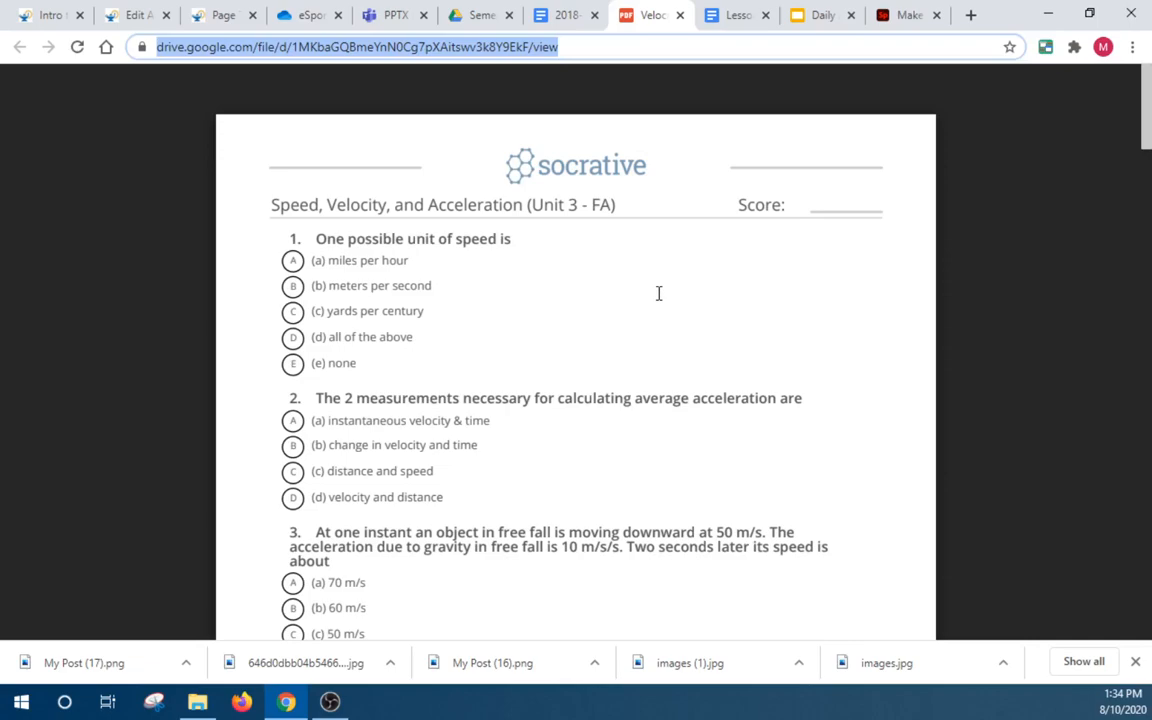
{"action": "left_click", "coordinate": [470, 16]}
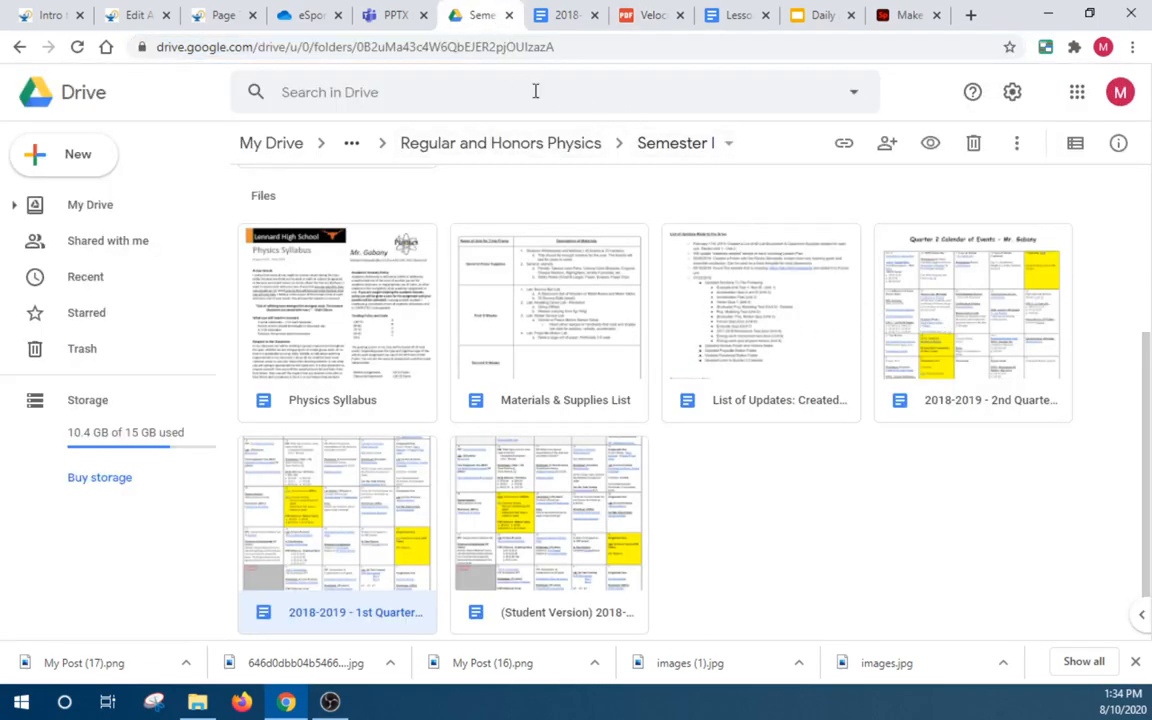
{"action": "left_click", "coordinate": [49, 16]}
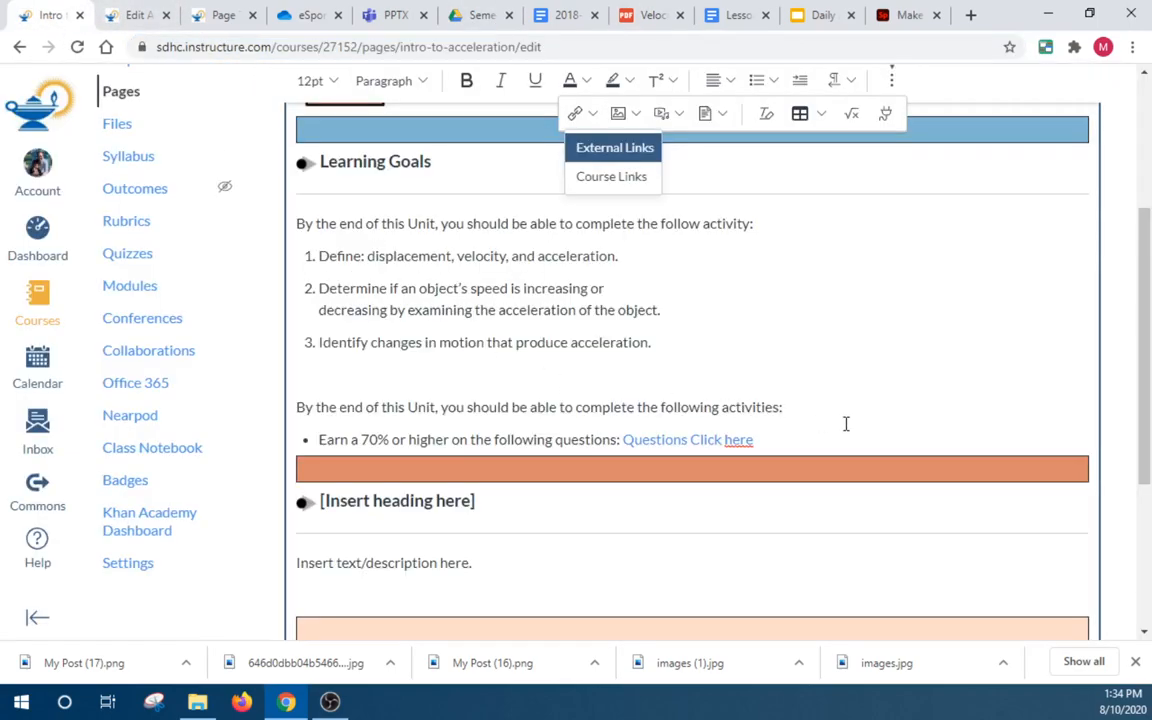
Add a second bullet below the linked one reading "PUT STUFF HERE THAT ARE THE EXACT QUESTIONS THEY NEED TO KNOW"
{"action": "scroll", "coordinate": [844, 421], "scroll_direction": "down", "scroll_amount": 1}
{"action": "left_click", "coordinate": [827, 355]}
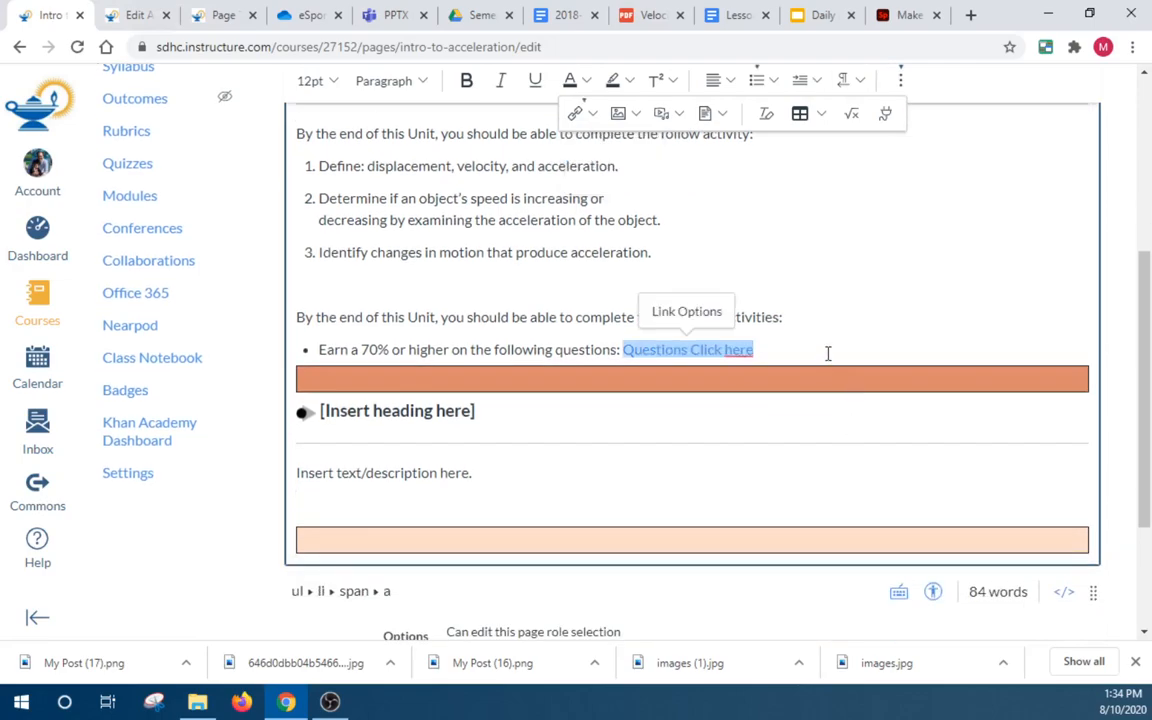
{"action": "left_click", "coordinate": [954, 358]}
{"action": "key", "text": "Return"}
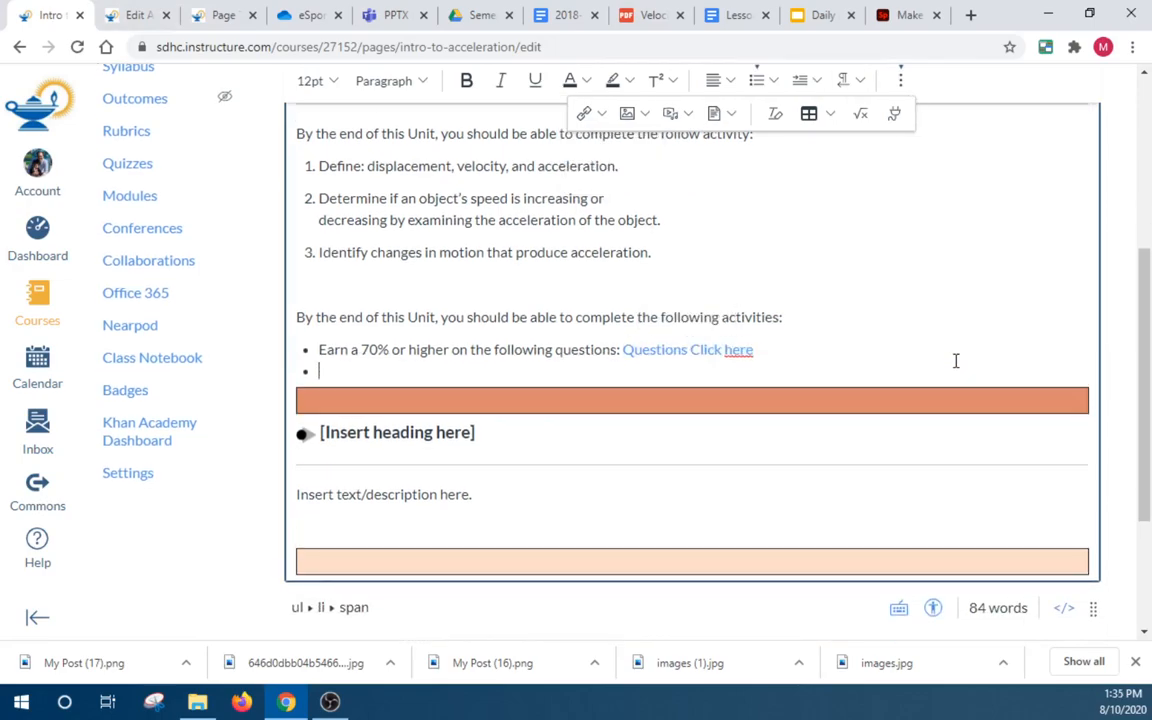
{"action": "type", "text": "PUT STUFF HERE THAT "}
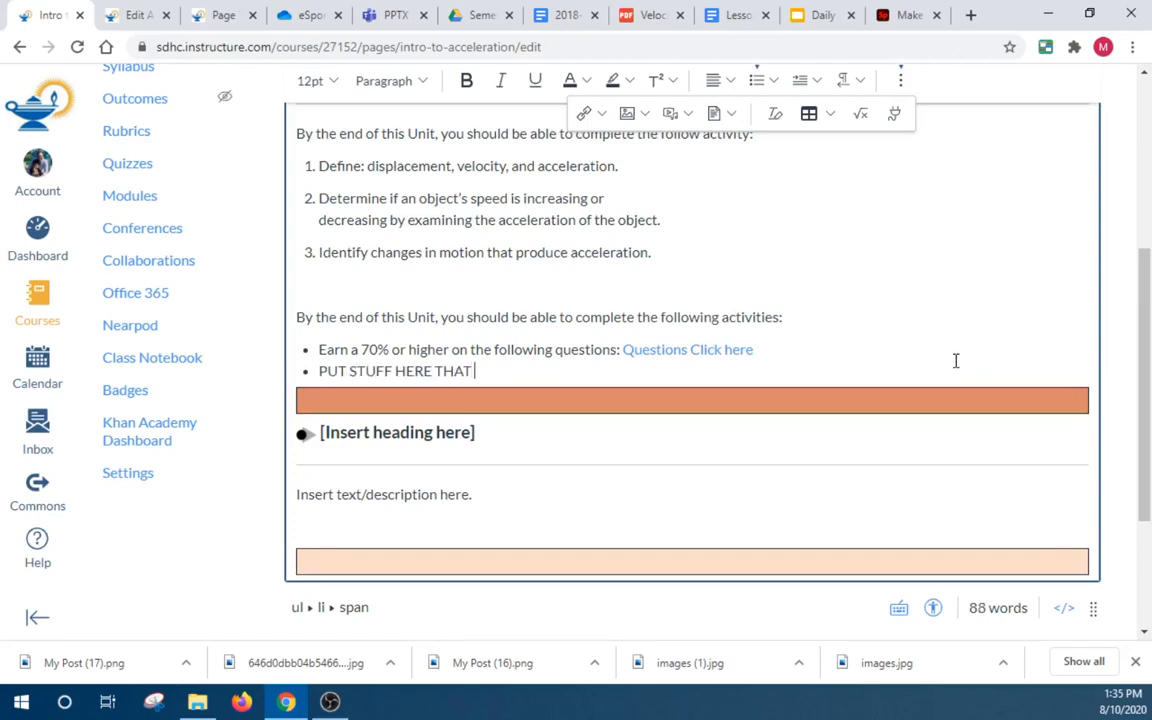
{"action": "type", "text": "ARE THE EXACT "}
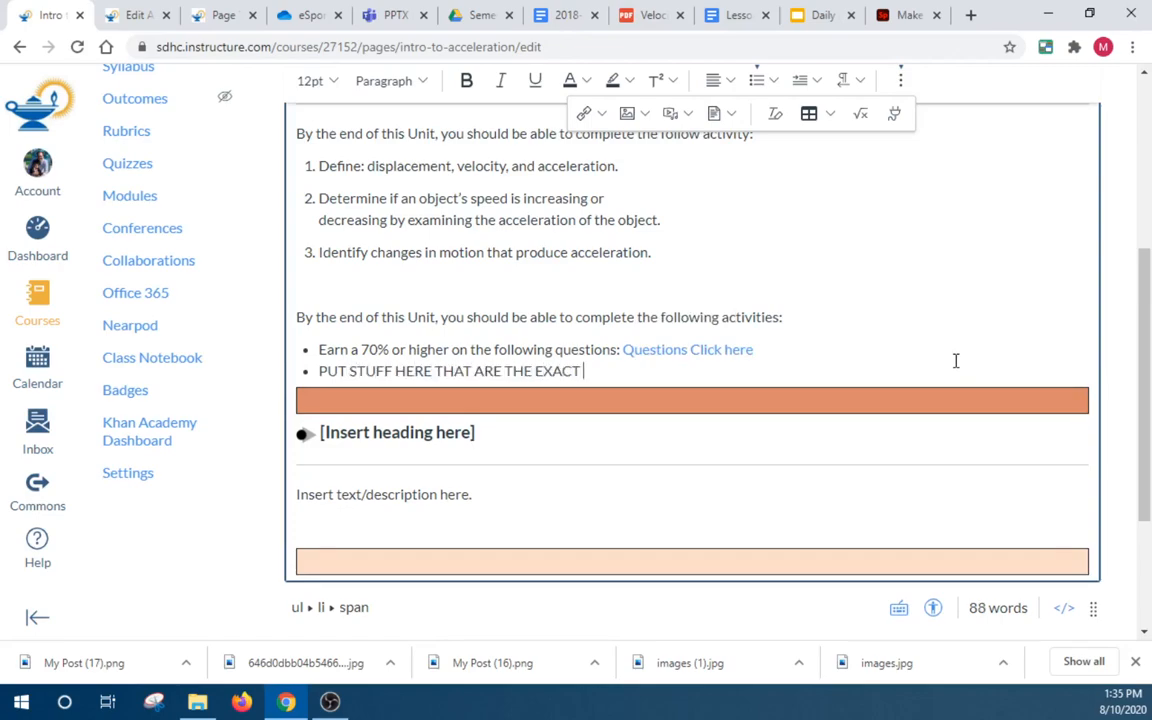
{"action": "type", "text": "QUESTIONS THEY NEED TO KNOW"}
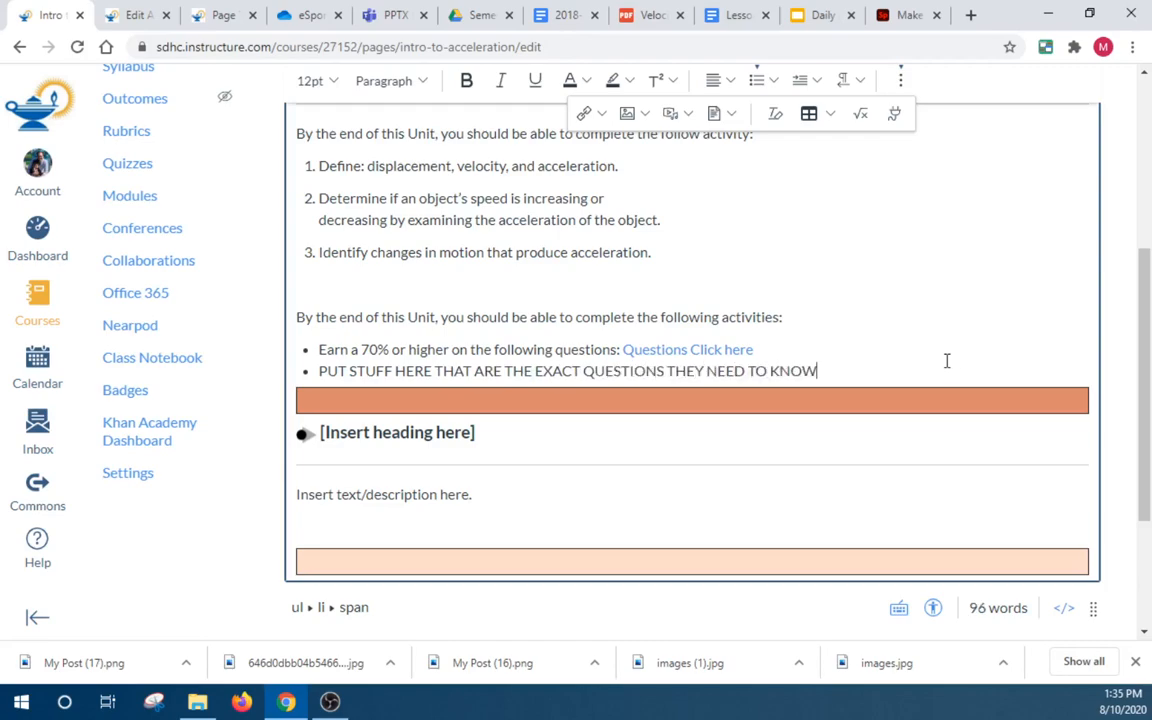
{"action": "scroll", "coordinate": [851, 383], "scroll_direction": "up", "scroll_amount": 1}
{"action": "scroll", "coordinate": [843, 408], "scroll_direction": "up", "scroll_amount": 1}
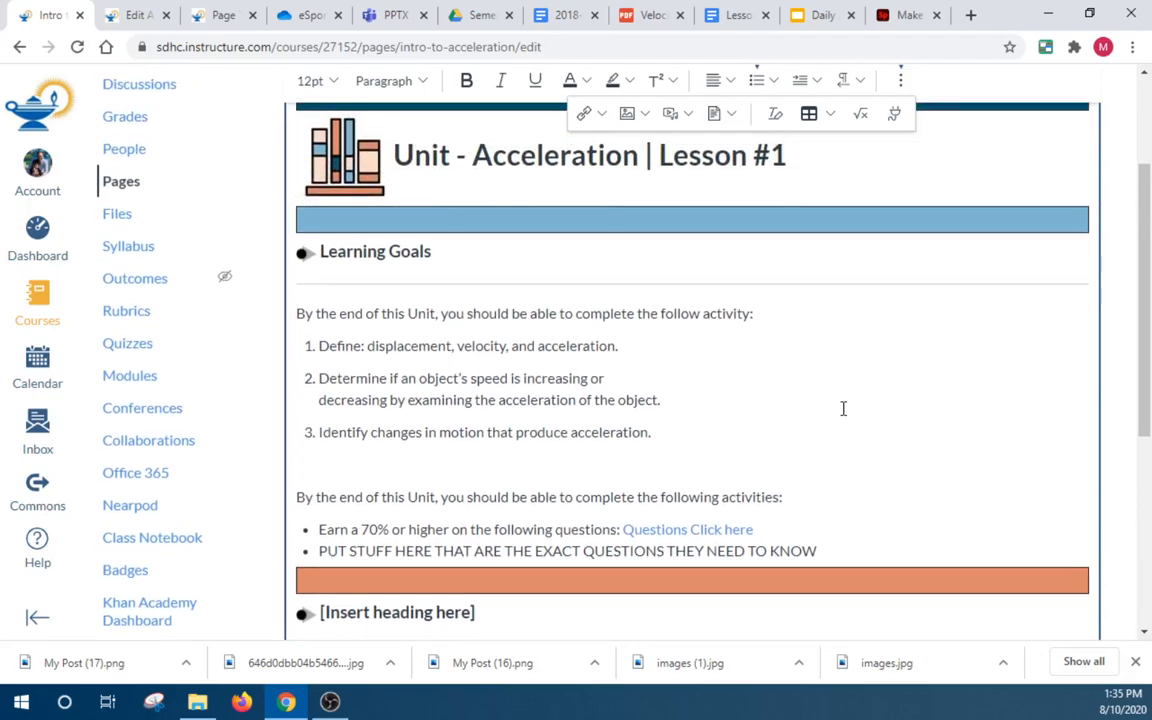
{"action": "left_click_drag", "start_coordinate": [818, 551], "coordinate": [320, 541]}
{"action": "left_click", "coordinate": [960, 437]}
{"action": "scroll", "coordinate": [957, 436], "scroll_direction": "down", "scroll_amount": 1}
{"action": "scroll", "coordinate": [930, 436], "scroll_direction": "up", "scroll_amount": 1}
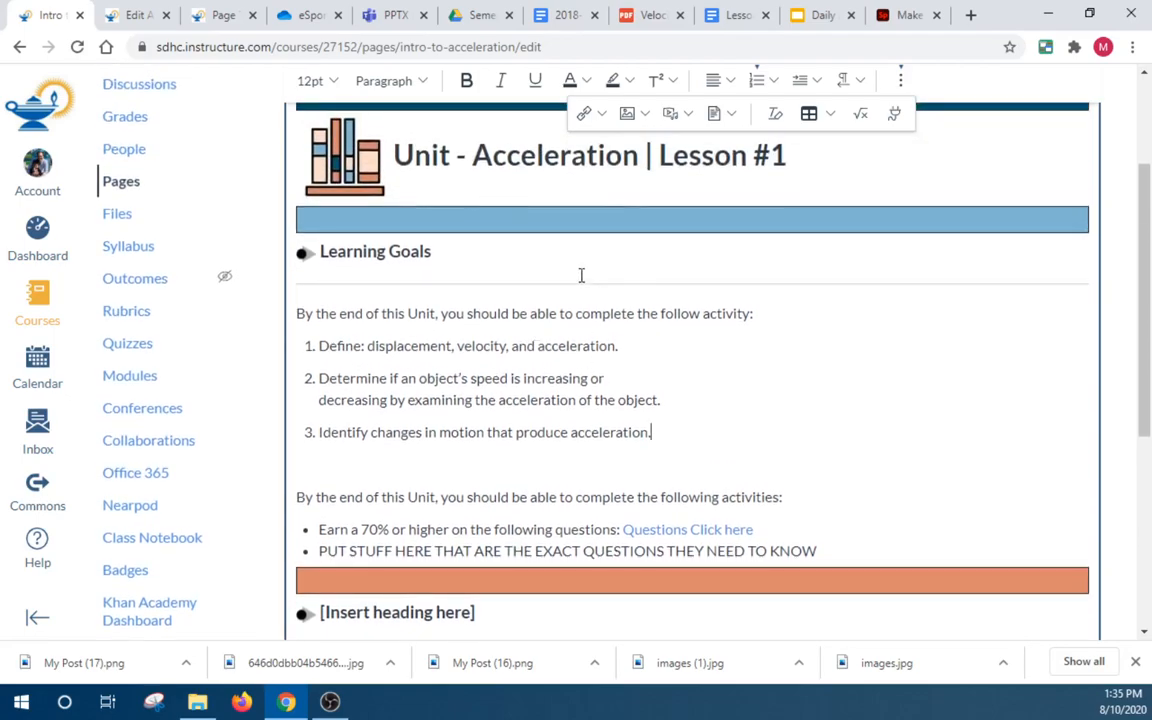
Replace the placeholder heading of the section below the learning goals with "Unit Resources"
{"action": "scroll", "coordinate": [500, 420], "scroll_direction": "down", "scroll_amount": 3}
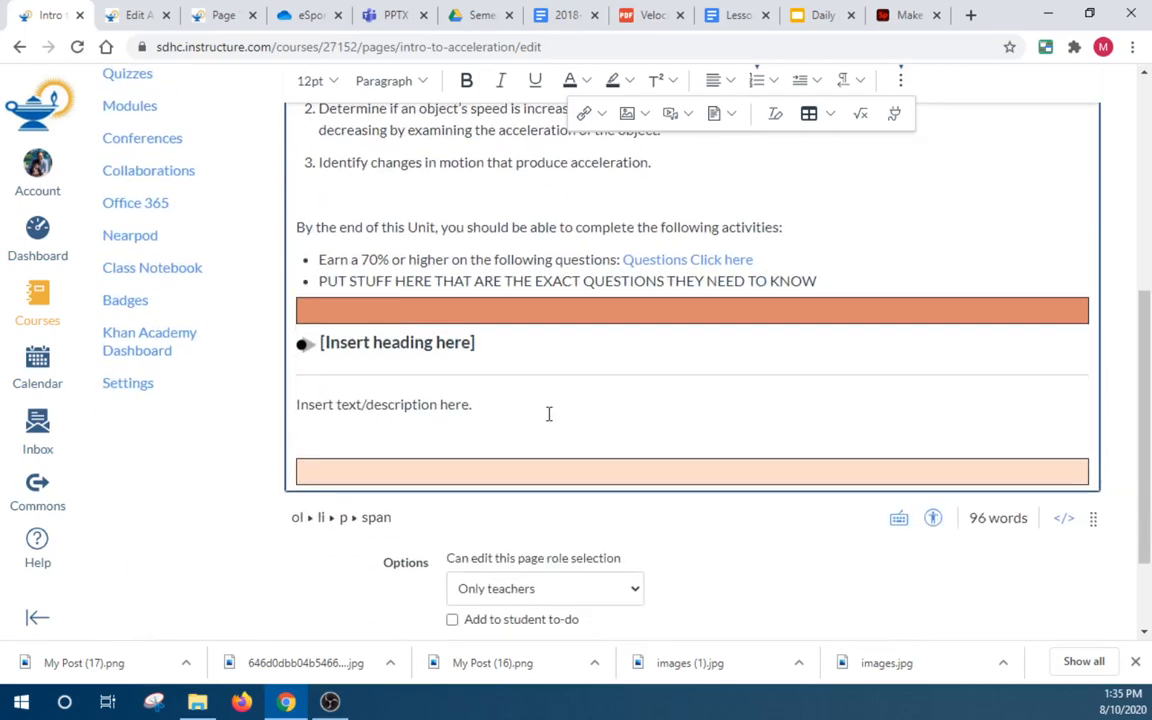
{"action": "left_click_drag", "start_coordinate": [488, 348], "coordinate": [320, 344]}
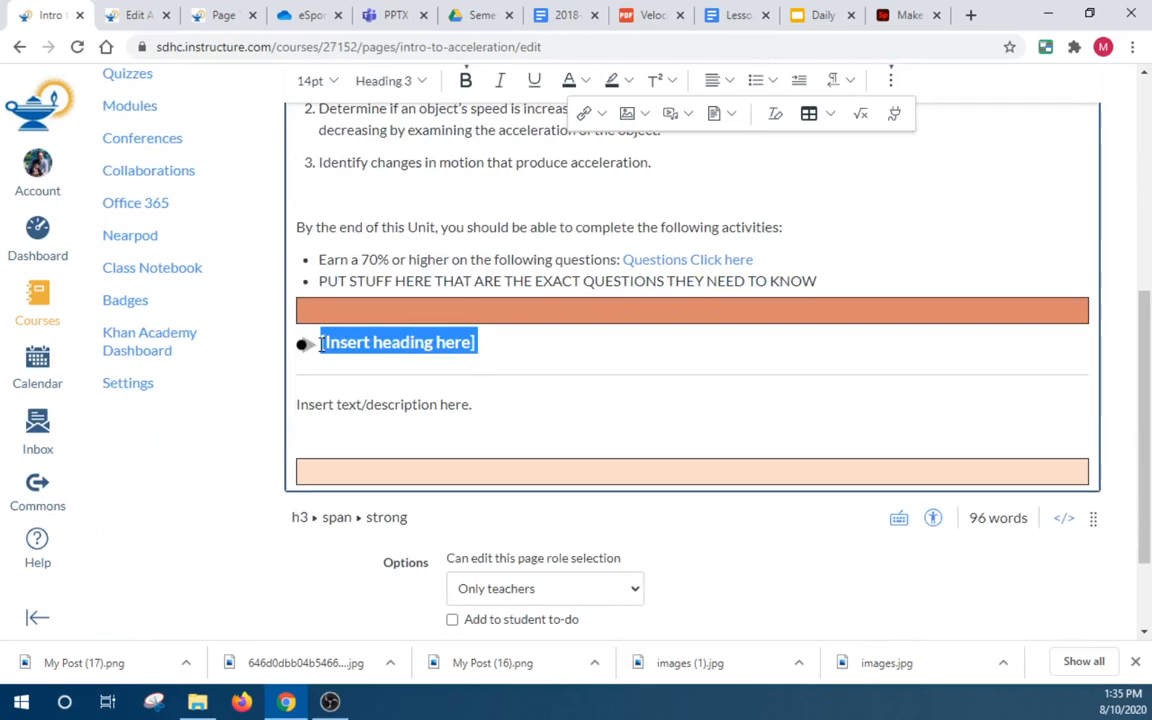
{"action": "type", "text": "cOURS"}
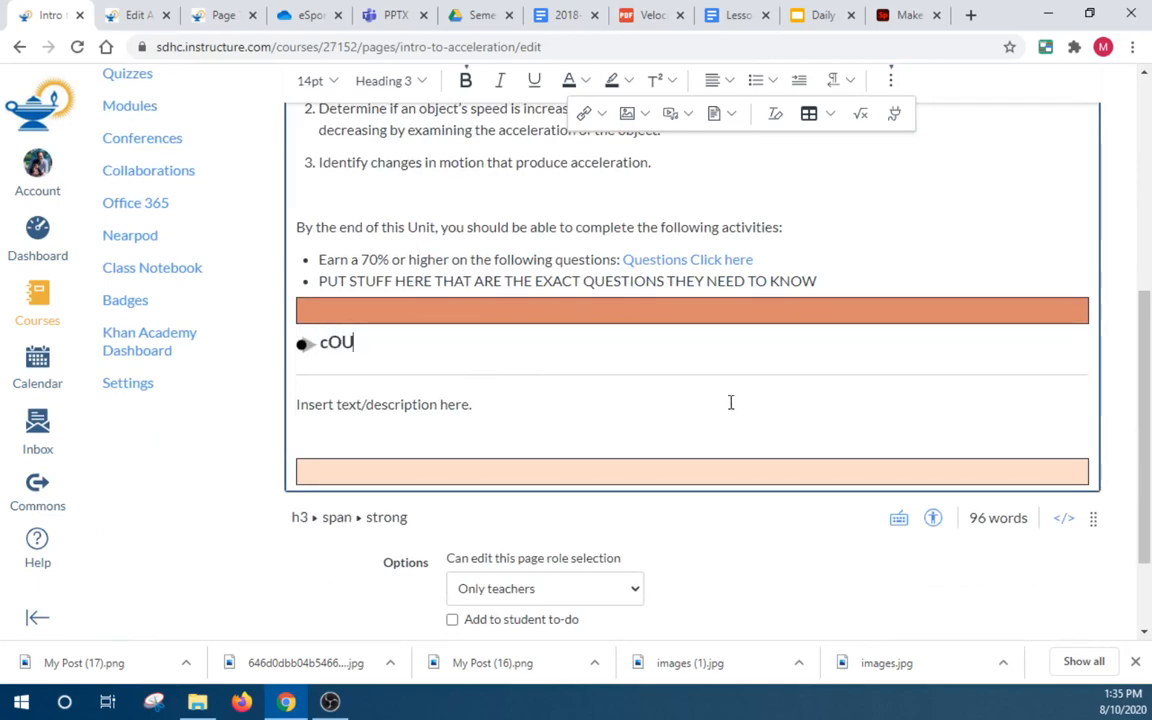
{"action": "key", "text": "BackSpace"}
{"action": "key", "text": "BackSpace"}
{"action": "key", "text": "BackSpace"}
{"action": "key", "text": "BackSpace"}
{"action": "key", "text": "BackSpace"}
{"action": "type", "text": "uni"}
{"action": "key", "text": "BackSpace"}
{"action": "key", "text": "BackSpace"}
{"action": "key", "text": "BackSpace"}
{"action": "type", "text": "uNIT"}
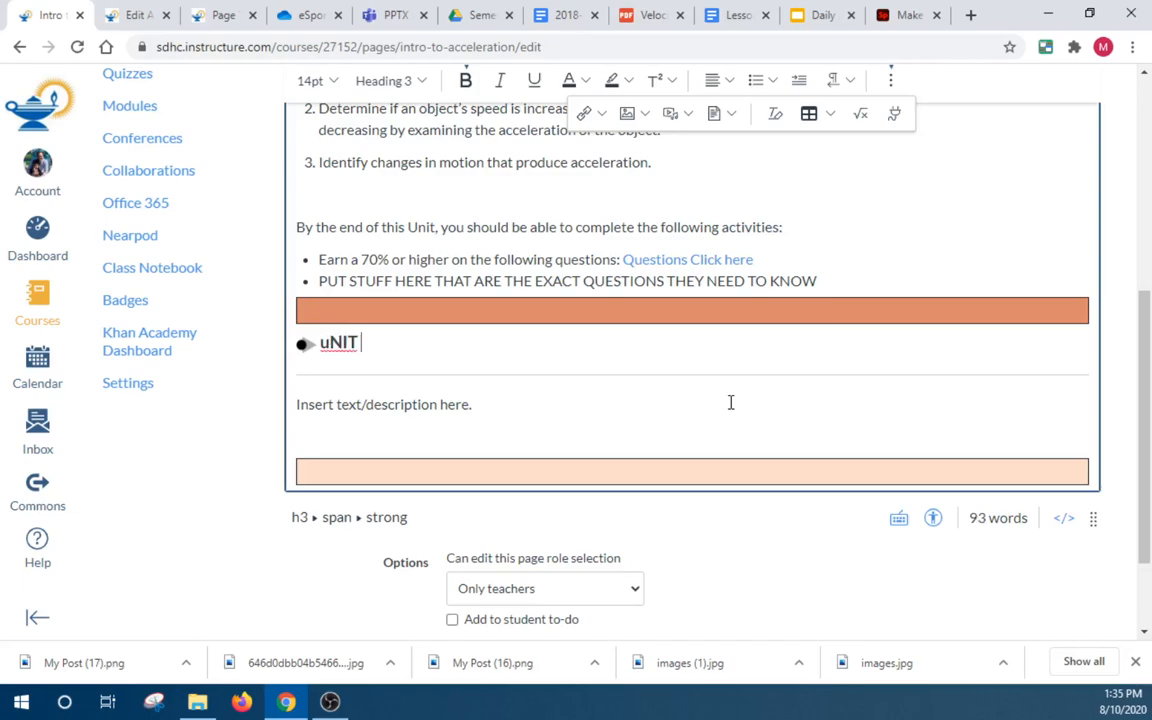
{"action": "key", "text": "BackSpace"}
{"action": "key", "text": "BackSpace"}
{"action": "key", "text": "BackSpace"}
{"action": "key", "text": "BackSpace"}
{"action": "type", "text": "Unit Resources"}
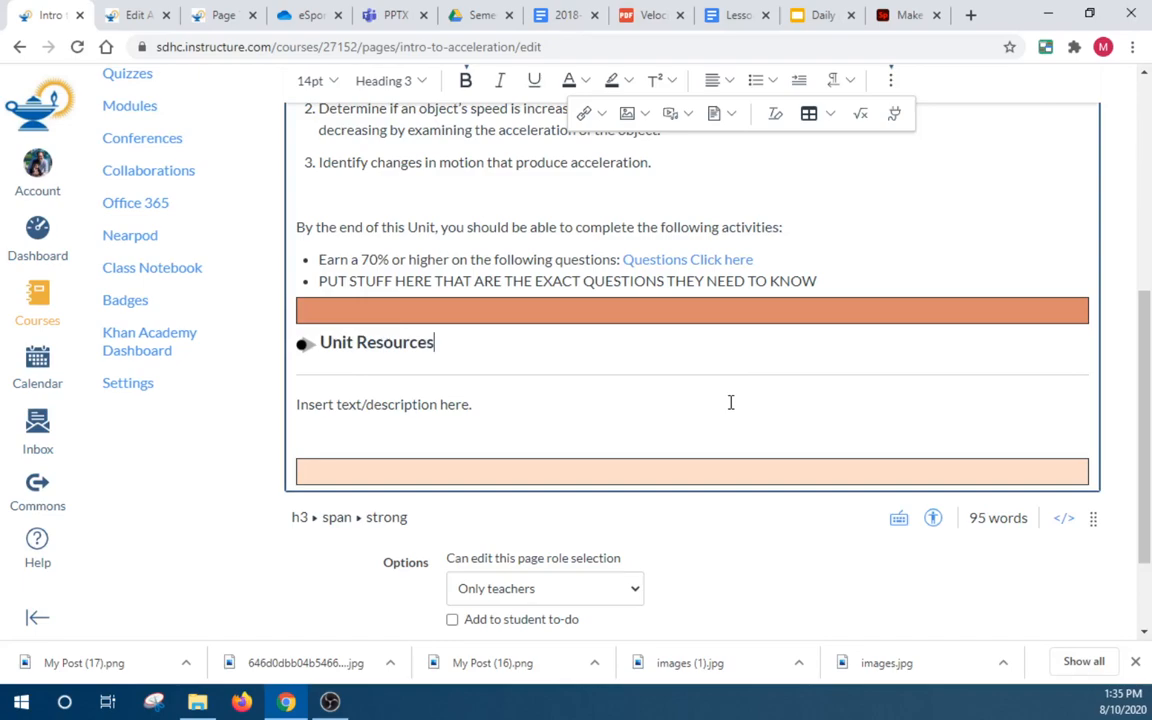
Extend the Unit Resources heading with the note "(Use for this unit)"
{"action": "type", "text": "(Use for th"}
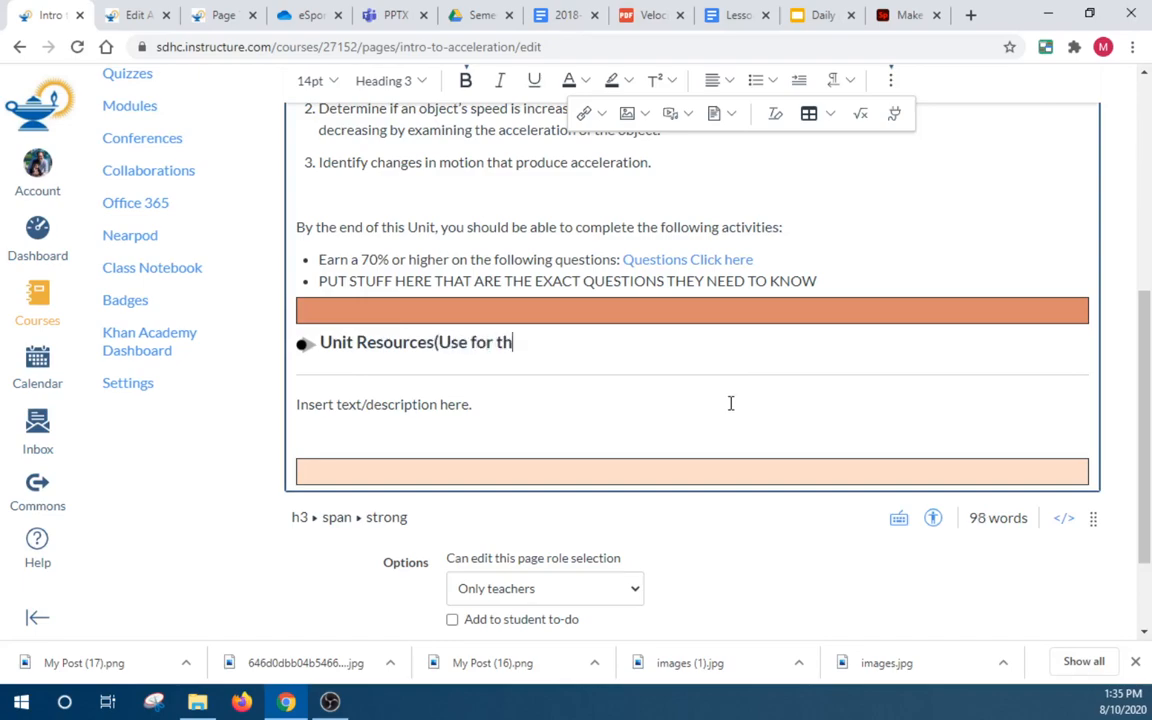
{"action": "key", "text": "BackSpace"}
{"action": "type", "text": "he res"}
{"action": "key", "text": "BackSpace"}
{"action": "key", "text": "BackSpace"}
{"action": "key", "text": "BackSpace"}
{"action": "key", "text": "BackSpace"}
{"action": "key", "text": "BackSpace"}
{"action": "type", "text": "is unit)"}
Replace the section's placeholder description with "Make sure you download these resources to your computer or your student drive."
{"action": "left_click_drag", "start_coordinate": [470, 404], "coordinate": [278, 411]}
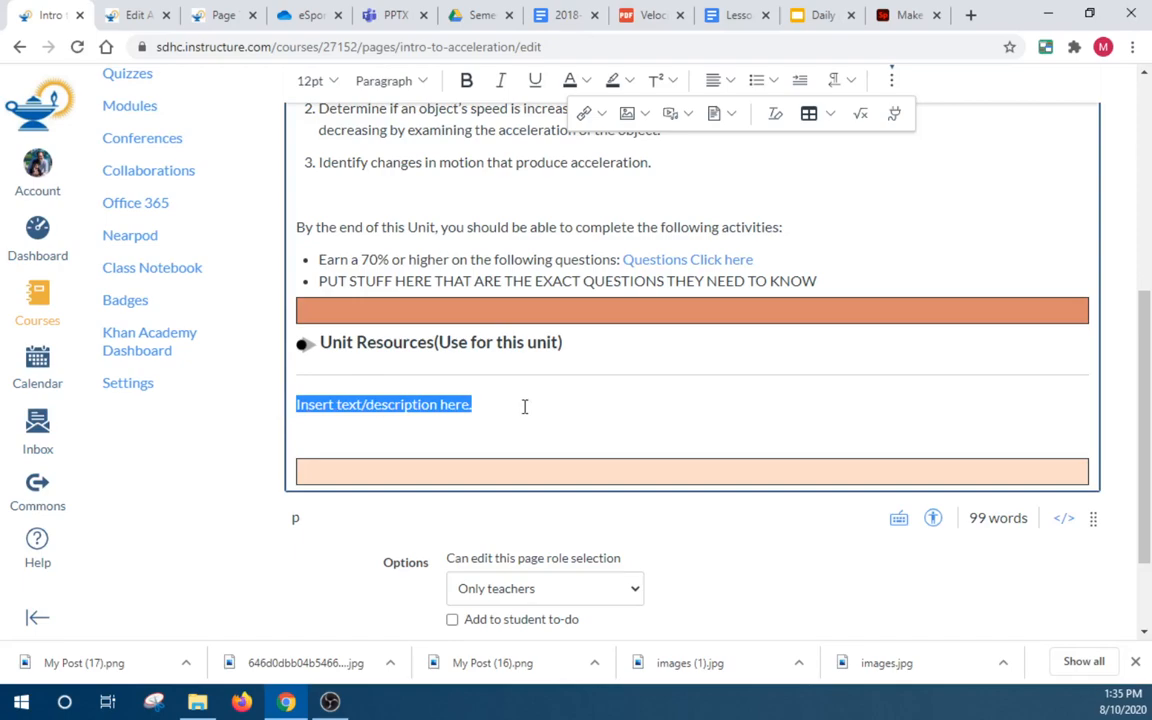
{"action": "type", "text": "make sure"}
{"action": "key", "text": "BackSpace"}
{"action": "key", "text": "BackSpace"}
{"action": "key", "text": "BackSpace"}
{"action": "key", "text": "BackSpace"}
{"action": "key", "text": "BackSpace"}
{"action": "key", "text": "BackSpace"}
{"action": "key", "text": "BackSpace"}
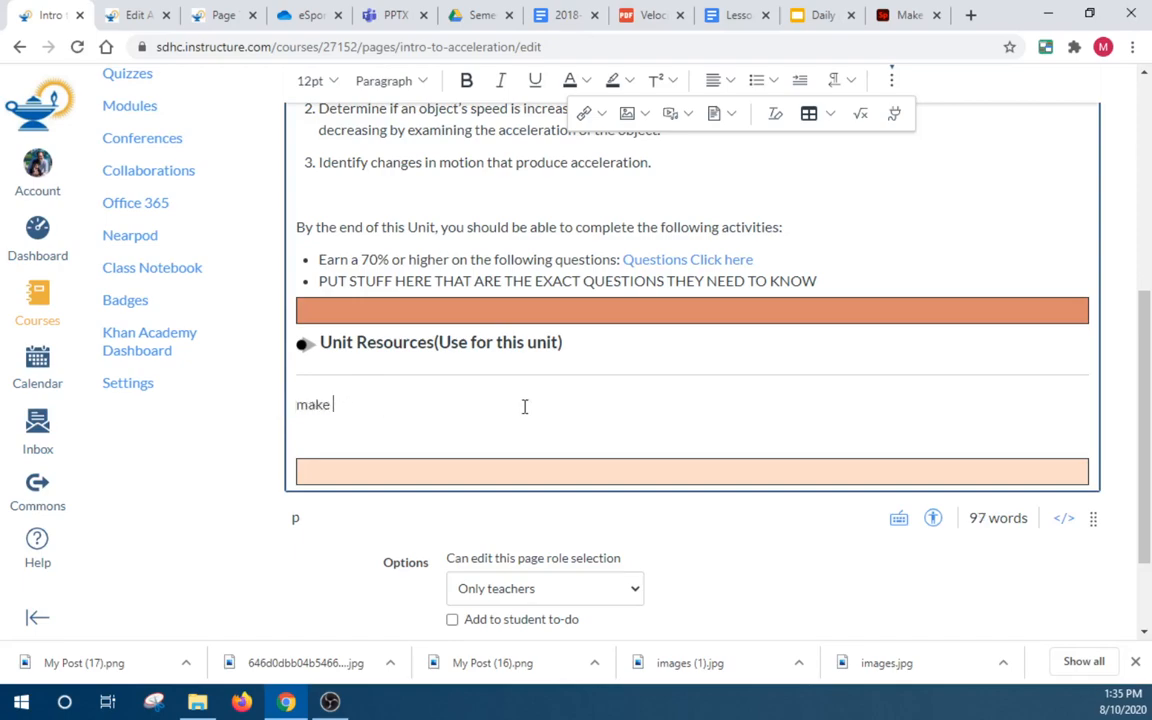
{"action": "key", "text": "BackSpace"}
{"action": "key", "text": "BackSpace"}
{"action": "type", "text": "Make sure you down"}
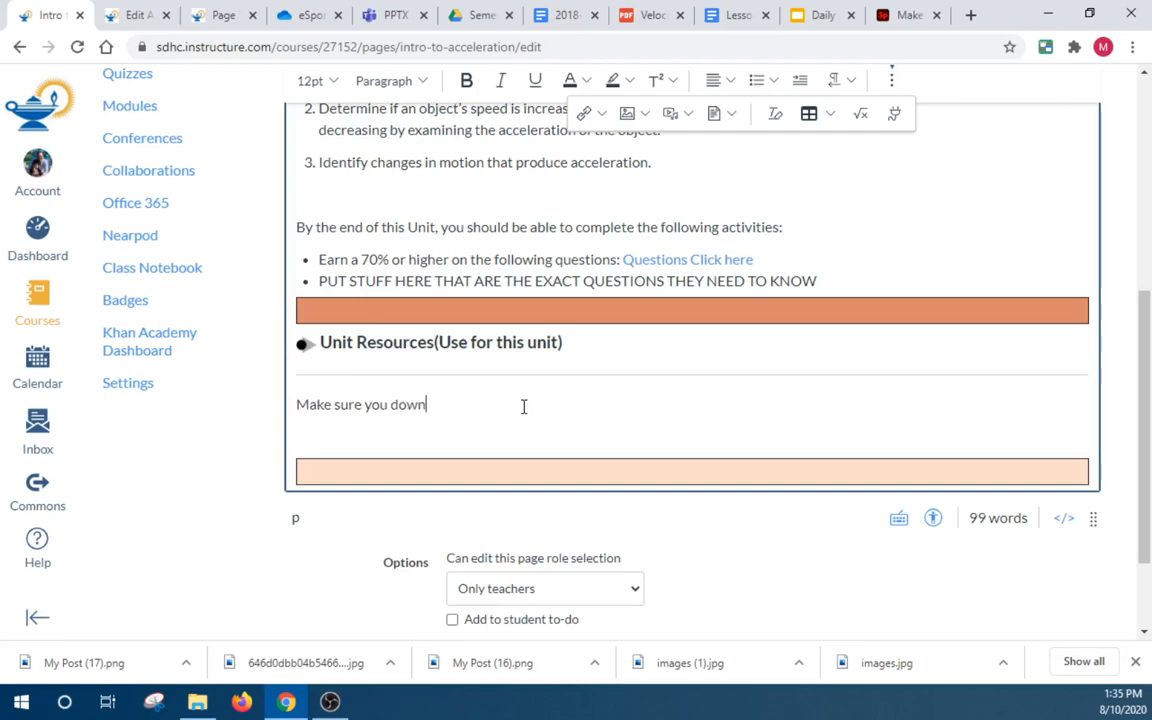
{"action": "type", "text": "load these reources t"}
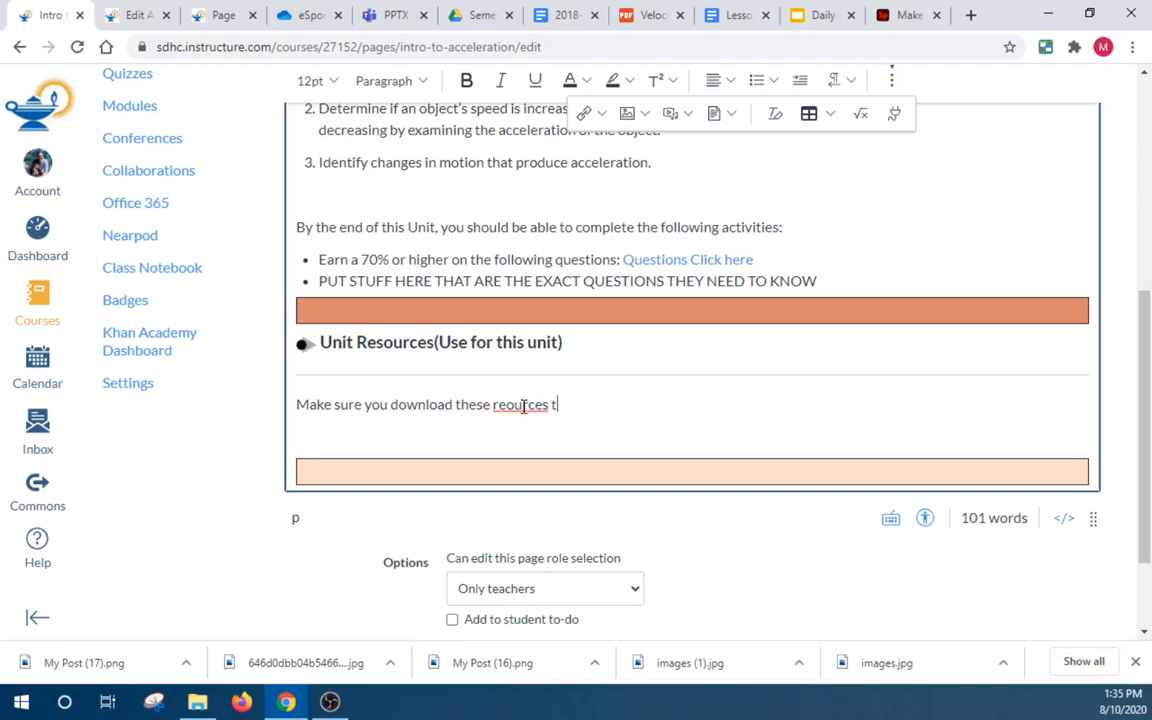
{"action": "type", "text": "o your copm"}
{"action": "key", "text": "BackSpace"}
{"action": "key", "text": "BackSpace"}
{"action": "type", "text": "mputer or your"}
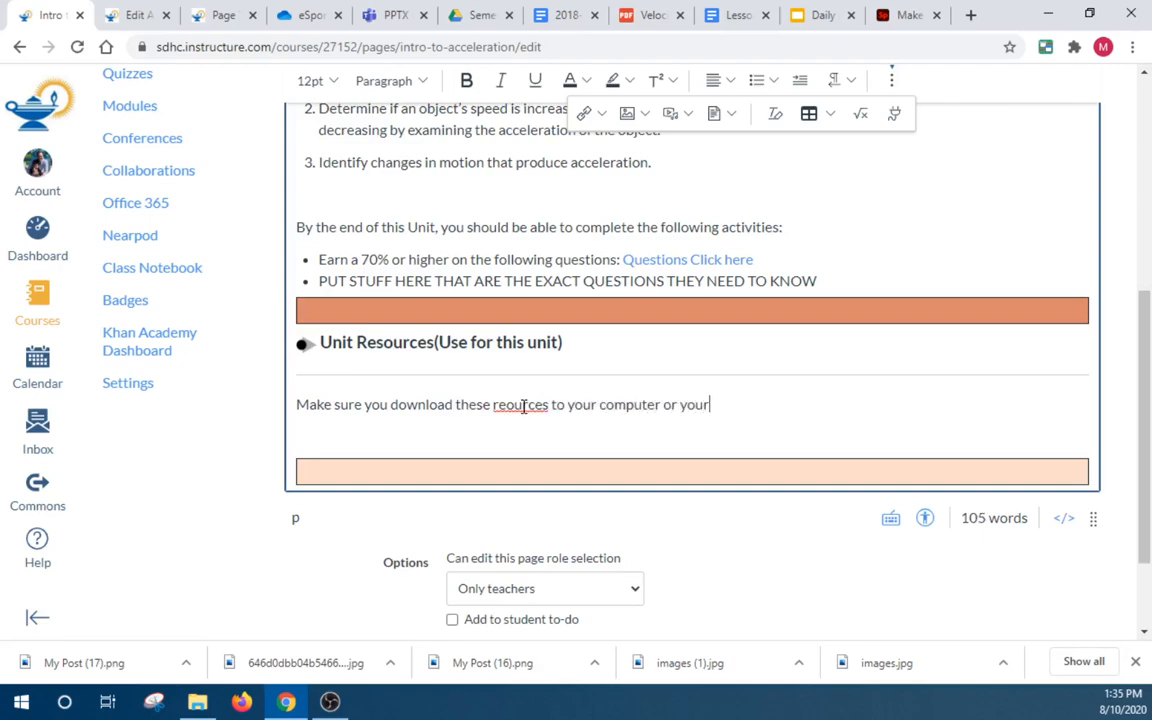
{"action": "type", "text": " student drive."}
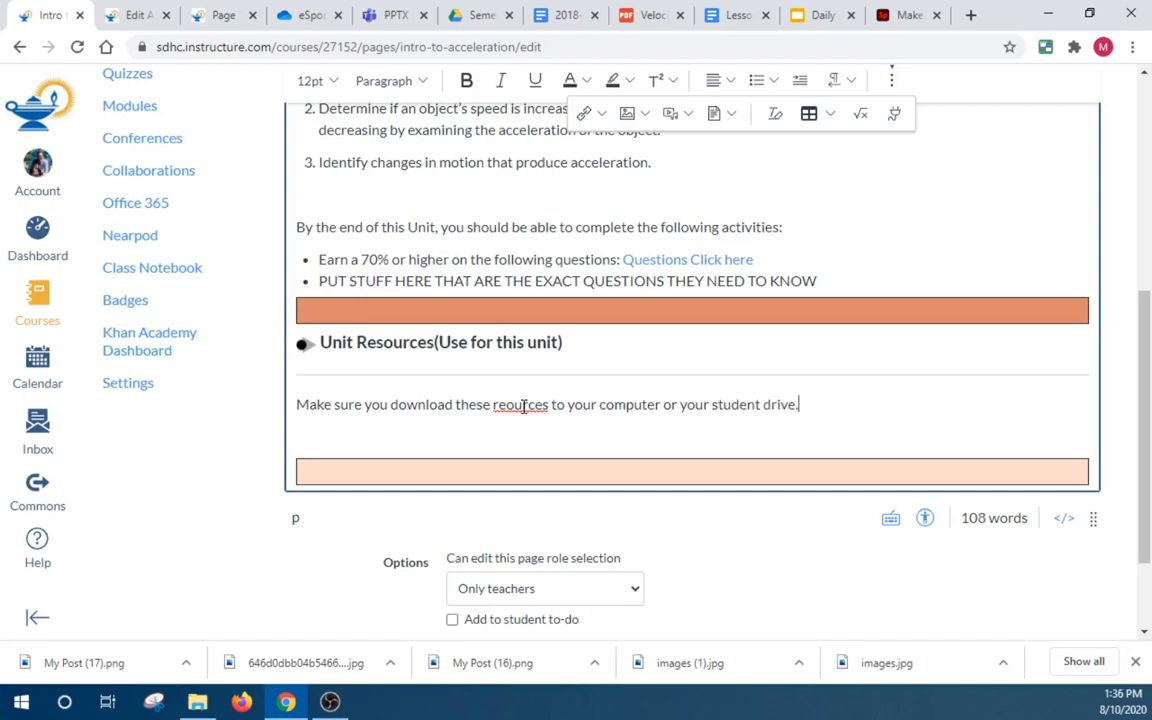
{"action": "left_click", "coordinate": [507, 404]}
{"action": "type", "text": "s"}
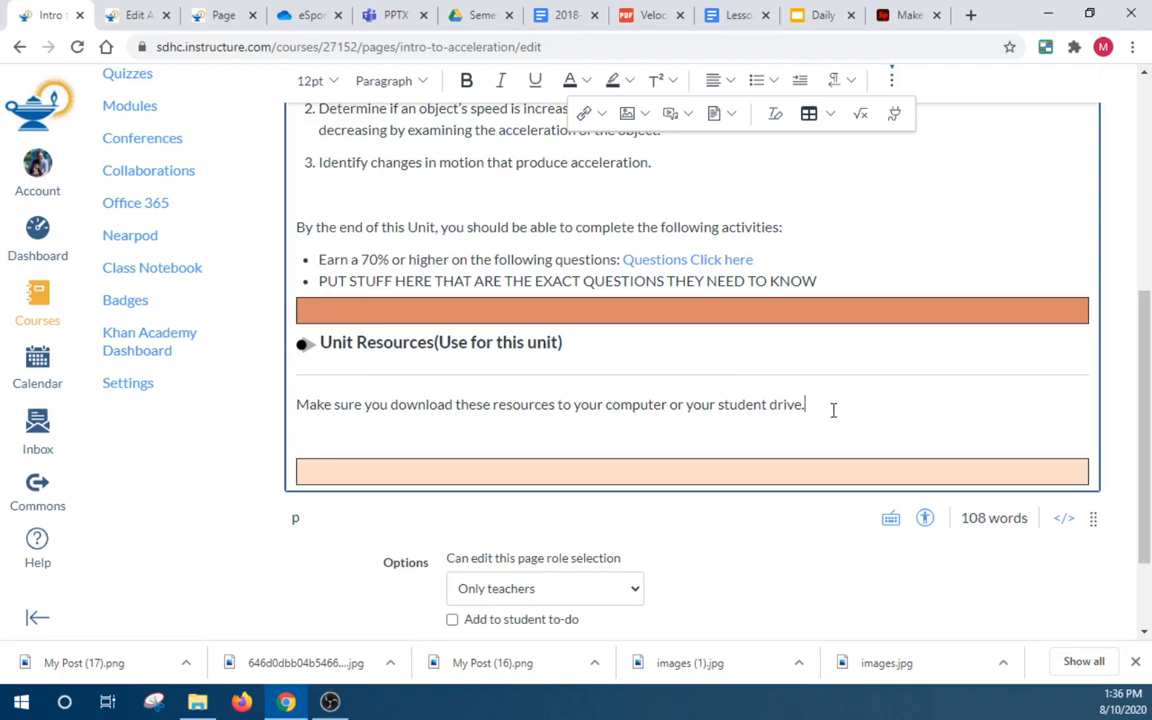
Start a bulleted list under the download instruction with the item "Power Point"
{"action": "key", "text": "Return"}
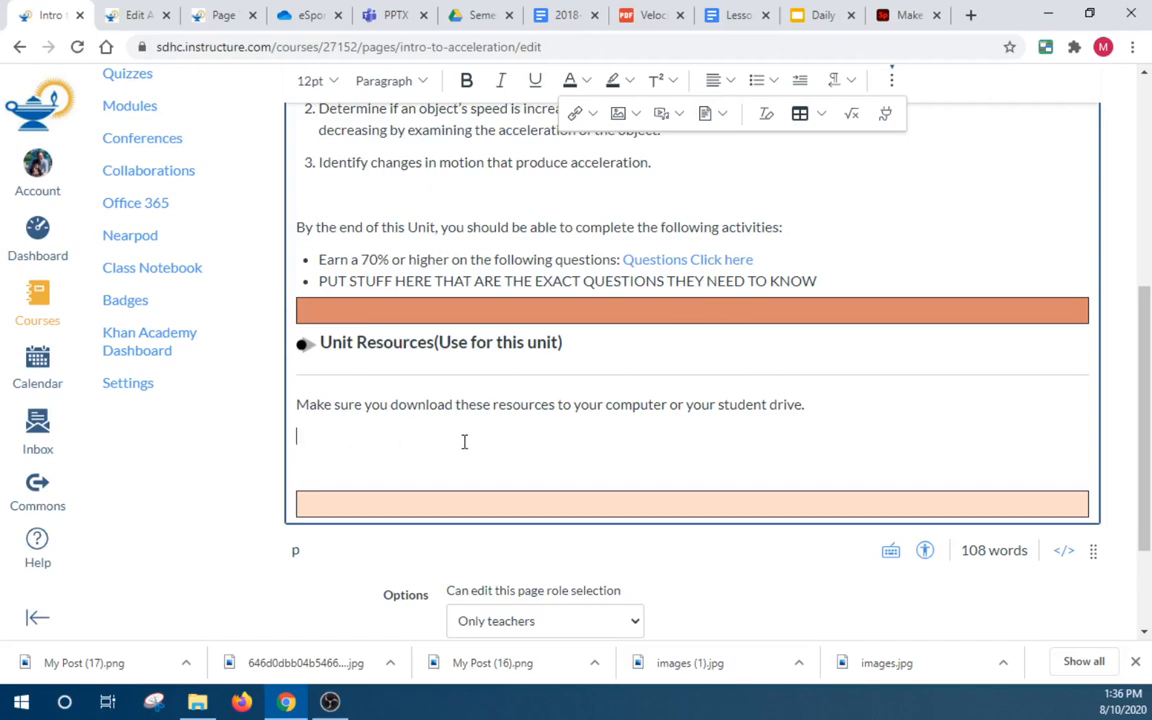
{"action": "left_click", "coordinate": [762, 84]}
{"action": "left_click", "coordinate": [770, 122]}
{"action": "type", "text": "No"}
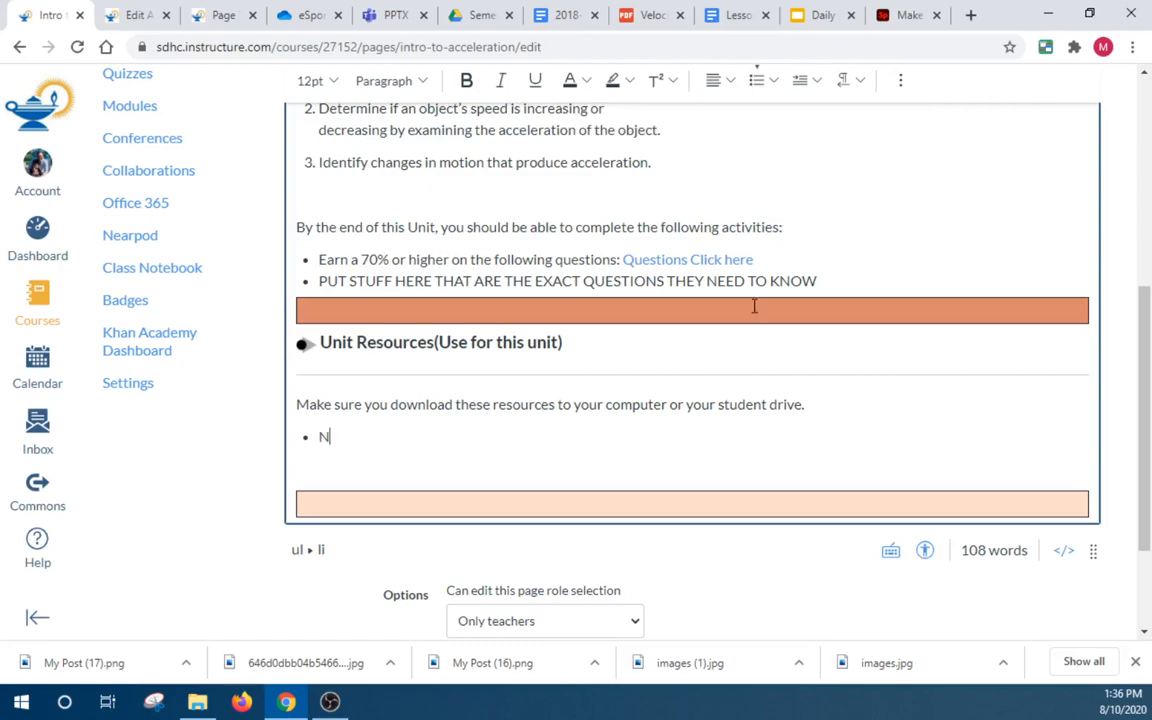
{"action": "key", "text": "BackSpace"}
{"action": "key", "text": "BackSpace"}
{"action": "type", "text": "Point"}
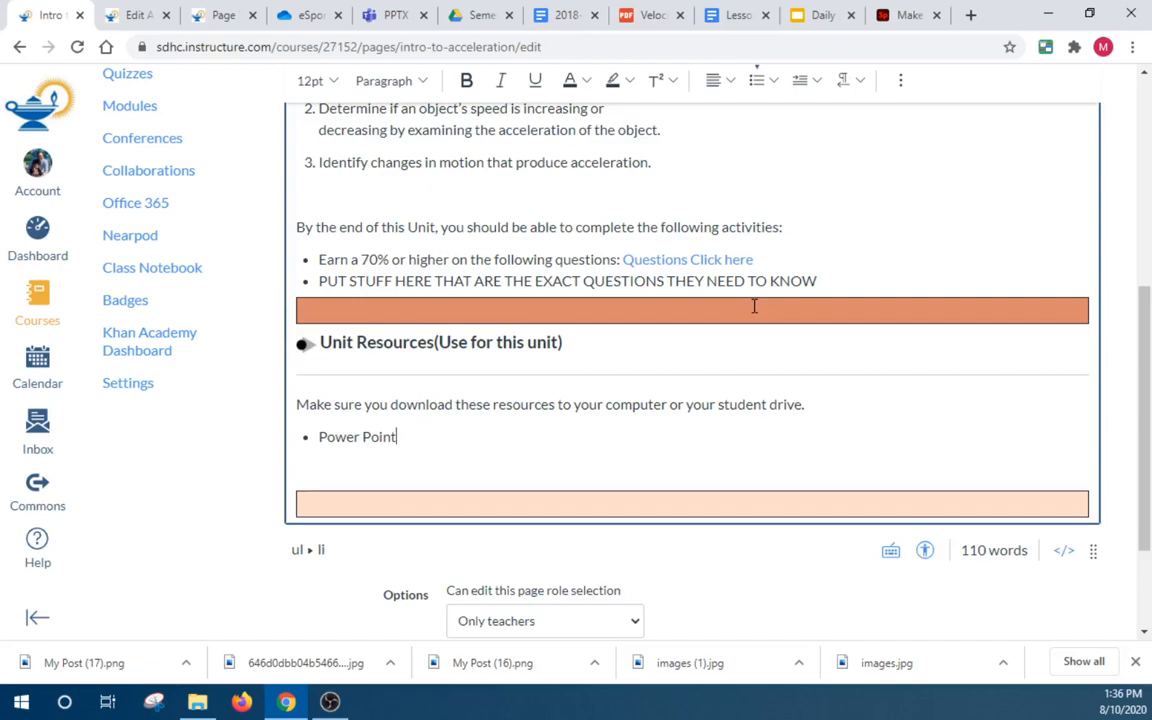
Switch to the Daily Activites & Notes: Acceleration presentation in Google Slides and copy its sharing link
{"action": "left_click", "coordinate": [815, 15]}
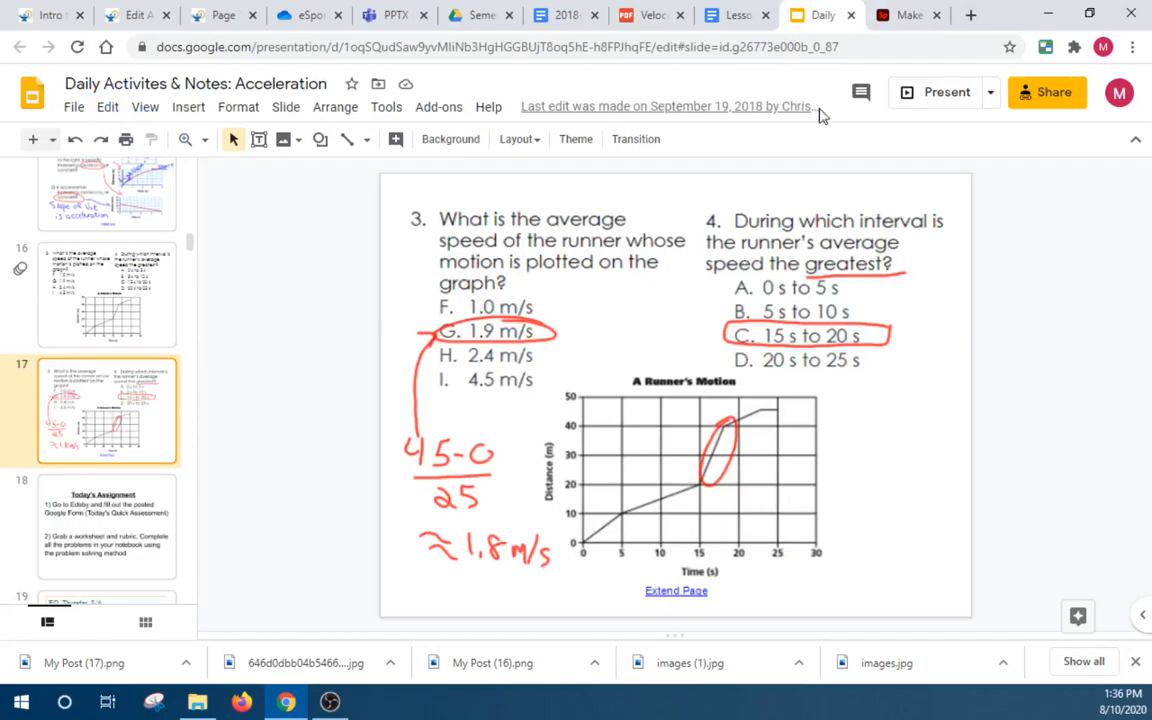
{"action": "left_click", "coordinate": [1047, 92]}
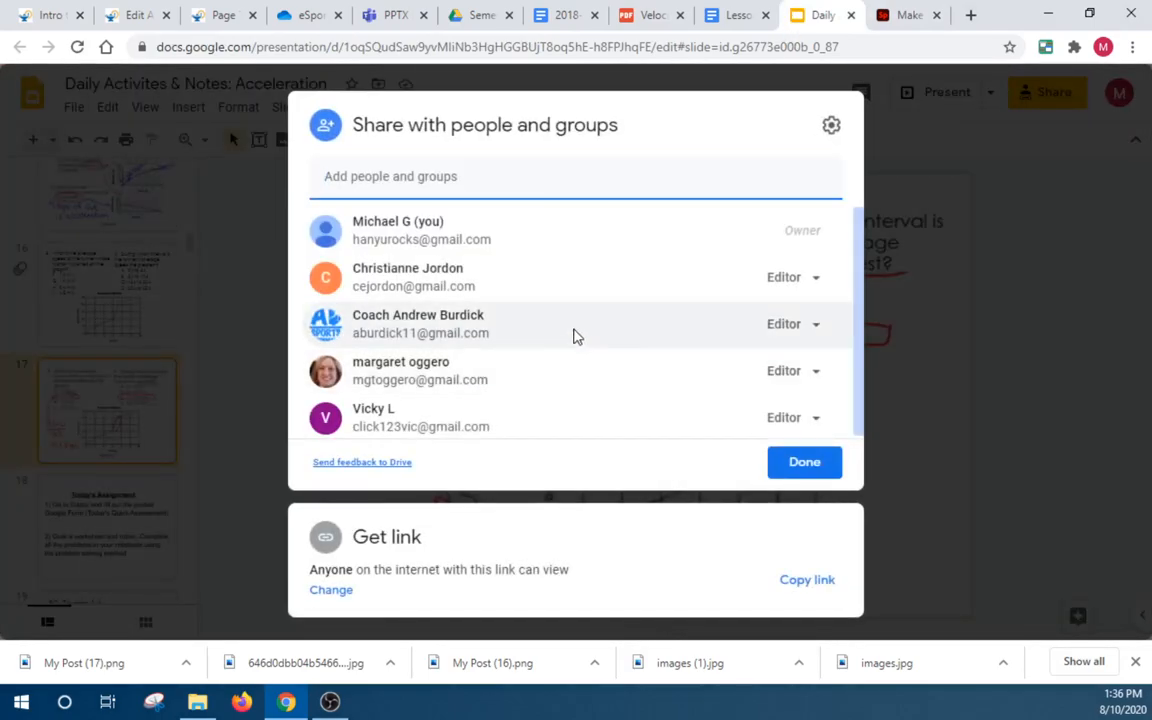
{"action": "left_click", "coordinate": [806, 580]}
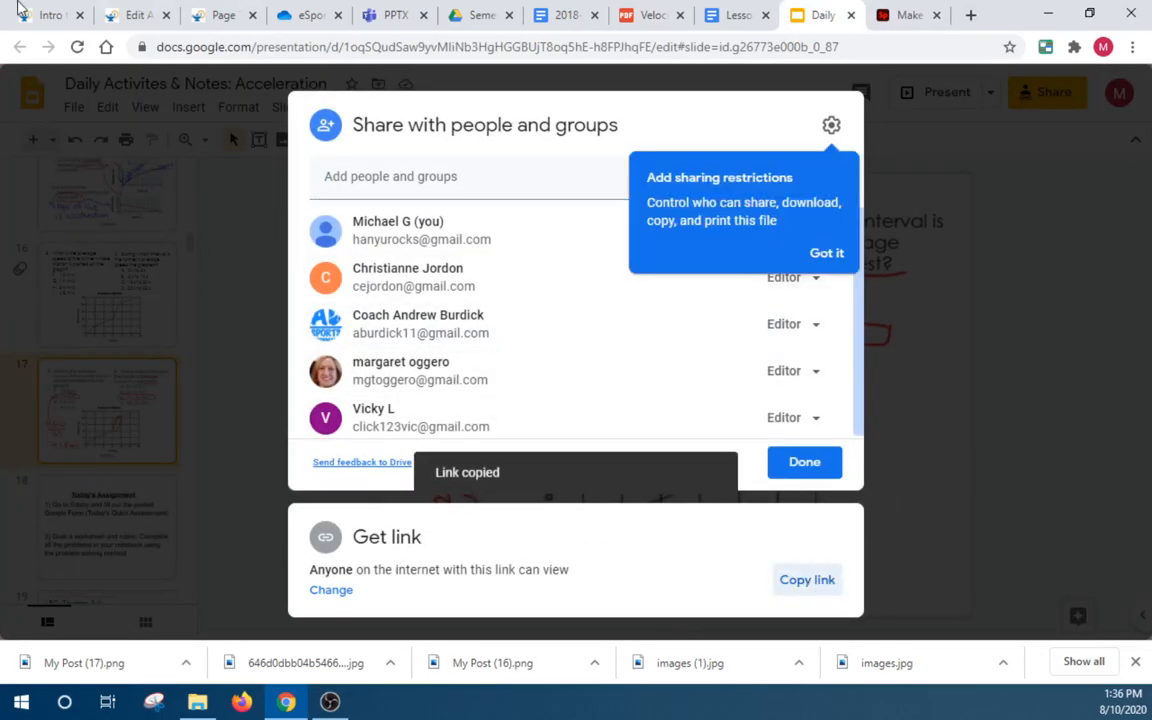
Back on the Intro to Acceleration page, turn the "Power Point" bullet into an external link to the copied presentation address
{"action": "left_click", "coordinate": [42, 12]}
{"action": "key", "text": "ctrl+shift+Left"}
{"action": "key", "text": "ctrl+shift+Left"}
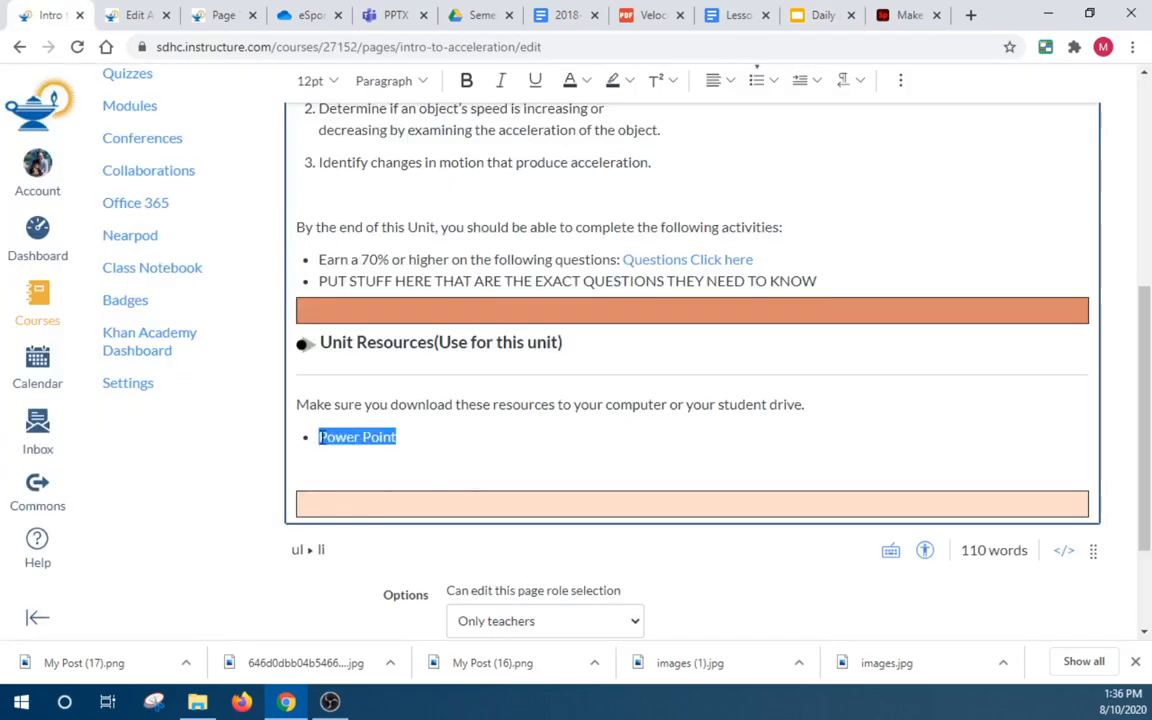
{"action": "left_click", "coordinate": [900, 80]}
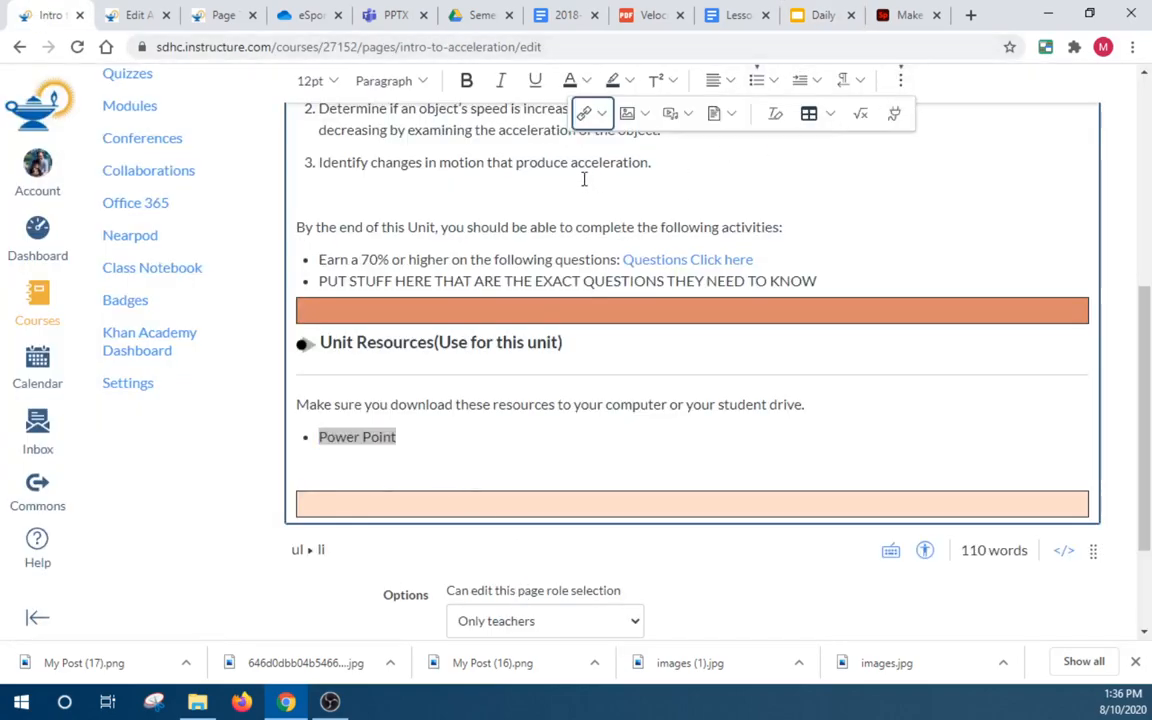
{"action": "left_click", "coordinate": [600, 115]}
{"action": "left_click", "coordinate": [604, 150]}
{"action": "left_click", "coordinate": [476, 404]}
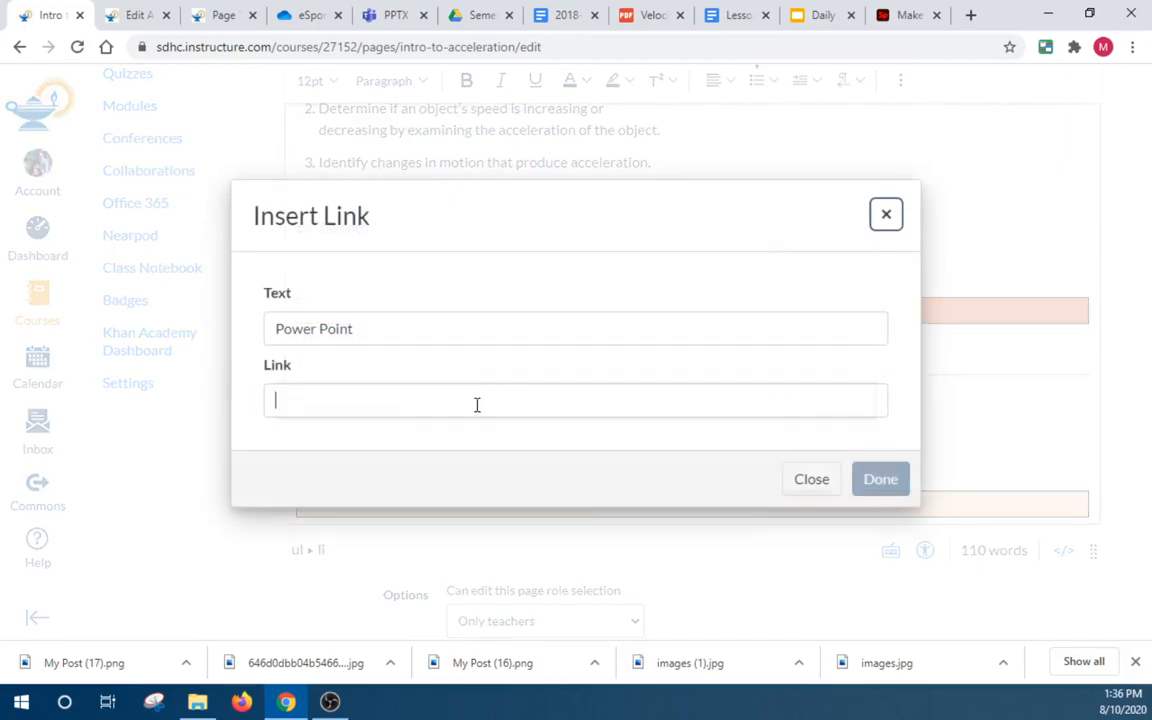
{"action": "key", "text": "ctrl+v"}
{"action": "left_click", "coordinate": [878, 479]}
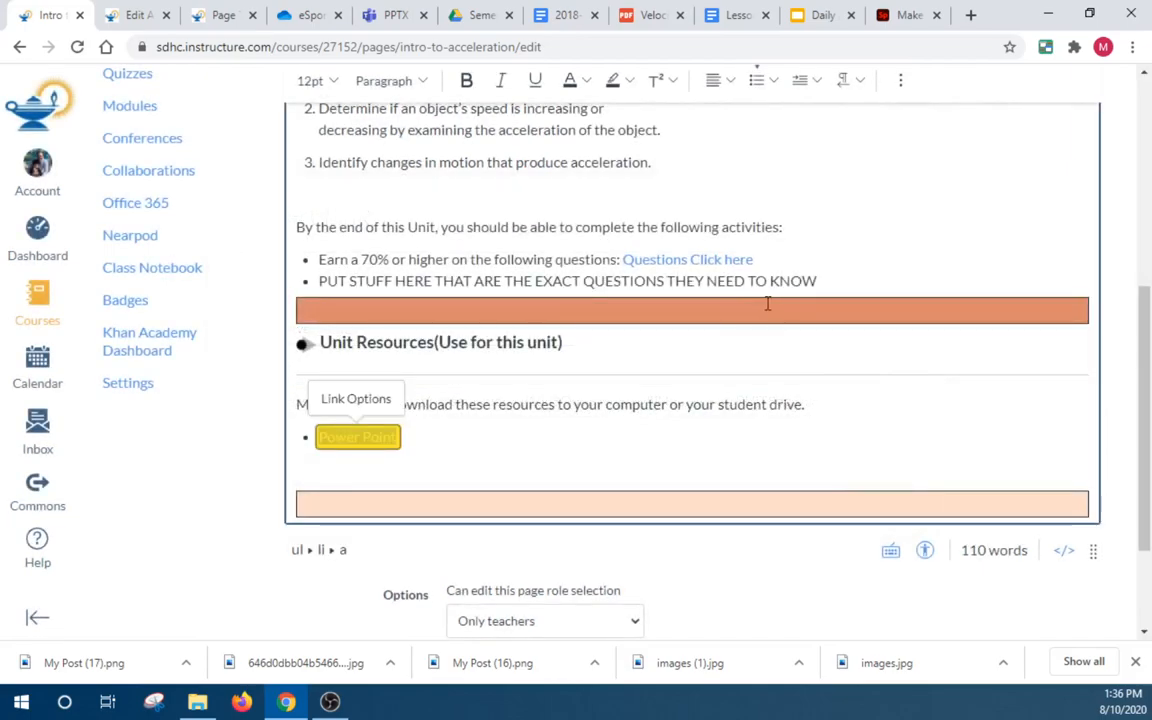
Check the link address stored for the "Power Point" bullet in its link options
{"action": "left_click_drag", "start_coordinate": [437, 437], "coordinate": [316, 437]}
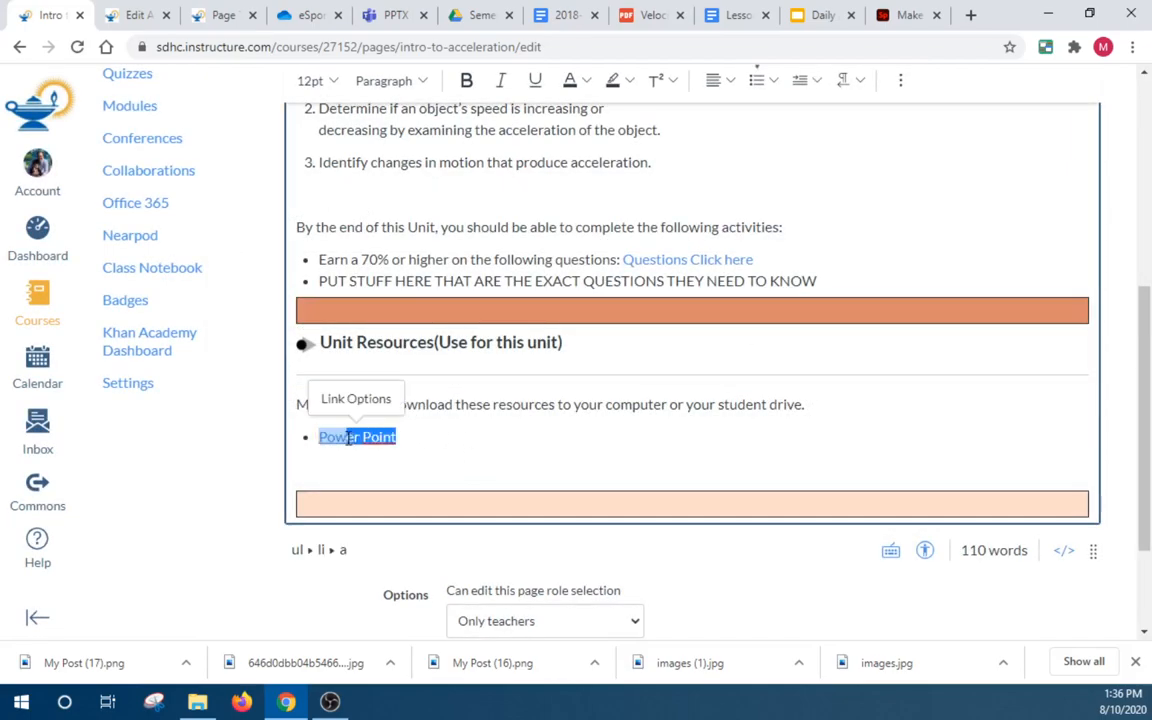
{"action": "left_click", "coordinate": [900, 81]}
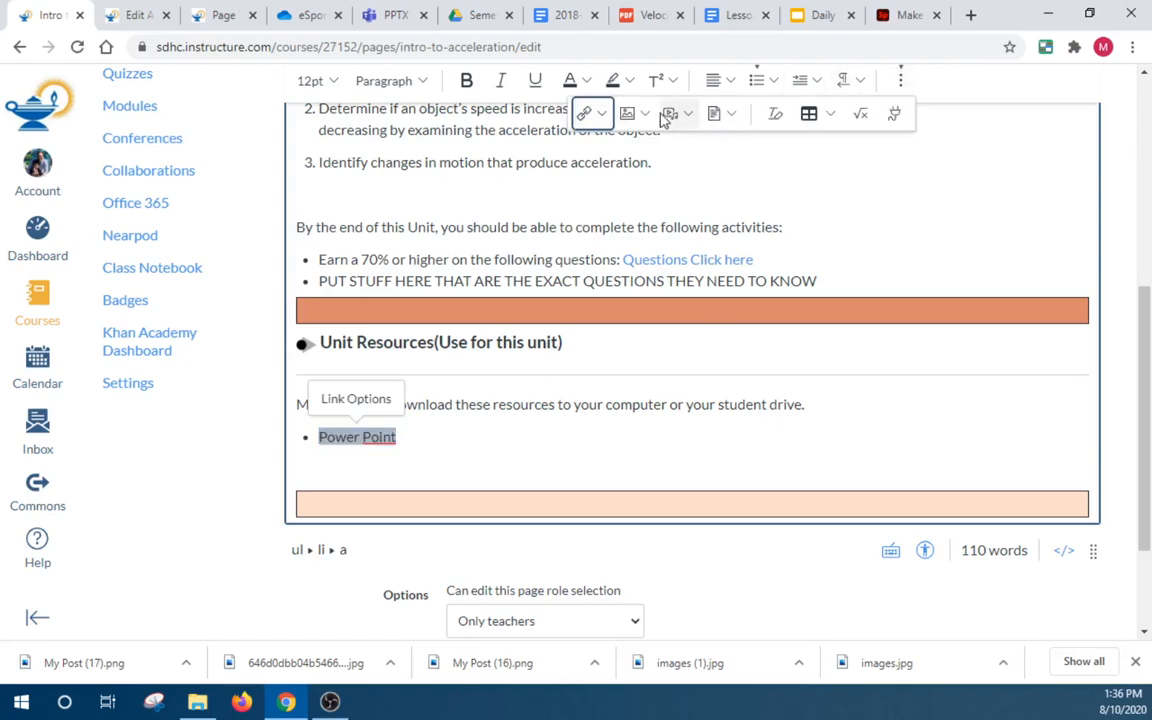
{"action": "left_click", "coordinate": [586, 114]}
{"action": "left_click", "coordinate": [600, 147]}
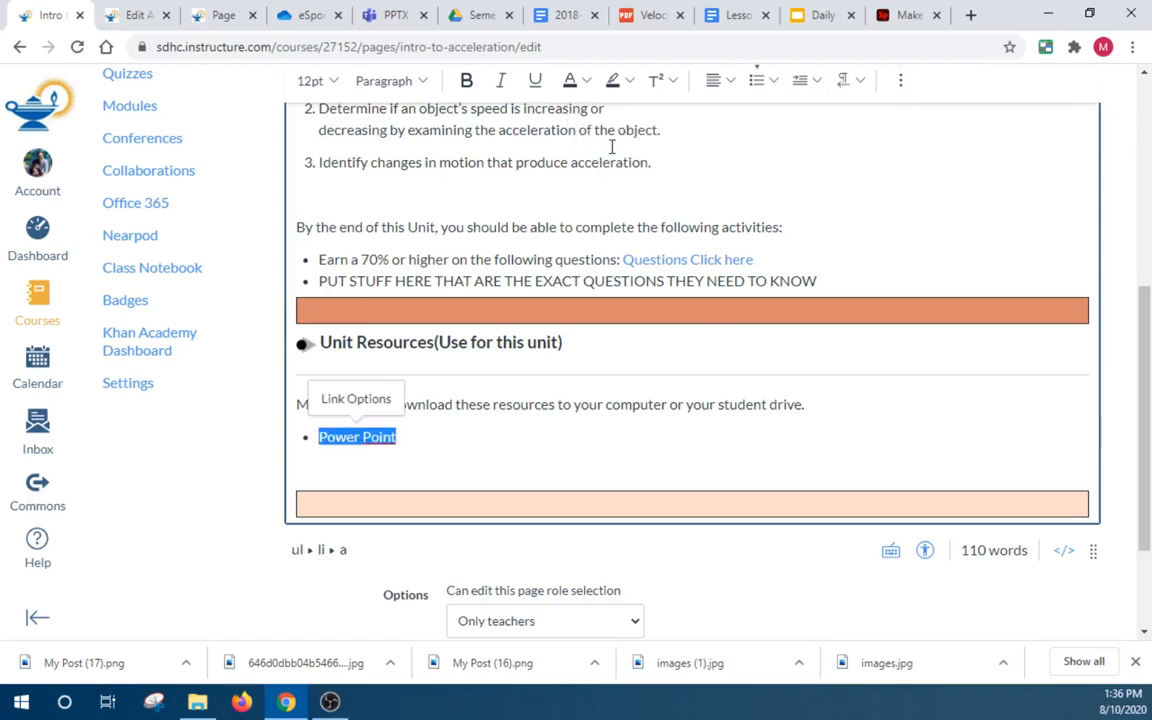
{"action": "left_click", "coordinate": [1039, 285]}
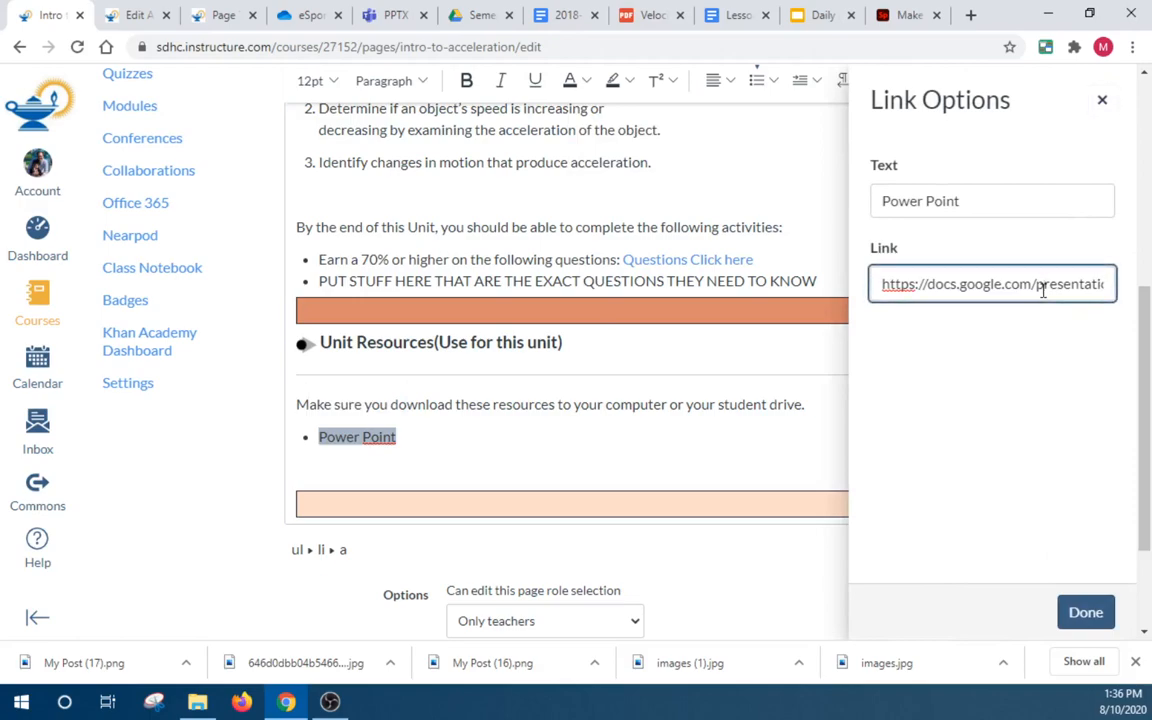
{"action": "left_click", "coordinate": [1088, 616]}
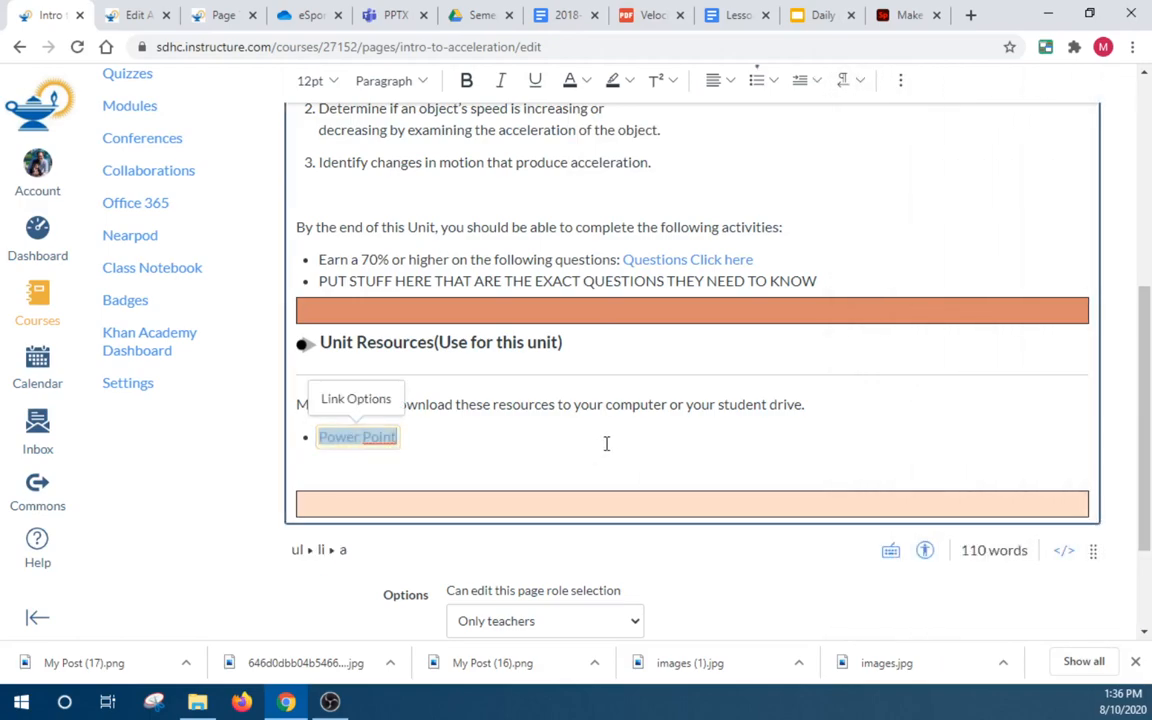
Add the bullet "Videos used in this lesson" below "Power Point" and start an empty bullet beneath it
{"action": "left_click", "coordinate": [606, 443]}
{"action": "key", "text": "Return"}
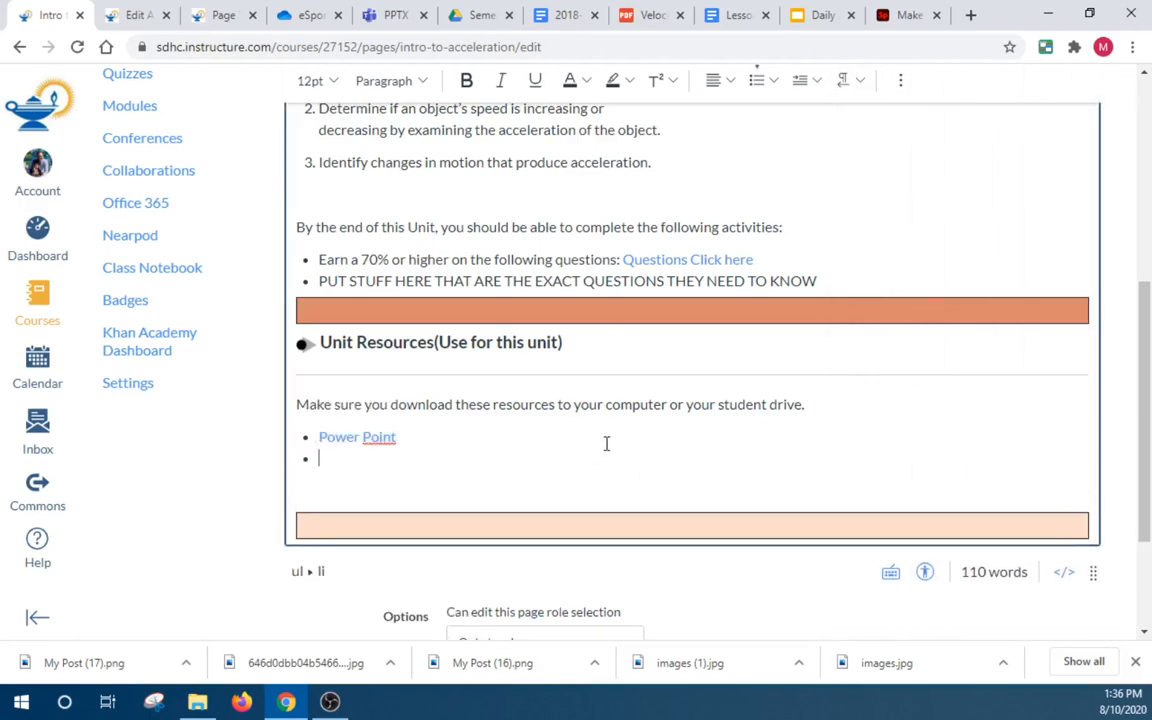
{"action": "type", "text": "Videos used in this lie"}
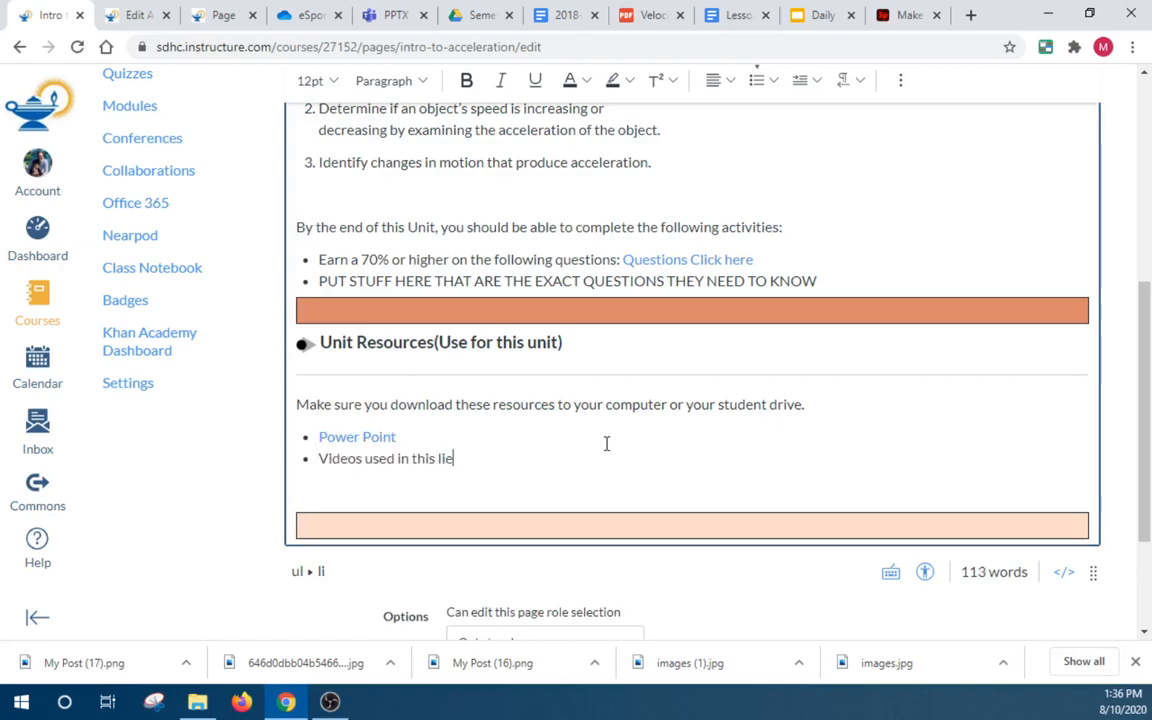
{"action": "key", "text": "BackSpace"}
{"action": "key", "text": "Return"}
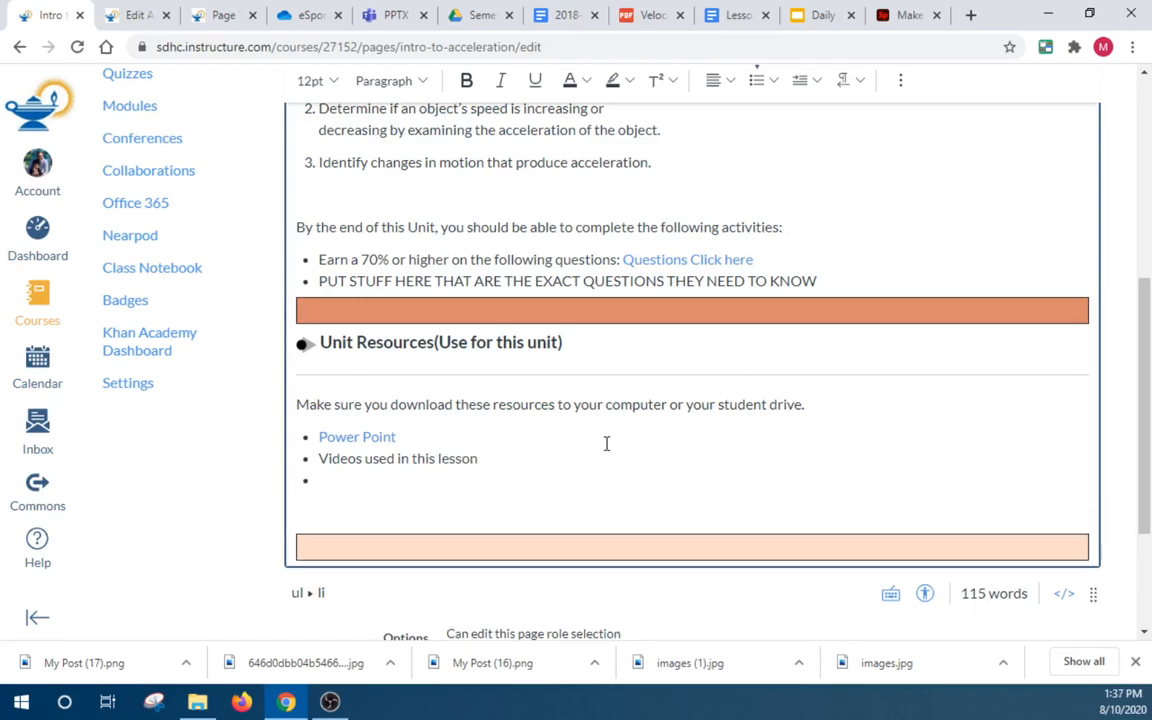
{"action": "left_click", "coordinate": [801, 80]}
Open YouTube in a new browser tab and search for "acceleration intro"
{"action": "left_click", "coordinate": [970, 15]}
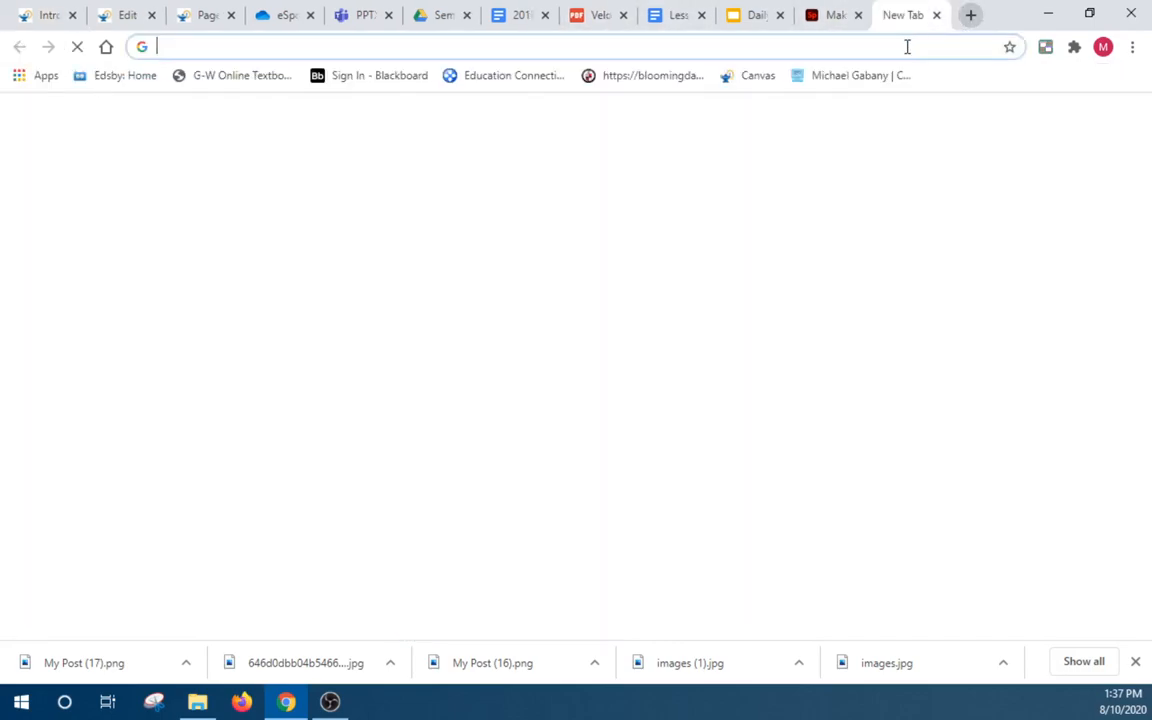
{"action": "type", "text": "youtube.com"}
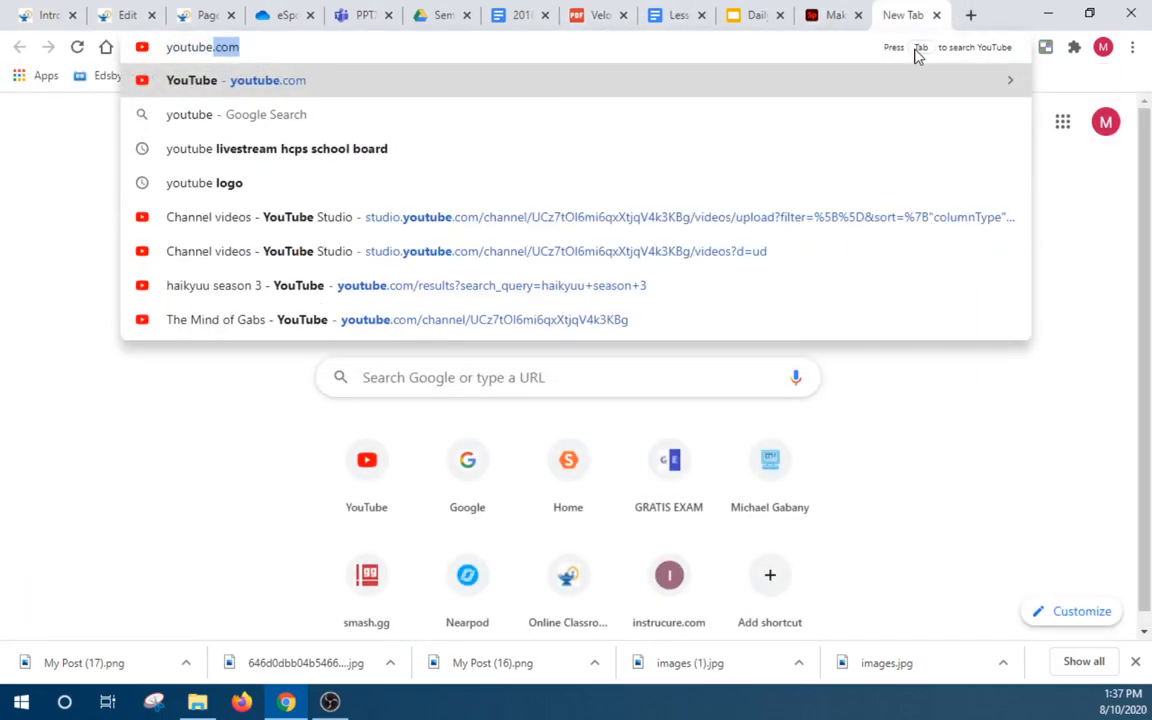
{"action": "key", "text": "Return"}
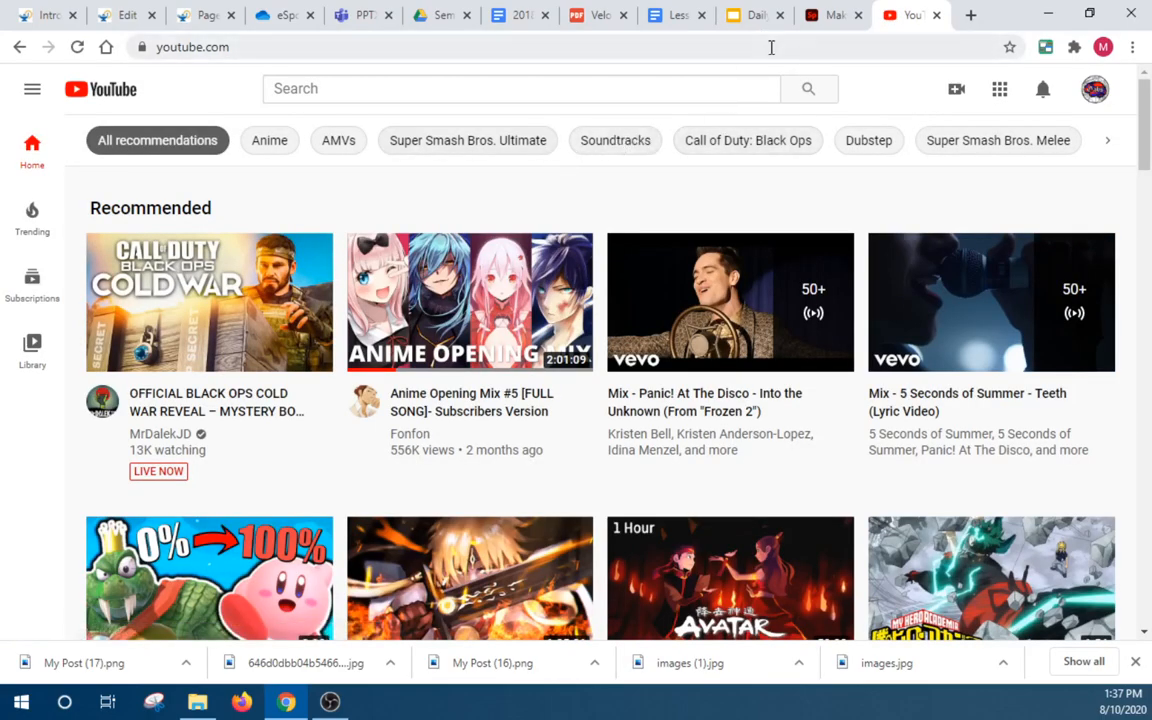
{"action": "left_click", "coordinate": [607, 92]}
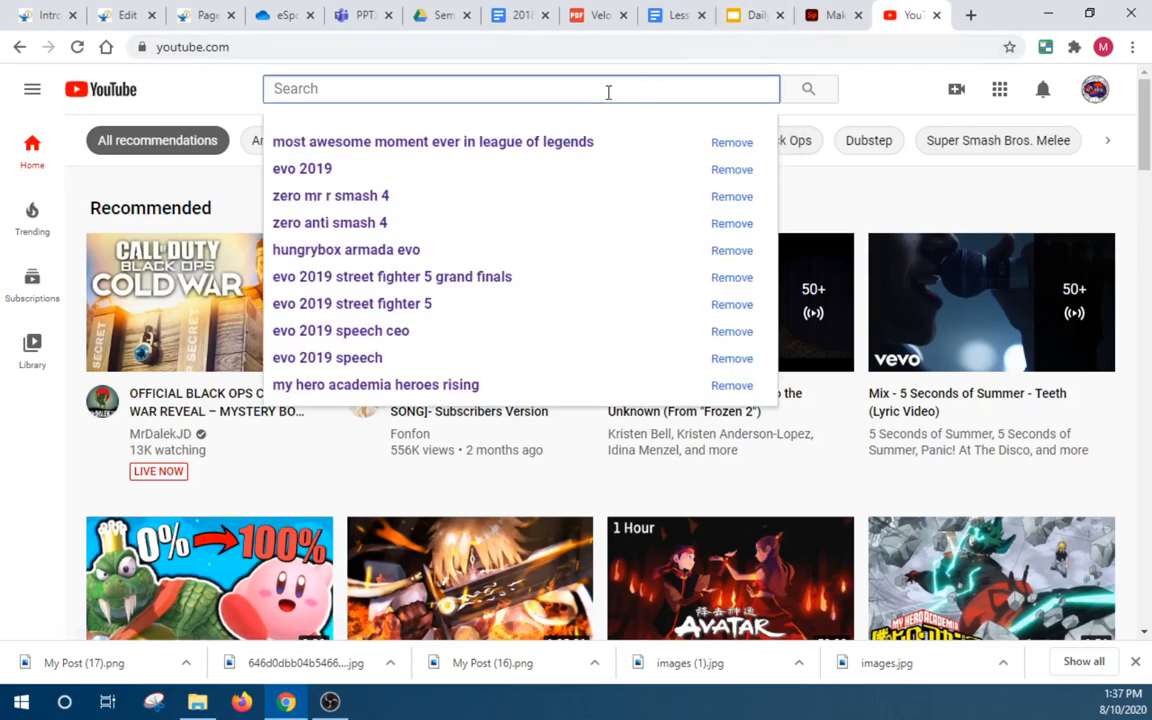
{"action": "type", "text": "acceleration "}
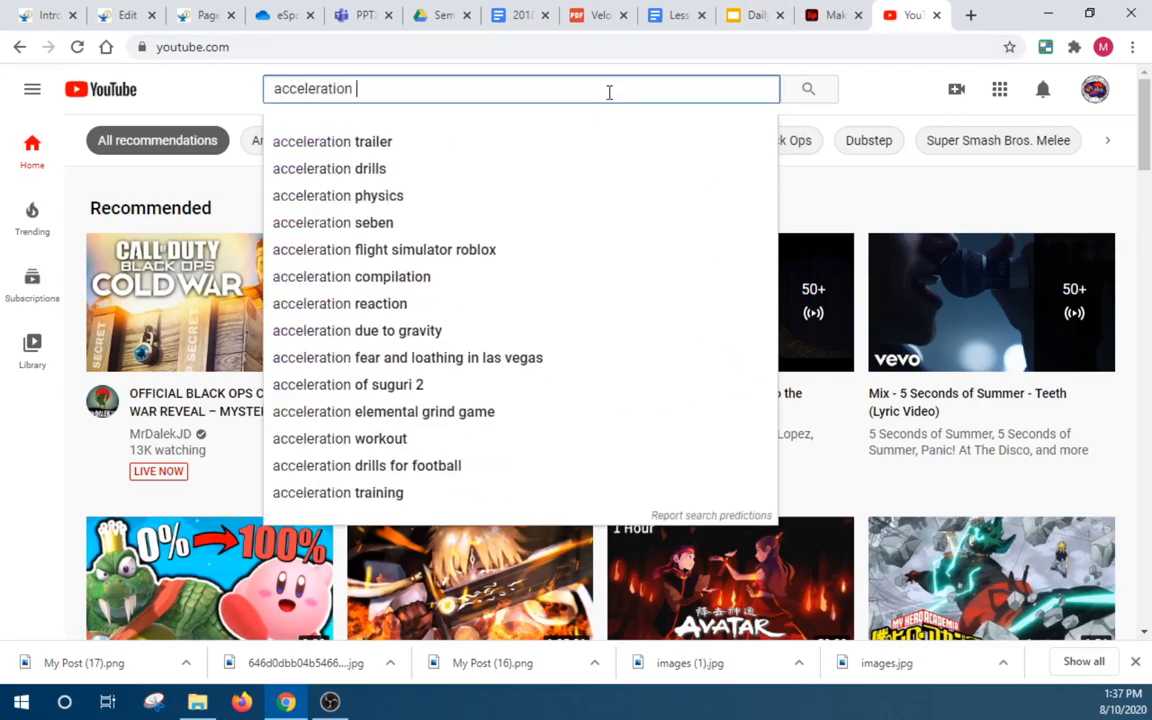
{"action": "type", "text": "intro"}
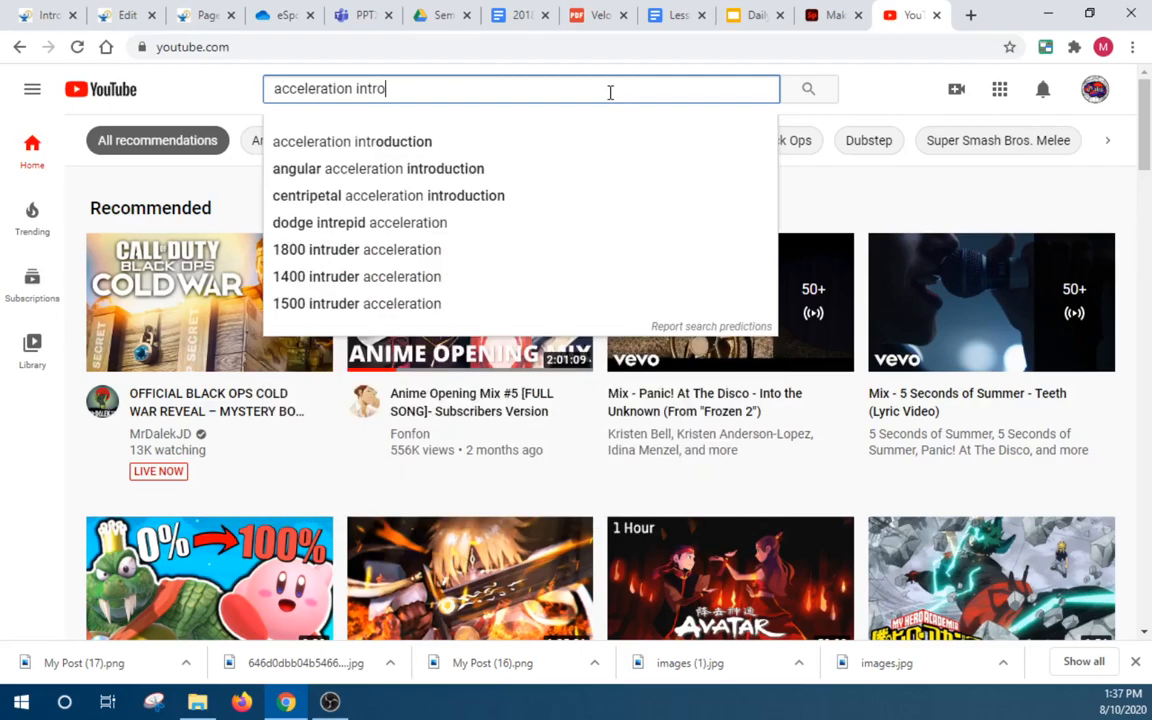
{"action": "key", "text": "Return"}
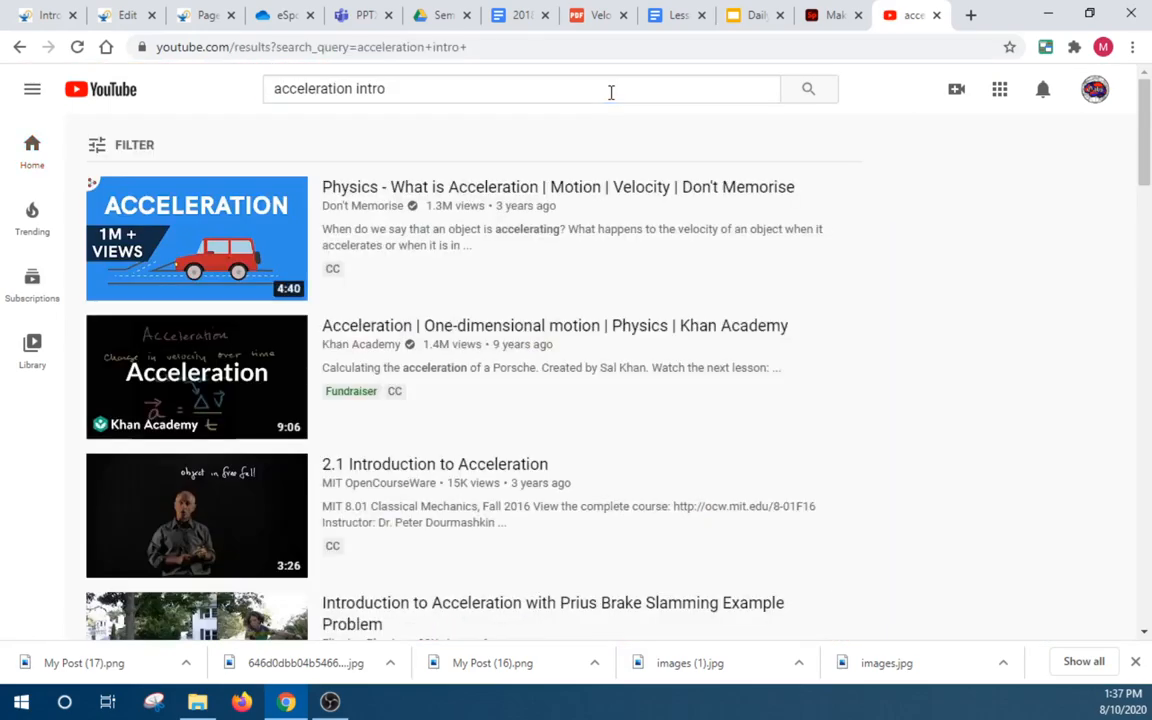
Browse the search results and copy the link address of Khan Academy's "Acceleration | One-dimensional motion" video
{"action": "scroll", "coordinate": [380, 247], "scroll_direction": "down", "scroll_amount": 3}
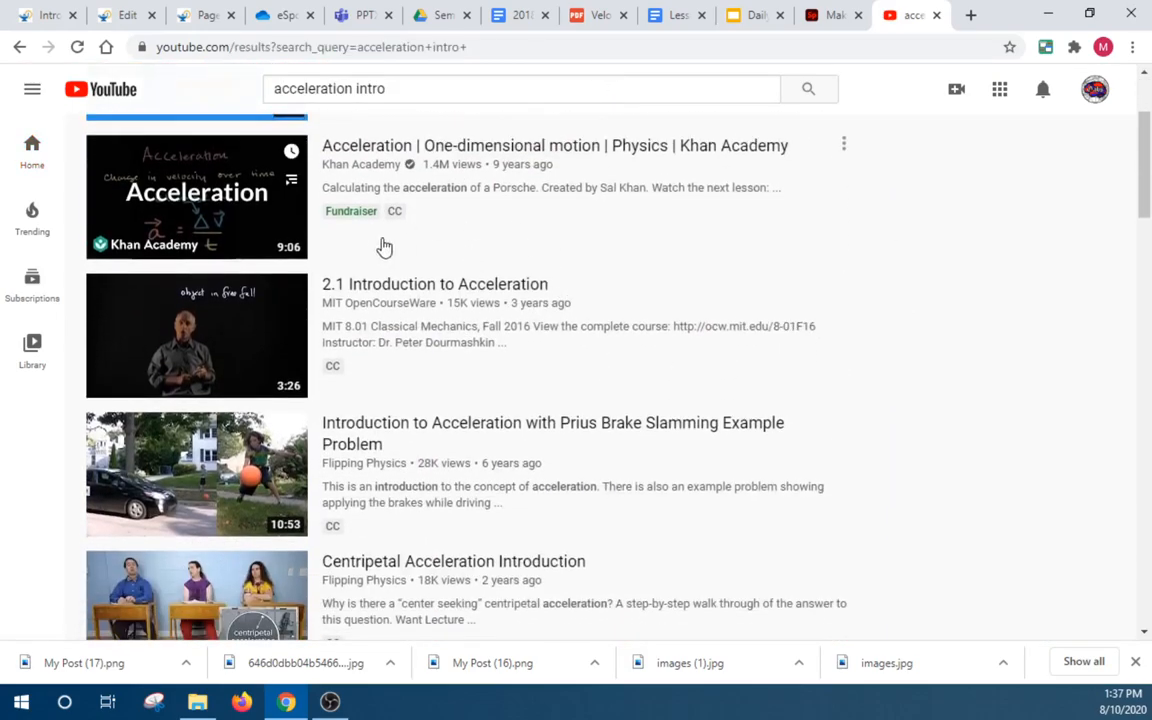
{"action": "scroll", "coordinate": [627, 484], "scroll_direction": "down", "scroll_amount": 1}
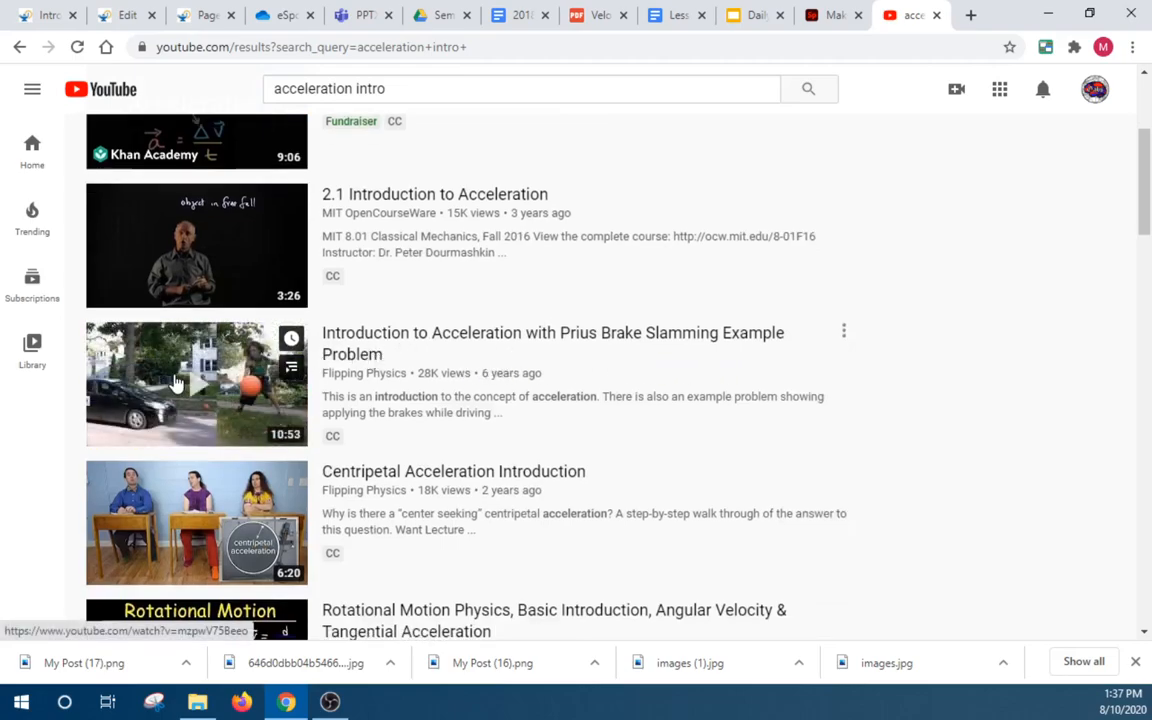
{"action": "scroll", "coordinate": [200, 375], "scroll_direction": "down", "scroll_amount": 1}
{"action": "scroll", "coordinate": [398, 345], "scroll_direction": "up", "scroll_amount": 1}
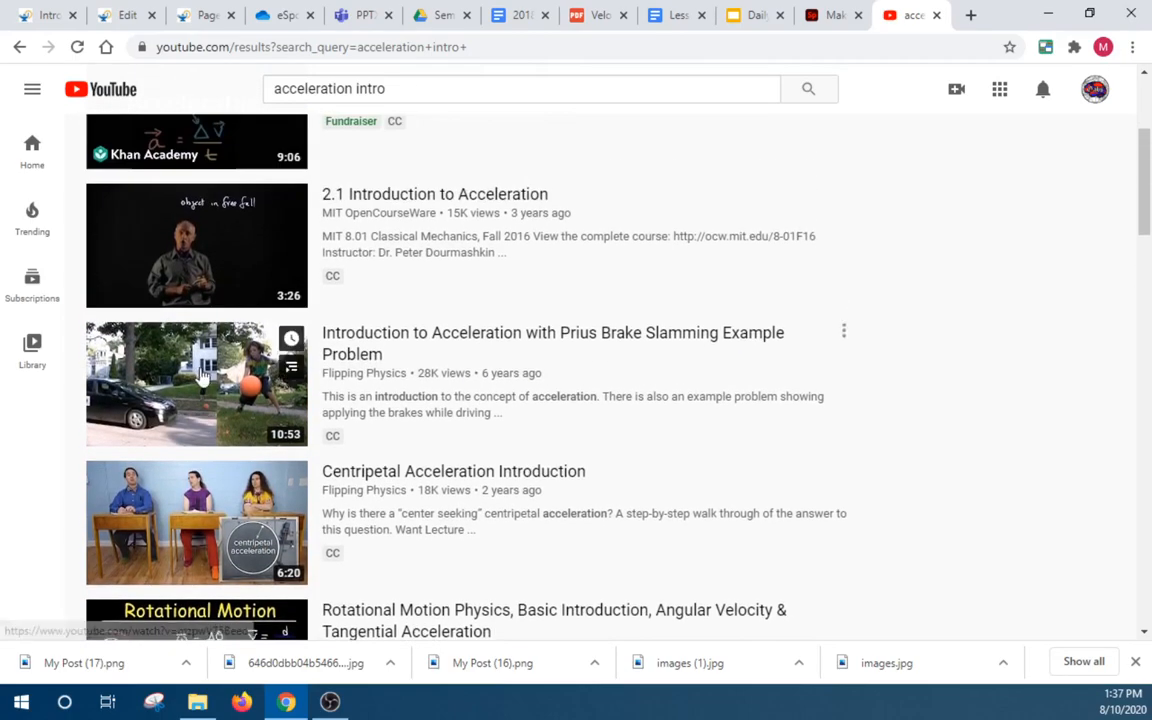
{"action": "right_click", "coordinate": [398, 345]}
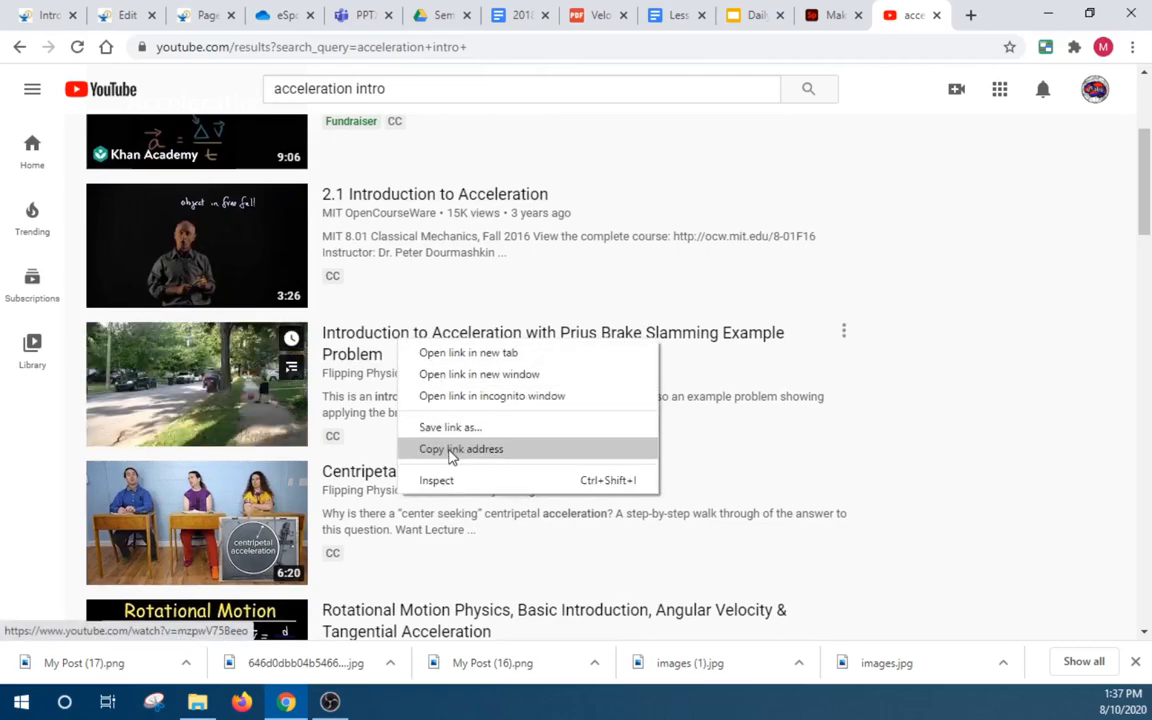
{"action": "scroll", "coordinate": [948, 280], "scroll_direction": "up", "scroll_amount": 1}
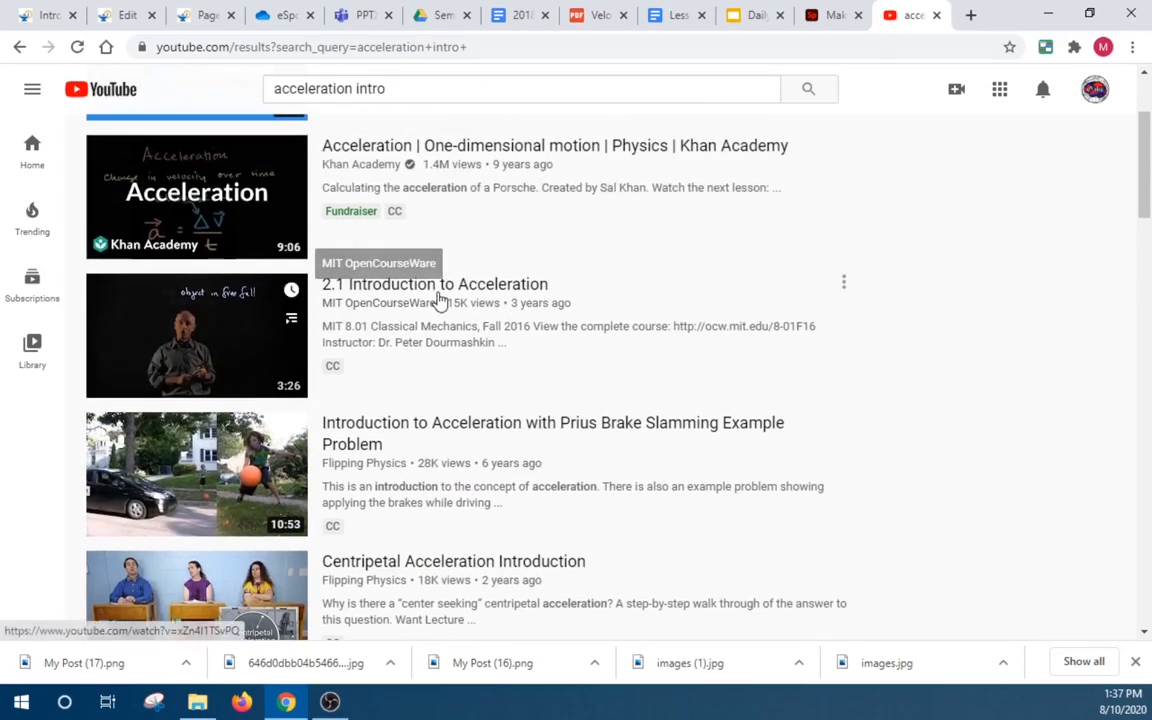
{"action": "scroll", "coordinate": [643, 249], "scroll_direction": "up", "scroll_amount": 2}
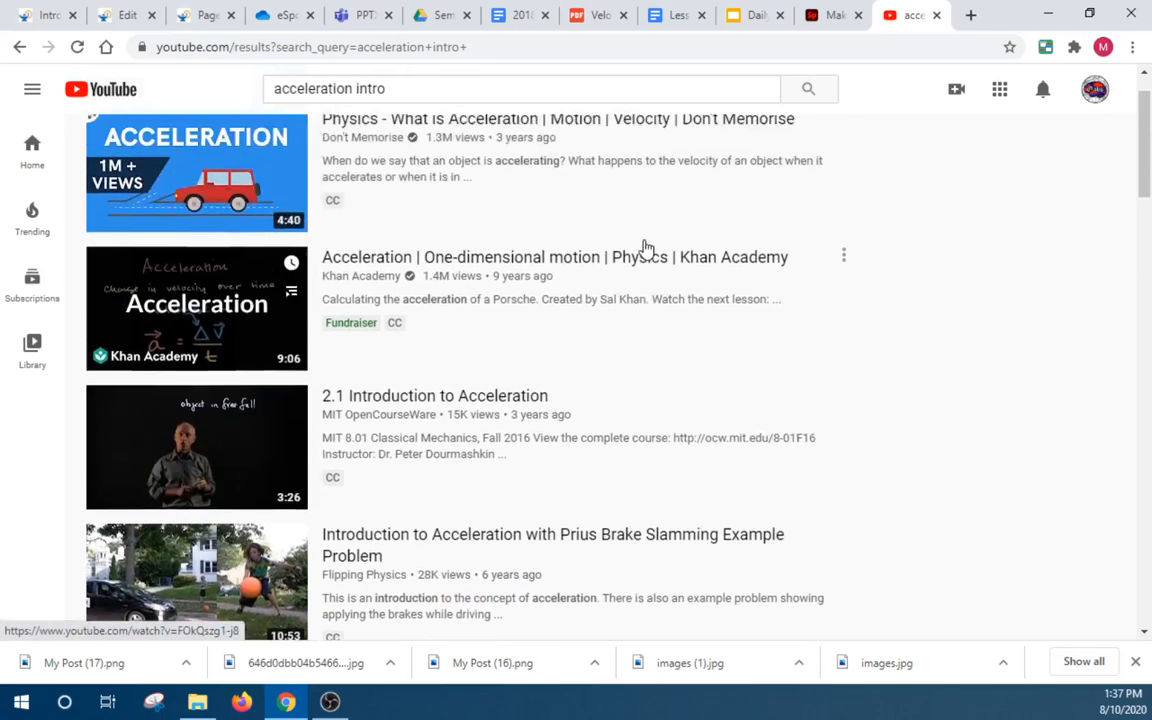
{"action": "right_click", "coordinate": [502, 330]}
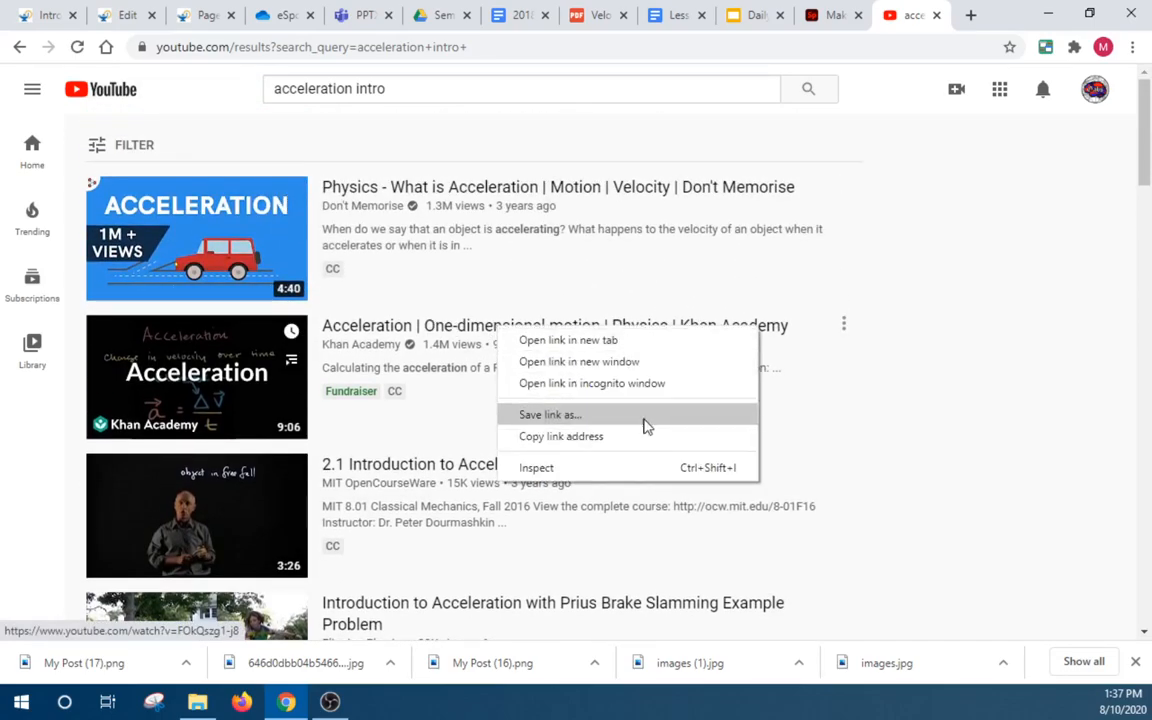
{"action": "key", "text": "Escape"}
{"action": "right_click", "coordinate": [470, 330]}
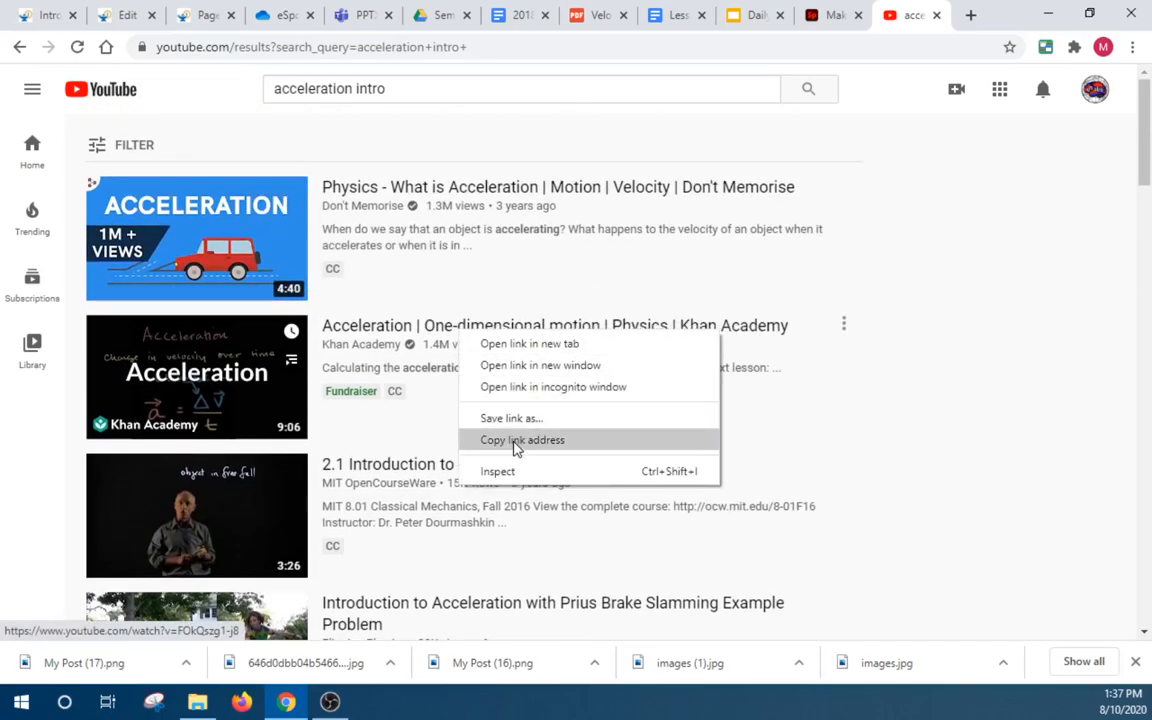
{"action": "left_click", "coordinate": [516, 437]}
Back on the Intro to Acceleration page in Canvas, add the sub-bullet "Khan Academy Unit 1 - Intro" under "Videos used in this lesson"
{"action": "left_click", "coordinate": [36, 15]}
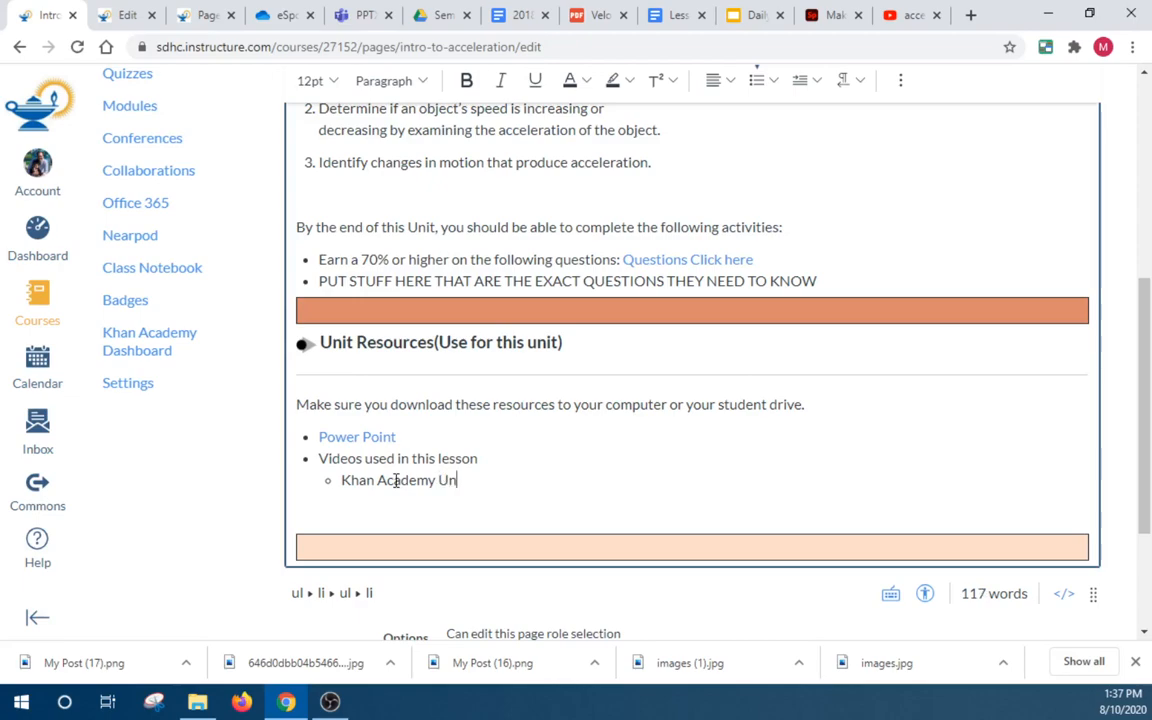
{"action": "type", "text": "it 1 - Intro"}
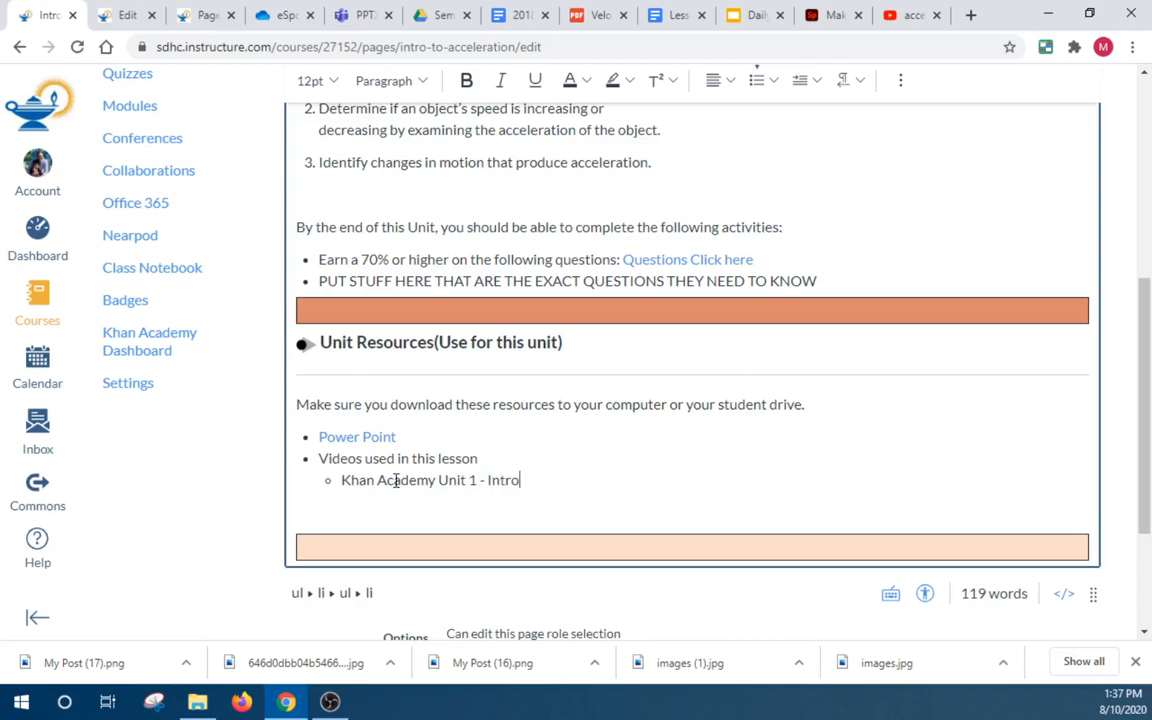
Append "(All of these discuss the same topic, in different ways)" to the "Videos used in this lesson" bullet
{"action": "left_click", "coordinate": [484, 464]}
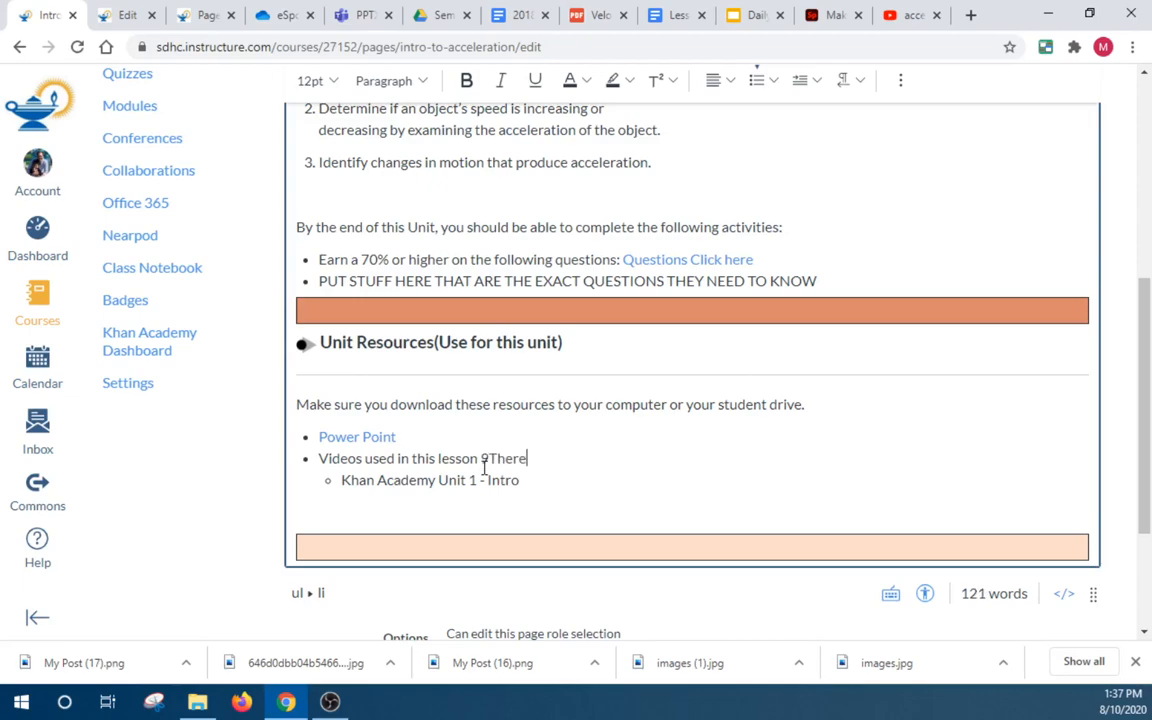
{"action": "type", "text": "(All of these discuss the same topic, in diff"}
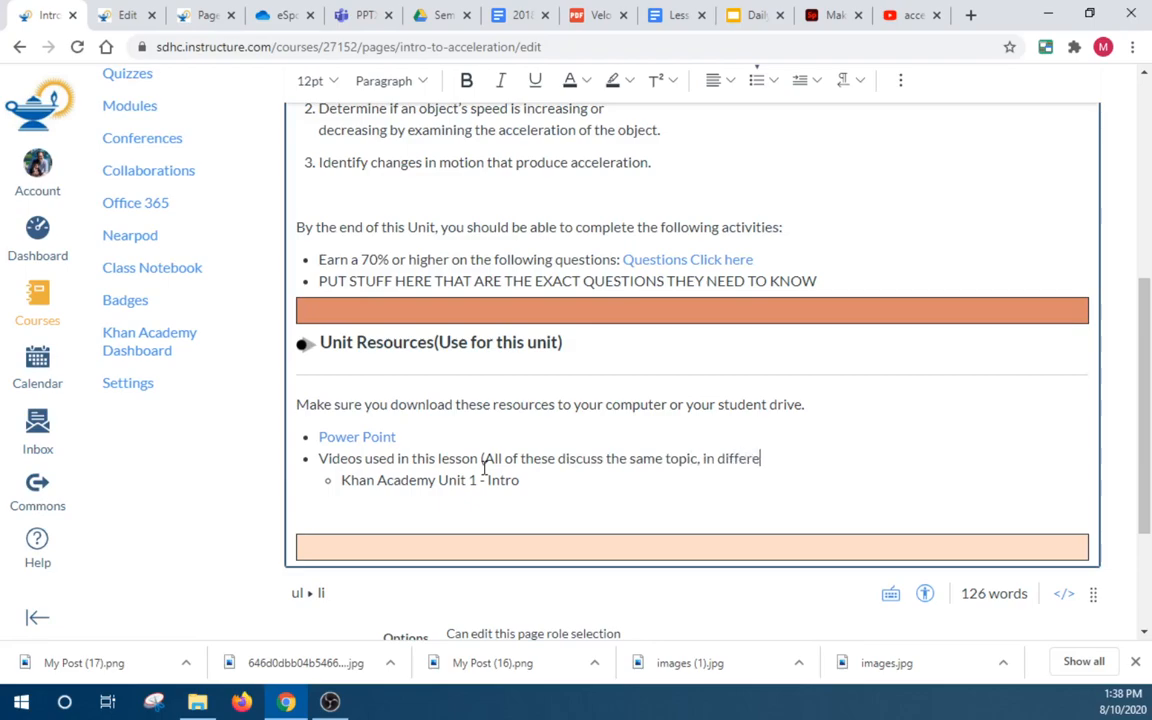
{"action": "type", "text": "ways"}
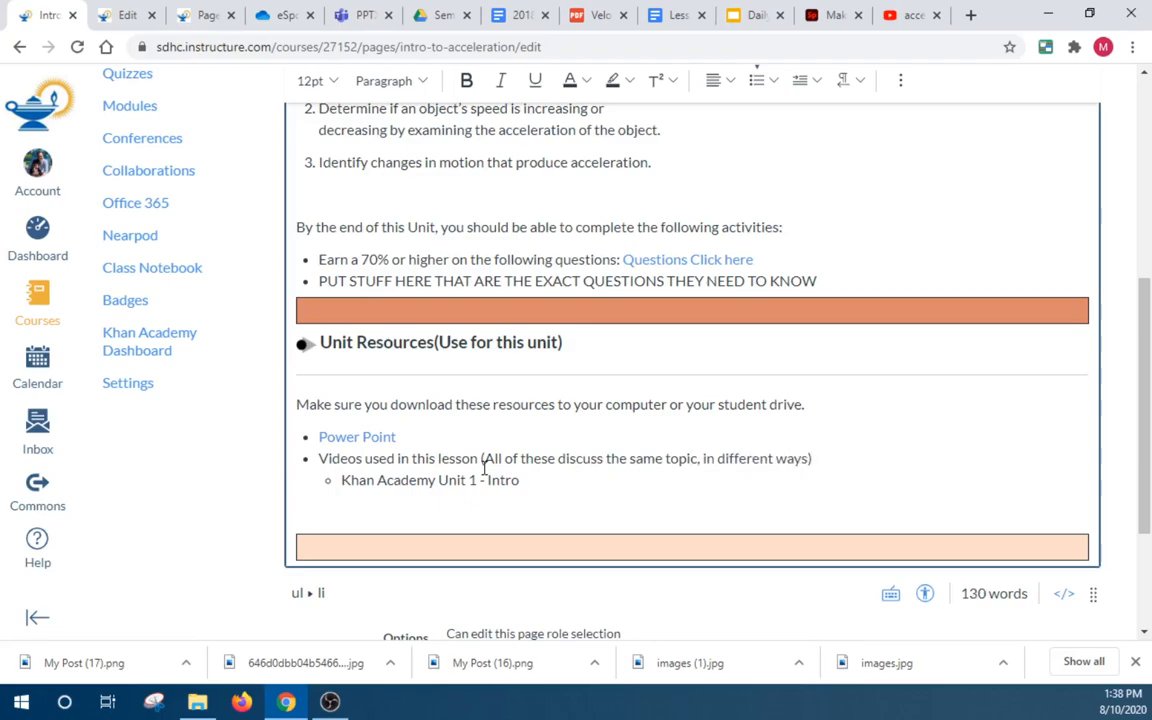
Turn "Khan Academy Unit 1 - Intro" into an external link to the copied video address and start an empty sub-bullet beneath it
{"action": "left_click", "coordinate": [893, 16]}
{"action": "left_click", "coordinate": [58, 16]}
{"action": "left_click_drag", "start_coordinate": [520, 481], "coordinate": [343, 483]}
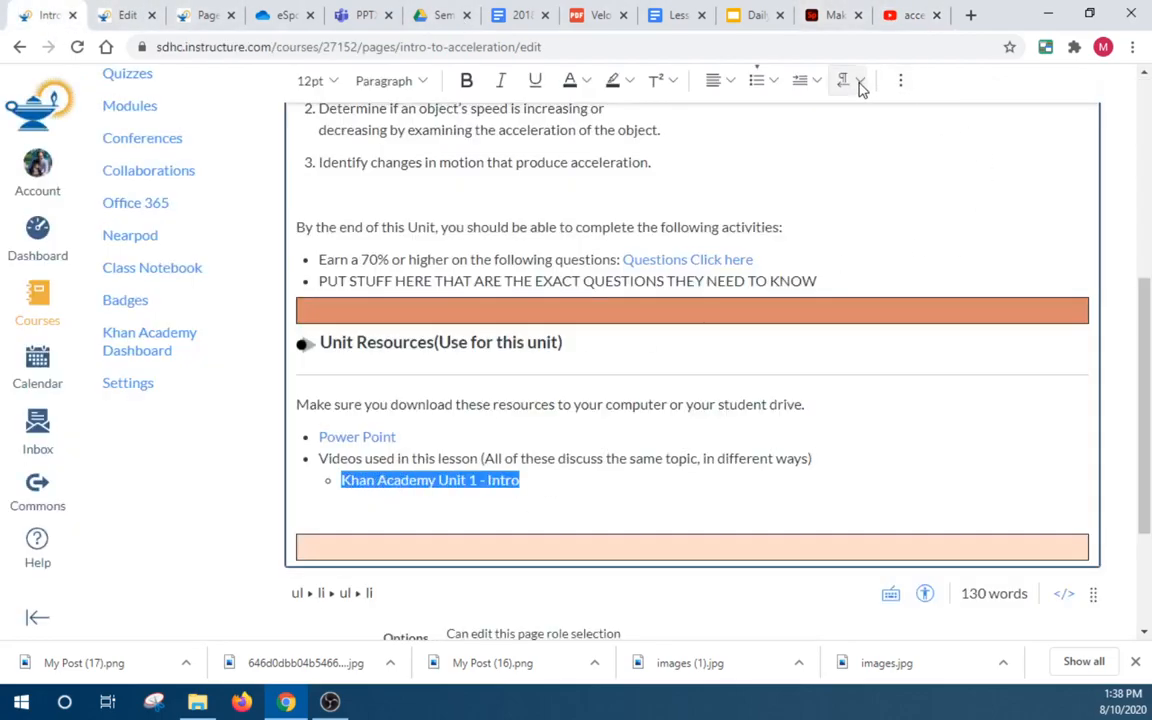
{"action": "left_click", "coordinate": [900, 80]}
{"action": "left_click", "coordinate": [594, 113]}
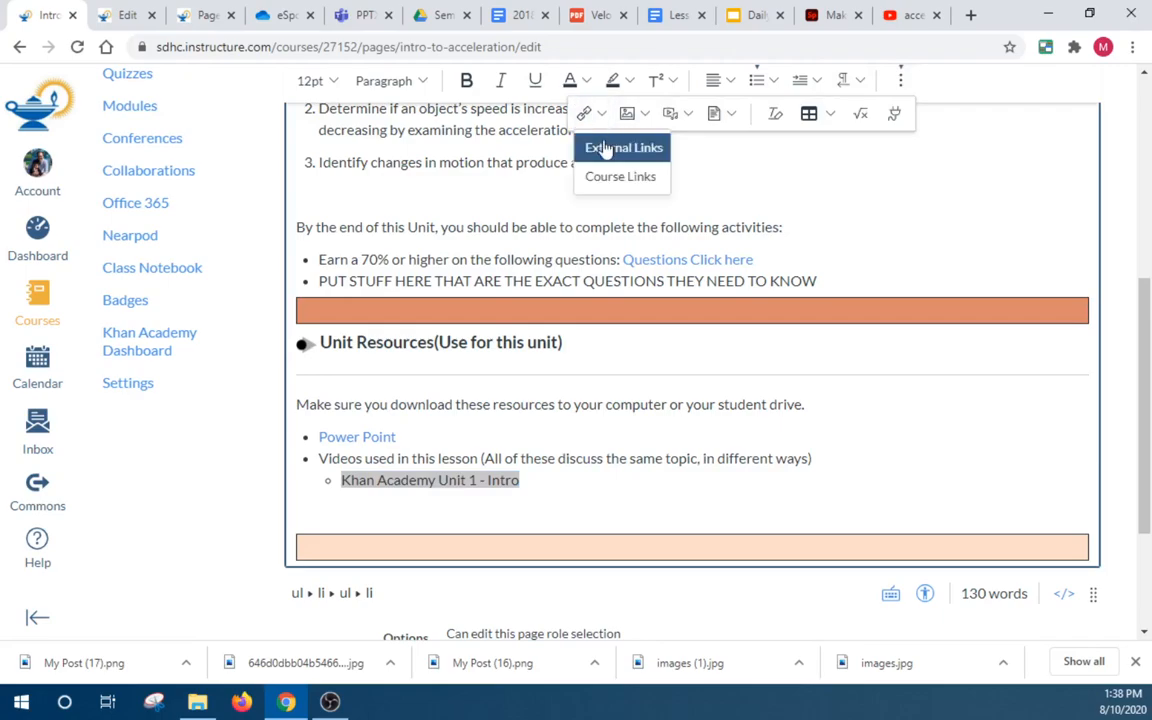
{"action": "left_click", "coordinate": [605, 150]}
{"action": "left_click", "coordinate": [661, 405]}
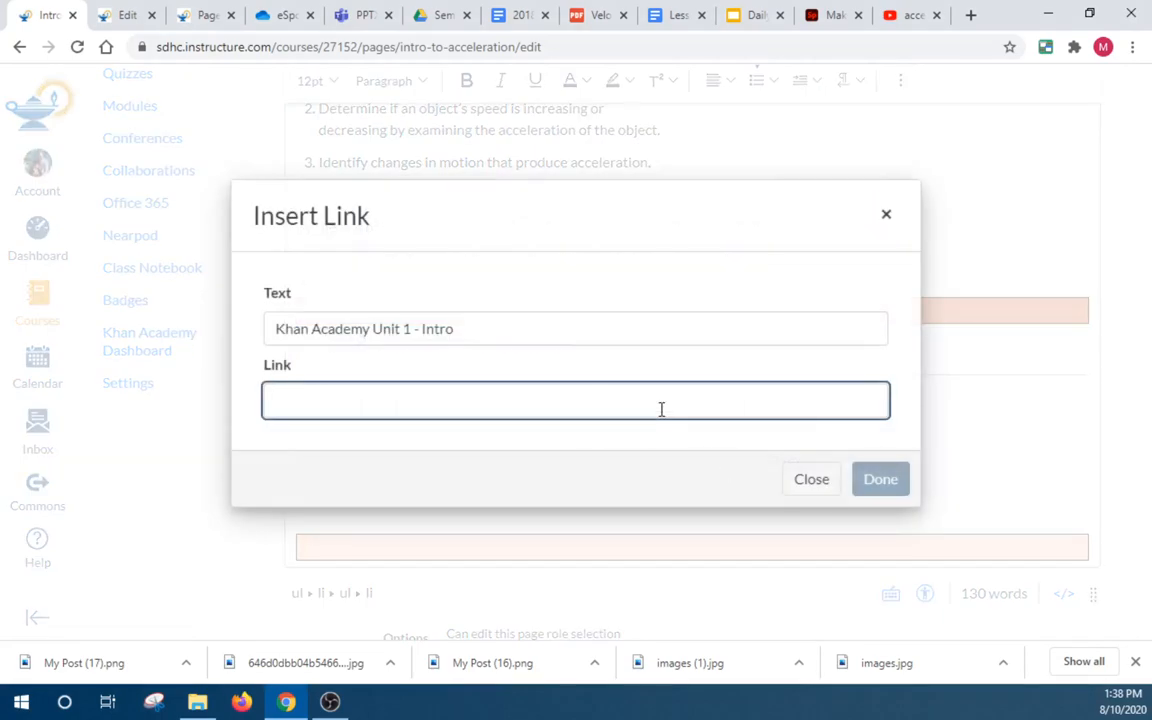
{"action": "key", "text": "ctrl+v"}
{"action": "left_click", "coordinate": [880, 481]}
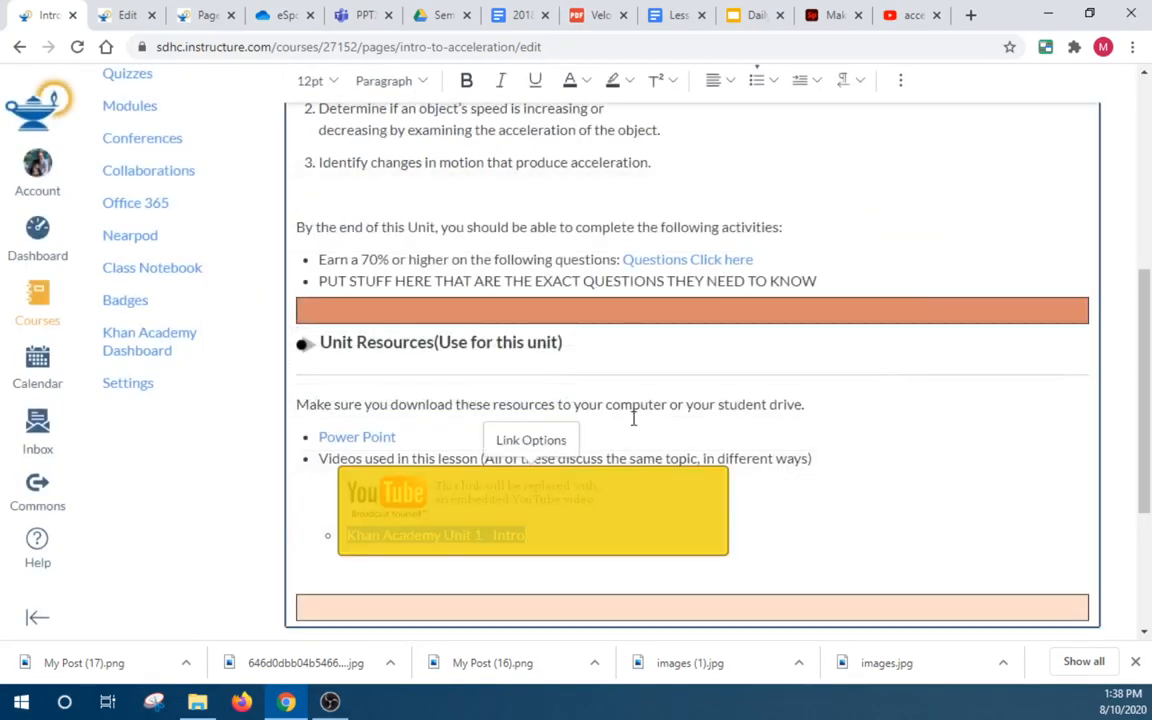
{"action": "left_click", "coordinate": [836, 537]}
{"action": "key", "text": "Return"}
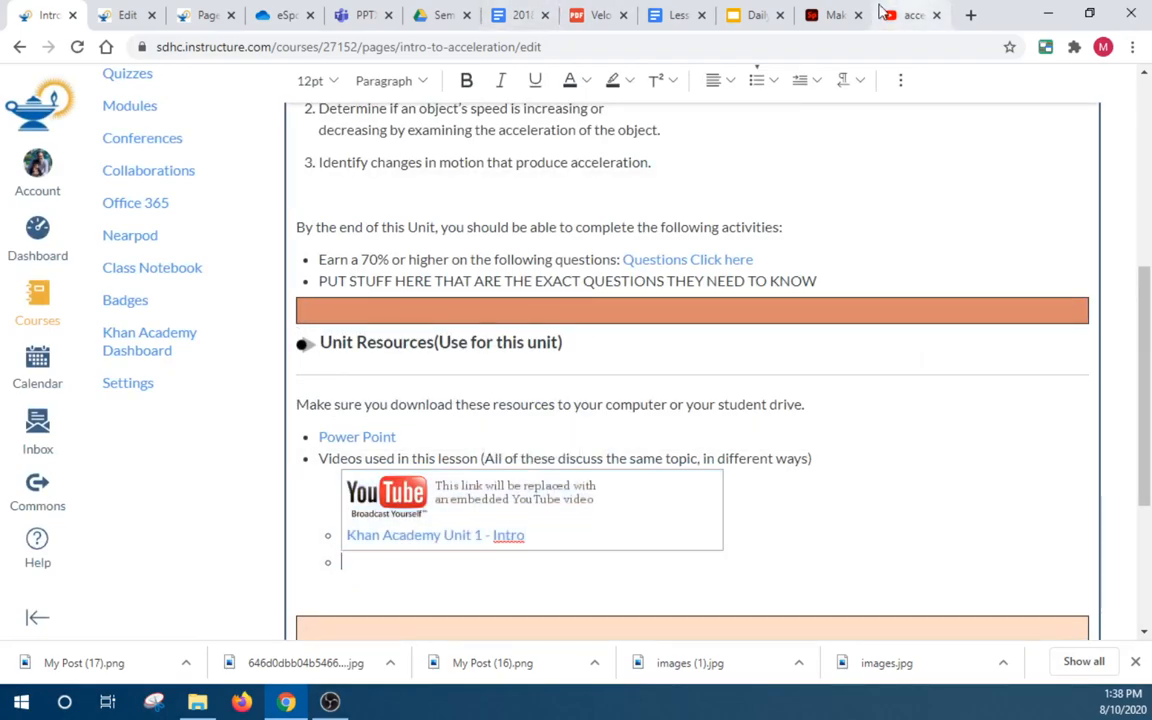
Switch to the YouTube results and copy the link address of Flipping Physics' "Introduction to Acceleration with Prius Brake Slamming Example Problem" video
{"action": "left_click", "coordinate": [835, 15]}
{"action": "left_click", "coordinate": [903, 16]}
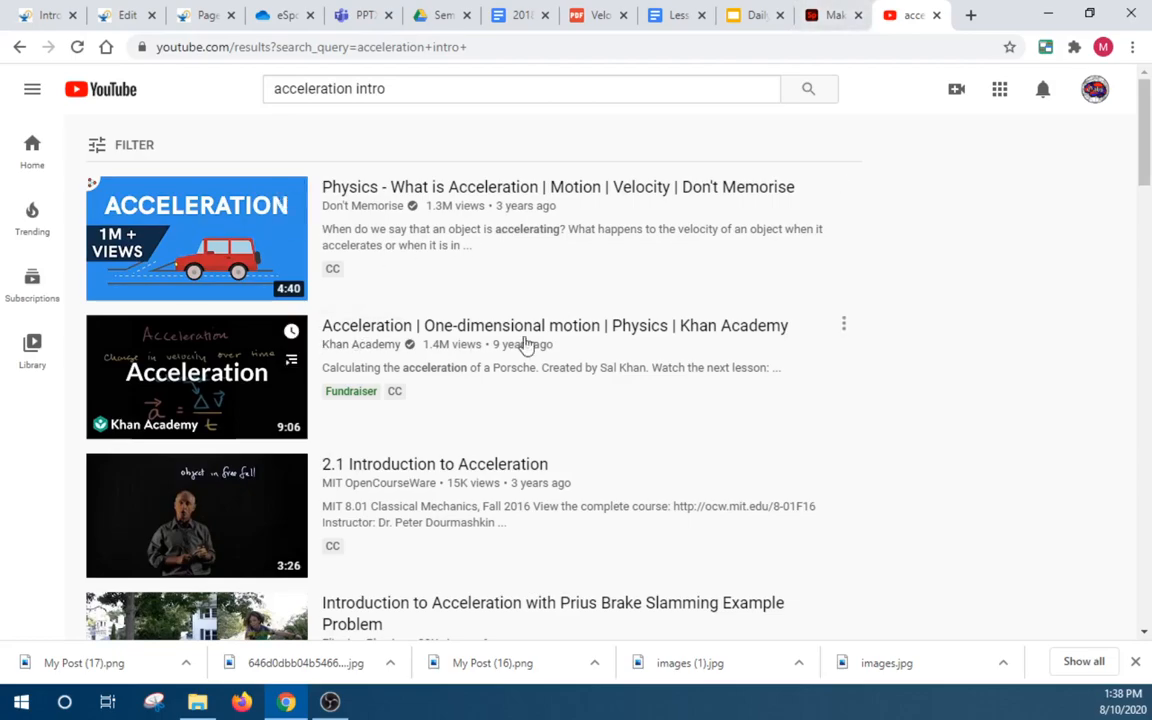
{"action": "scroll", "coordinate": [527, 340], "scroll_direction": "down", "scroll_amount": 4}
{"action": "right_click", "coordinate": [433, 257]}
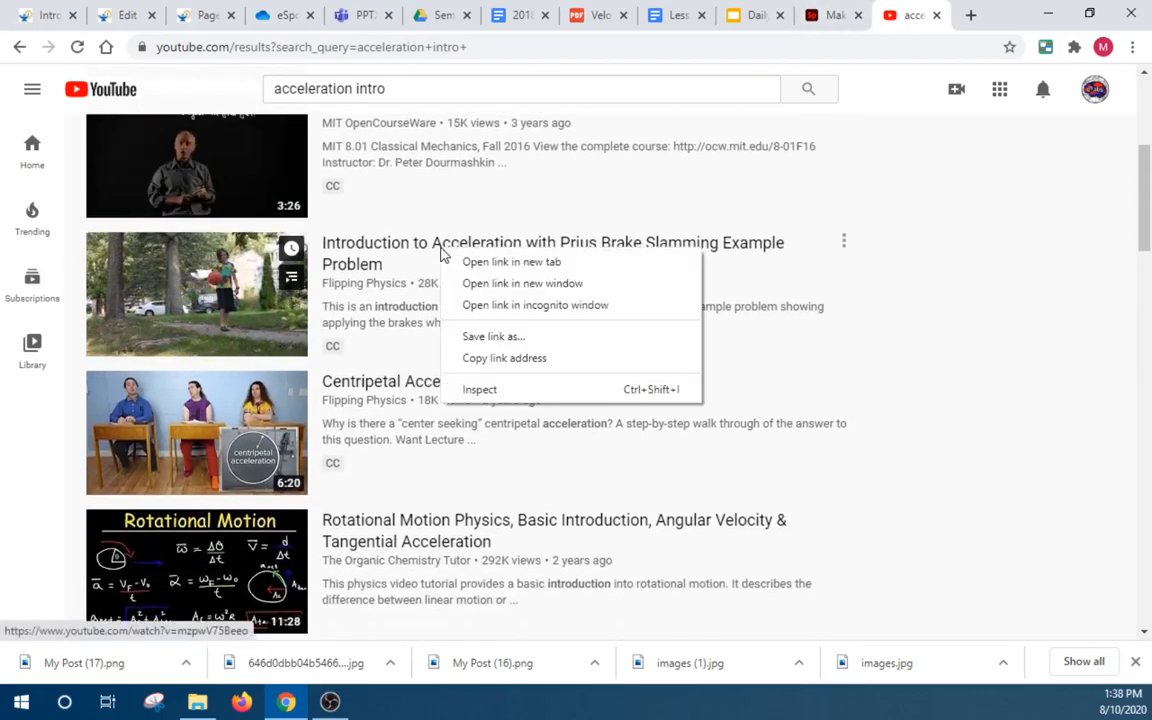
{"action": "left_click", "coordinate": [530, 360]}
Back on the Intro to Acceleration page, add the sub-bullet "Flippin Physics" and link it to the copied video address
{"action": "left_click", "coordinate": [62, 9]}
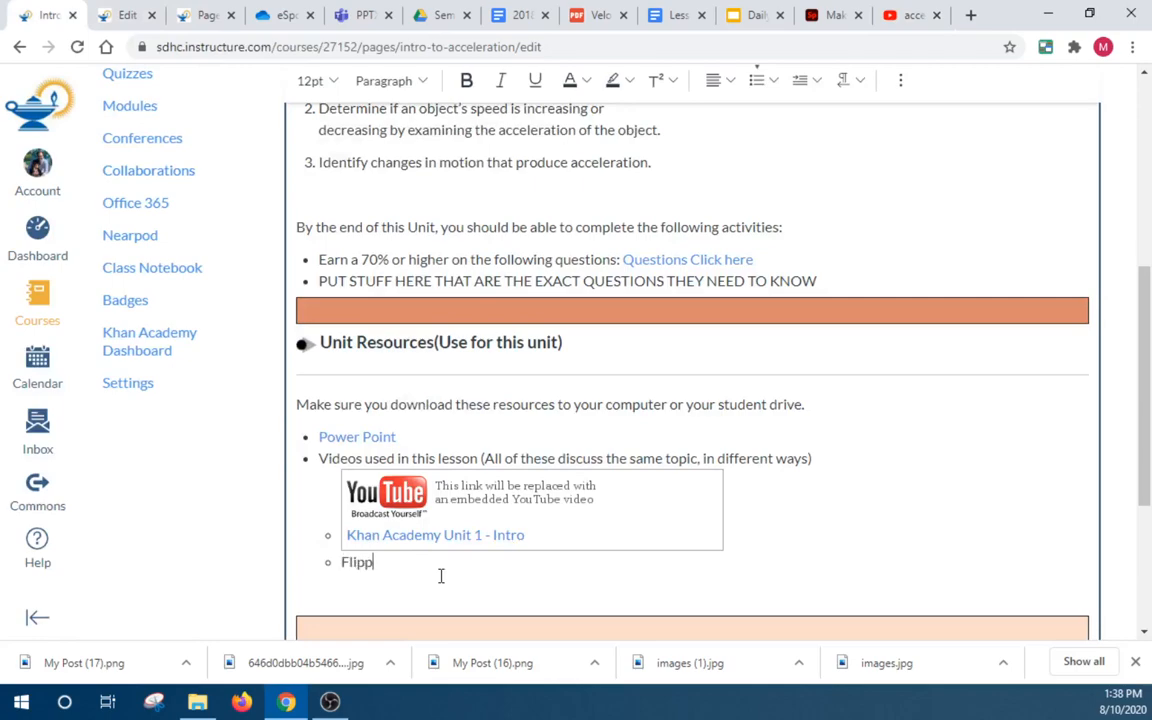
{"action": "type", "text": "in Physics"}
{"action": "left_click_drag", "start_coordinate": [445, 566], "coordinate": [349, 568]}
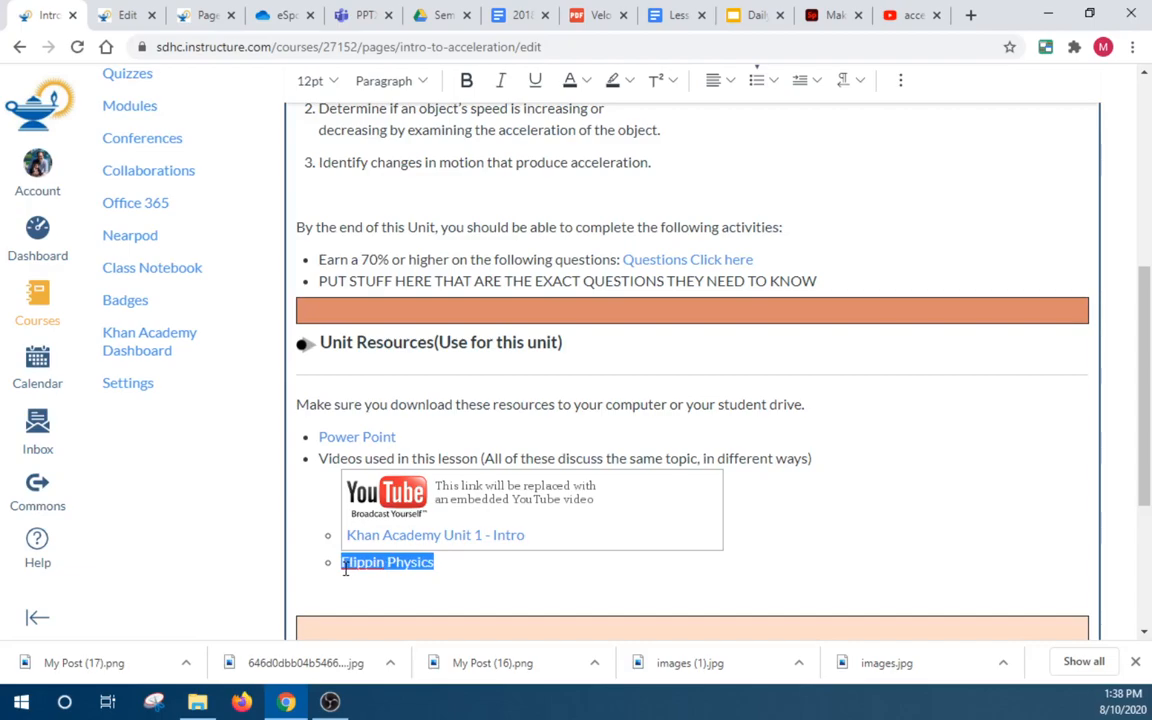
{"action": "key", "text": "ctrl+k"}
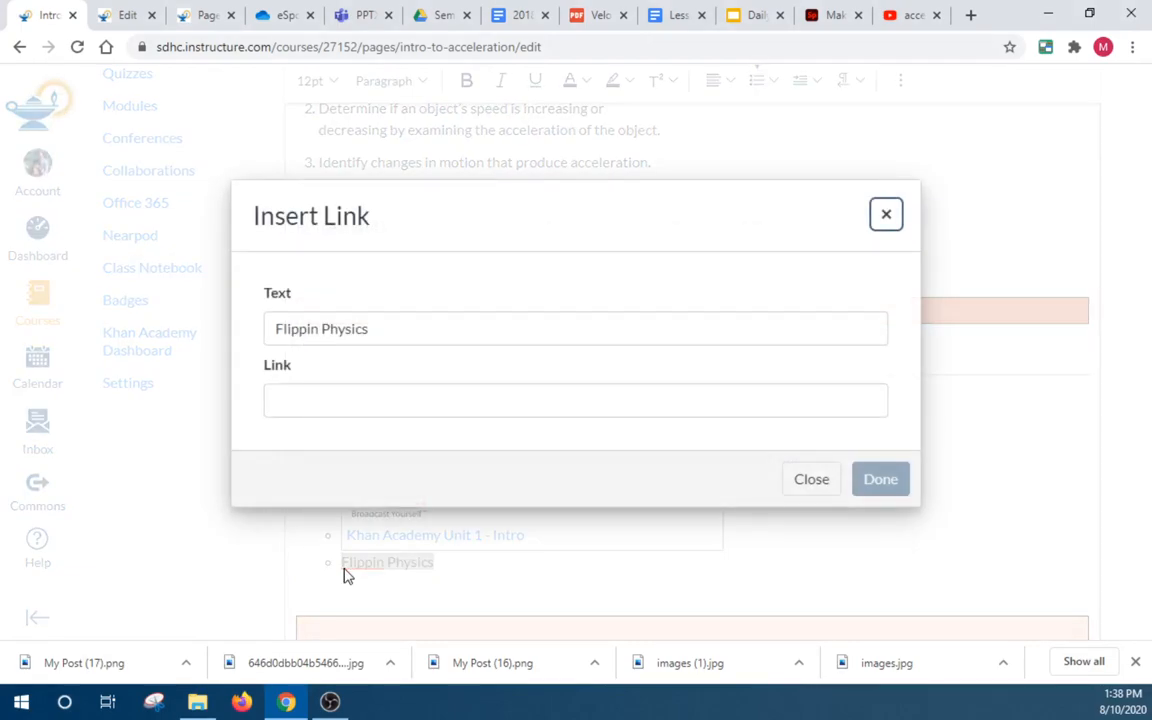
{"action": "left_click", "coordinate": [440, 401]}
{"action": "key", "text": "ctrl+v"}
{"action": "left_click", "coordinate": [885, 483]}
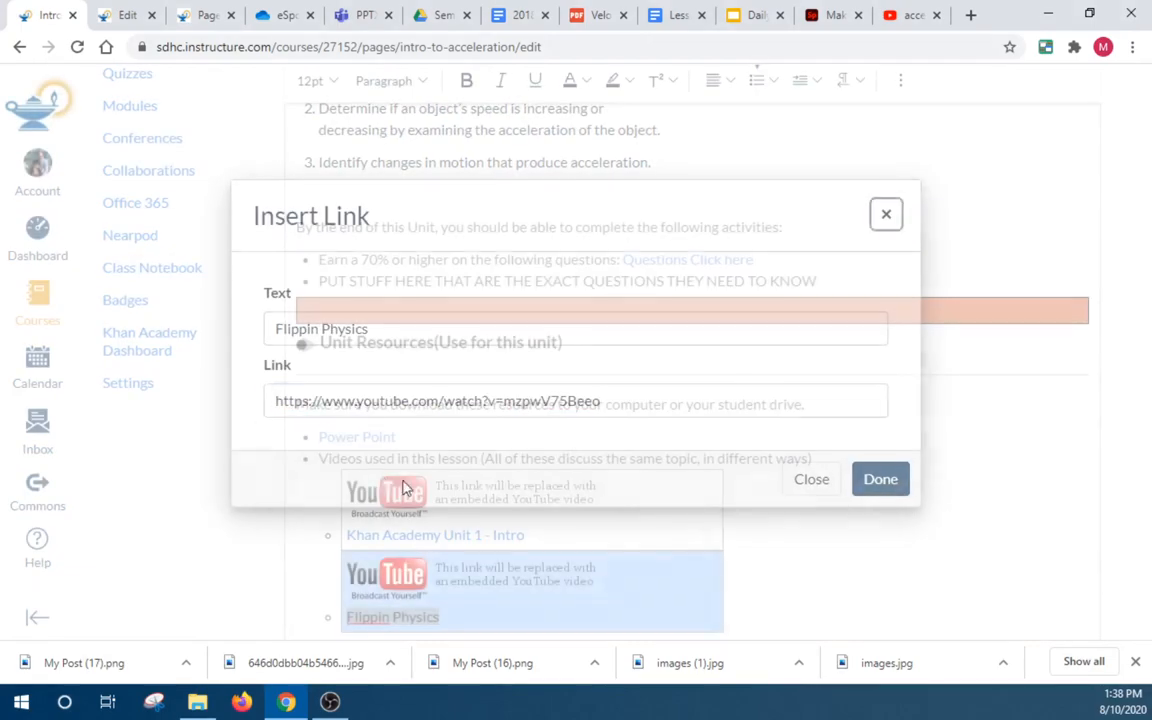
Append "- SWBAT" to the "Unit - Acceleration | Lesson #1" heading and save the Intro to Acceleration page
{"action": "scroll", "coordinate": [1054, 468], "scroll_direction": "down", "scroll_amount": 3}
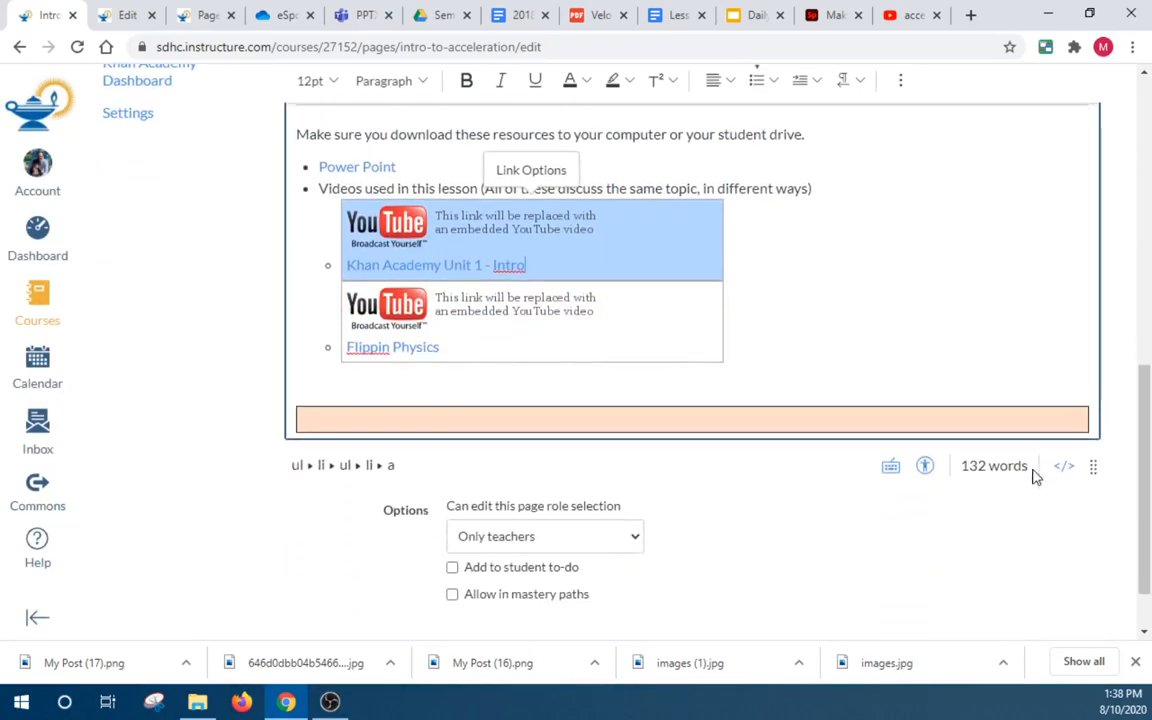
{"action": "scroll", "coordinate": [997, 437], "scroll_direction": "up", "scroll_amount": 8}
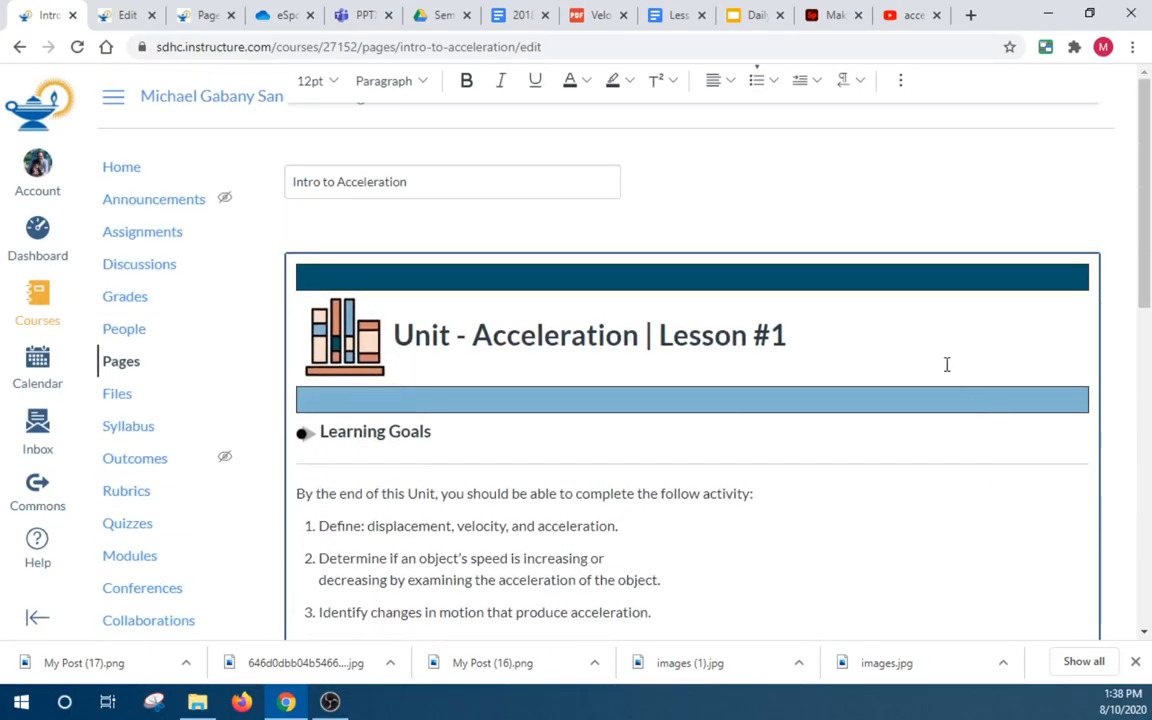
{"action": "left_click", "coordinate": [821, 334]}
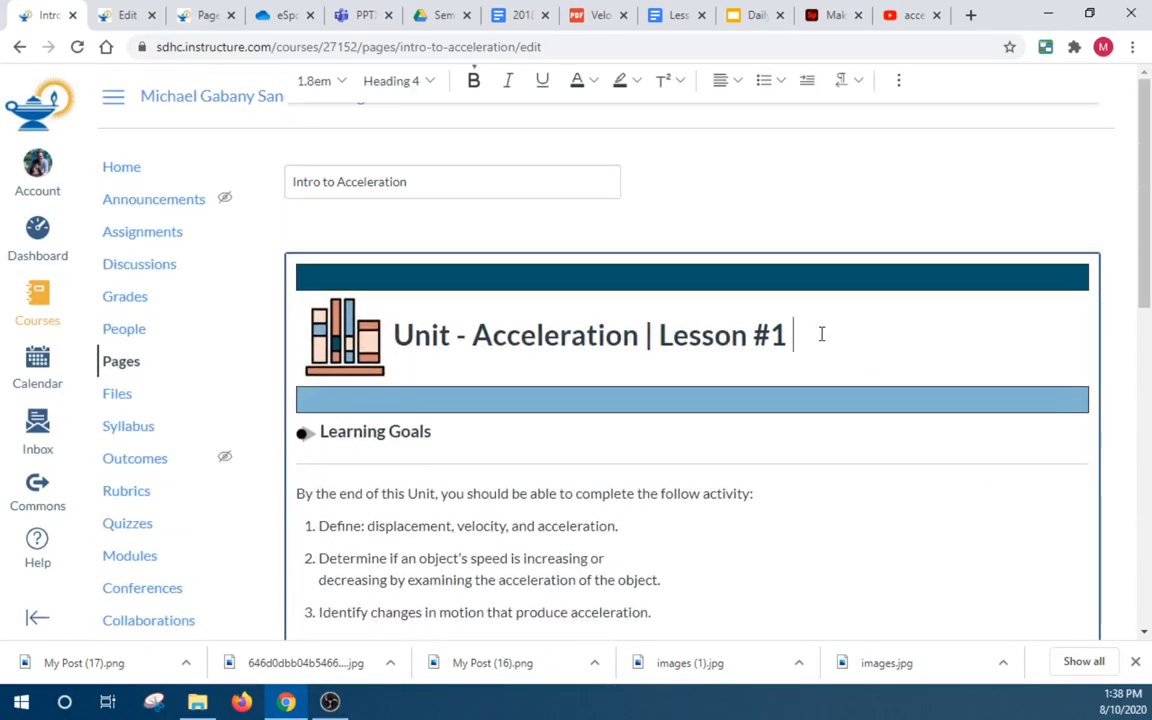
{"action": "type", "text": "- SWBATY"}
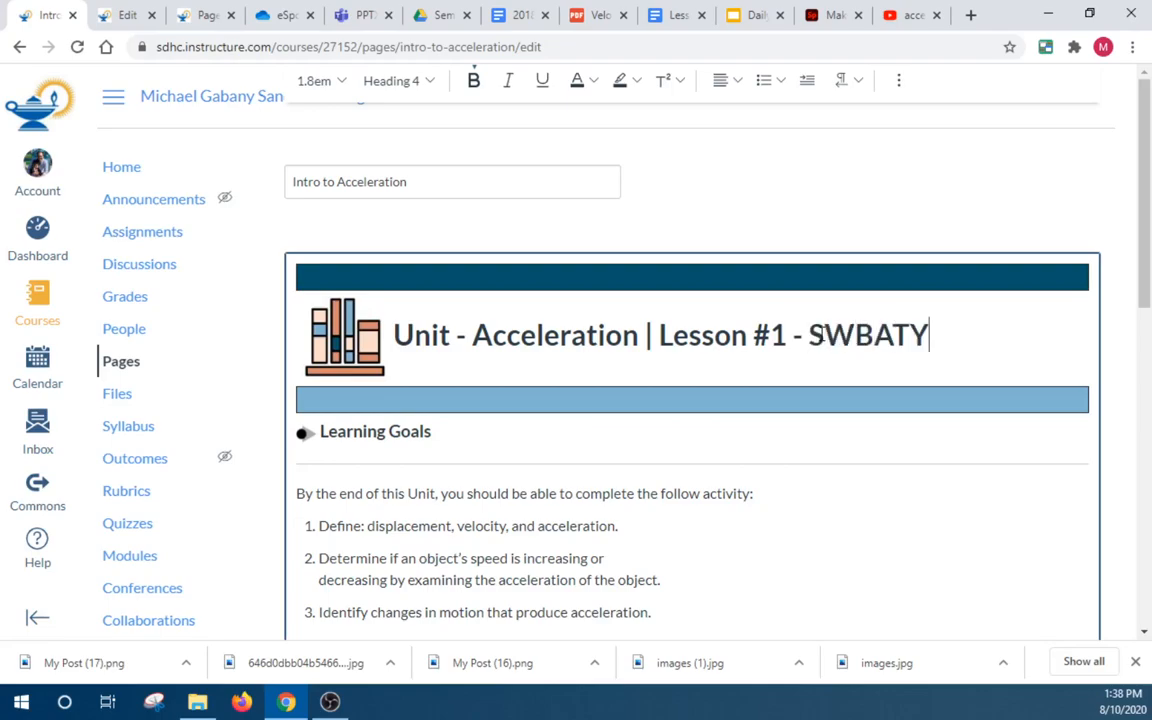
{"action": "scroll", "coordinate": [1100, 206], "scroll_direction": "down", "scroll_amount": 10}
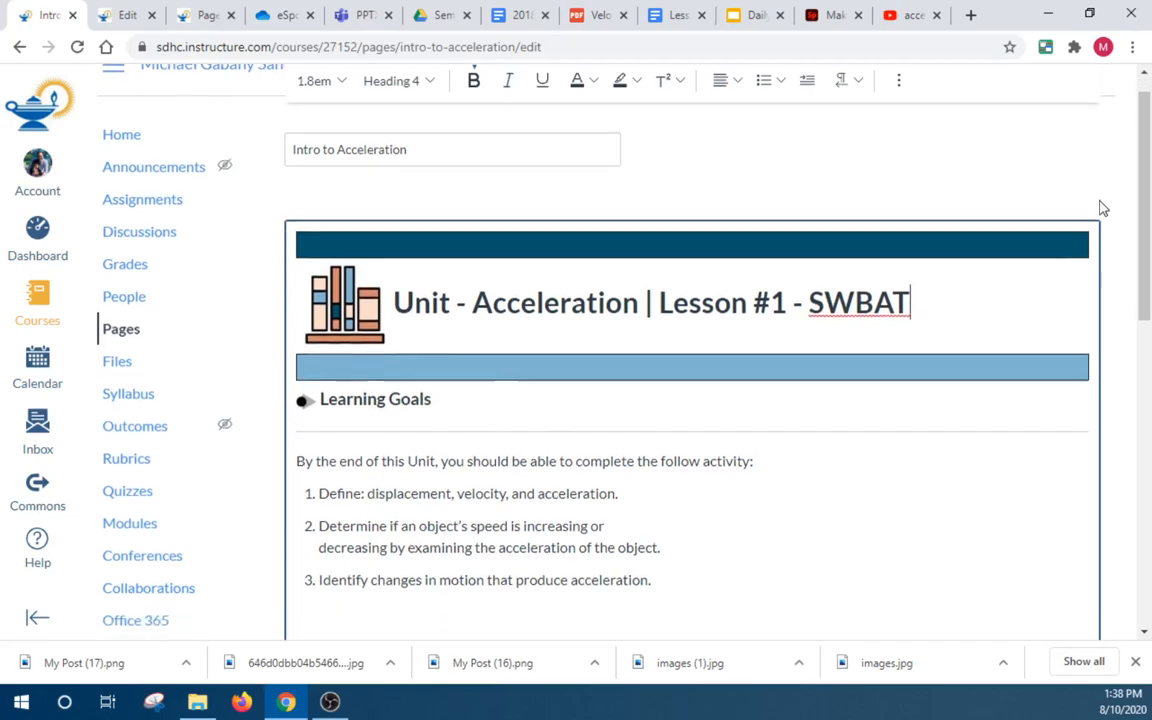
{"action": "left_click", "coordinate": [1077, 593]}
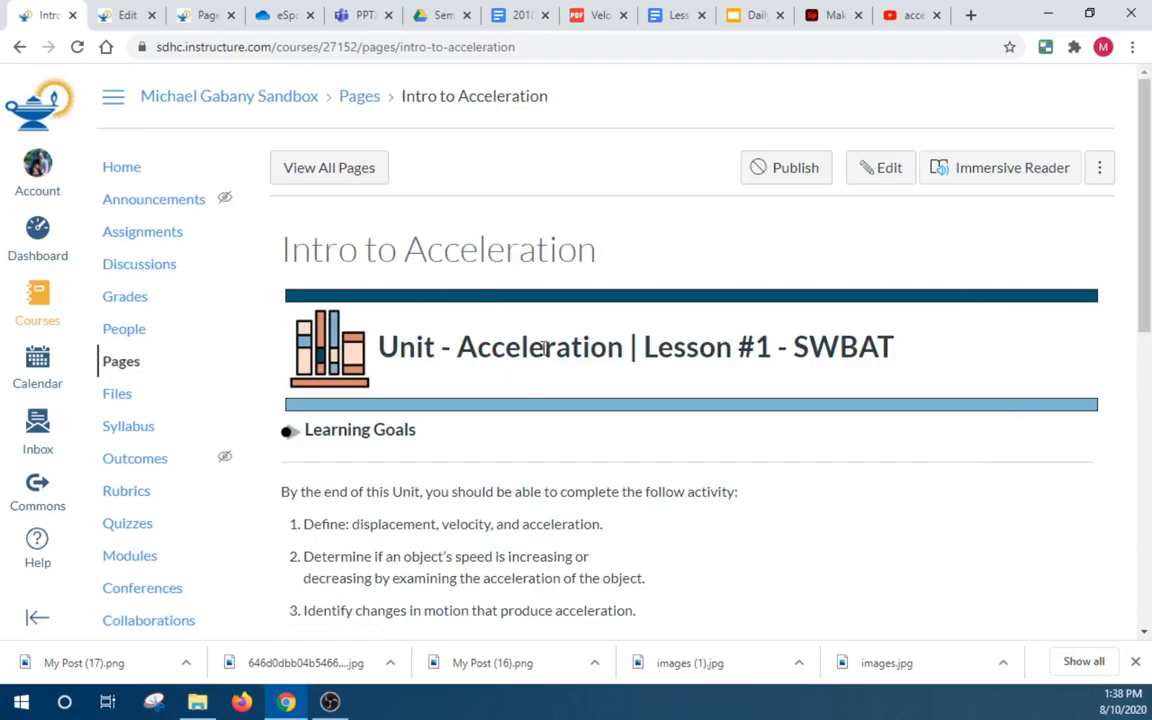
Review the saved Intro to Acceleration page, from the heading and learning goals through the unit resources and embedded videos
{"action": "scroll", "coordinate": [432, 332], "scroll_direction": "down", "scroll_amount": 3}
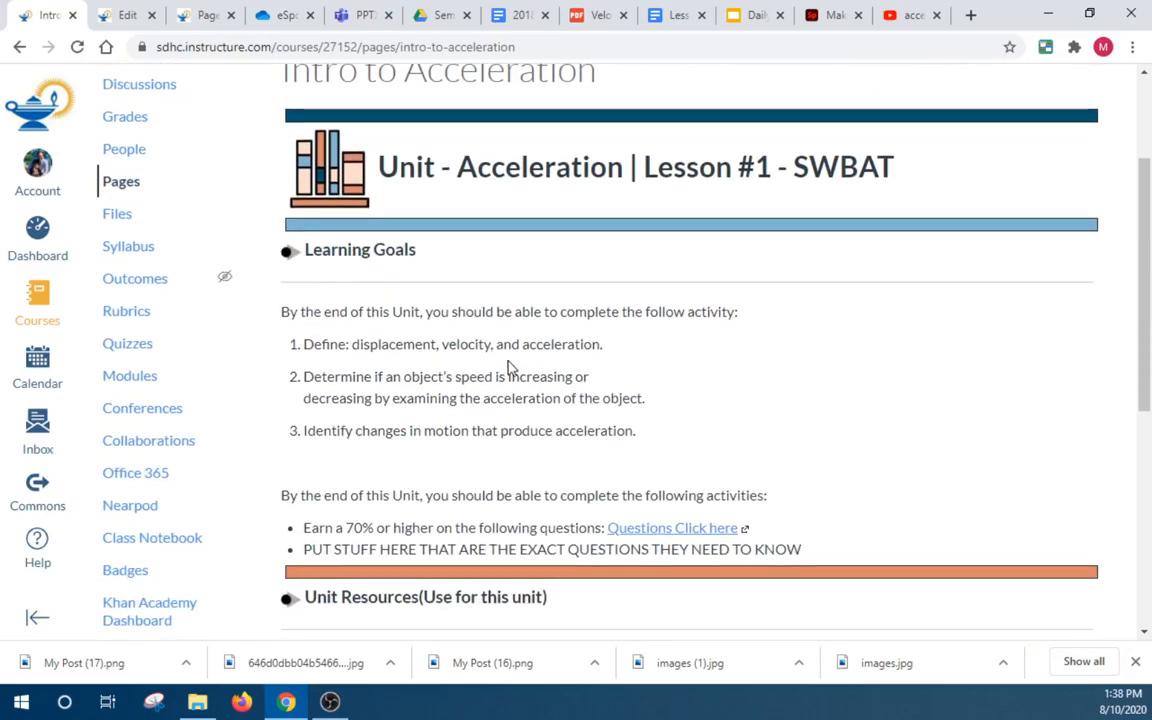
{"action": "scroll", "coordinate": [508, 368], "scroll_direction": "down", "scroll_amount": 2}
{"action": "scroll", "coordinate": [375, 380], "scroll_direction": "down", "scroll_amount": 4}
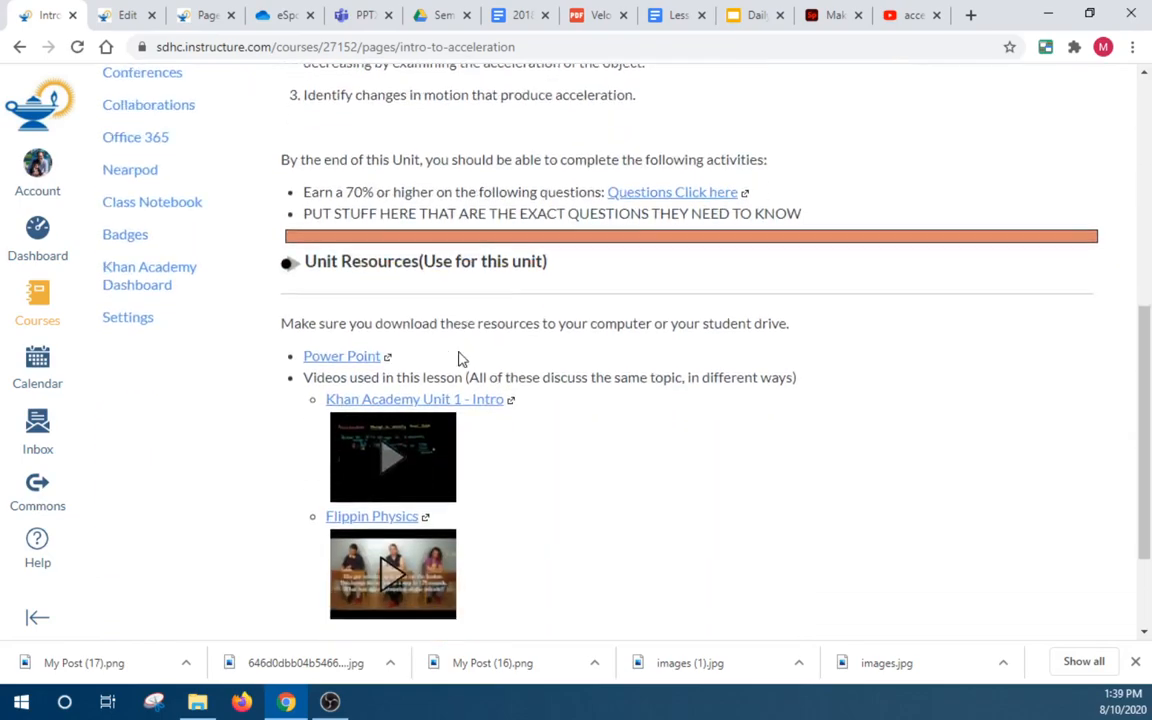
{"action": "scroll", "coordinate": [460, 358], "scroll_direction": "down", "scroll_amount": 2}
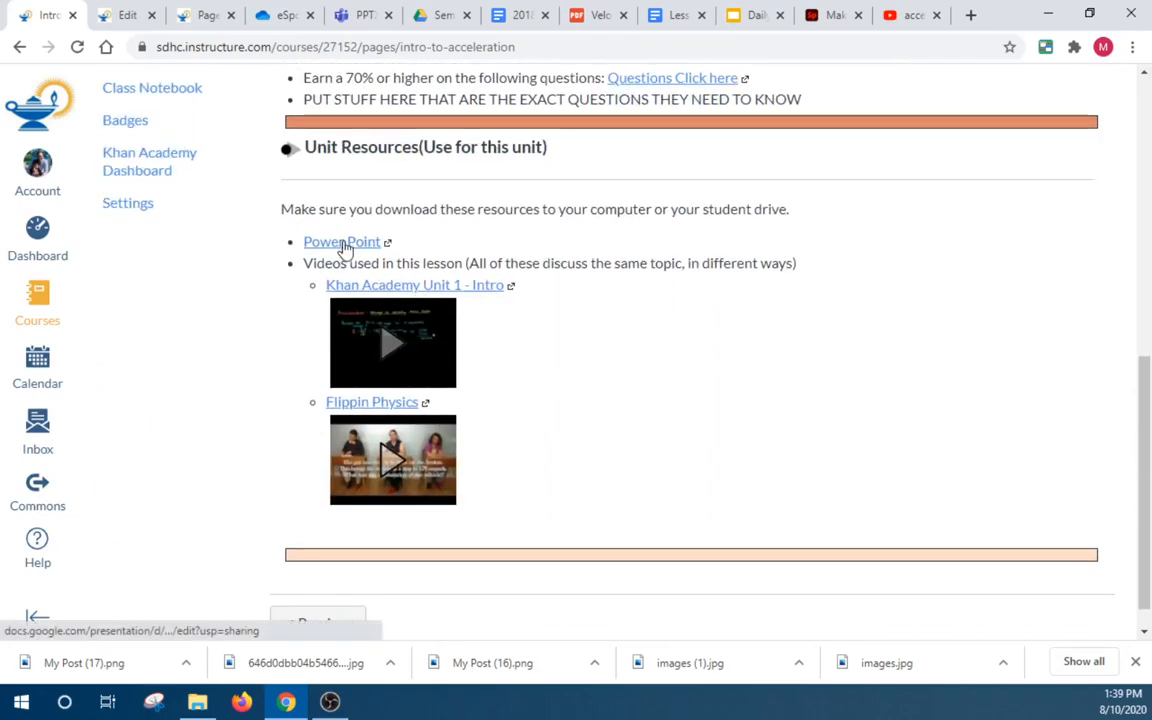
{"action": "scroll", "coordinate": [754, 412], "scroll_direction": "down", "scroll_amount": 1}
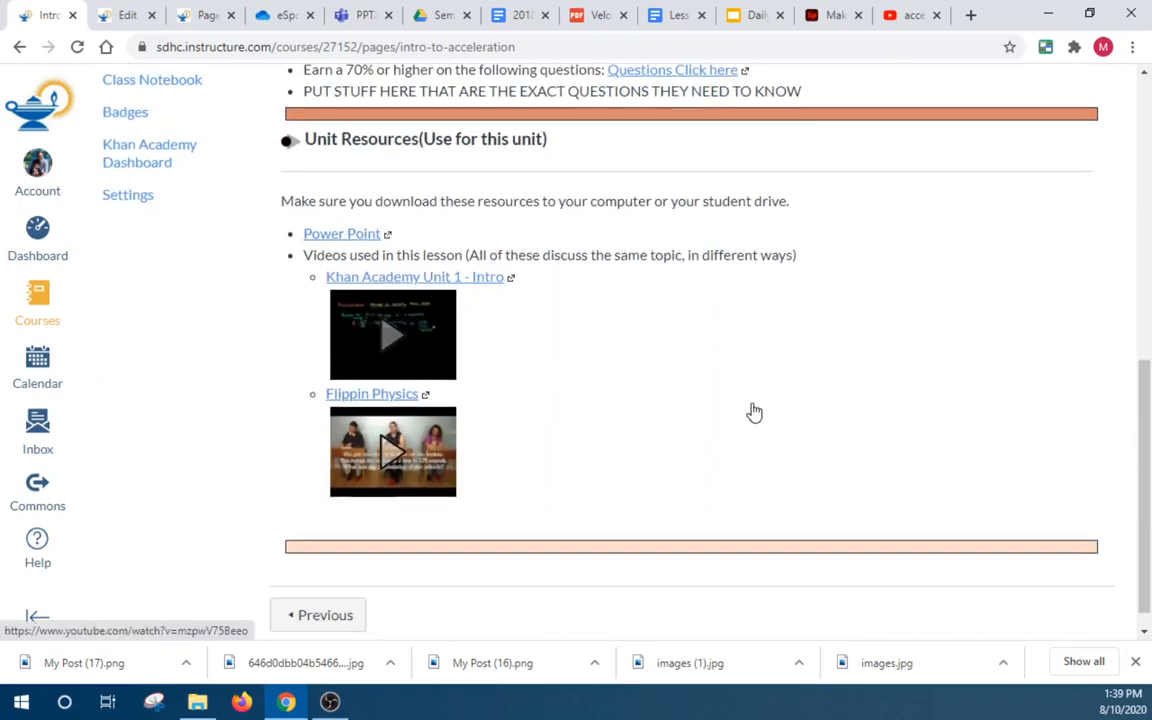
{"action": "scroll", "coordinate": [754, 412], "scroll_direction": "up", "scroll_amount": 9}
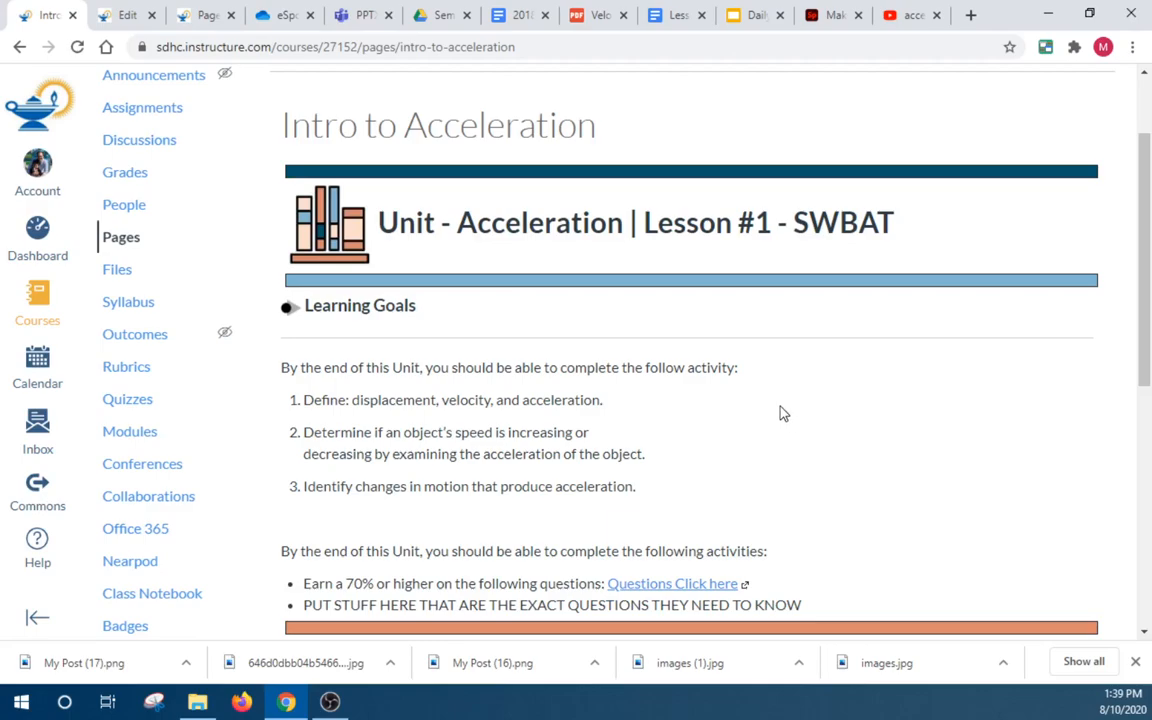
{"action": "scroll", "coordinate": [783, 413], "scroll_direction": "down", "scroll_amount": 5}
{"action": "scroll", "coordinate": [420, 290], "scroll_direction": "down", "scroll_amount": 3}
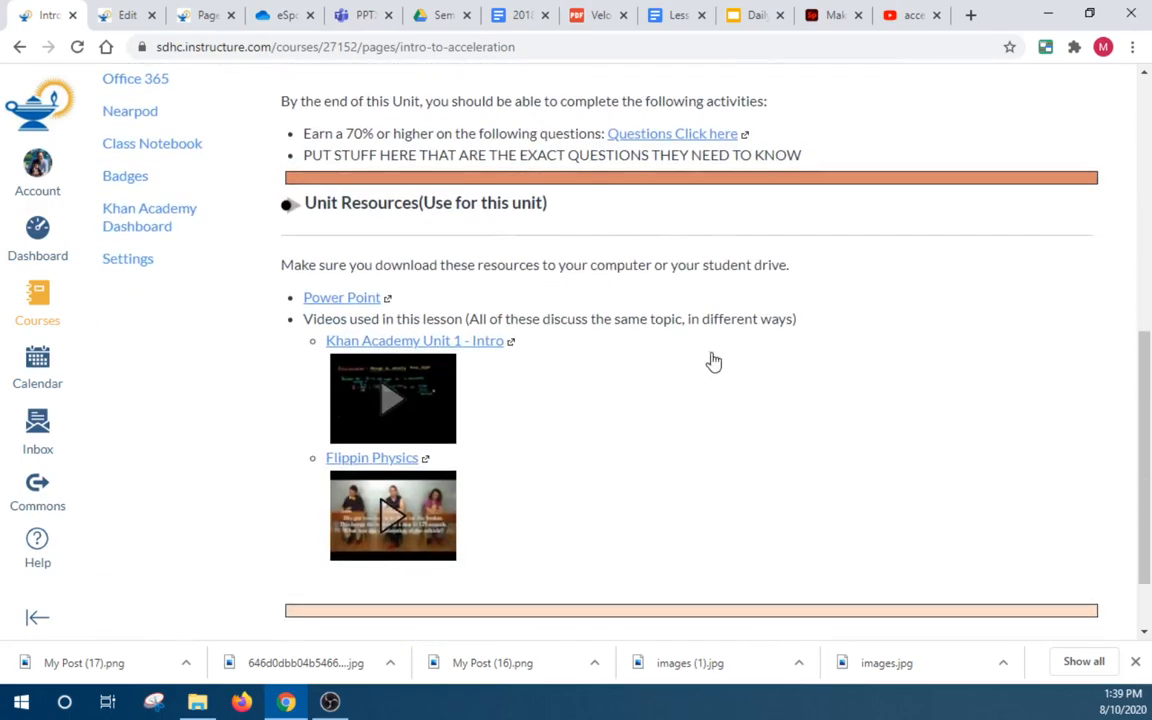
{"action": "scroll", "coordinate": [765, 418], "scroll_direction": "down", "scroll_amount": 2}
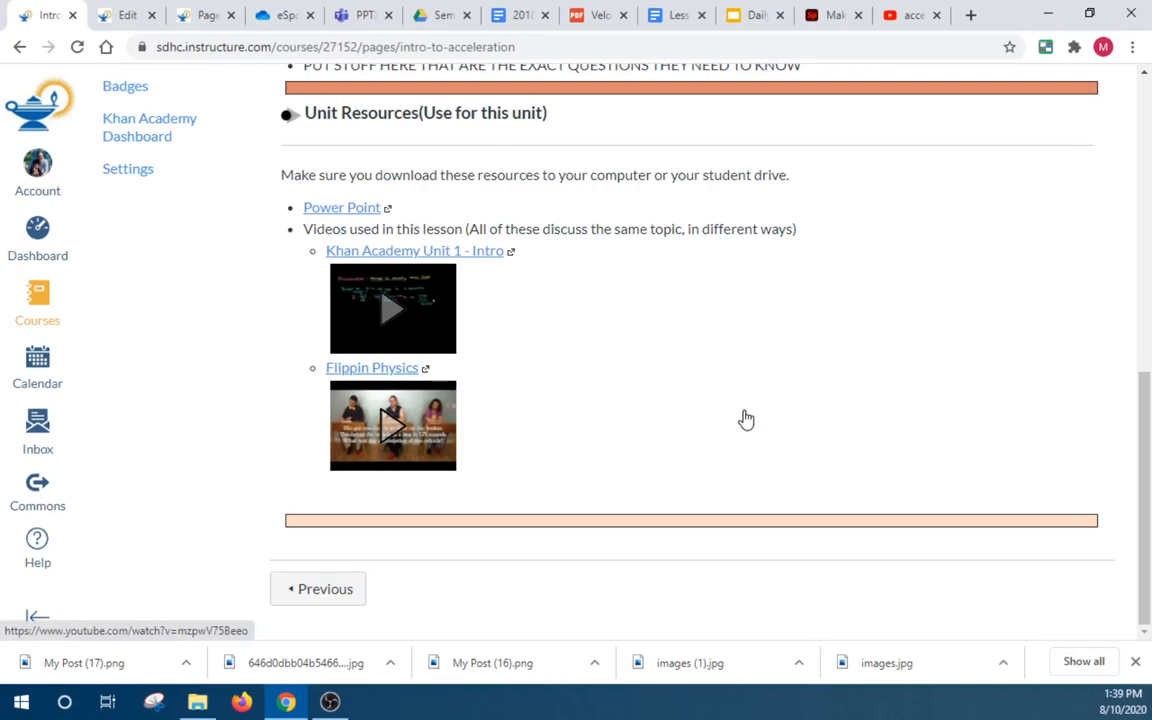
{"action": "scroll", "coordinate": [745, 418], "scroll_direction": "up", "scroll_amount": 8}
{"action": "scroll", "coordinate": [509, 427], "scroll_direction": "down", "scroll_amount": 8}
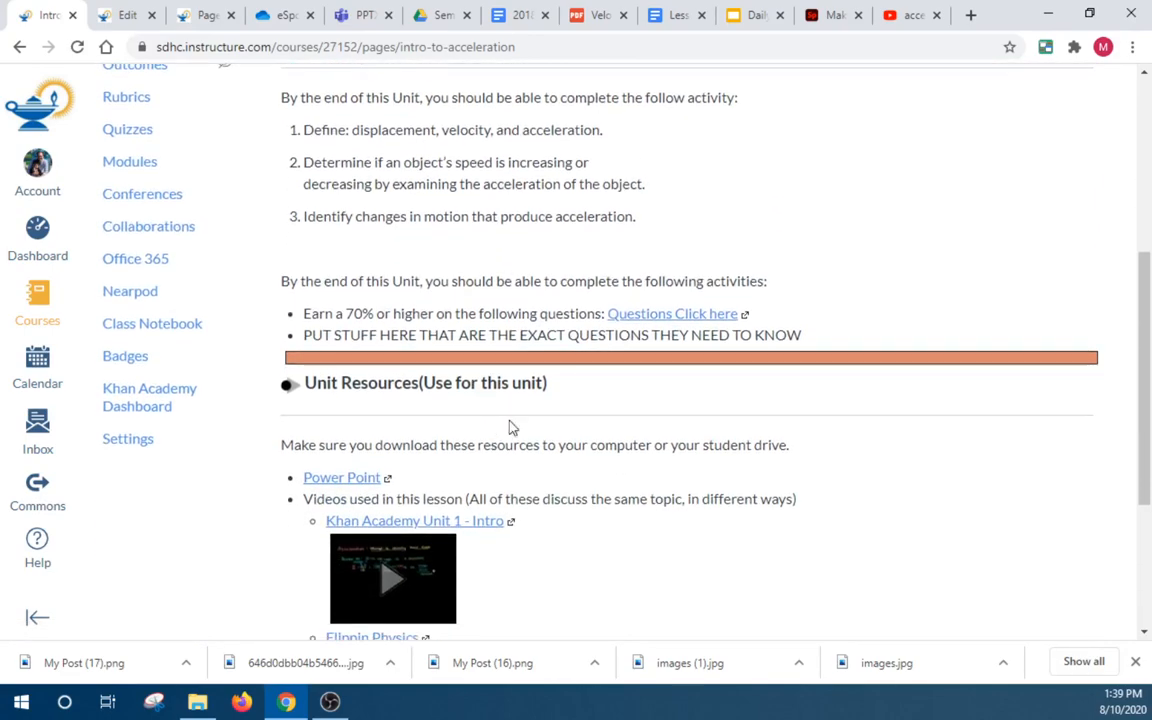
{"action": "scroll", "coordinate": [722, 386], "scroll_direction": "up", "scroll_amount": 10}
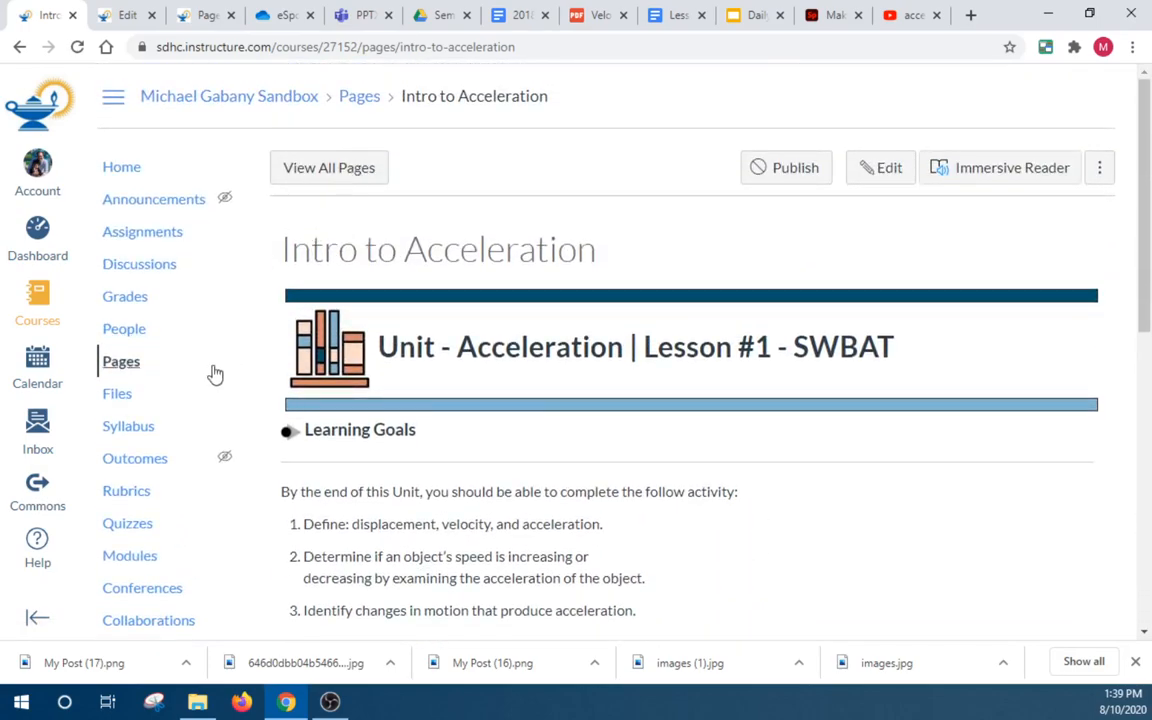
In the course modules, start adding an item of type Page to the Unit - Acceleration module, with indentation set to Indent 1 Level
{"action": "left_click", "coordinate": [145, 557]}
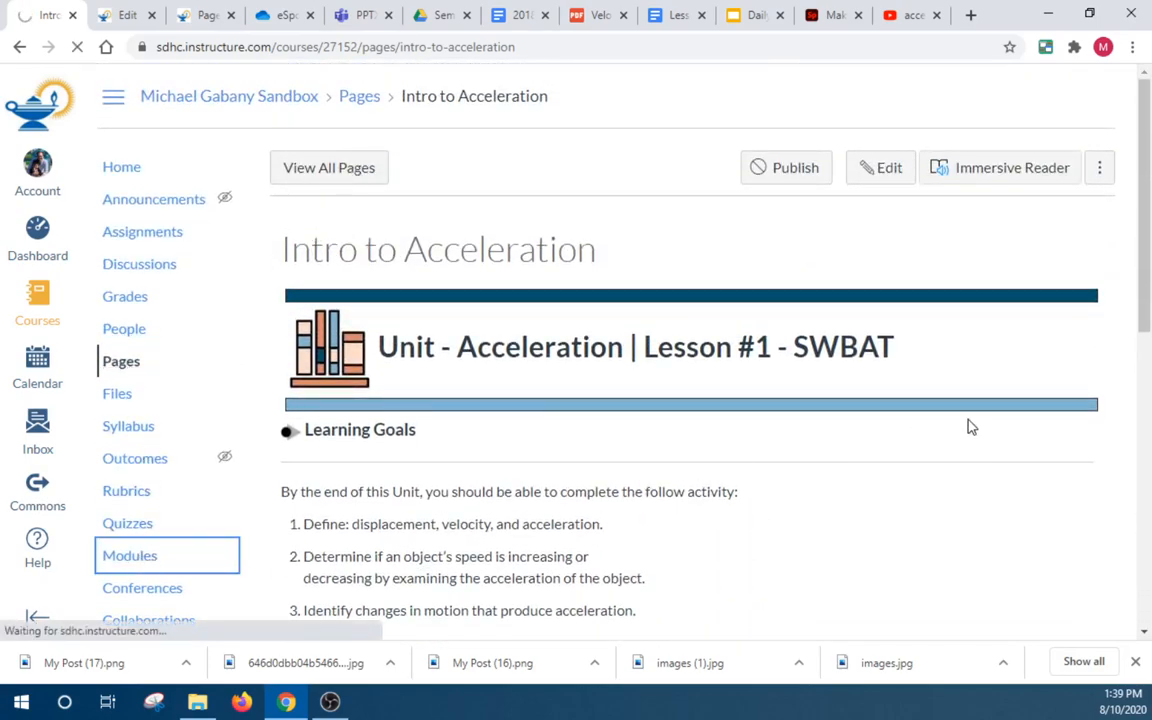
{"action": "scroll", "coordinate": [1131, 338], "scroll_direction": "down", "scroll_amount": 3}
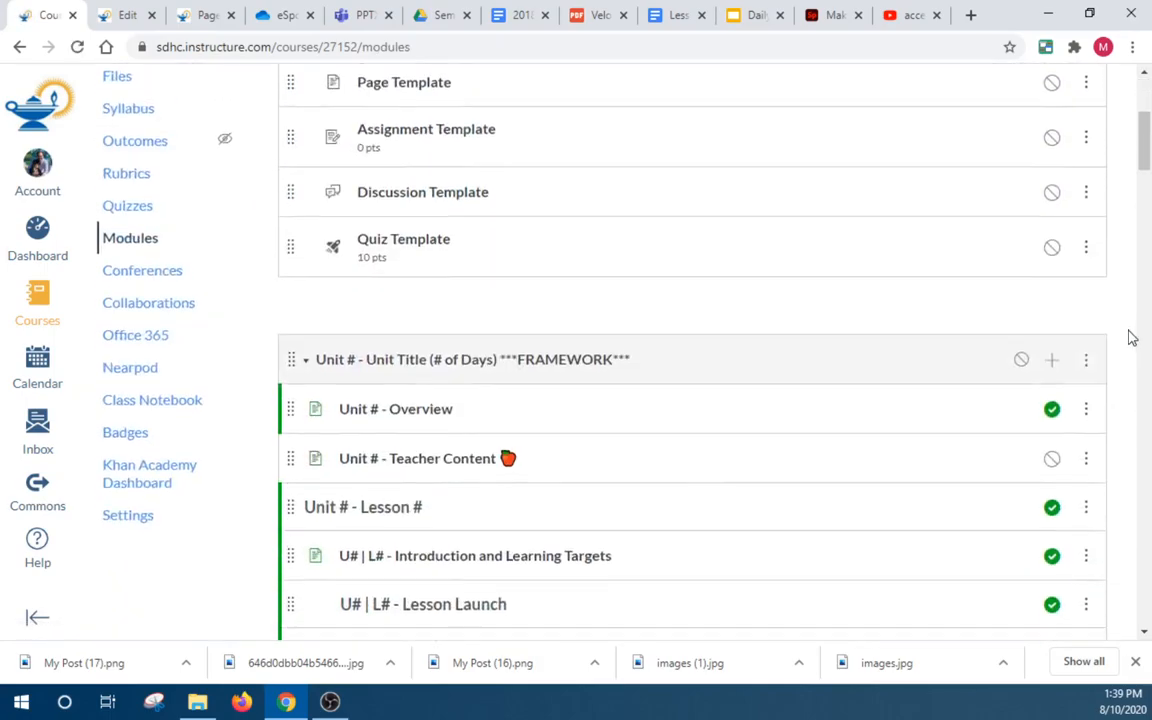
{"action": "scroll", "coordinate": [1131, 338], "scroll_direction": "down", "scroll_amount": 20}
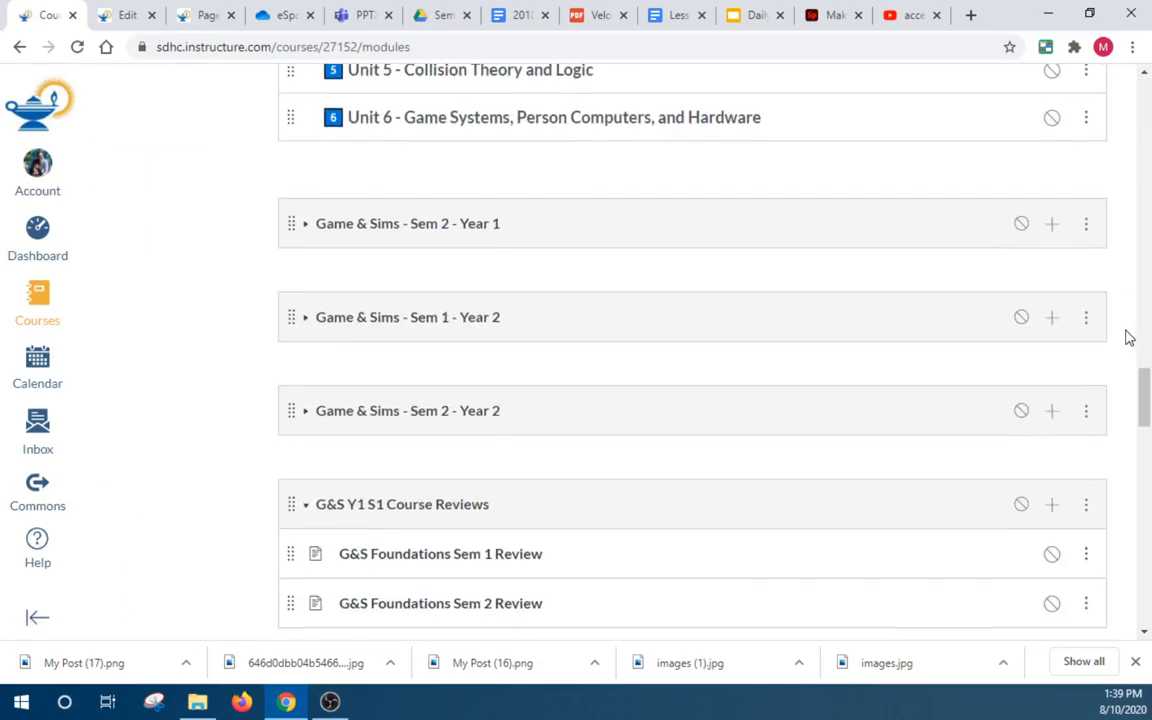
{"action": "scroll", "coordinate": [1129, 338], "scroll_direction": "down", "scroll_amount": 20}
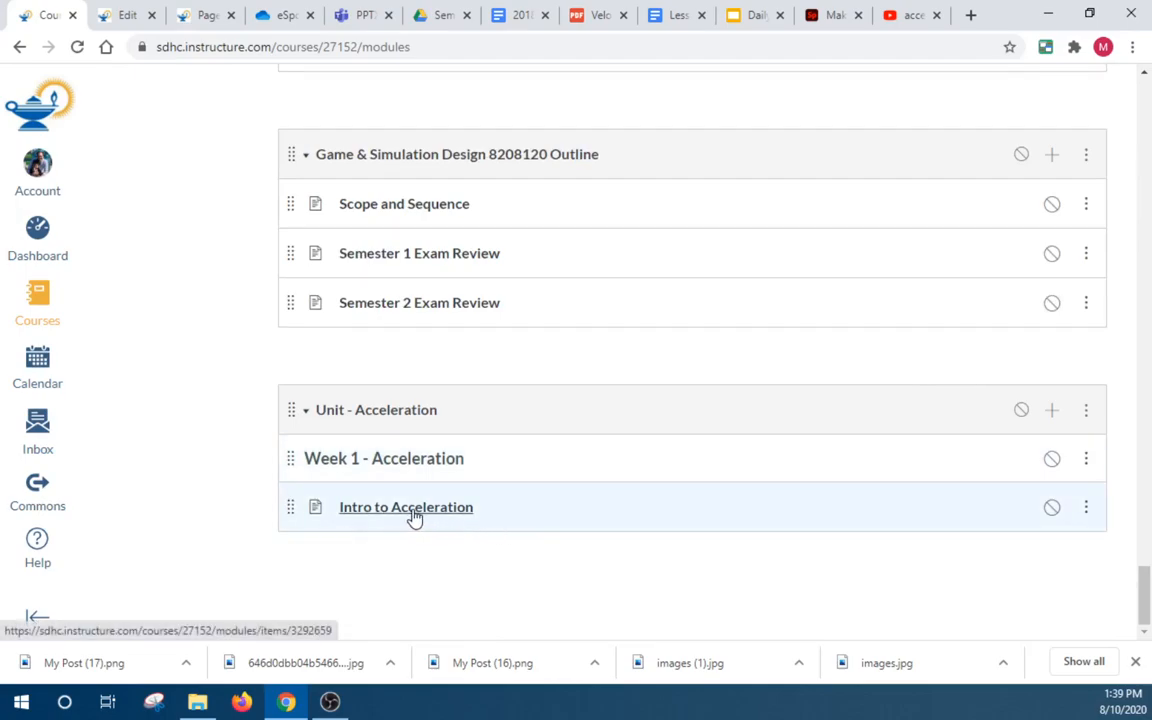
{"action": "left_click", "coordinate": [1052, 411]}
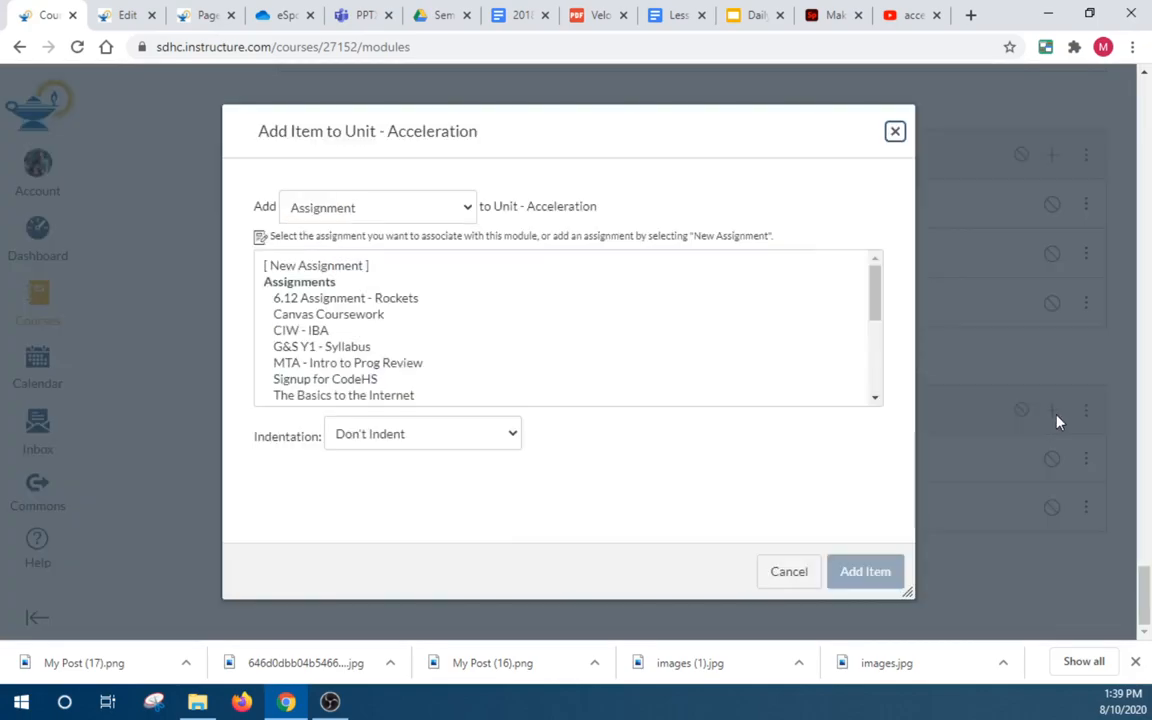
{"action": "left_click", "coordinate": [403, 215]}
{"action": "left_click", "coordinate": [365, 281]}
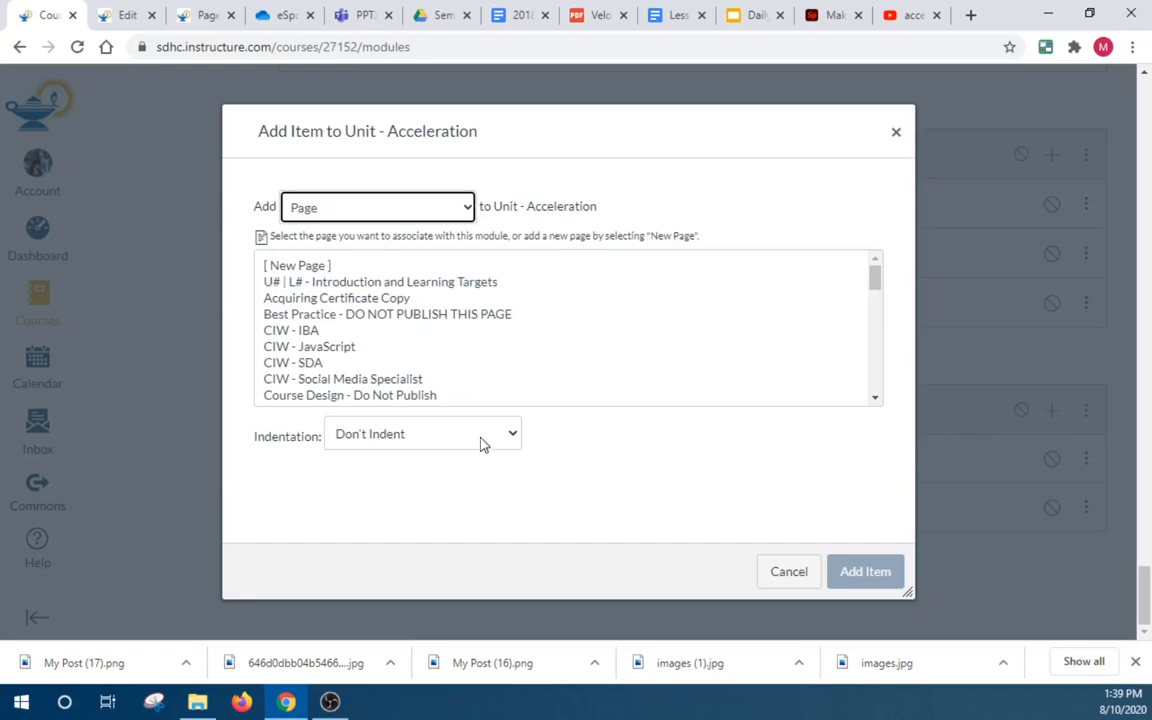
{"action": "left_click_drag", "start_coordinate": [571, 129], "coordinate": [593, 114]}
{"action": "left_click", "coordinate": [450, 418]}
{"action": "left_click", "coordinate": [445, 458]}
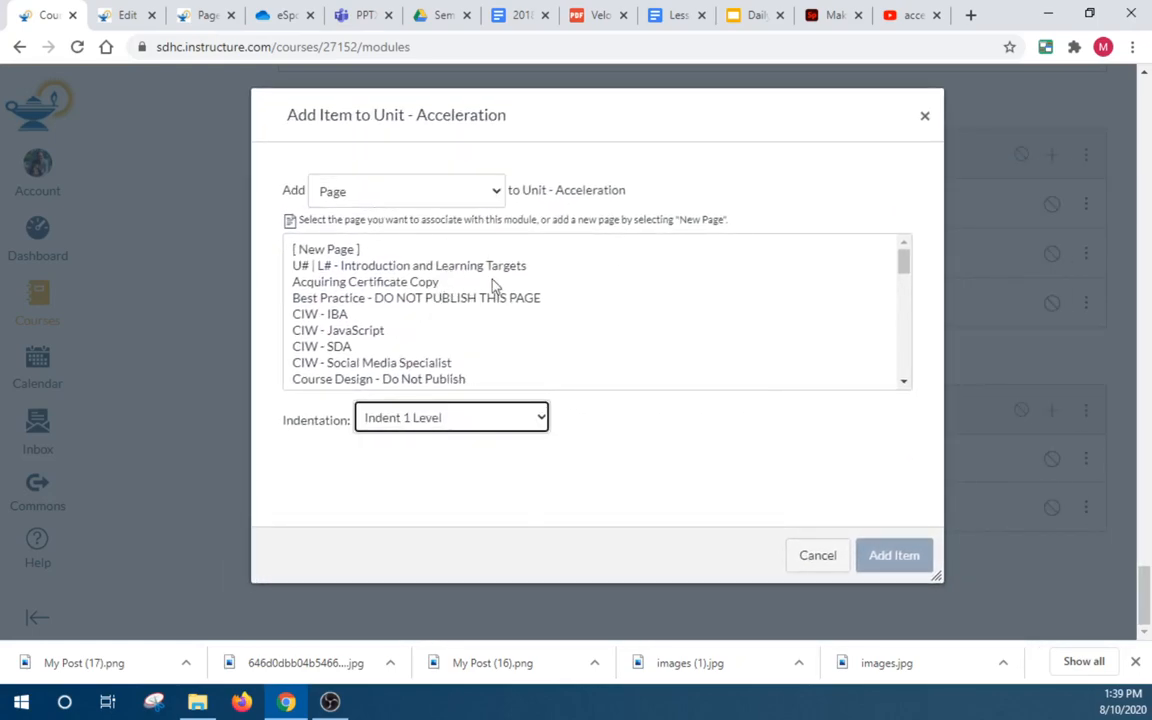
Add the item as a new page named "Zoom Meeting - Face to Face Instruction" and decrease its indent by one level
{"action": "left_click", "coordinate": [320, 249]}
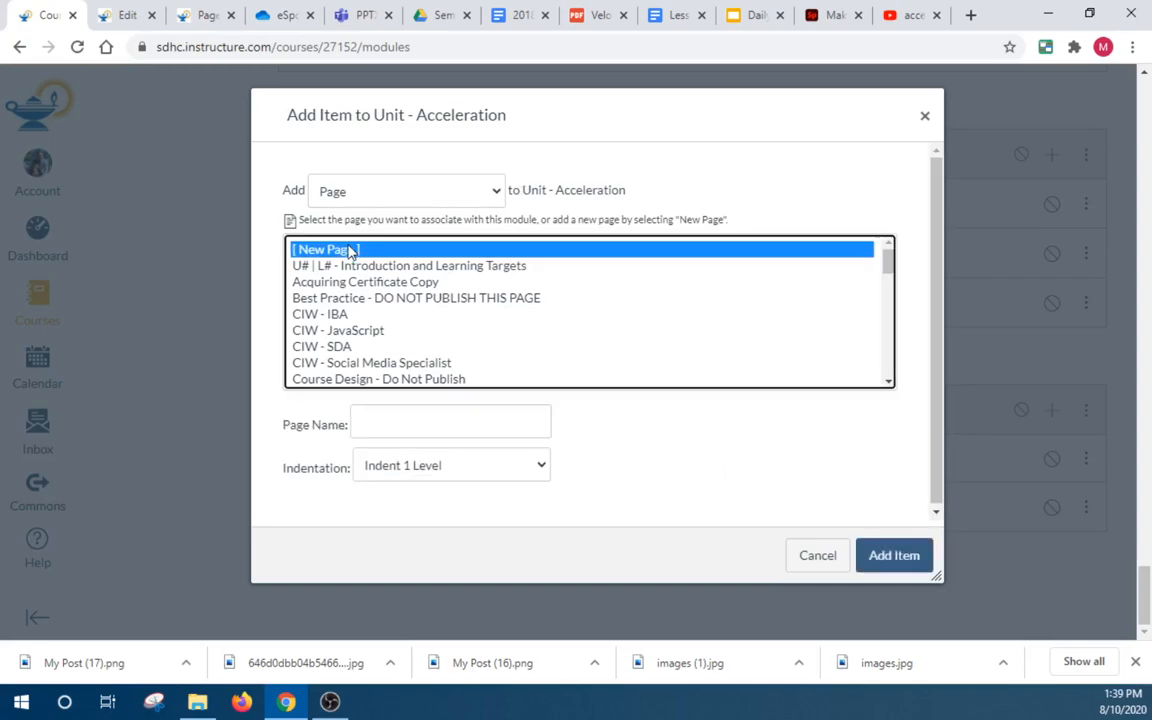
{"action": "left_click", "coordinate": [470, 423]}
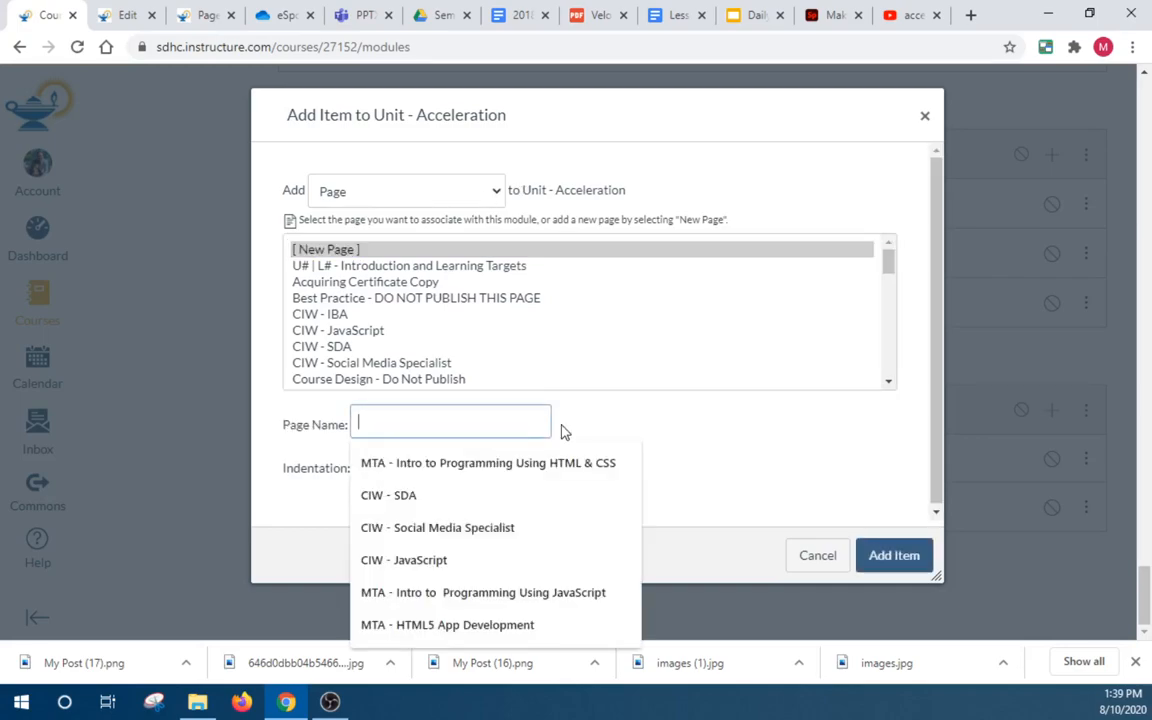
{"action": "type", "text": "Zoom M"}
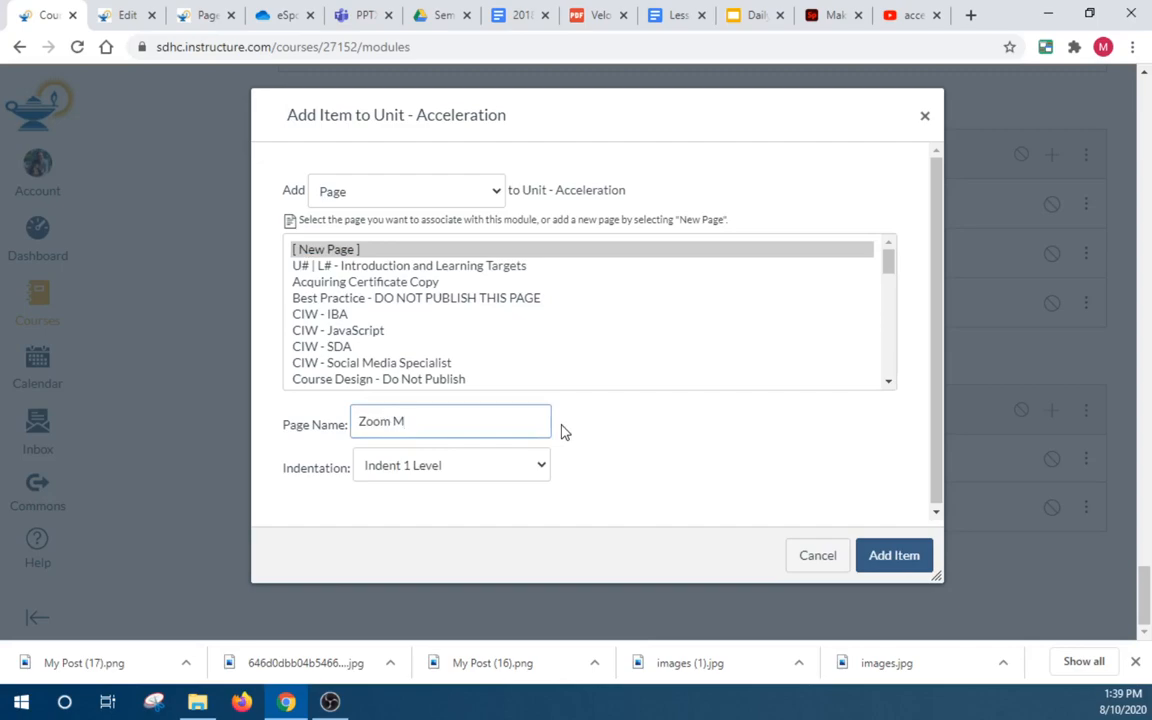
{"action": "type", "text": "eeting - Face to Face In"}
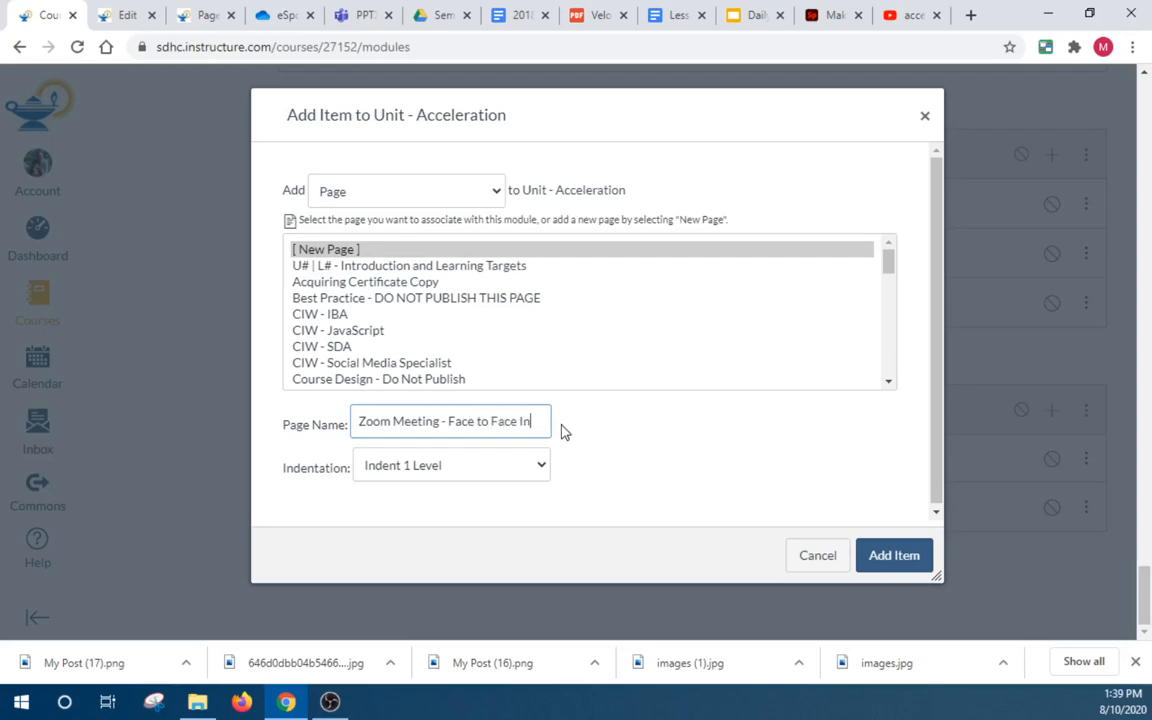
{"action": "type", "text": "structions"}
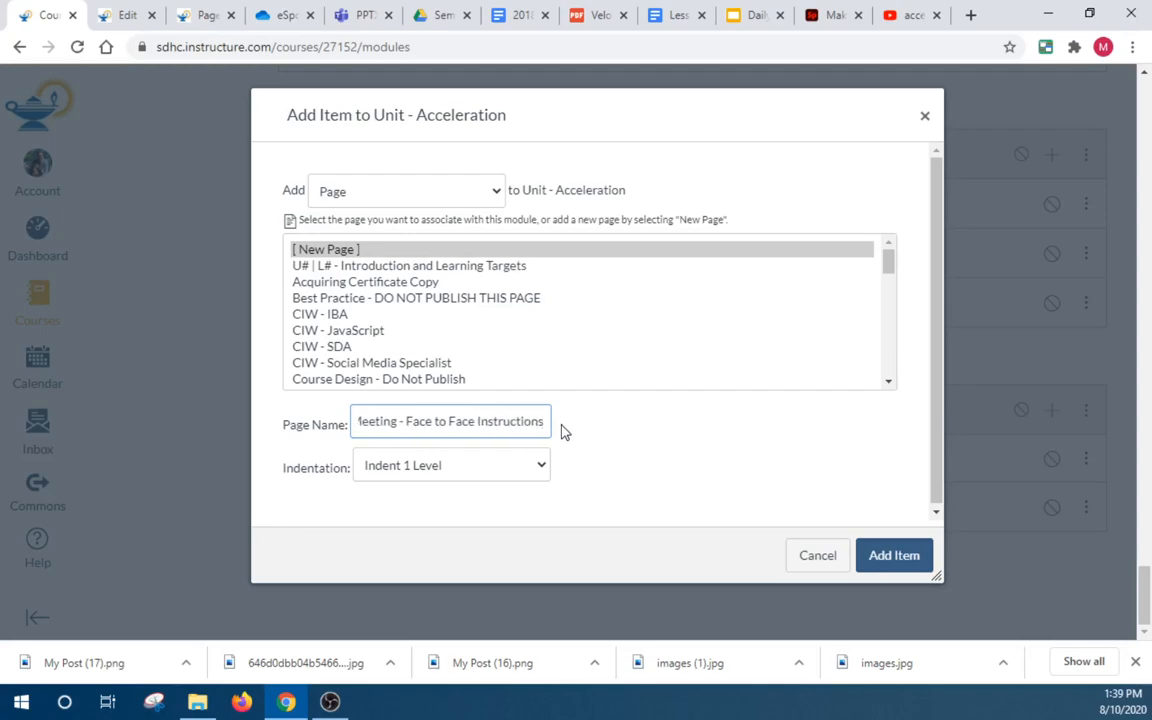
{"action": "key", "text": "BackSpace"}
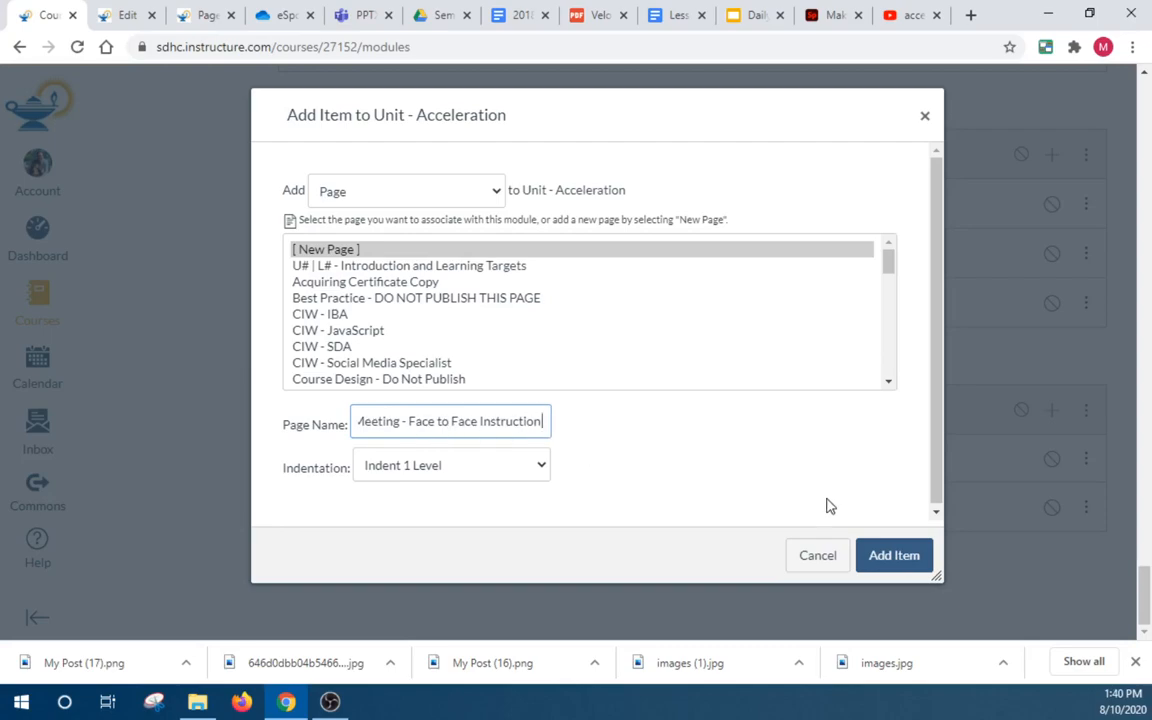
{"action": "left_click", "coordinate": [893, 564]}
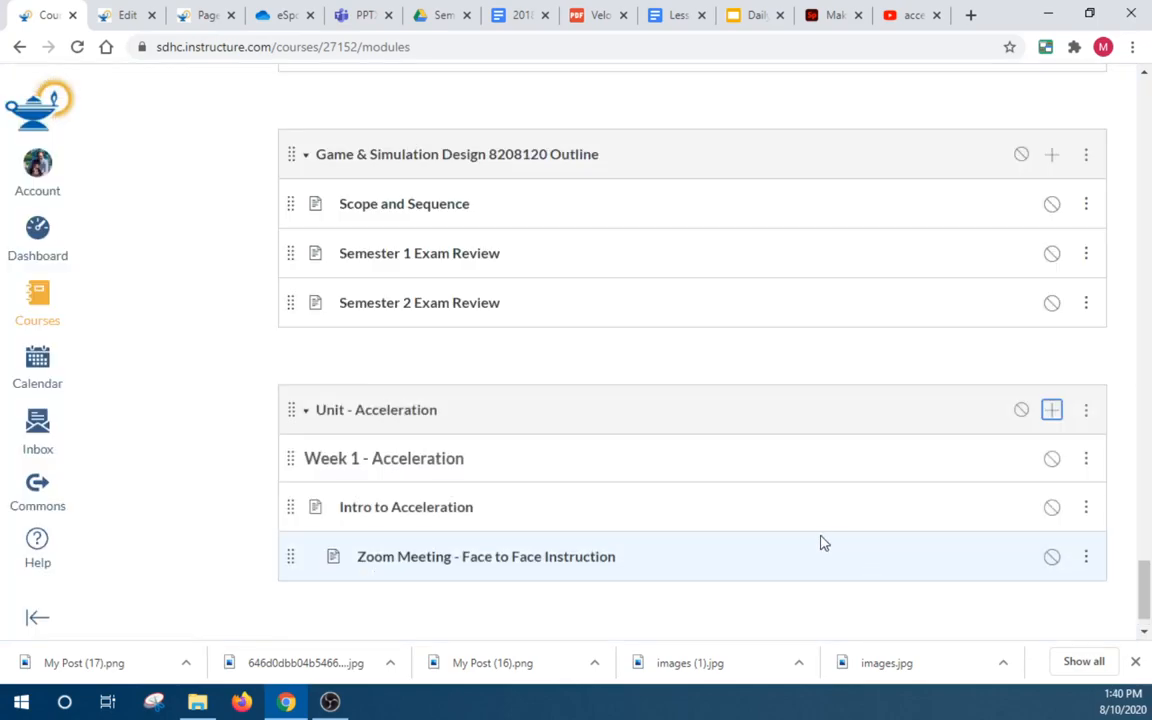
{"action": "left_click", "coordinate": [1086, 557]}
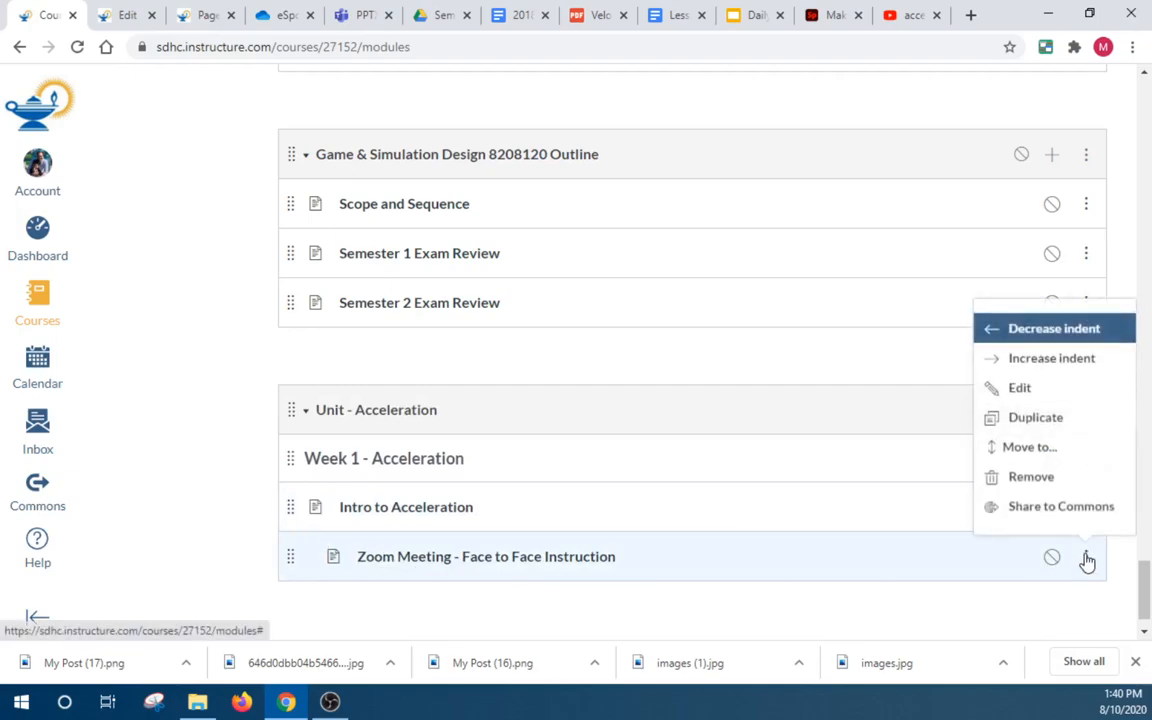
{"action": "left_click", "coordinate": [1050, 336]}
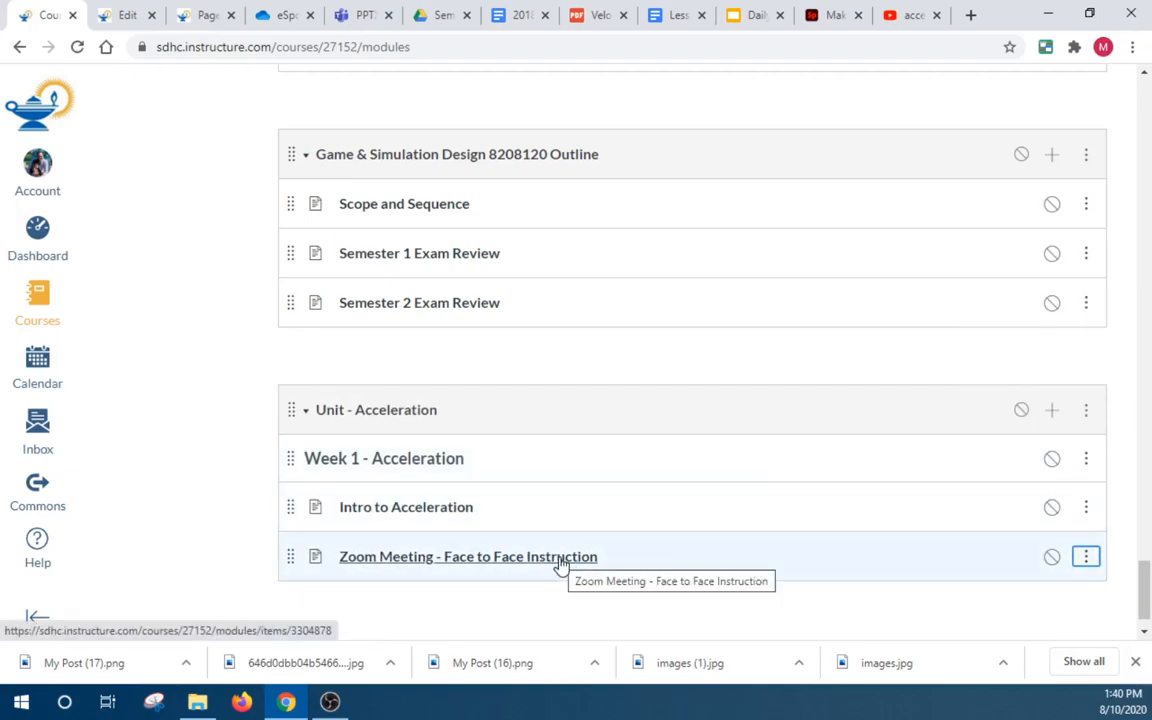
Copy the entire content of the Page Template, from the Unit # | Lesson # heading through all its sections
{"action": "left_click", "coordinate": [190, 30]}
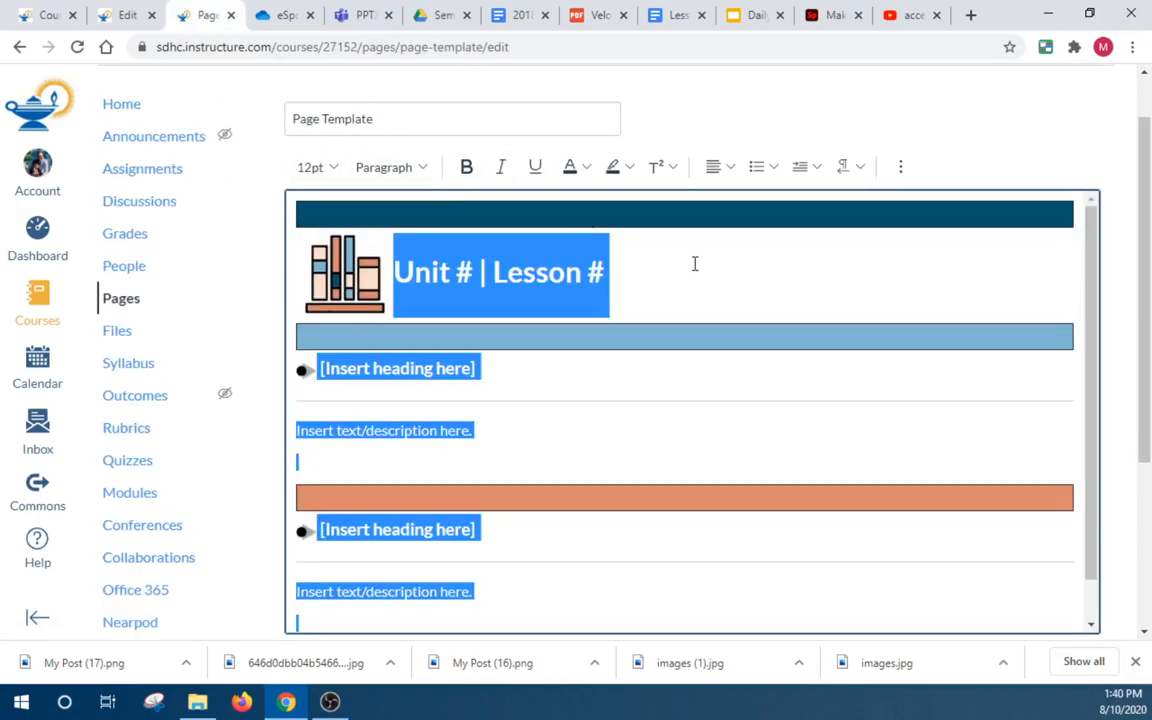
{"action": "left_click", "coordinate": [812, 295]}
{"action": "left_click", "coordinate": [738, 405]}
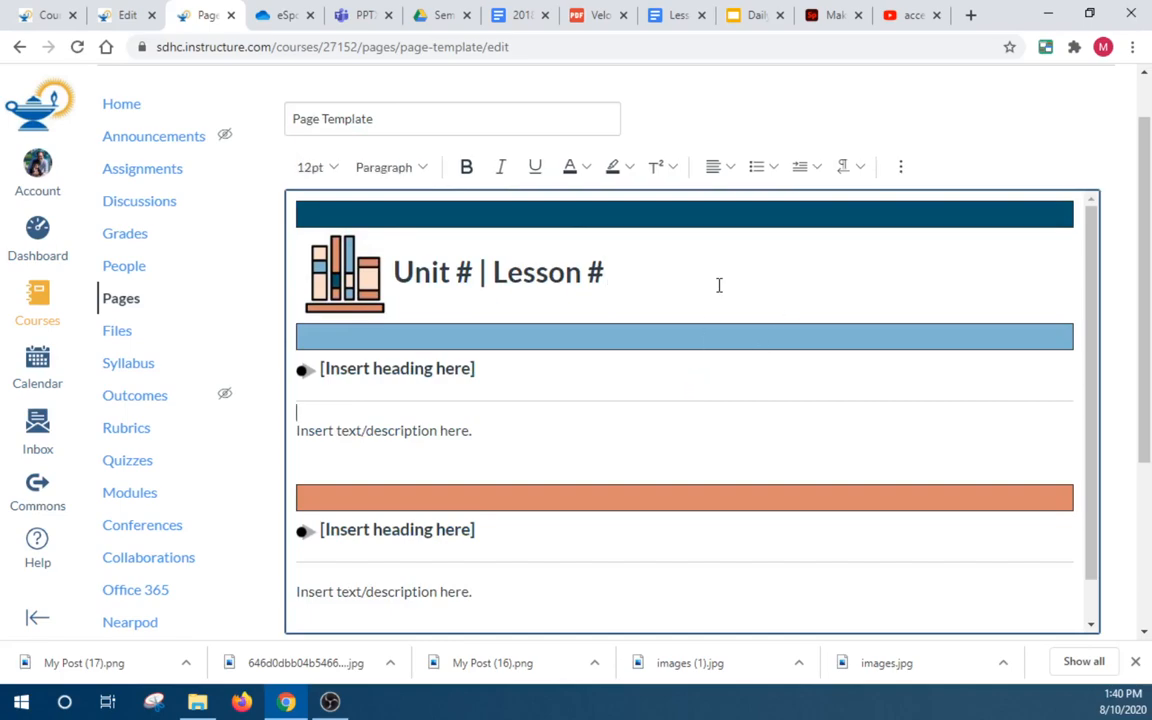
{"action": "left_click", "coordinate": [598, 533]}
{"action": "left_click", "coordinate": [605, 430]}
{"action": "left_click", "coordinate": [707, 273]}
{"action": "left_click", "coordinate": [690, 472]}
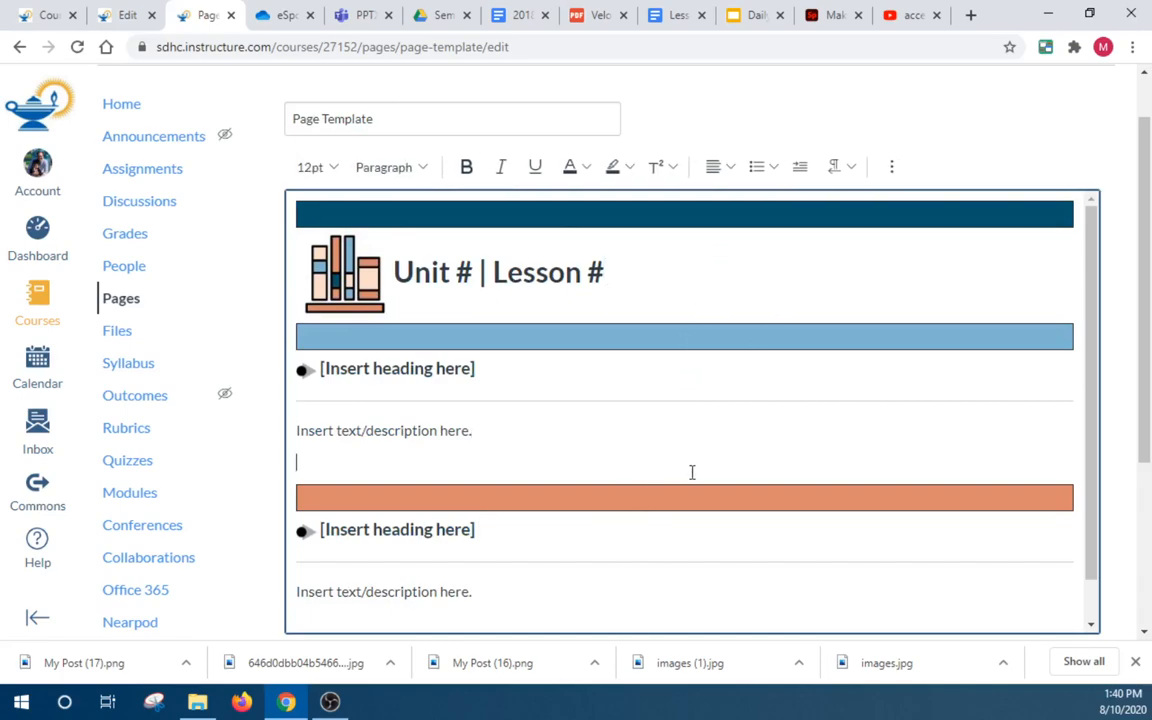
{"action": "key", "text": "ctrl+a"}
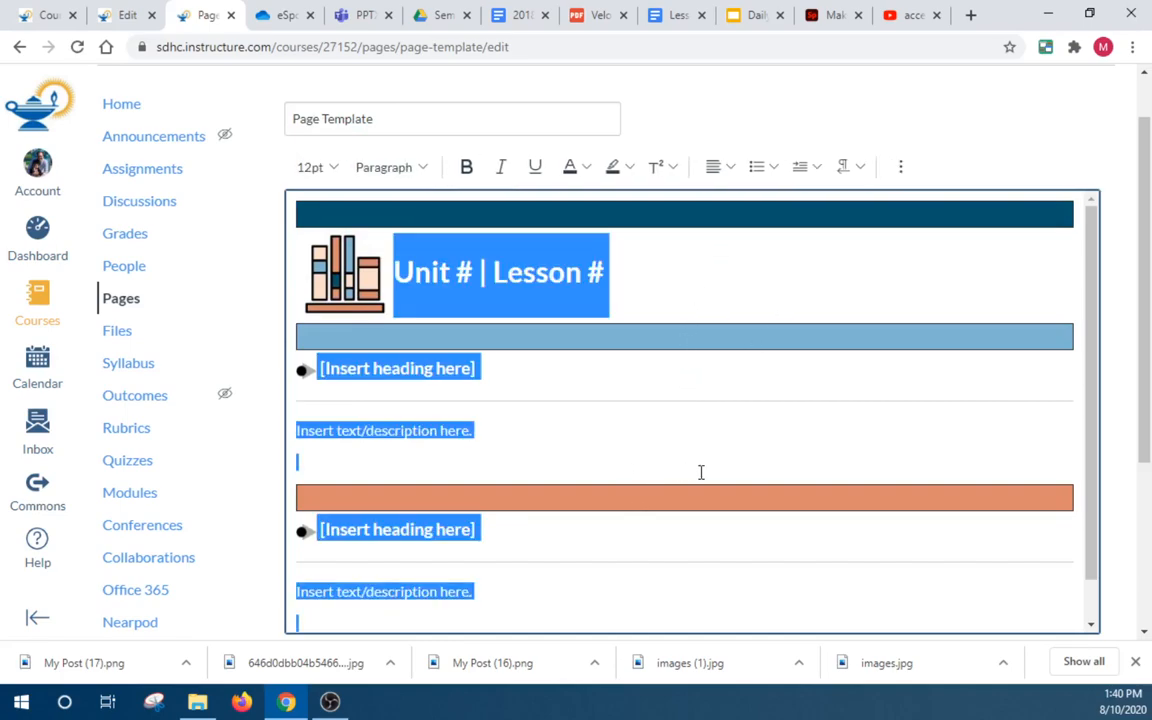
{"action": "right_click", "coordinate": [525, 296]}
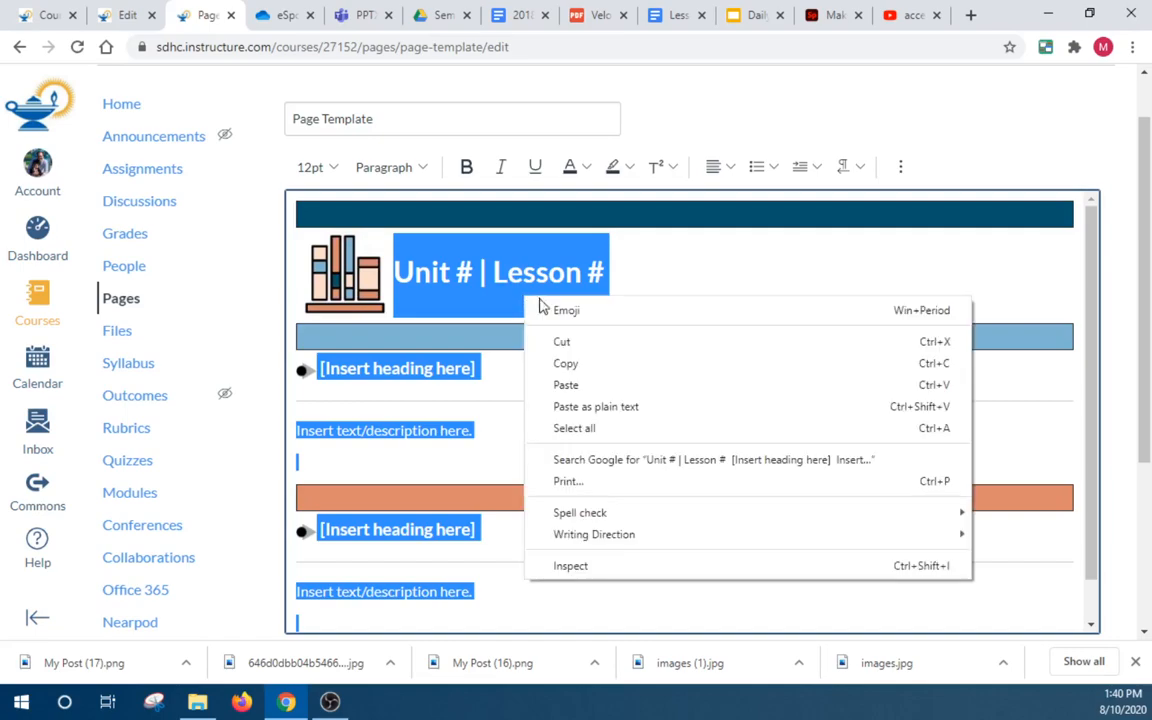
{"action": "left_click", "coordinate": [614, 366]}
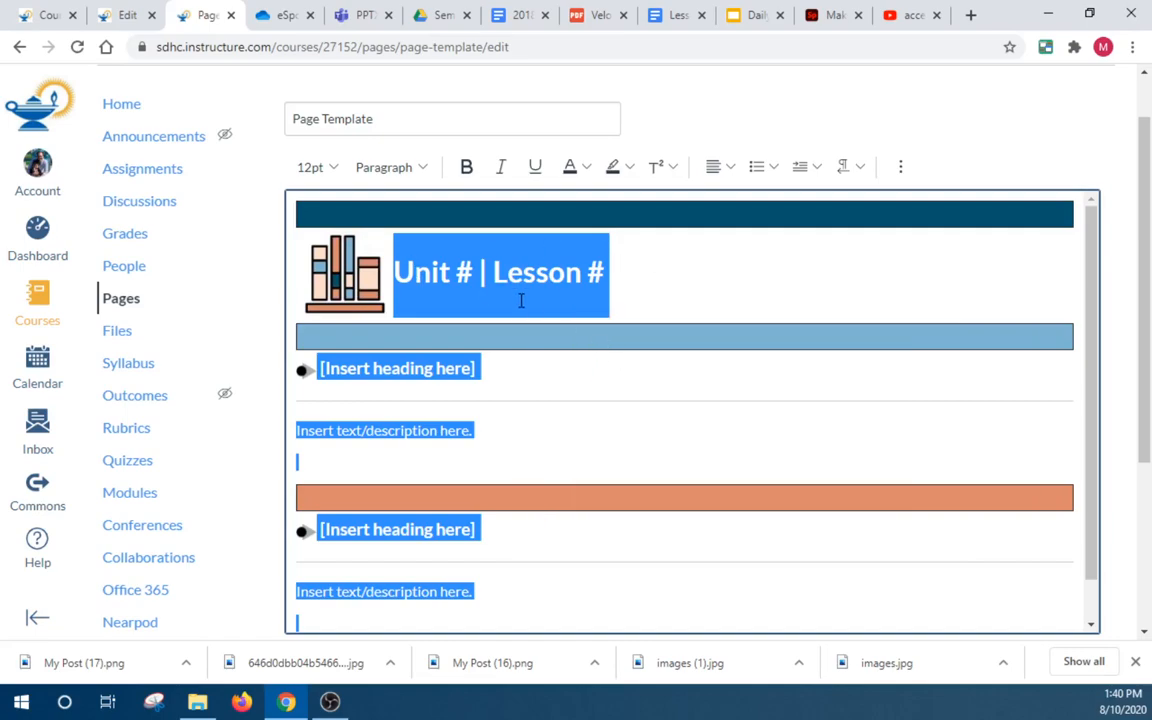
Open the Zoom Meeting - Face to Face Instruction page from the modules for editing and paste the copied template into its body
{"action": "left_click", "coordinate": [50, 14]}
{"action": "left_click", "coordinate": [566, 558]}
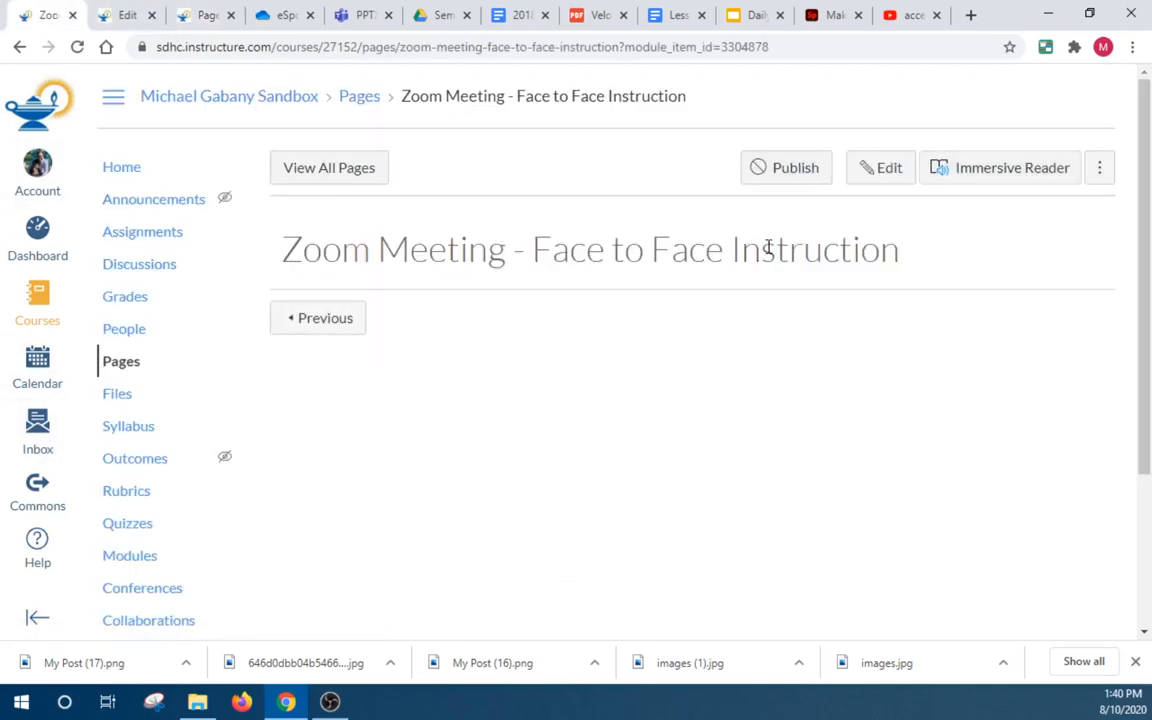
{"action": "left_click", "coordinate": [879, 168]}
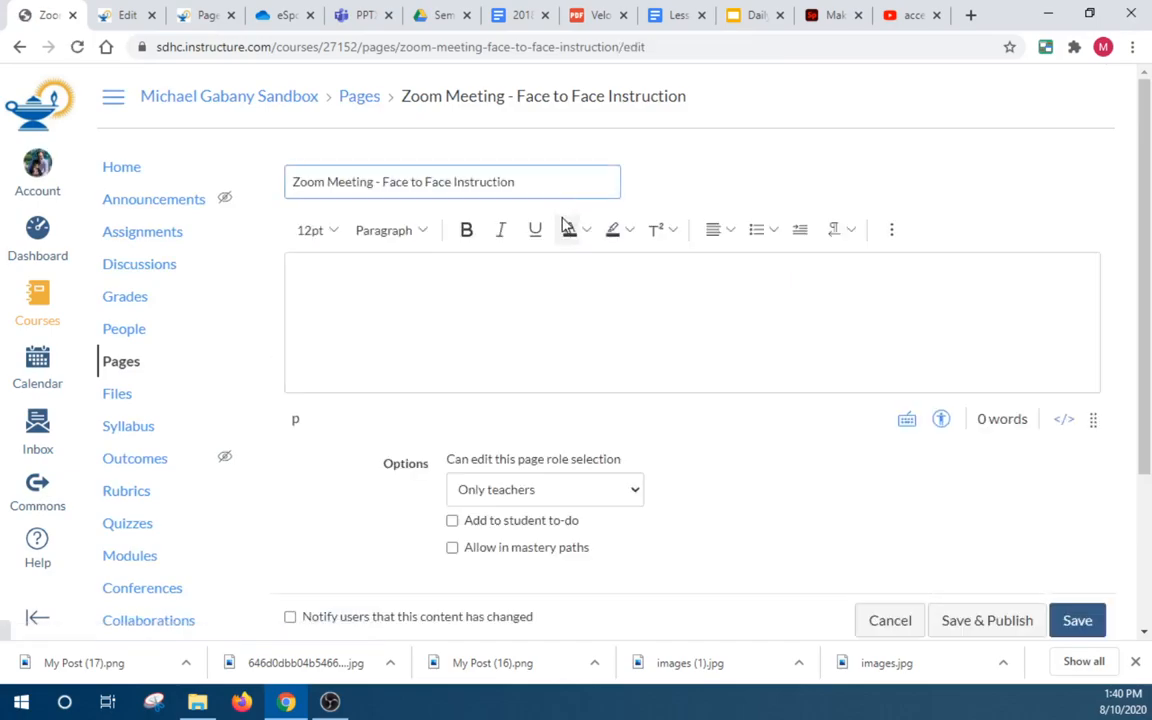
{"action": "left_click", "coordinate": [519, 290]}
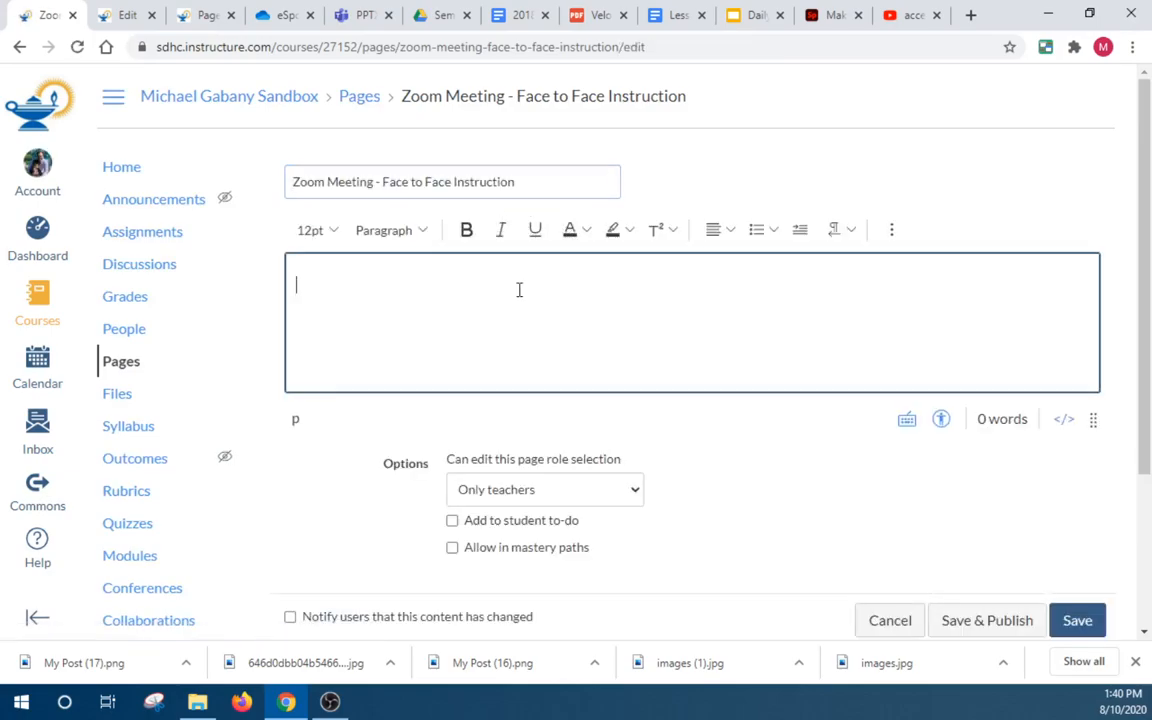
{"action": "key", "text": "ctrl+v"}
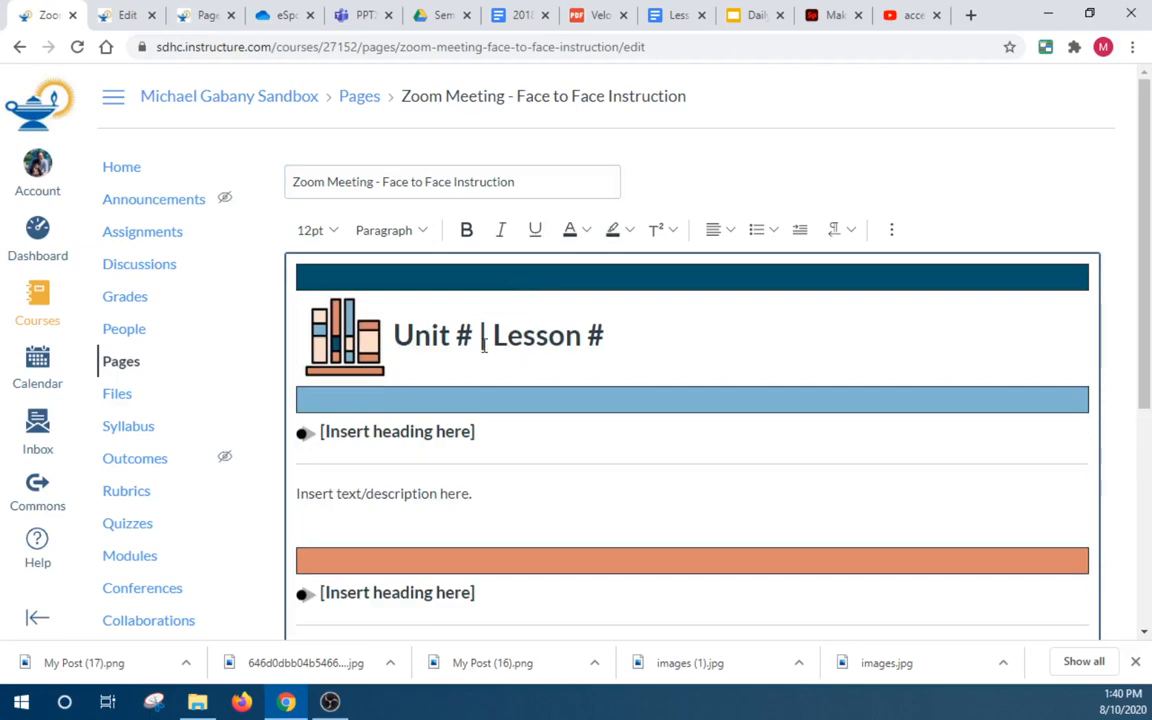
Change the page's main heading to "Unit Acceleration | Lesson #1 - Instructions"
{"action": "left_click", "coordinate": [513, 336]}
{"action": "key", "text": "BackSpace"}
{"action": "type", "text": "Acceleratio"}
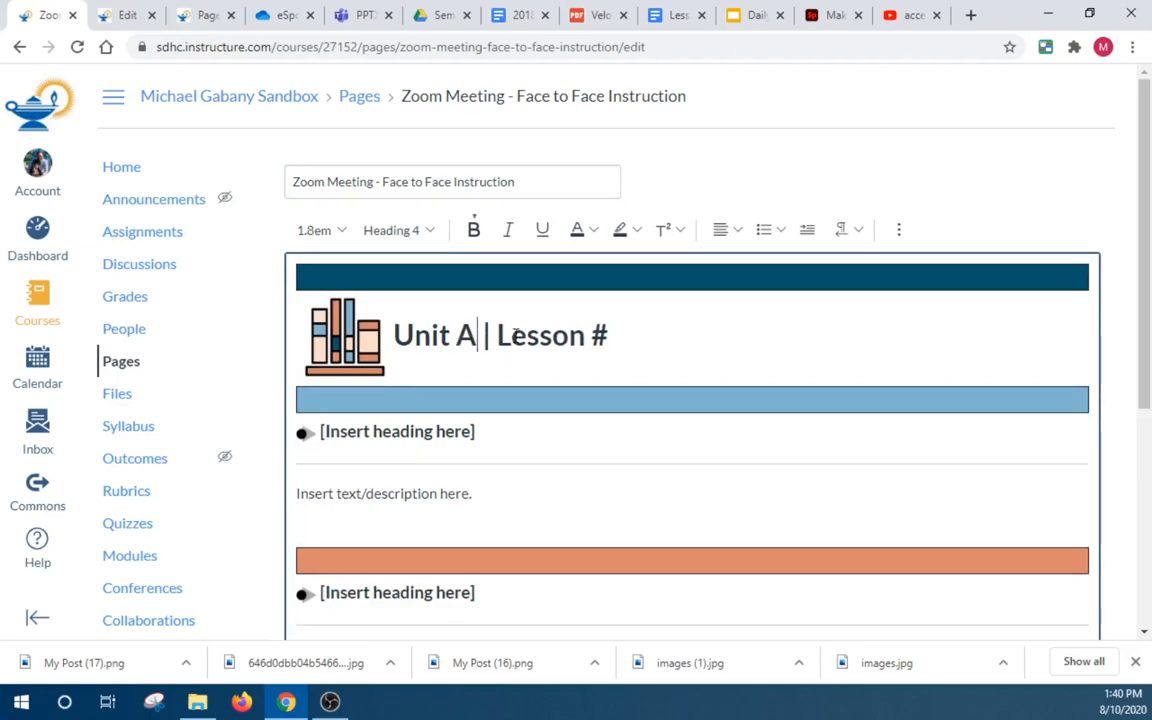
{"action": "type", "text": "n"}
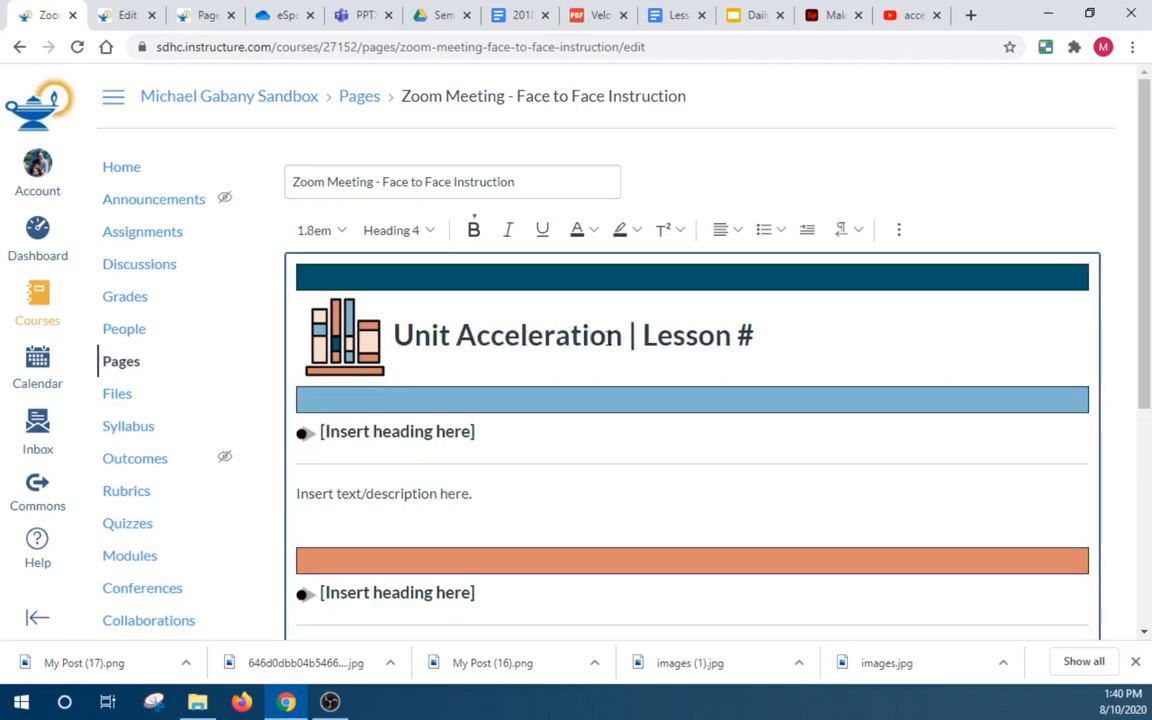
{"action": "left_click", "coordinate": [771, 342]}
{"action": "type", "text": "1 - Instructio"}
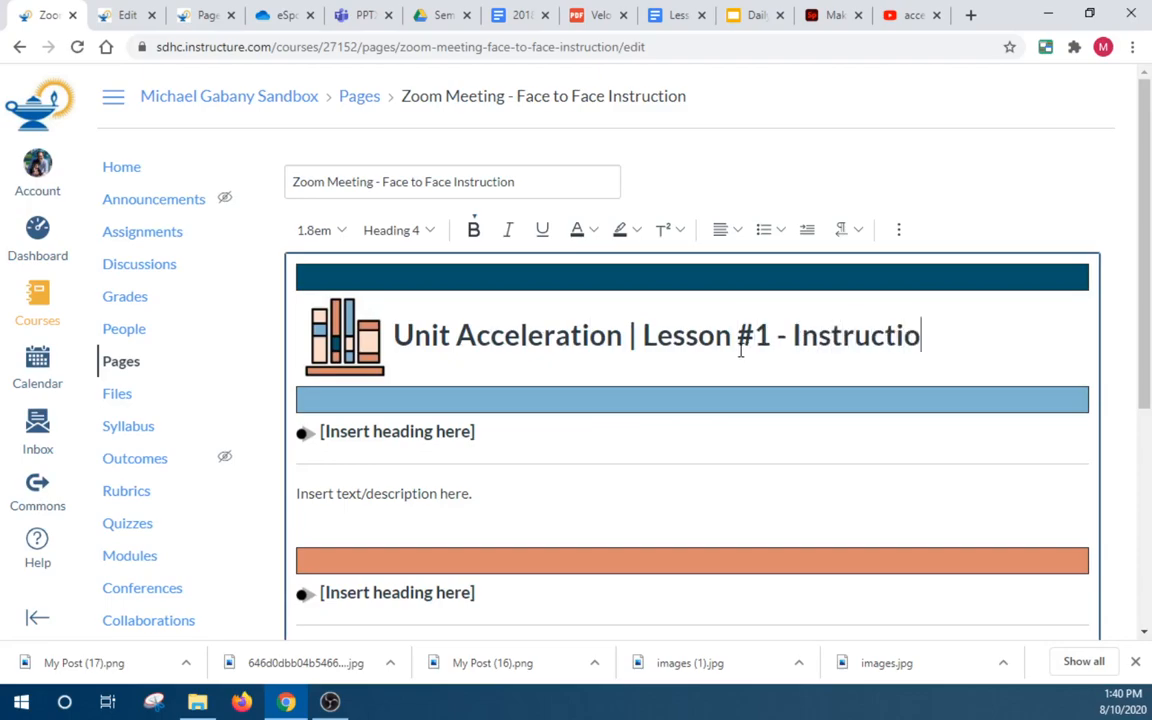
{"action": "type", "text": "ns"}
Replace the first section's heading with "EQ: What does the teacher expect of me for this unit, and what resources have they provided me?"
{"action": "left_click_drag", "start_coordinate": [490, 432], "coordinate": [320, 432]}
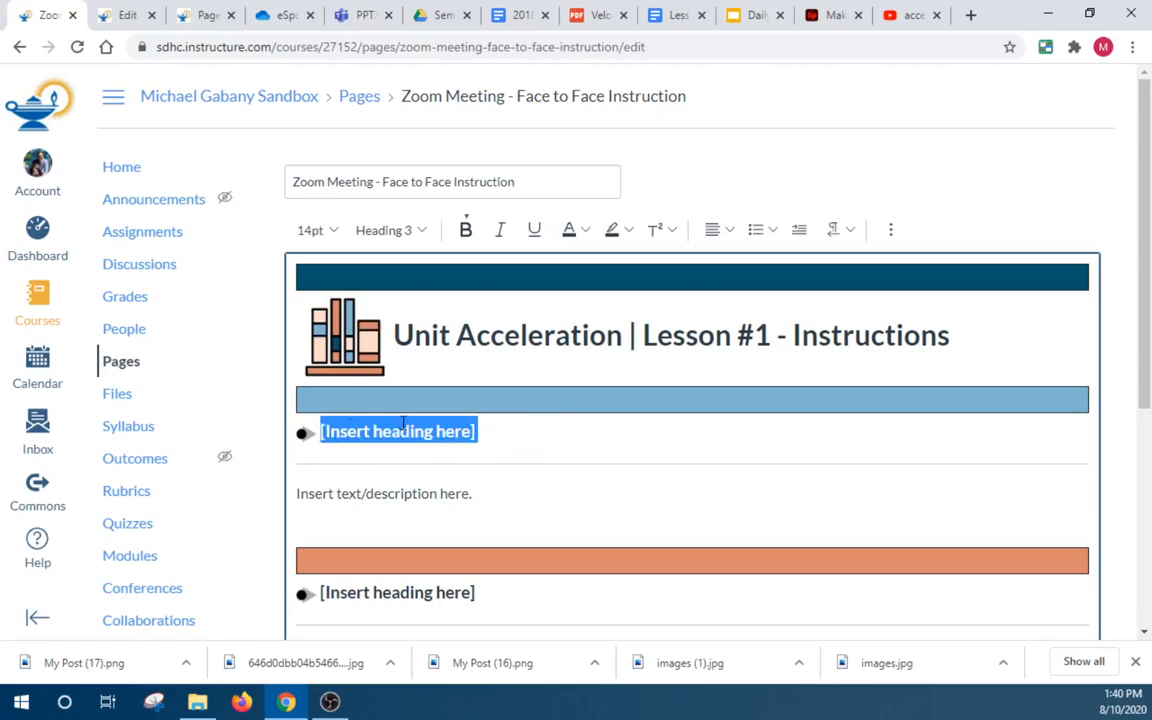
{"action": "type", "text": "EQ: "}
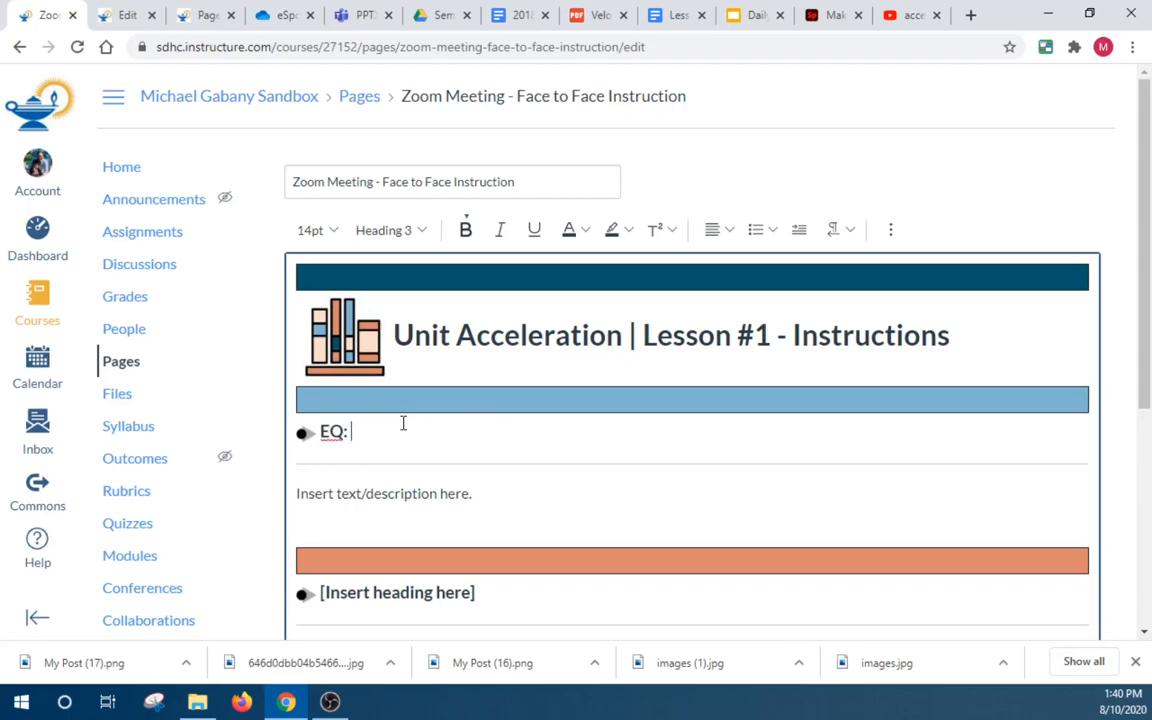
{"action": "type", "text": "What do "}
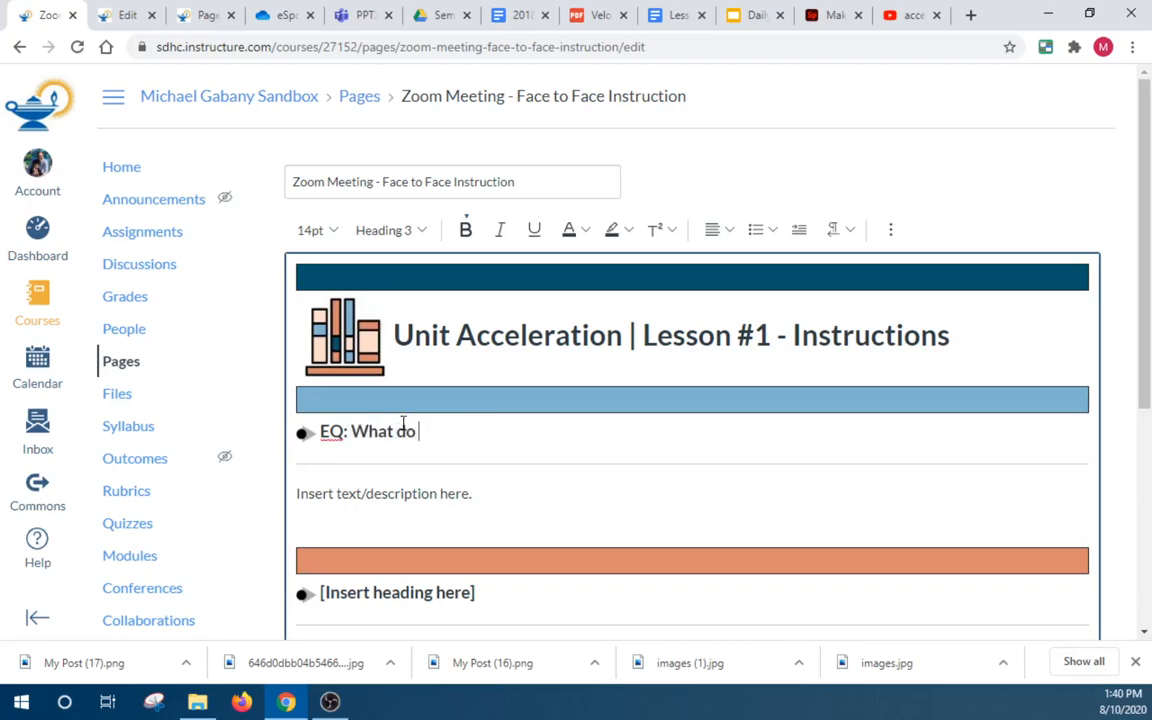
{"action": "type", "text": "es the teach"}
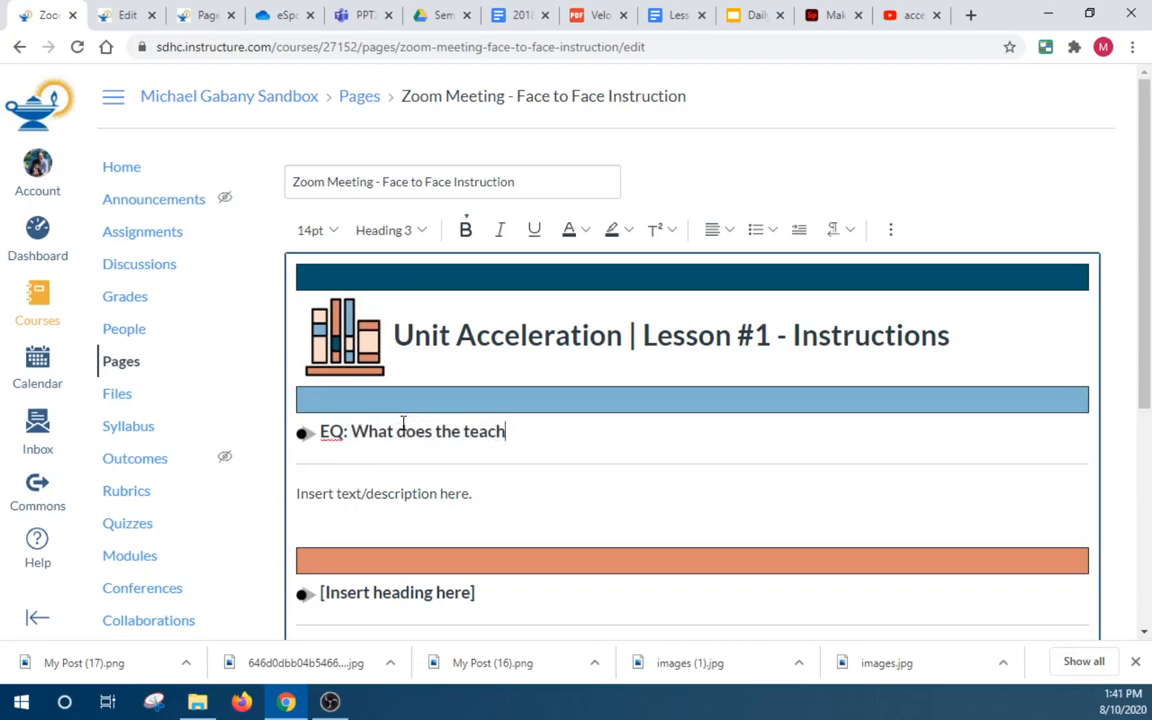
{"action": "type", "text": "er expect of my"}
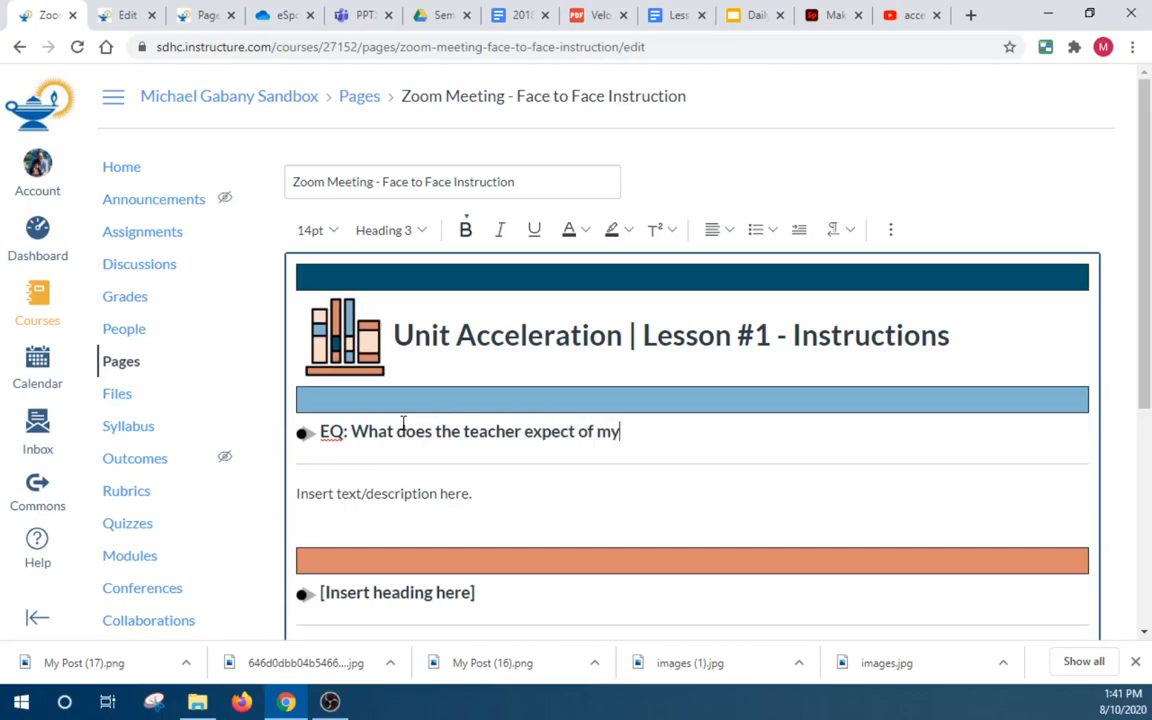
{"action": "key", "text": "BackSpace"}
{"action": "type", "text": "e for this unit,"}
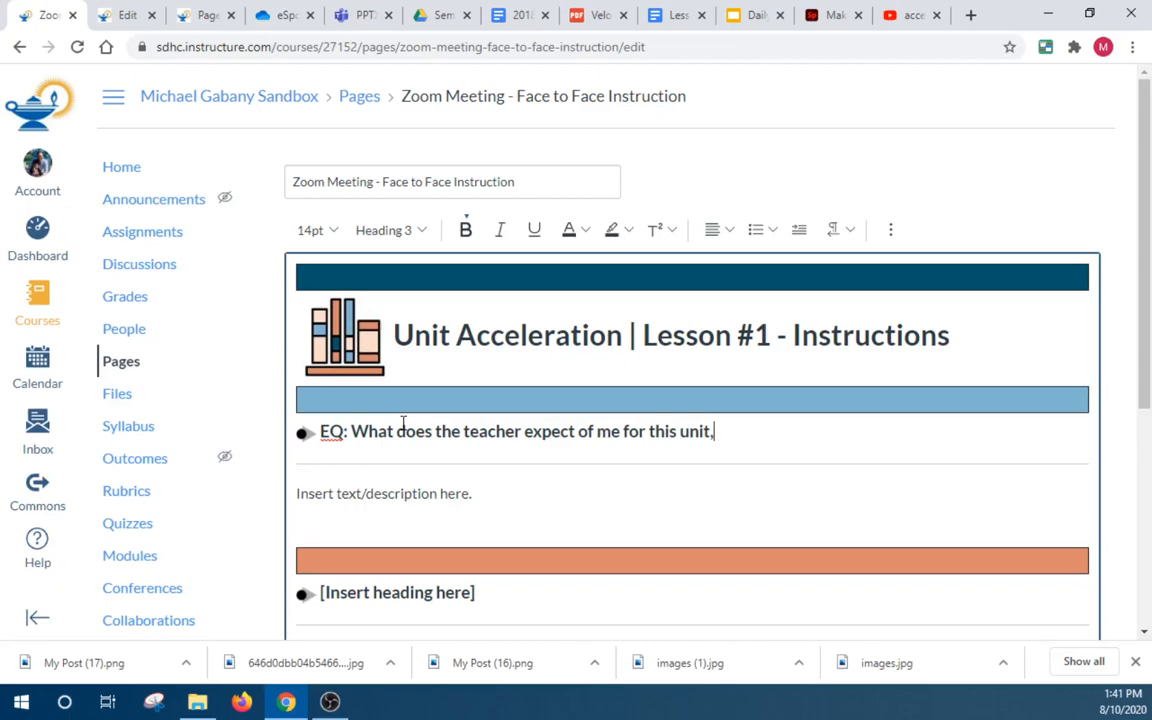
{"action": "type", "text": " and what resourc"}
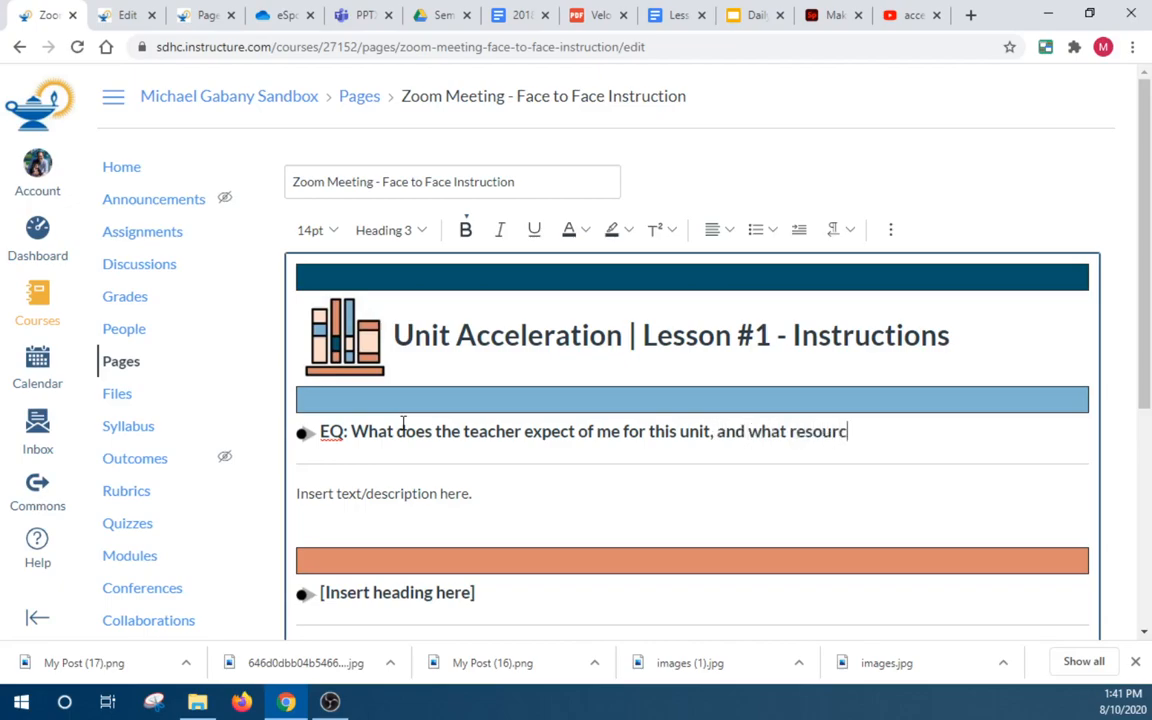
{"action": "type", "text": "es have they prov"}
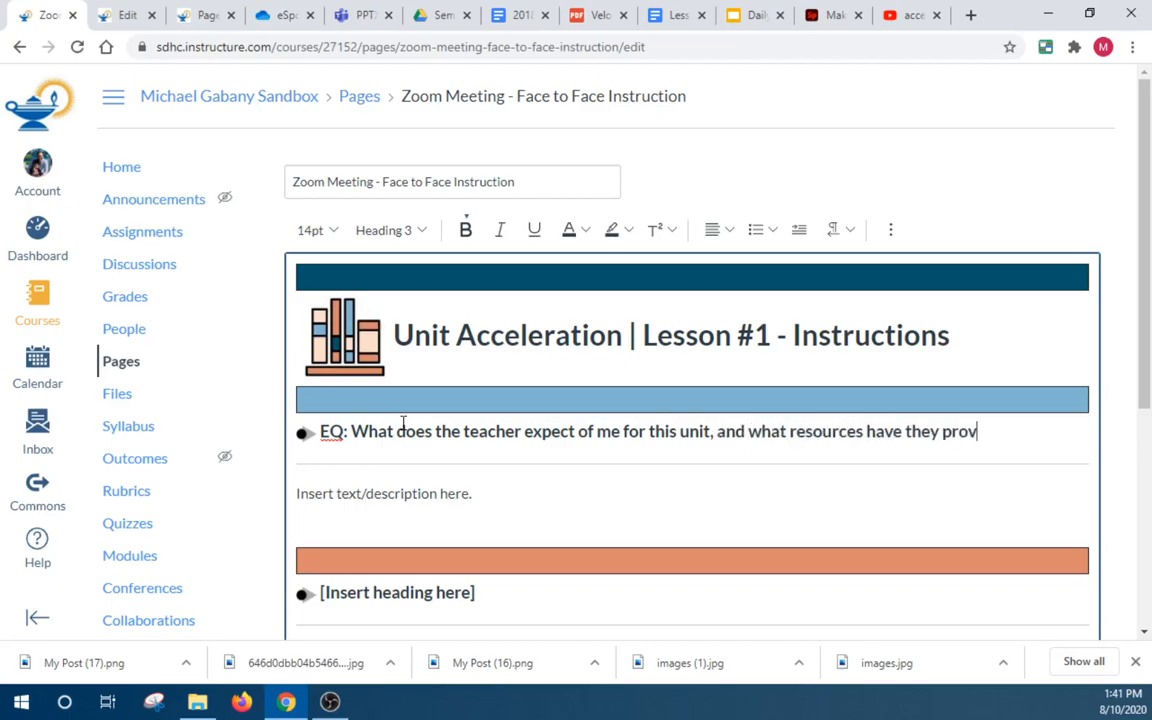
{"action": "type", "text": "dided me?"}
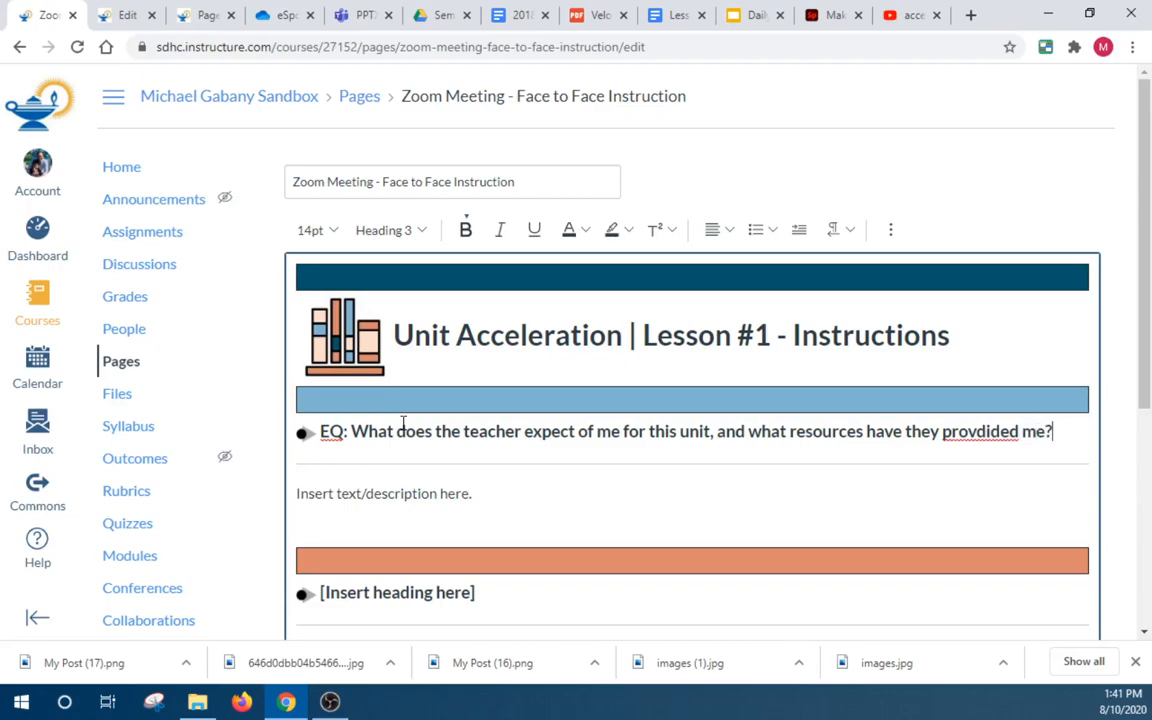
{"action": "left_click", "coordinate": [986, 432]}
{"action": "key", "text": "BackSpace"}
Replace the first section's placeholder description with "Zoom meeting Info Here" and move that text into the second section's heading, replacing its placeholder
{"action": "left_click_drag", "start_coordinate": [550, 501], "coordinate": [296, 494]}
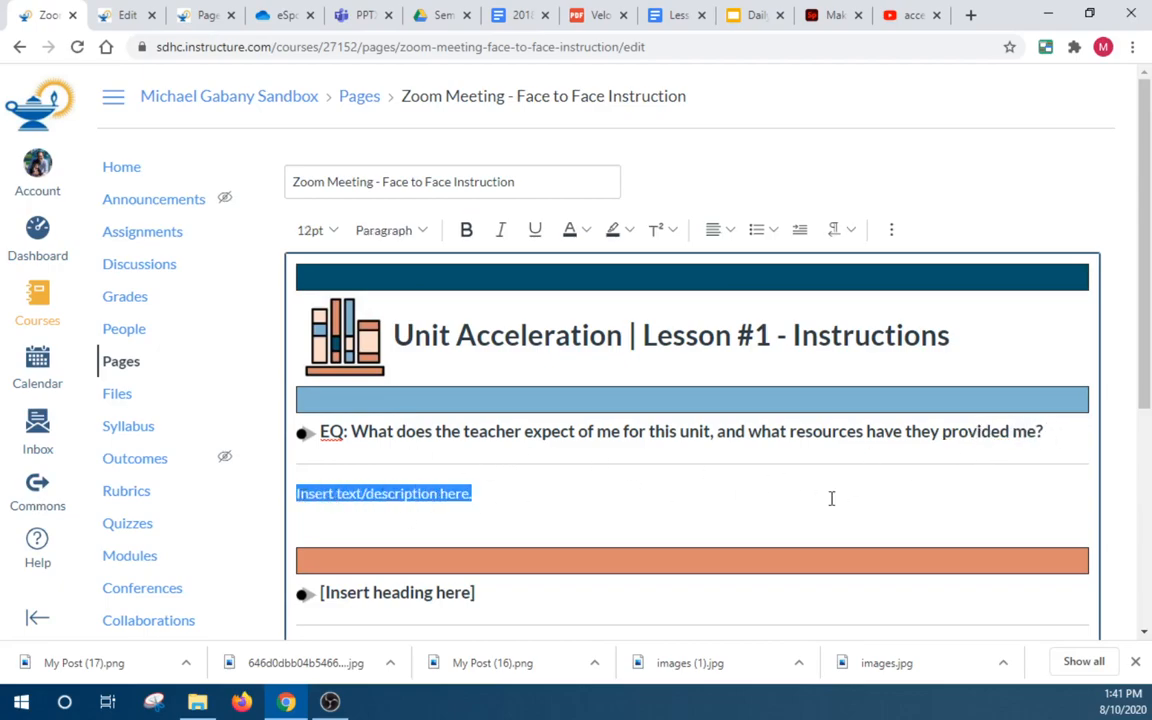
{"action": "type", "text": "Zoom mee"}
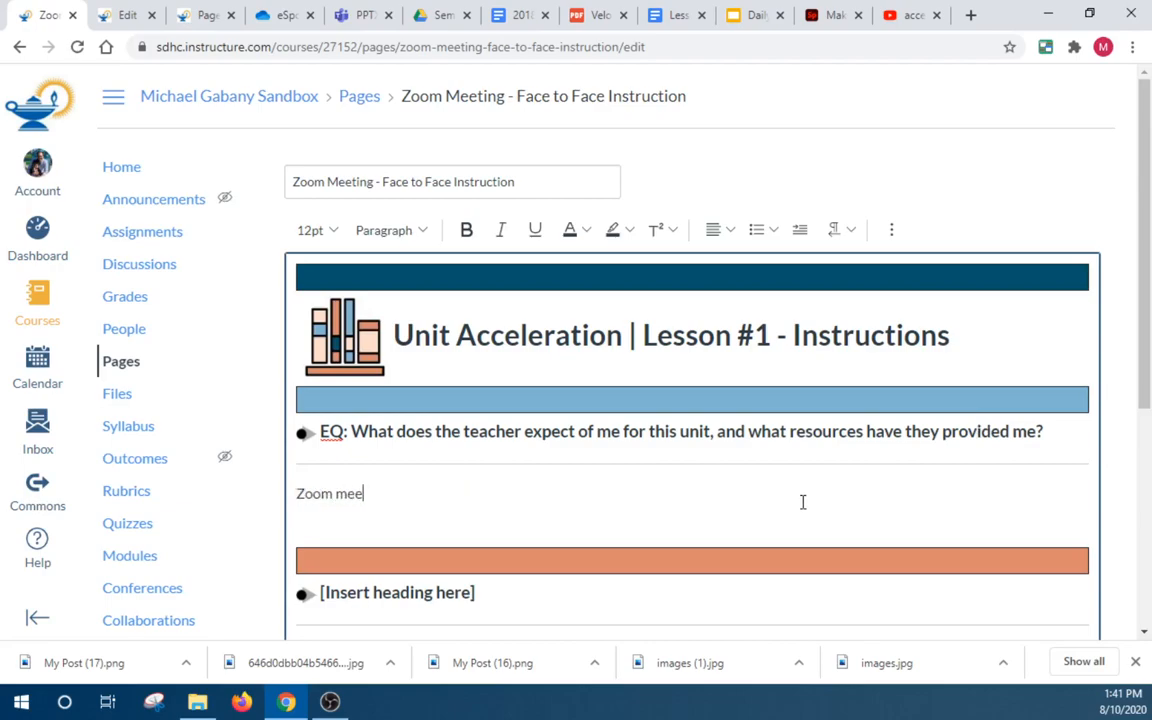
{"action": "type", "text": "ting Info Here"}
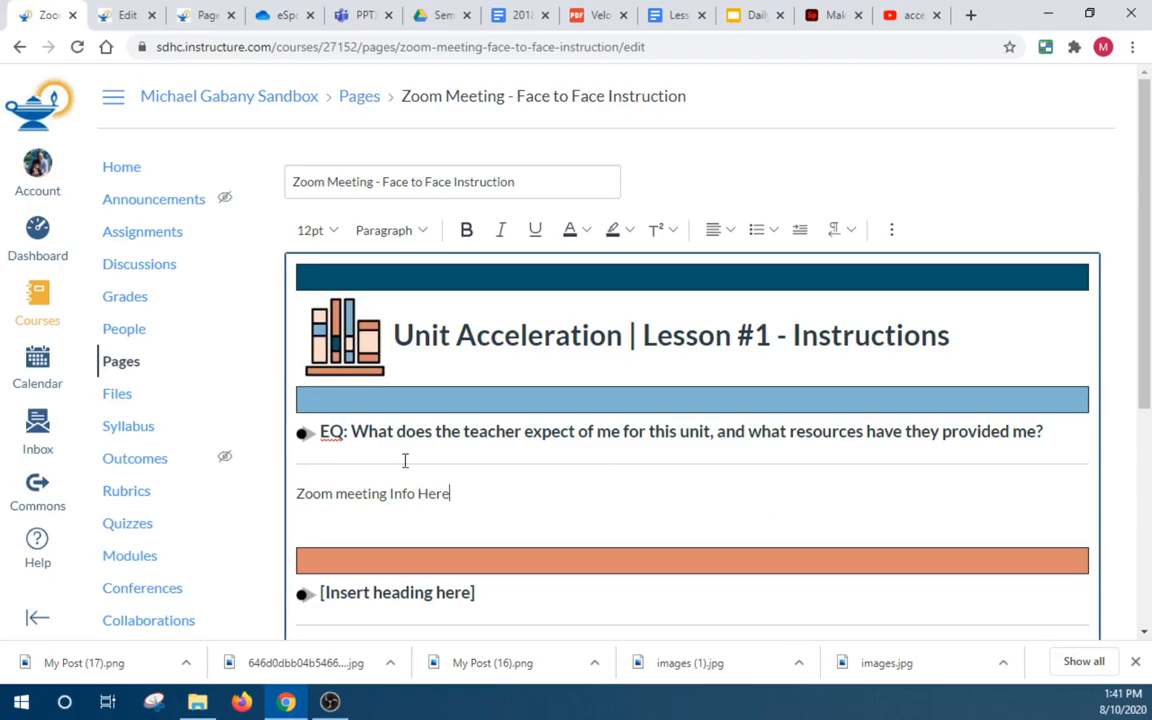
{"action": "left_click_drag", "start_coordinate": [450, 494], "coordinate": [296, 498]}
{"action": "key", "text": "ctrl+c"}
{"action": "key", "text": "BackSpace"}
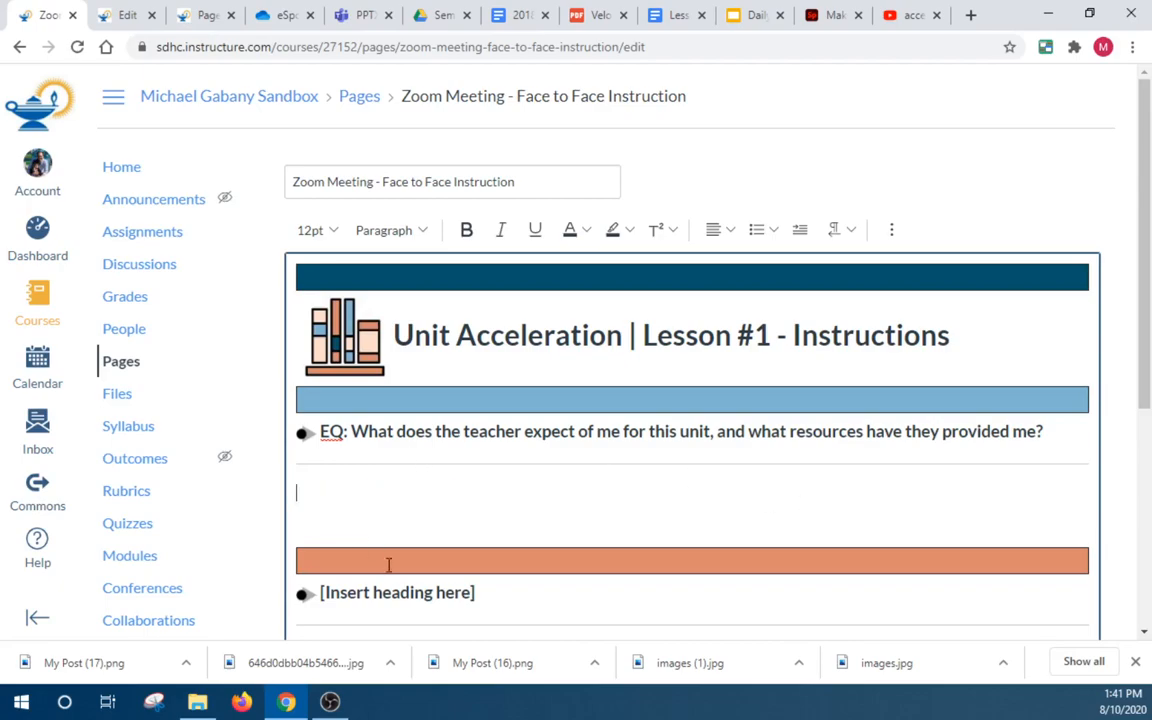
{"action": "left_click_drag", "start_coordinate": [479, 592], "coordinate": [321, 594]}
{"action": "key", "text": "ctrl+v"}
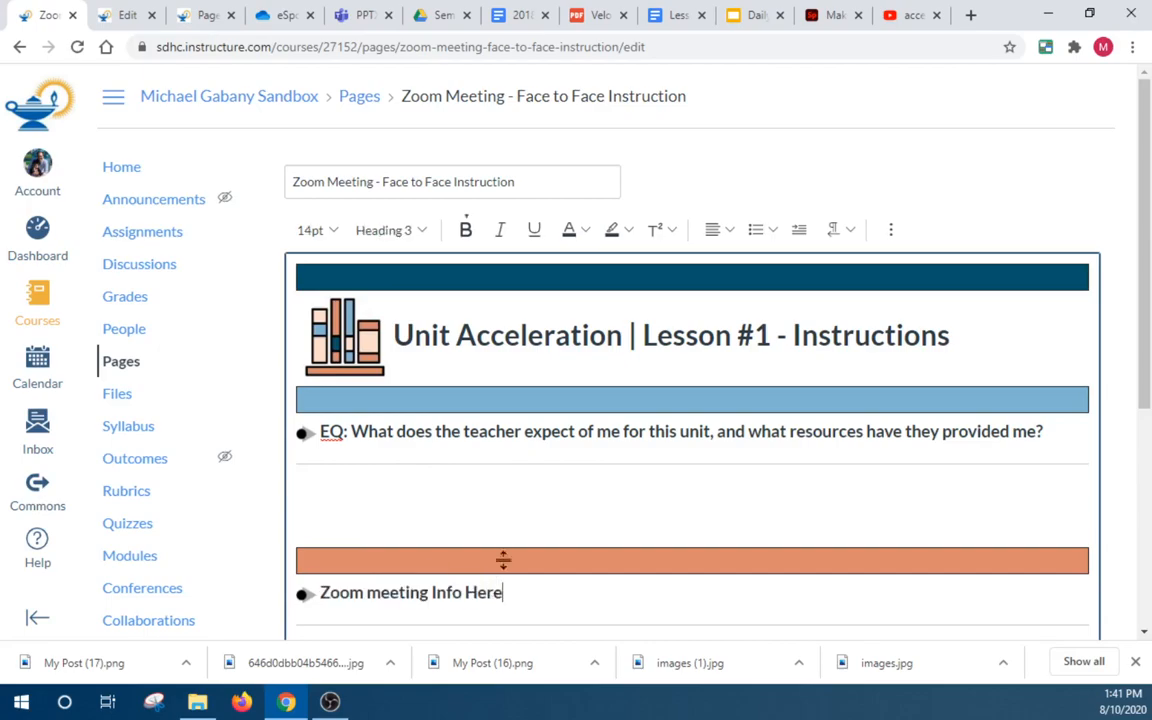
Enter "Please take the time out of your day to join me for my zoom session." as the EQ section's description
{"action": "scroll", "coordinate": [520, 540], "scroll_direction": "down", "scroll_amount": 1}
{"action": "left_click", "coordinate": [443, 392]}
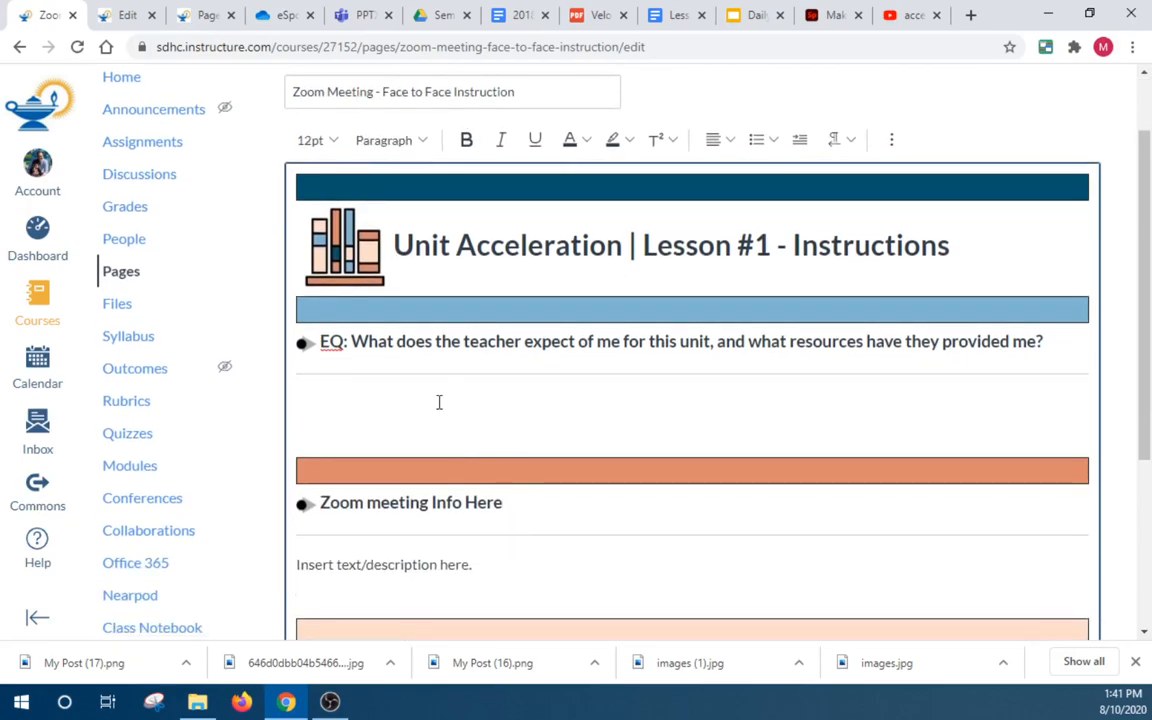
{"action": "type", "text": "Please take t"}
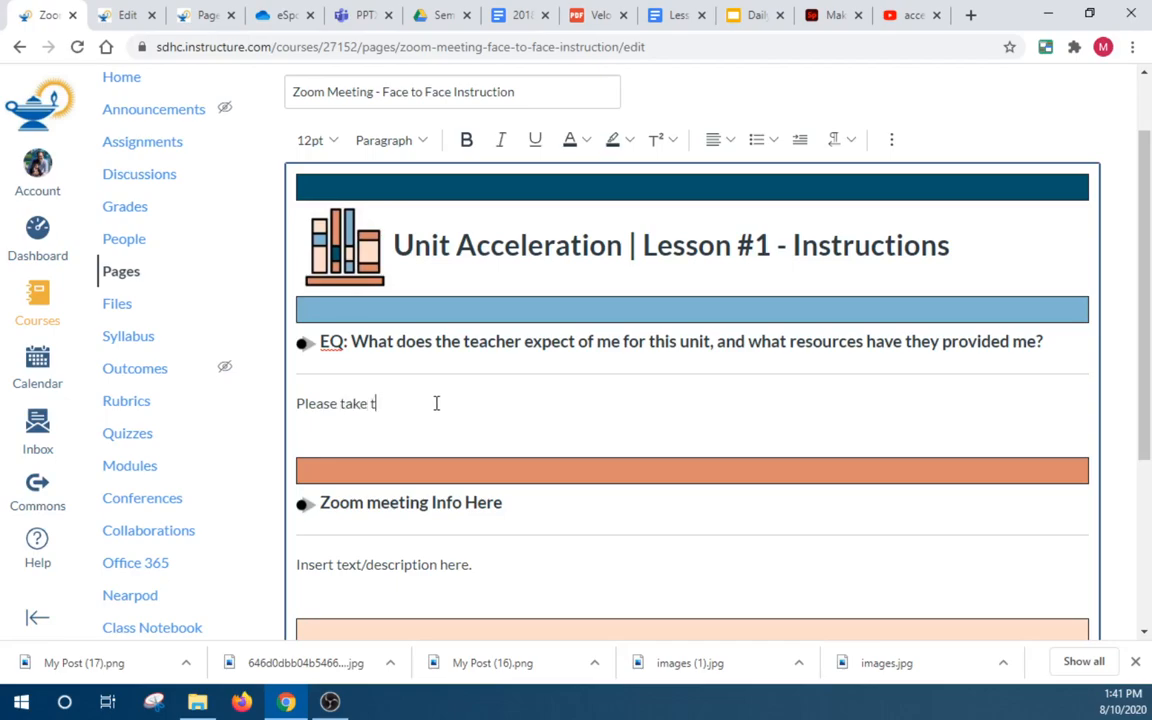
{"action": "type", "text": "he time out of your day to join me"}
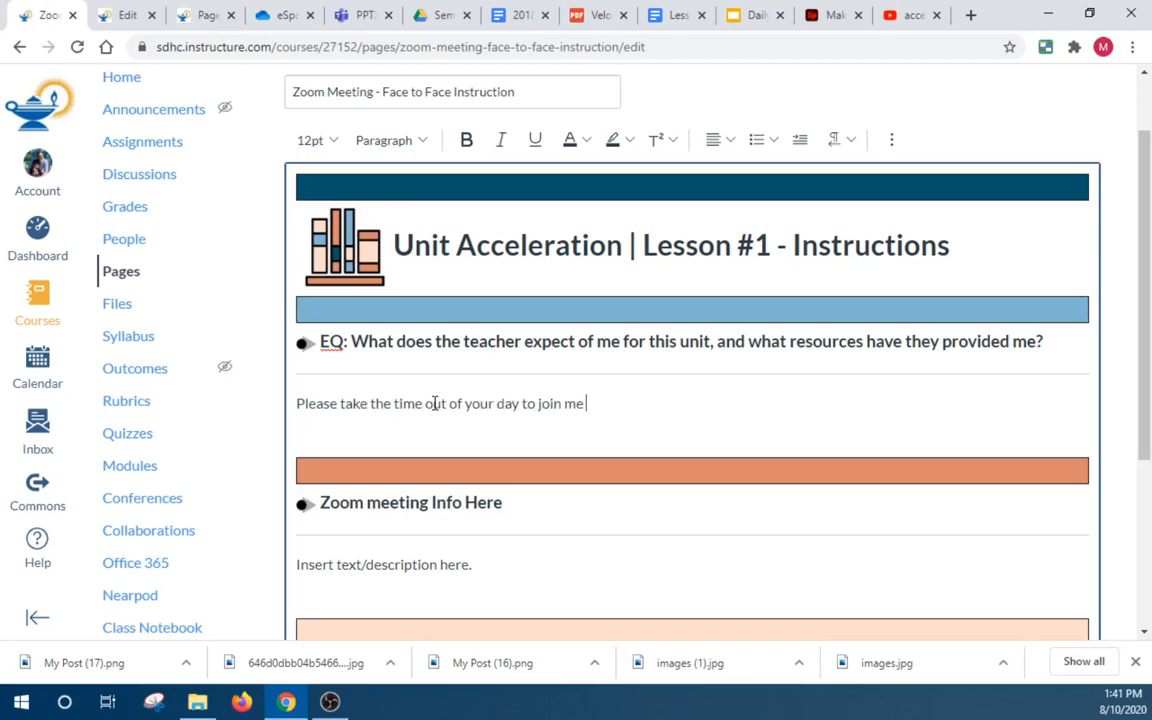
{"action": "type", "text": " for my zoom session."}
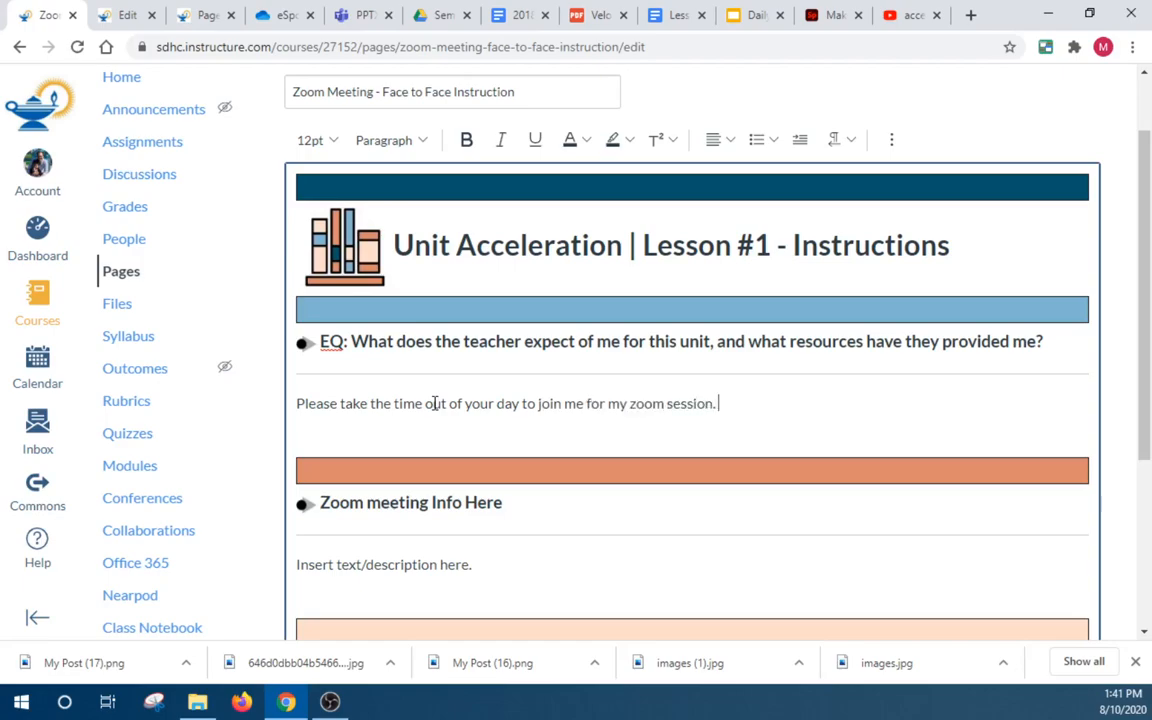
Append "If you need face to face instruction, please join me. My schedule and meetings times are listed below." to the EQ section's description
{"action": "type", "text": " If you need face to "}
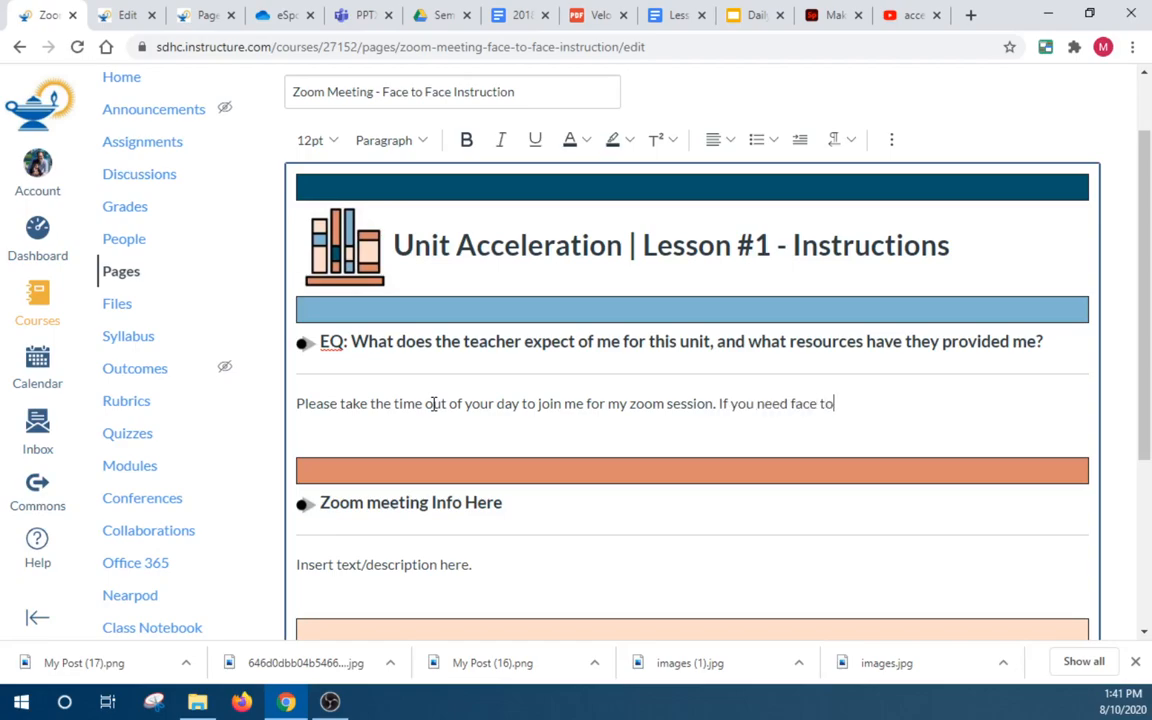
{"action": "type", "text": "face instruction"}
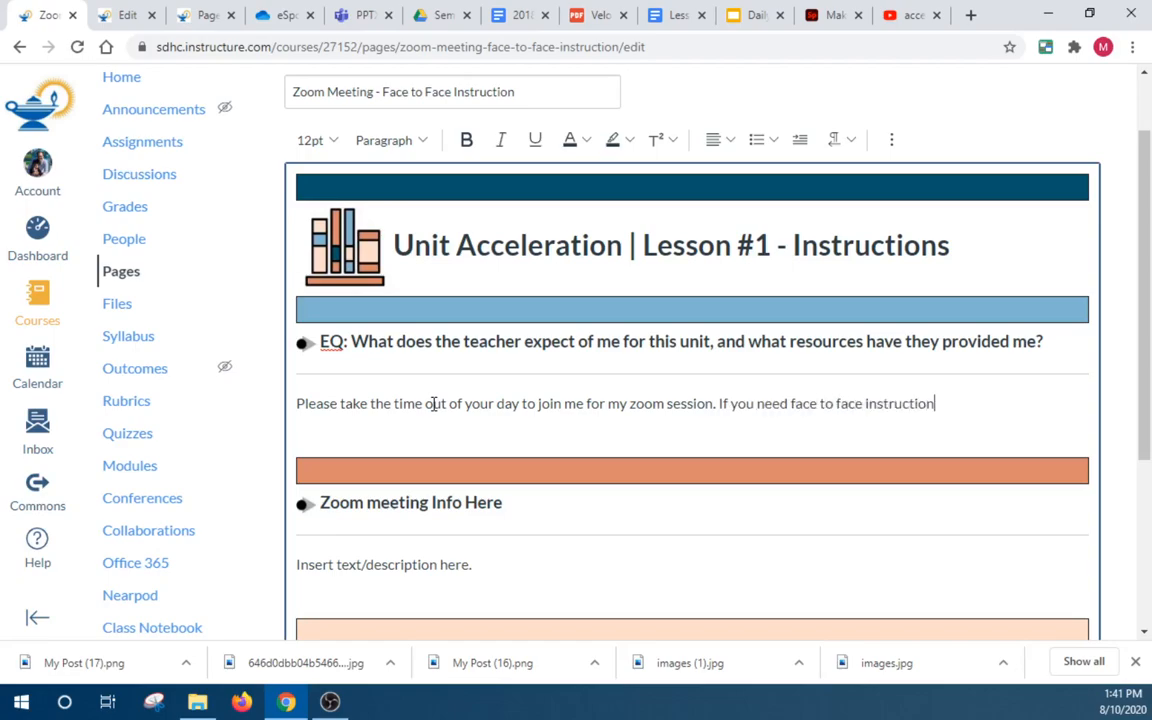
{"action": "type", "text": ", please join me"}
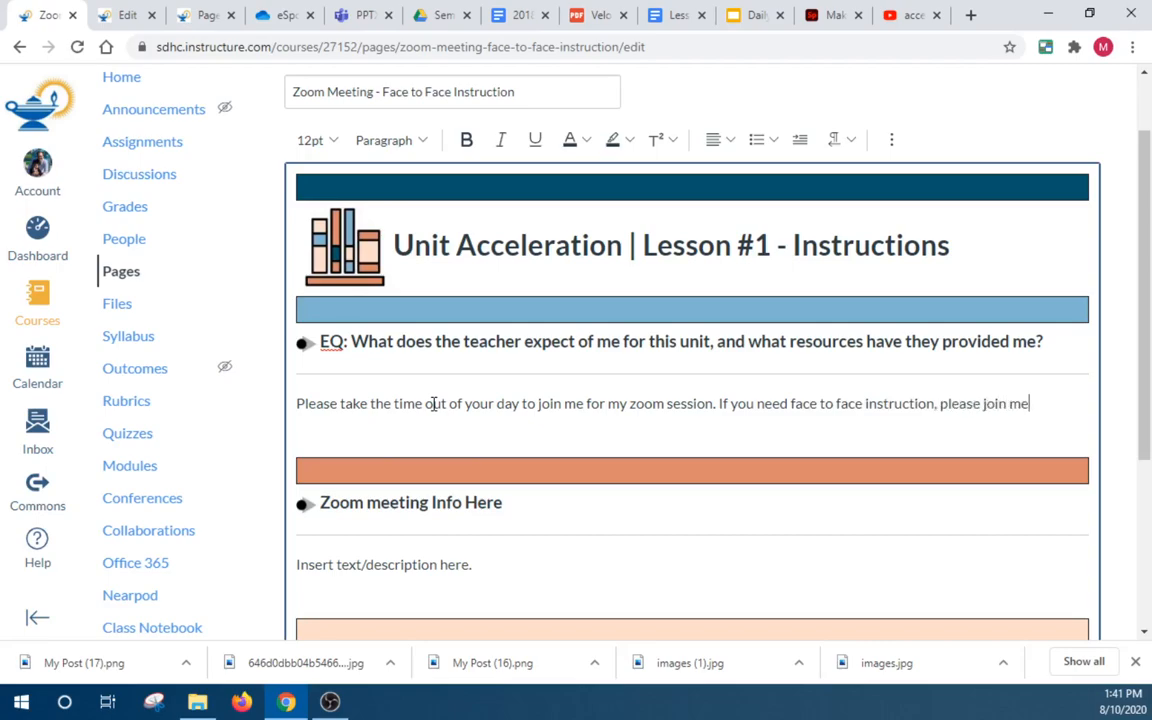
{"action": "type", "text": ". "}
{"action": "type", "text": "My schedule"}
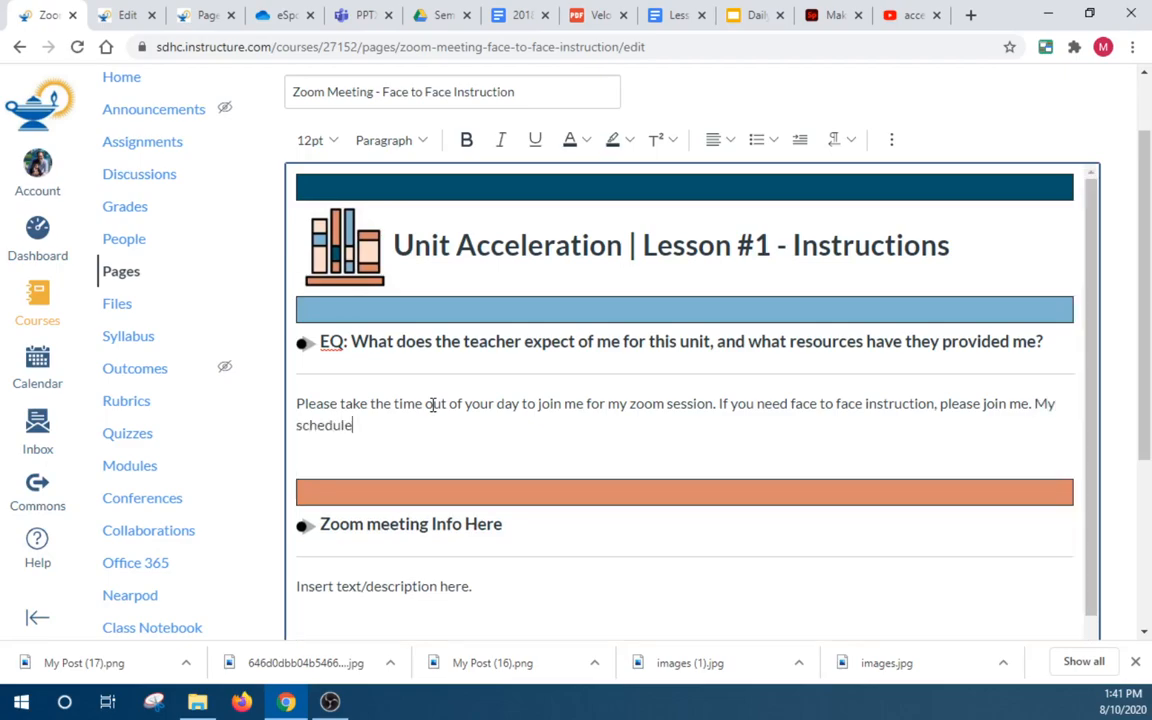
{"action": "type", "text": " and meetings times"}
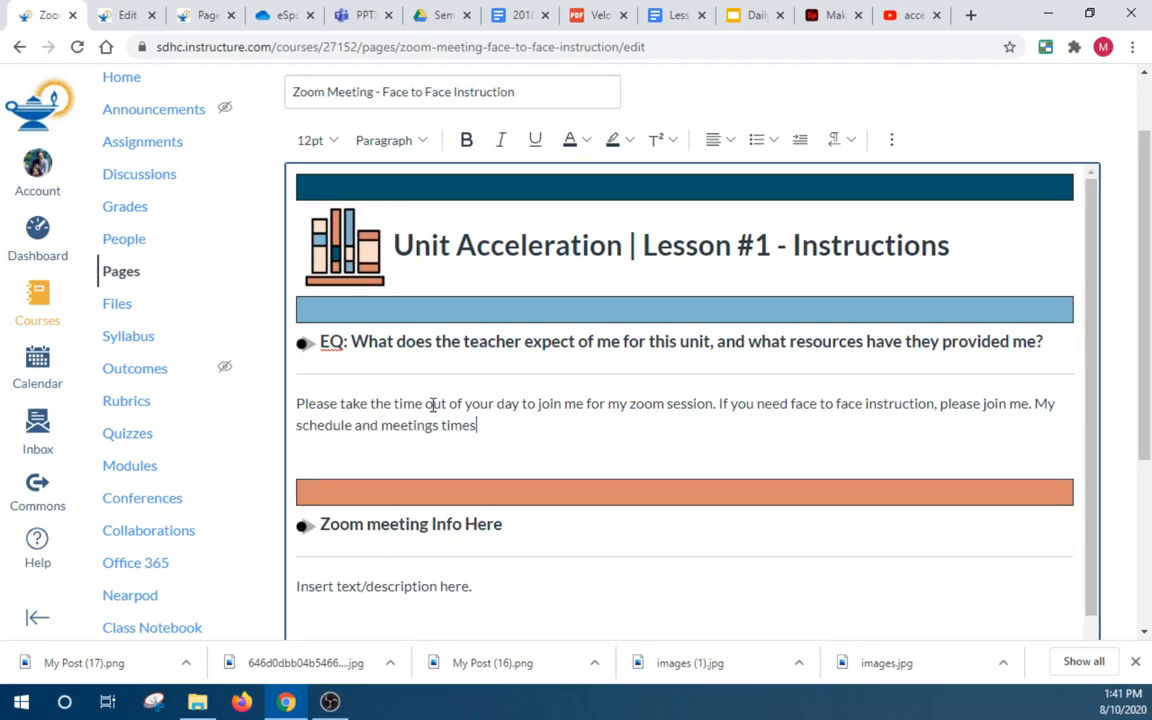
{"action": "type", "text": " are listed below."}
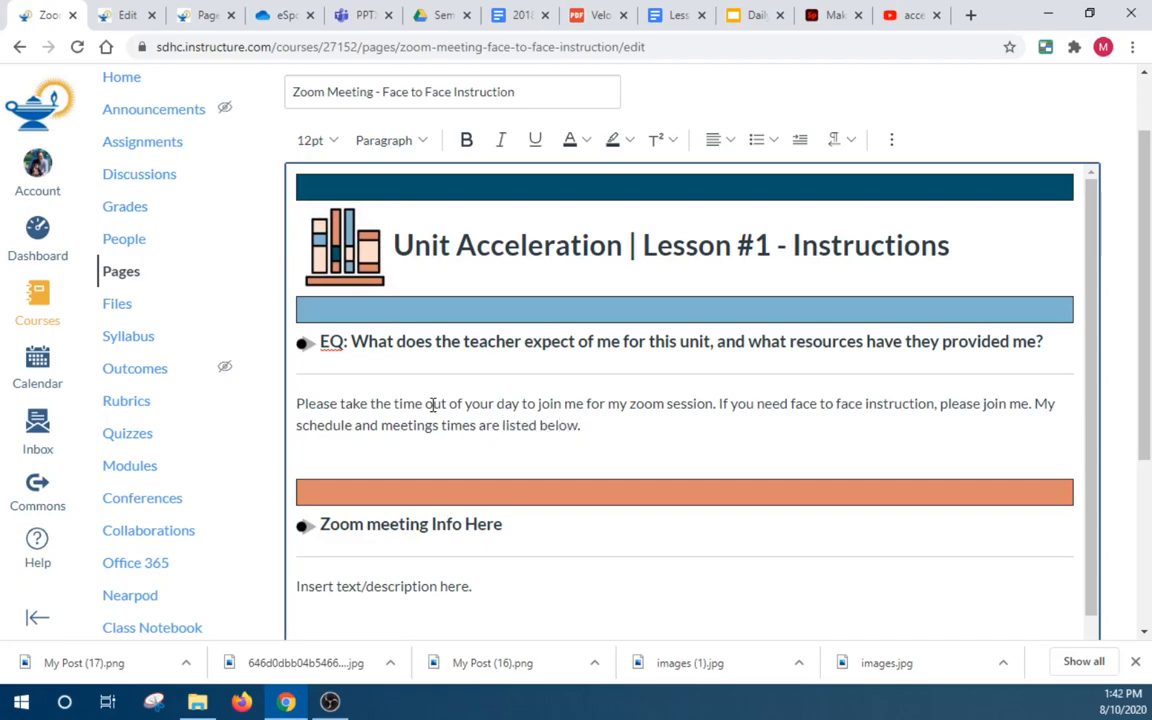
Replace the placeholder description under "Zoom meeting Info Here" with "Meeting ID & Password"
{"action": "scroll", "coordinate": [432, 410], "scroll_direction": "down", "scroll_amount": 1}
{"action": "left_click", "coordinate": [312, 575]}
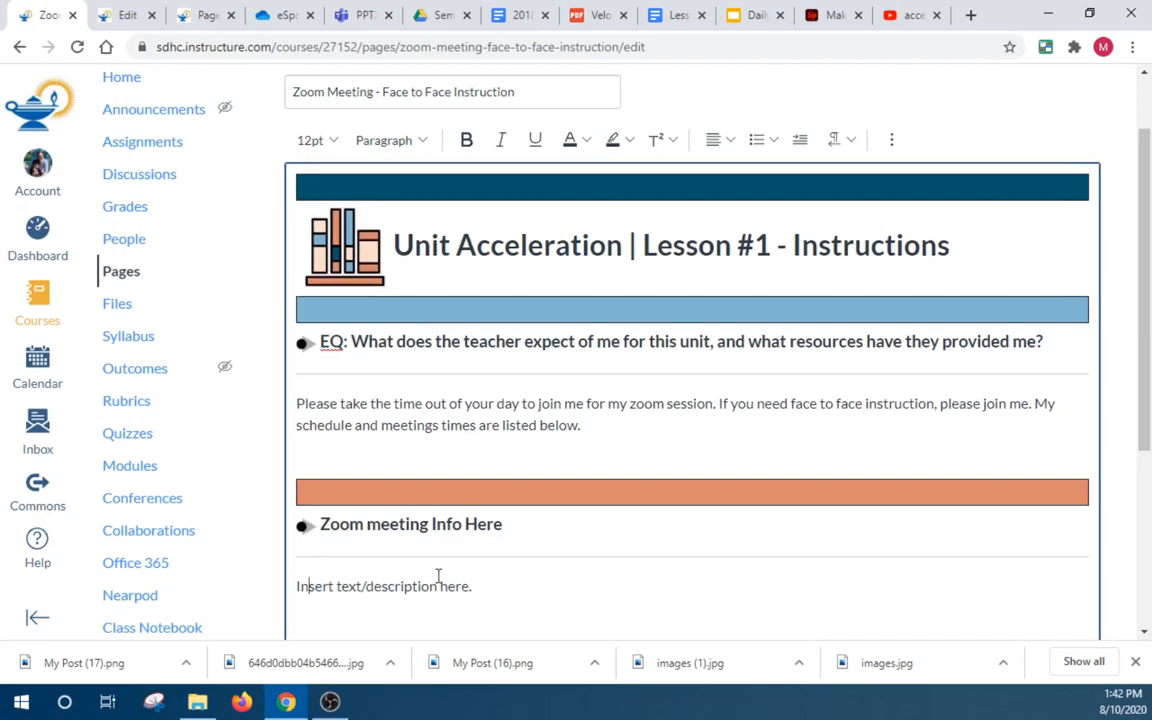
{"action": "left_click_drag", "start_coordinate": [472, 587], "coordinate": [296, 588]}
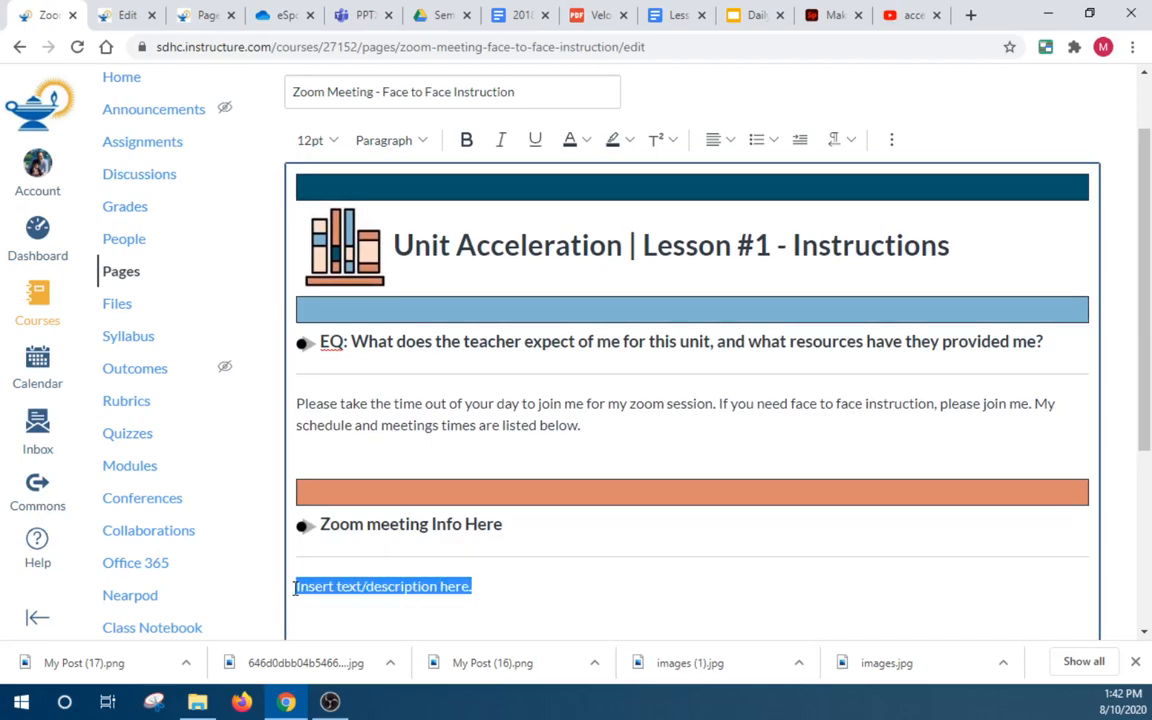
{"action": "type", "text": "Meeting ID"}
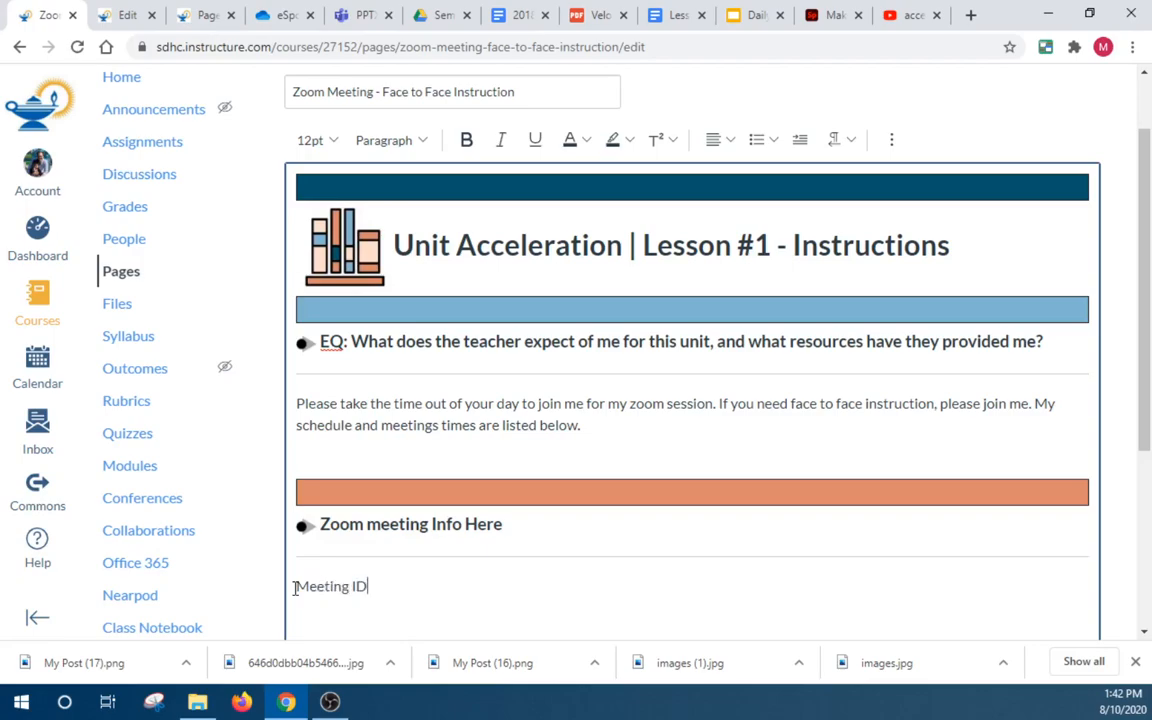
{"action": "type", "text": " & Password"}
Add a separate line reading "Pd 1:" above the "Meeting ID & Password" line in the Zoom section
{"action": "key", "text": "Return"}
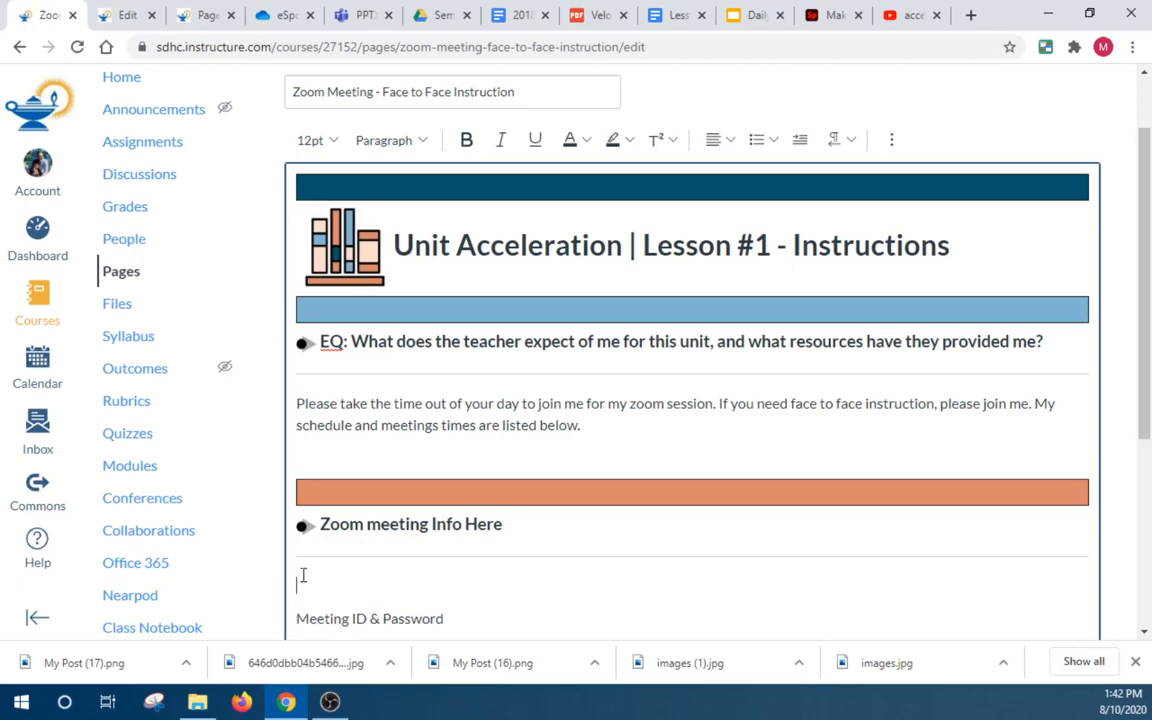
{"action": "type", "text": "Pd 1"}
{"action": "type", "text": "/{d2"}
{"action": "key", "text": "BackSpace"}
{"action": "key", "text": "BackSpace"}
{"action": "scroll", "coordinate": [303, 575], "scroll_direction": "down", "scroll_amount": 3}
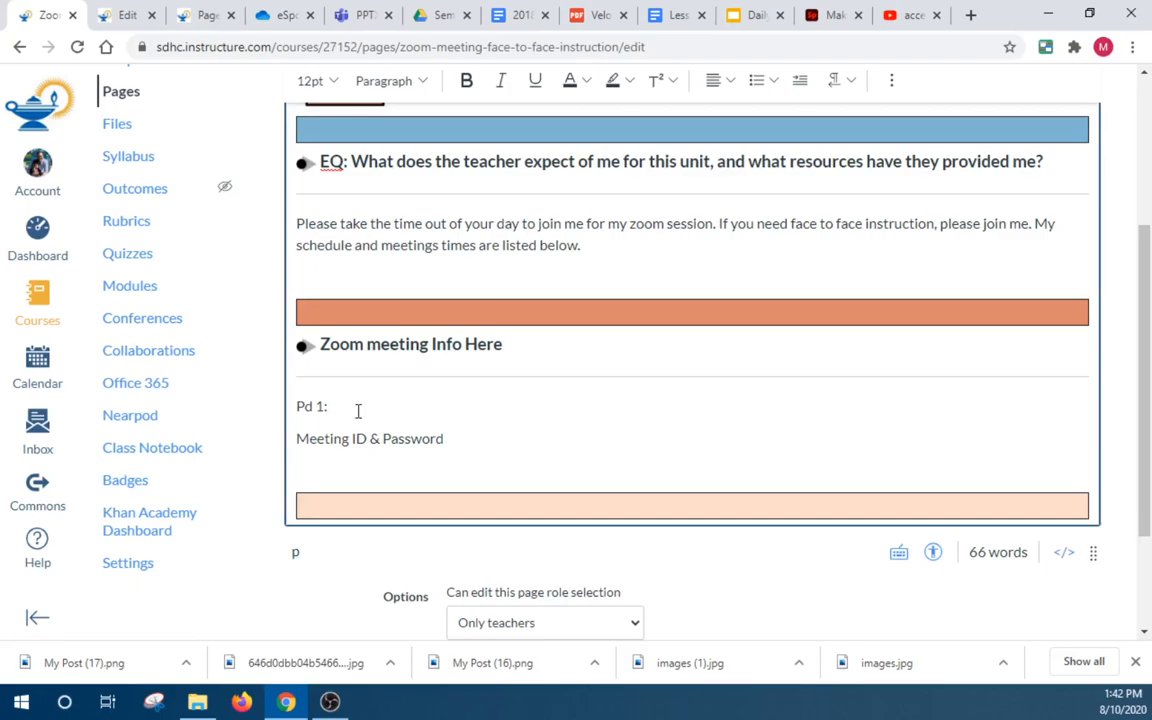
Join "Meeting ID & Password" onto the "Pd 1:" line and paste six copies of that line beneath it
{"action": "key", "text": "Delete"}
{"action": "left_click_drag", "start_coordinate": [482, 407], "coordinate": [300, 413]}
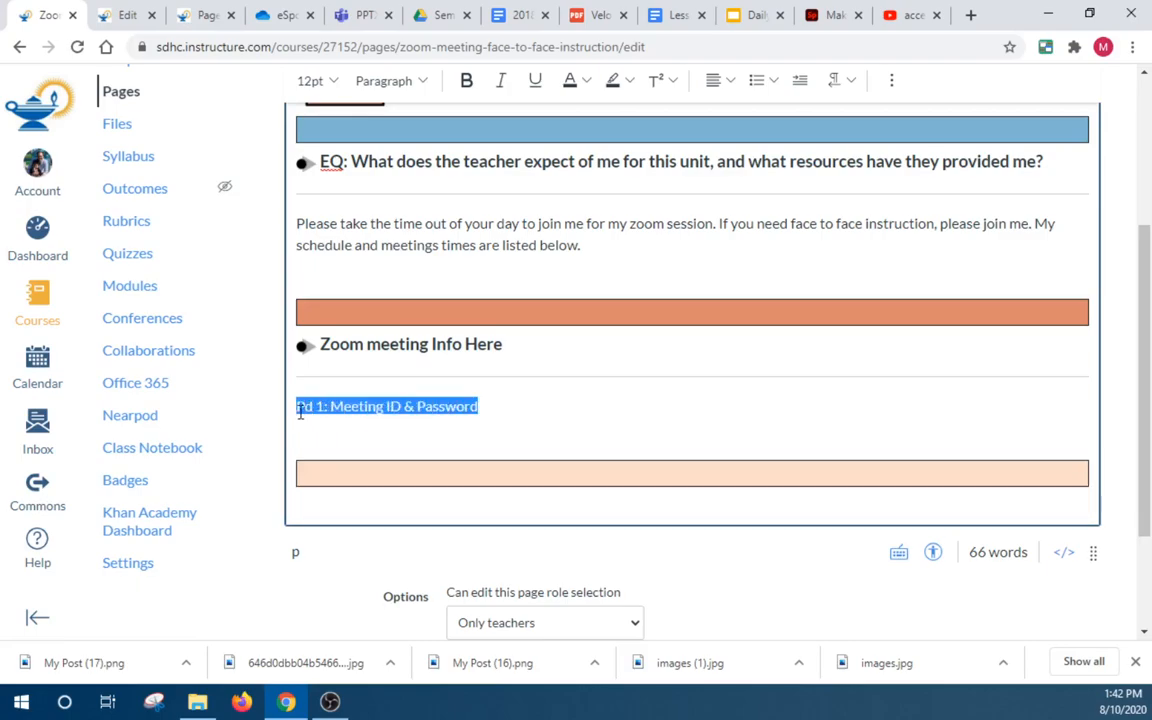
{"action": "key", "text": "ctrl+c"}
{"action": "left_click", "coordinate": [505, 414]}
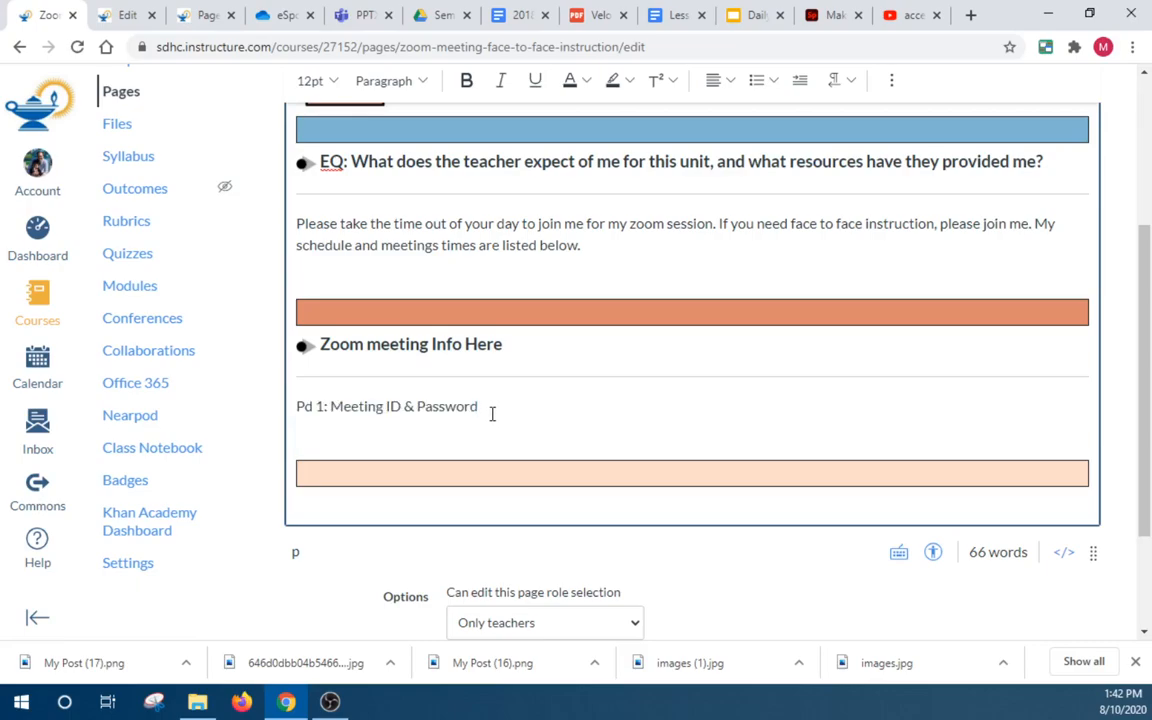
{"action": "key", "text": "Return"}
{"action": "key", "text": "ctrl+v"}
{"action": "key", "text": "Return"}
{"action": "key", "text": "ctrl+v"}
{"action": "key", "text": "Return"}
{"action": "key", "text": "ctrl+v"}
{"action": "key", "text": "Return"}
{"action": "key", "text": "ctrl+v"}
{"action": "key", "text": "Return"}
{"action": "key", "text": "ctrl+v"}
{"action": "key", "text": "Return"}
{"action": "key", "text": "ctrl+v"}
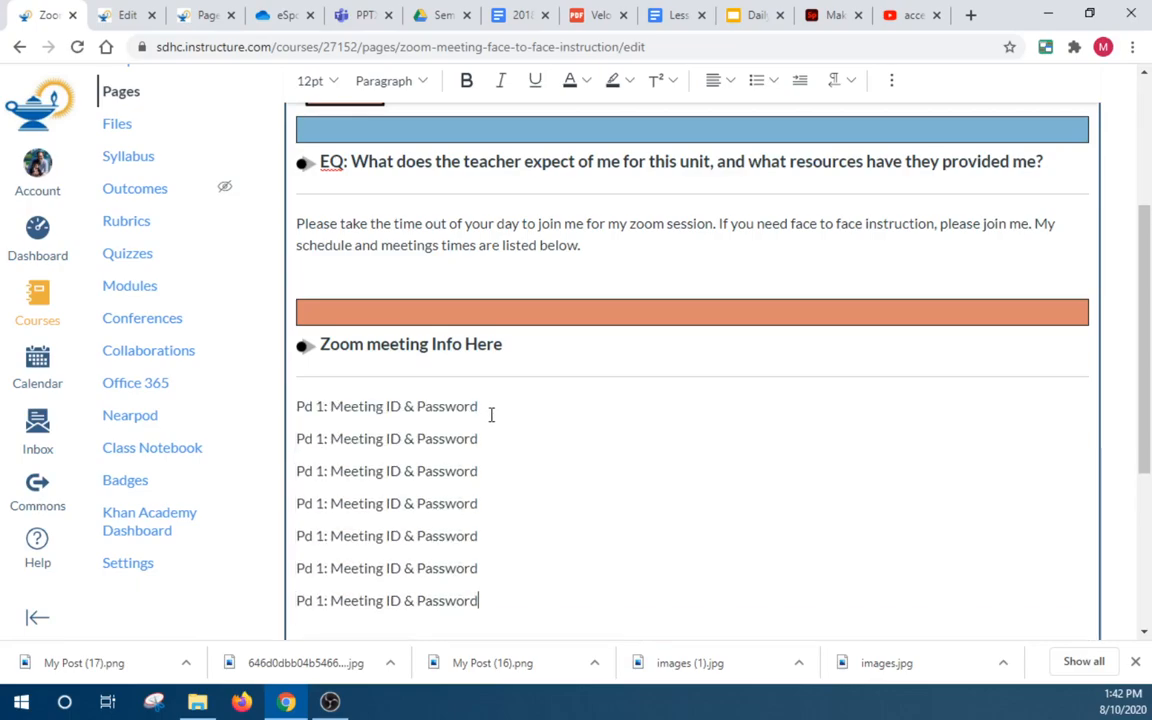
Renumber the four lines below Pd 1 as Pd 2, Pd 3, Pd 4 and Pd 5
{"action": "left_click", "coordinate": [322, 438]}
{"action": "key", "text": "BackSpace"}
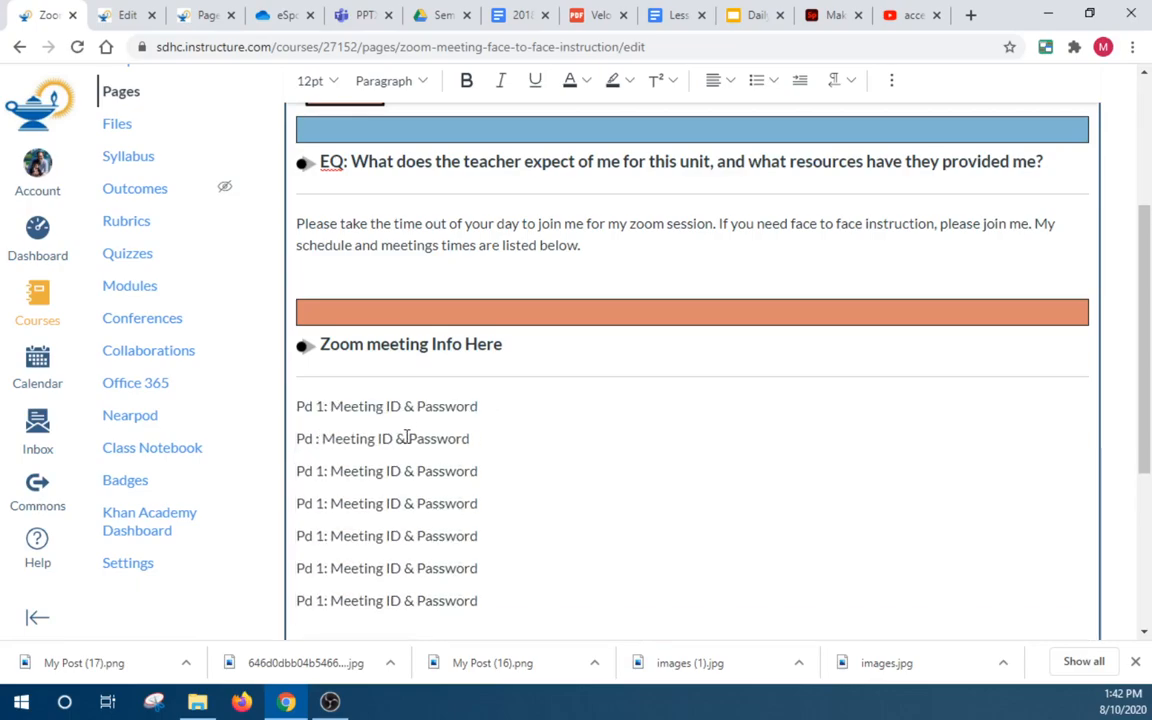
{"action": "type", "text": "2"}
{"action": "key", "text": "BackSpace"}
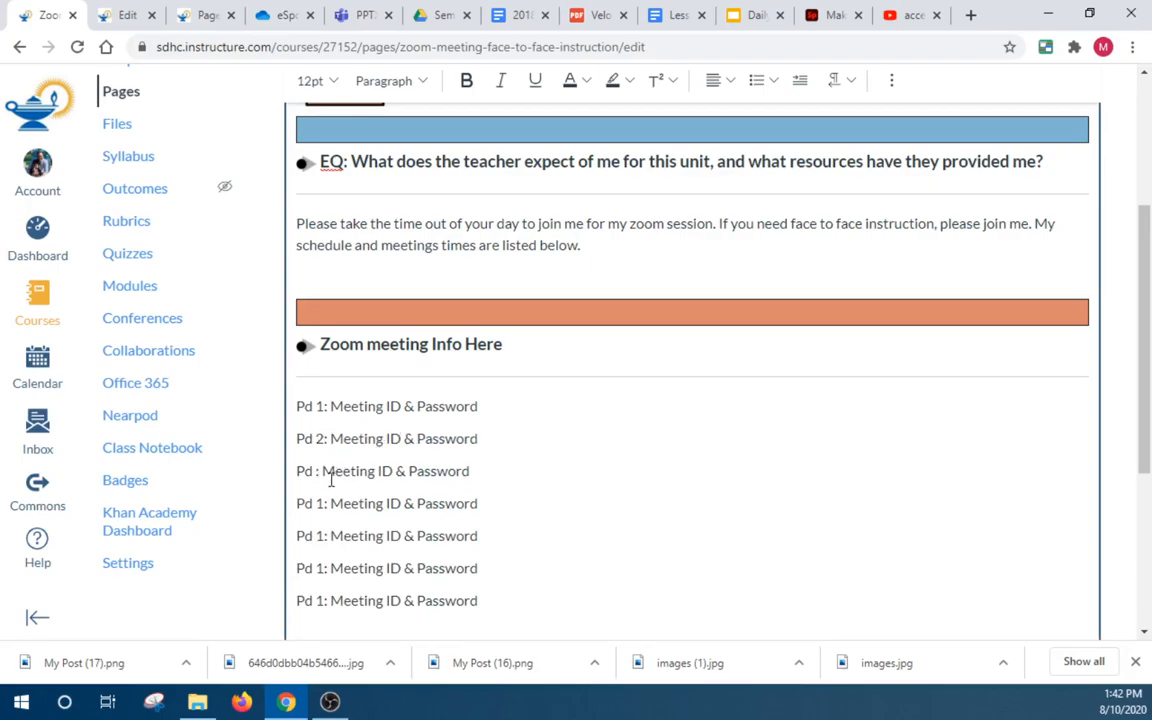
{"action": "type", "text": "3"}
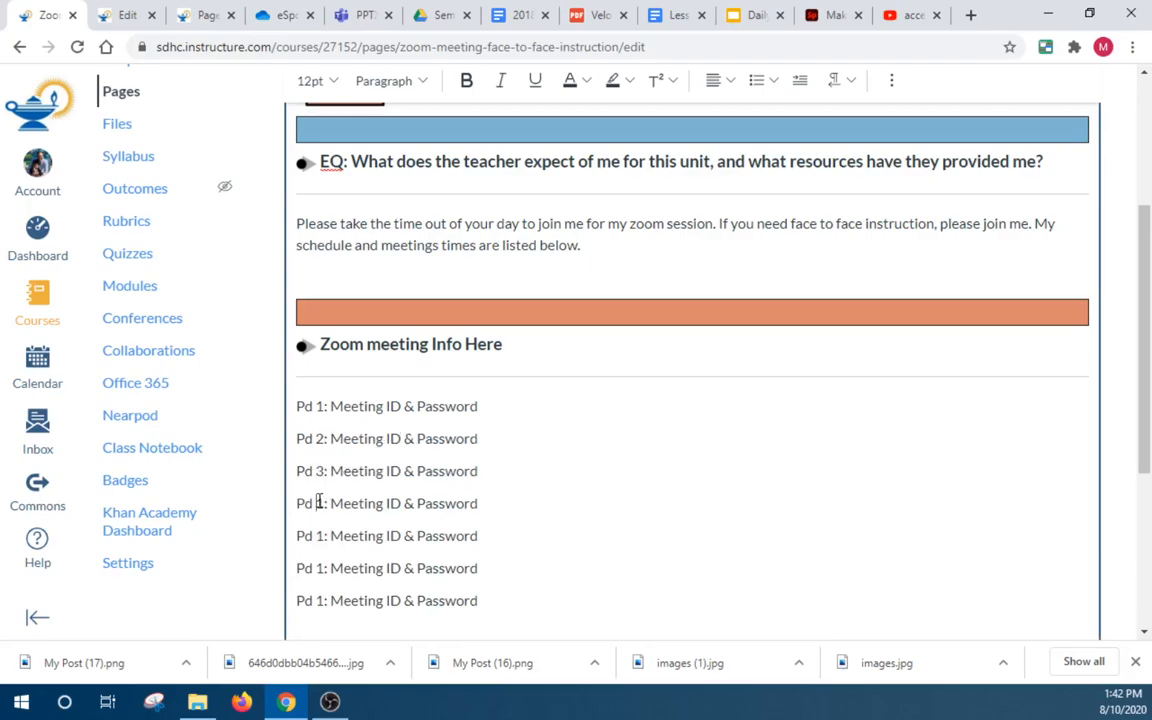
{"action": "key", "text": "Down"}
{"action": "key", "text": "BackSpace"}
{"action": "type", "text": "4"}
{"action": "key", "text": "Down"}
{"action": "key", "text": "BackSpace"}
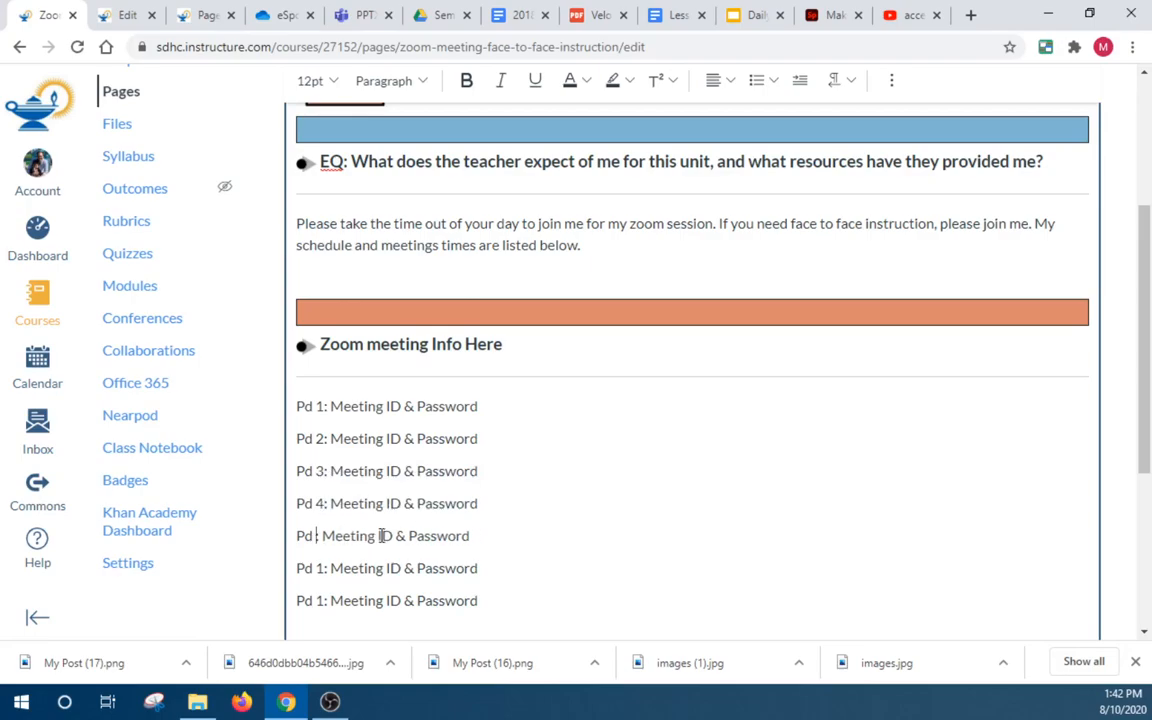
{"action": "type", "text": "5"}
Delete the two surplus "Pd 1" lines and the blank line left below Pd 5
{"action": "left_click_drag", "start_coordinate": [504, 599], "coordinate": [296, 566]}
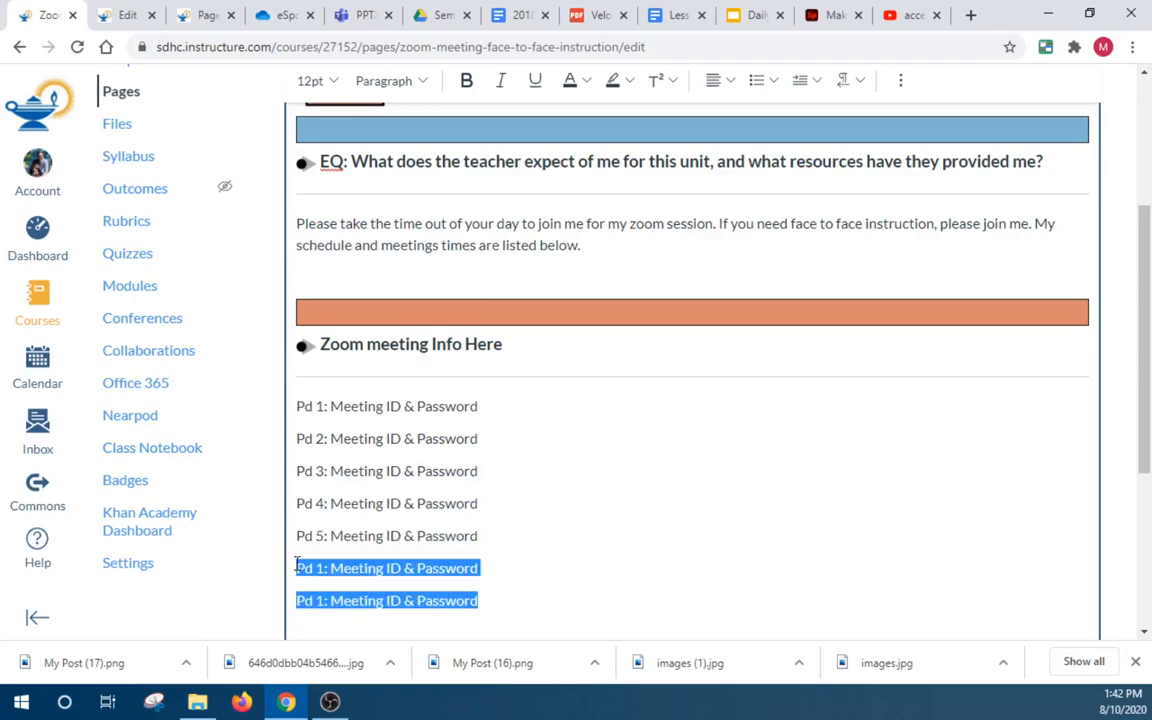
{"action": "key", "text": "BackSpace"}
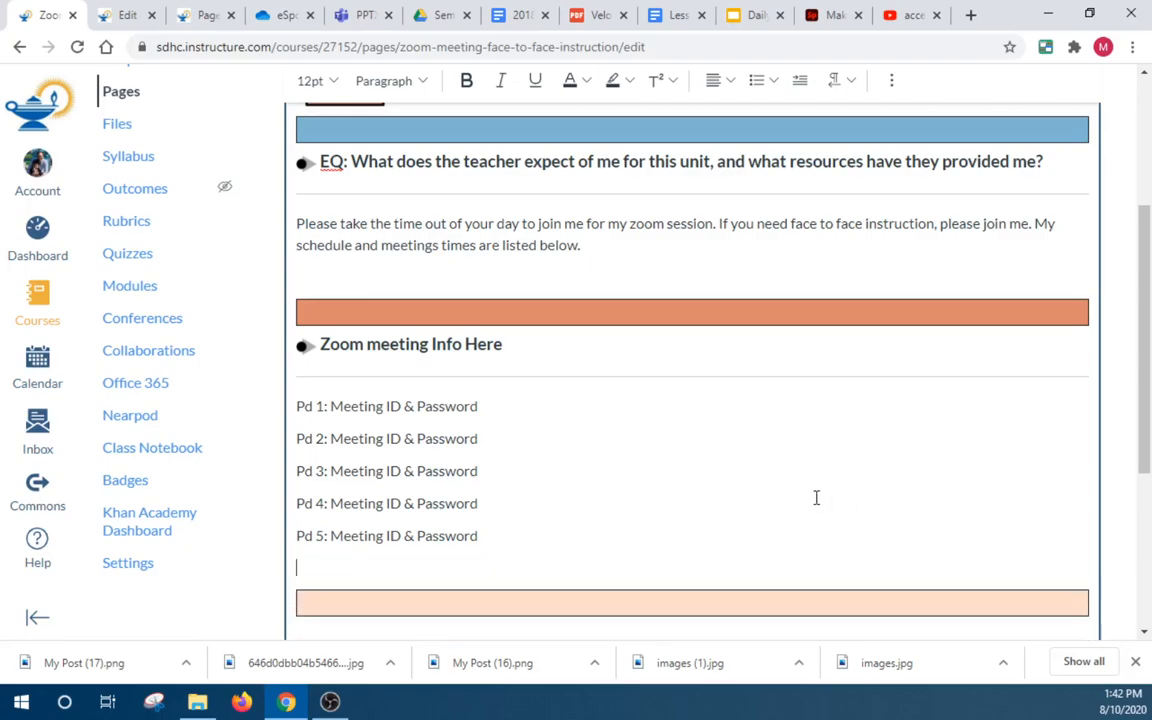
{"action": "key", "text": "BackSpace"}
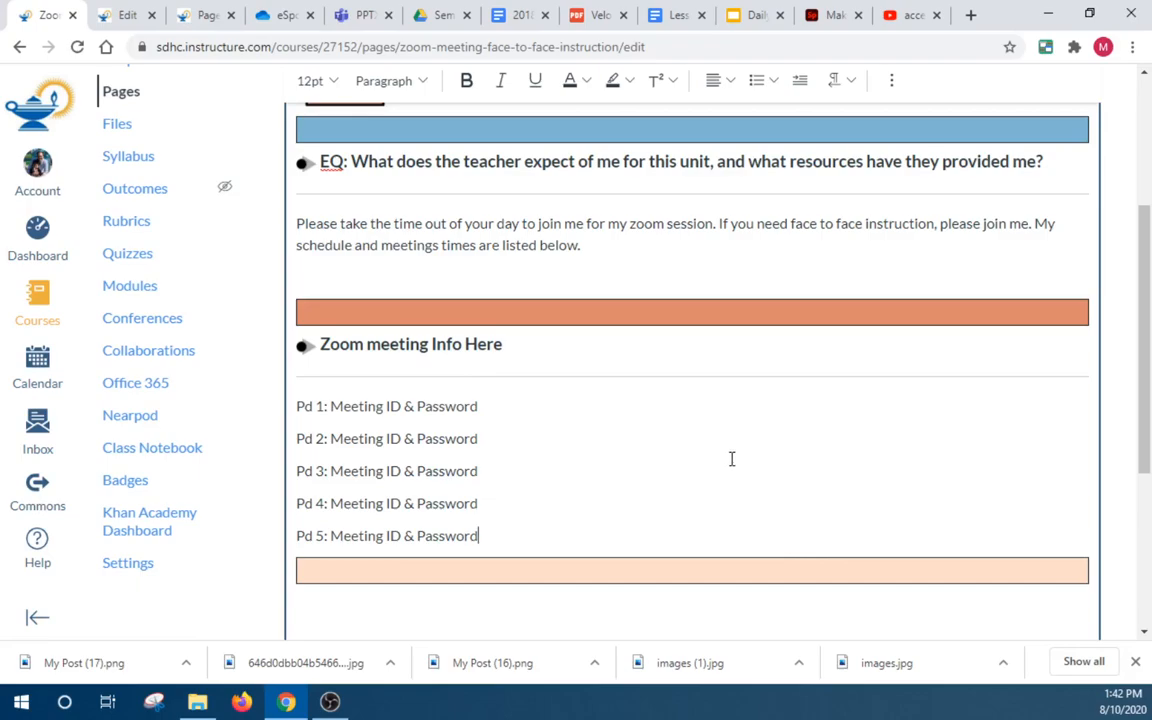
Review the Zoom Meeting - Face to Face Instruction page from header to last banner and save it
{"action": "scroll", "coordinate": [761, 465], "scroll_direction": "down", "scroll_amount": 3}
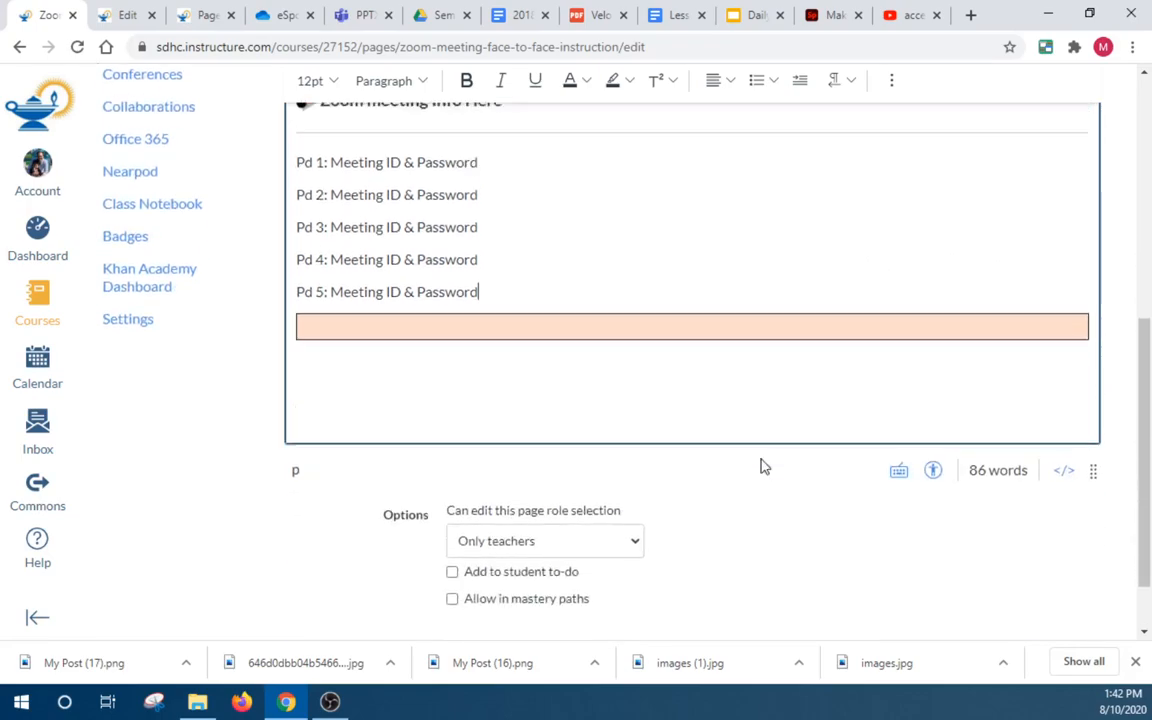
{"action": "scroll", "coordinate": [564, 416], "scroll_direction": "up", "scroll_amount": 4}
{"action": "scroll", "coordinate": [620, 340], "scroll_direction": "down", "scroll_amount": 3}
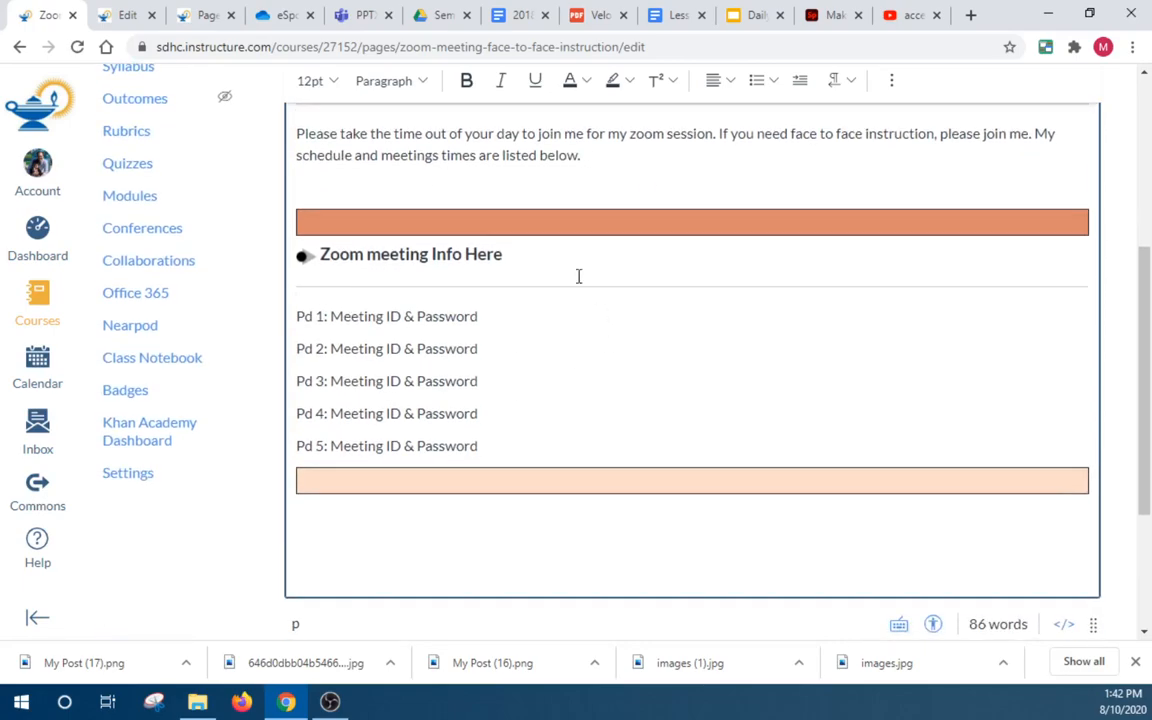
{"action": "scroll", "coordinate": [703, 335], "scroll_direction": "up", "scroll_amount": 1}
{"action": "scroll", "coordinate": [703, 335], "scroll_direction": "up", "scroll_amount": 2}
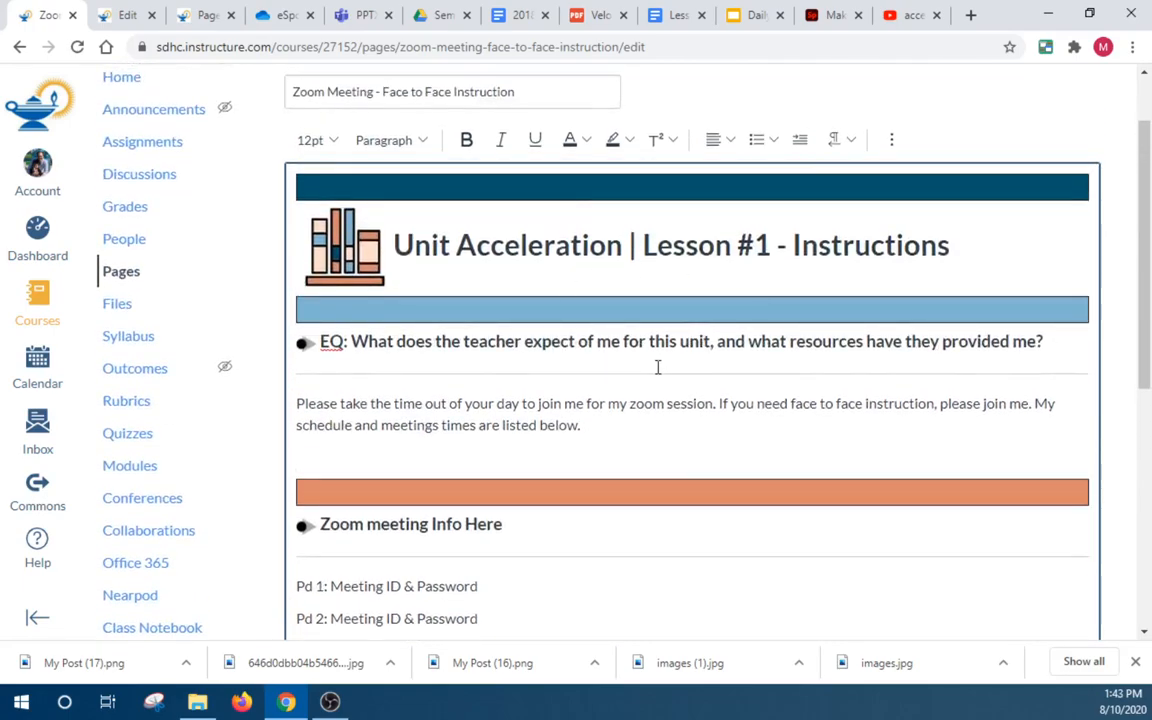
{"action": "scroll", "coordinate": [857, 556], "scroll_direction": "down", "scroll_amount": 3}
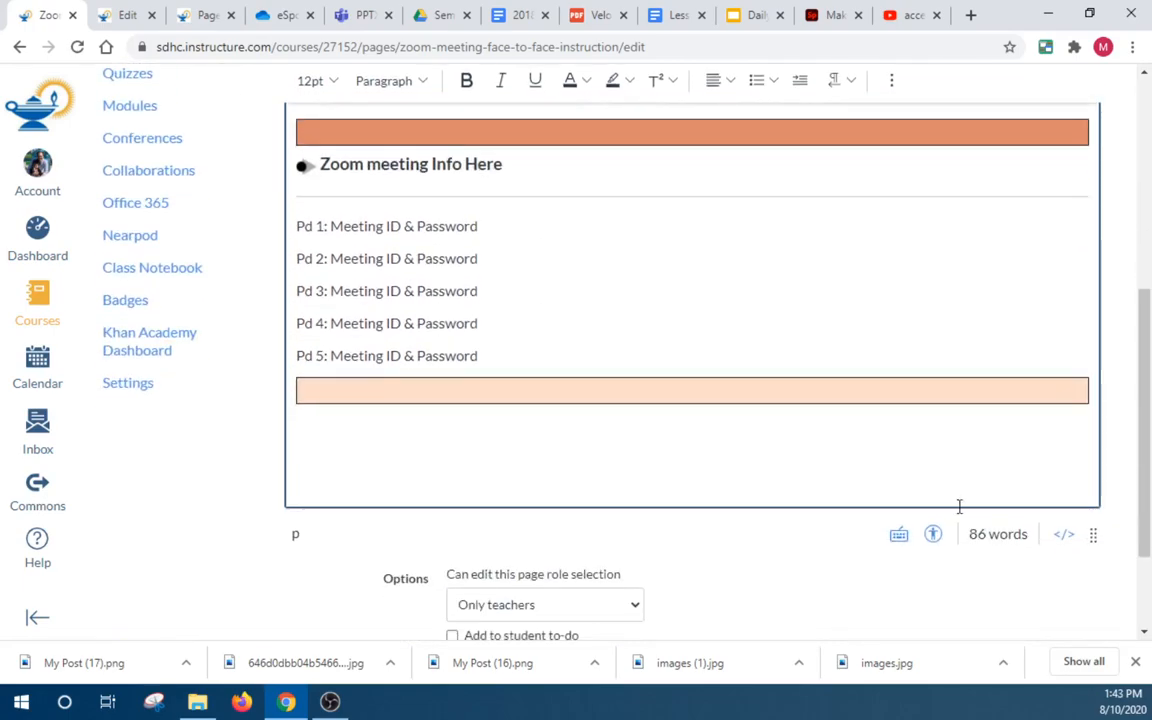
{"action": "scroll", "coordinate": [1052, 551], "scroll_direction": "down", "scroll_amount": 1}
{"action": "left_click", "coordinate": [1077, 592]}
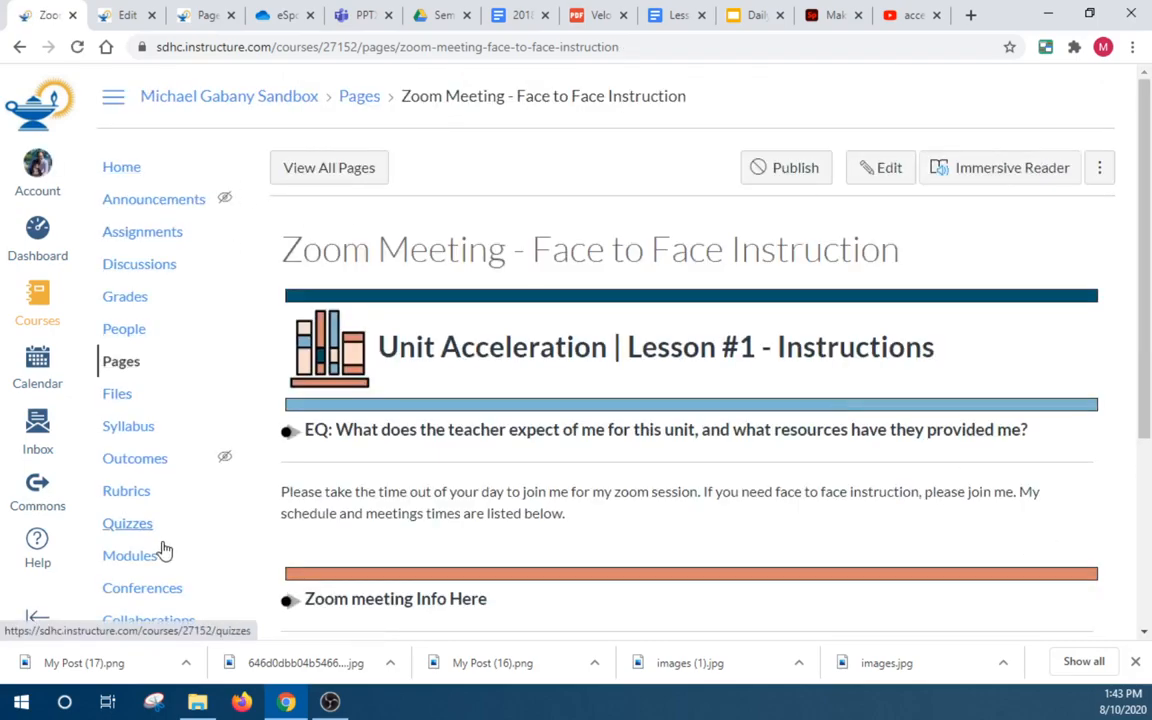
Open the course's modules list and go to the Unit - Acceleration module
{"action": "left_click", "coordinate": [140, 555]}
{"action": "scroll", "coordinate": [652, 406], "scroll_direction": "down", "scroll_amount": 3}
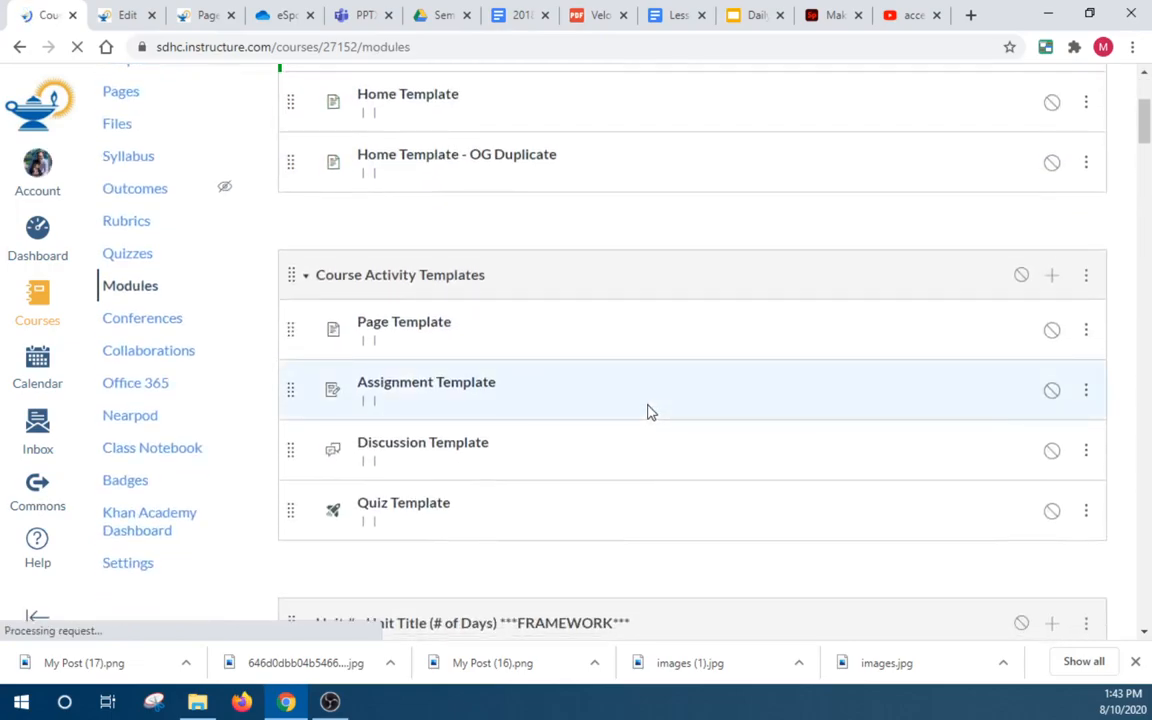
{"action": "scroll", "coordinate": [648, 412], "scroll_direction": "down", "scroll_amount": 18}
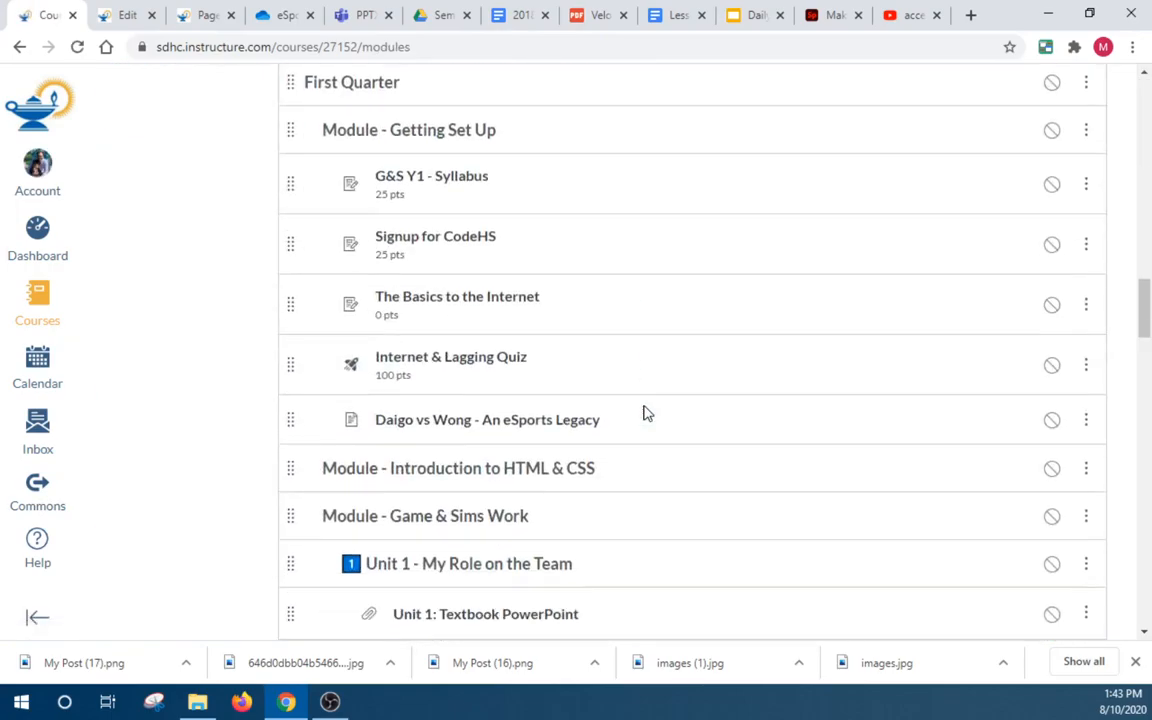
{"action": "scroll", "coordinate": [645, 412], "scroll_direction": "down", "scroll_amount": 20}
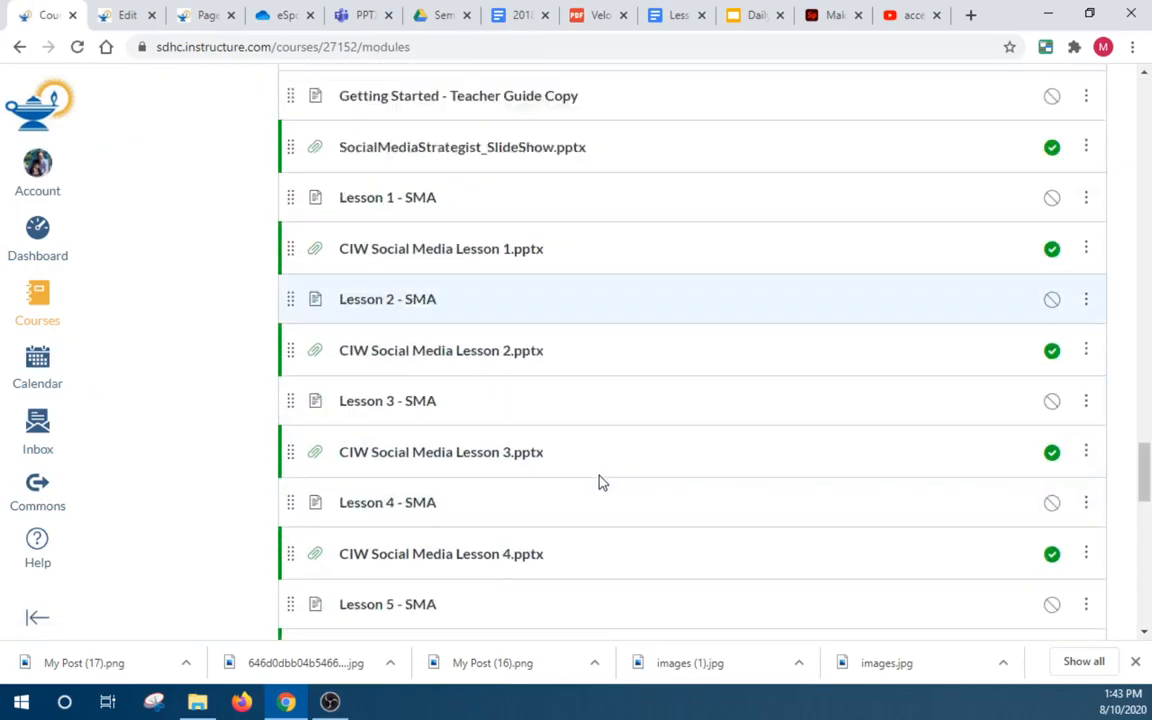
{"action": "scroll", "coordinate": [600, 483], "scroll_direction": "down", "scroll_amount": 12}
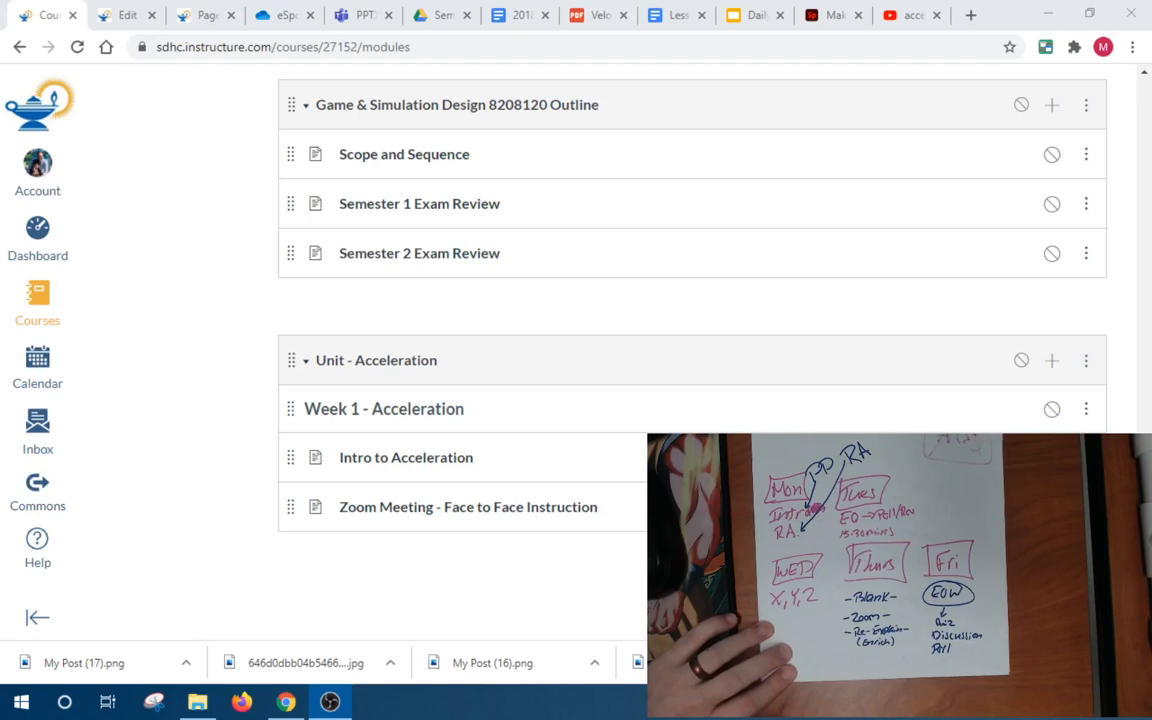
{"action": "left_click", "coordinate": [1052, 362]}
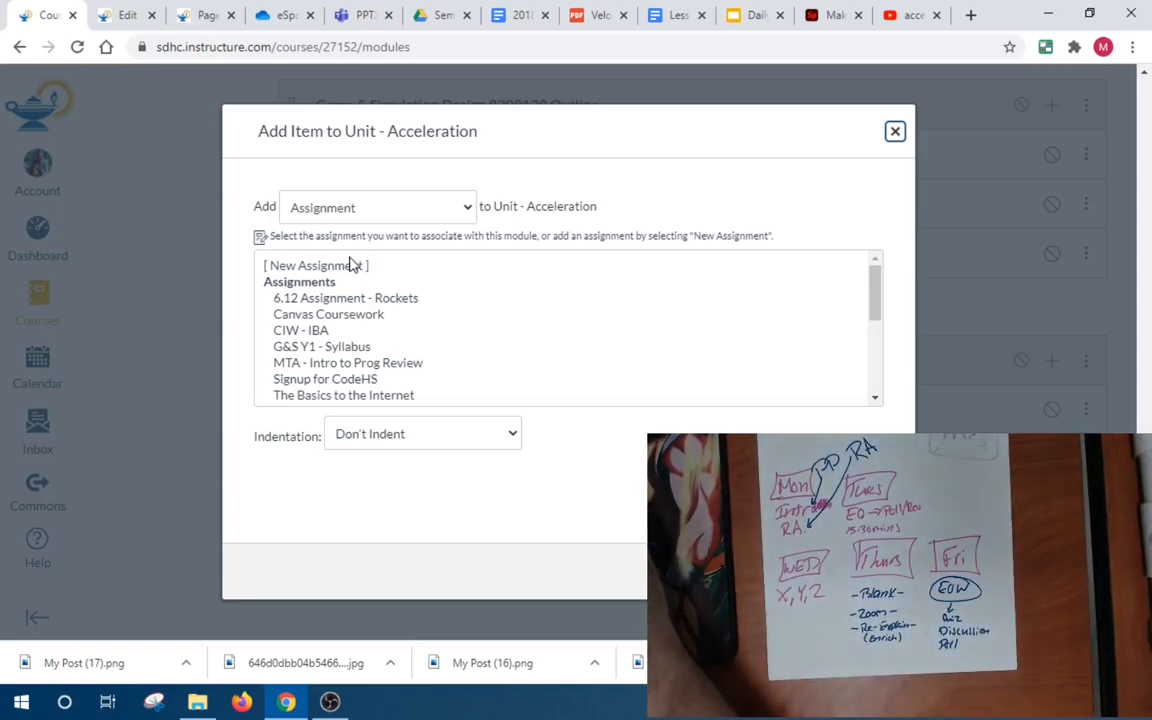
{"action": "left_click", "coordinate": [356, 265]}
{"action": "left_click", "coordinate": [445, 212]}
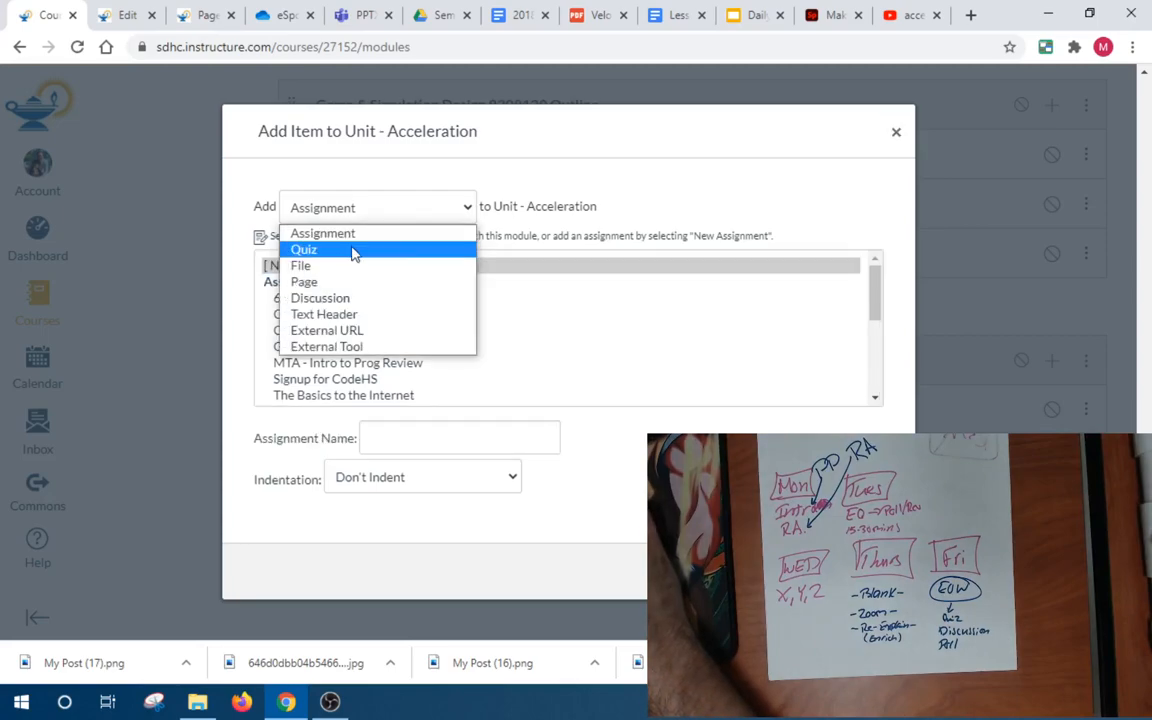
{"action": "left_click", "coordinate": [351, 253]}
{"action": "left_click", "coordinate": [330, 266]}
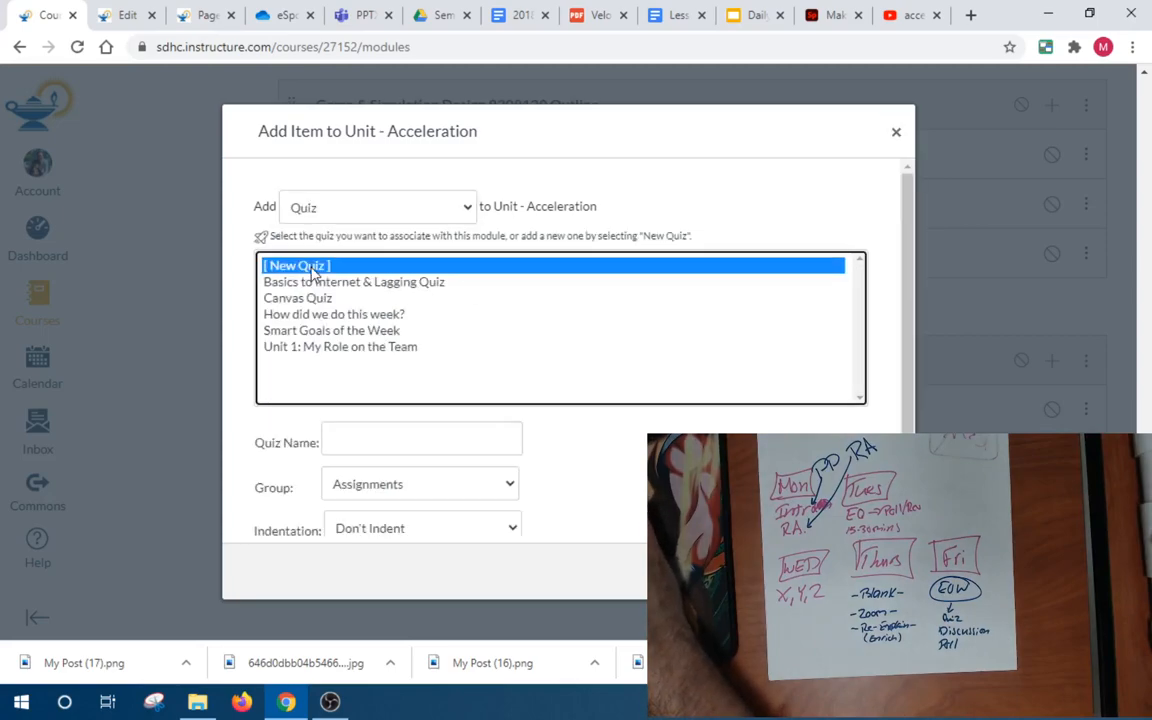
{"action": "left_click", "coordinate": [499, 442]}
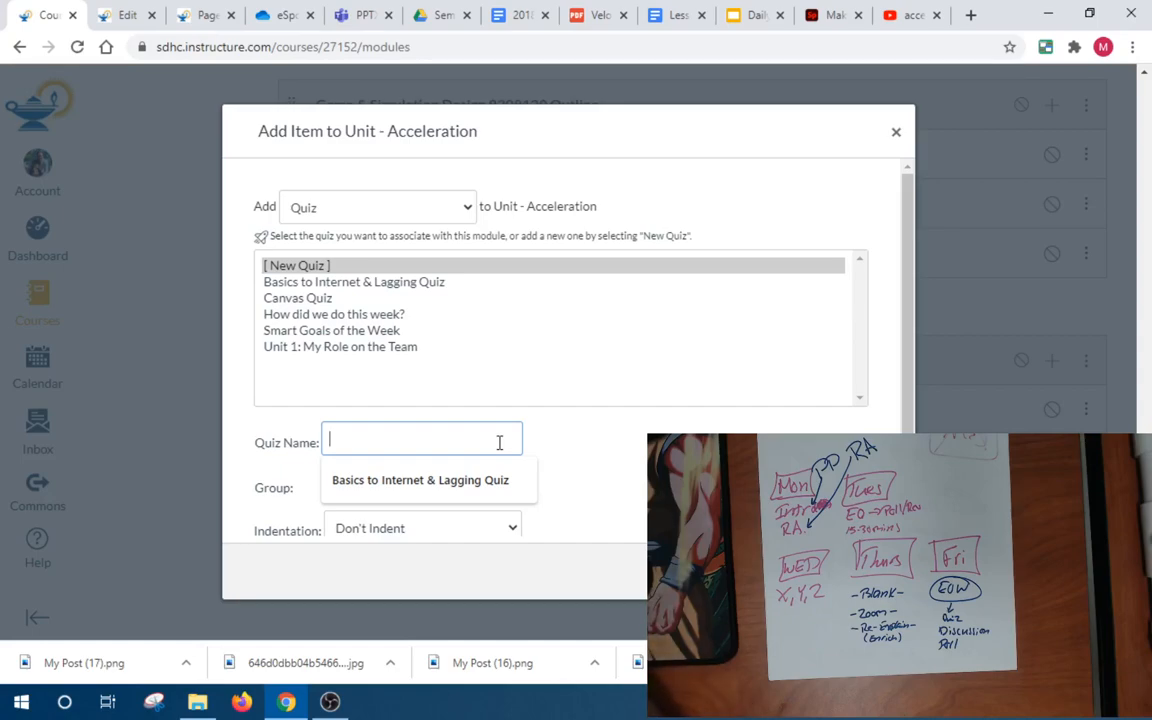
{"action": "type", "text": "Check 1"}
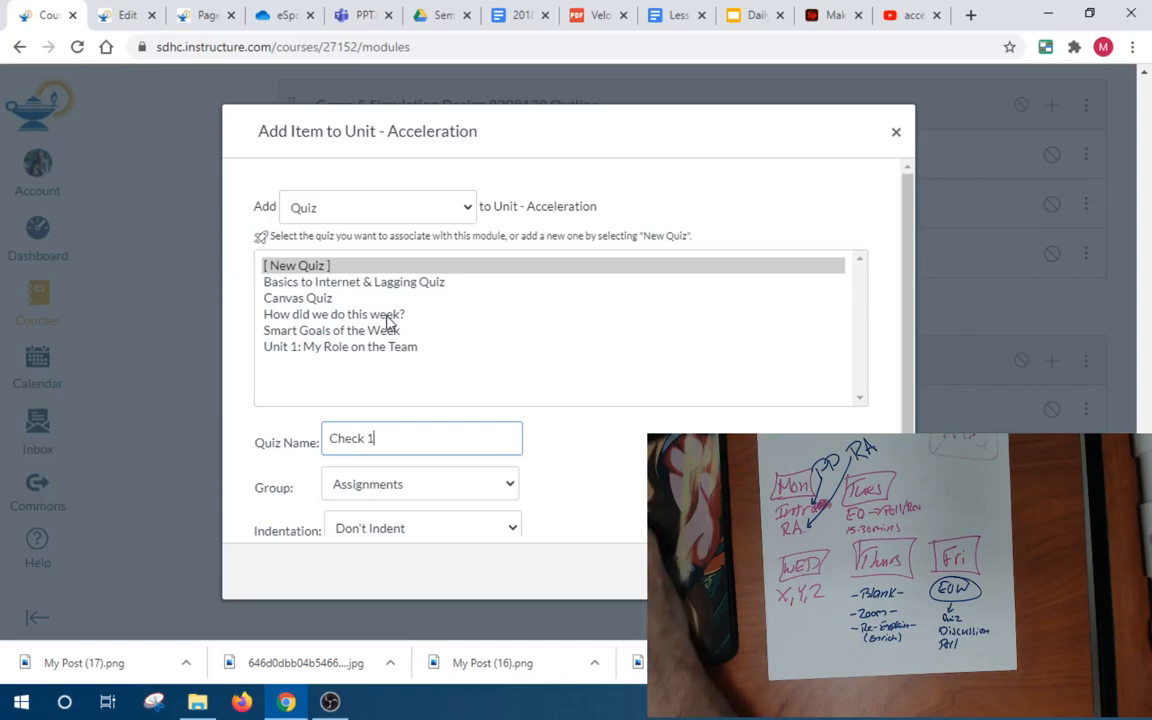
{"action": "left_click", "coordinate": [450, 210]}
{"action": "left_click", "coordinate": [378, 298]}
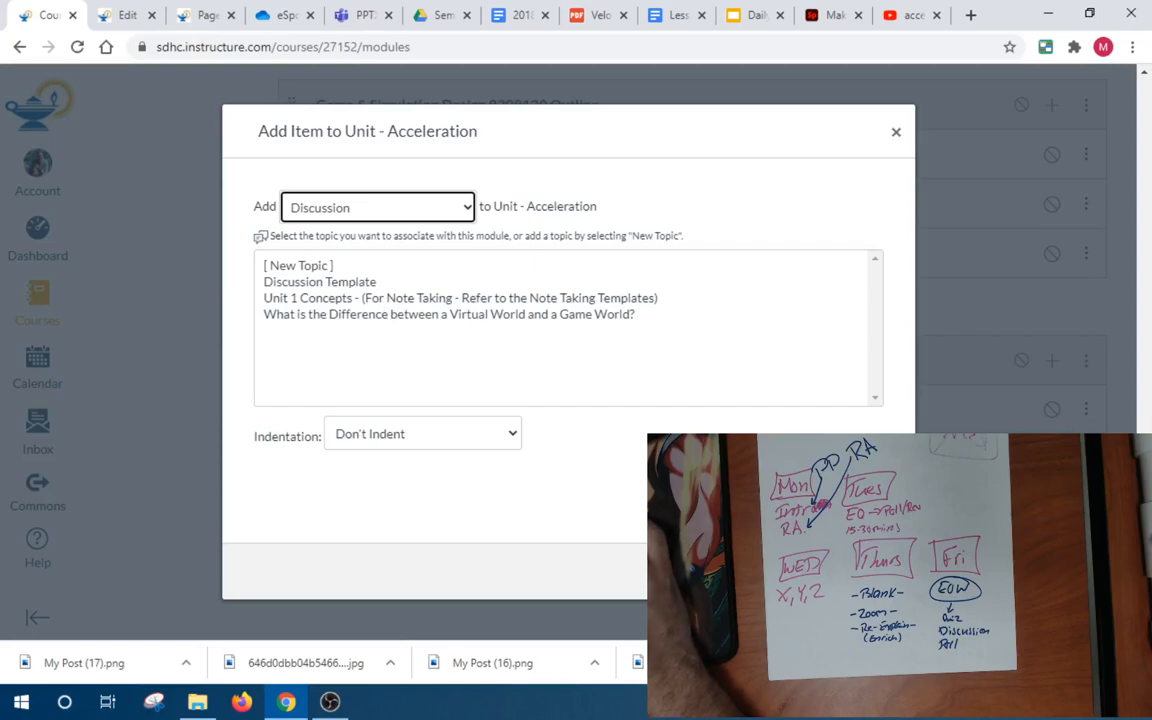
{"action": "key", "text": "Escape"}
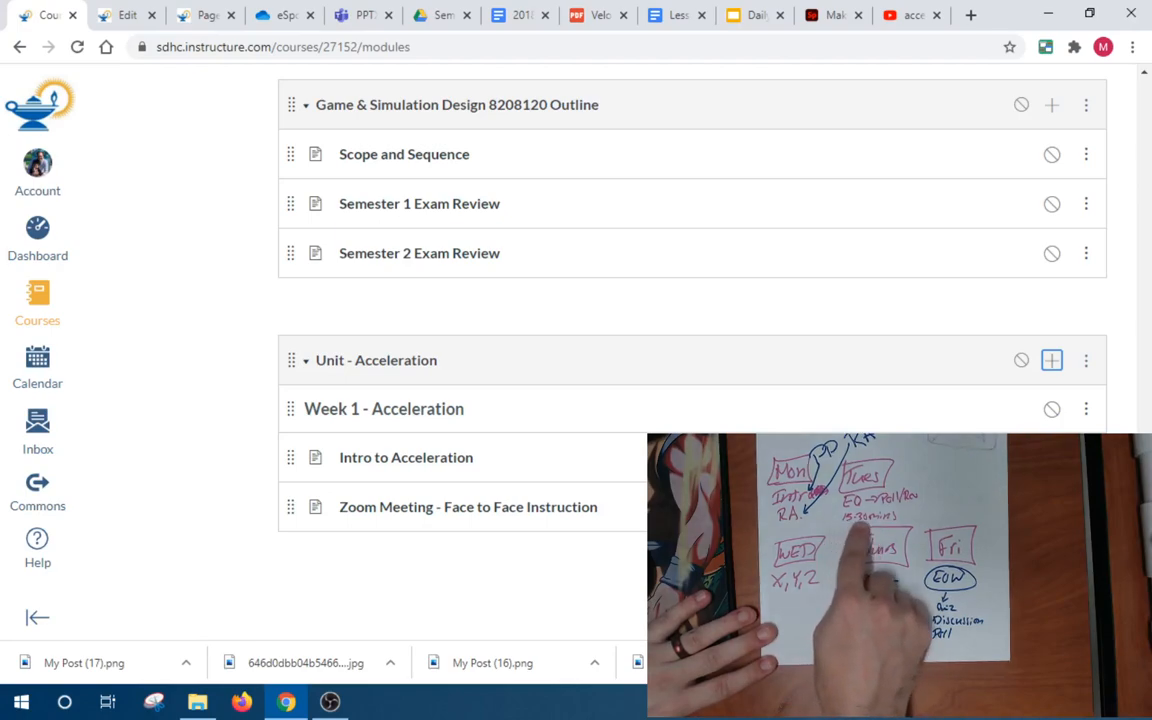
Close the lesson document and velocity PDF, and open the "Using the Formula practice" worksheet linked in the 1st Quarter Calendar
{"action": "left_click", "coordinate": [668, 15]}
{"action": "left_click", "coordinate": [702, 17]}
{"action": "left_click", "coordinate": [522, 20]}
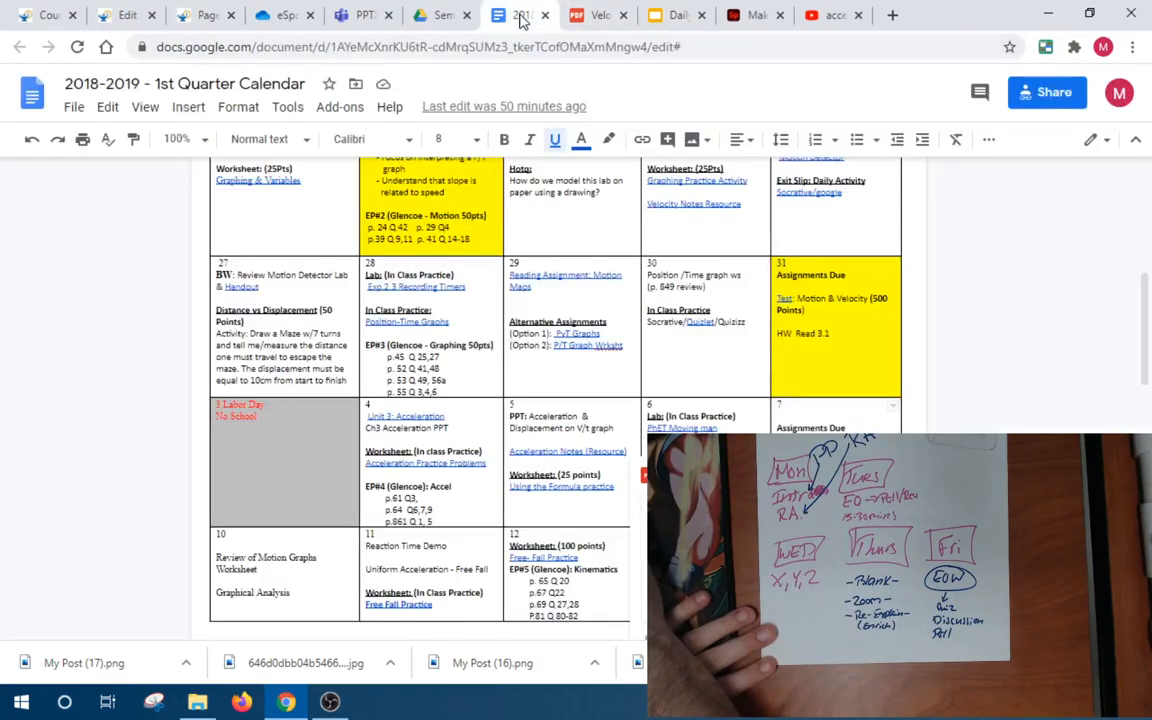
{"action": "left_click", "coordinate": [623, 17]}
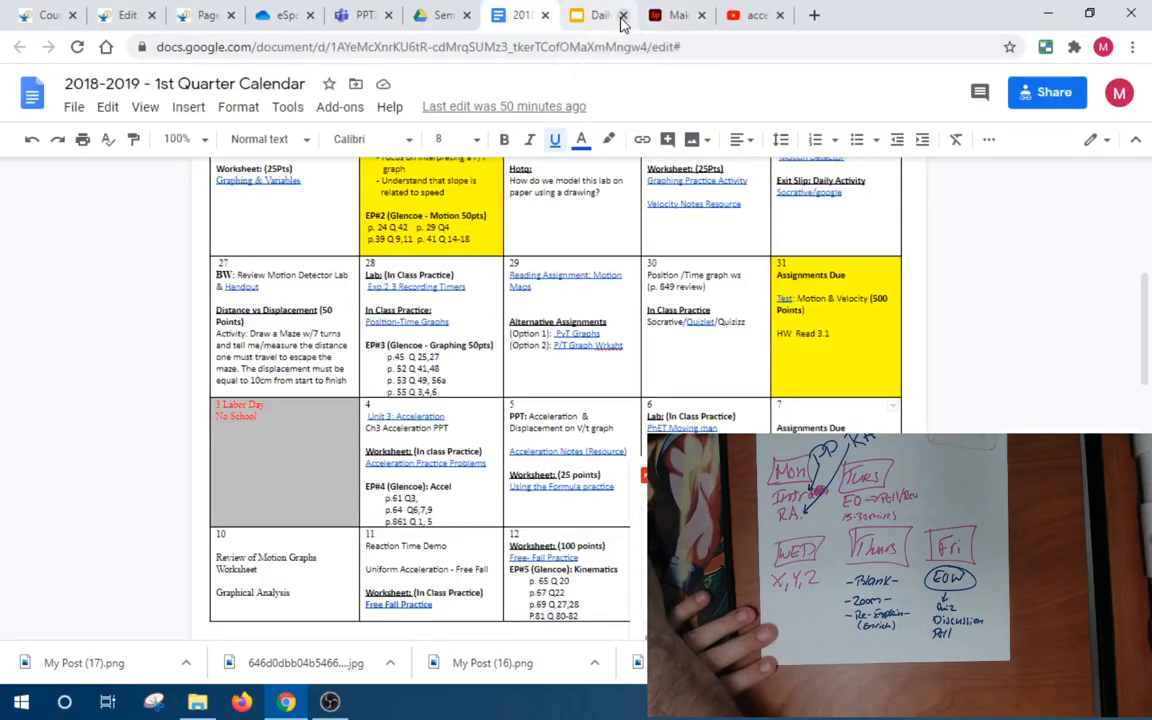
{"action": "left_click", "coordinate": [565, 486]}
{"action": "left_click", "coordinate": [585, 507]}
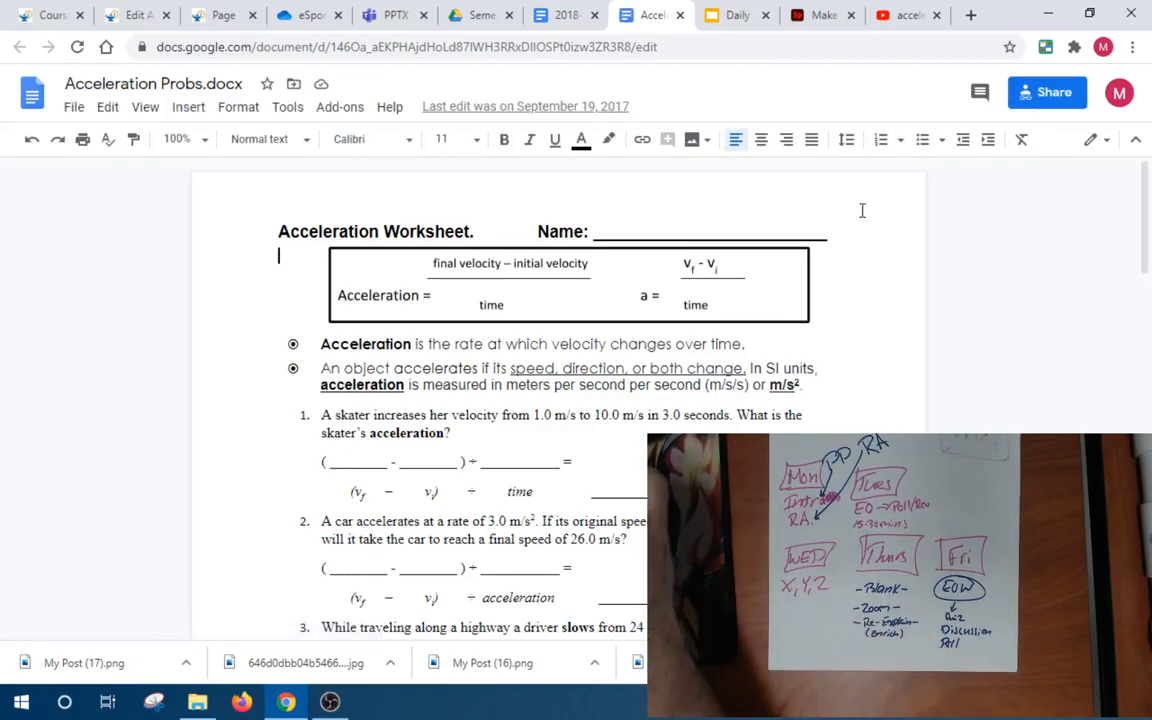
Add a new assignment named "Acceleration Probs", after the worksheet document's title, to the Unit - Acceleration module in Canvas
{"action": "left_click", "coordinate": [50, 16]}
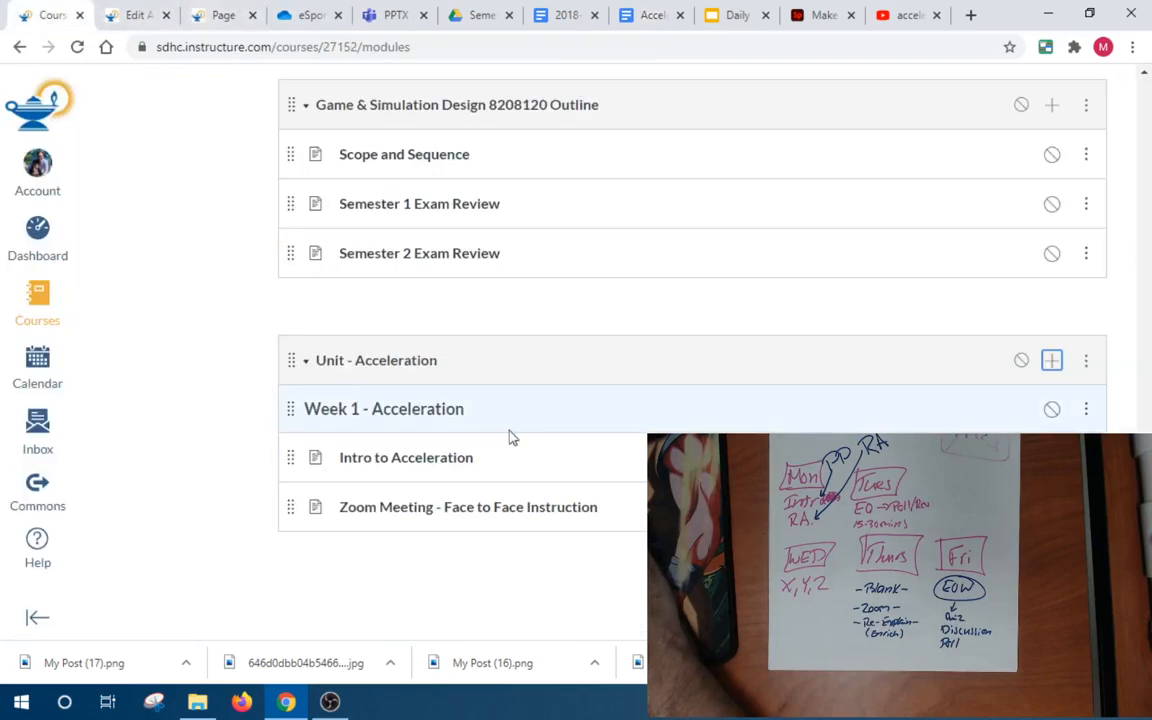
{"action": "left_click", "coordinate": [1054, 362]}
{"action": "left_click", "coordinate": [411, 208]}
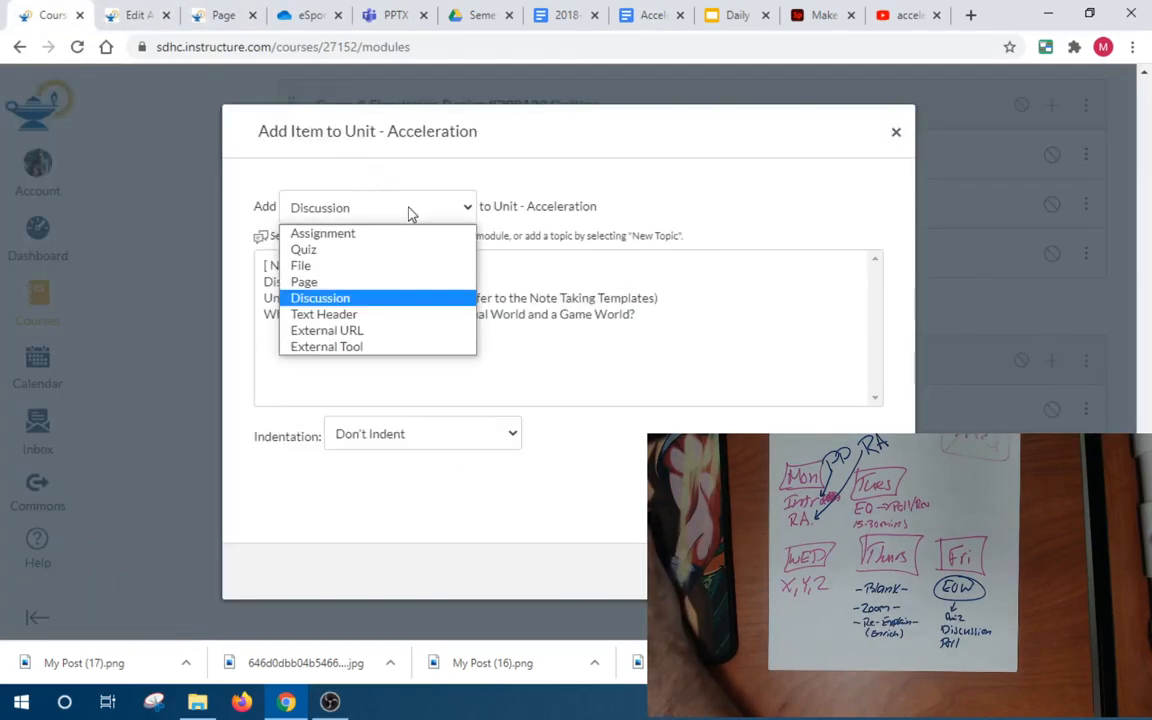
{"action": "left_click", "coordinate": [380, 233]}
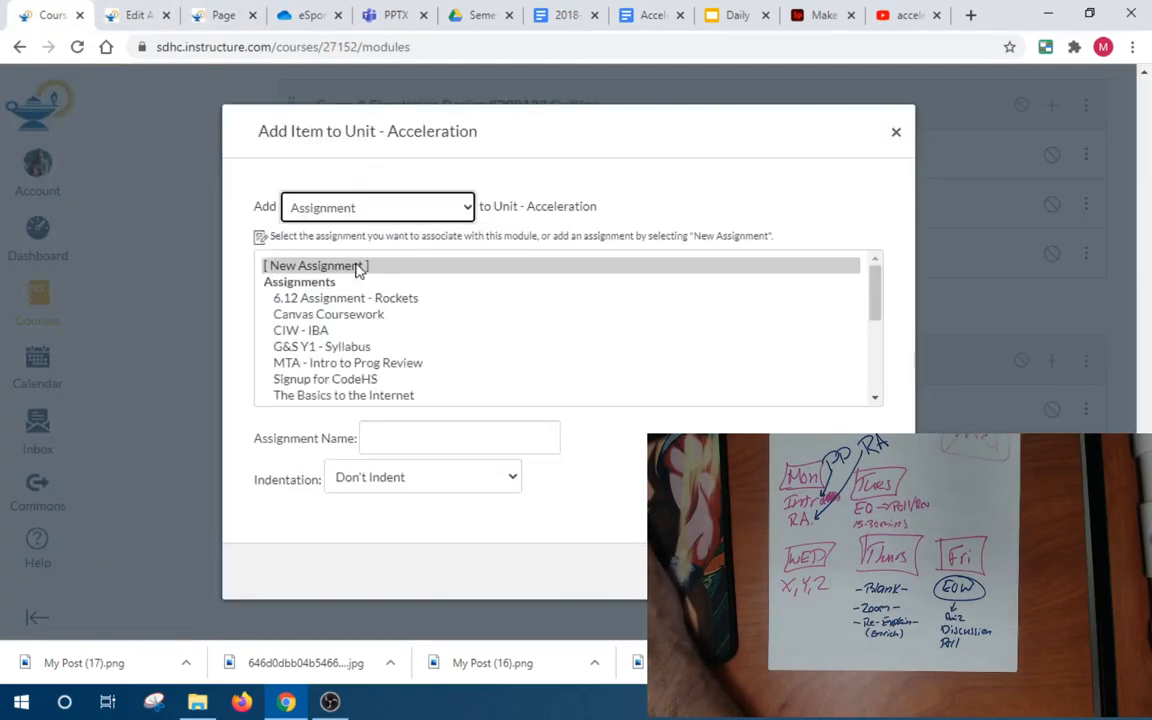
{"action": "left_click", "coordinate": [359, 268]}
{"action": "left_click", "coordinate": [540, 440]}
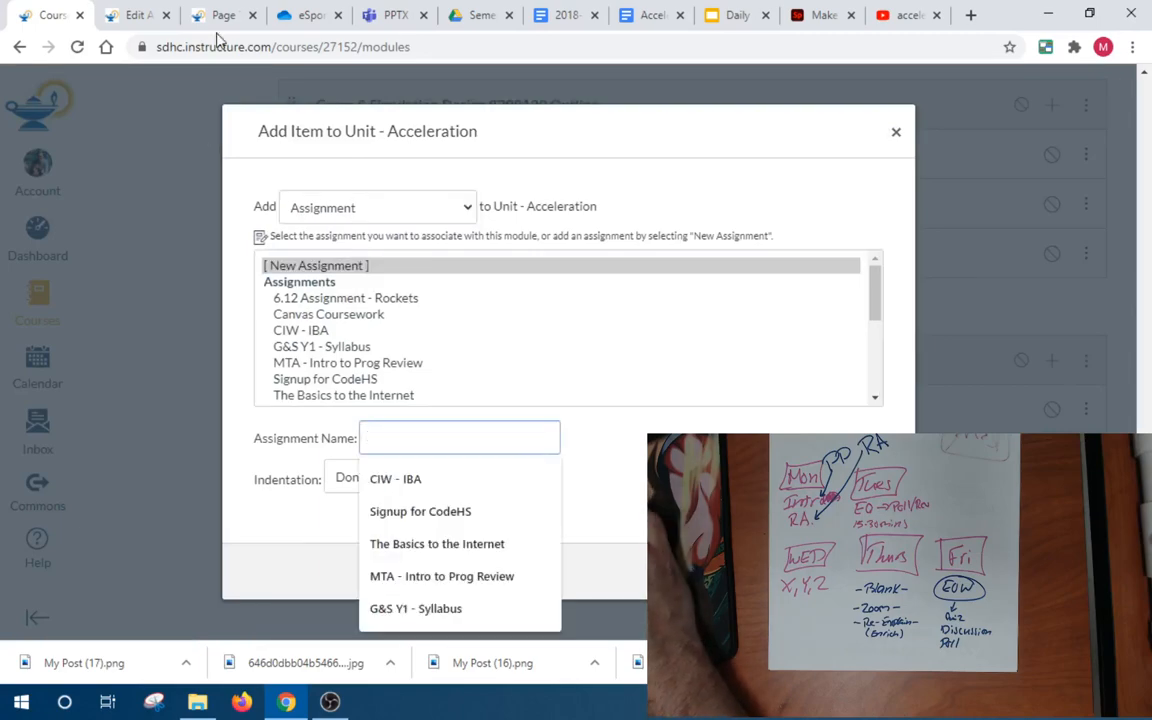
{"action": "left_click", "coordinate": [641, 12]}
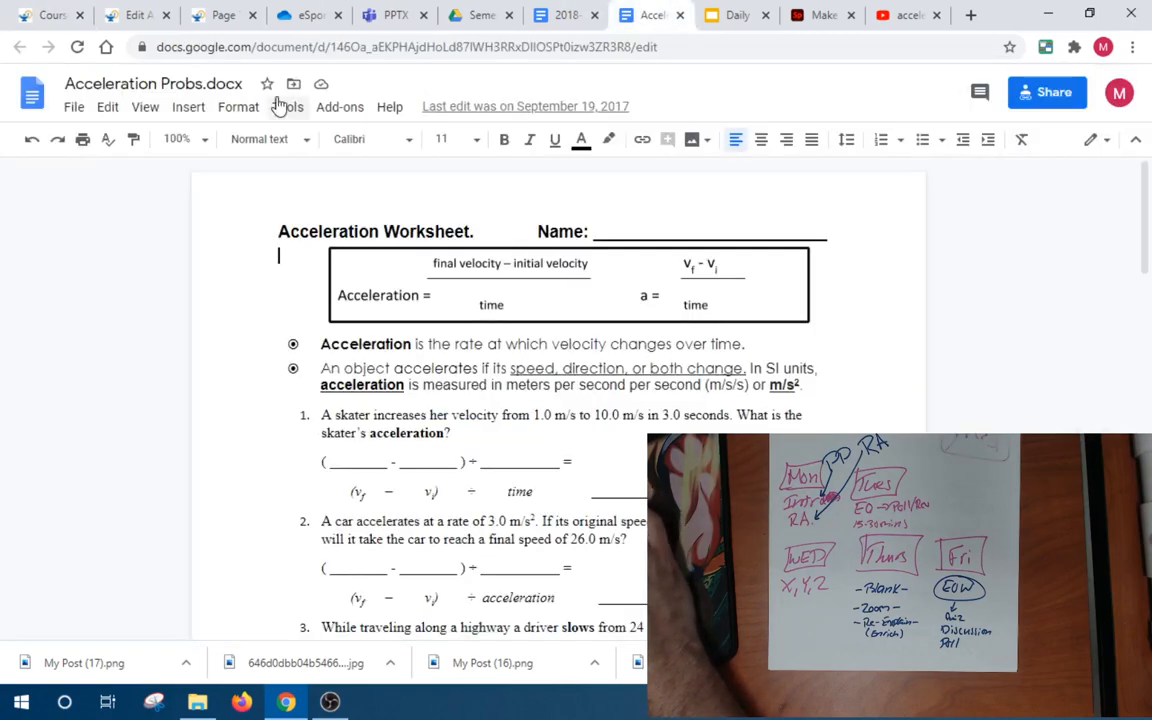
{"action": "left_click", "coordinate": [196, 84]}
{"action": "left_click", "coordinate": [16, 18]}
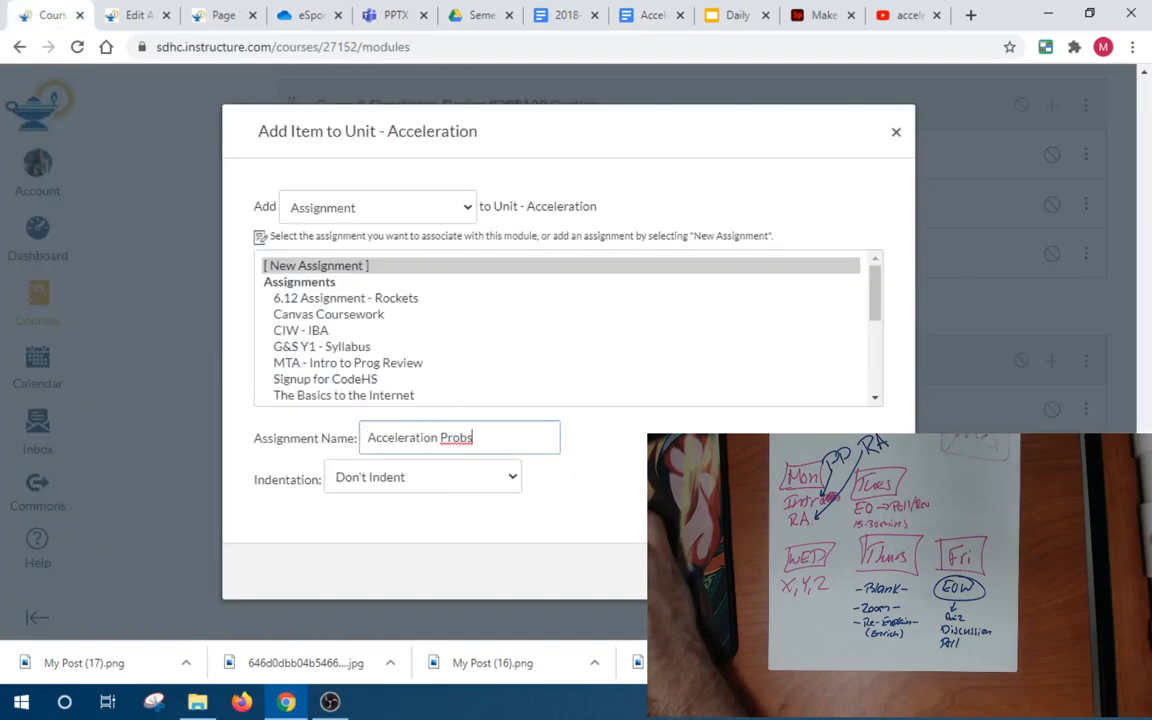
{"action": "key", "text": "Return"}
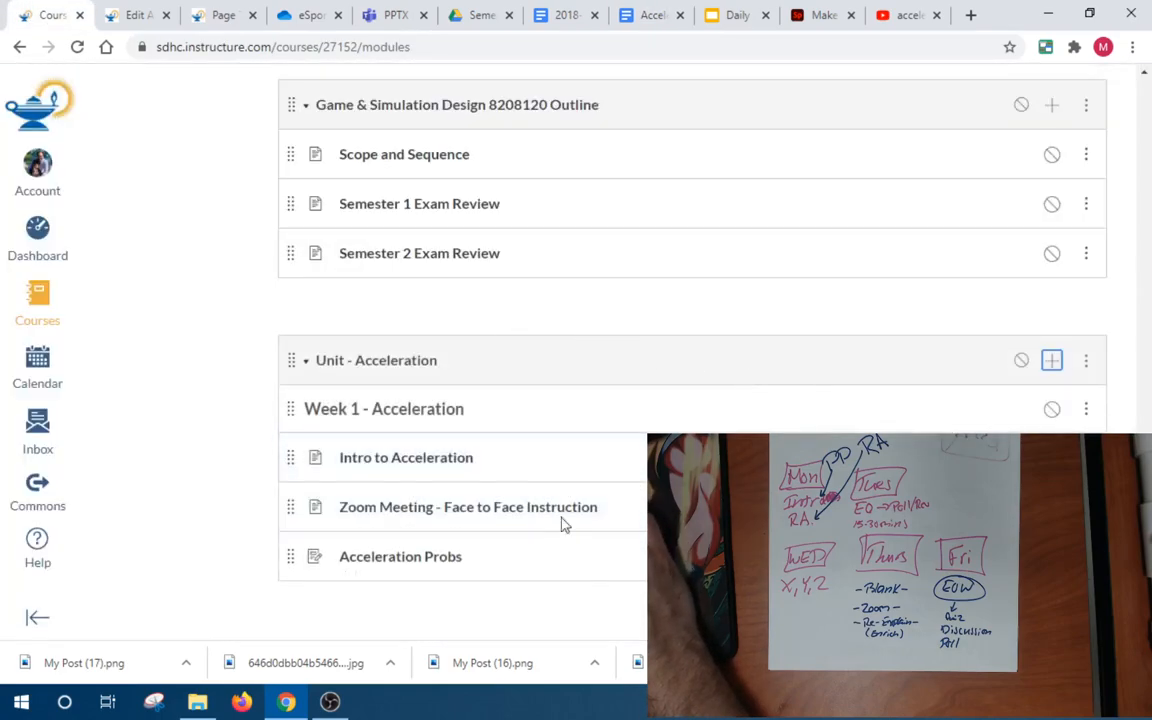
Open the Acceleration Probs assignment in a separate browser tab and start editing it
{"action": "right_click", "coordinate": [451, 558]}
{"action": "left_click", "coordinate": [530, 416]}
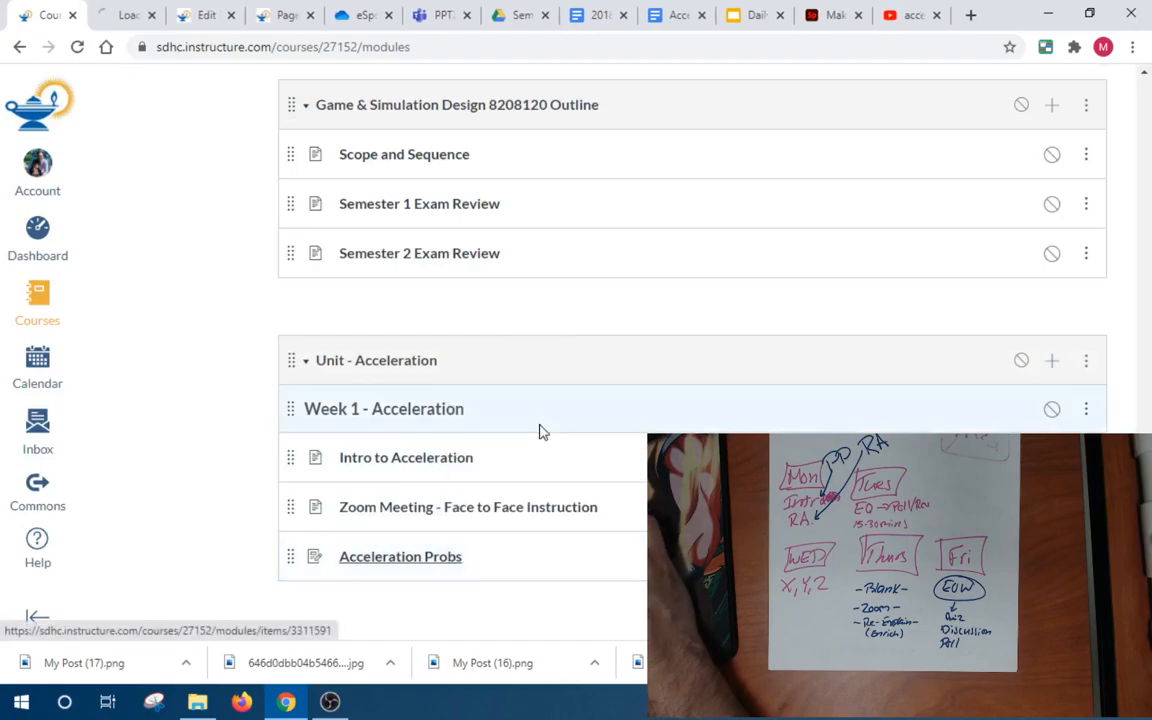
{"action": "key", "text": "ctrl+Tab"}
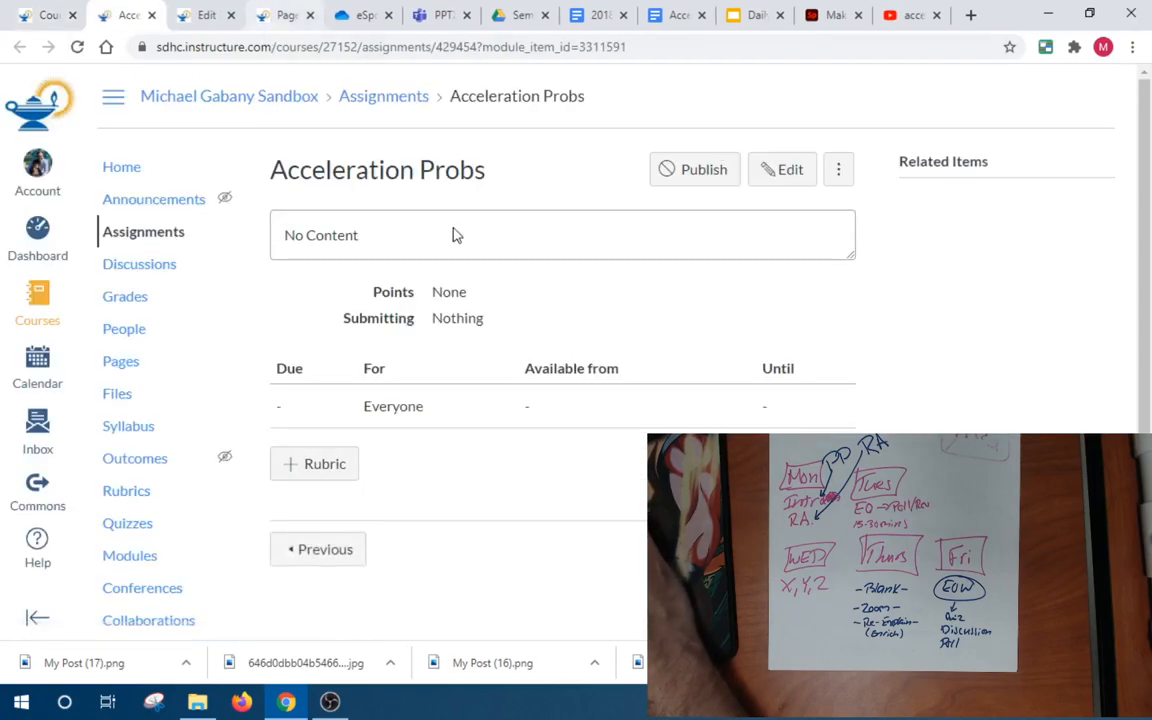
{"action": "left_click", "coordinate": [785, 179]}
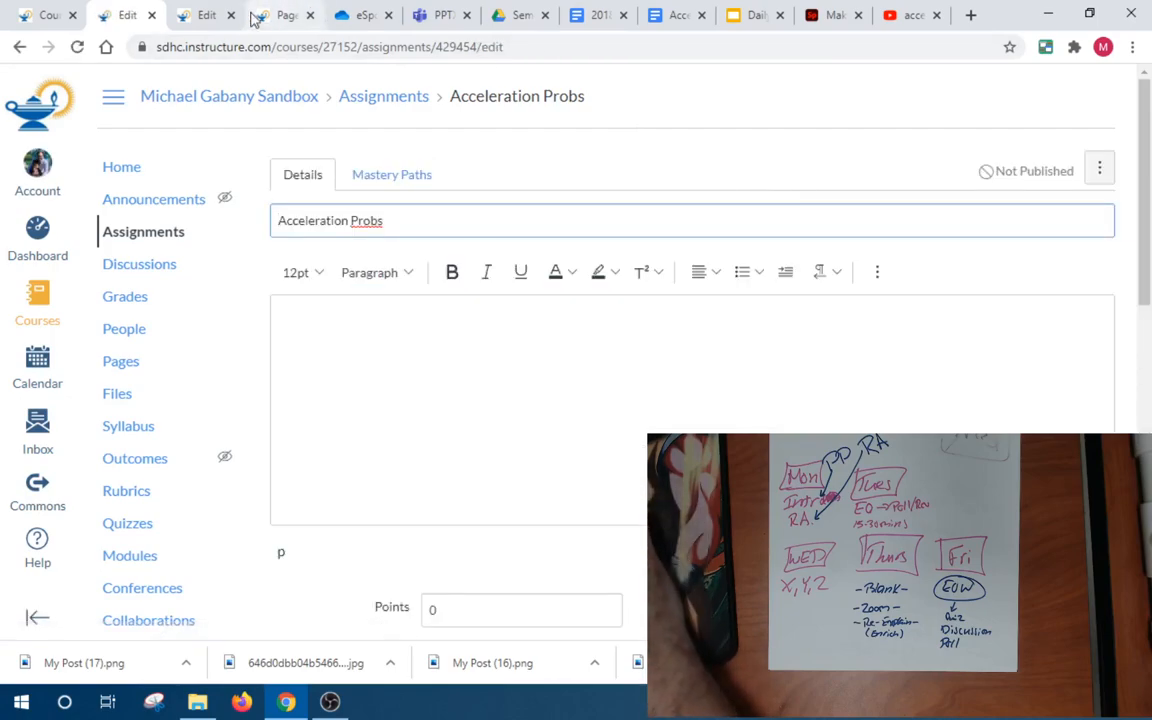
Copy the full content of the Page Template and paste it into the Acceleration Probs assignment description
{"action": "left_click", "coordinate": [283, 18]}
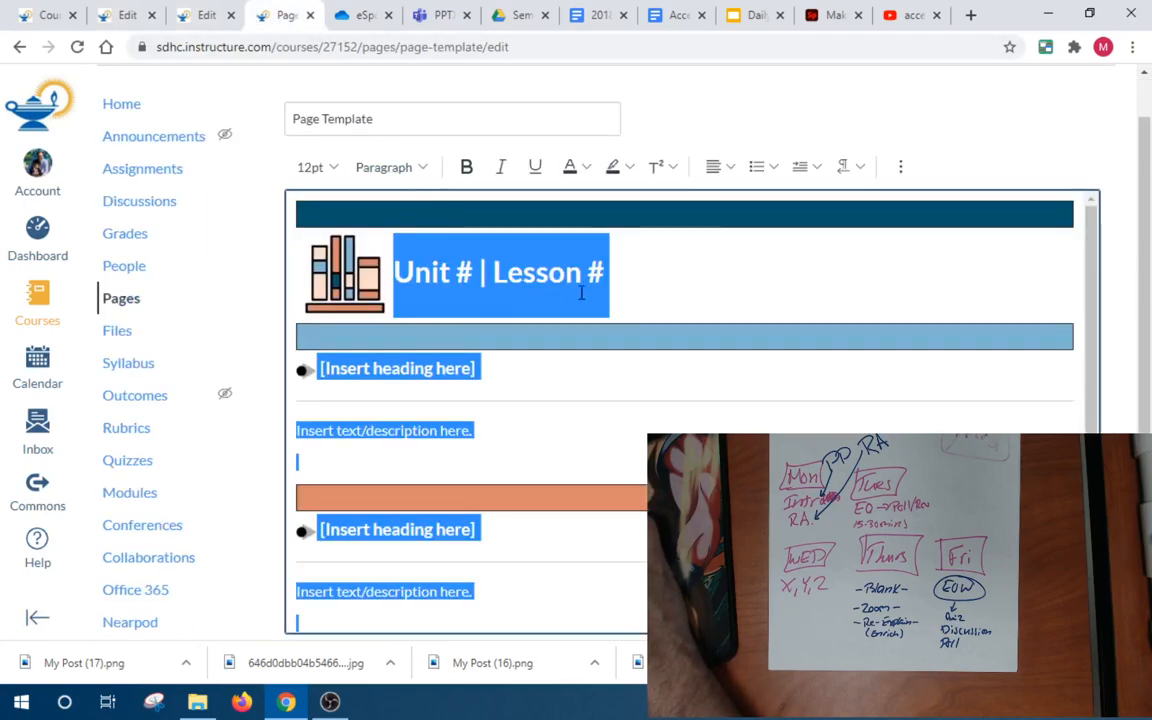
{"action": "right_click", "coordinate": [546, 297]}
{"action": "left_click", "coordinate": [585, 366]}
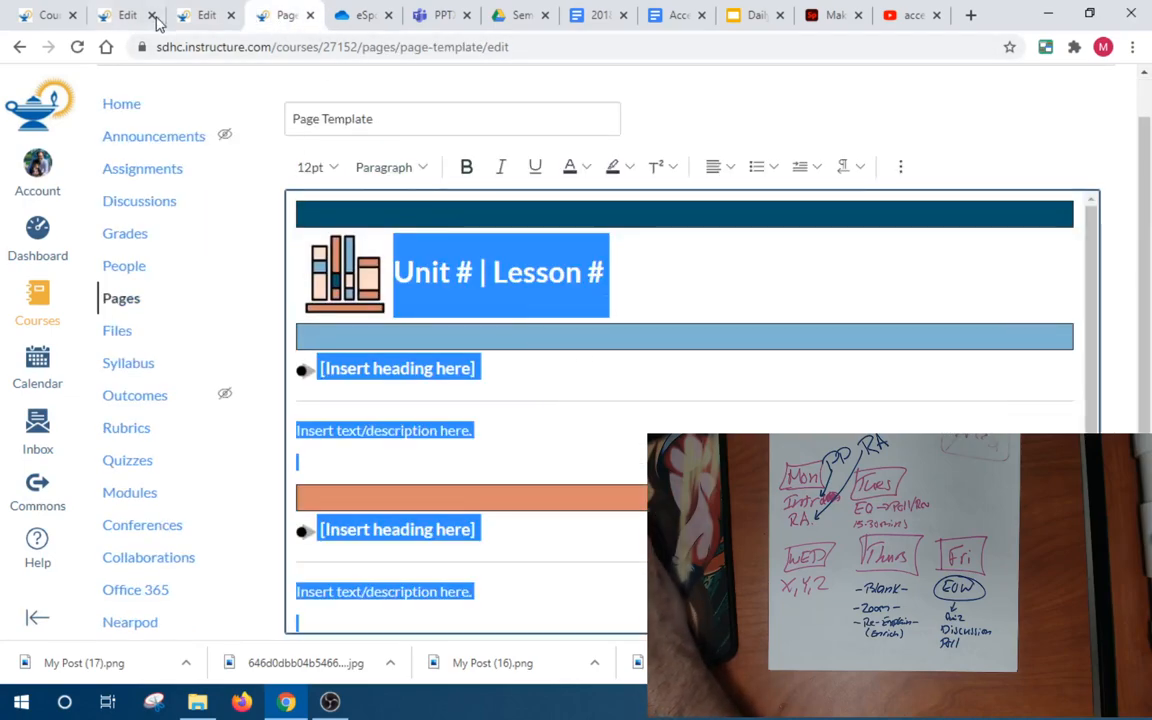
{"action": "left_click", "coordinate": [38, 16]}
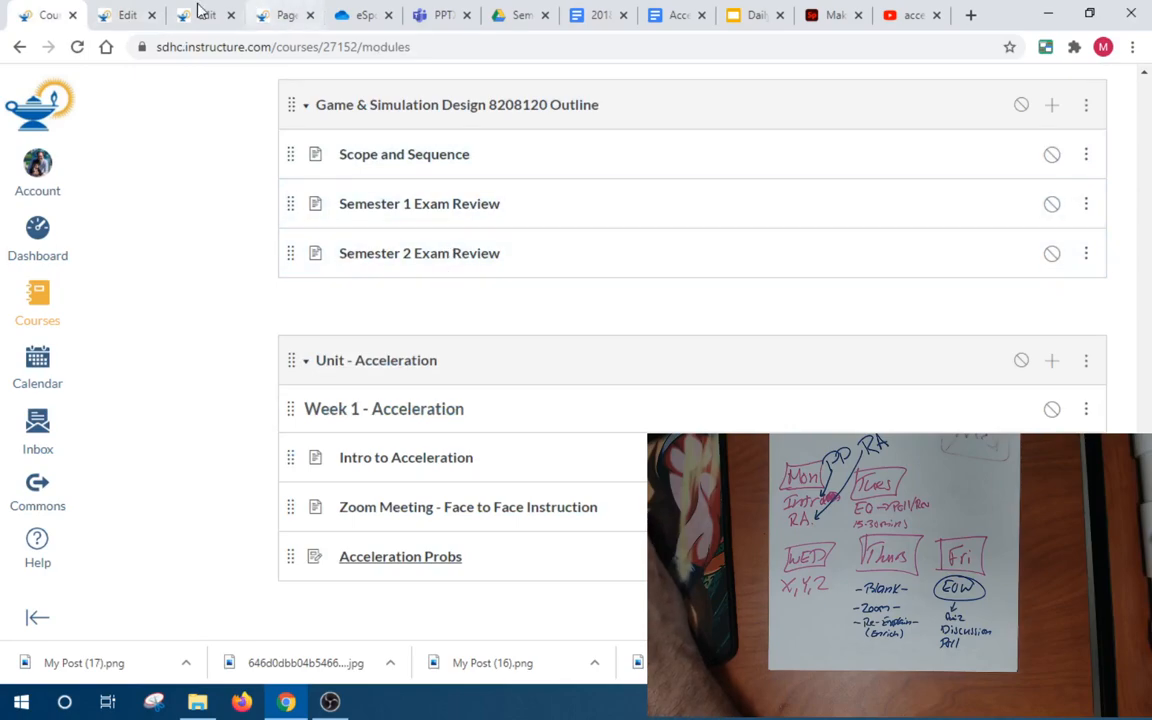
{"action": "left_click", "coordinate": [125, 15]}
{"action": "key", "text": "ctrl+v"}
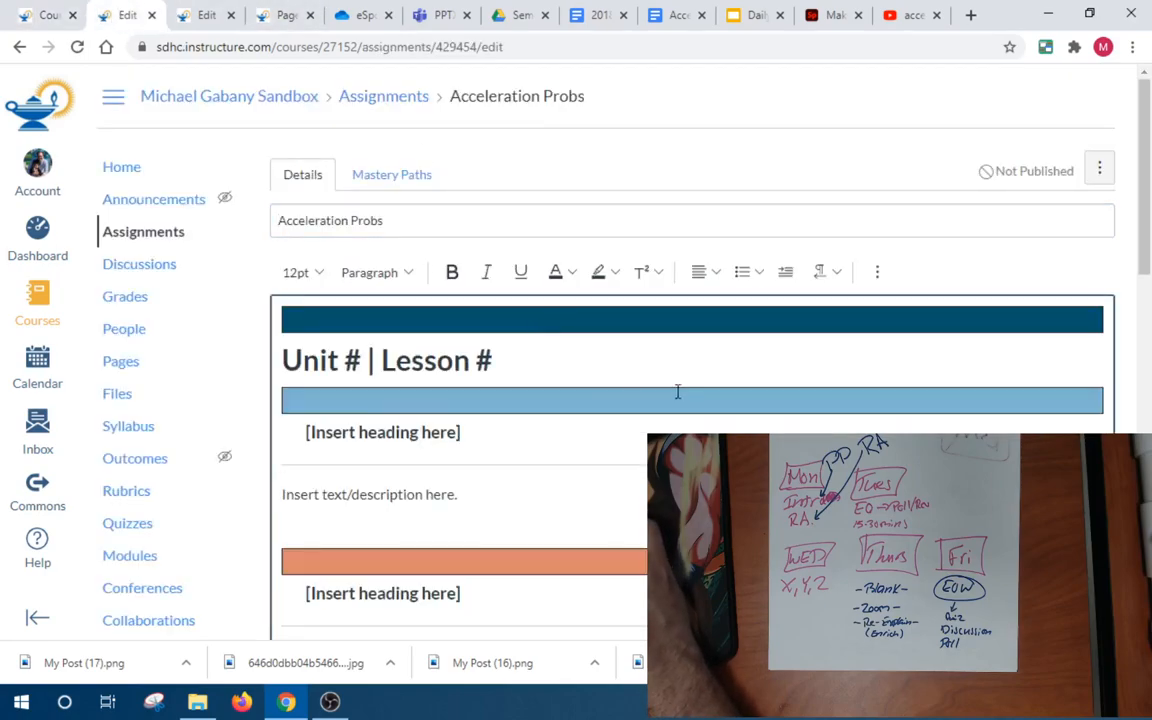
Change the template's title line in the assignment to "Unit Acceleration | Lesson #1 - Assignment"
{"action": "key", "text": "BackSpace"}
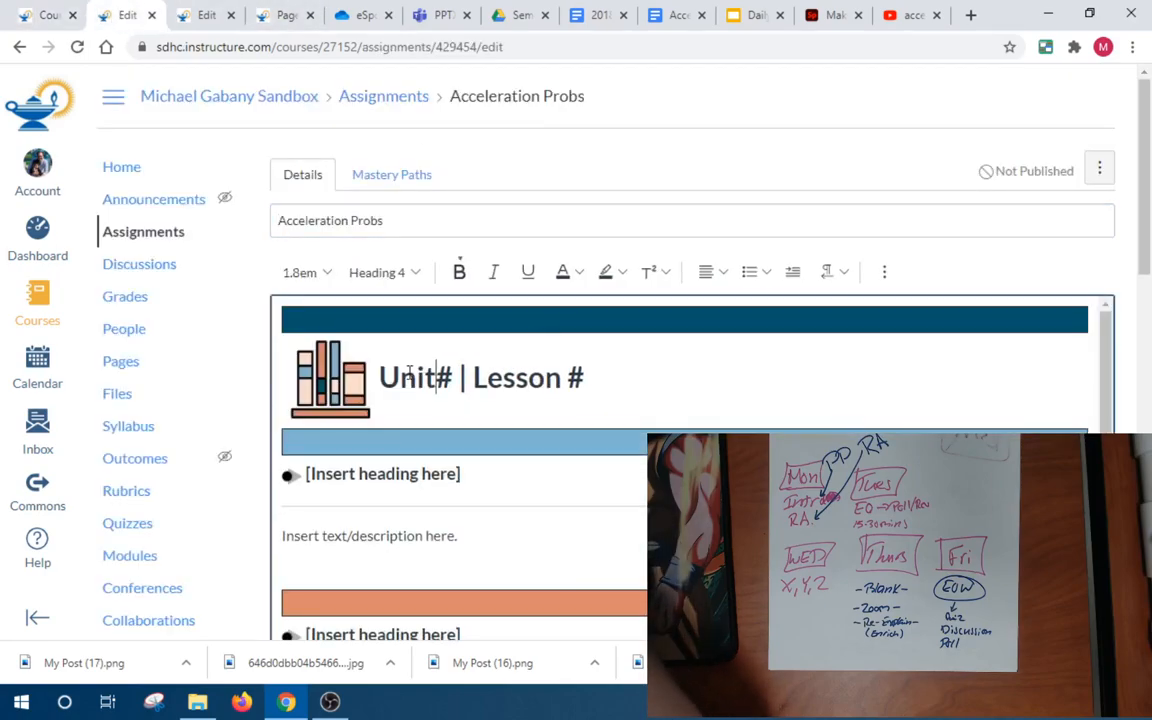
{"action": "key", "text": "Delete"}
{"action": "type", "text": "Acc"}
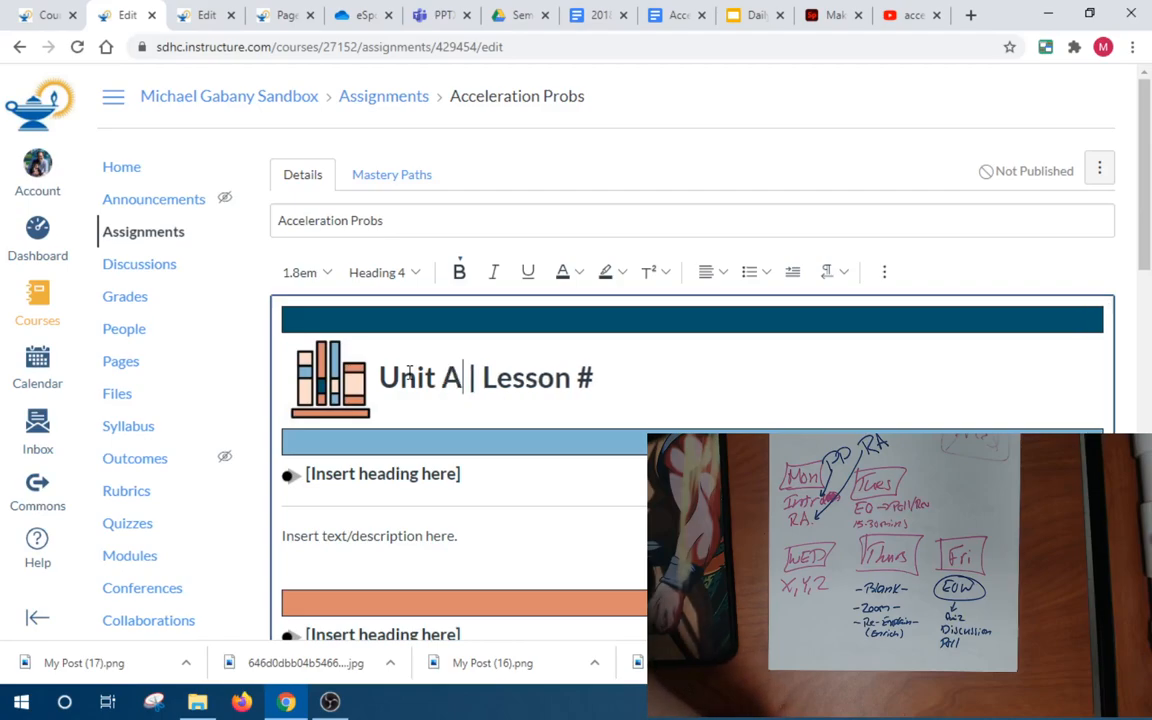
{"action": "type", "text": "eleration"}
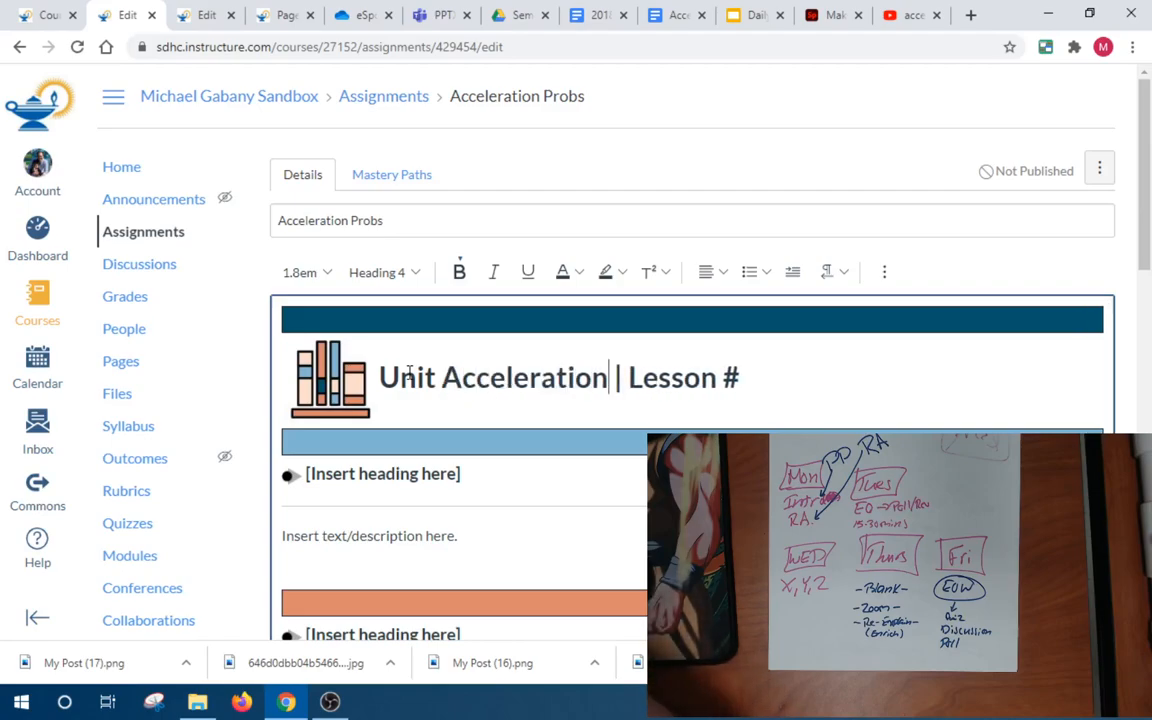
{"action": "key", "text": "BackSpace"}
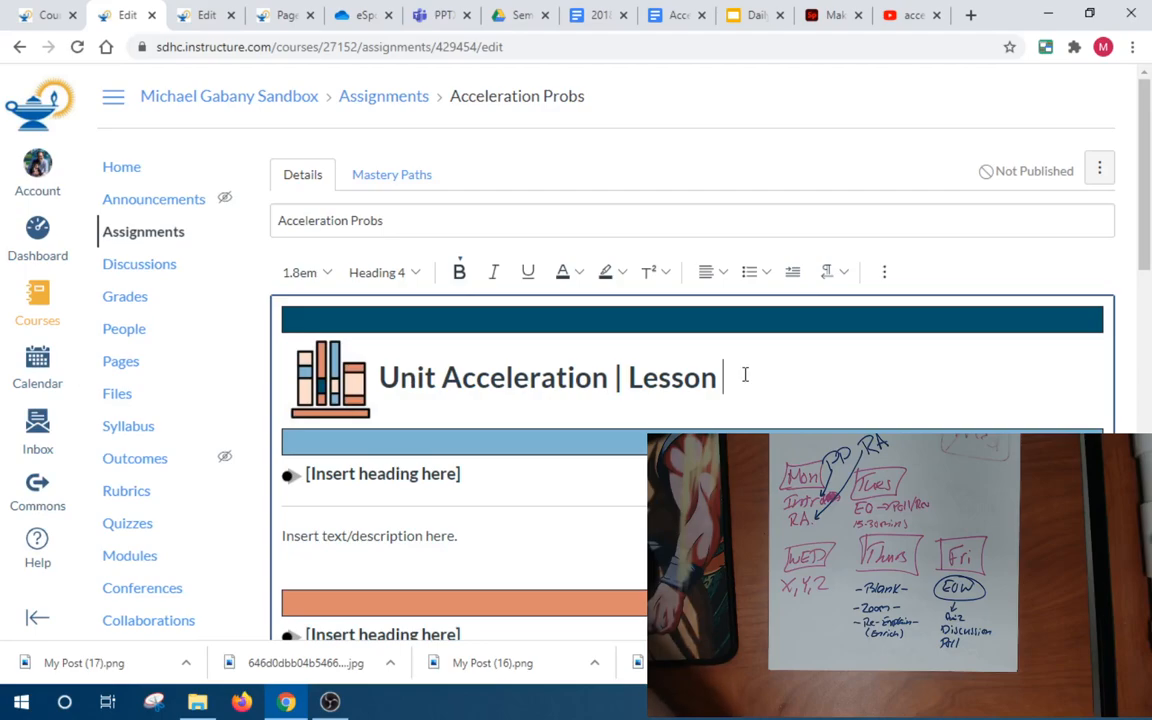
{"action": "type", "text": "#1 - "}
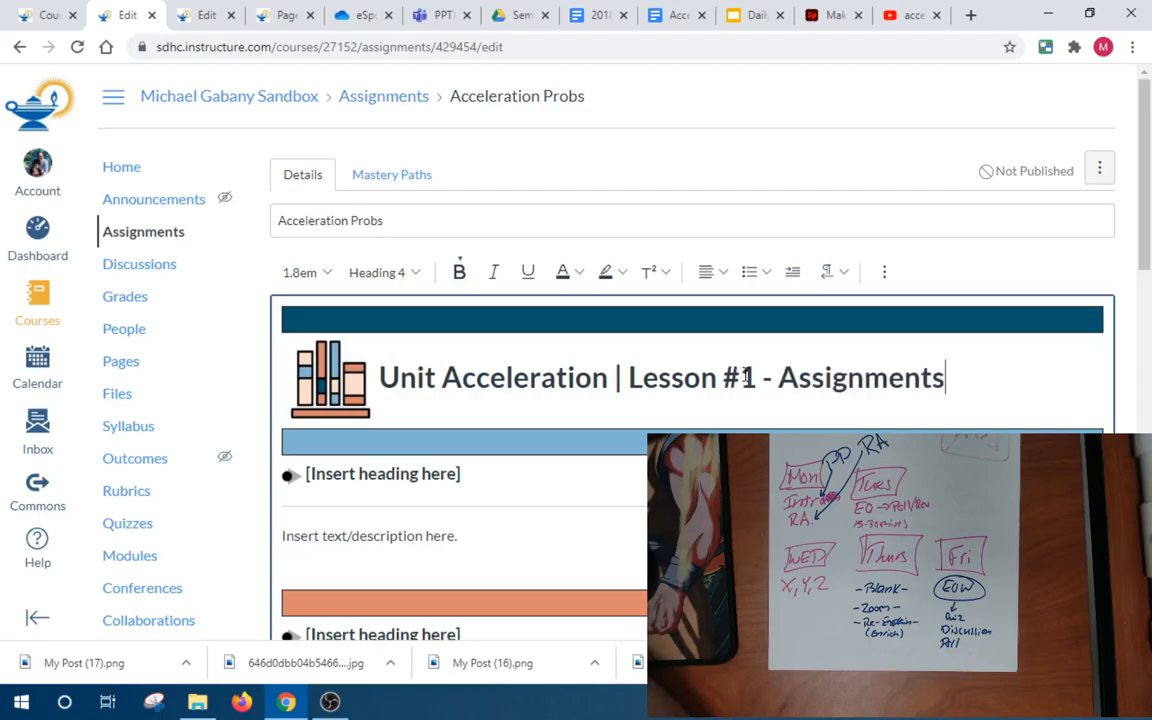
{"action": "type", "text": "Assignments"}
{"action": "key", "text": "BackSpace"}
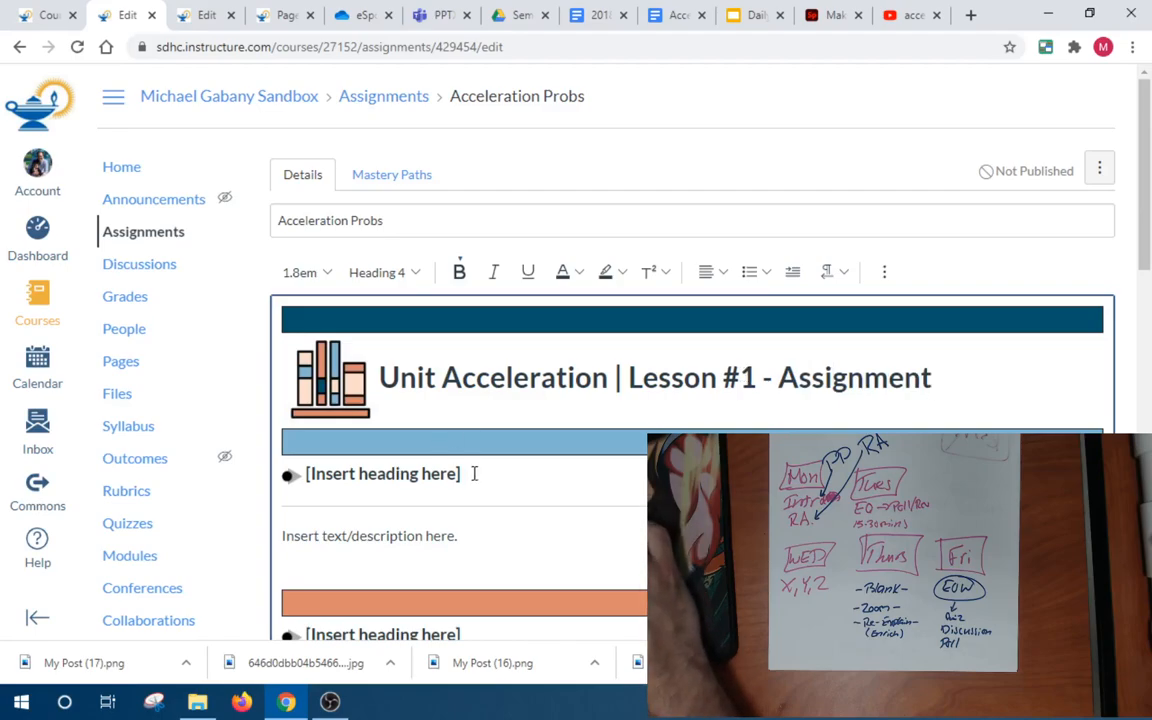
Title the first section "Learning Goals" and replace its placeholder text with the two bulleted acceleration statements from the Acceleration Worksheet
{"action": "left_click_drag", "start_coordinate": [474, 473], "coordinate": [316, 484]}
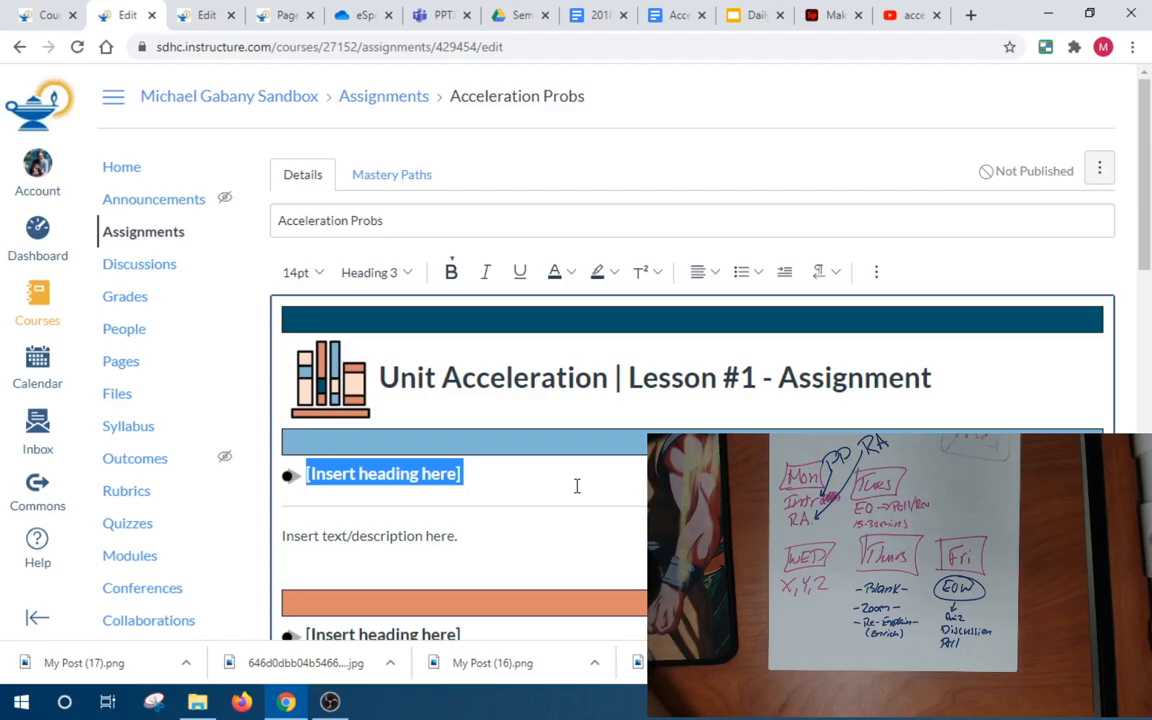
{"action": "type", "text": "Learning Goals"}
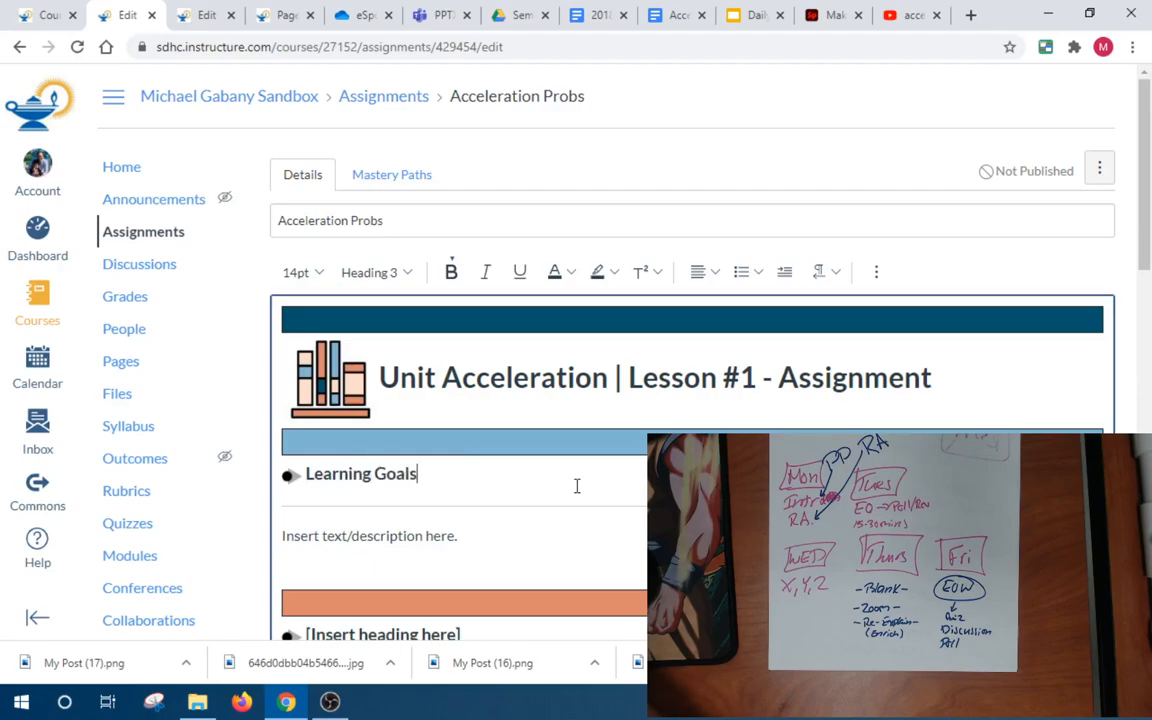
{"action": "left_click", "coordinate": [676, 15]}
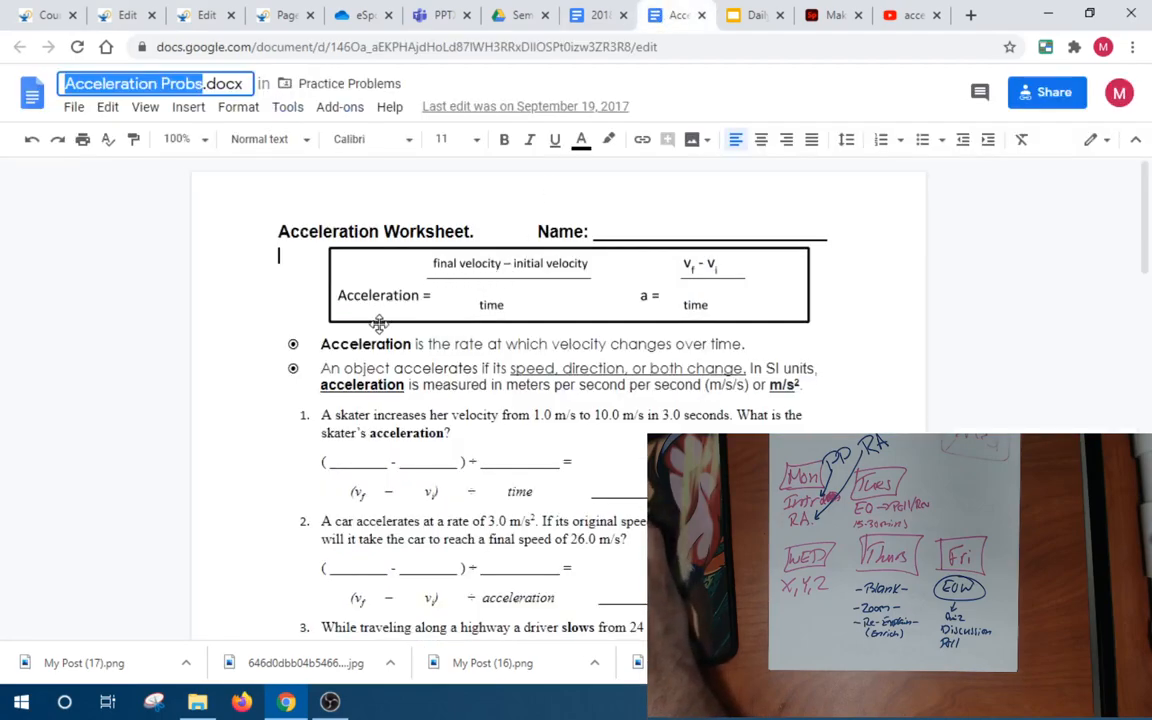
{"action": "left_click_drag", "start_coordinate": [817, 388], "coordinate": [320, 345]}
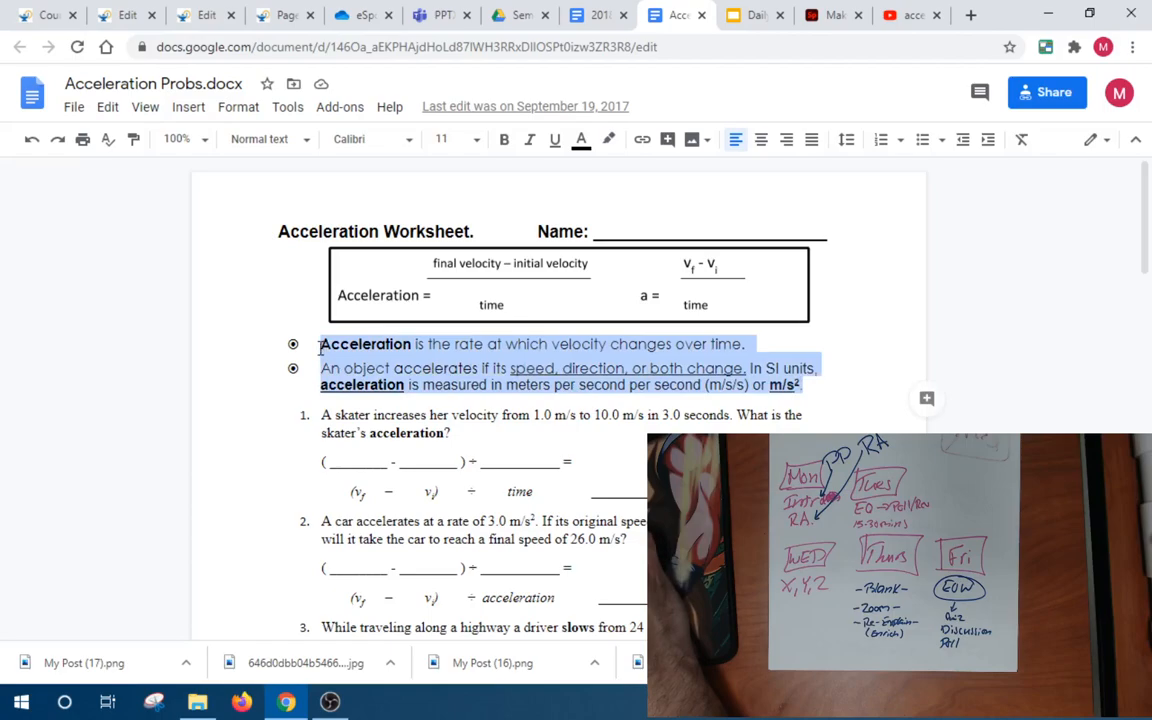
{"action": "left_click", "coordinate": [115, 17]}
{"action": "left_click_drag", "start_coordinate": [457, 538], "coordinate": [303, 537]}
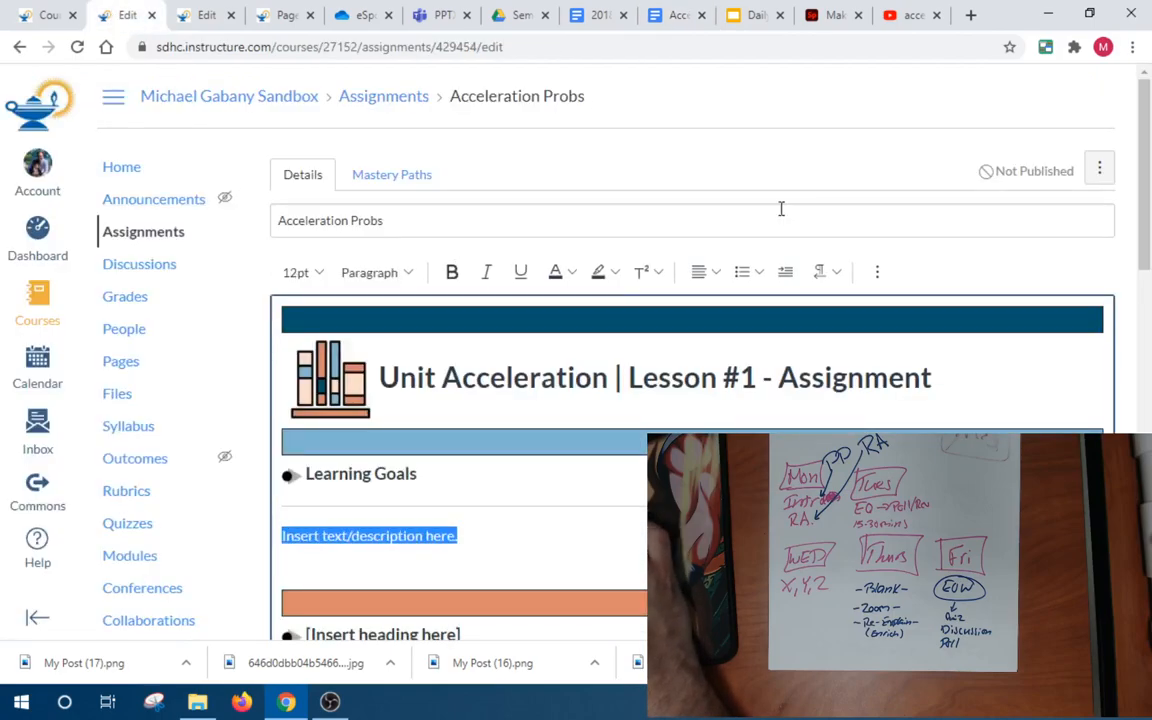
{"action": "left_click", "coordinate": [742, 271]}
{"action": "key", "text": "ctrl+v"}
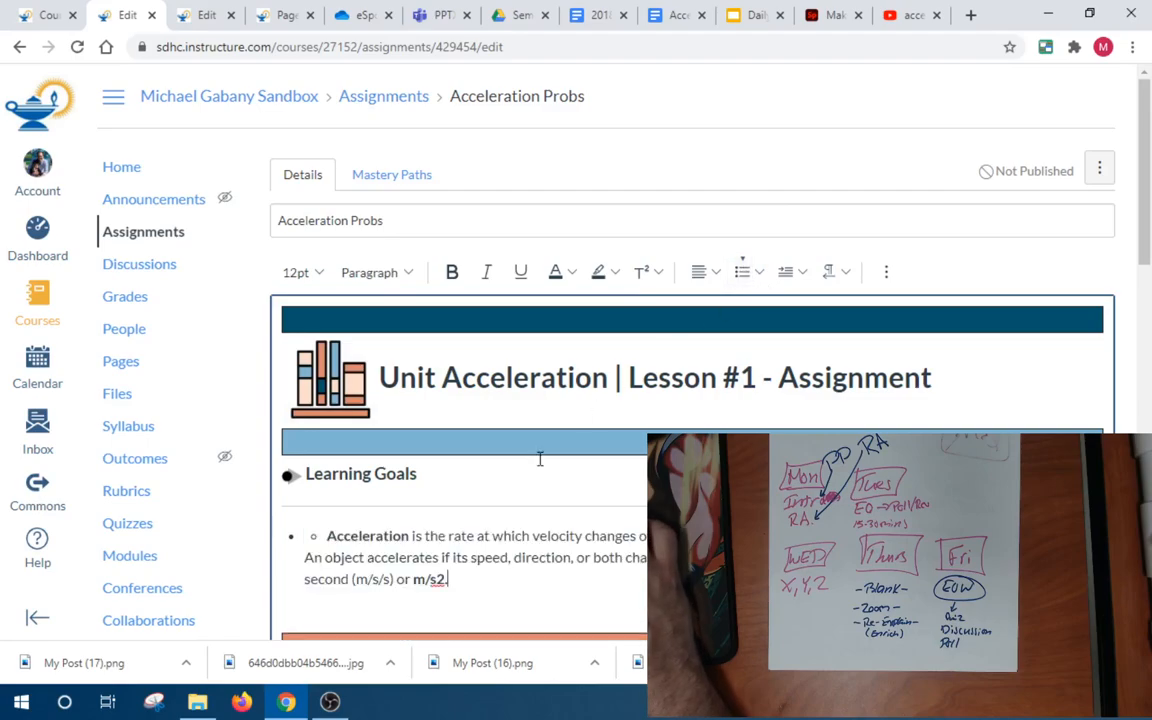
Remove the nested extra bullet from the first Learning Goals statement so both statements sit at the same bullet level
{"action": "key", "text": "BackSpace"}
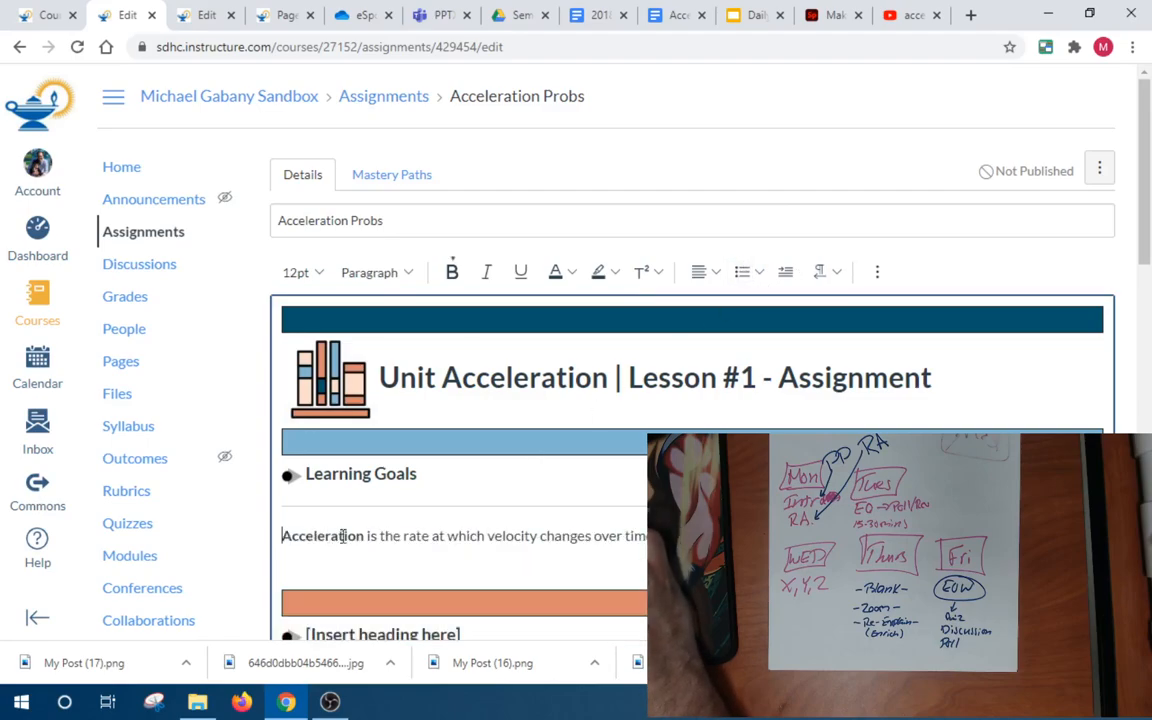
{"action": "key", "text": "ctrl+z"}
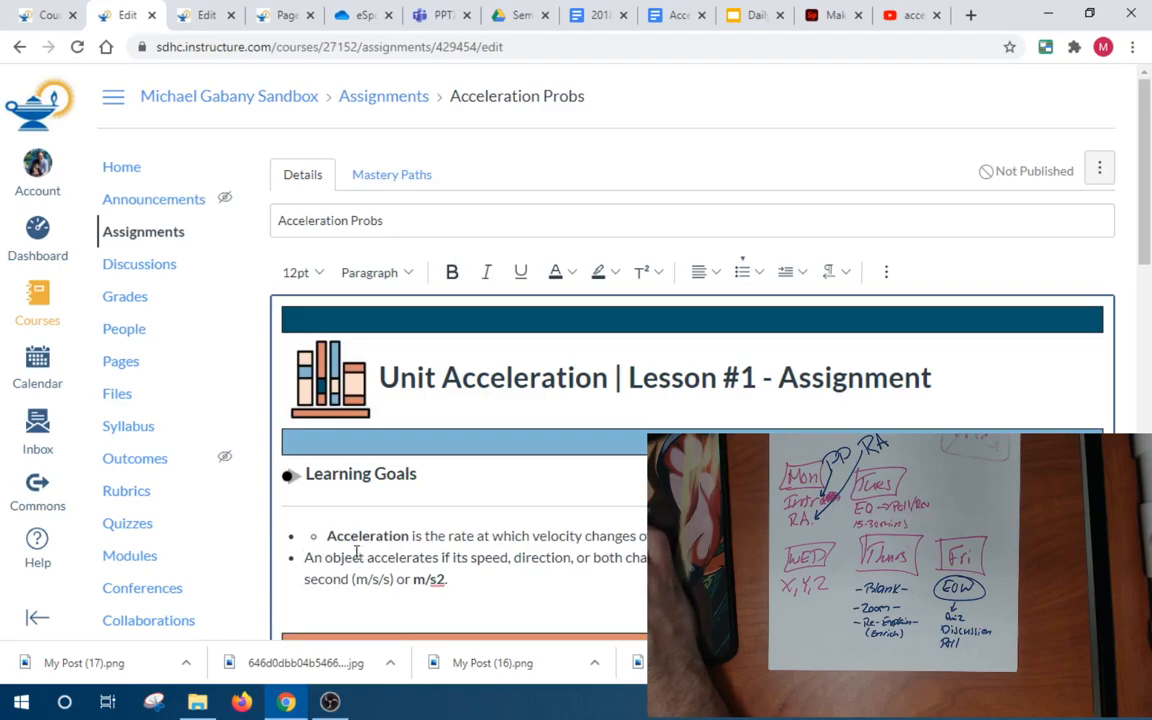
{"action": "key", "text": "ctrl+z"}
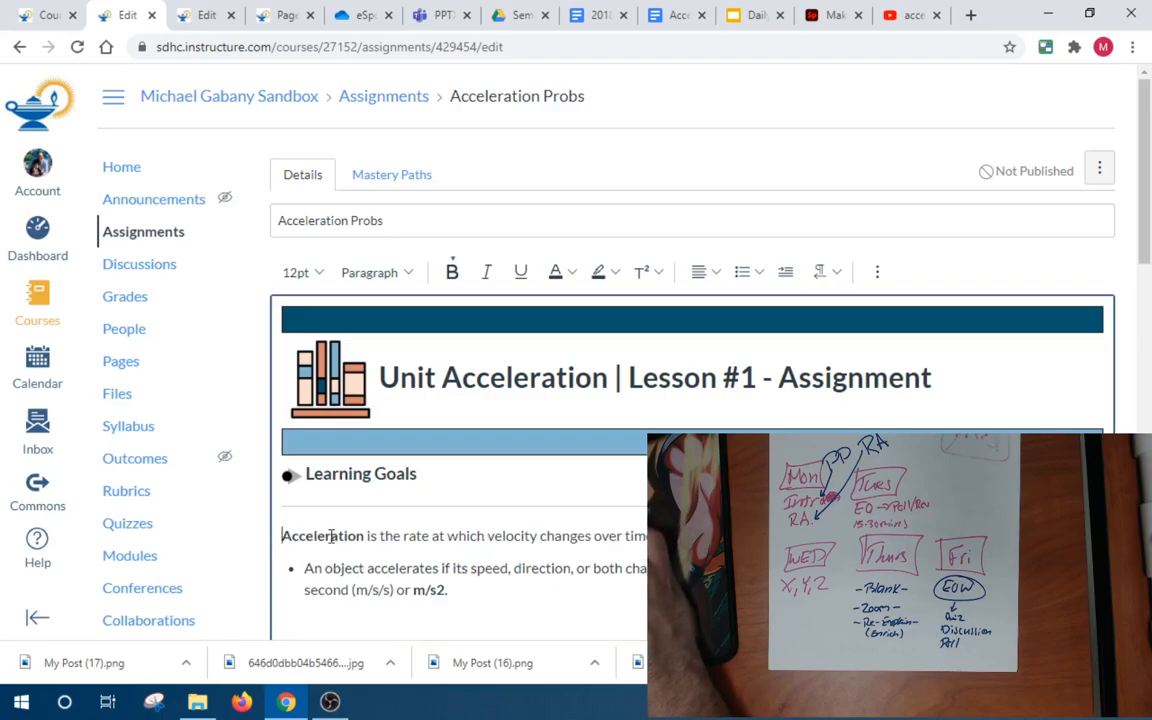
{"action": "left_click", "coordinate": [742, 272]}
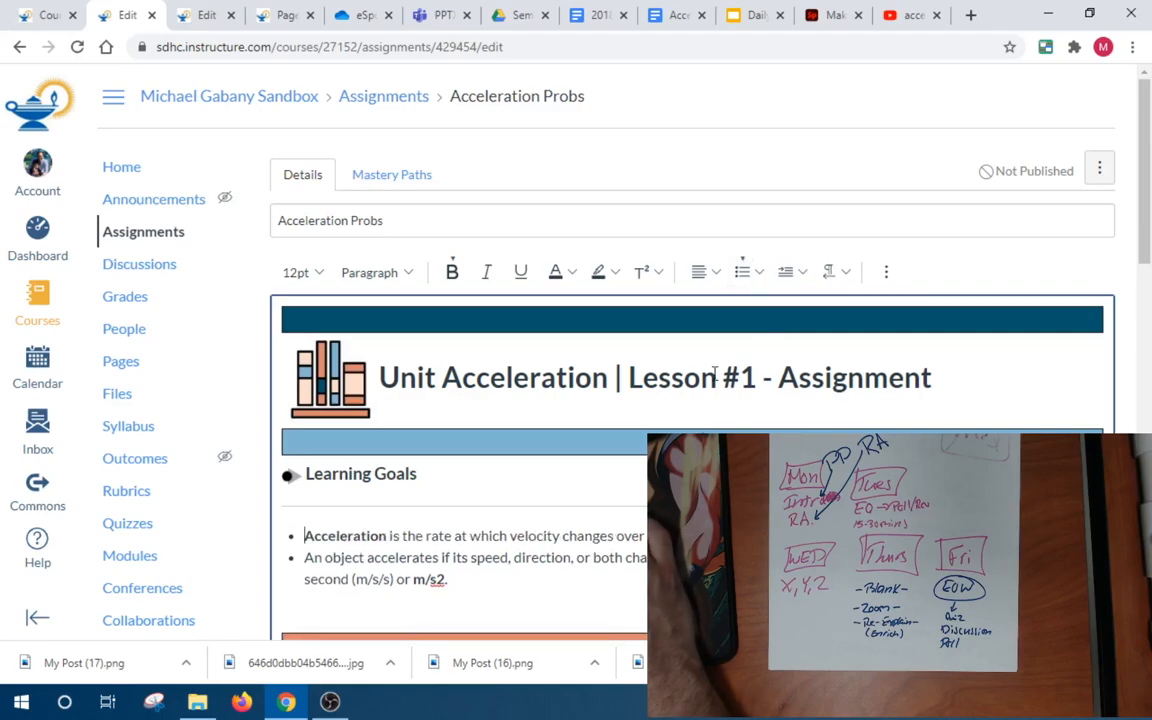
Replace the second section's placeholder heading in the assignment description with "Instructions"
{"action": "scroll", "coordinate": [540, 590], "scroll_direction": "down", "scroll_amount": 2}
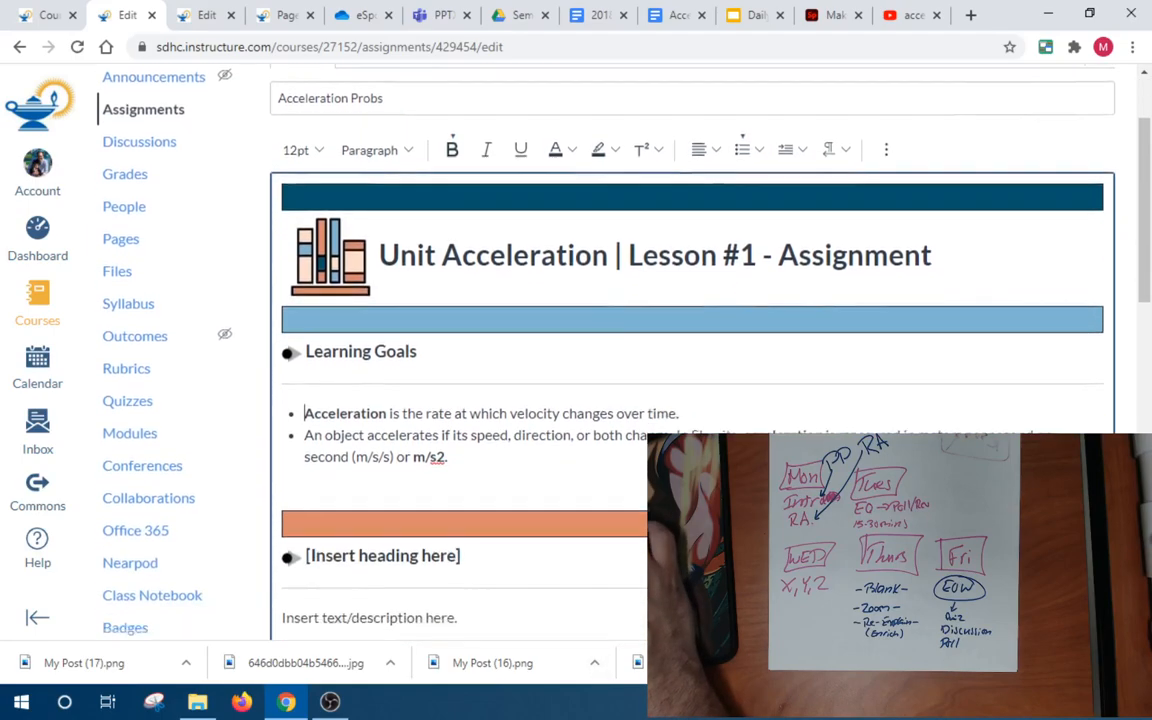
{"action": "scroll", "coordinate": [479, 429], "scroll_direction": "down", "scroll_amount": 2}
{"action": "left_click_drag", "start_coordinate": [463, 407], "coordinate": [307, 410]}
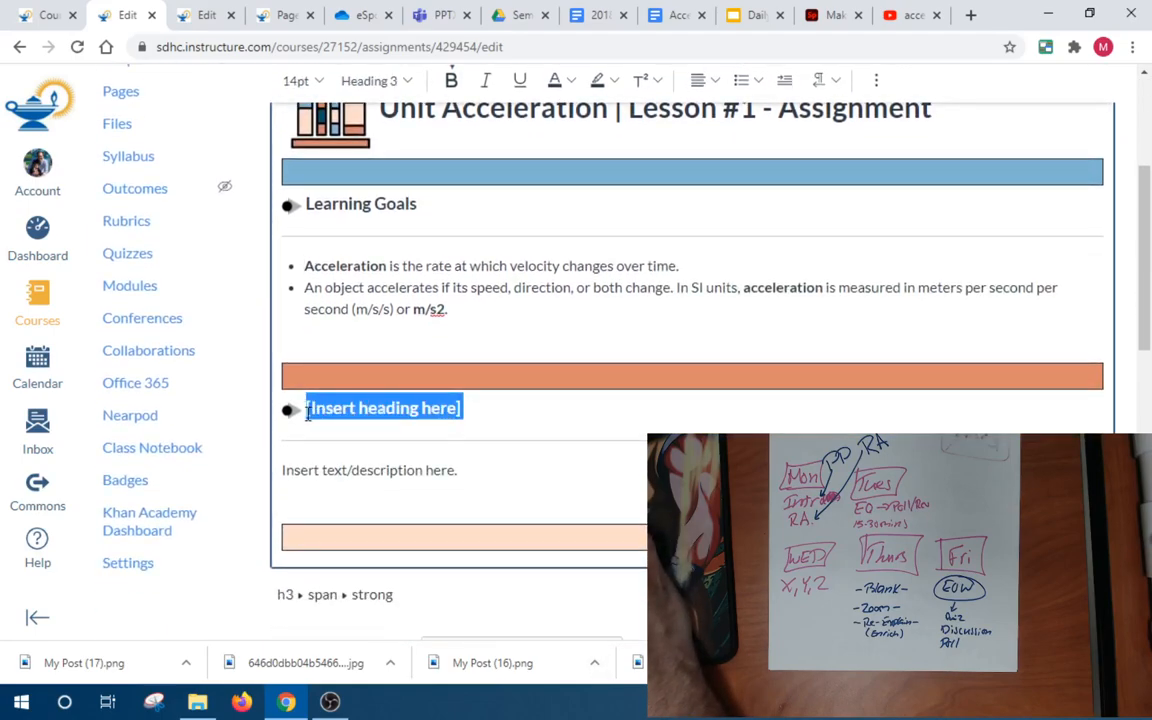
{"action": "type", "text": "Instruction"}
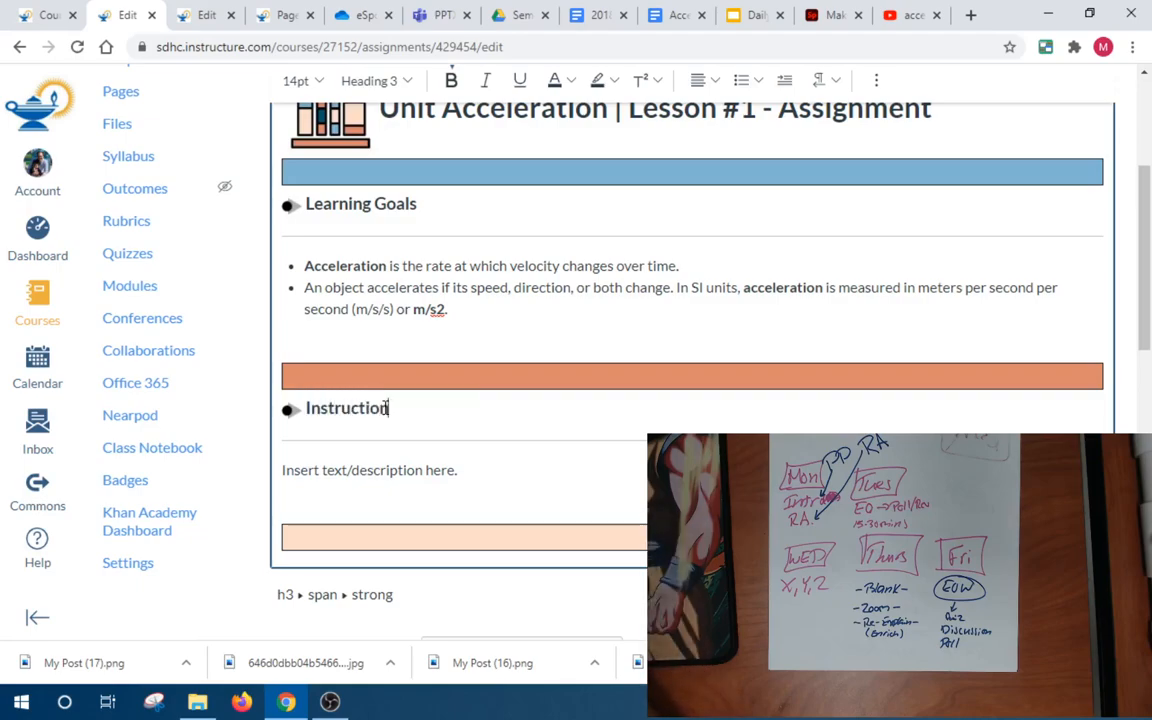
{"action": "type", "text": "s"}
Replace the Instructions placeholder text with a numbered list whose first item reads "Download the Following: Acceleration Problems"
{"action": "left_click_drag", "start_coordinate": [471, 475], "coordinate": [287, 477]}
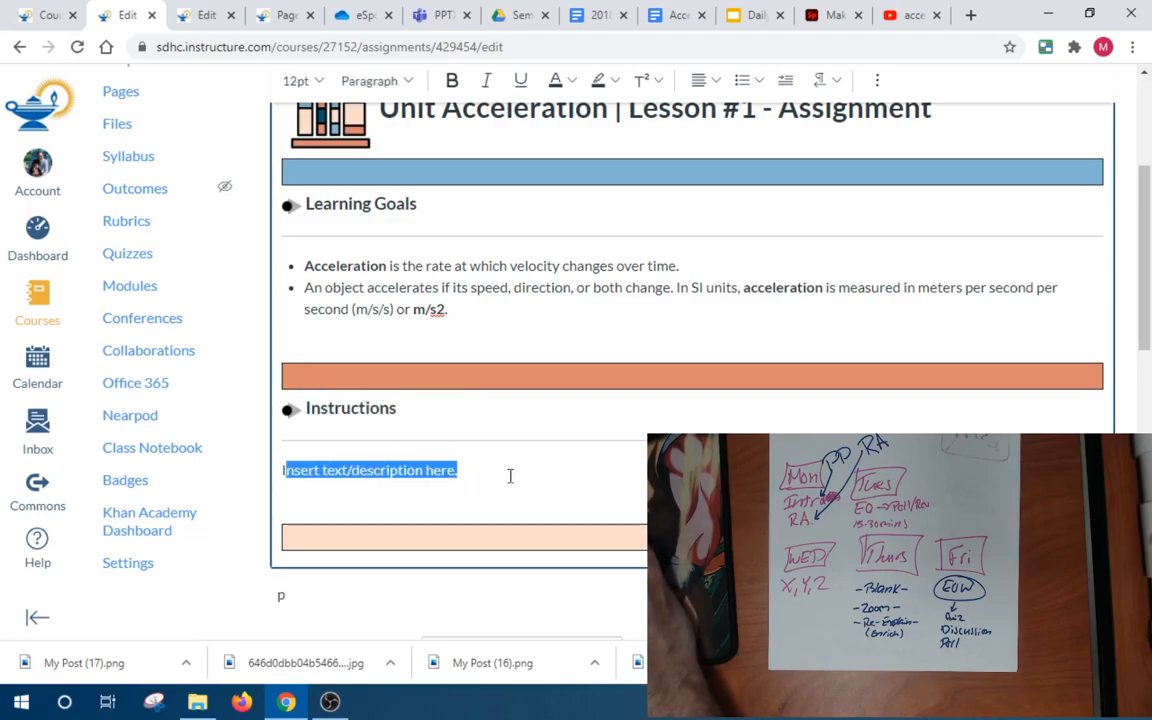
{"action": "key", "text": "BackSpace"}
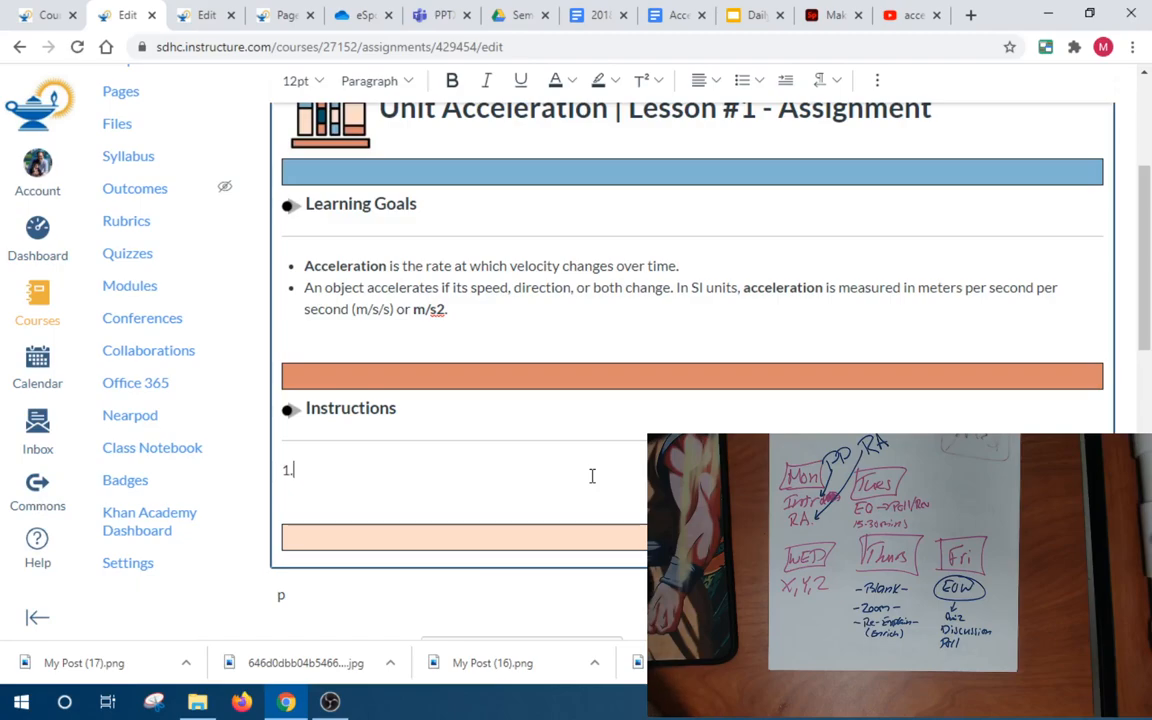
{"action": "left_click", "coordinate": [759, 80]}
{"action": "left_click", "coordinate": [758, 177]}
{"action": "type", "text": "Dow"}
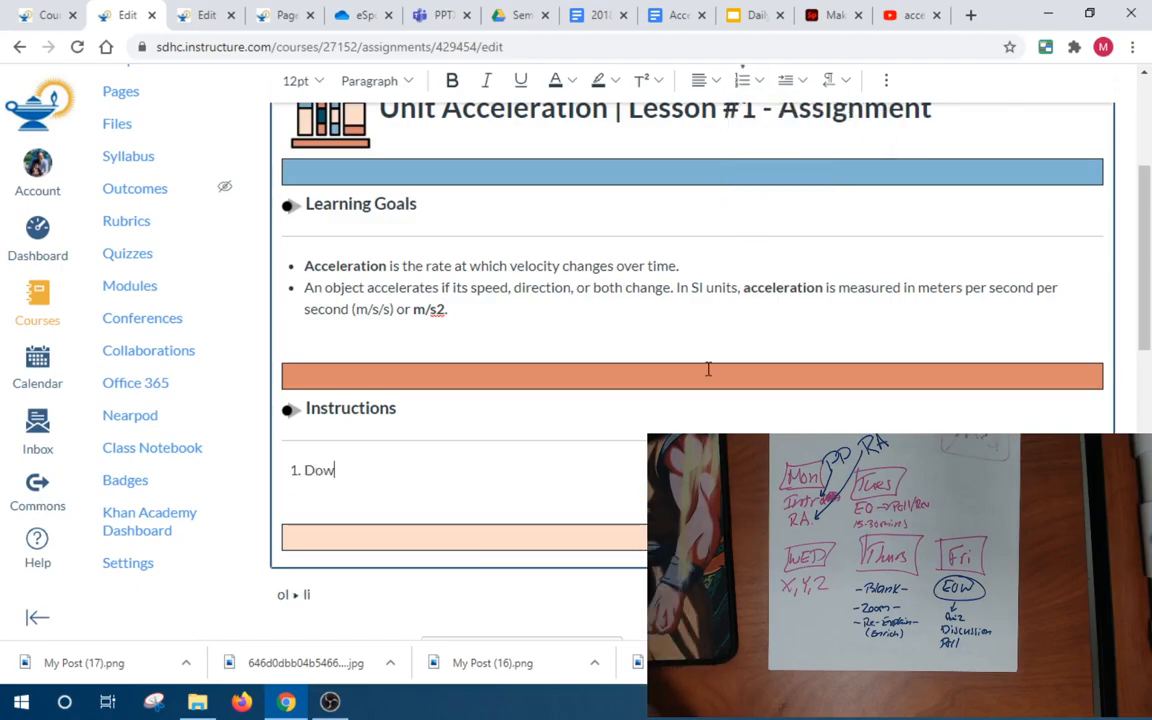
{"action": "type", "text": "nload the Following"}
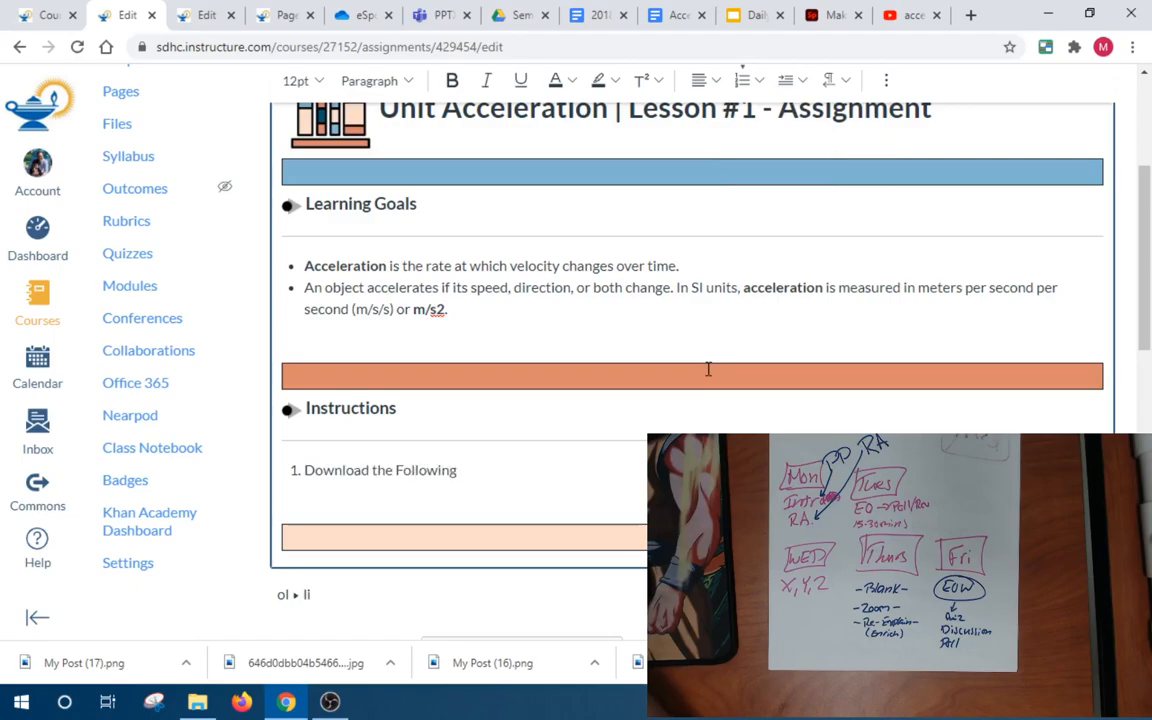
{"action": "type", "text": ": Acceleration pr"}
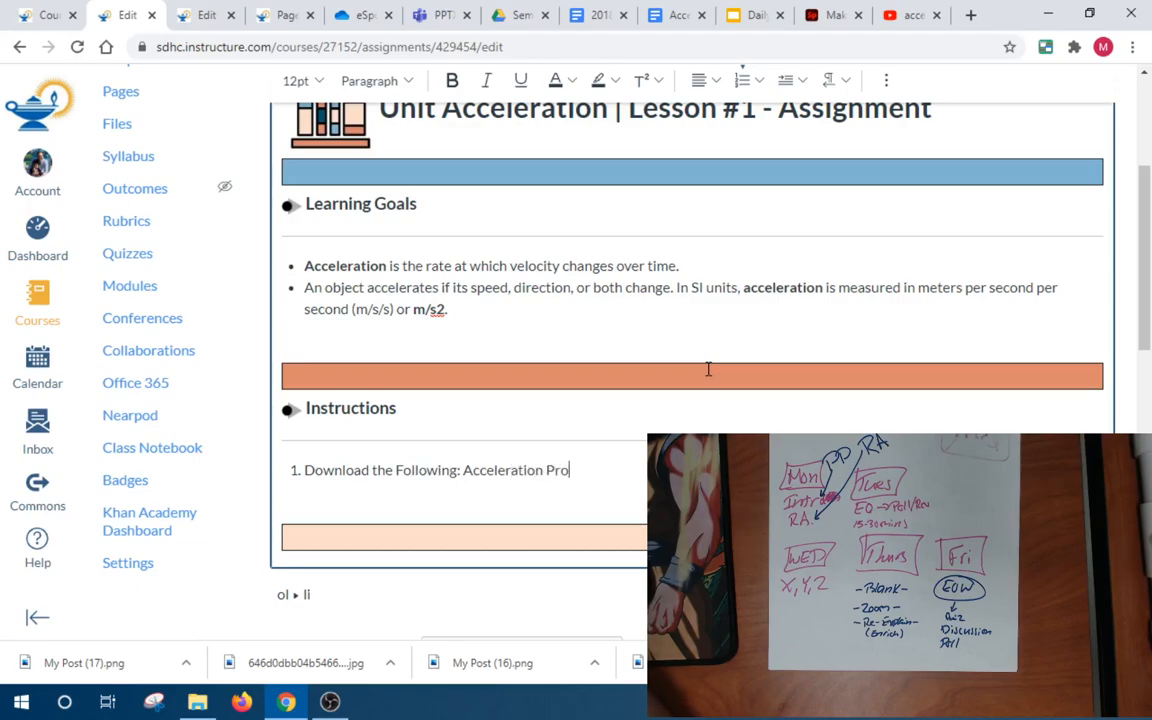
{"action": "type", "text": "oblems"}
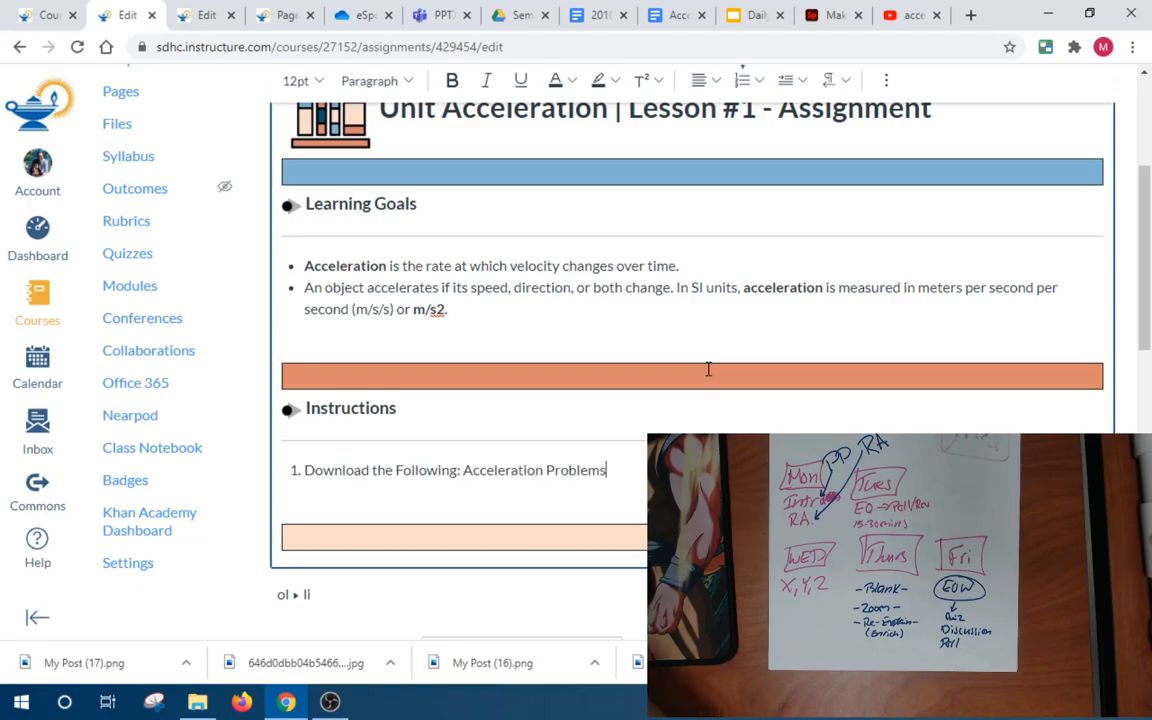
Copy the sharing link of the Acceleration Probs.docx document in Google Docs
{"action": "left_click", "coordinate": [668, 15]}
{"action": "left_click", "coordinate": [1048, 92]}
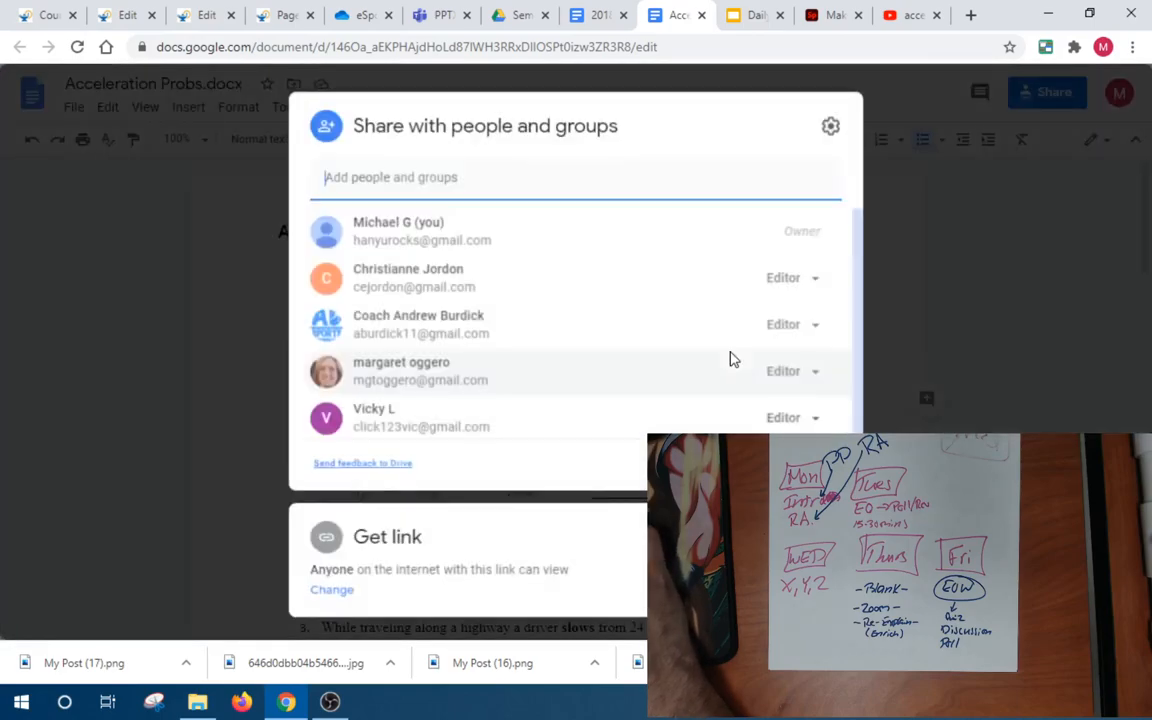
{"action": "left_click", "coordinate": [811, 570]}
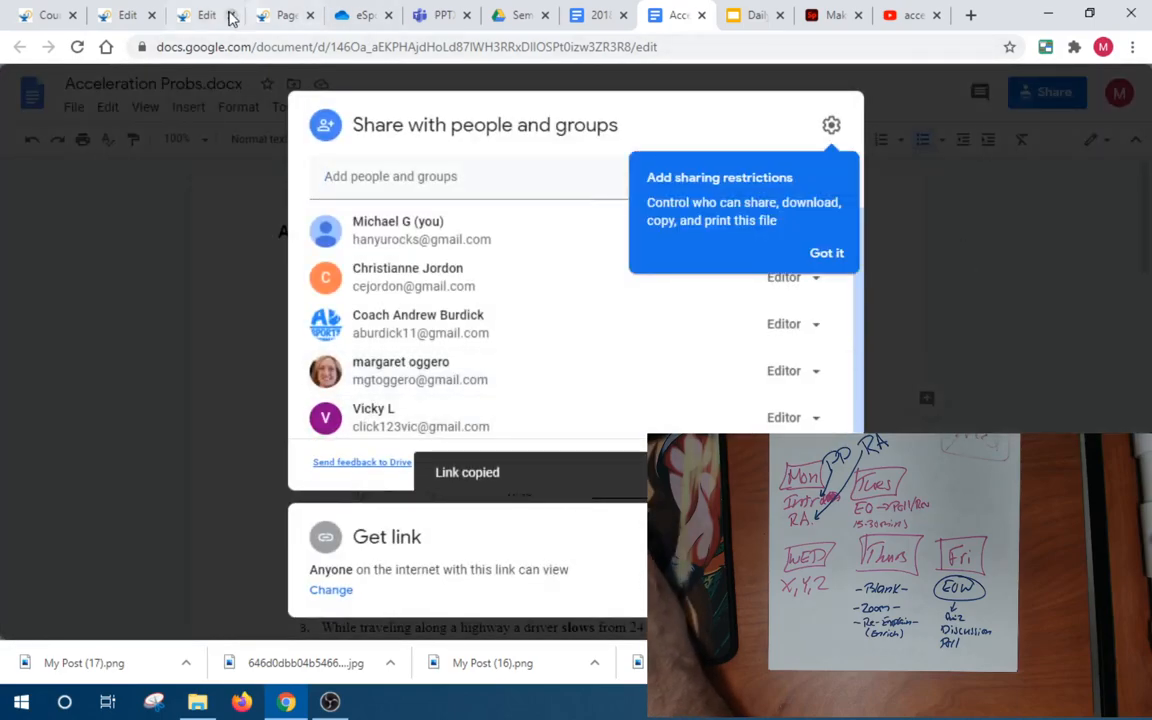
Back in the Canvas assignment, link the words "Acceleration Problems" in the first instruction to the copied document link
{"action": "left_click", "coordinate": [127, 15]}
{"action": "left_click_drag", "start_coordinate": [608, 475], "coordinate": [466, 478]}
{"action": "left_click", "coordinate": [886, 80]}
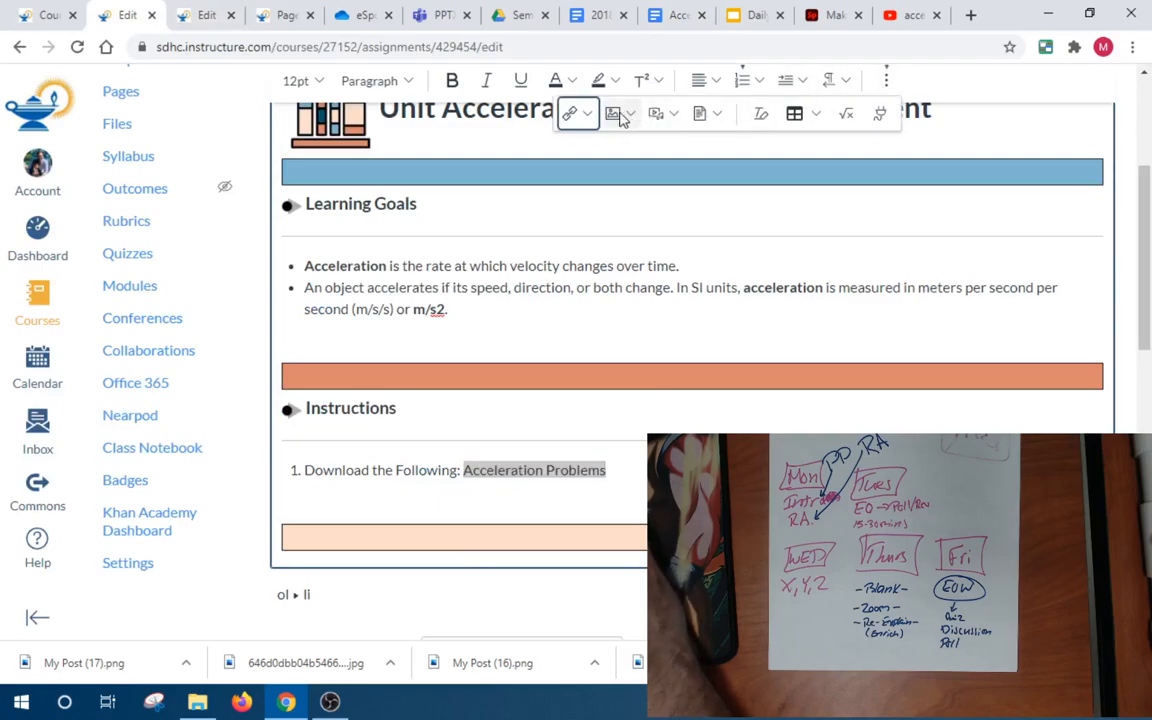
{"action": "left_click", "coordinate": [577, 115]}
{"action": "left_click", "coordinate": [588, 152]}
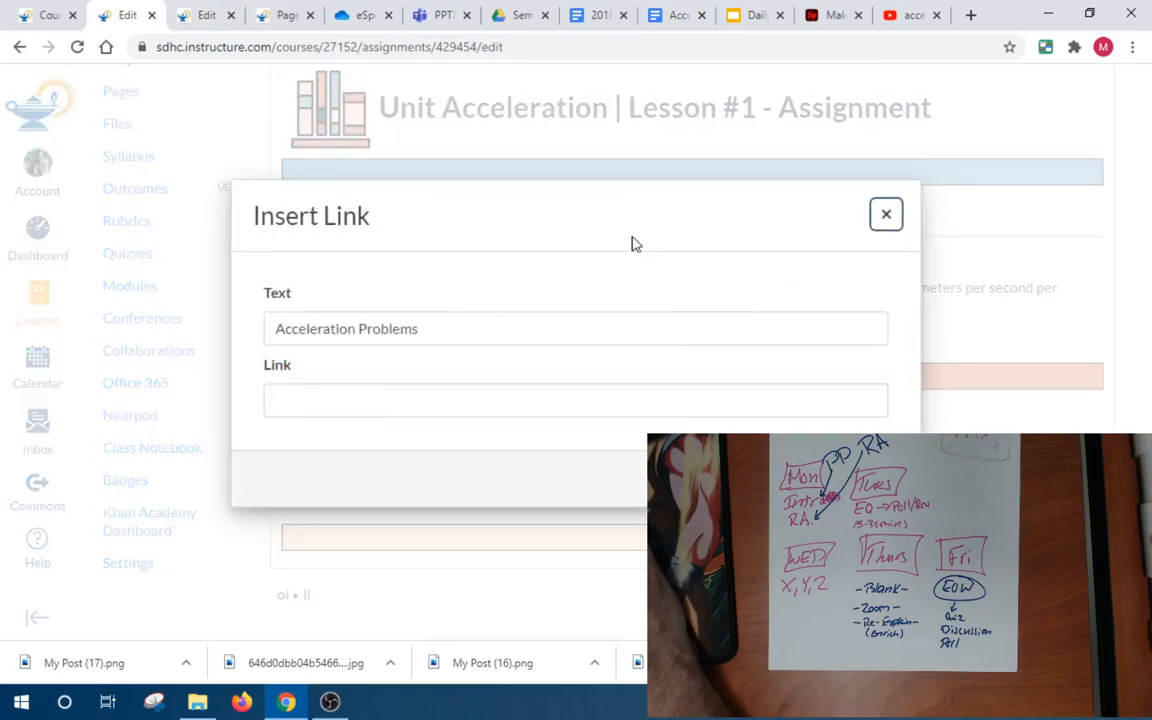
{"action": "left_click", "coordinate": [659, 400]}
{"action": "key", "text": "ctrl+v"}
{"action": "key", "text": "Return"}
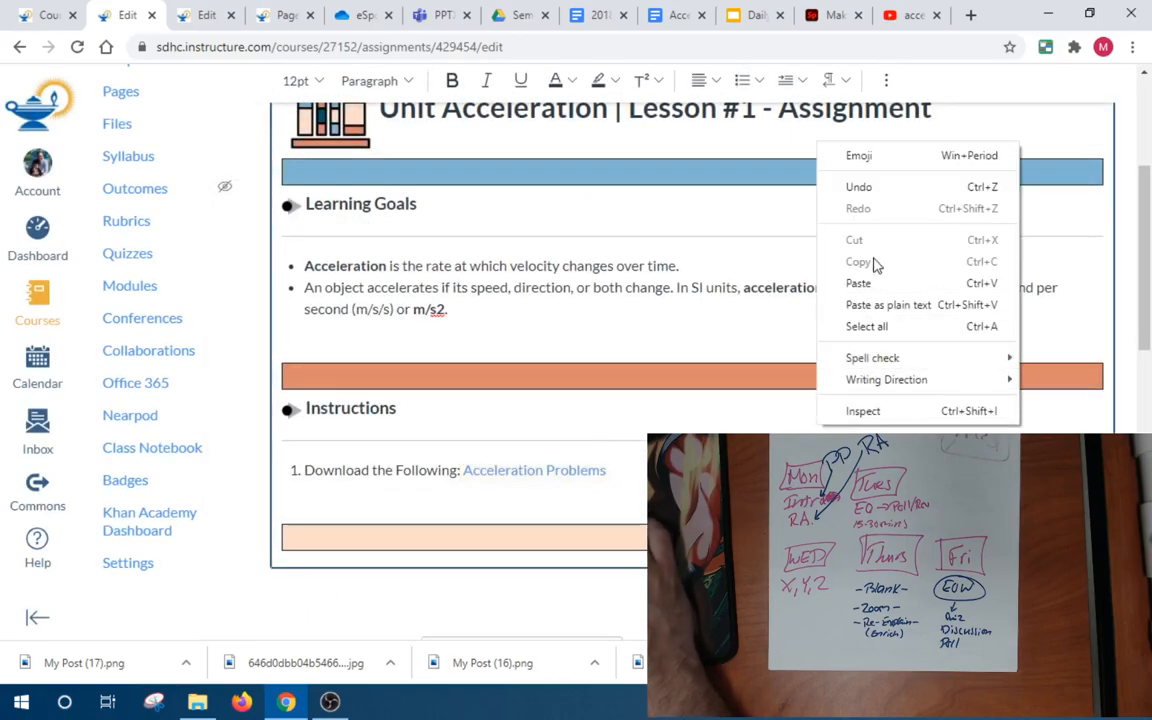
{"action": "left_click", "coordinate": [869, 357]}
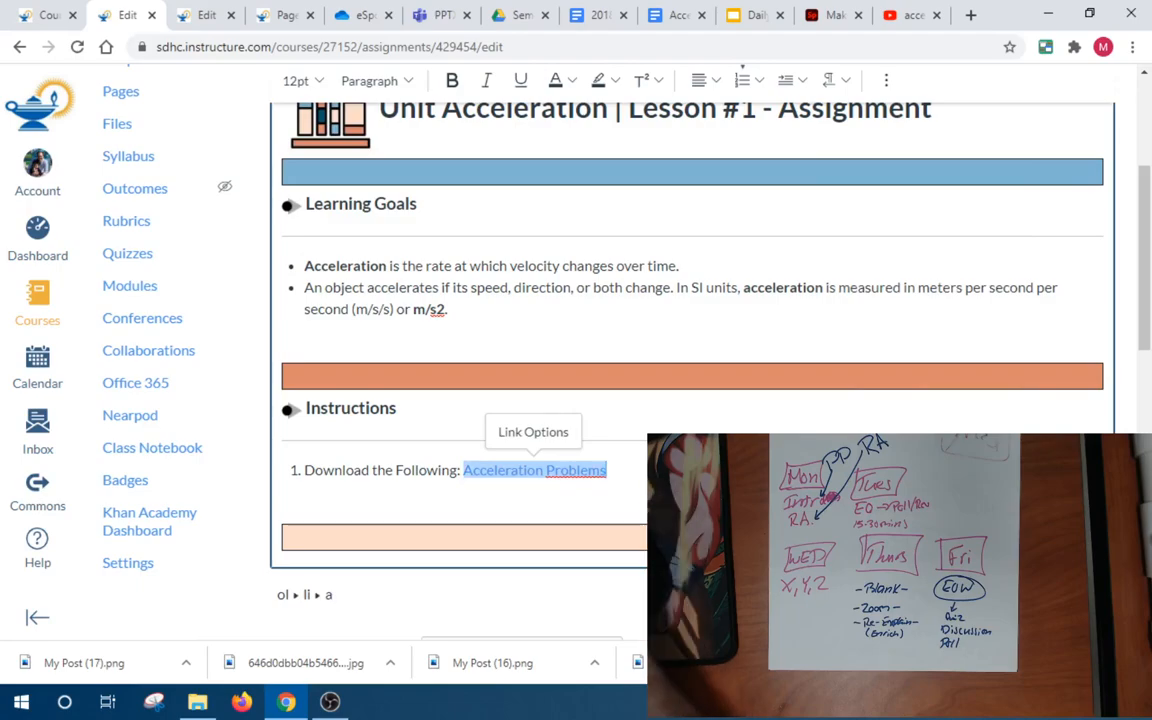
Add a second numbered instruction reading "Solve all the problem using pen and paper."
{"action": "key", "text": "End"}
{"action": "key", "text": "Return"}
{"action": "type", "text": "So"}
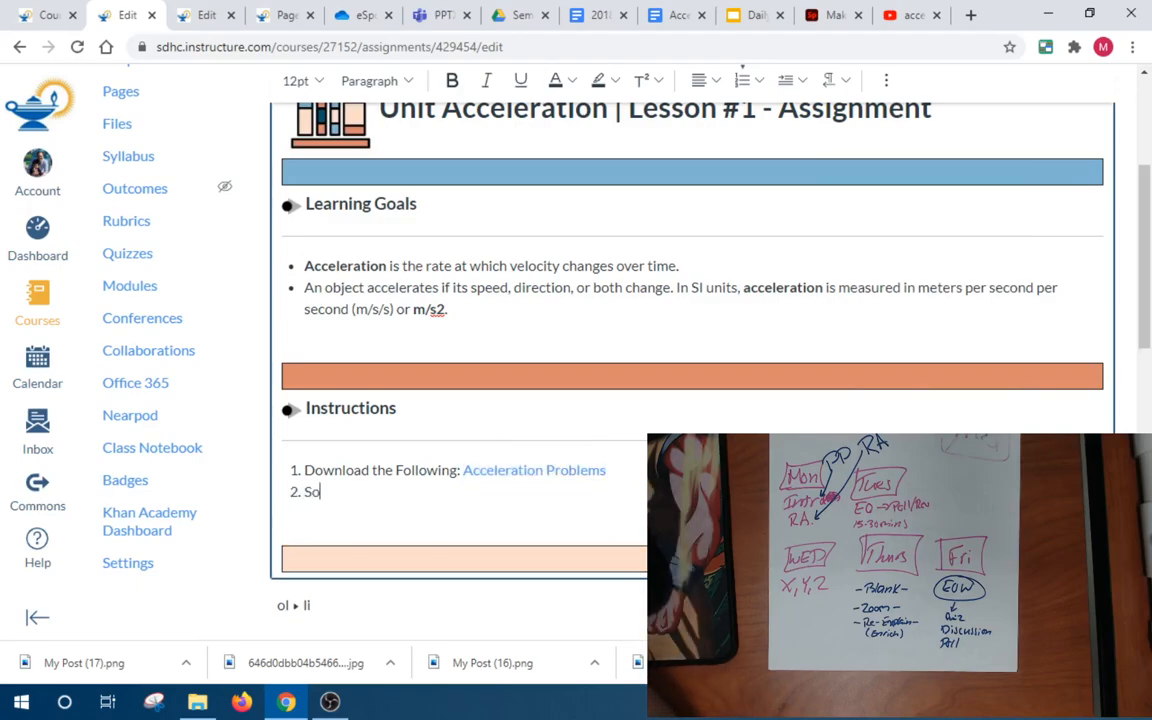
{"action": "type", "text": "lve all the proble"}
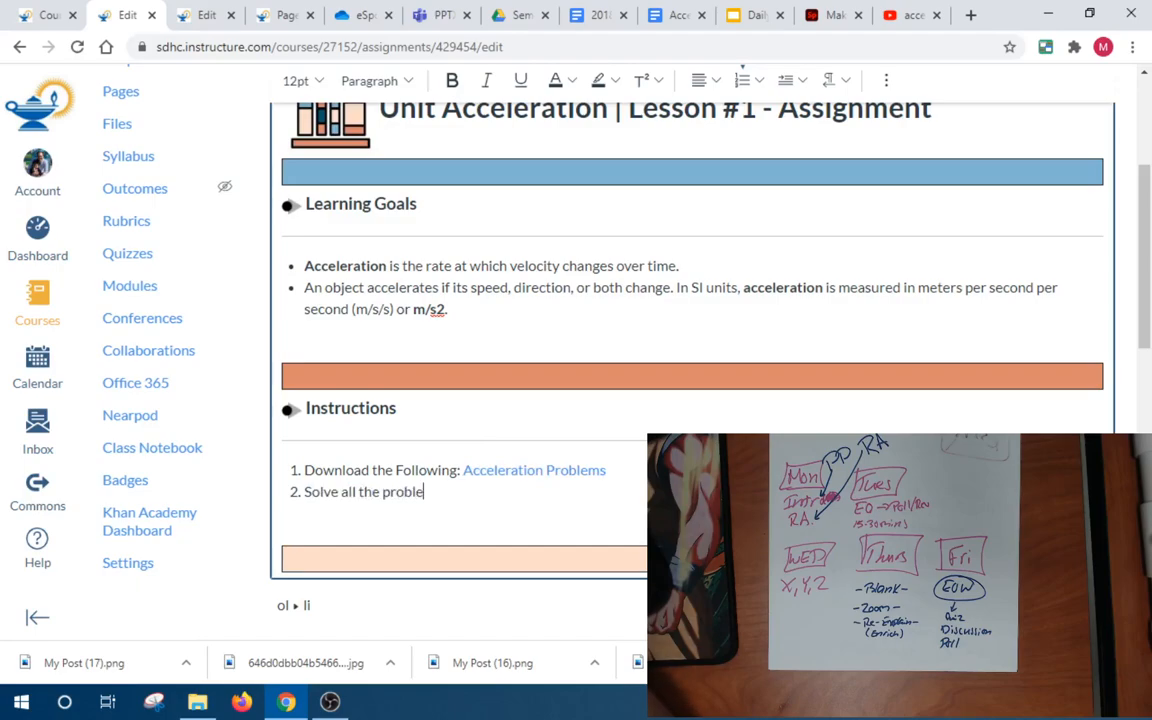
{"action": "type", "text": "m usin"}
{"action": "type", "text": " using pena"}
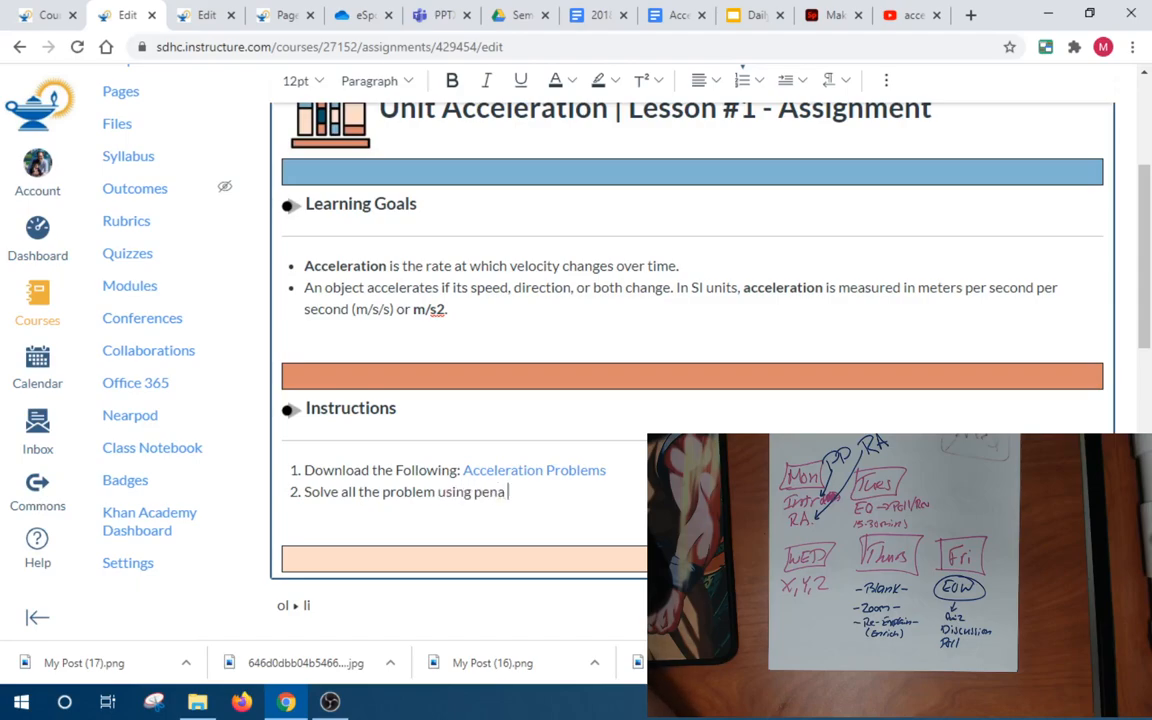
{"action": "key", "text": "BackSpace"}
{"action": "type", "text": " and paper. Nothing digi"}
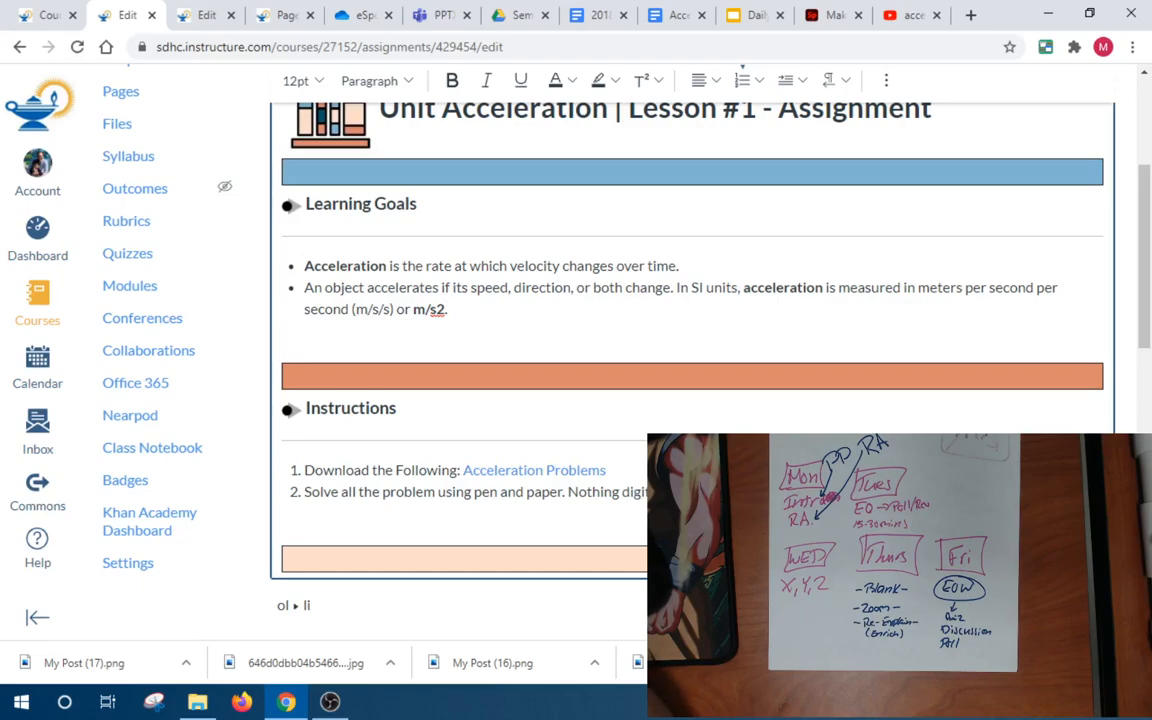
{"action": "key", "text": "BackSpace"}
{"action": "key", "text": "BackSpace"}
{"action": "key", "text": "BackSpace"}
{"action": "key", "text": "BackSpace"}
{"action": "key", "text": "BackSpace"}
{"action": "key", "text": "BackSpace"}
{"action": "key", "text": "BackSpace"}
{"action": "key", "text": "BackSpace"}
{"action": "key", "text": "BackSpace"}
{"action": "key", "text": "BackSpace"}
{"action": "key", "text": "BackSpace"}
{"action": "key", "text": "BackSpace"}
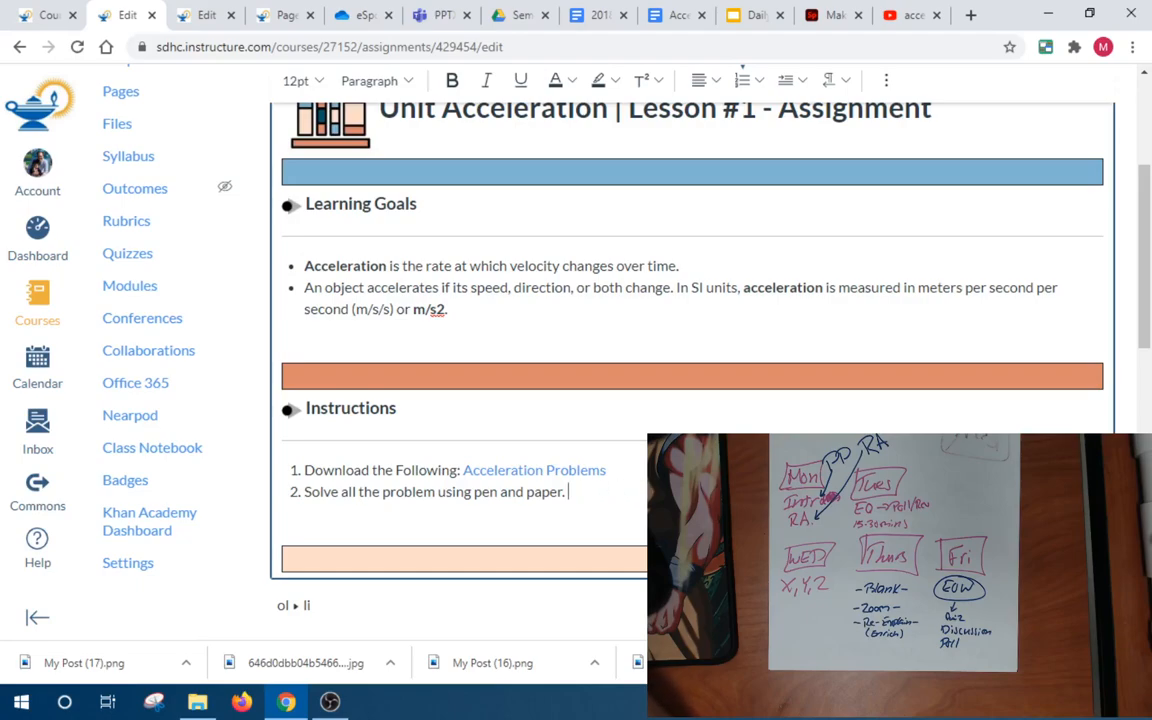
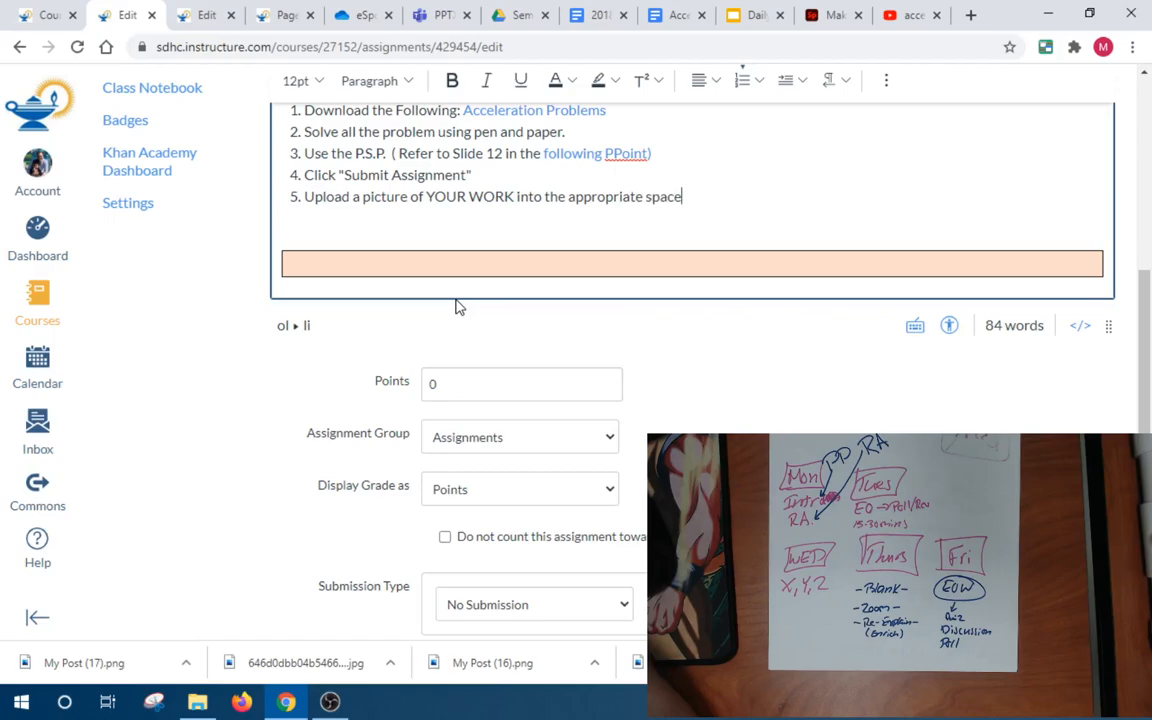
Add a sixth numbered instruction reading Click "Submit", and set the assignment's points to 25
{"action": "key", "text": "Return"}
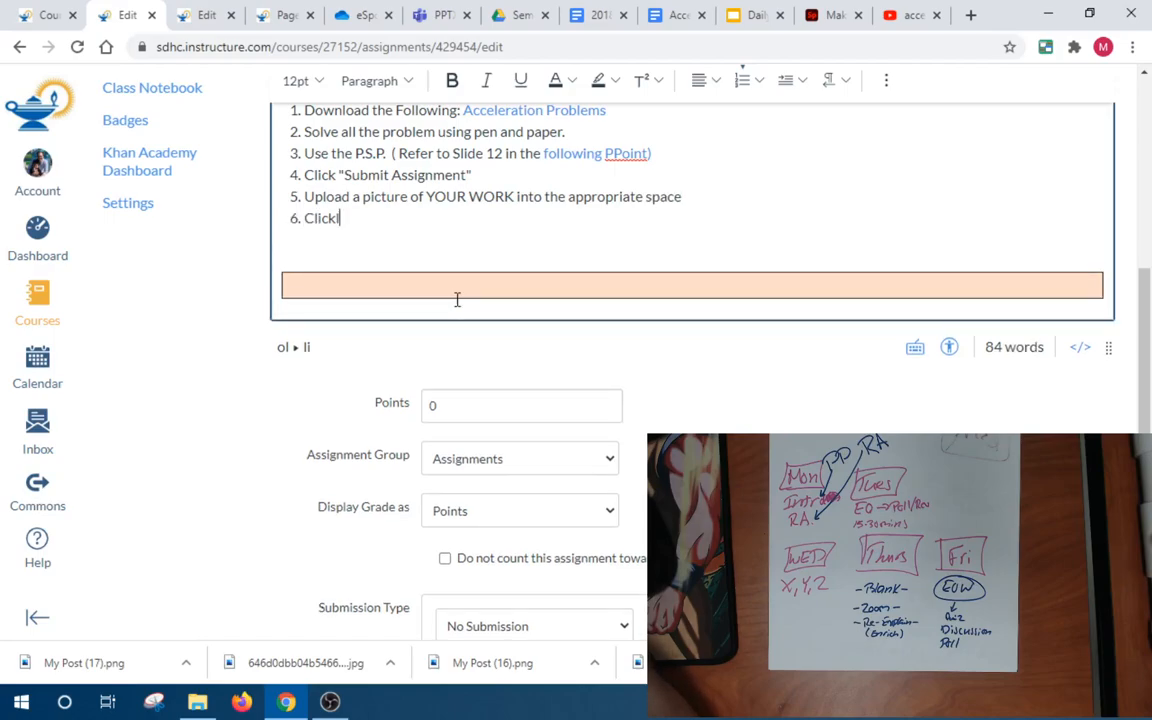
{"action": "type", "text": "Click \"Submit"}
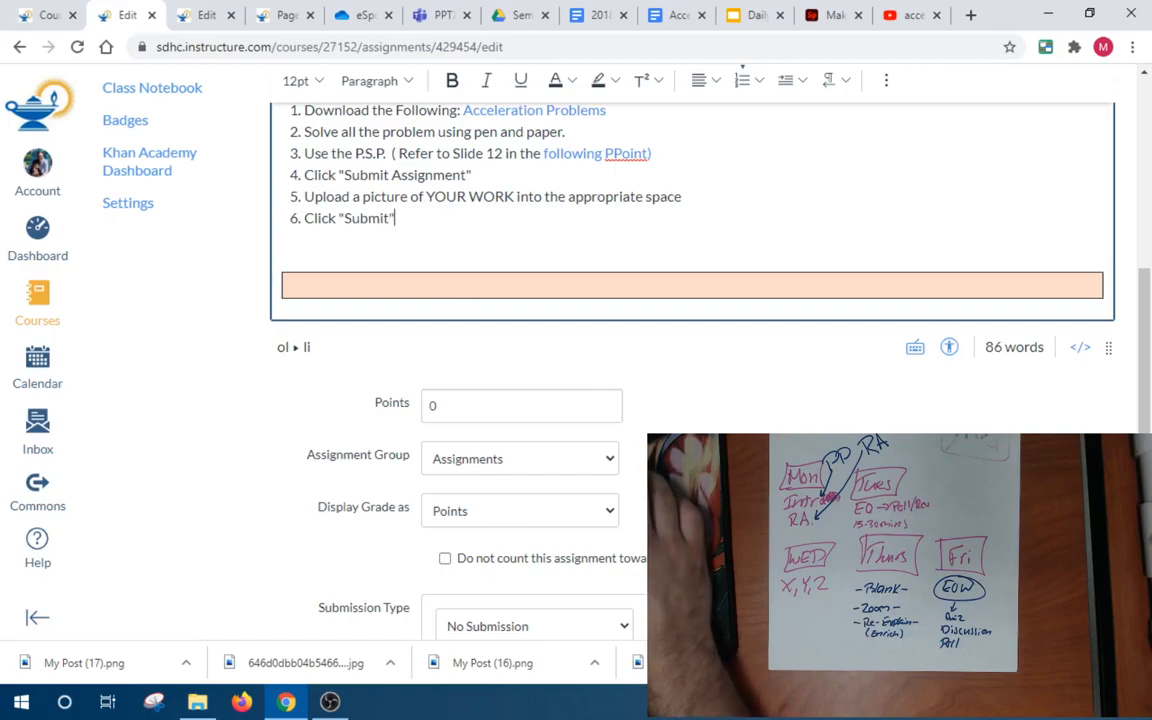
{"action": "double_click", "coordinate": [433, 405]}
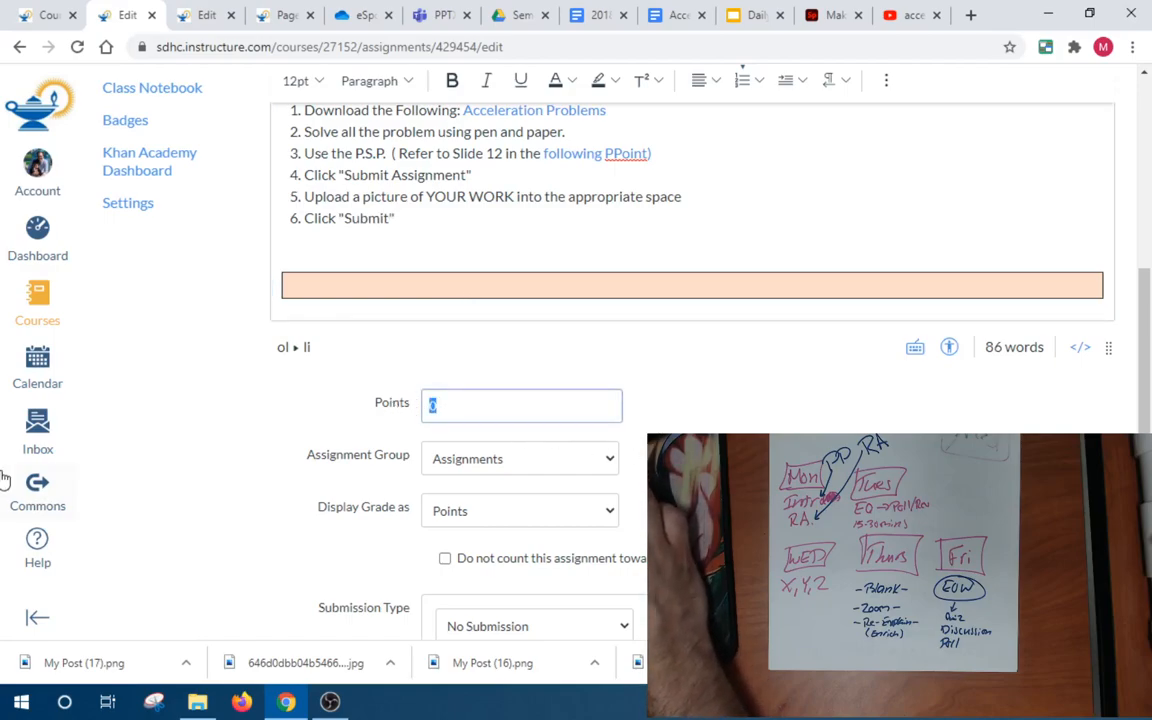
{"action": "type", "text": "25"}
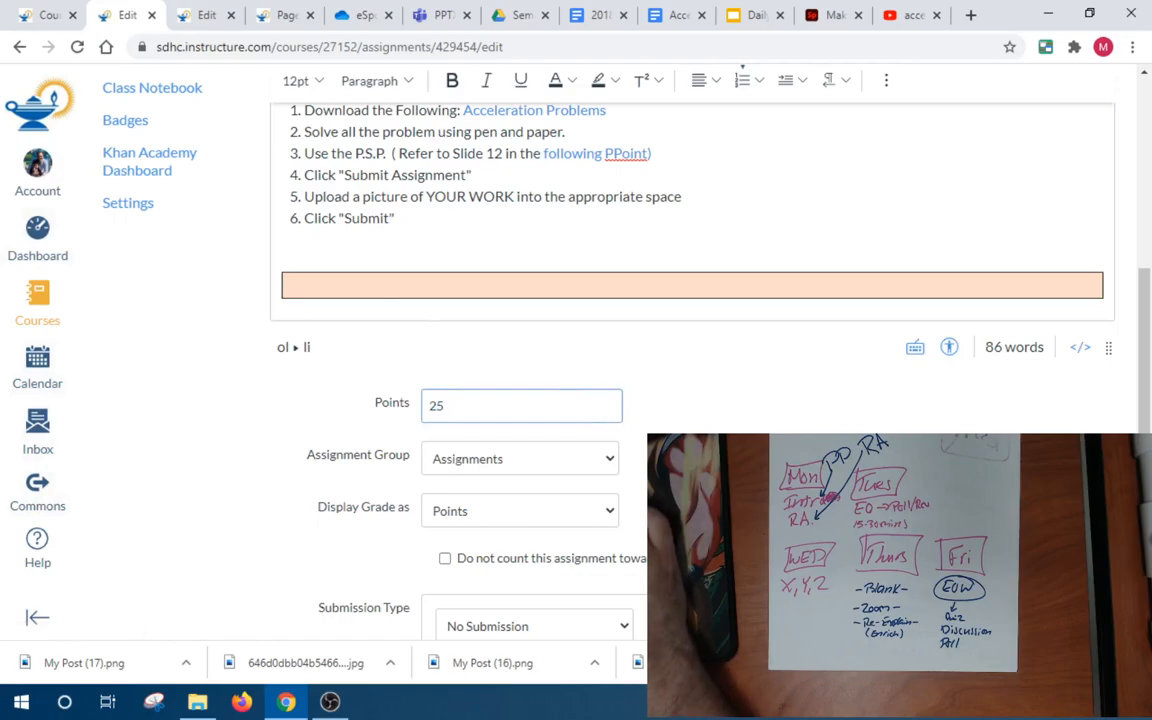
{"action": "left_click", "coordinate": [571, 476]}
Set the assignment's submission type to Online and allow File Uploads as the entry option
{"action": "scroll", "coordinate": [590, 420], "scroll_direction": "down", "scroll_amount": 2}
{"action": "scroll", "coordinate": [548, 316], "scroll_direction": "down", "scroll_amount": 2}
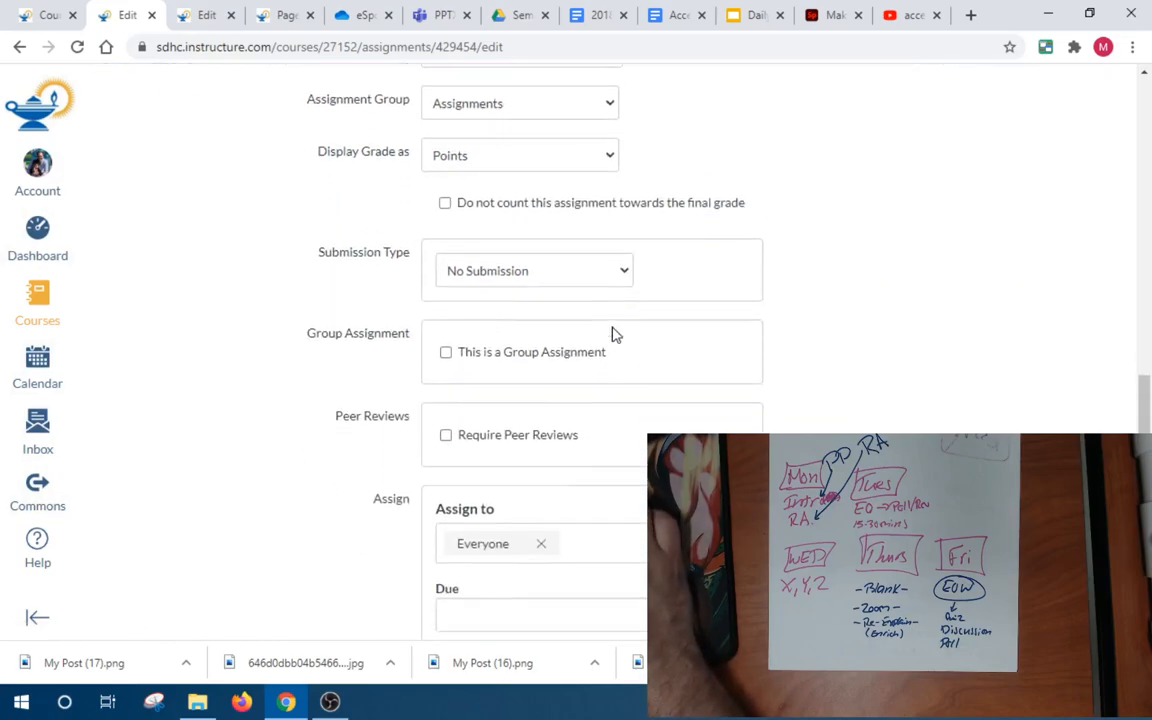
{"action": "left_click", "coordinate": [610, 272]}
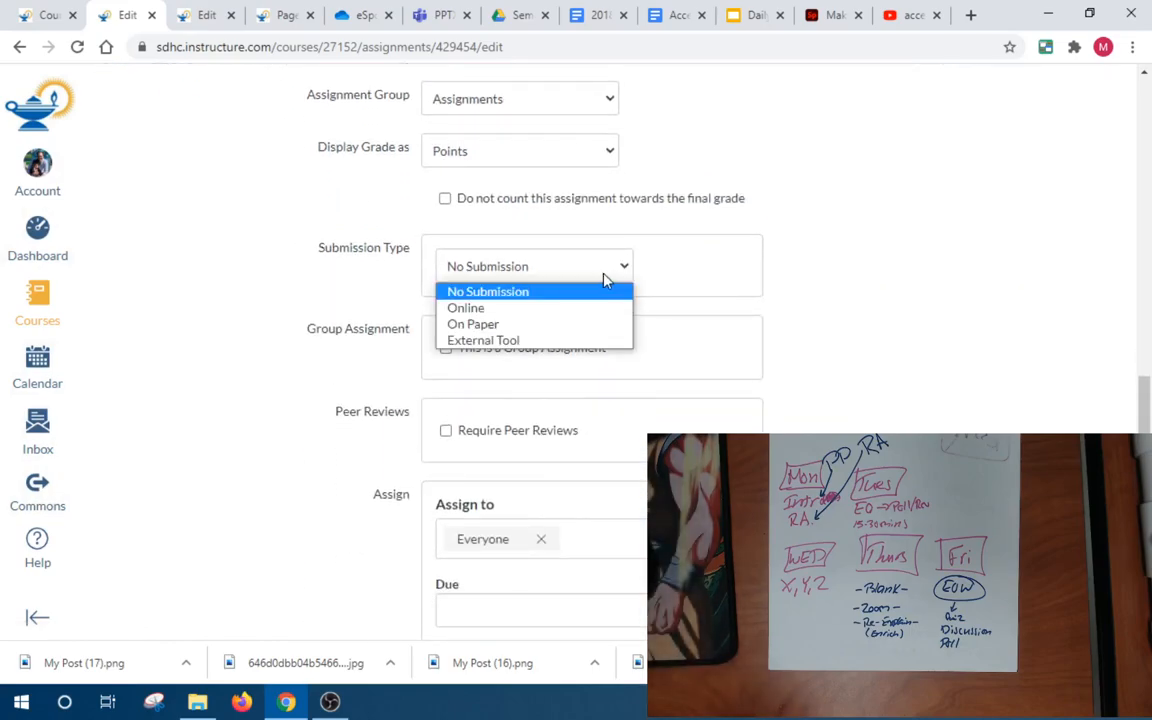
{"action": "left_click", "coordinate": [473, 324]}
{"action": "left_click", "coordinate": [578, 278]}
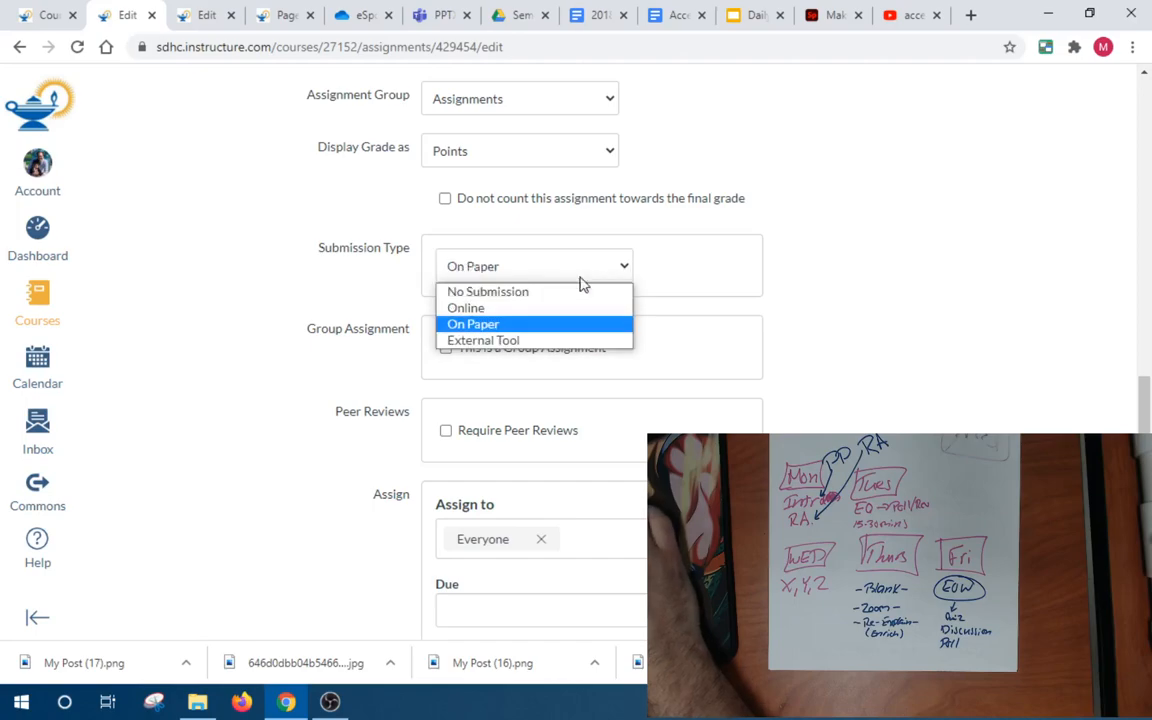
{"action": "left_click", "coordinate": [466, 308]}
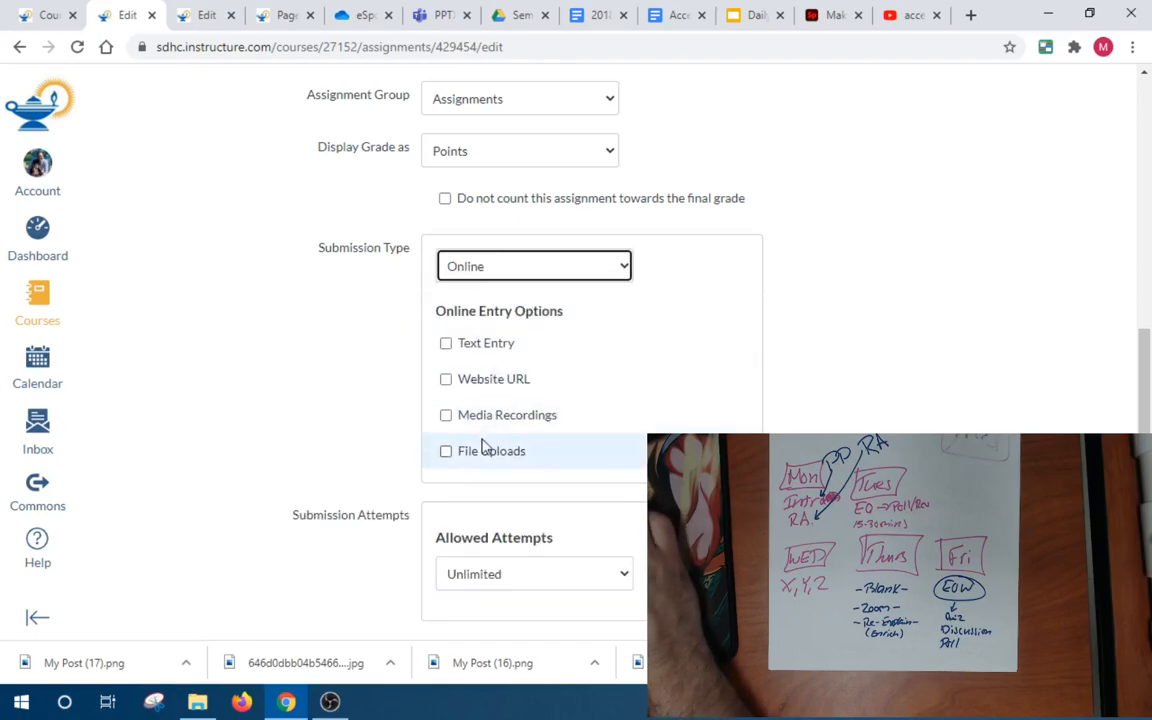
{"action": "left_click", "coordinate": [446, 451]}
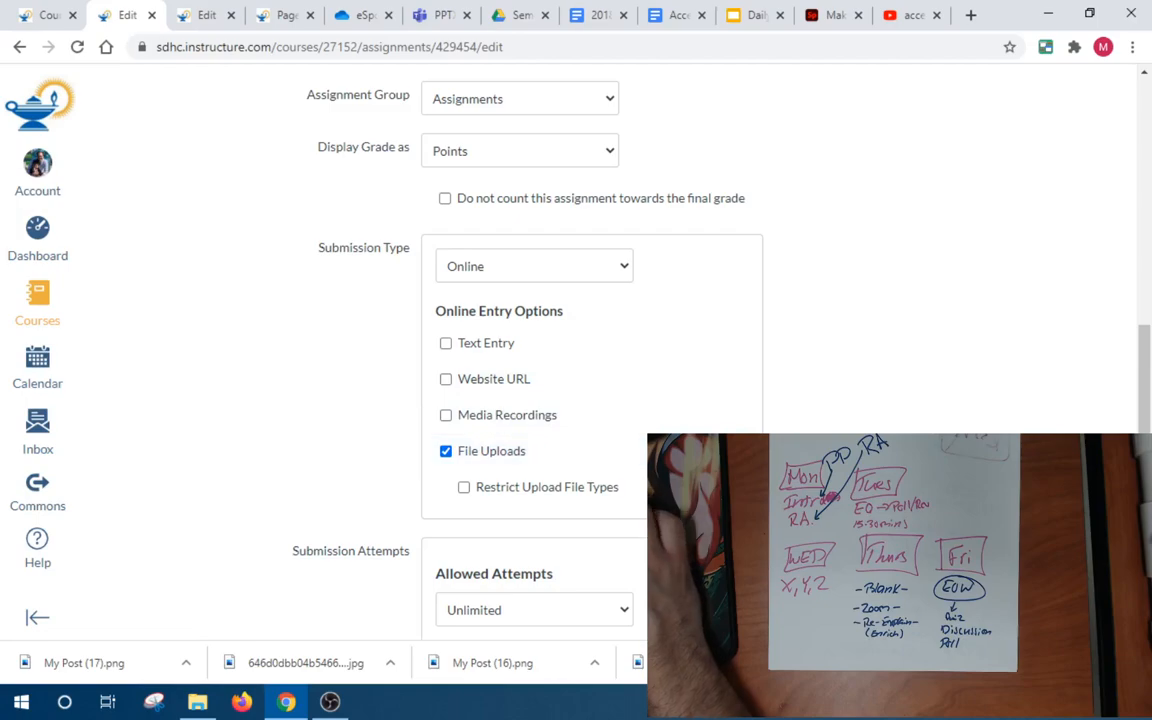
Save the Acceleration Probs assignment and review its instructions and submission details on the saved page
{"action": "scroll", "coordinate": [1028, 432], "scroll_direction": "down", "scroll_amount": 1}
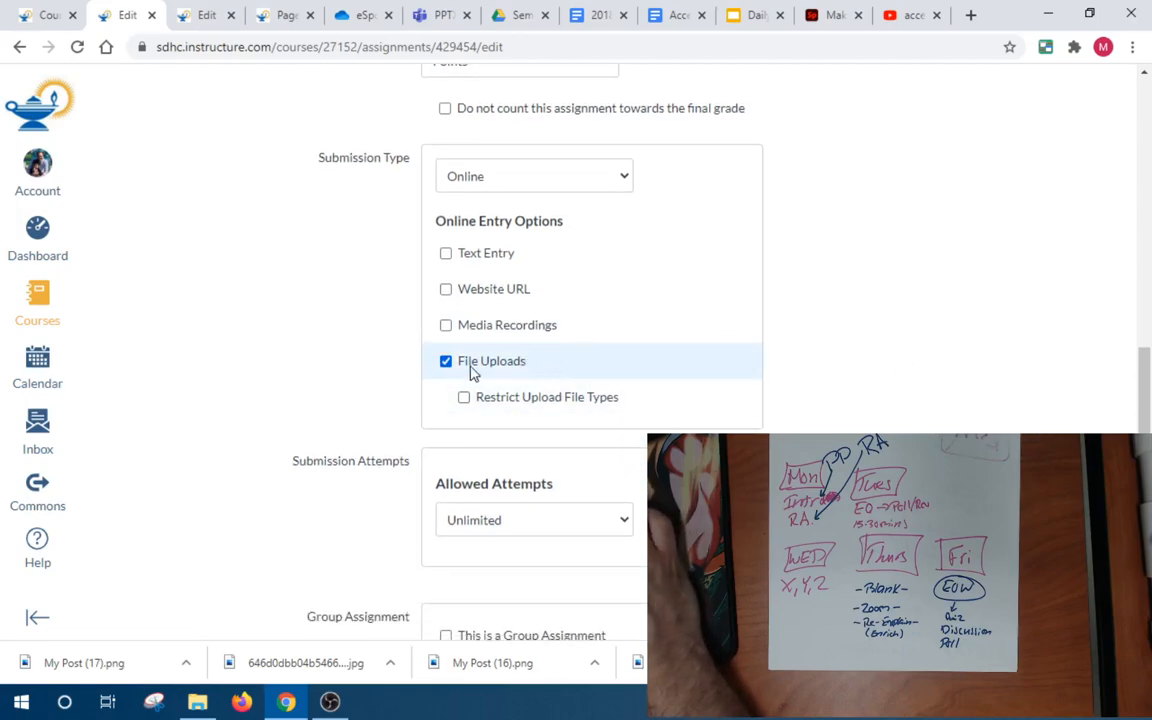
{"action": "scroll", "coordinate": [753, 419], "scroll_direction": "down", "scroll_amount": 2}
{"action": "scroll", "coordinate": [700, 300], "scroll_direction": "down", "scroll_amount": 3}
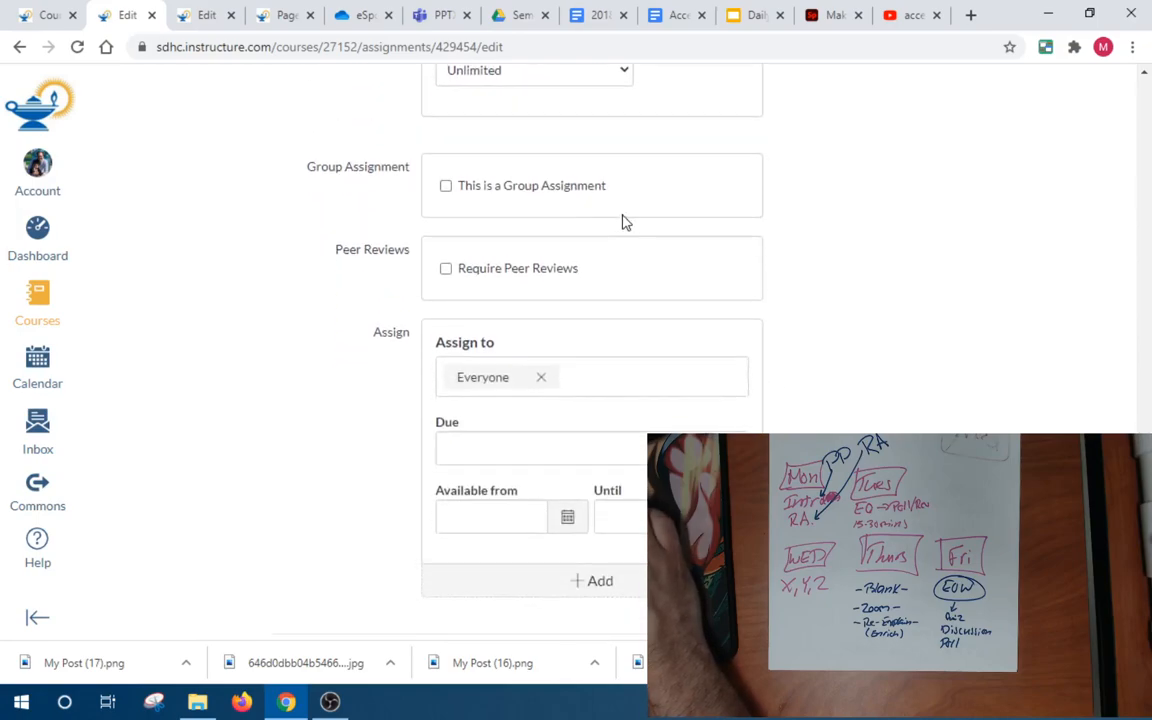
{"action": "scroll", "coordinate": [740, 360], "scroll_direction": "down", "scroll_amount": 1}
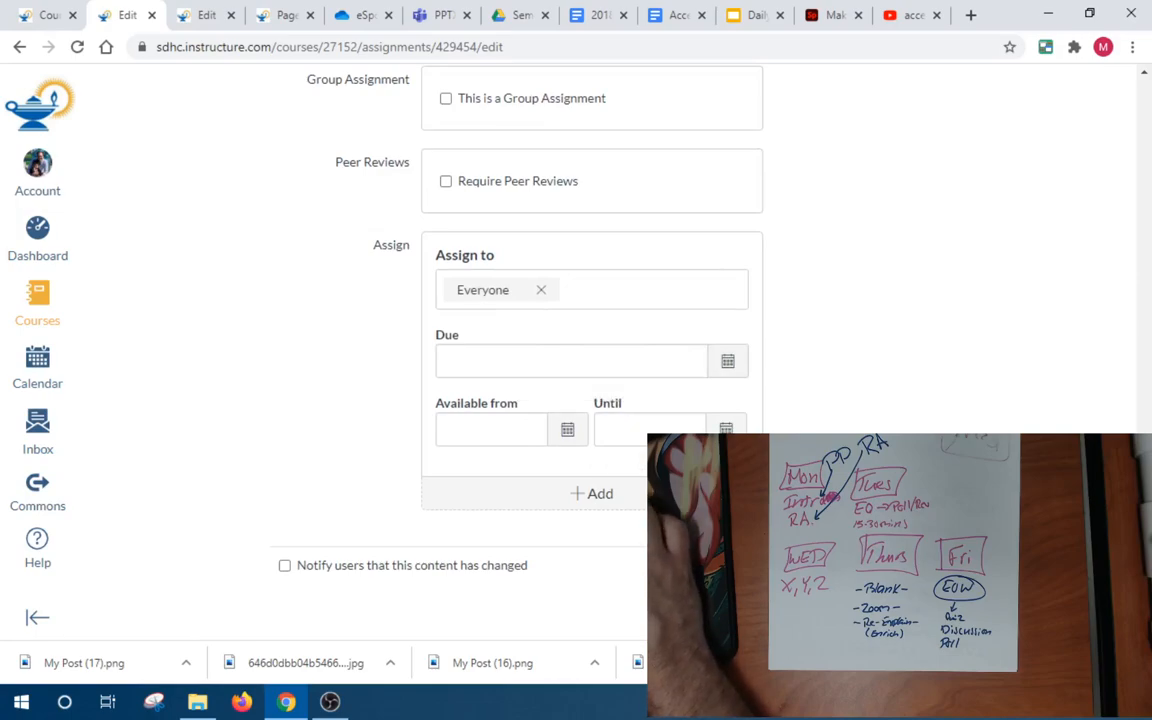
{"action": "left_click", "coordinate": [1083, 566]}
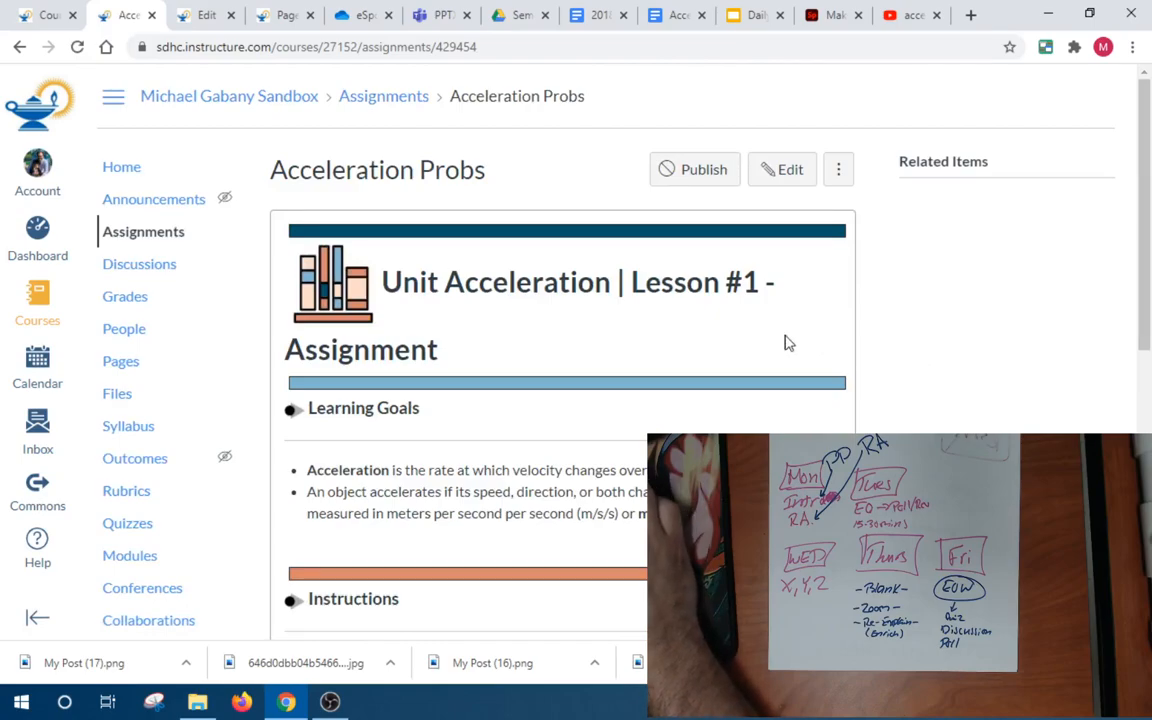
{"action": "scroll", "coordinate": [785, 343], "scroll_direction": "down", "scroll_amount": 5}
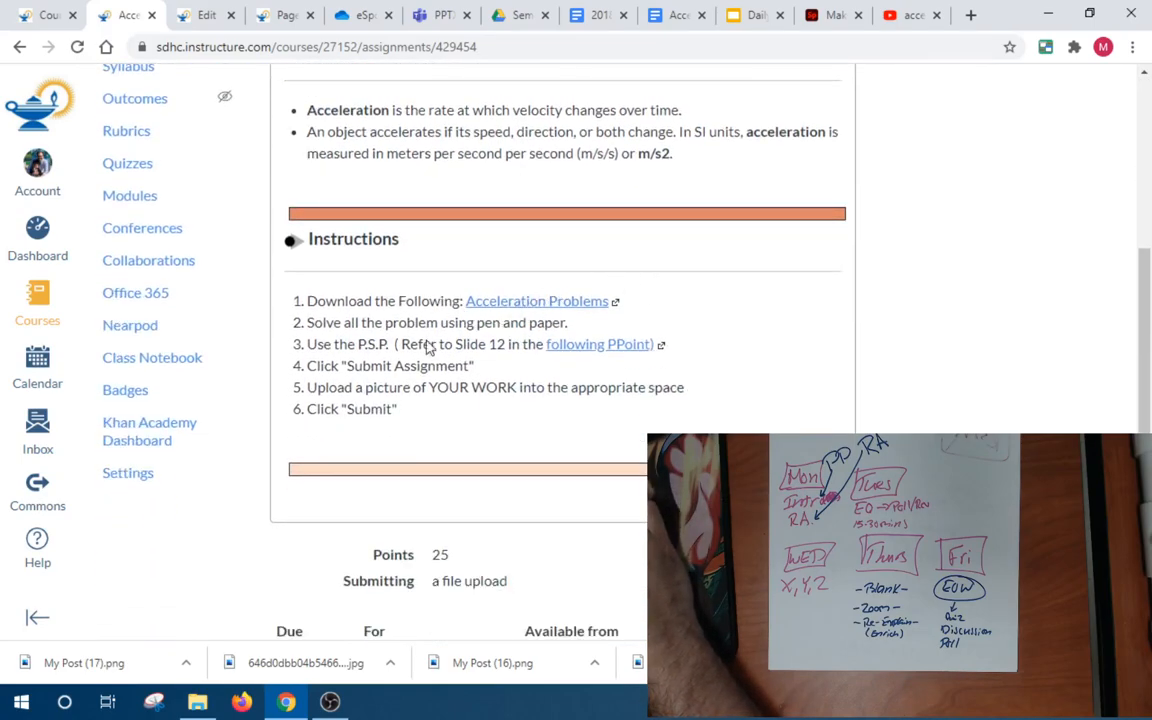
Review the Acceleration Probs learning goals and instructions, and check the Daily Activites & Notes: Acceleration slides that the instructions refer to
{"action": "scroll", "coordinate": [427, 345], "scroll_direction": "down", "scroll_amount": 3}
{"action": "scroll", "coordinate": [581, 355], "scroll_direction": "up", "scroll_amount": 5}
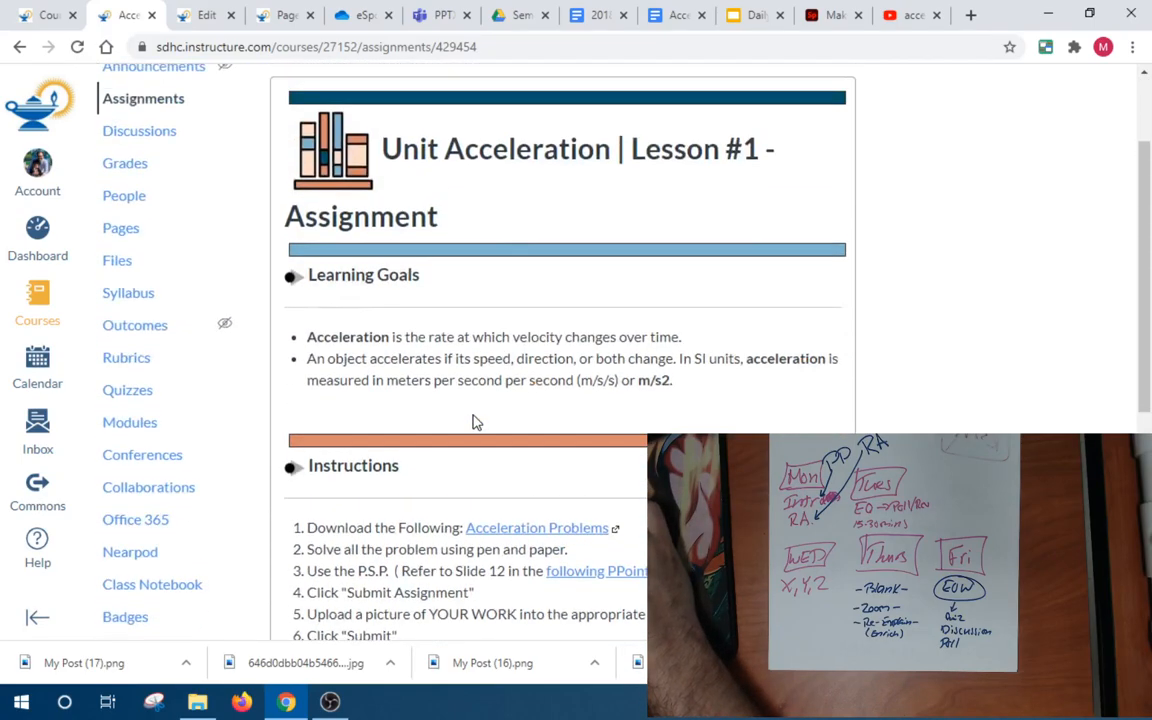
{"action": "left_click_drag", "start_coordinate": [461, 218], "coordinate": [305, 218]}
{"action": "left_click", "coordinate": [479, 290]}
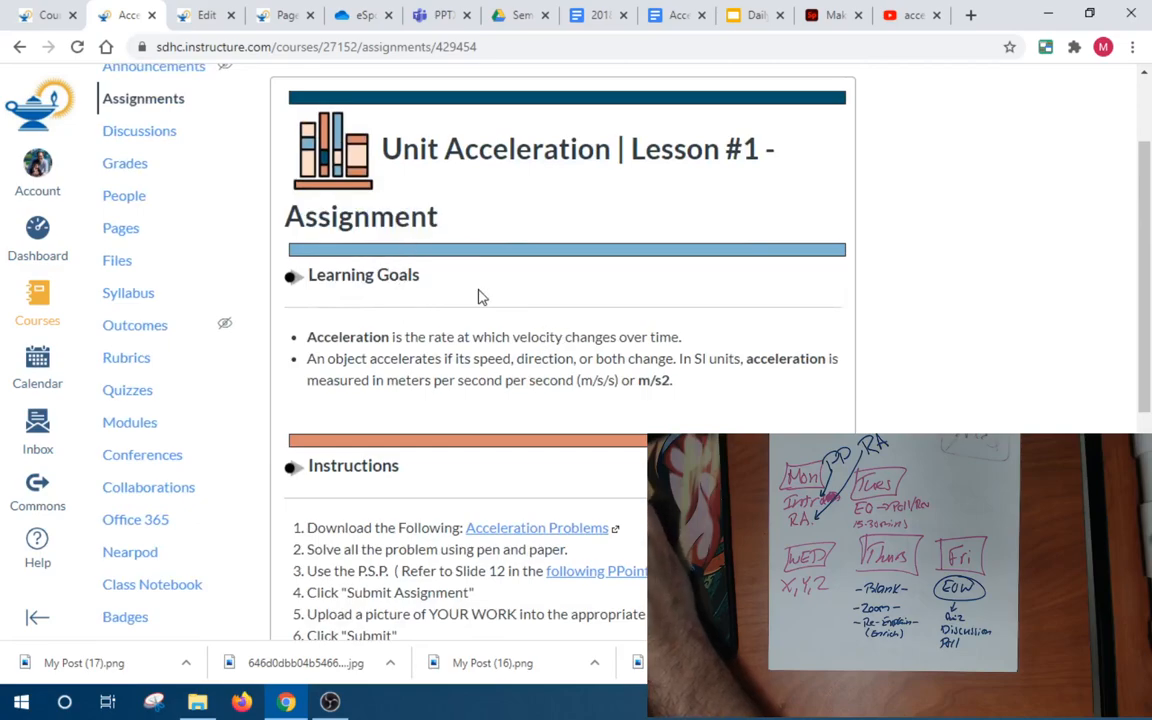
{"action": "scroll", "coordinate": [443, 362], "scroll_direction": "down", "scroll_amount": 2}
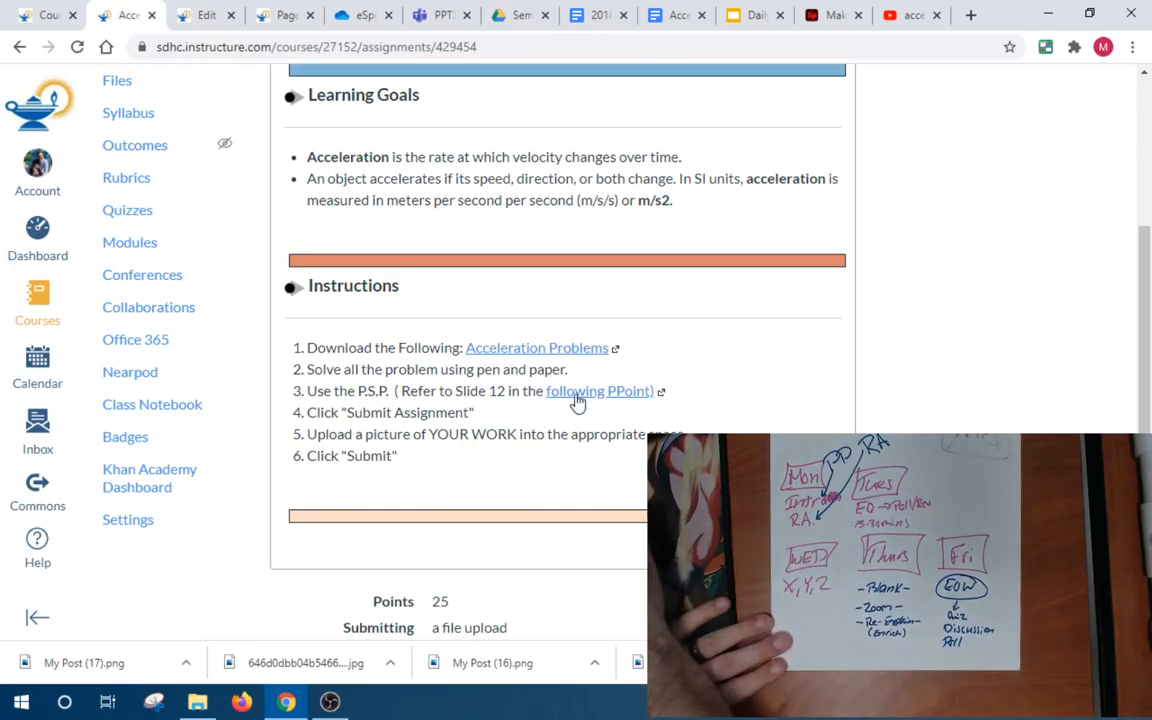
{"action": "left_click", "coordinate": [587, 394]}
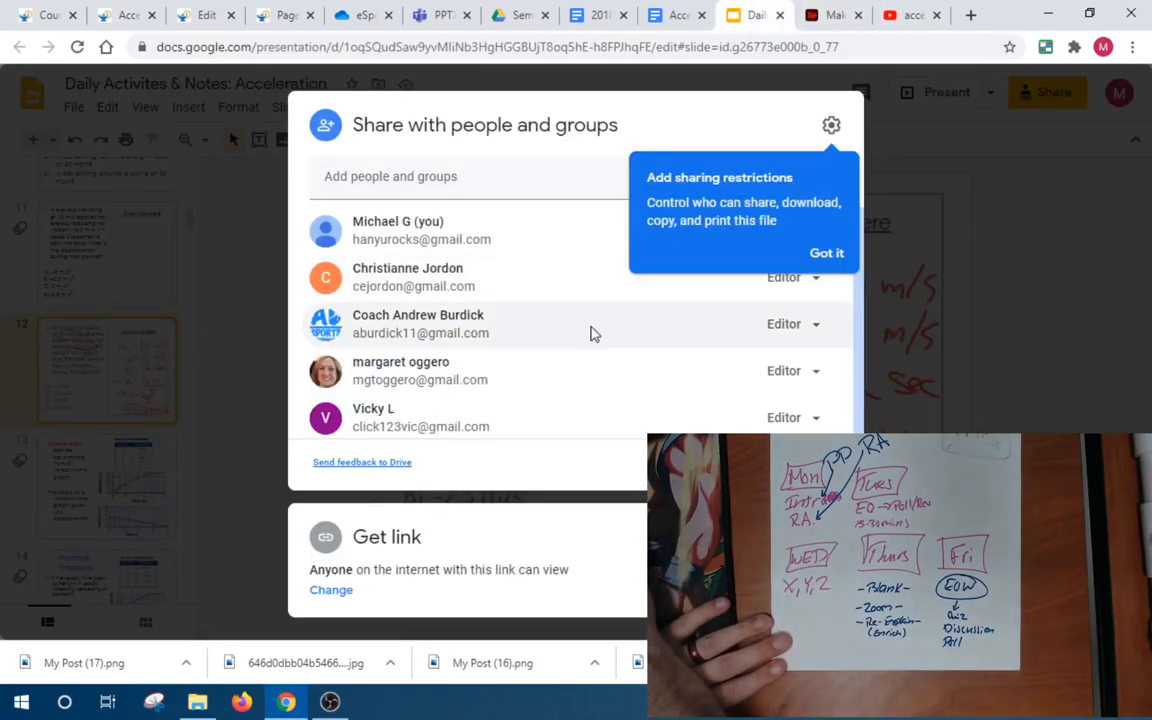
{"action": "left_click", "coordinate": [813, 462]}
{"action": "scroll", "coordinate": [330, 382], "scroll_direction": "down", "scroll_amount": 1}
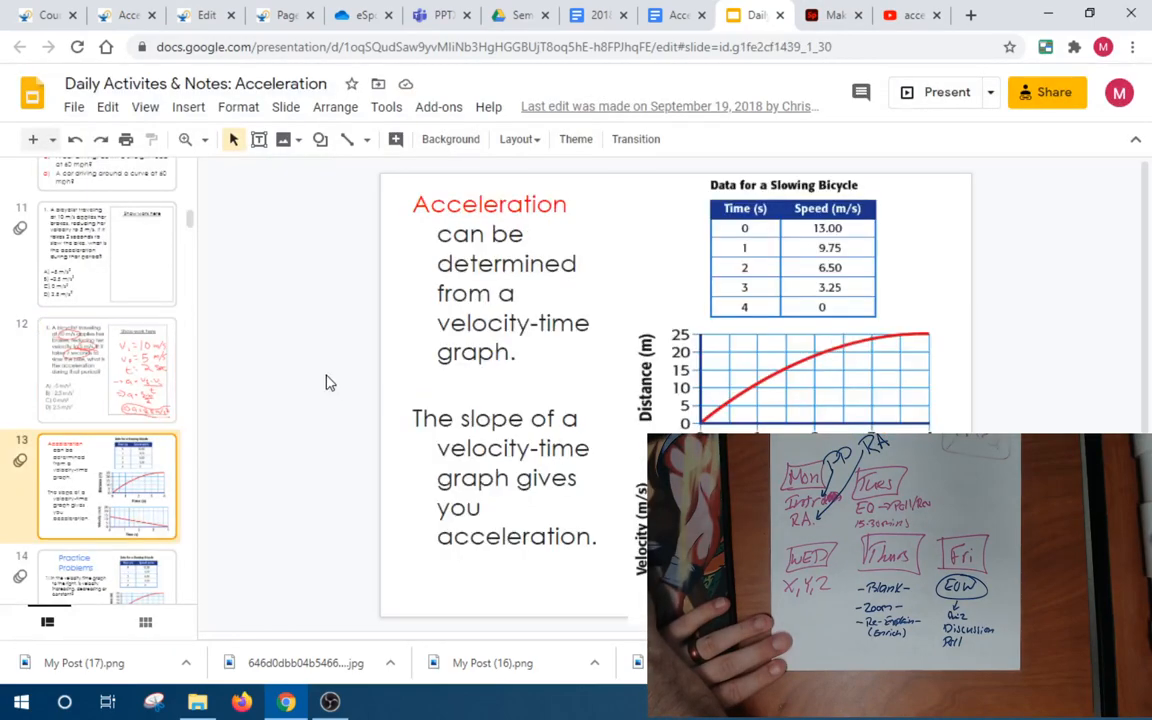
Duplicate the Zoom Meeting - Face to Face Instruction page in the Unit - Acceleration module and move the copy below Acceleration Probs
{"action": "left_click", "coordinate": [30, 16]}
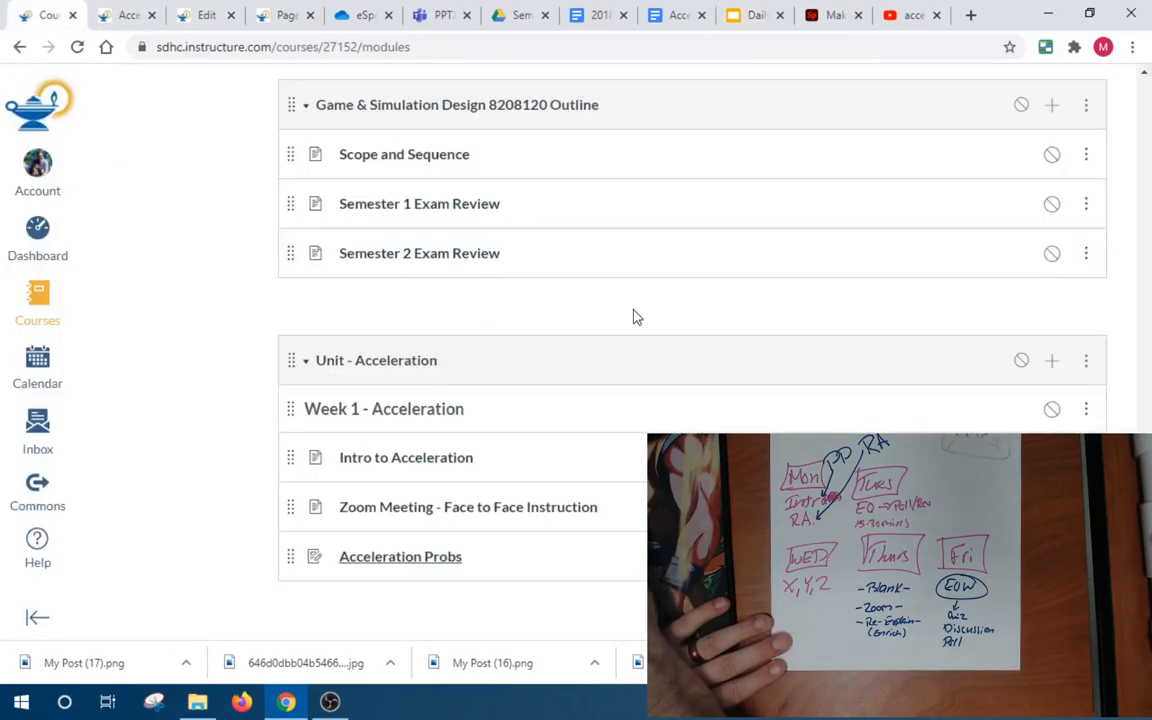
{"action": "scroll", "coordinate": [483, 530], "scroll_direction": "down", "scroll_amount": 1}
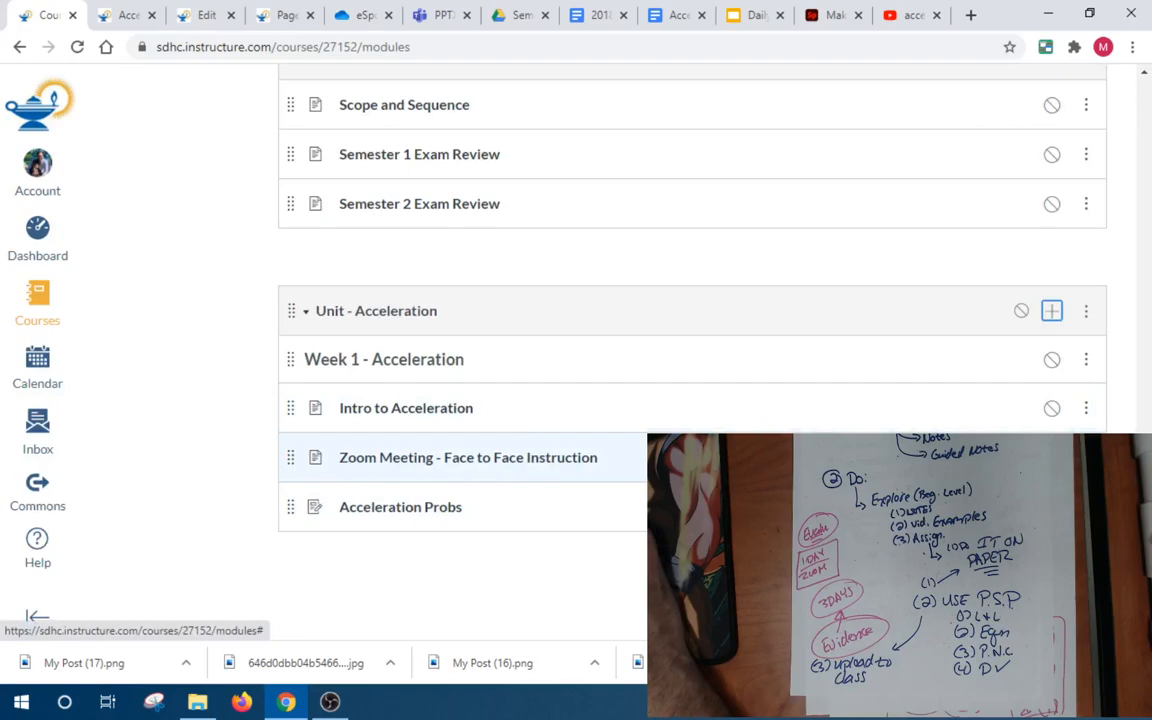
{"action": "left_click", "coordinate": [1086, 457]}
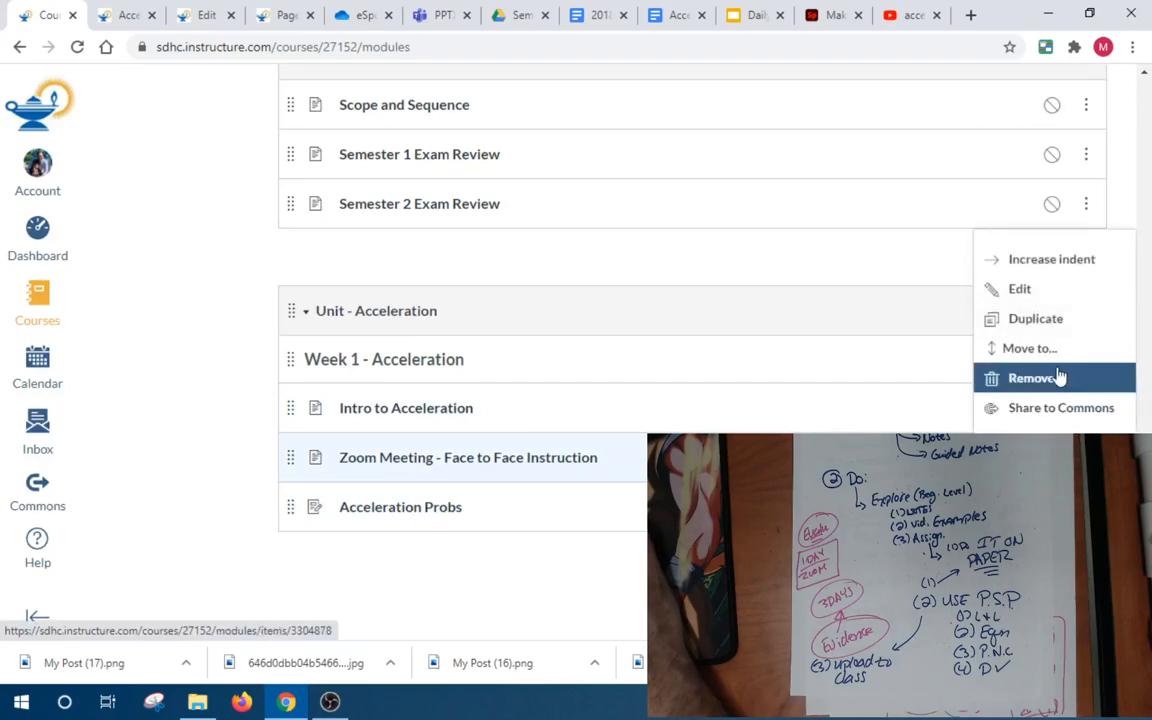
{"action": "left_click", "coordinate": [1042, 320]}
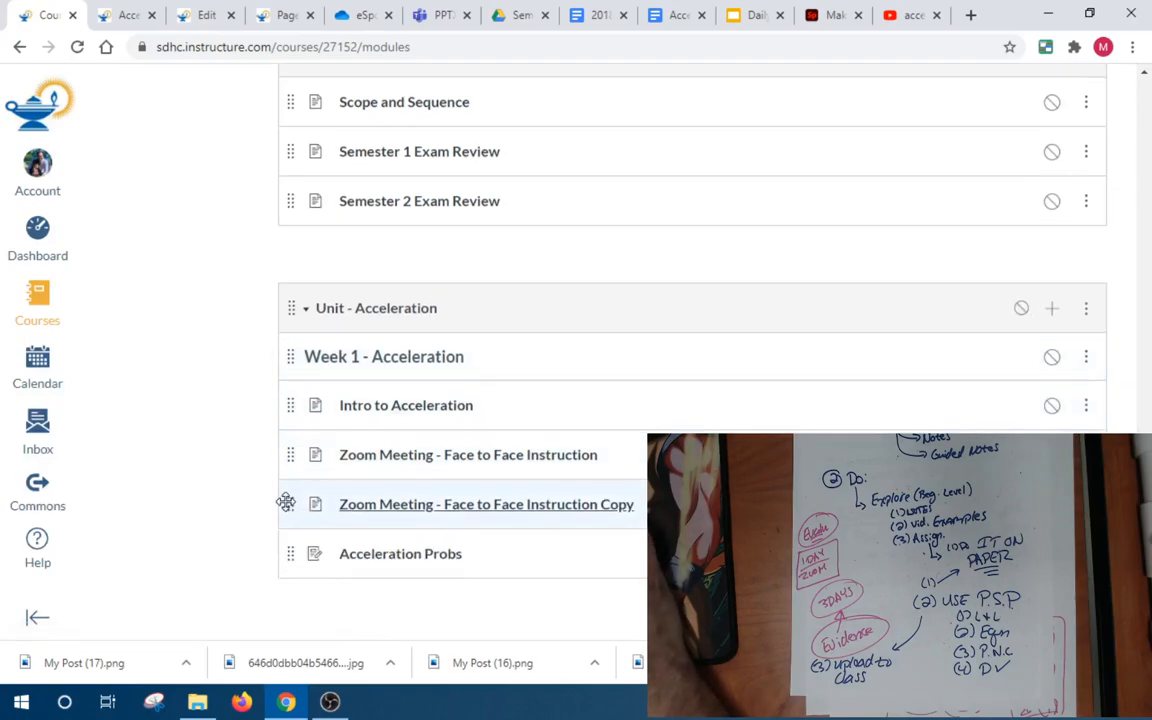
{"action": "left_click_drag", "start_coordinate": [283, 501], "coordinate": [288, 560]}
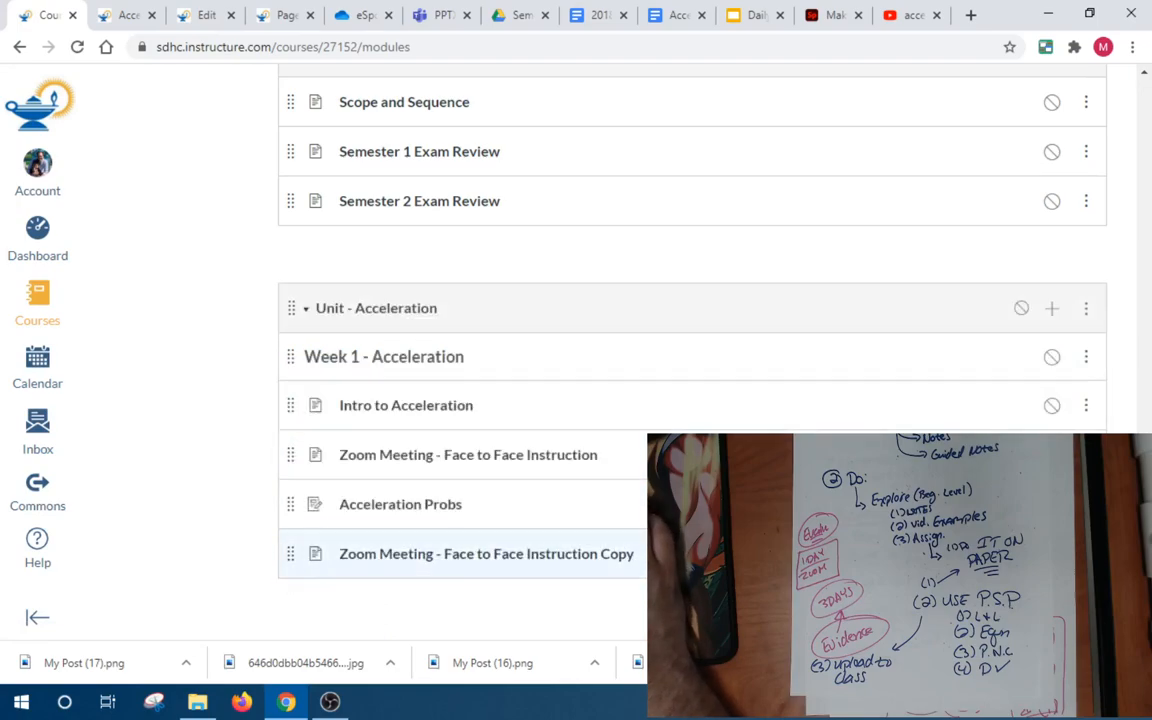
Rename the duplicated Zoom meeting item as "Zoom Meeting - Assignment & Class Follow Up"
{"action": "left_click", "coordinate": [1086, 554]}
{"action": "left_click", "coordinate": [1019, 385]}
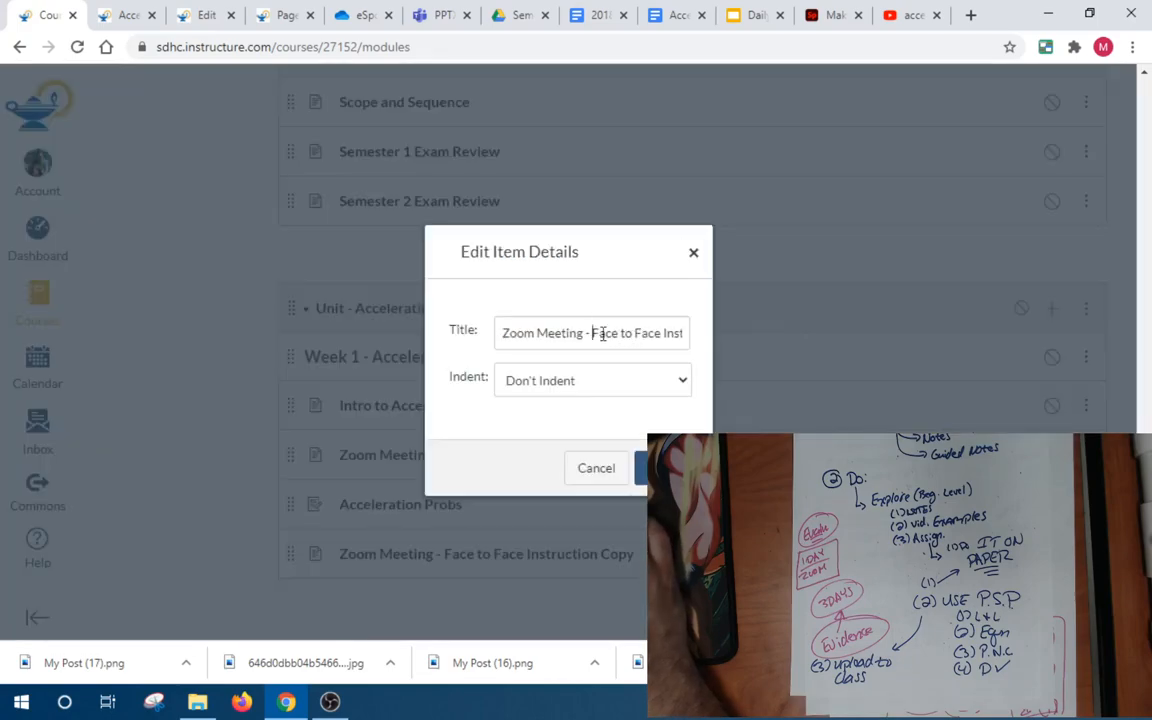
{"action": "left_click_drag", "start_coordinate": [603, 333], "coordinate": [712, 336]}
{"action": "type", "text": "Assi"}
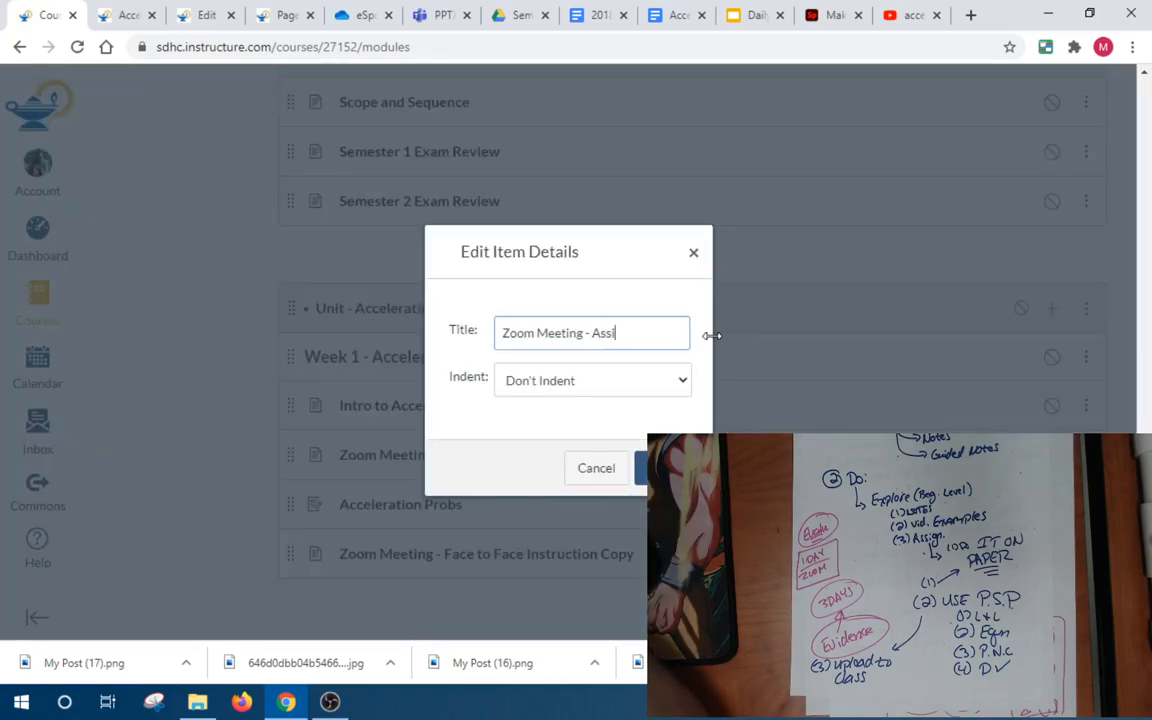
{"action": "type", "text": "gnment &"}
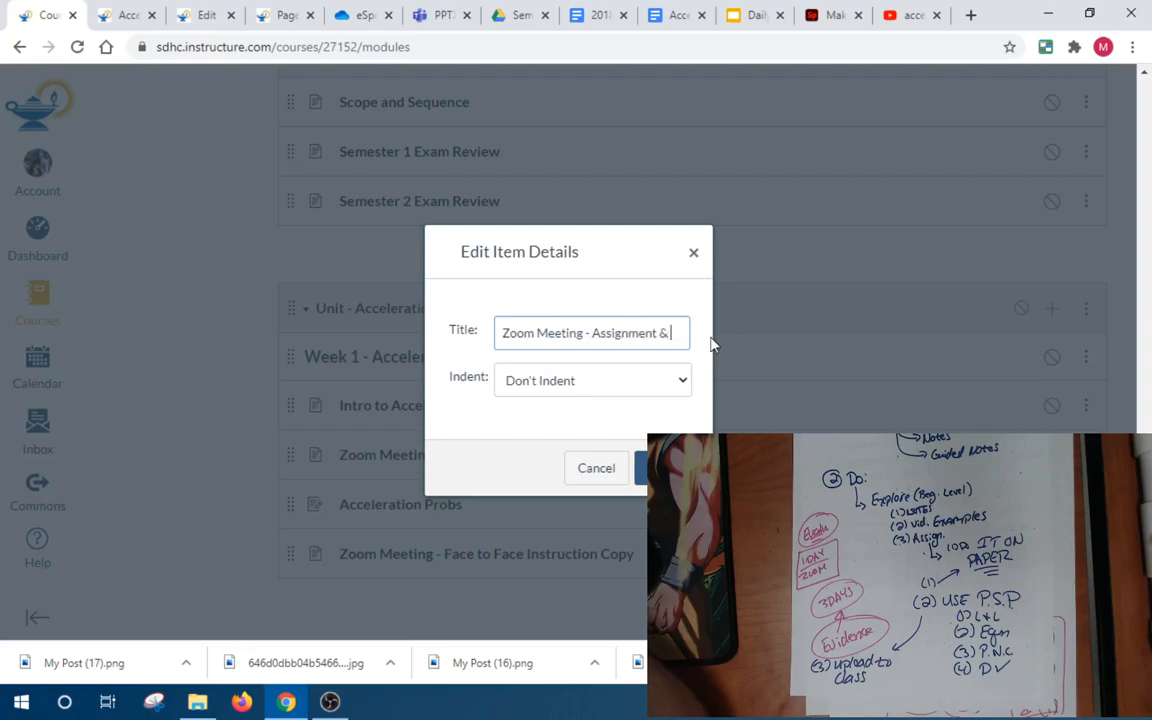
{"action": "type", "text": "& c"}
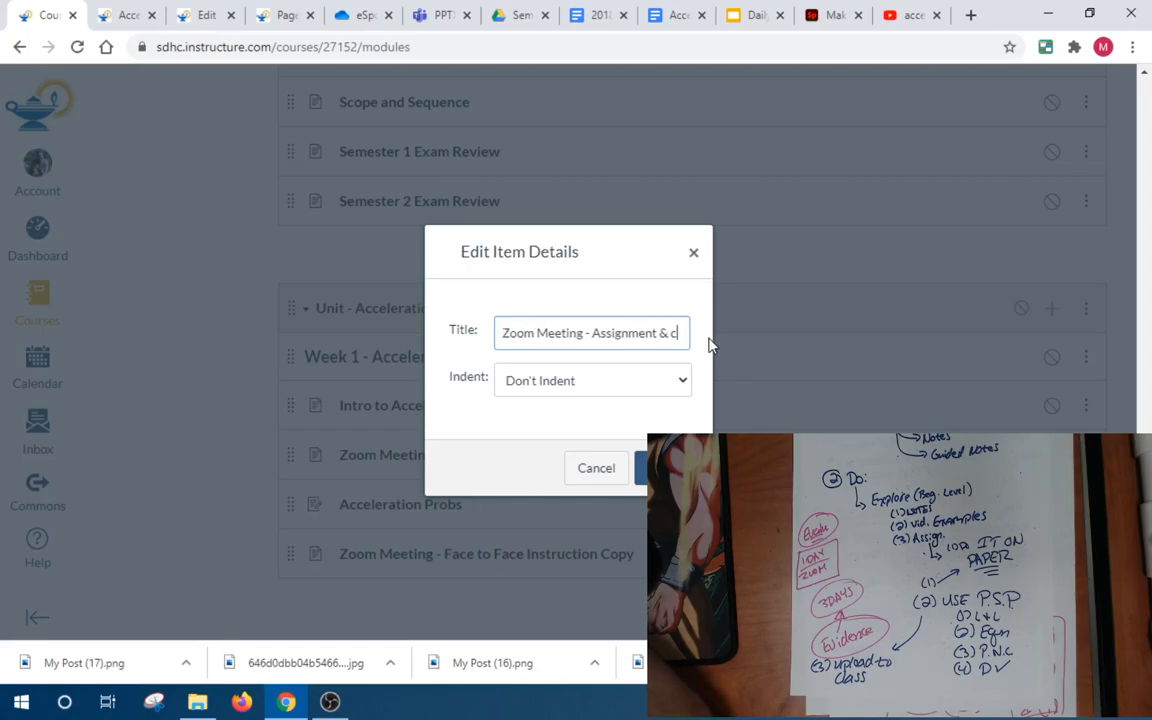
{"action": "type", "text": "lass Fo"}
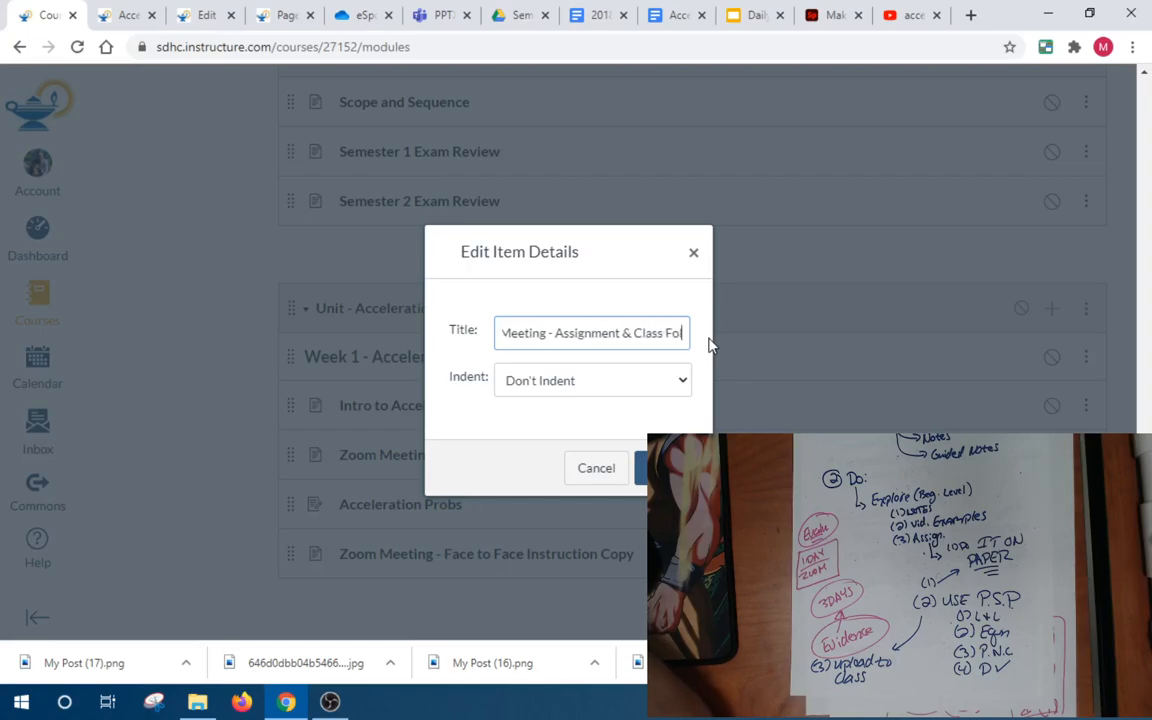
{"action": "type", "text": "llow Up"}
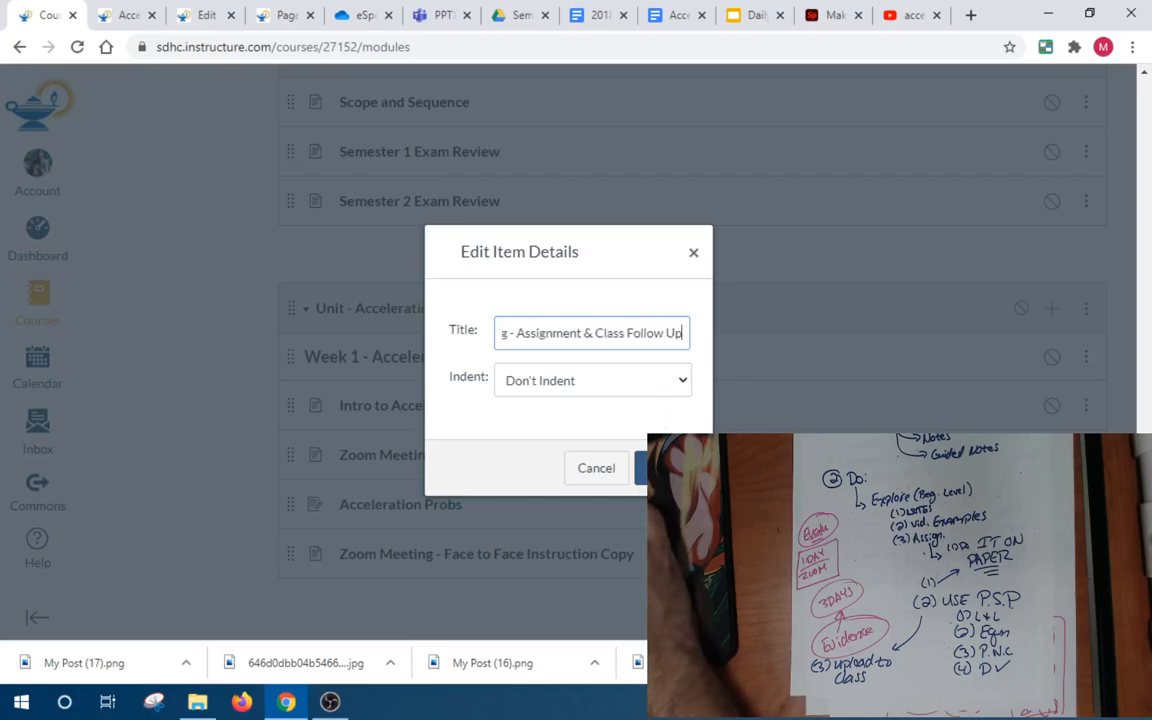
{"action": "key", "text": "Return"}
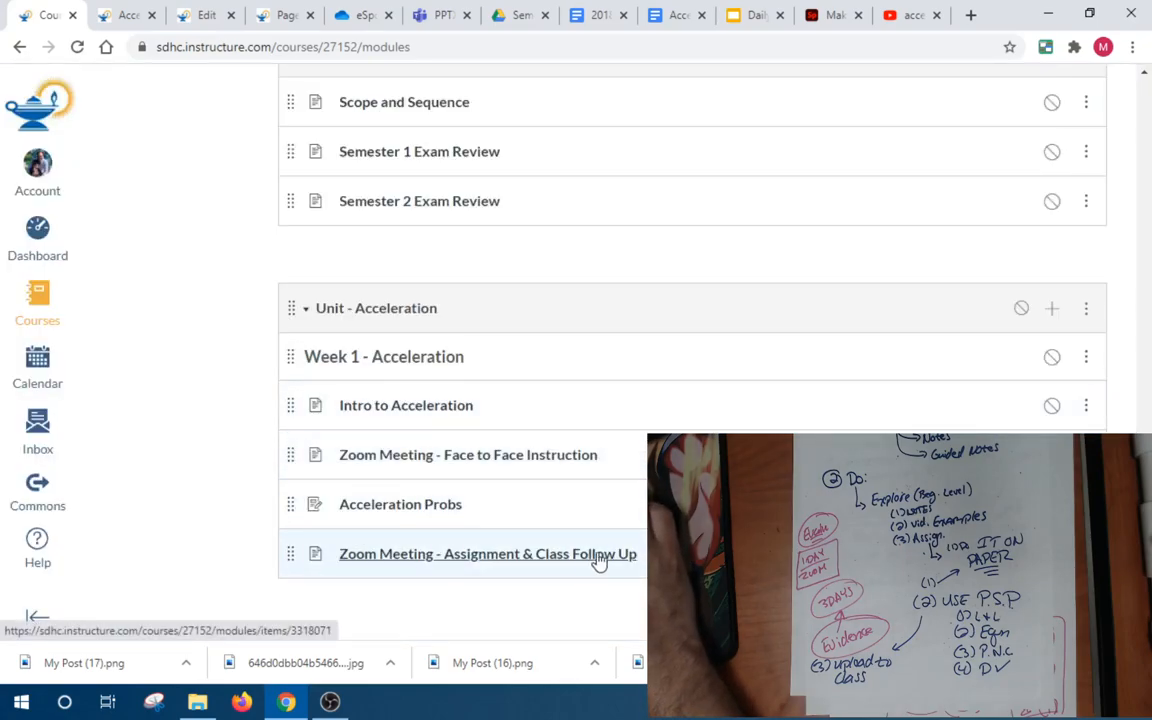
Open the Zoom Meeting - Face to Face Instruction page in a separate tab and review its title, message and meeting information
{"action": "right_click", "coordinate": [522, 462]}
{"action": "left_click", "coordinate": [575, 470]}
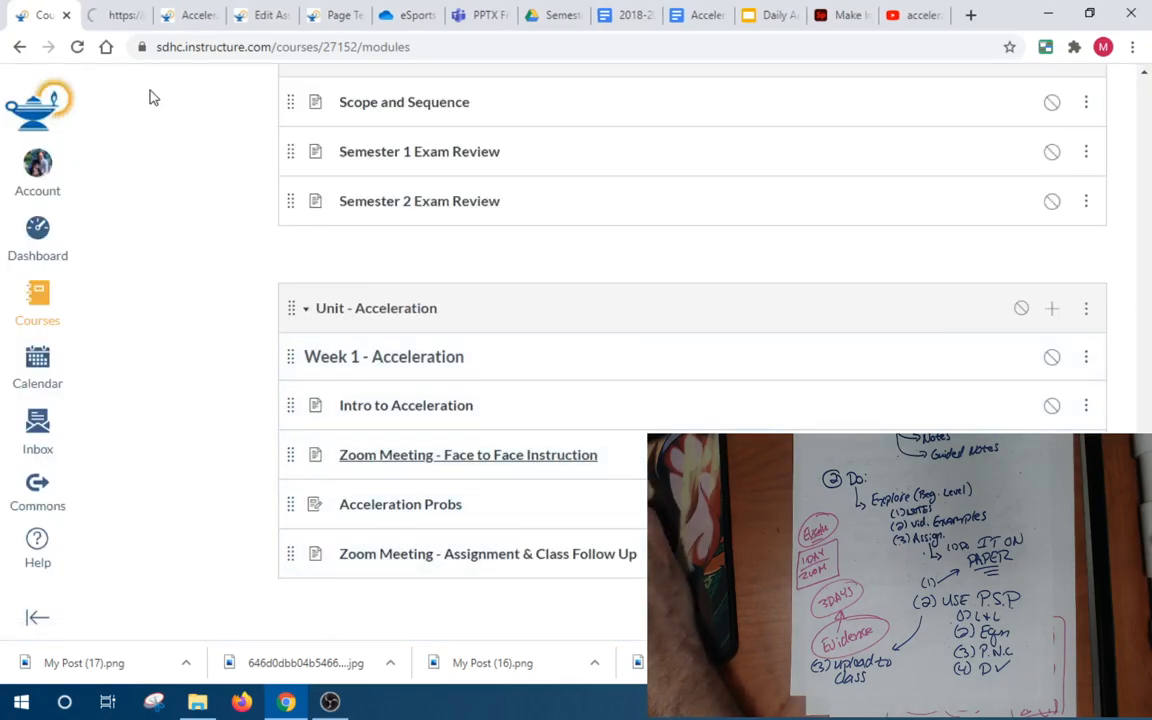
{"action": "left_click", "coordinate": [205, 17]}
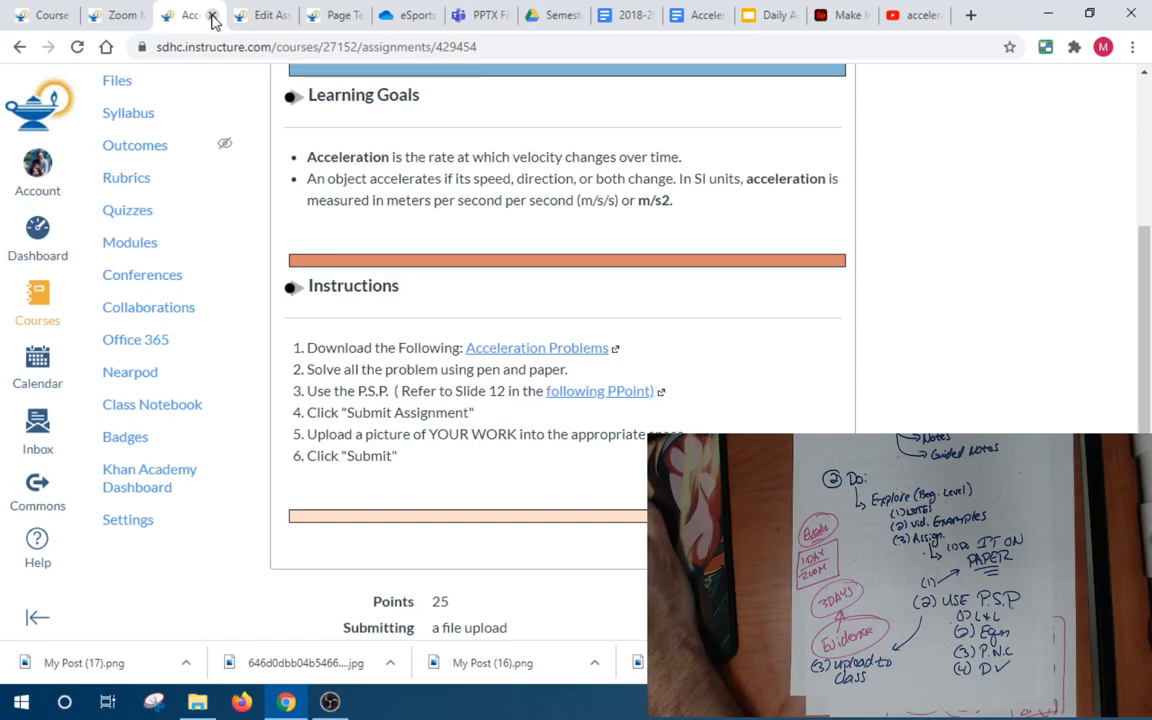
{"action": "left_click", "coordinate": [212, 17]}
{"action": "left_click", "coordinate": [122, 16]}
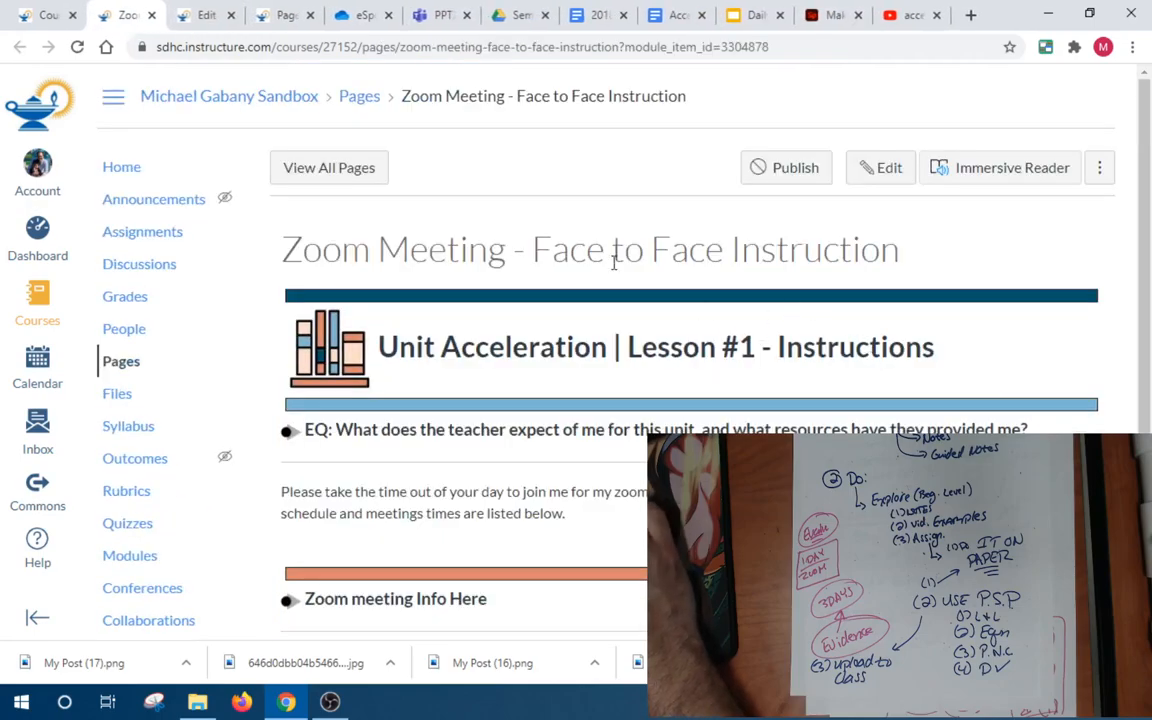
{"action": "left_click_drag", "start_coordinate": [468, 250], "coordinate": [900, 252]}
{"action": "scroll", "coordinate": [728, 377], "scroll_direction": "down", "scroll_amount": 3}
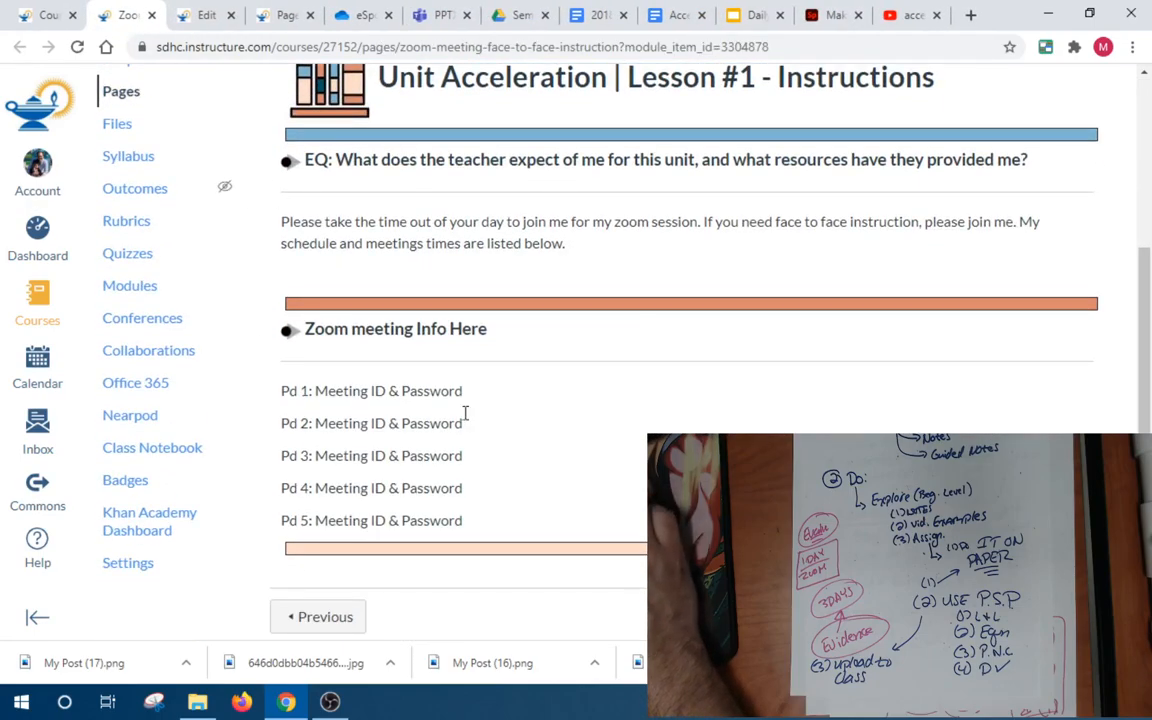
{"action": "left_click", "coordinate": [38, 14]}
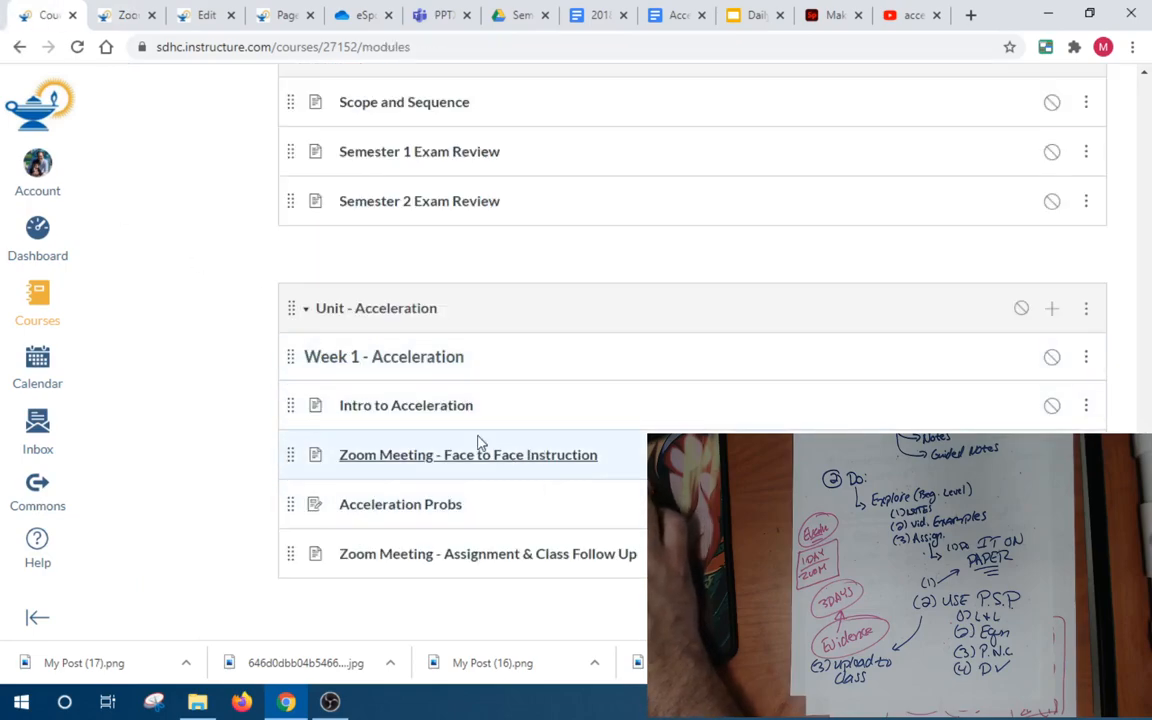
{"action": "left_click", "coordinate": [125, 16]}
{"action": "scroll", "coordinate": [586, 200], "scroll_direction": "up", "scroll_amount": 3}
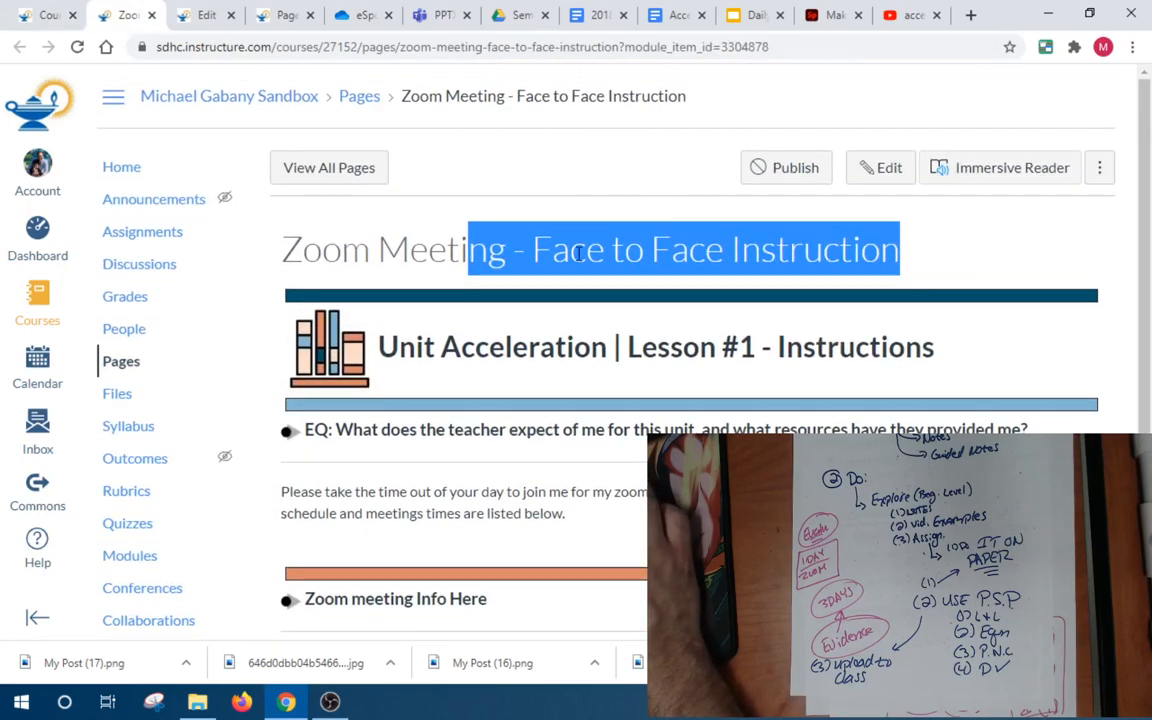
{"action": "scroll", "coordinate": [714, 305], "scroll_direction": "down", "scroll_amount": 3}
{"action": "scroll", "coordinate": [545, 395], "scroll_direction": "up", "scroll_amount": 2}
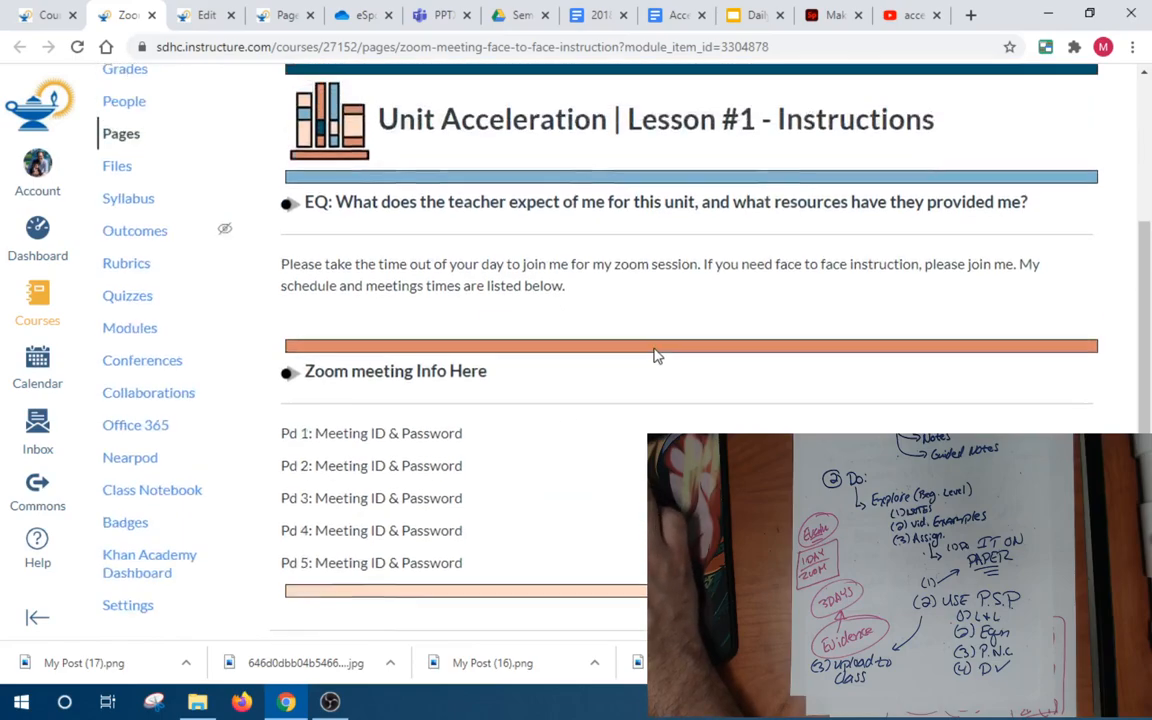
{"action": "scroll", "coordinate": [447, 232], "scroll_direction": "down", "scroll_amount": 1}
{"action": "left_click", "coordinate": [20, 14]}
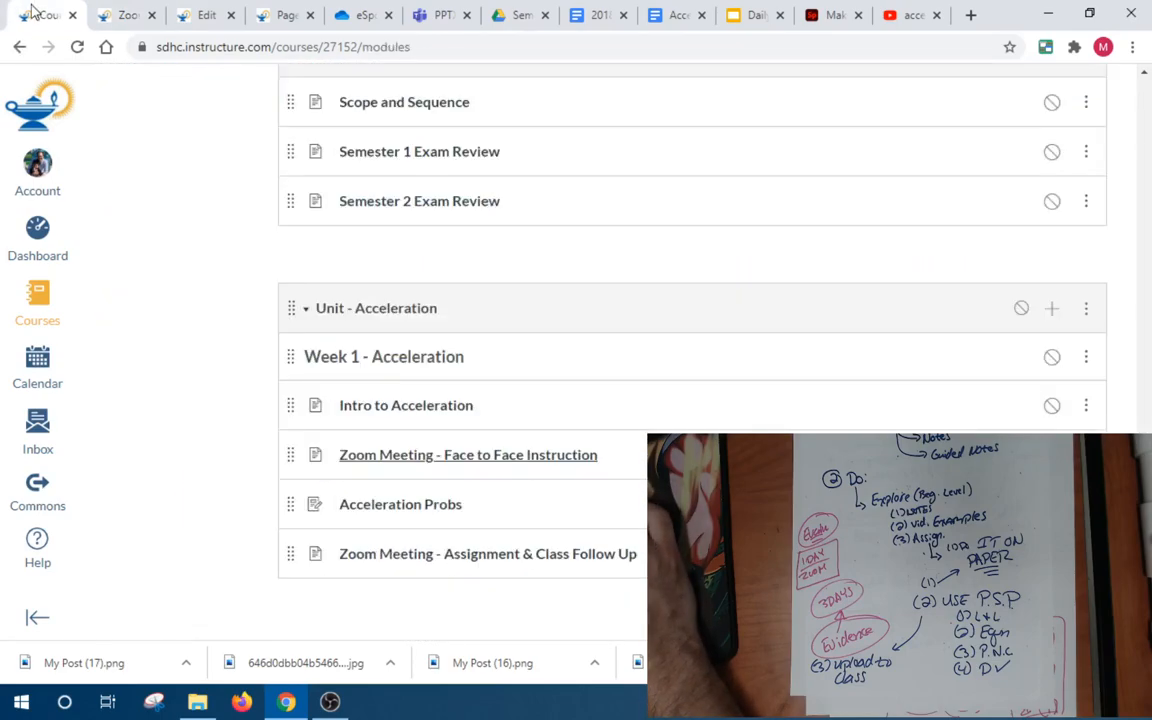
Open the Zoom Meeting - Assignment & Class Follow Up page in a separate tab and examine its copied content
{"action": "right_click", "coordinate": [522, 556]}
{"action": "left_click", "coordinate": [578, 415]}
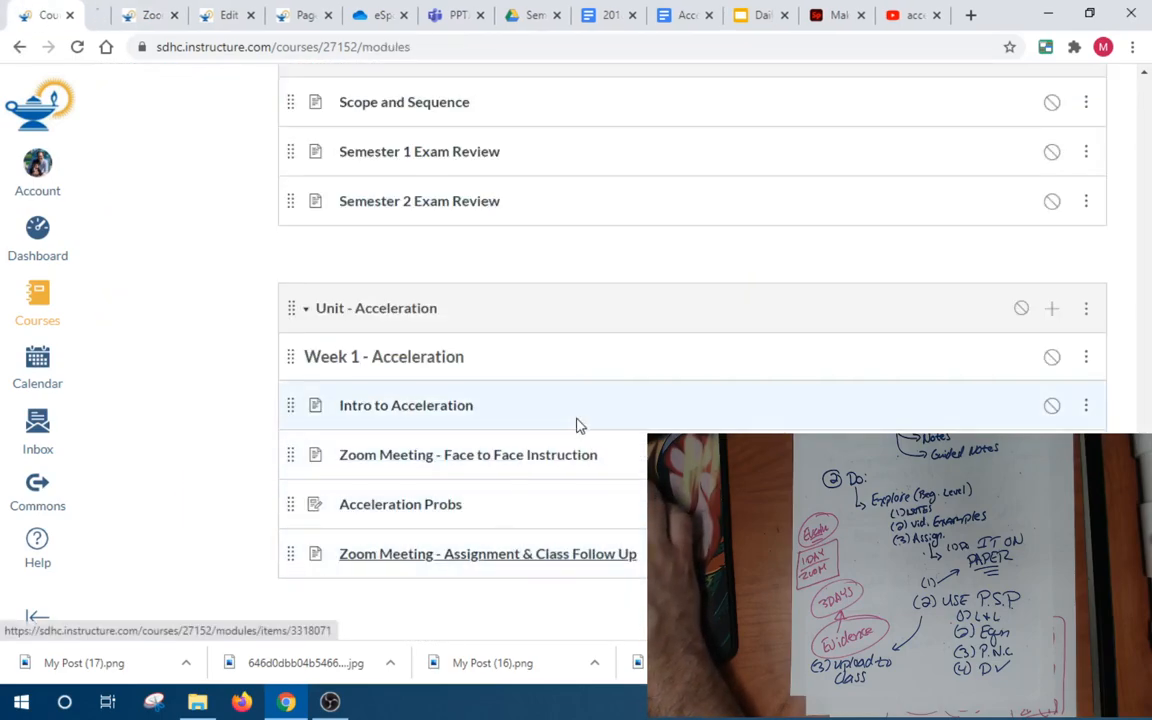
{"action": "left_click", "coordinate": [95, 15]}
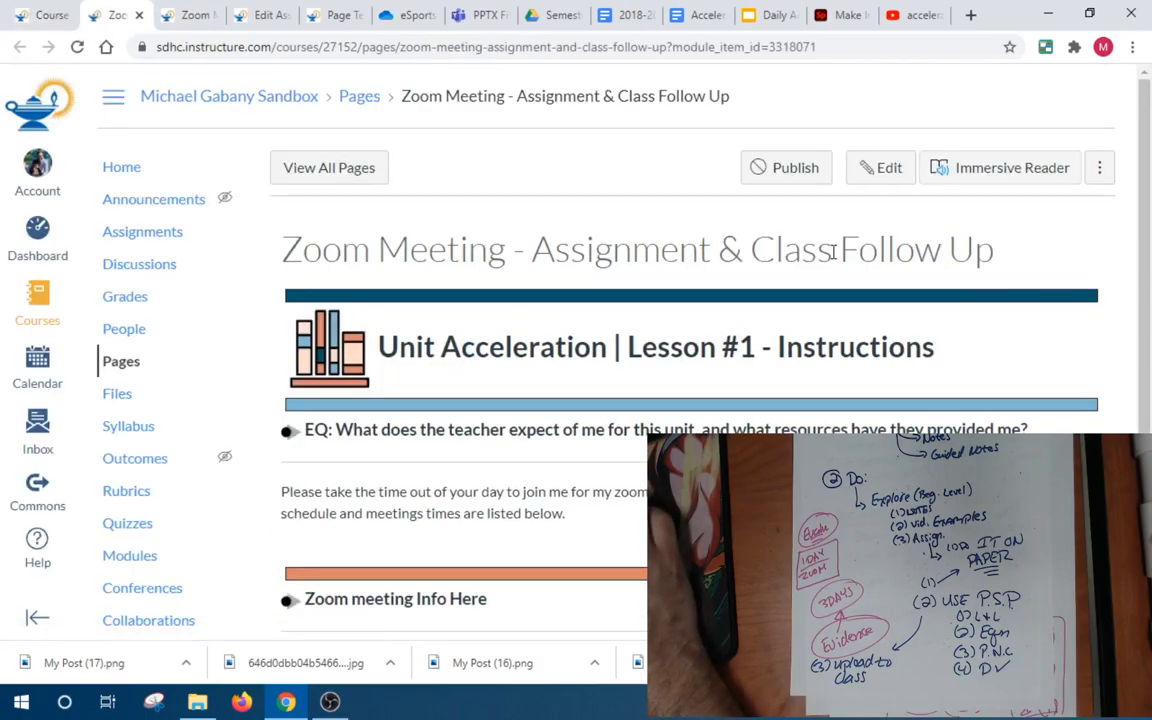
{"action": "scroll", "coordinate": [714, 255], "scroll_direction": "down", "scroll_amount": 2}
{"action": "scroll", "coordinate": [590, 420], "scroll_direction": "down", "scroll_amount": 1}
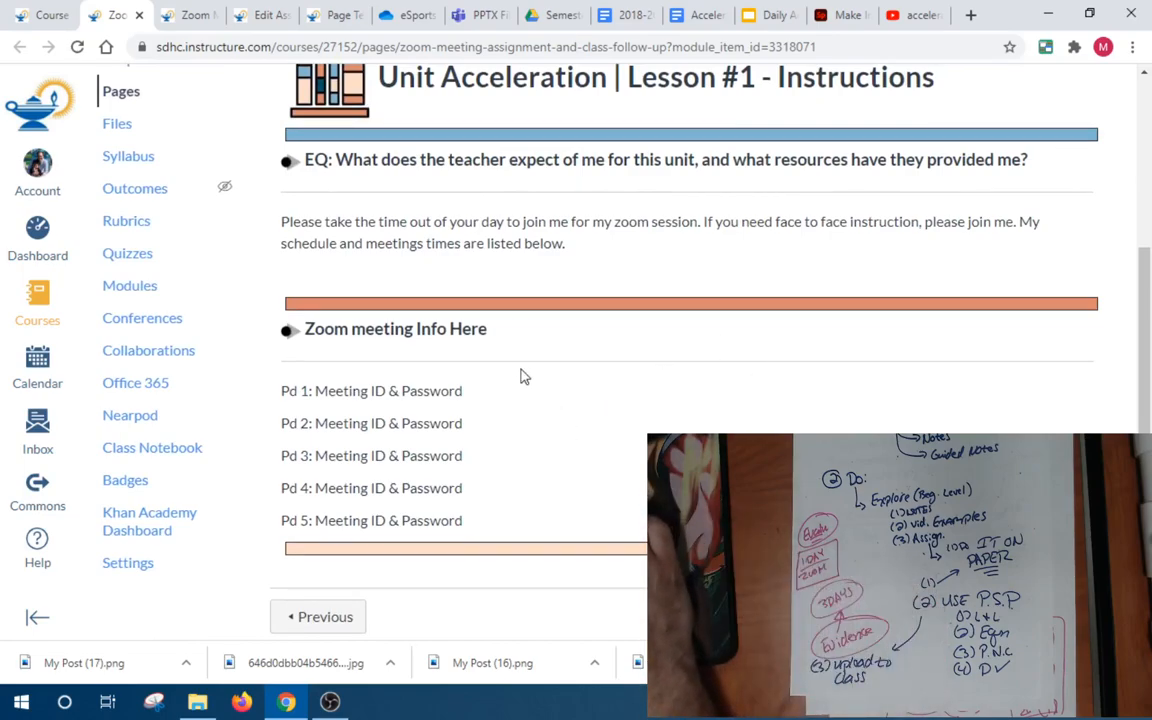
{"action": "scroll", "coordinate": [938, 310], "scroll_direction": "up", "scroll_amount": 3}
Rewrite the page's EQ as "What issues am I having with this particular part of the unit? What (specific) questions can I ask my teacher?"
{"action": "left_click", "coordinate": [882, 172]}
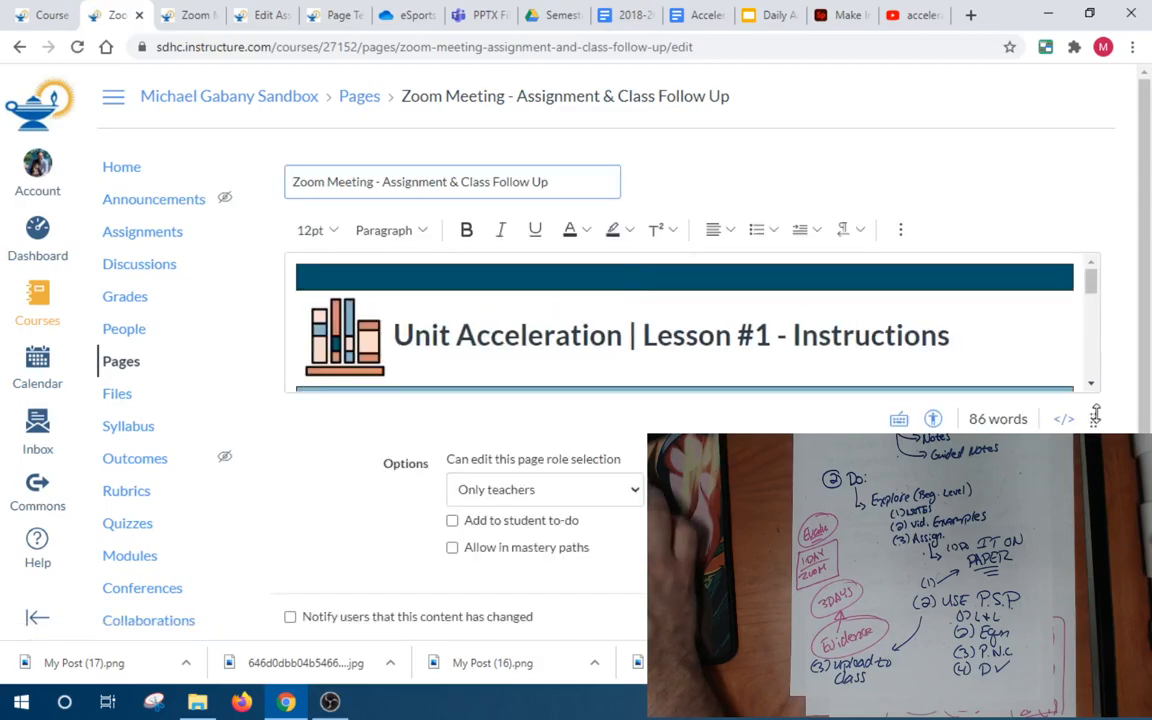
{"action": "left_click_drag", "start_coordinate": [1095, 422], "coordinate": [1095, 680]}
{"action": "scroll", "coordinate": [1060, 600], "scroll_direction": "down", "scroll_amount": 4}
{"action": "scroll", "coordinate": [697, 296], "scroll_direction": "up", "scroll_amount": 2}
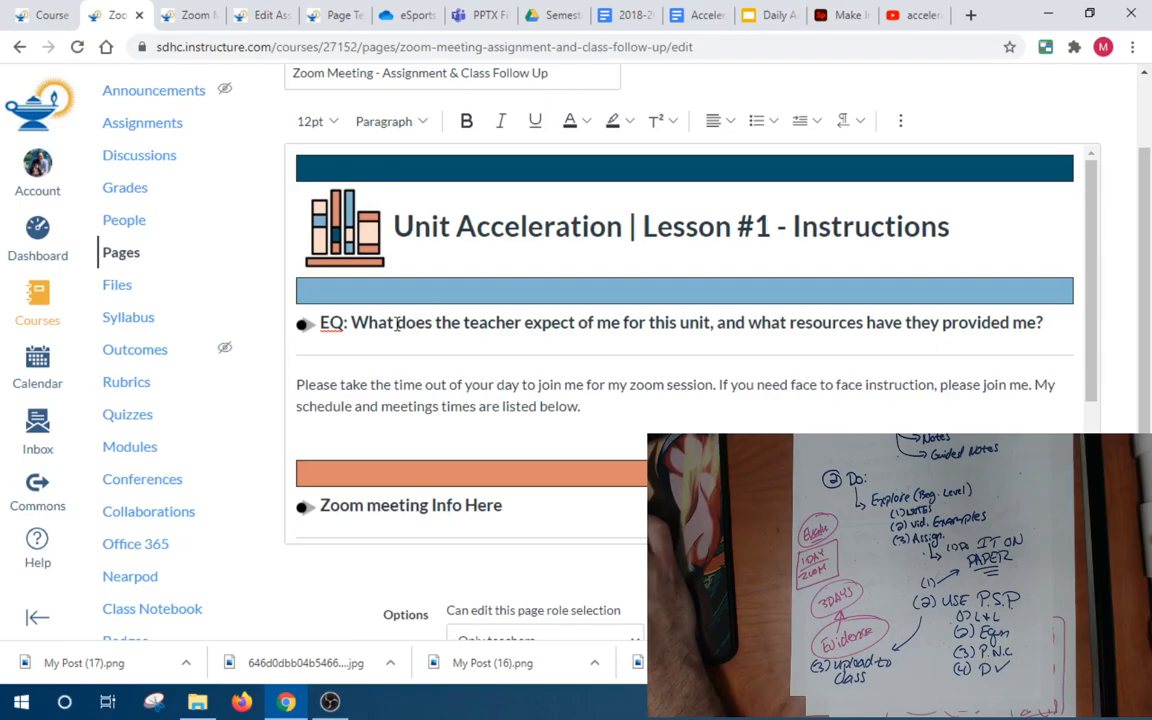
{"action": "left_click_drag", "start_coordinate": [397, 323], "coordinate": [1052, 327]}
{"action": "type", "text": "is"}
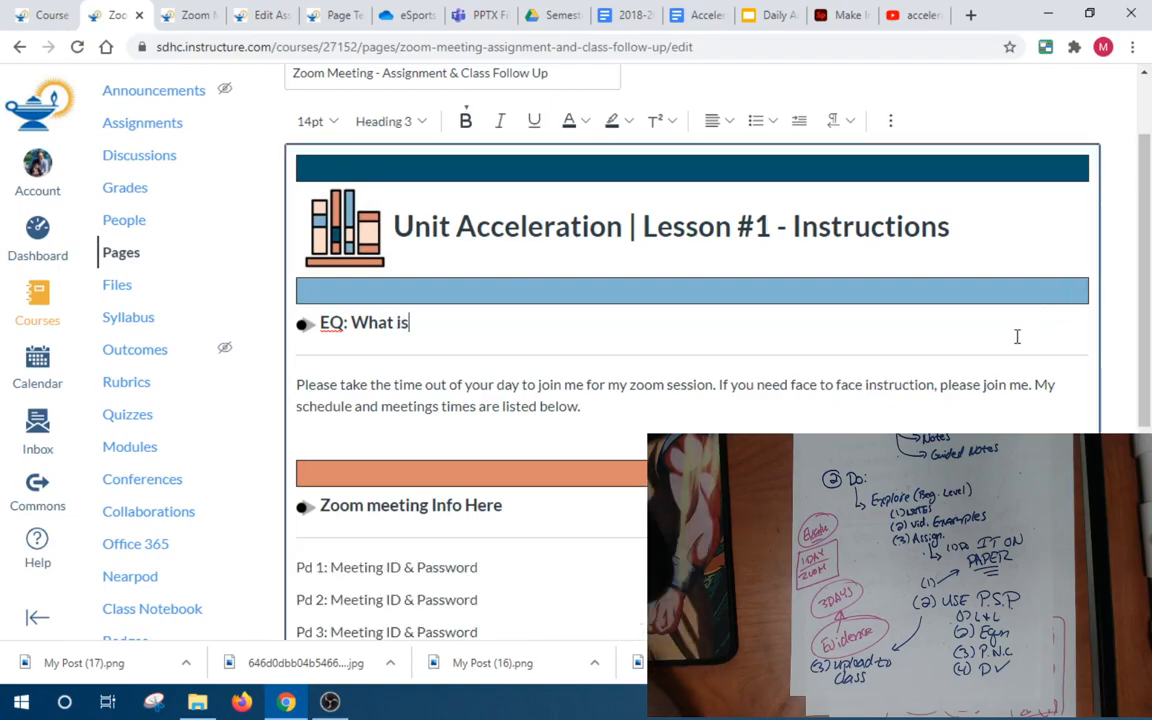
{"action": "type", "text": "sues am I ha"}
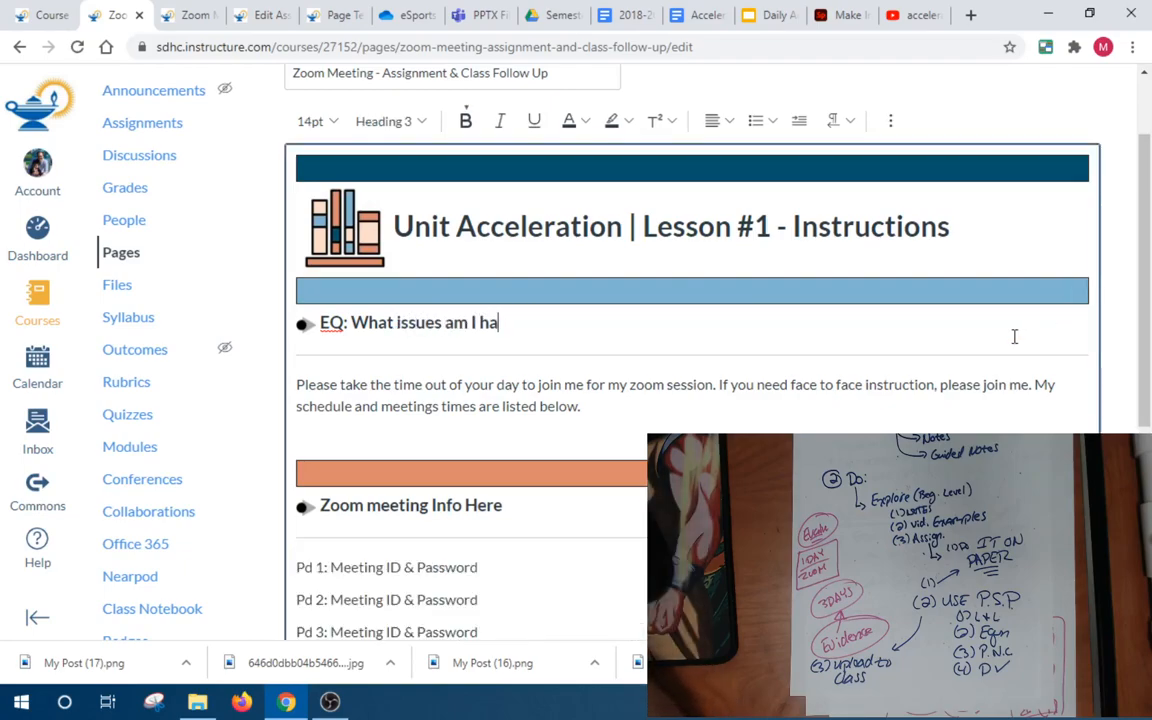
{"action": "type", "text": "ving with this particular part"}
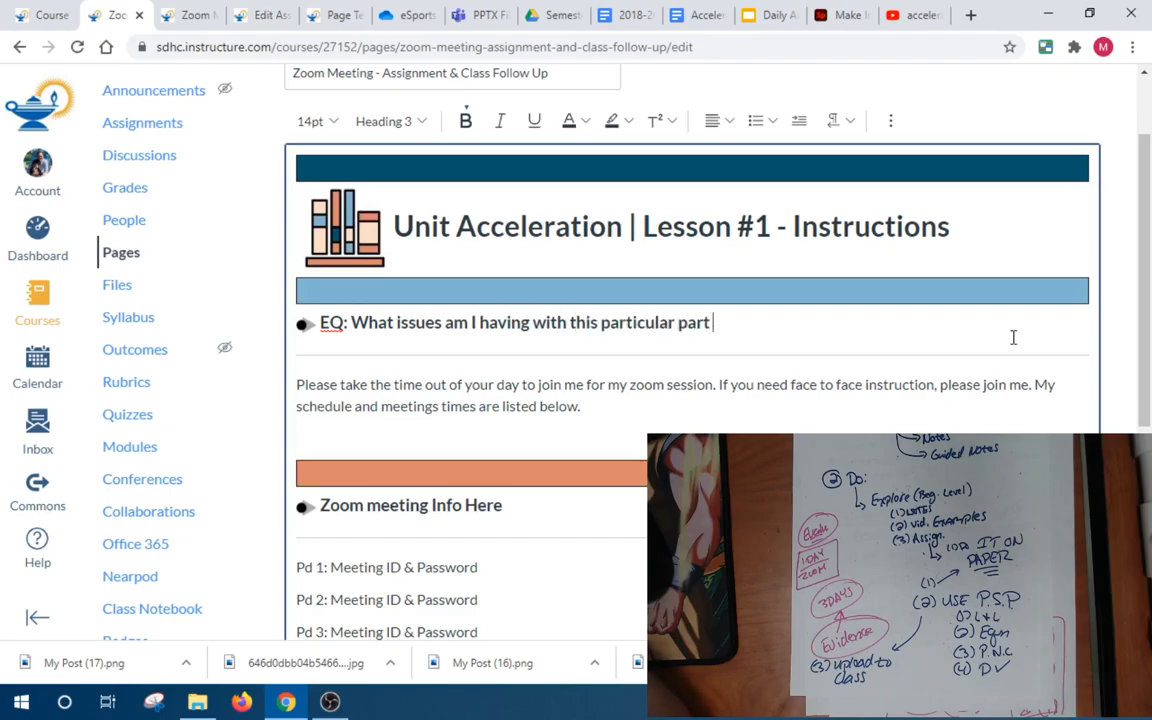
{"action": "type", "text": "of the unit"}
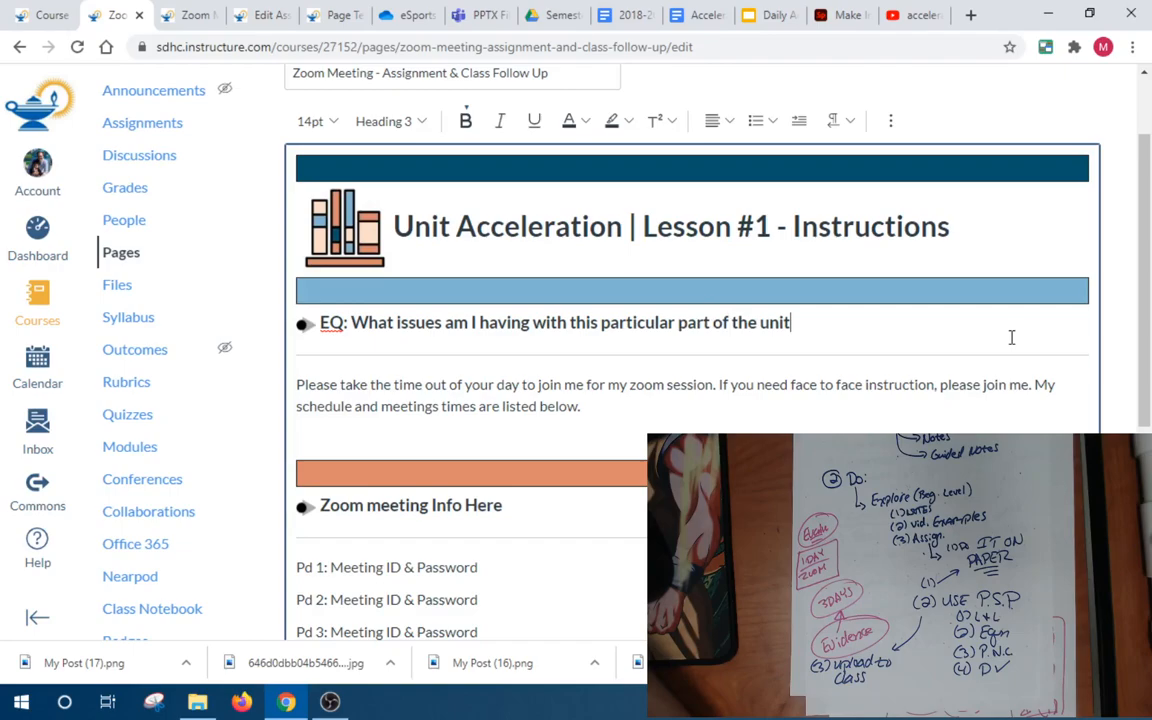
{"action": "type", "text": "How"}
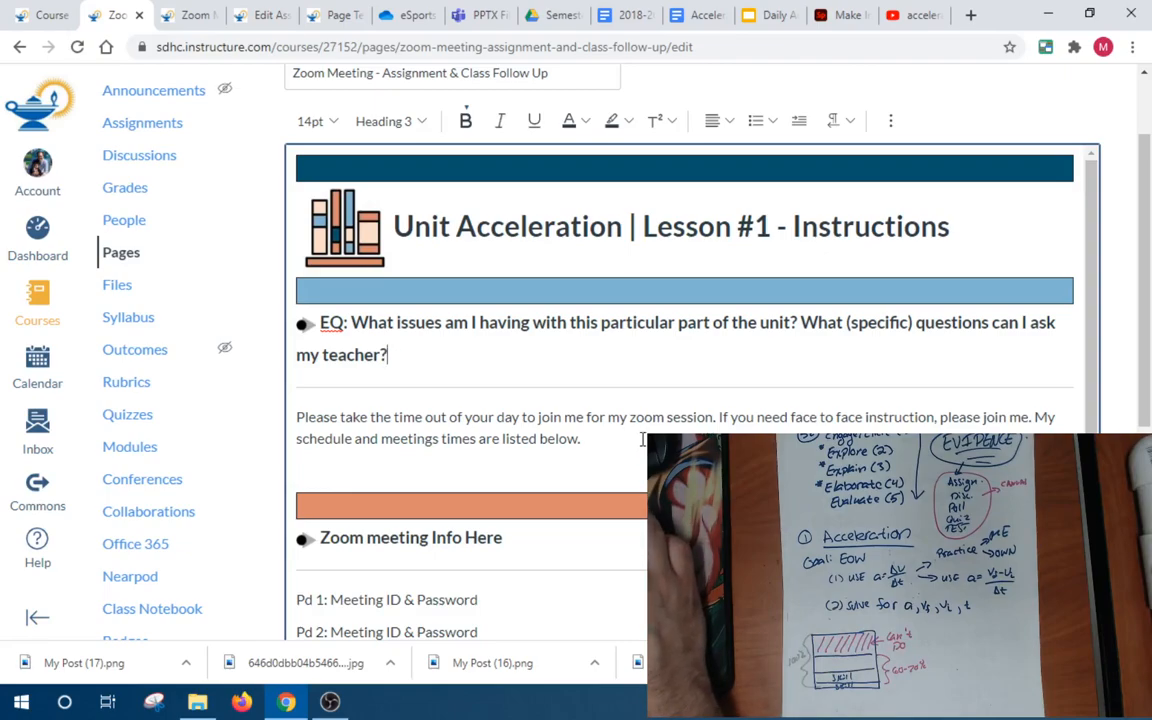
Add the line "Today I will Cover:" below the schedule message and start a numbered list under it
{"action": "scroll", "coordinate": [604, 414], "scroll_direction": "down", "scroll_amount": 1}
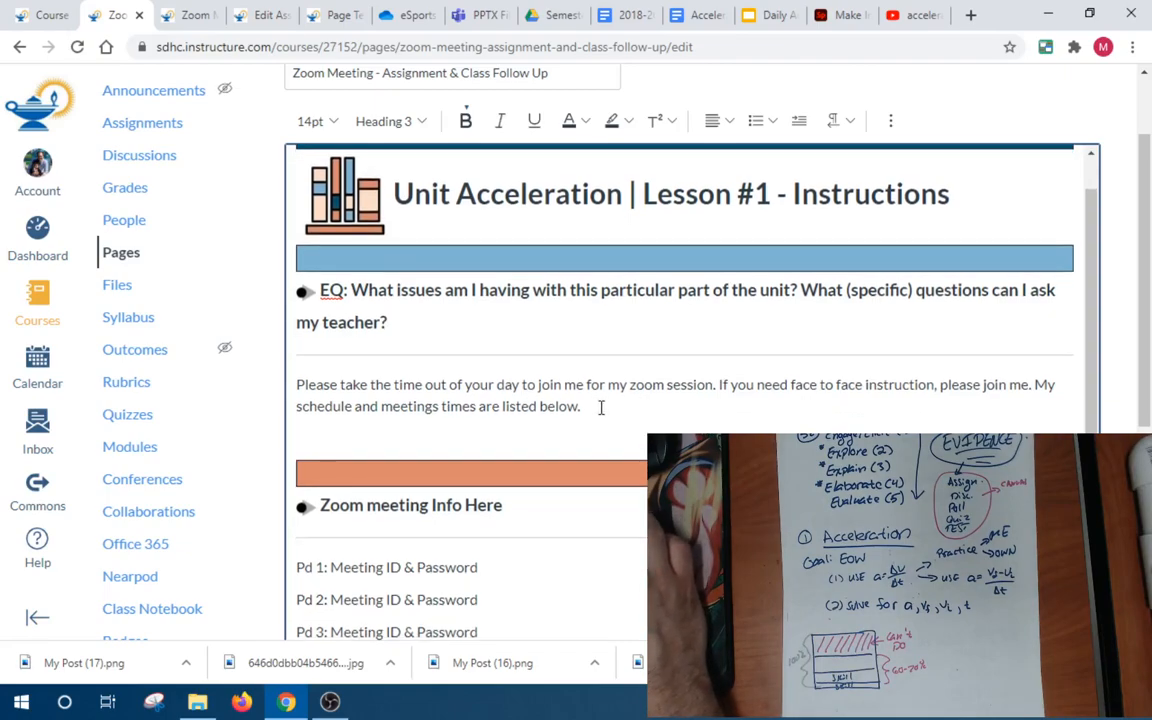
{"action": "left_click", "coordinate": [601, 408]}
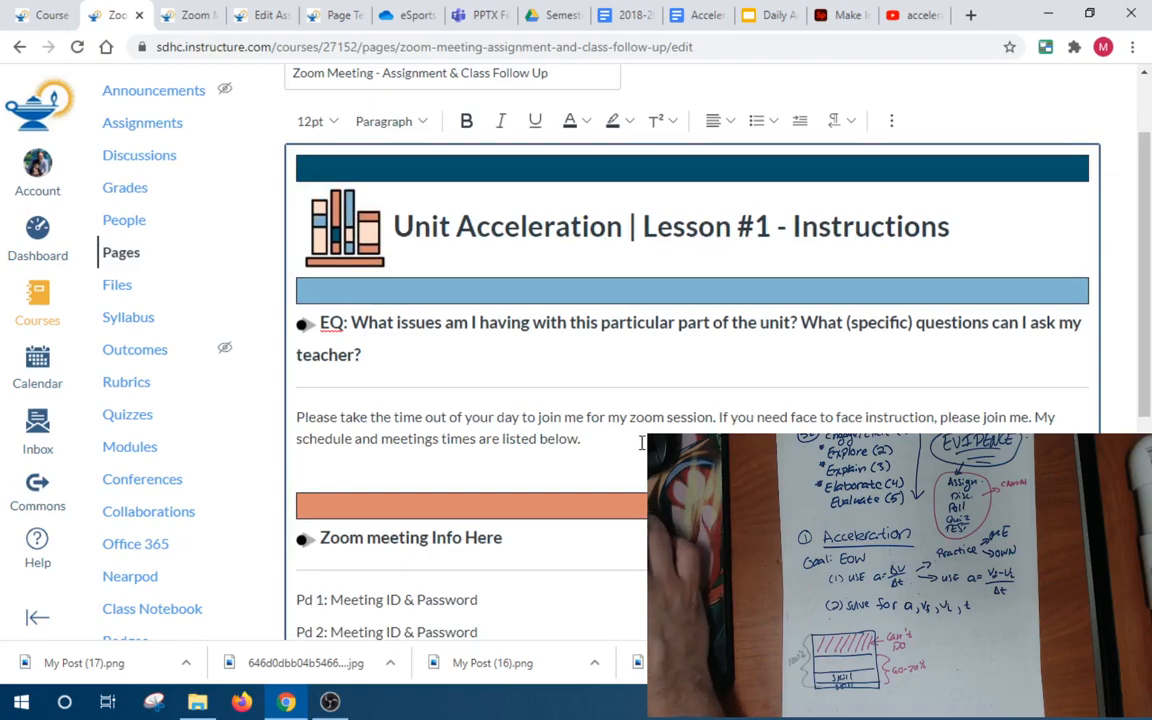
{"action": "scroll", "coordinate": [641, 443], "scroll_direction": "down", "scroll_amount": 3}
{"action": "key", "text": "Return"}
{"action": "key", "text": "Return"}
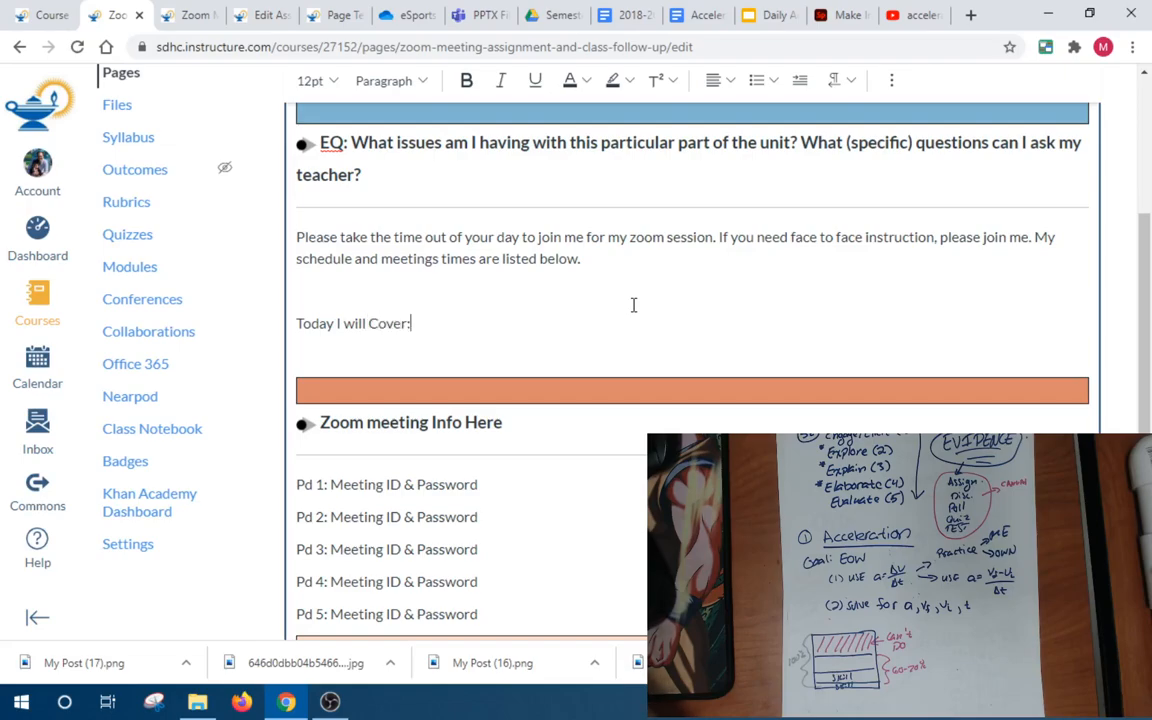
{"action": "type", "text": "Today I will Cover:"}
{"action": "key", "text": "Return"}
{"action": "left_click", "coordinate": [757, 80]}
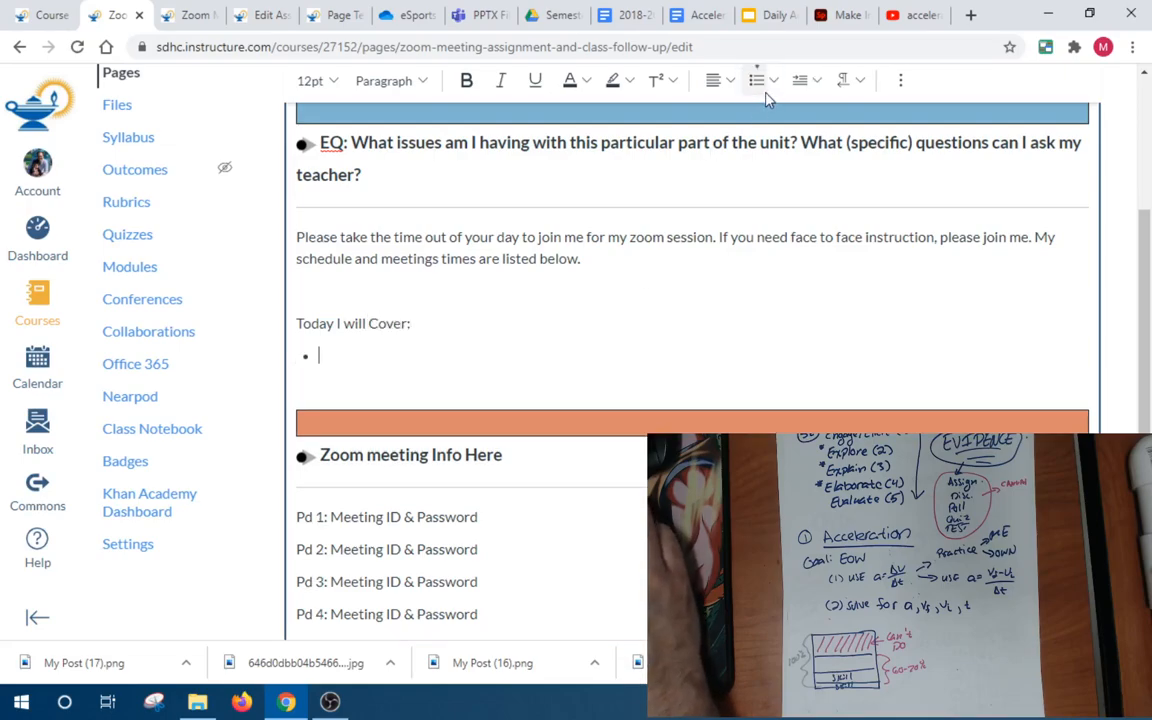
{"action": "left_click", "coordinate": [773, 80]}
{"action": "left_click", "coordinate": [689, 163]}
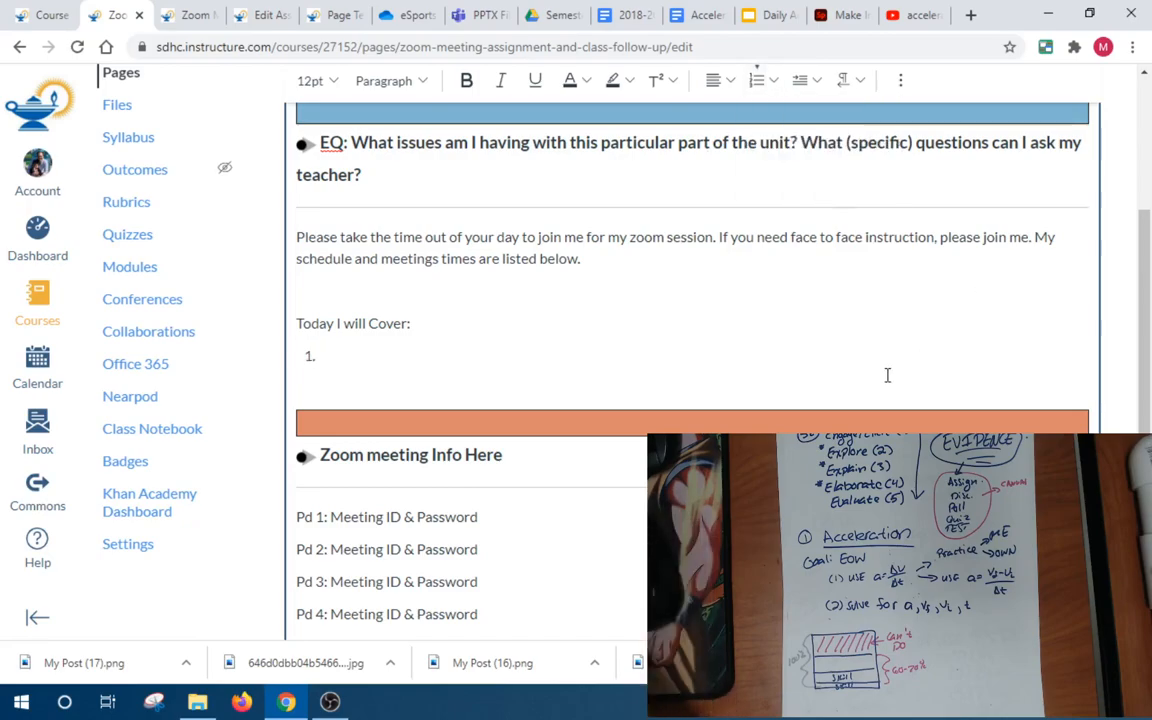
{"action": "type", "text": "Qu"}
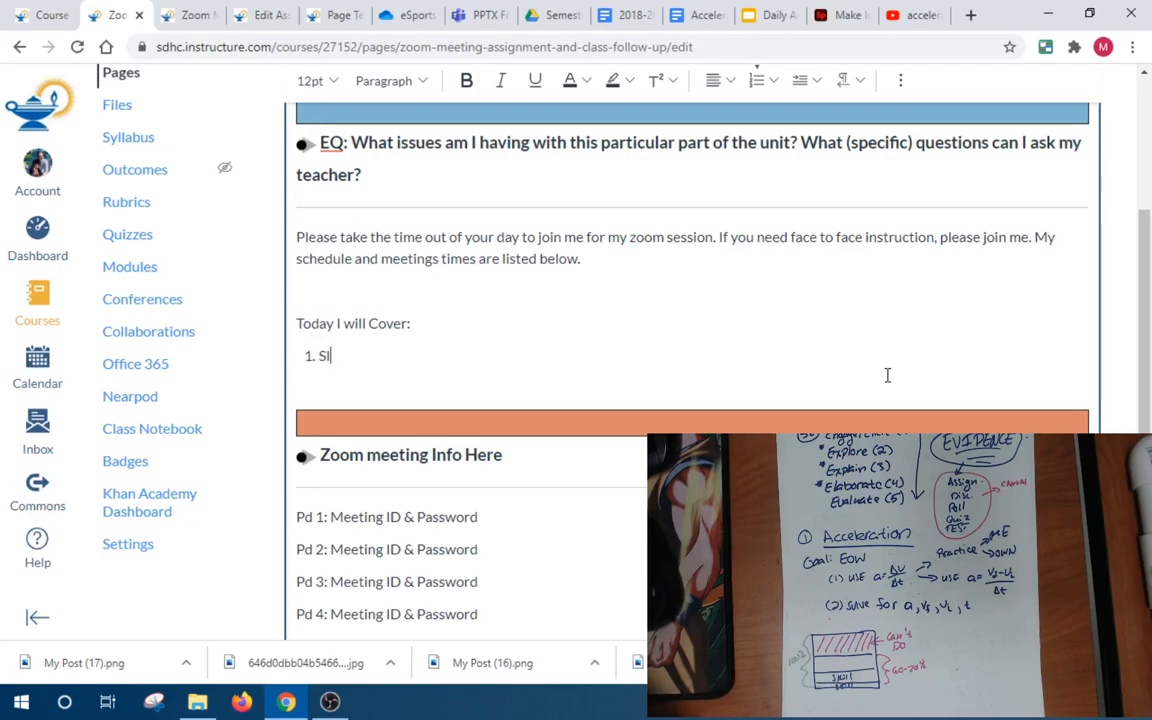
Switch to the Daily Activites & Notes: Acceleration presentation and examine its slides to decide which range the follow-up meeting should cover
{"action": "left_click", "coordinate": [772, 15]}
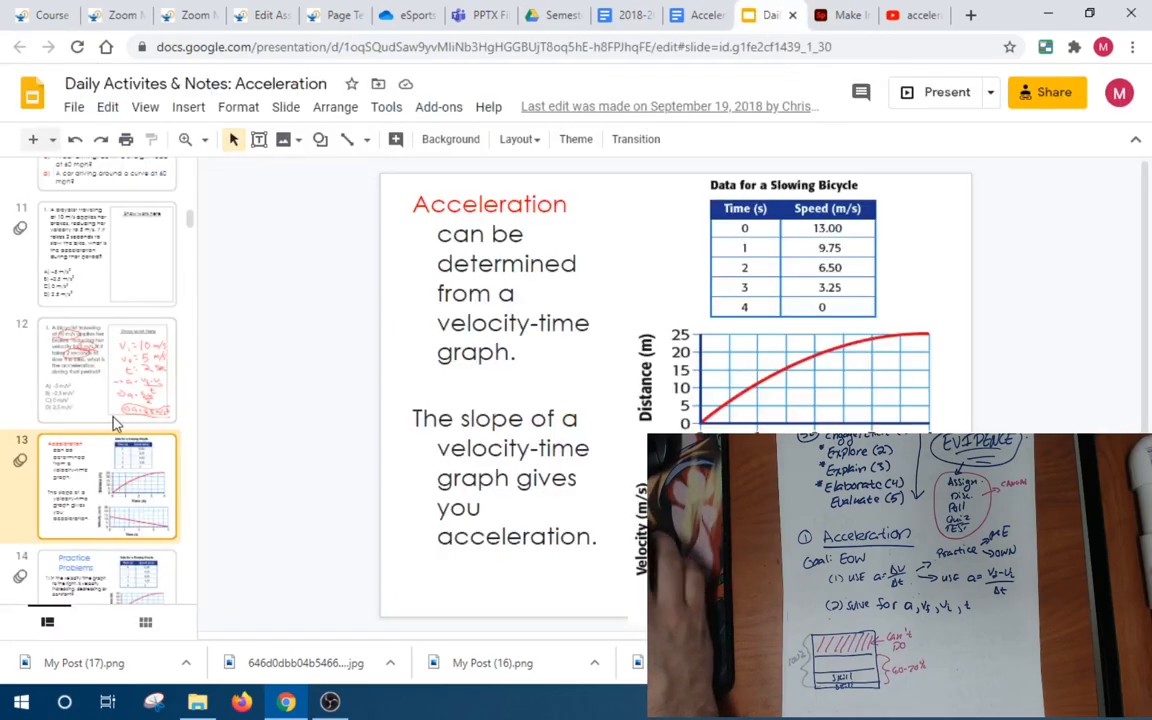
{"action": "scroll", "coordinate": [108, 400], "scroll_direction": "down", "scroll_amount": 5}
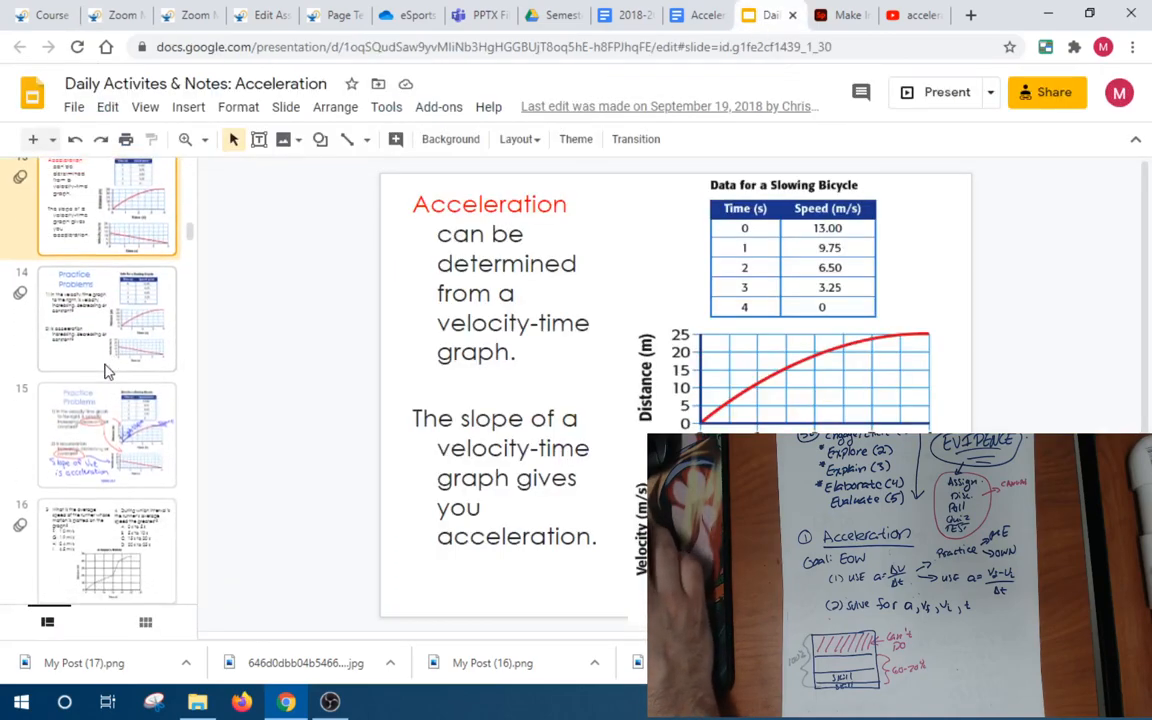
{"action": "scroll", "coordinate": [118, 390], "scroll_direction": "down", "scroll_amount": 5}
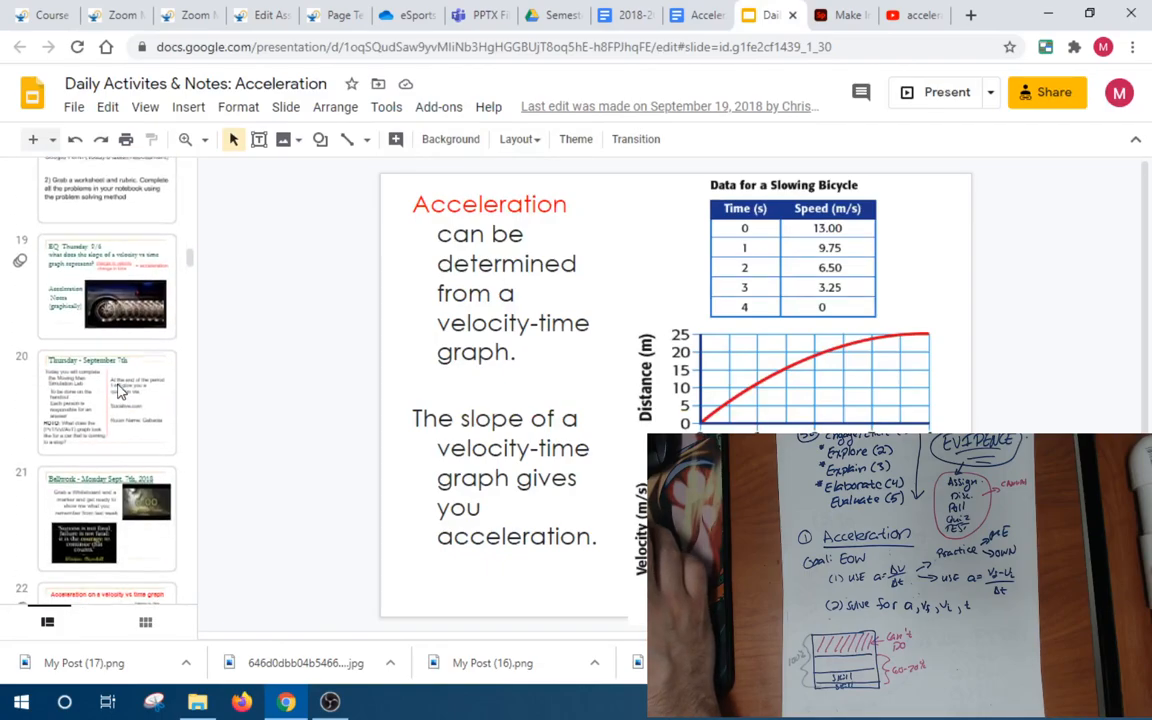
{"action": "scroll", "coordinate": [118, 390], "scroll_direction": "up", "scroll_amount": 10}
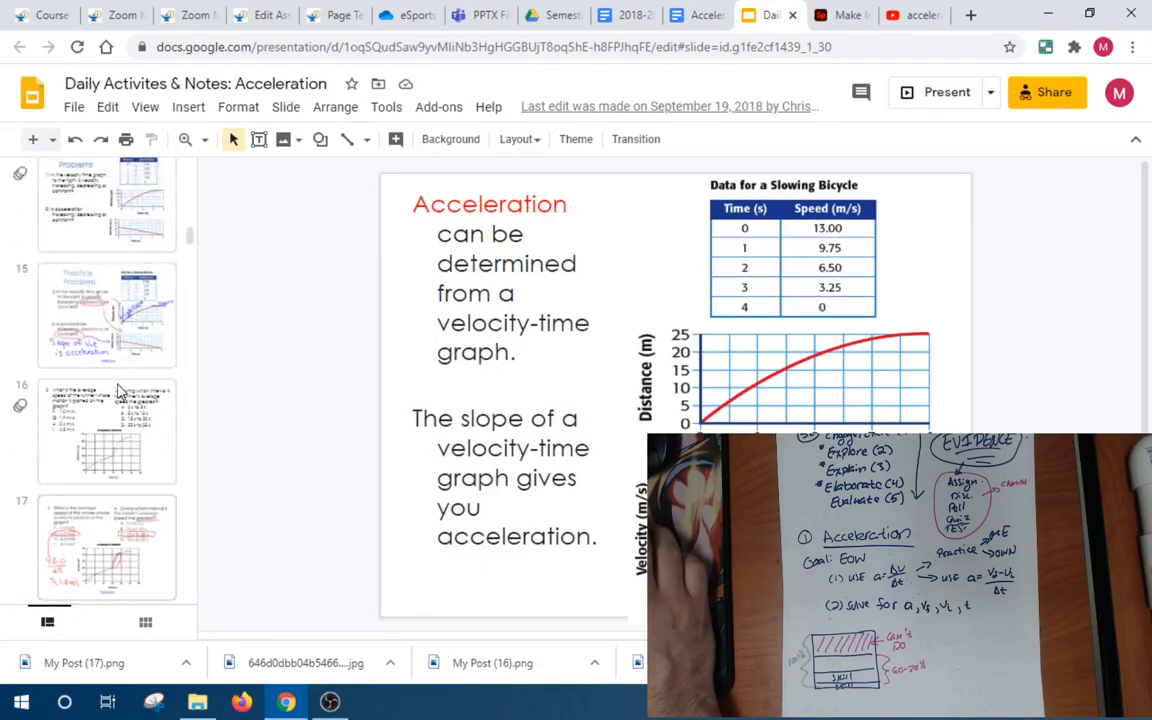
{"action": "scroll", "coordinate": [107, 390], "scroll_direction": "down", "scroll_amount": 1}
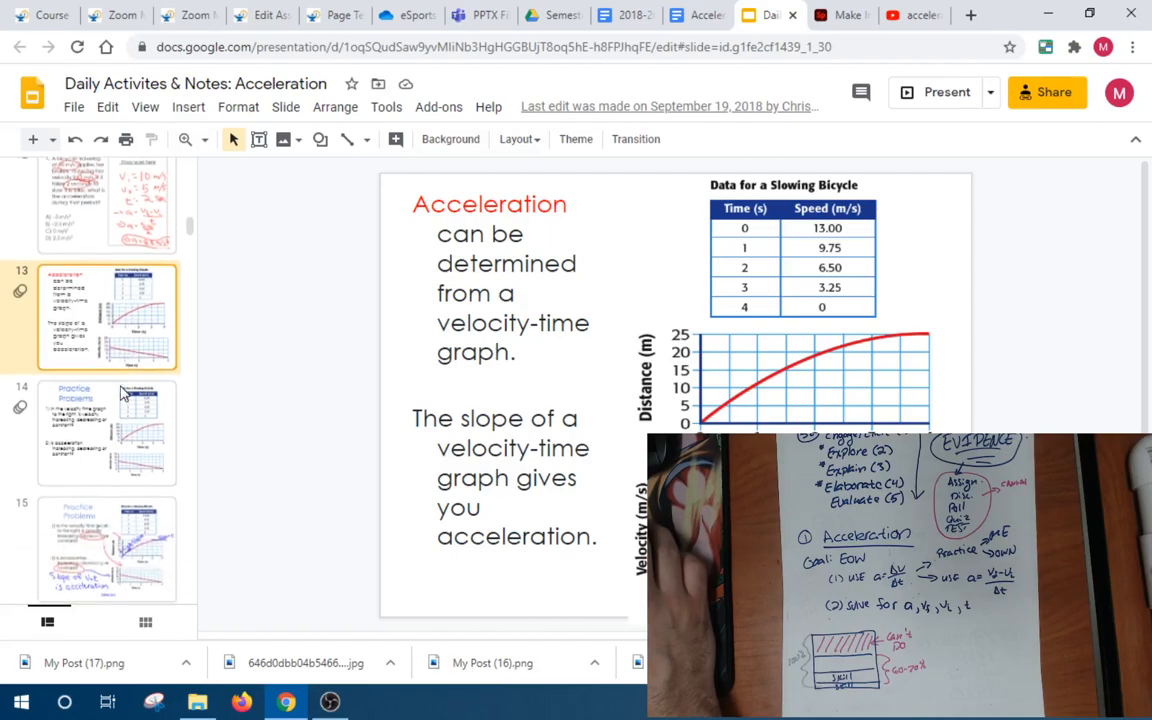
{"action": "scroll", "coordinate": [122, 393], "scroll_direction": "up", "scroll_amount": 4}
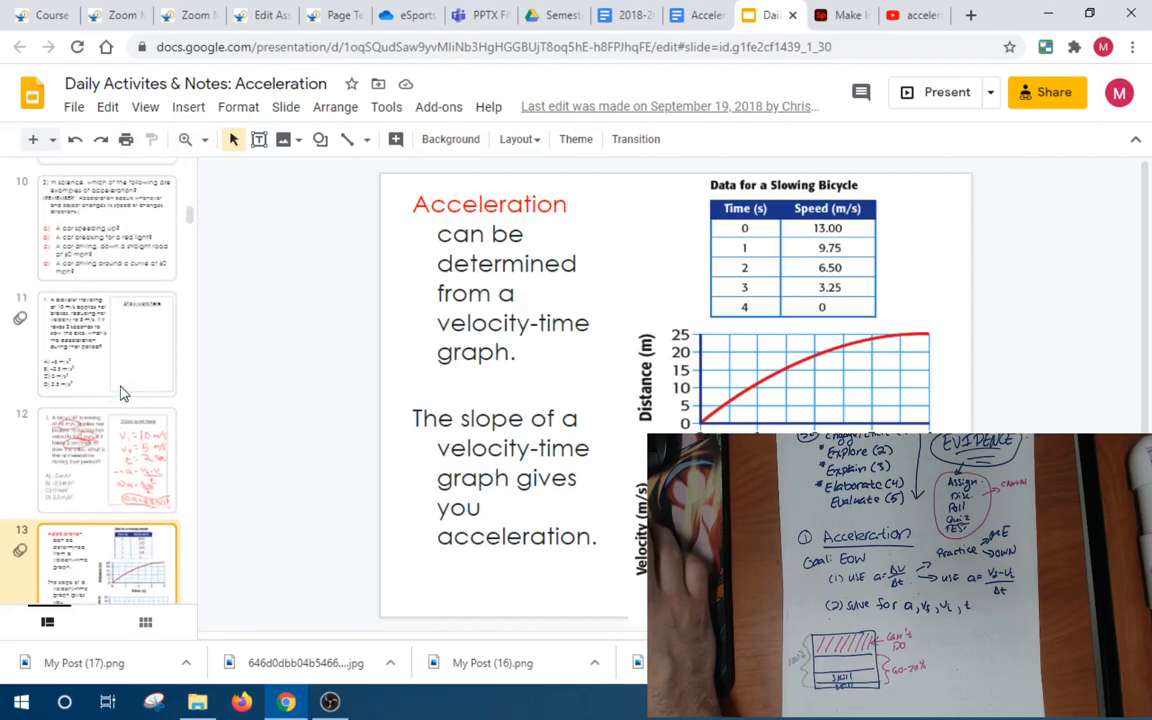
{"action": "left_click", "coordinate": [127, 323]}
{"action": "scroll", "coordinate": [127, 325], "scroll_direction": "up", "scroll_amount": 1}
{"action": "left_click", "coordinate": [127, 335]}
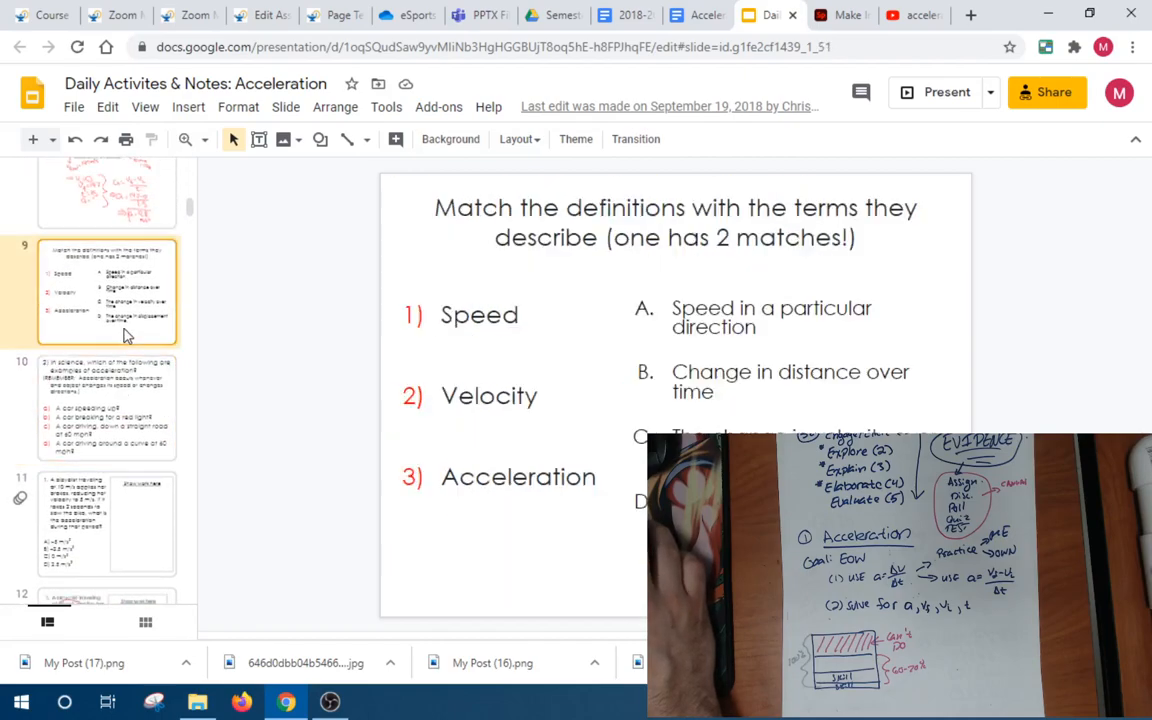
{"action": "scroll", "coordinate": [125, 330], "scroll_direction": "down", "scroll_amount": 4}
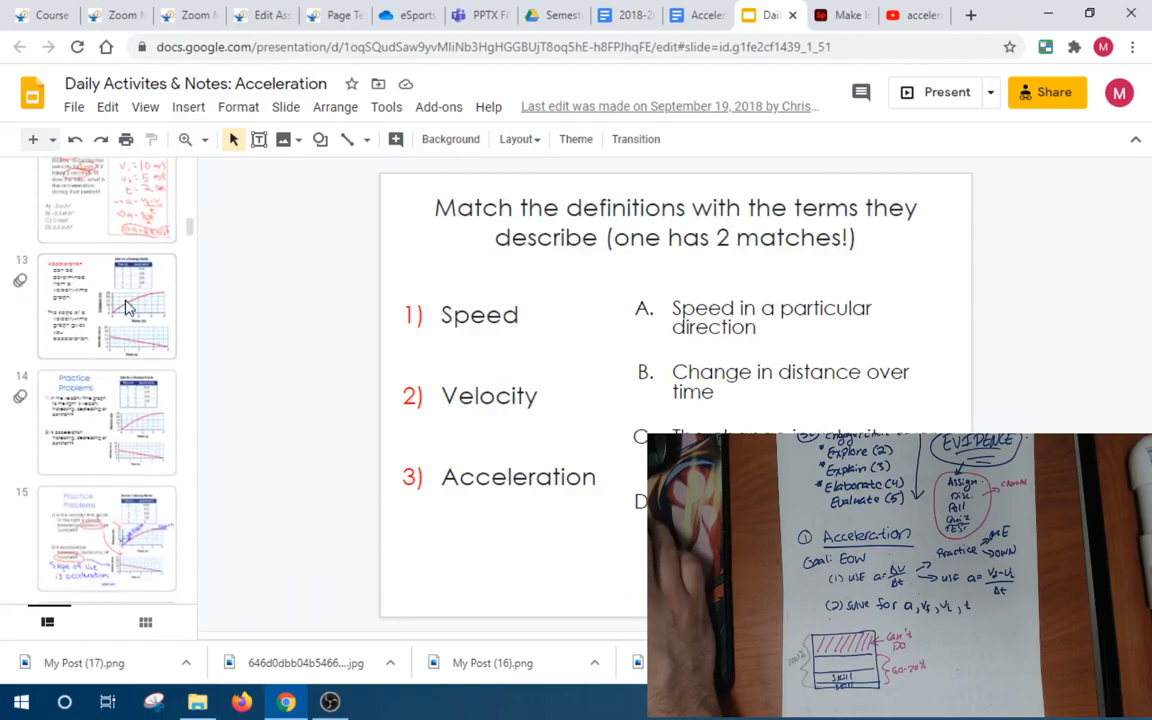
{"action": "left_click", "coordinate": [124, 309]}
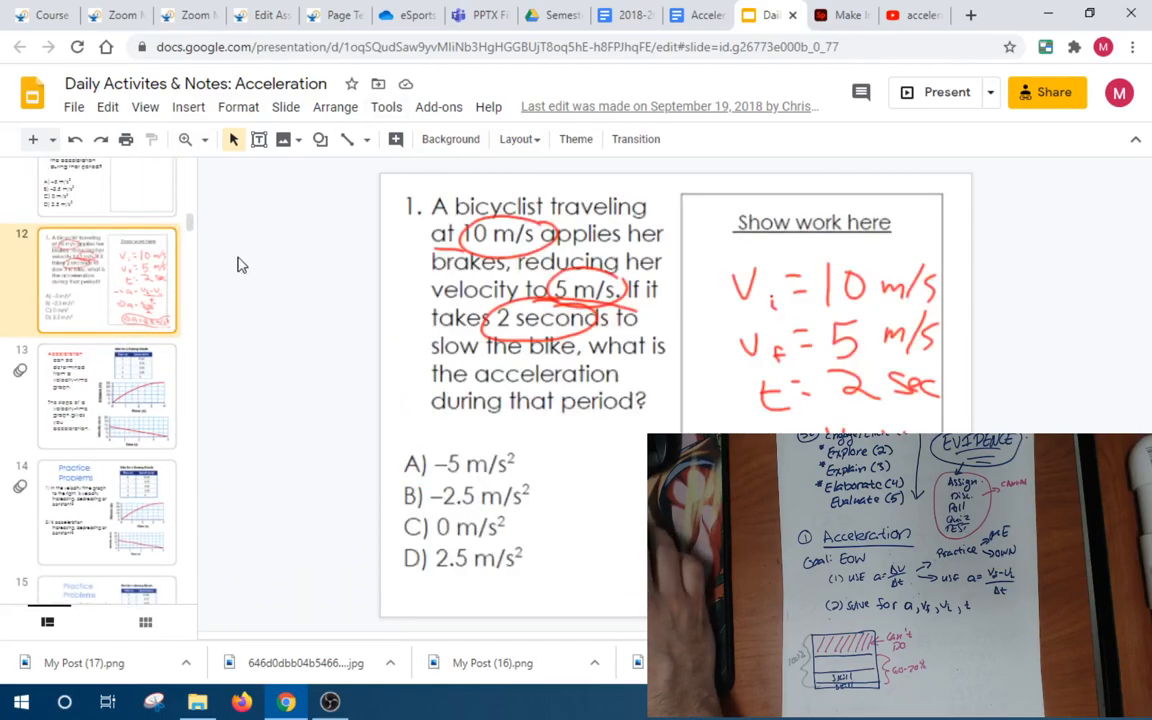
{"action": "left_click", "coordinate": [122, 590]}
{"action": "key", "text": "Down"}
{"action": "key", "text": "Down"}
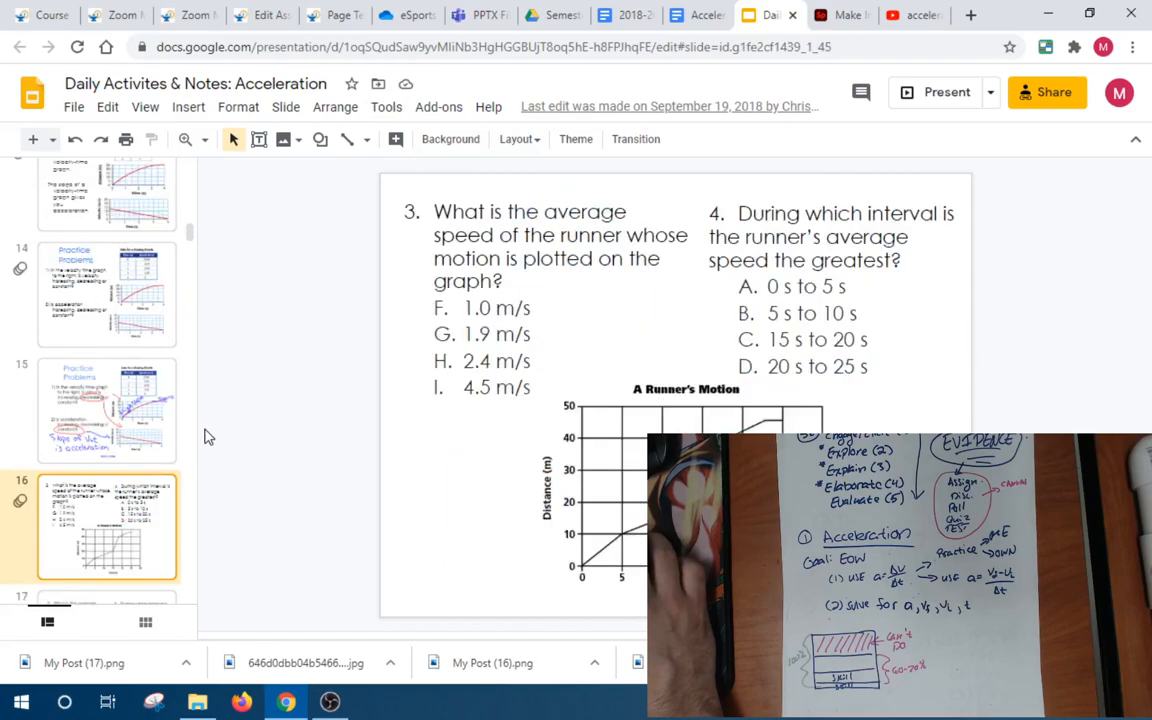
{"action": "key", "text": "Down"}
{"action": "key", "text": "Down"}
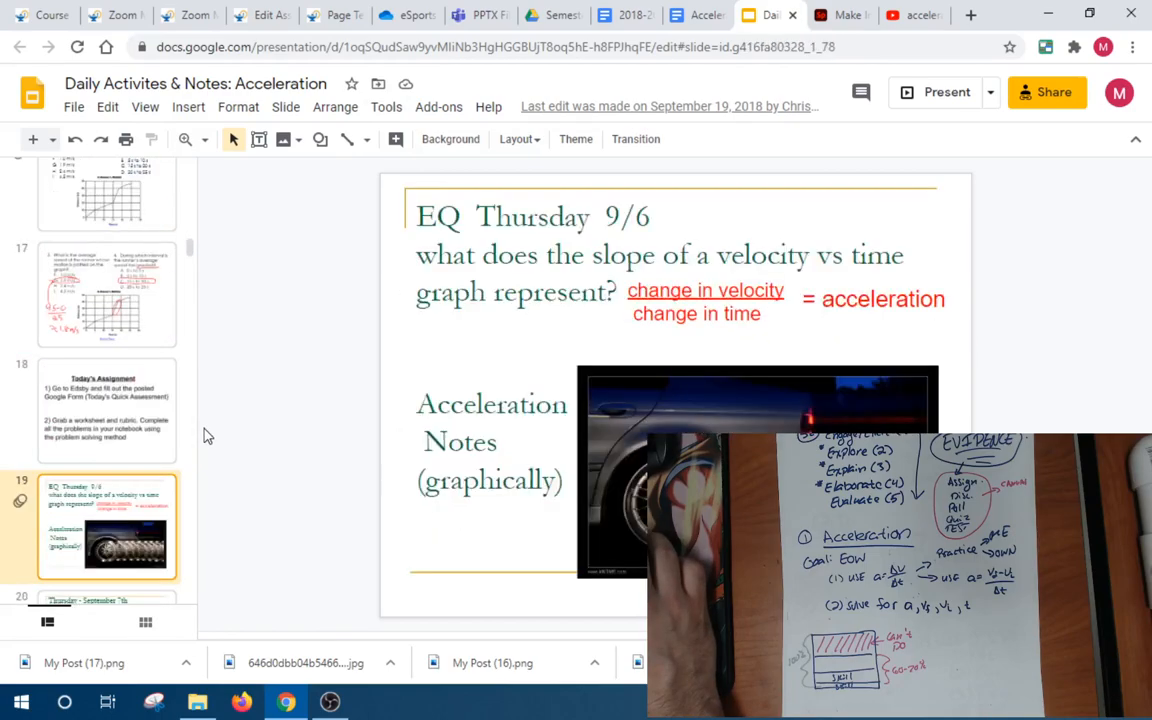
{"action": "left_click", "coordinate": [135, 330]}
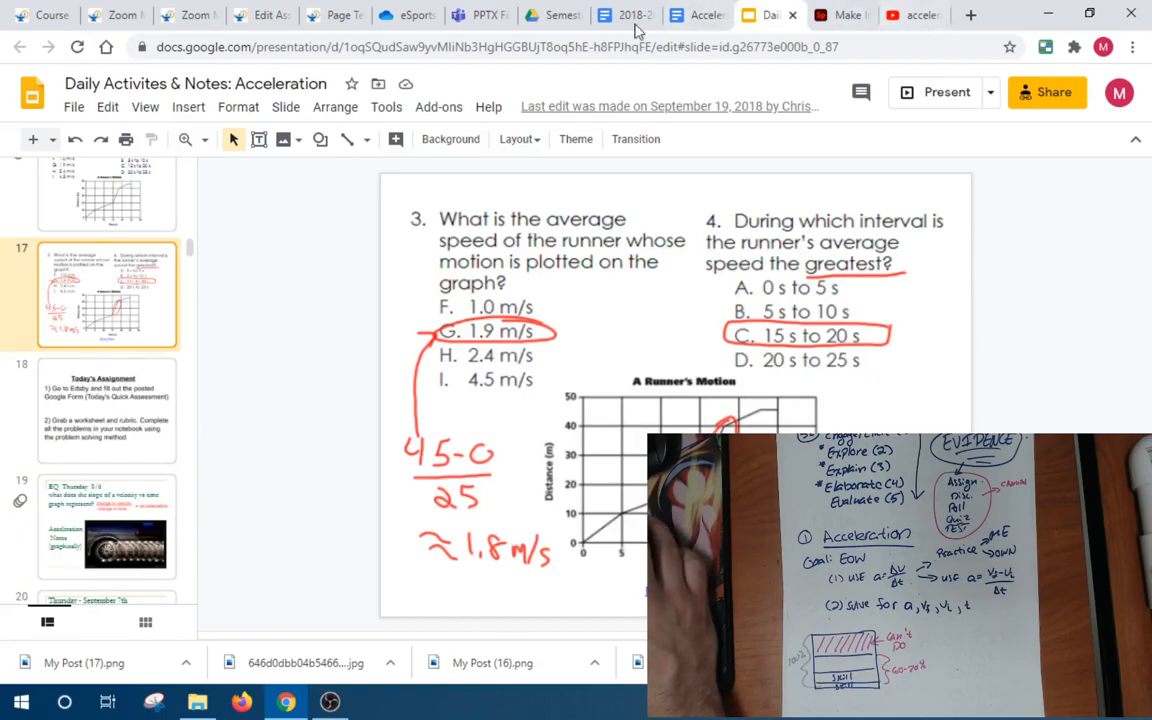
Return to the follow-up page and enter "Slides 9-17 from the PPoint" as the first list item
{"action": "left_click", "coordinate": [52, 18]}
{"action": "left_click", "coordinate": [116, 15]}
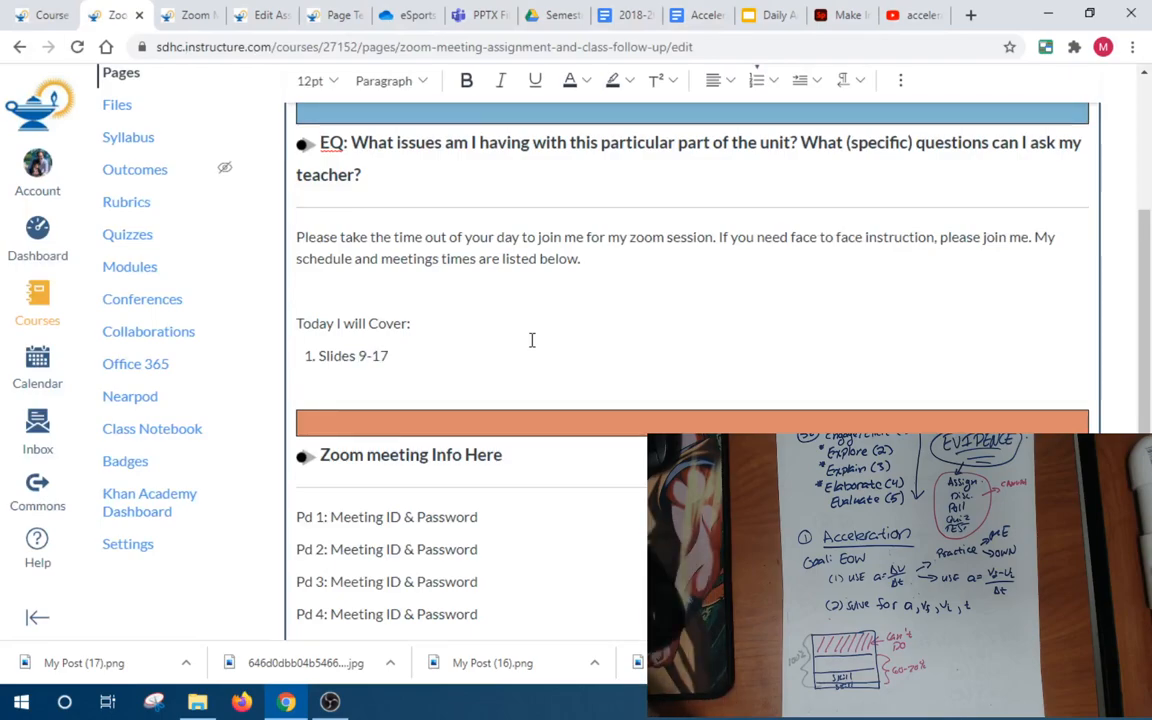
{"action": "type", "text": "rom the PPoint"}
Copy the sharing link of the Daily Activites & Notes: Acceleration presentation
{"action": "left_click", "coordinate": [768, 16]}
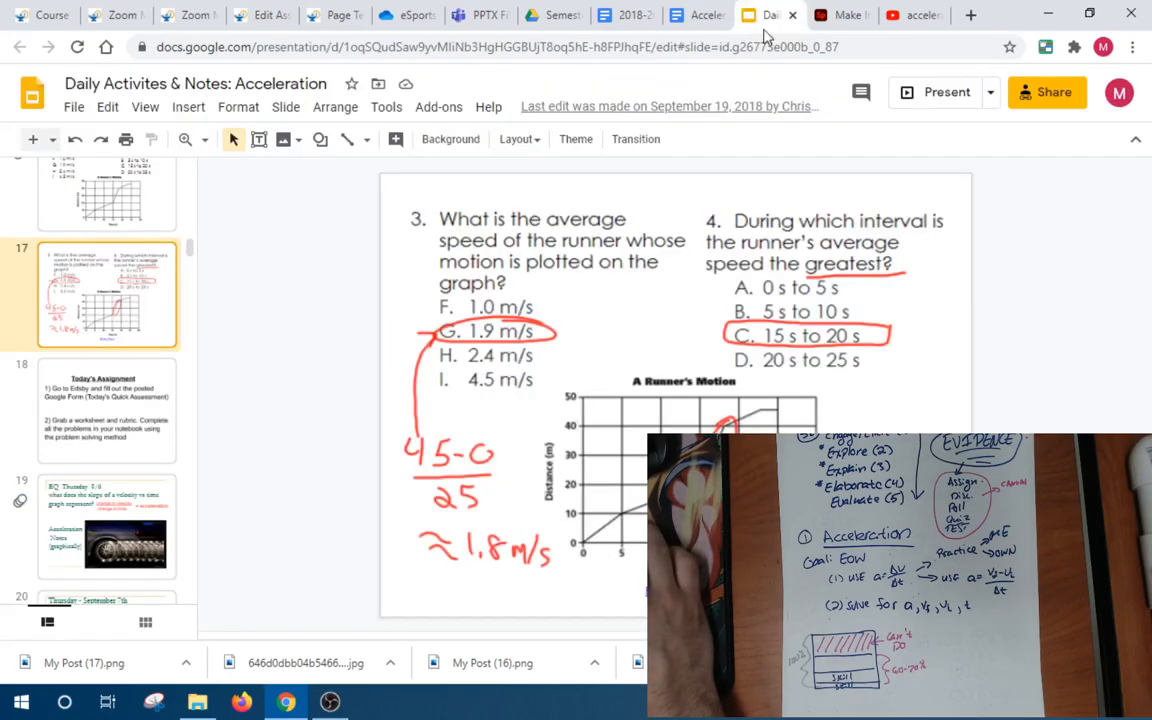
{"action": "left_click", "coordinate": [1027, 108]}
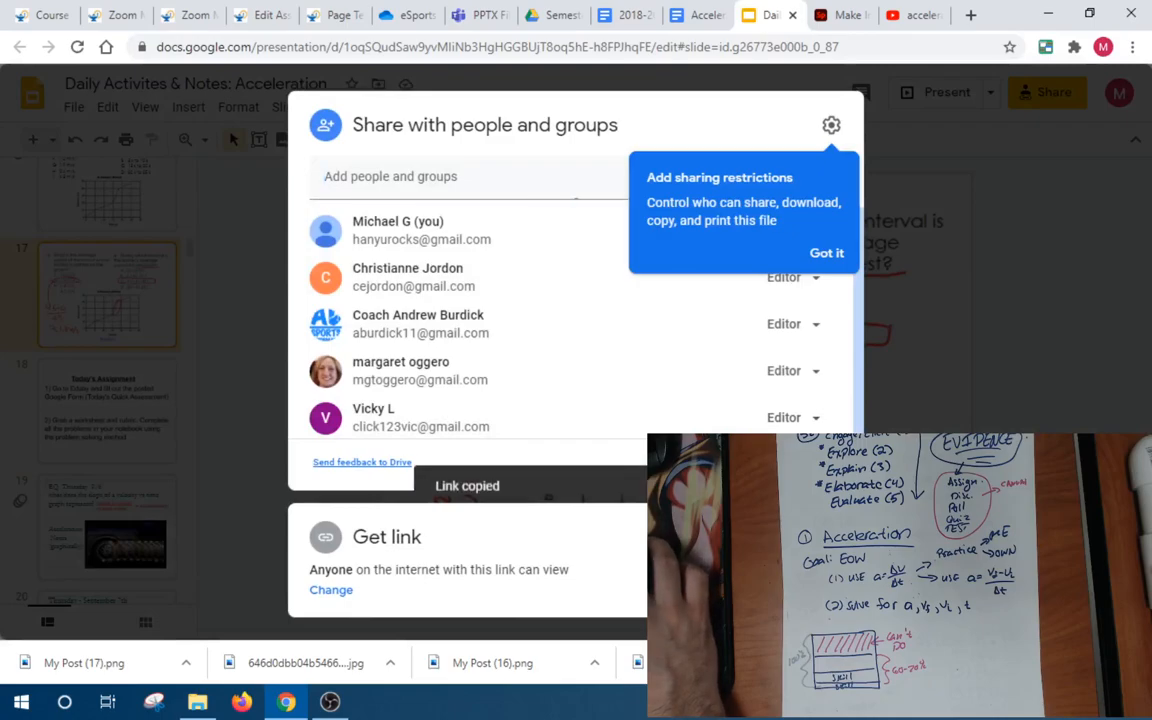
{"action": "left_click", "coordinate": [42, 15]}
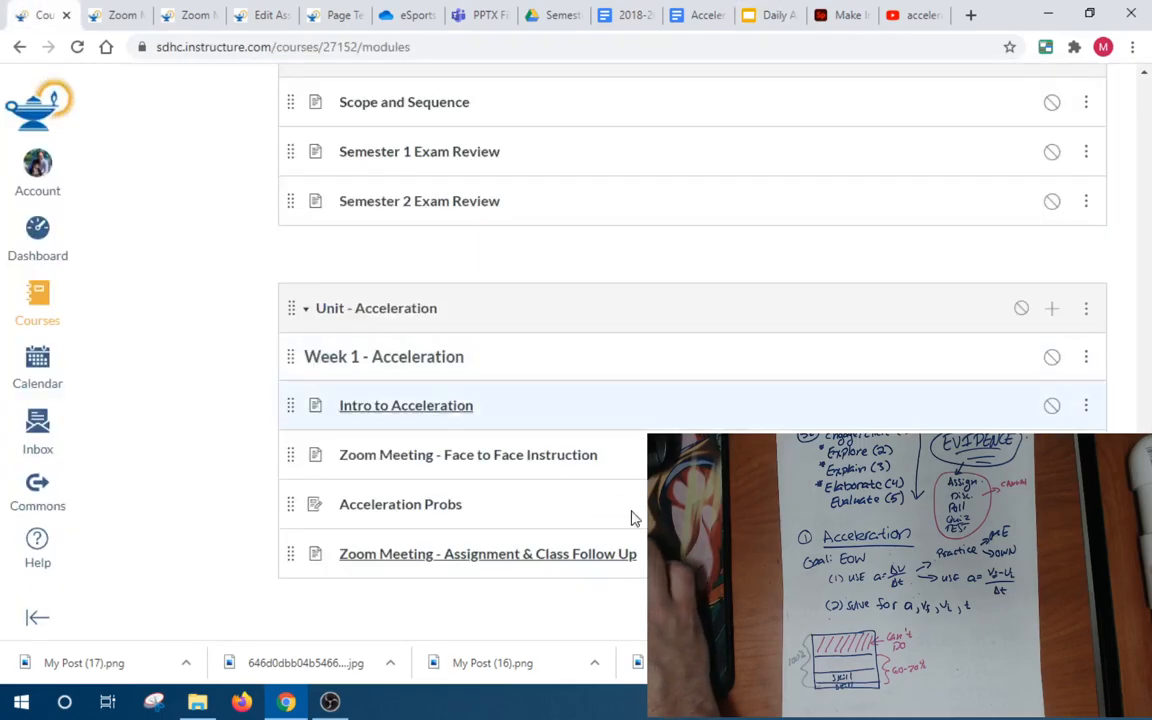
Turn the "Slides 9-17 from the PPoint" list item into an external link using the copied presentation address
{"action": "left_click", "coordinate": [121, 17]}
{"action": "left_click_drag", "start_coordinate": [448, 358], "coordinate": [348, 360]}
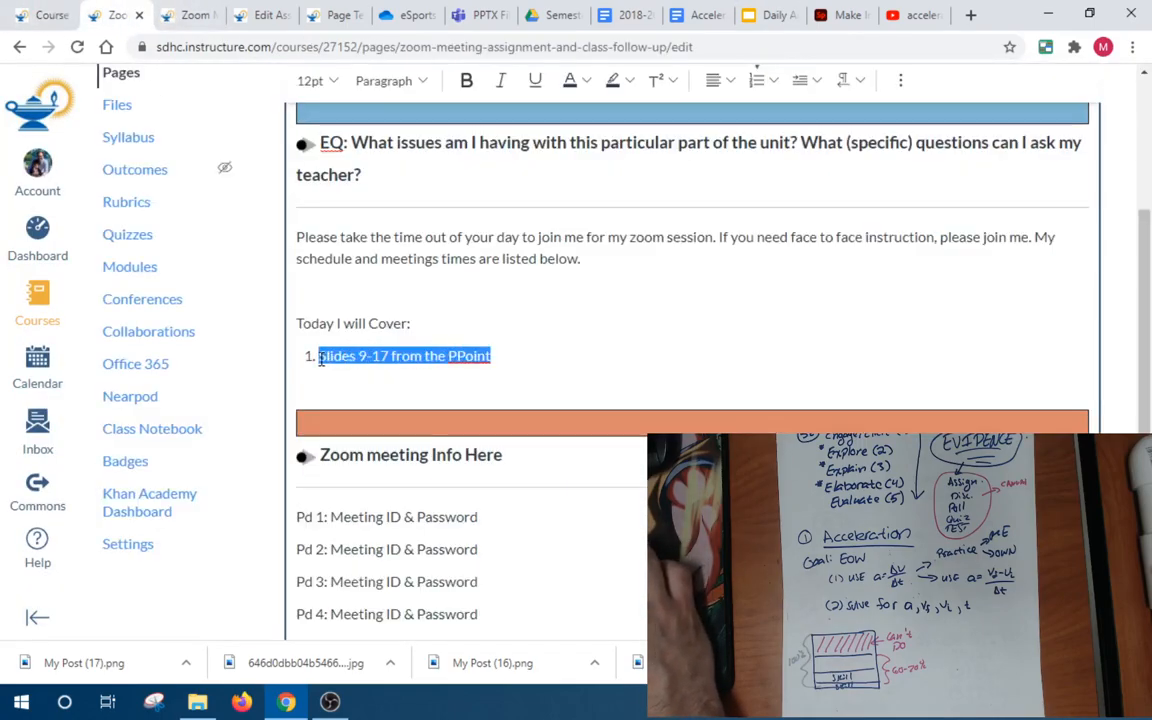
{"action": "left_click", "coordinate": [900, 81]}
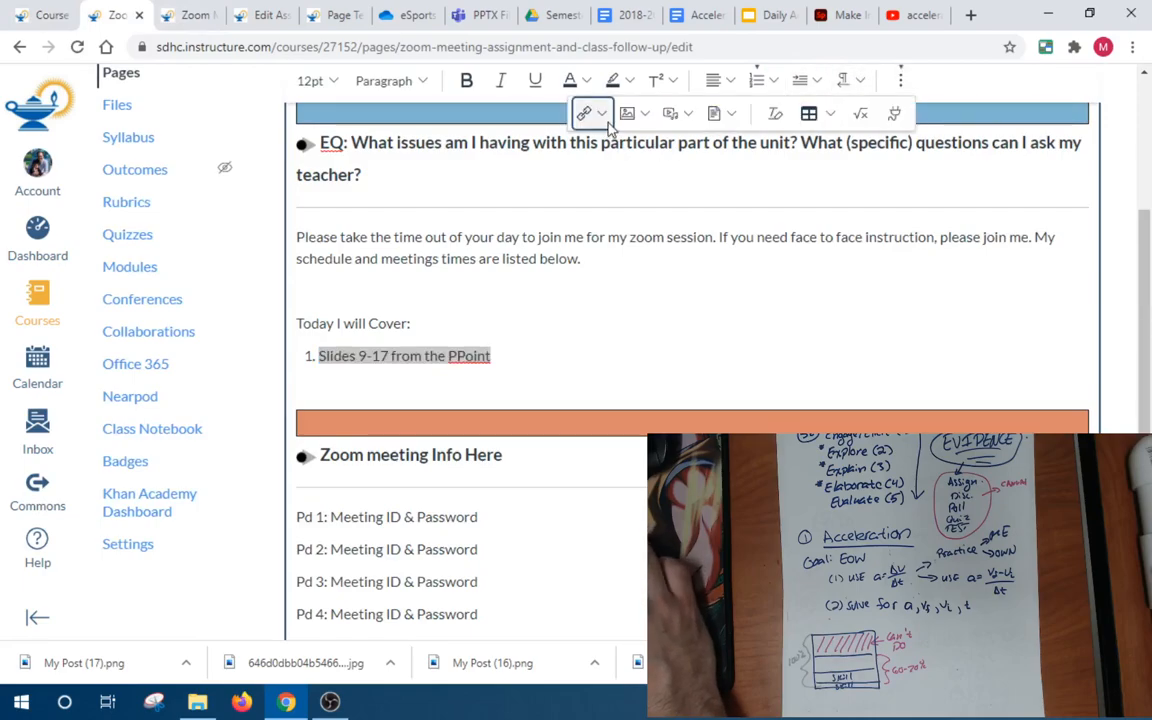
{"action": "left_click", "coordinate": [603, 116]}
{"action": "left_click", "coordinate": [625, 149]}
{"action": "left_click", "coordinate": [598, 397]}
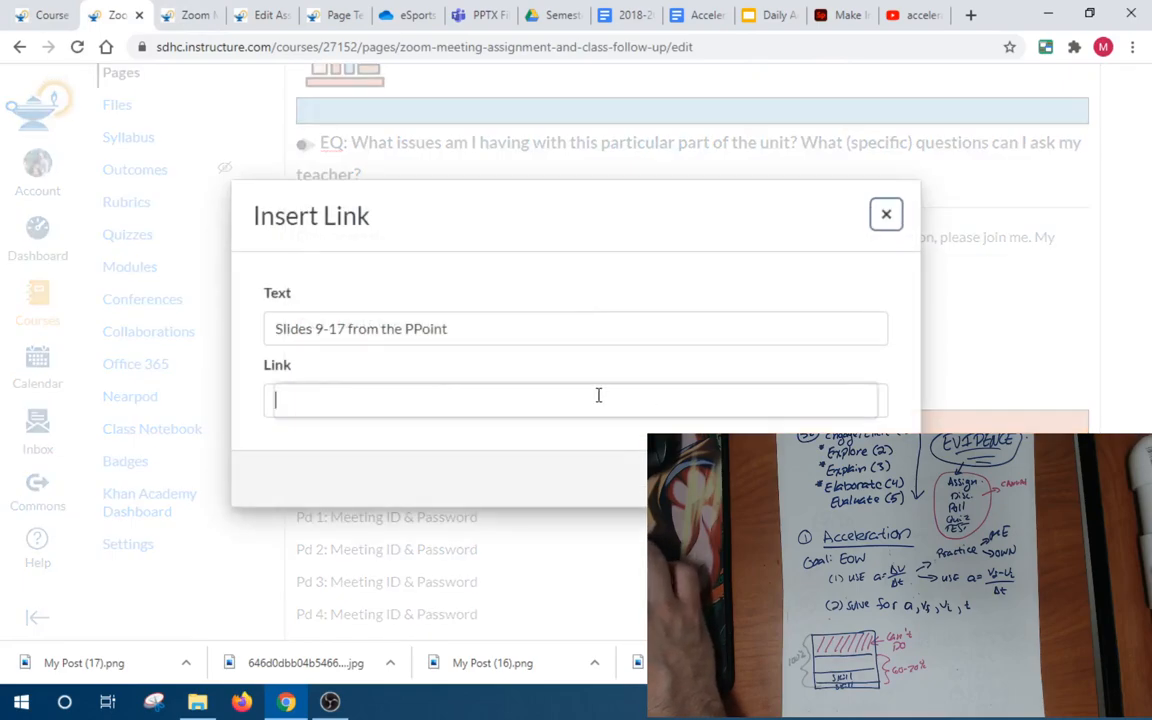
{"action": "key", "text": "ctrl+v"}
{"action": "key", "text": "Return"}
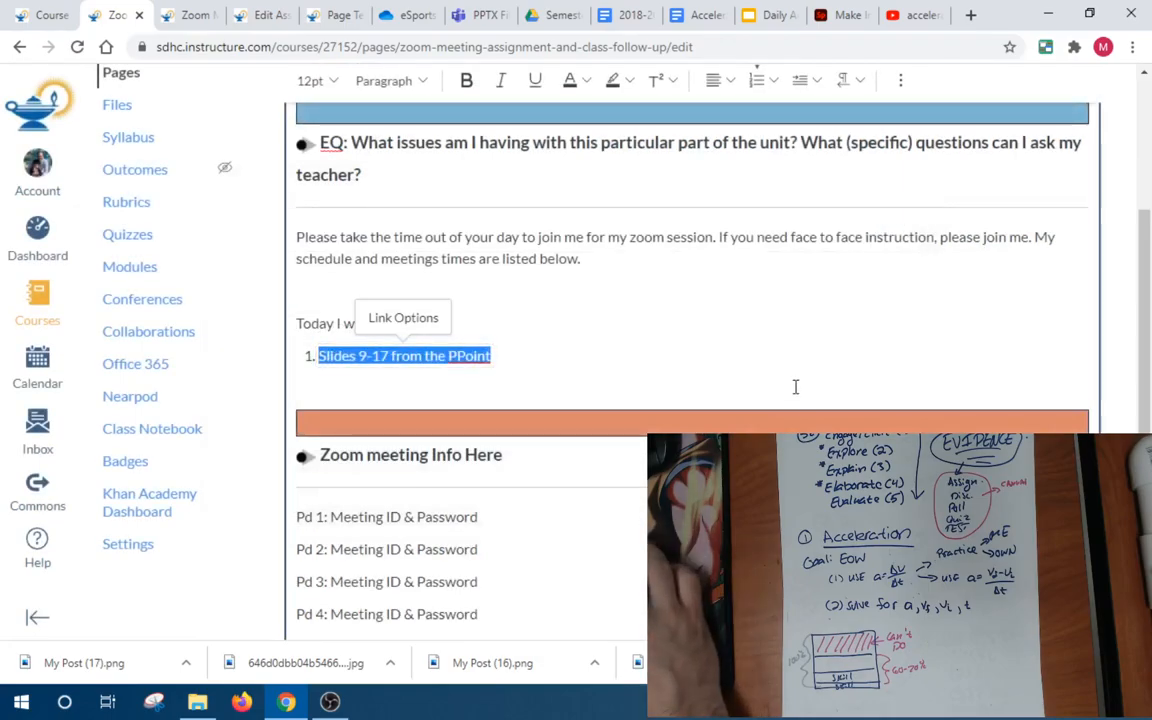
Add the list items "FAQ's from the class" and "What I want from you to end the week"
{"action": "left_click", "coordinate": [799, 363]}
{"action": "key", "text": "Return"}
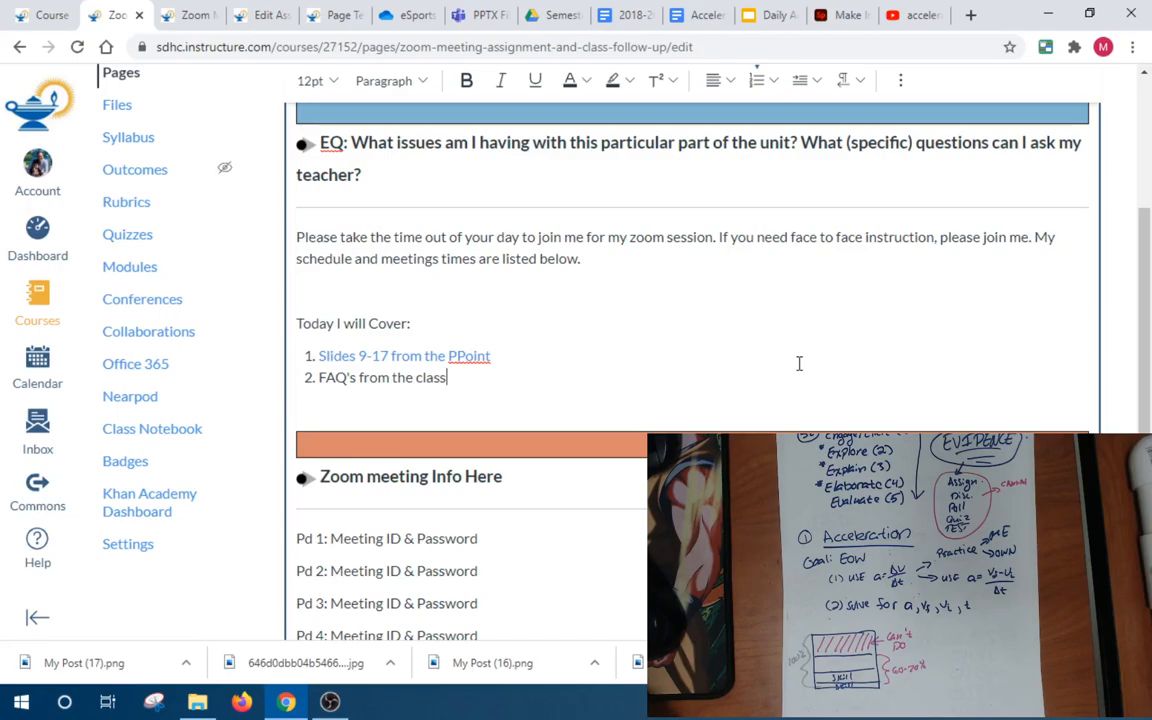
{"action": "key", "text": "Return"}
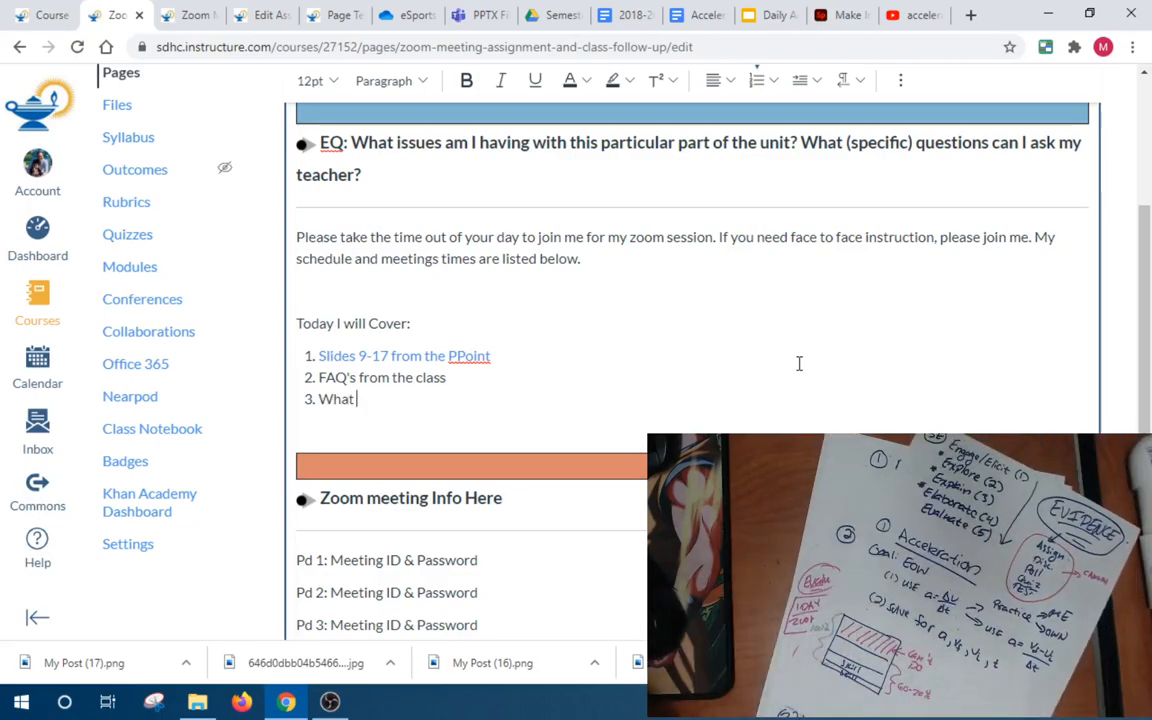
{"action": "type", "text": "m you to end the week"}
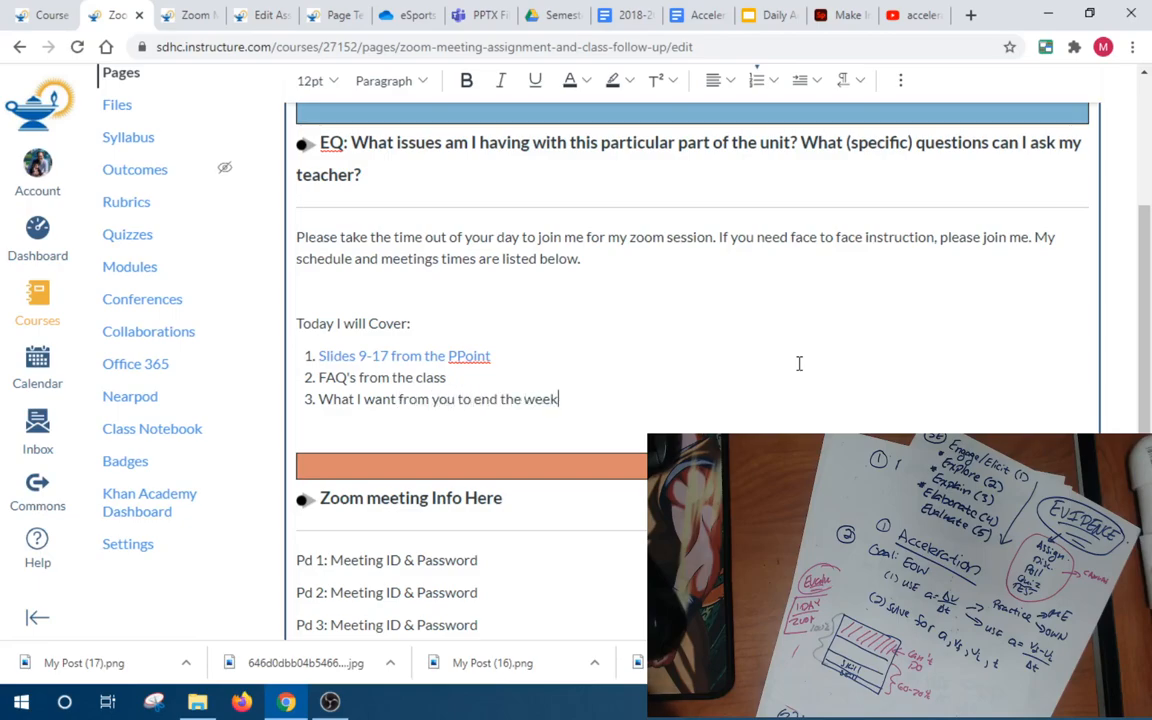
Save the Zoom Meeting - Assignment & Class Follow Up page and review its published layout
{"action": "scroll", "coordinate": [797, 360], "scroll_direction": "down", "scroll_amount": 4}
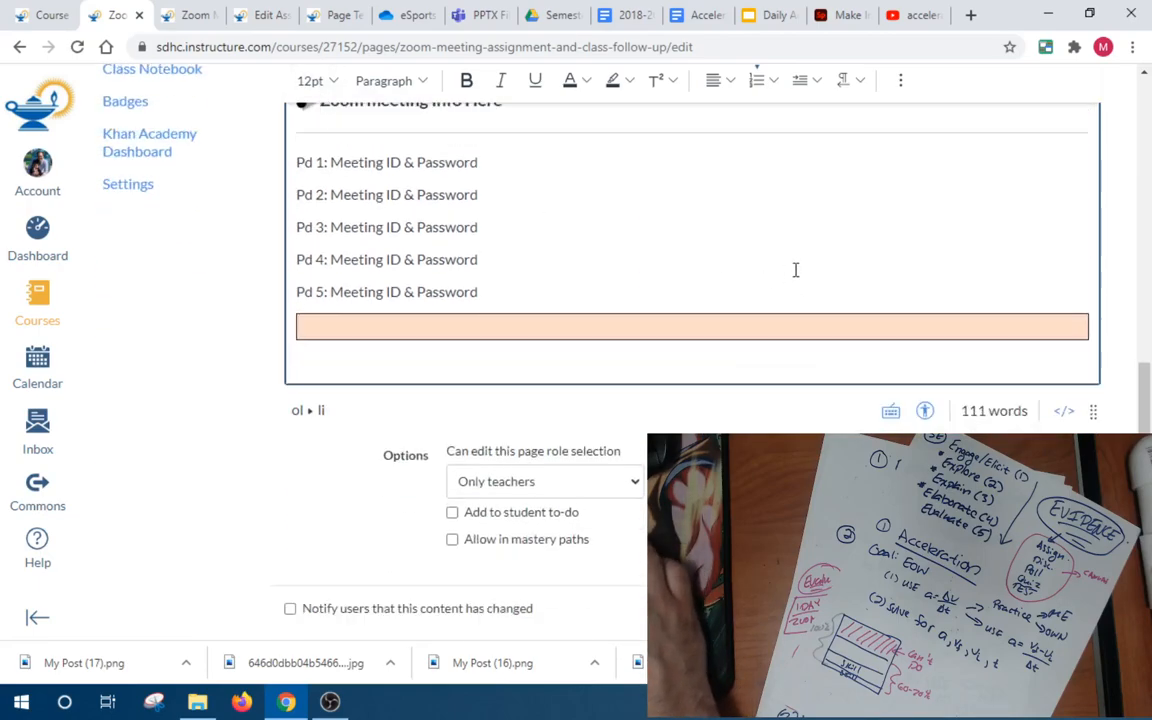
{"action": "left_click", "coordinate": [1074, 609]}
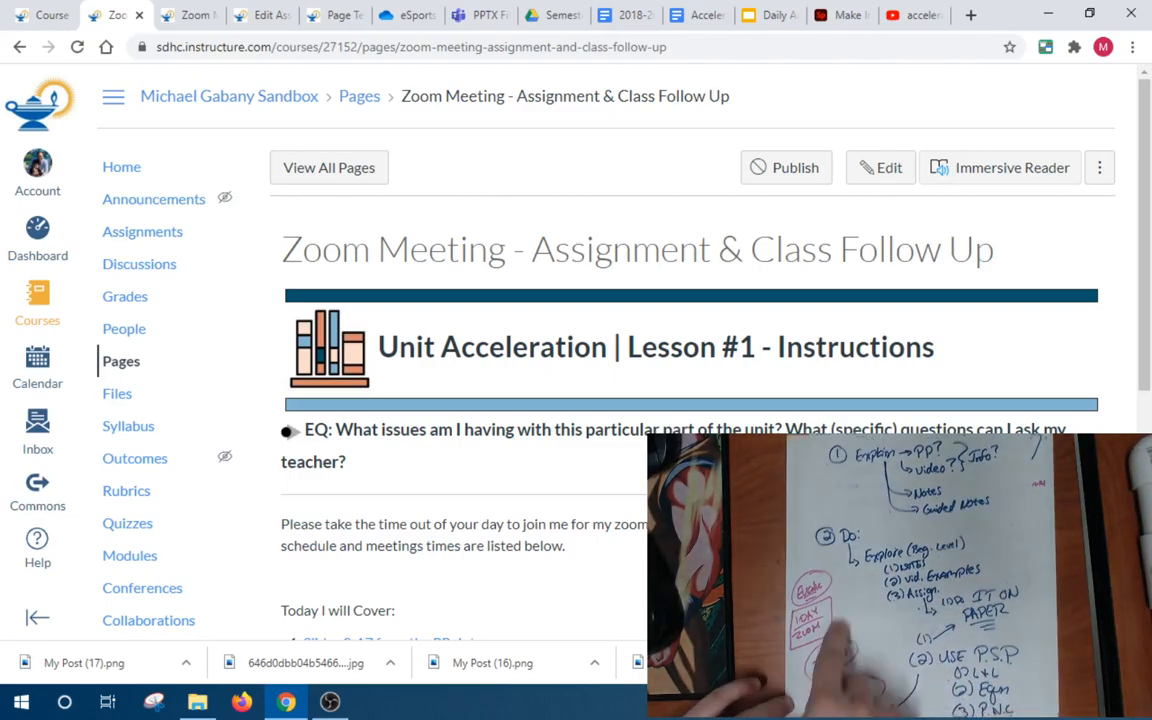
{"action": "scroll", "coordinate": [860, 408], "scroll_direction": "down", "scroll_amount": 3}
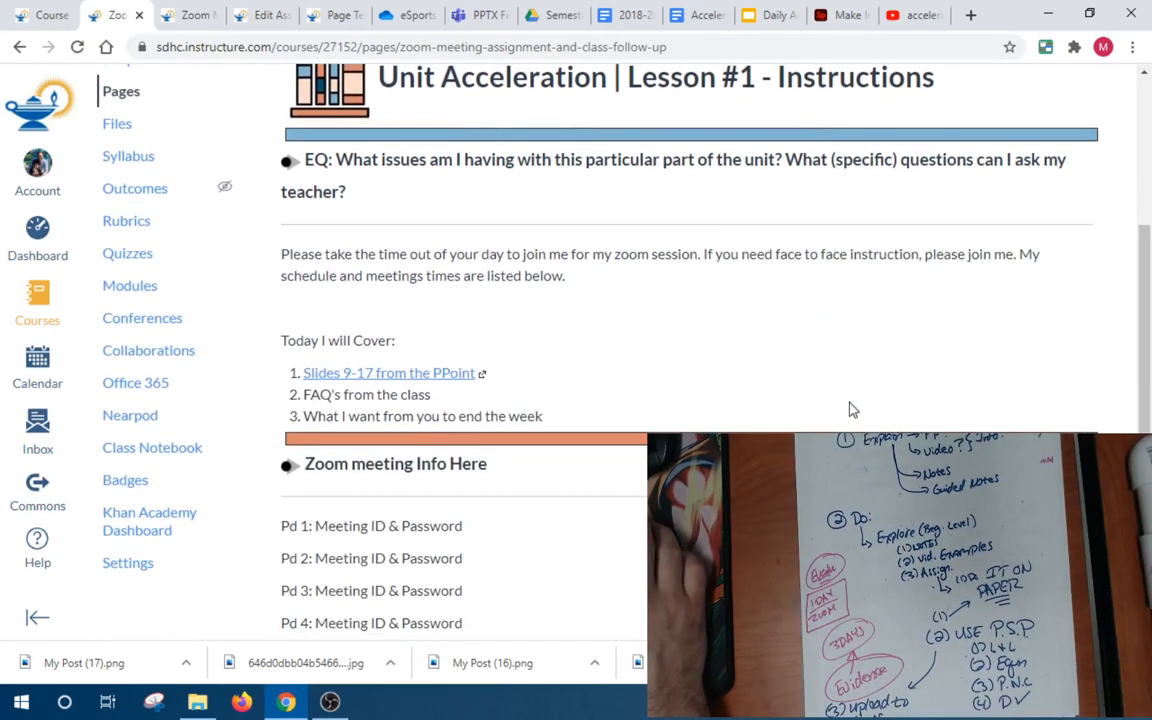
{"action": "scroll", "coordinate": [684, 234], "scroll_direction": "up", "scroll_amount": 1}
{"action": "scroll", "coordinate": [928, 260], "scroll_direction": "up", "scroll_amount": 2}
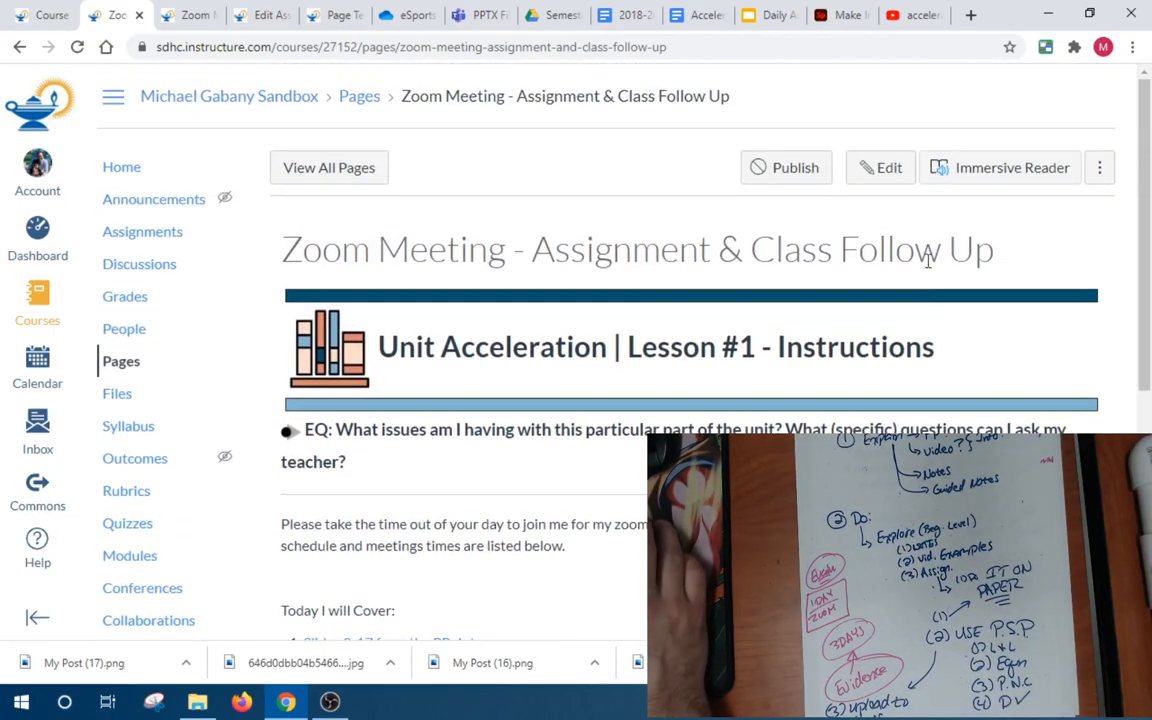
Go back to the course's Modules and close the extra Zoom Meeting page tab
{"action": "left_click", "coordinate": [143, 562]}
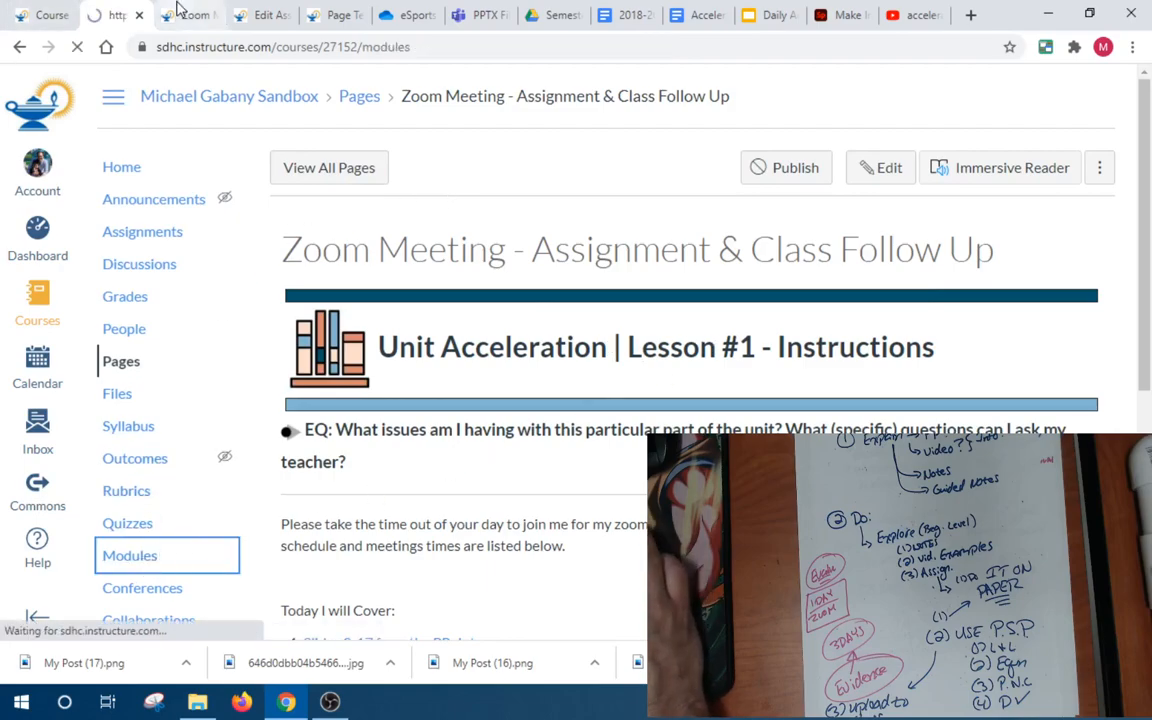
{"action": "left_click", "coordinate": [190, 15]}
{"action": "left_click", "coordinate": [211, 15]}
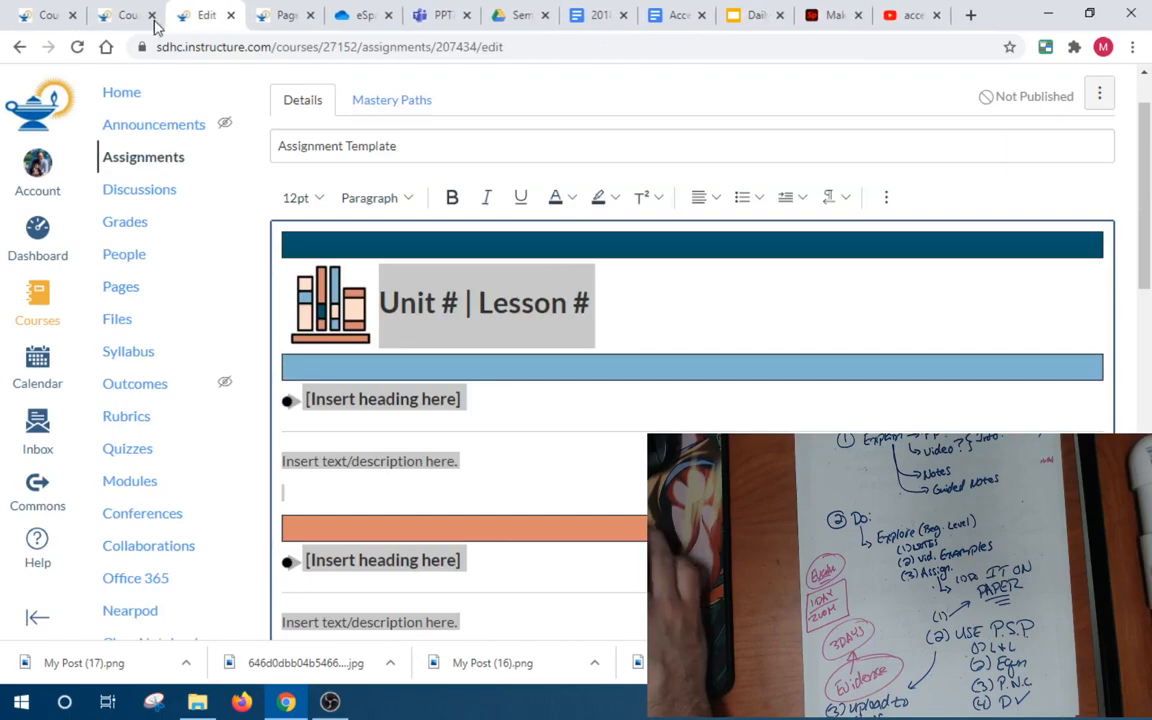
Close the duplicate Modules tab and return to the Unit - Acceleration module in the remaining course tab
{"action": "left_click", "coordinate": [123, 15]}
{"action": "scroll", "coordinate": [1000, 220], "scroll_direction": "down", "scroll_amount": 6}
{"action": "scroll", "coordinate": [650, 387], "scroll_direction": "down", "scroll_amount": 15}
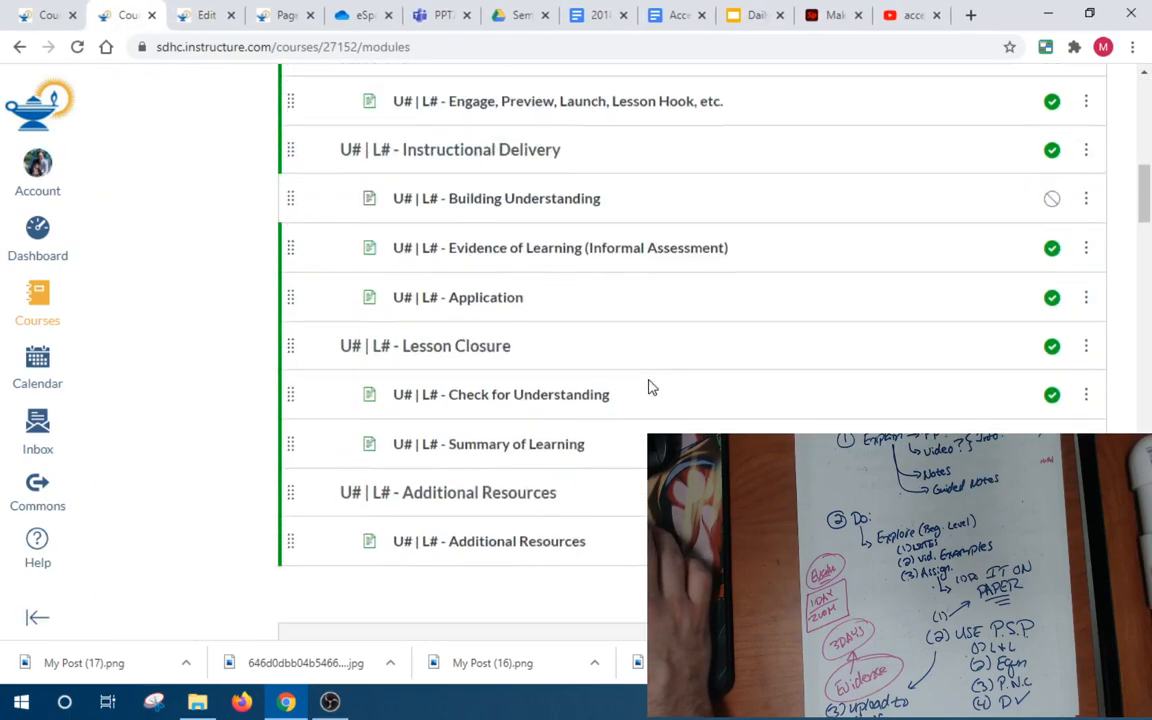
{"action": "left_click", "coordinate": [151, 15]}
{"action": "scroll", "coordinate": [607, 355], "scroll_direction": "down", "scroll_amount": 5}
{"action": "left_click", "coordinate": [33, 12]}
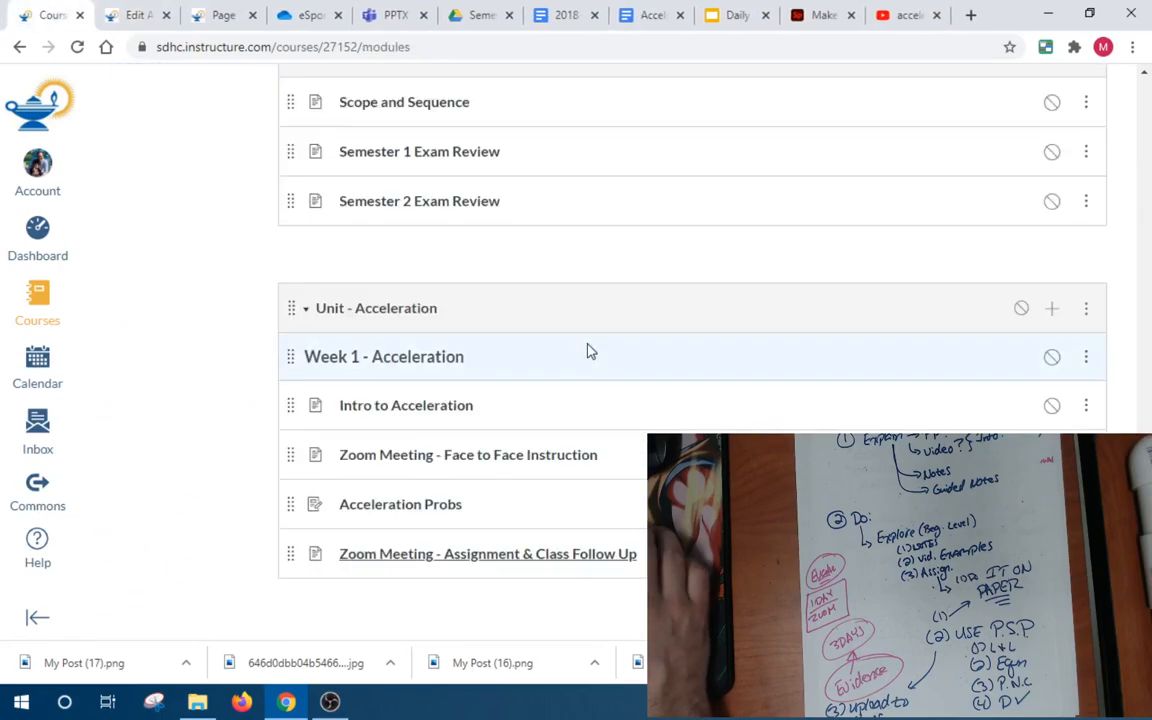
Add a new quiz named "Acceleration - Quiz 1" in the Assignments group to the Unit - Acceleration module
{"action": "left_click", "coordinate": [1052, 262]}
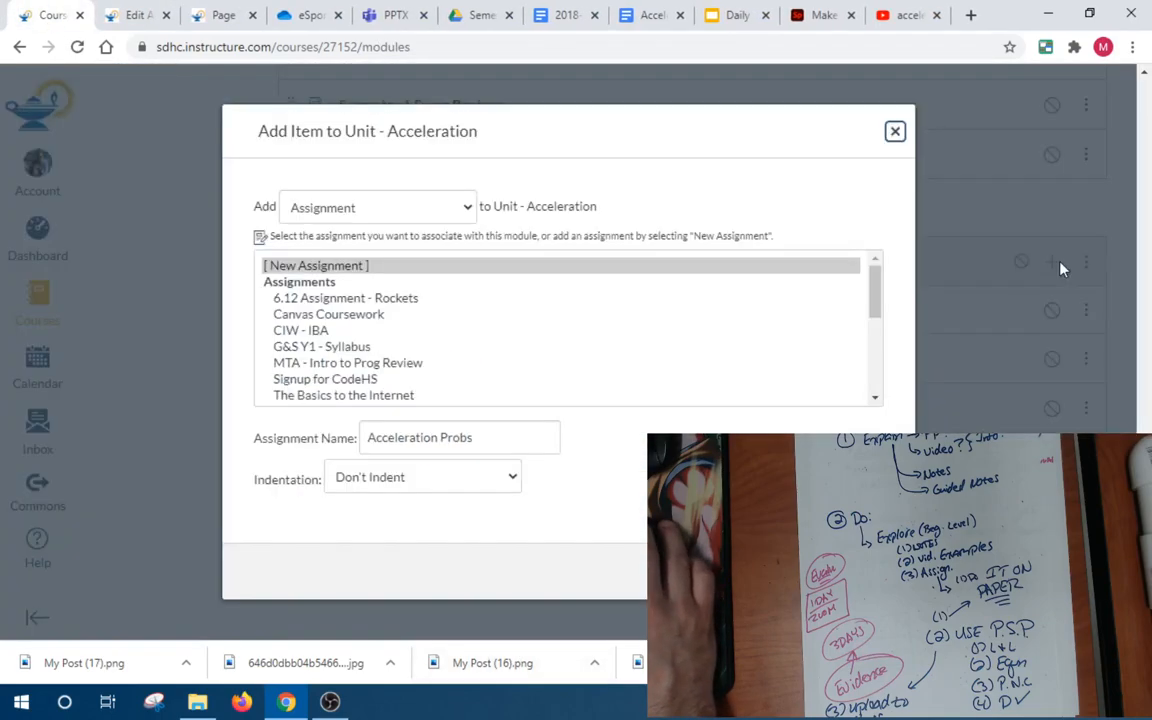
{"action": "left_click", "coordinate": [405, 208]}
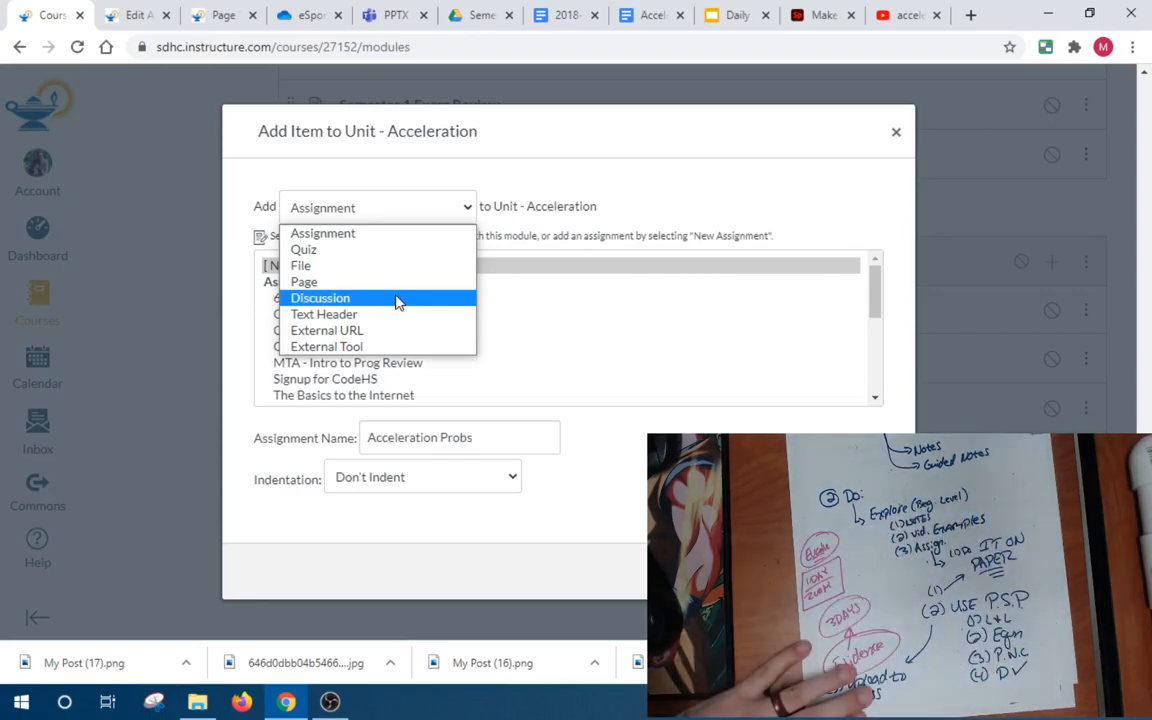
{"action": "left_click", "coordinate": [320, 249]}
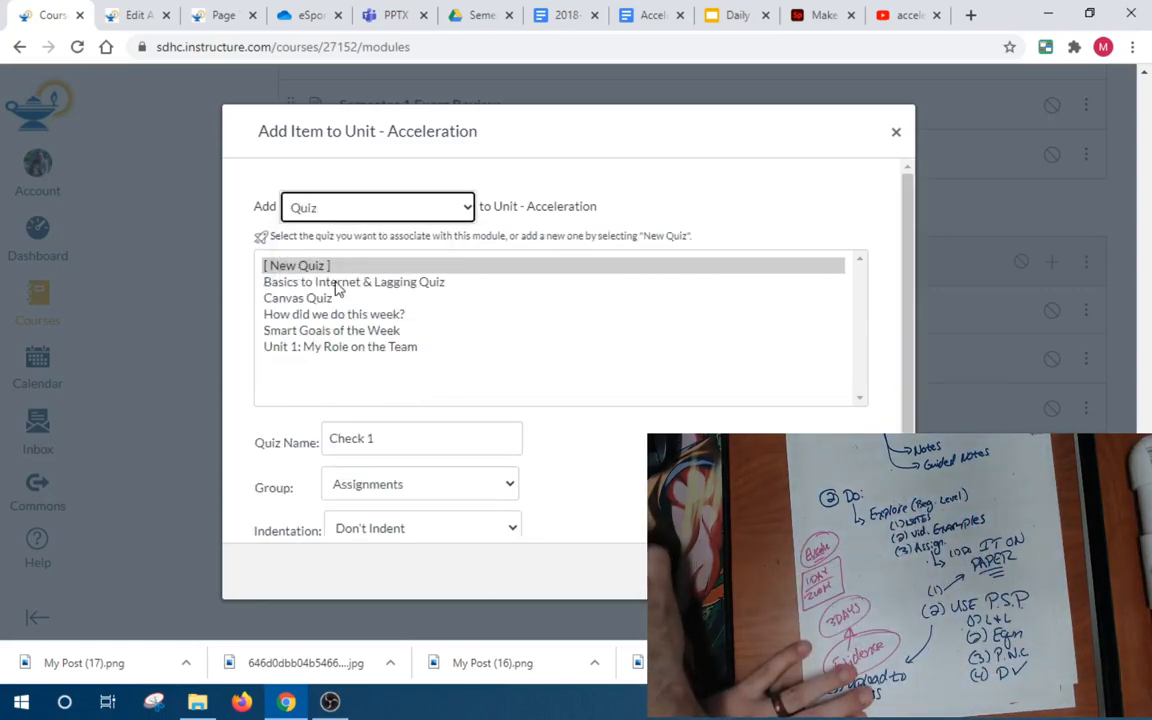
{"action": "left_click", "coordinate": [309, 450]}
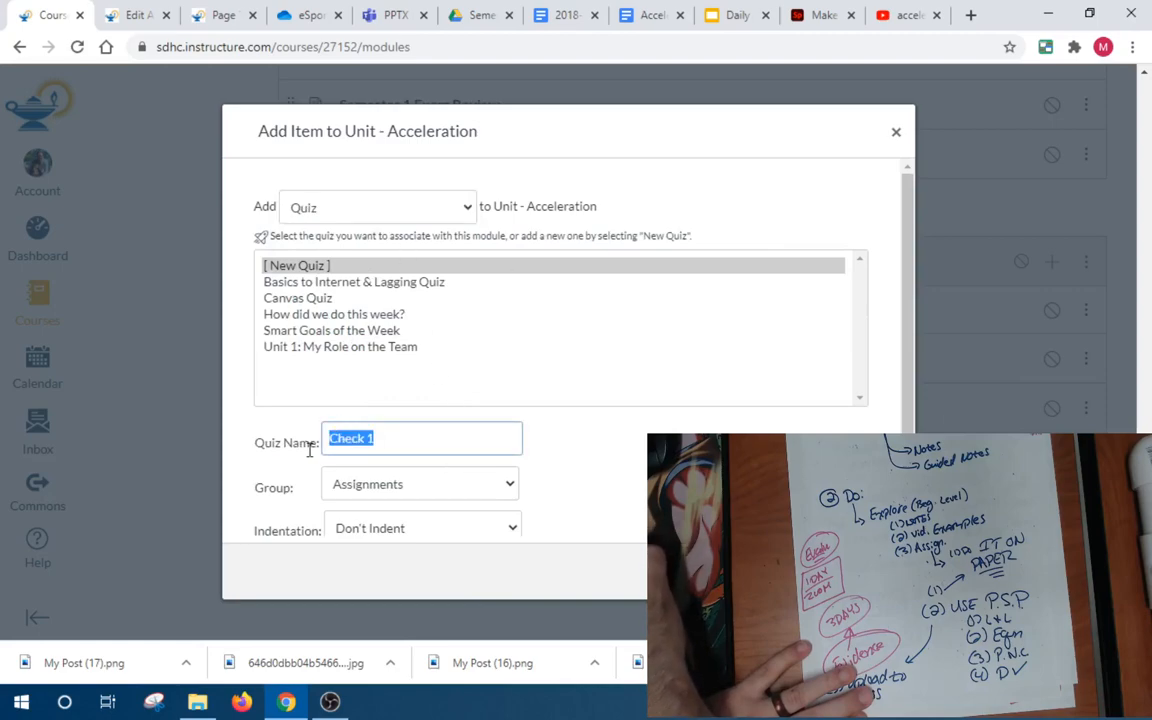
{"action": "type", "text": "Acceleration - Quiz"}
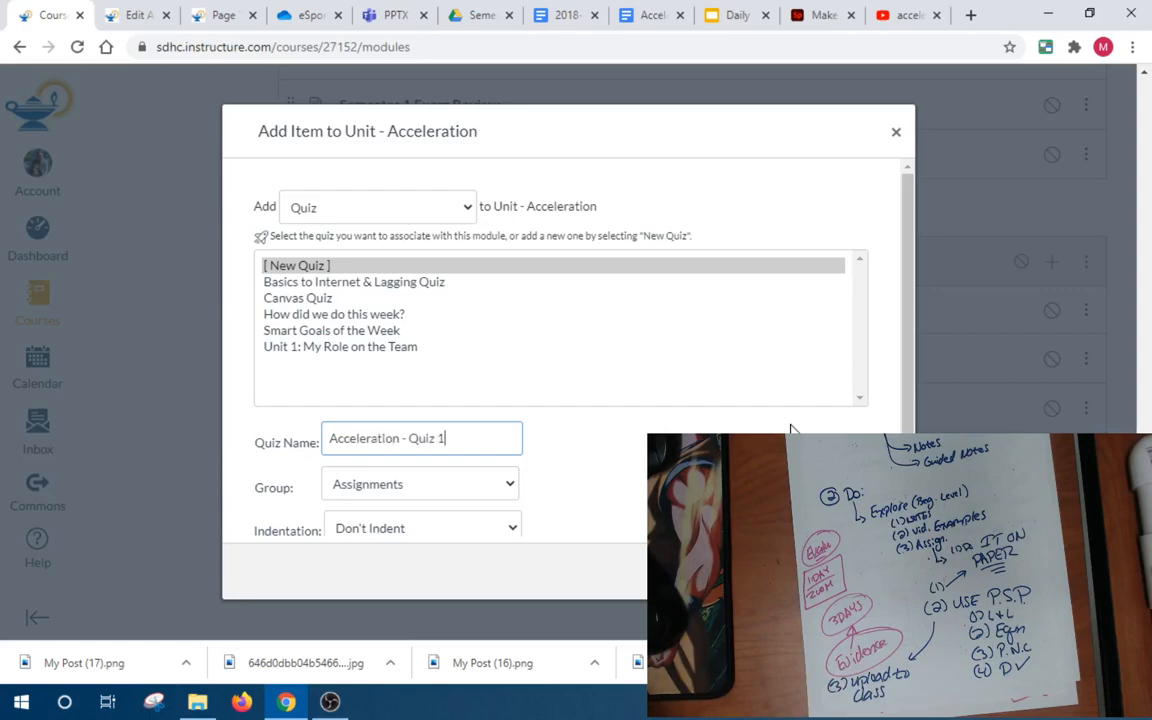
{"action": "scroll", "coordinate": [575, 468], "scroll_direction": "down", "scroll_amount": 1}
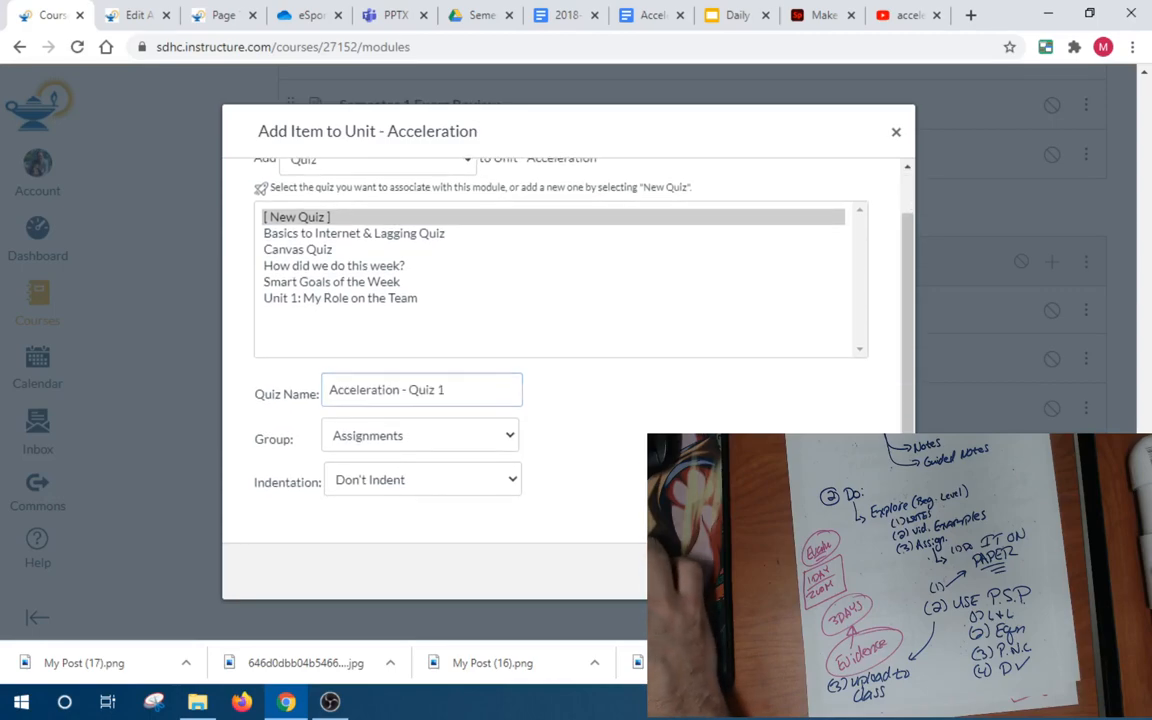
{"action": "key", "text": "Return"}
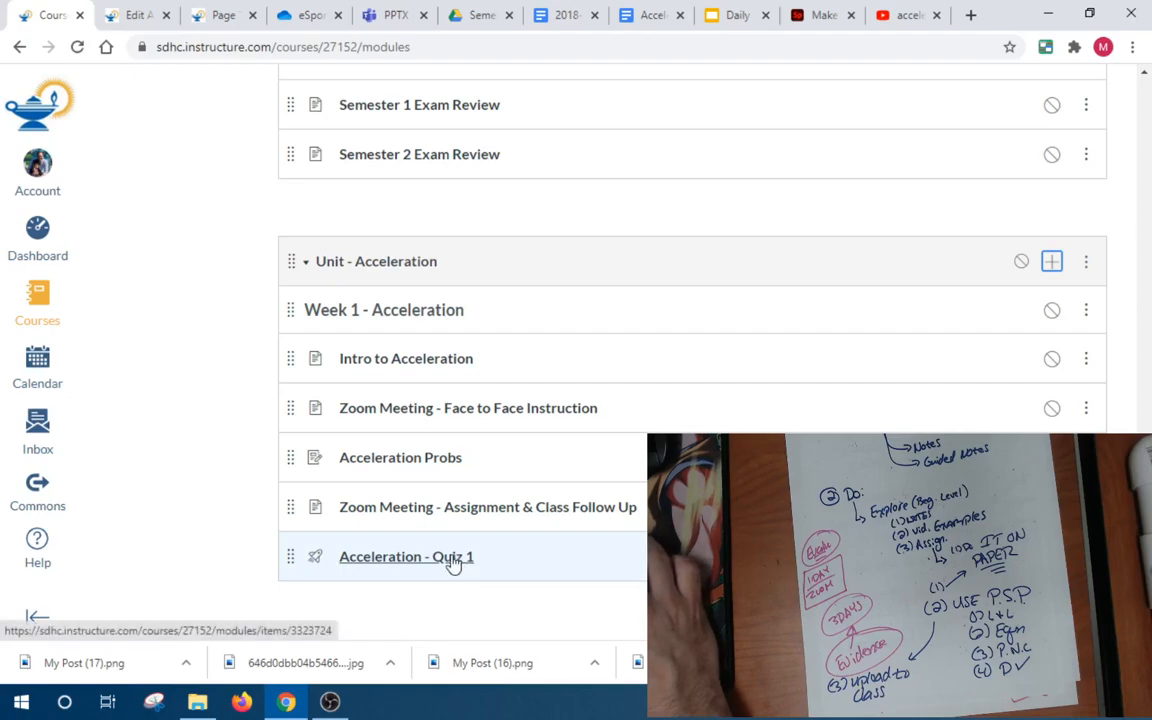
Review the details and editing page of Acceleration - Quiz 1, and return to the Unit - Acceleration module
{"action": "left_click", "coordinate": [453, 563]}
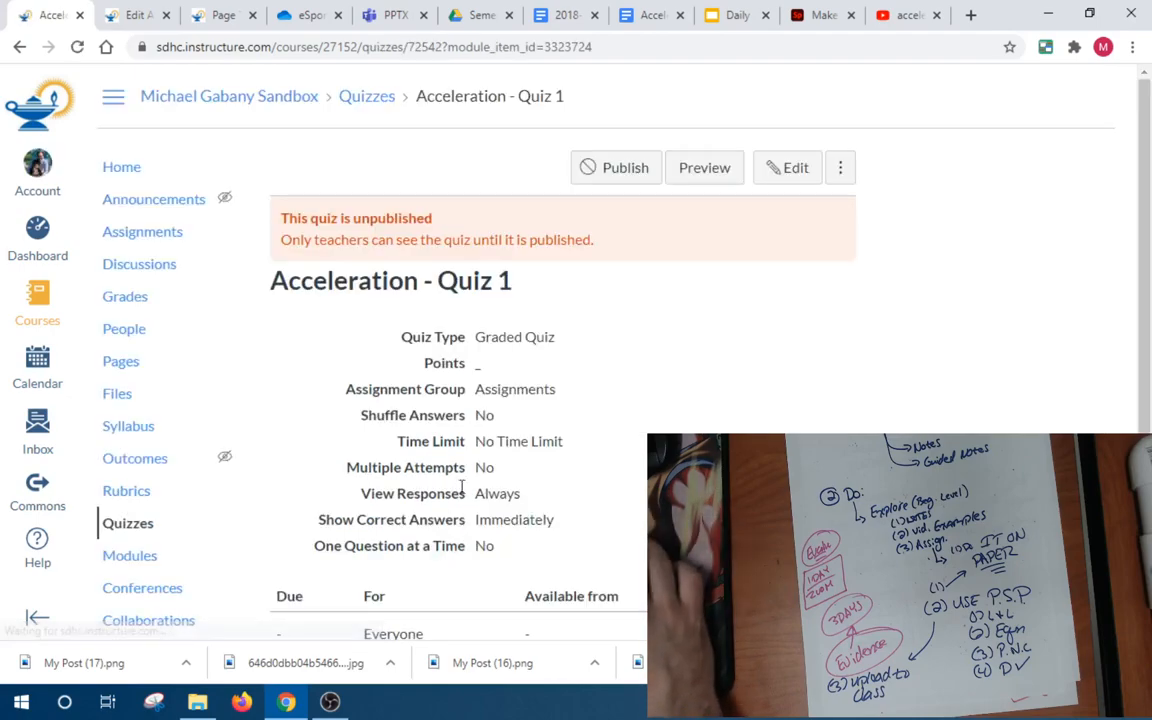
{"action": "scroll", "coordinate": [617, 350], "scroll_direction": "down", "scroll_amount": 2}
{"action": "scroll", "coordinate": [622, 425], "scroll_direction": "up", "scroll_amount": 3}
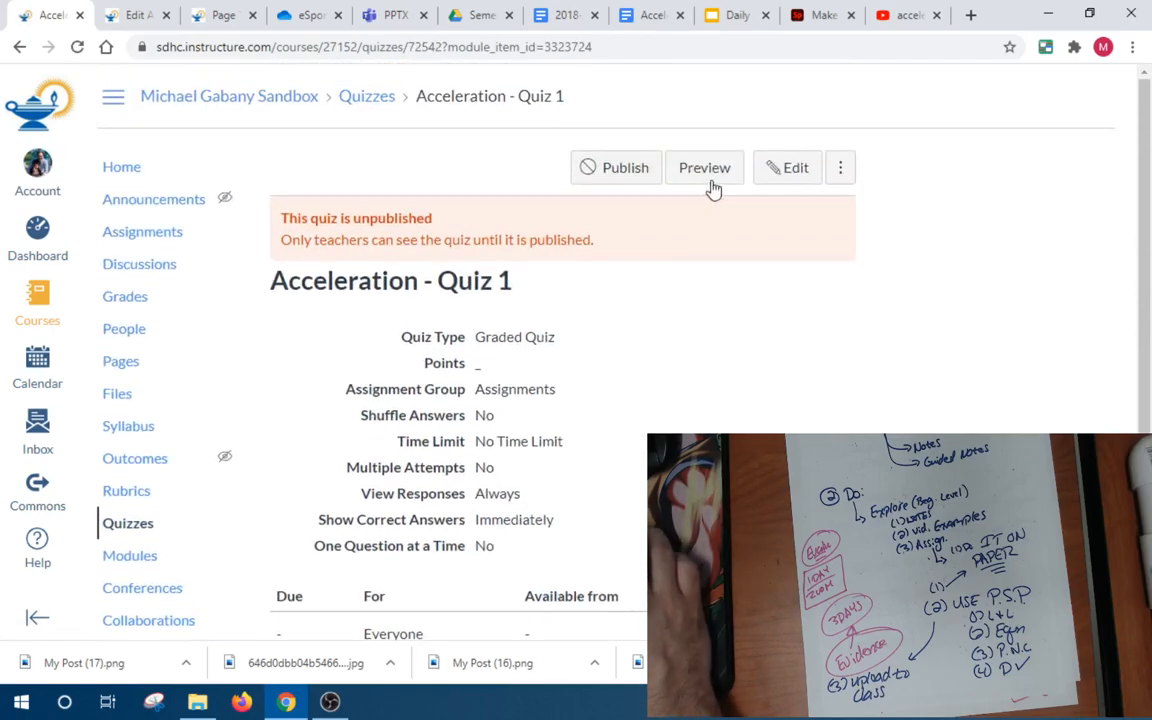
{"action": "left_click", "coordinate": [795, 169]}
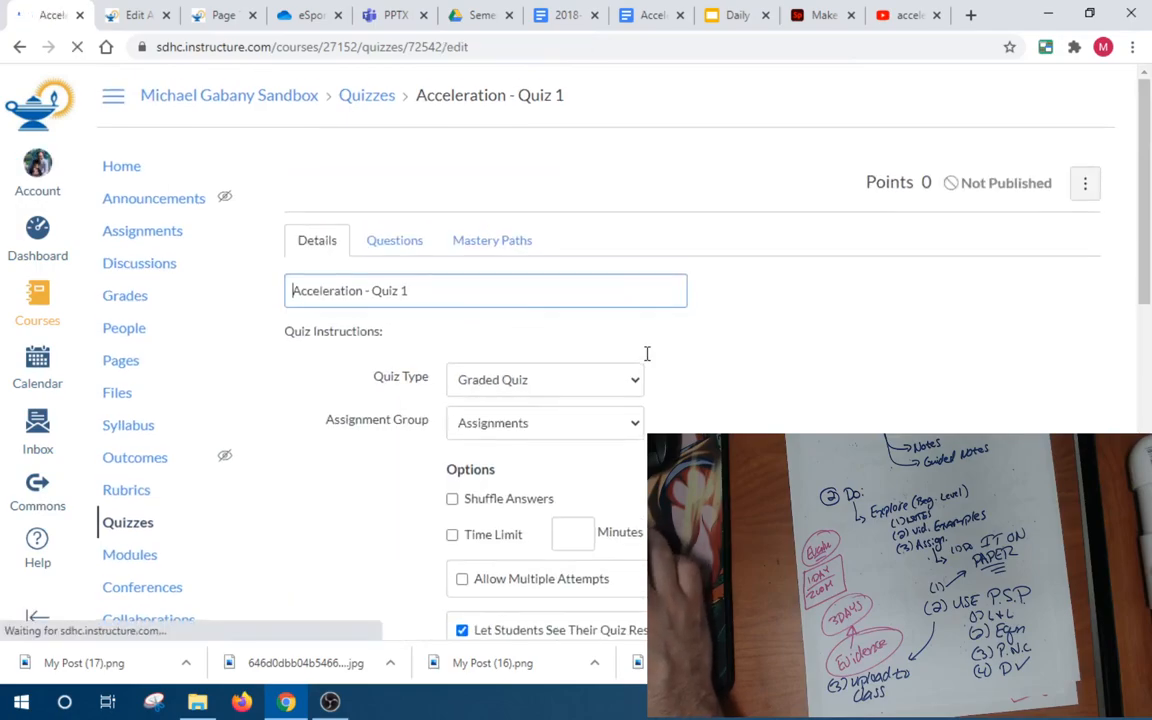
{"action": "scroll", "coordinate": [645, 355], "scroll_direction": "down", "scroll_amount": 5}
{"action": "scroll", "coordinate": [775, 340], "scroll_direction": "up", "scroll_amount": 7}
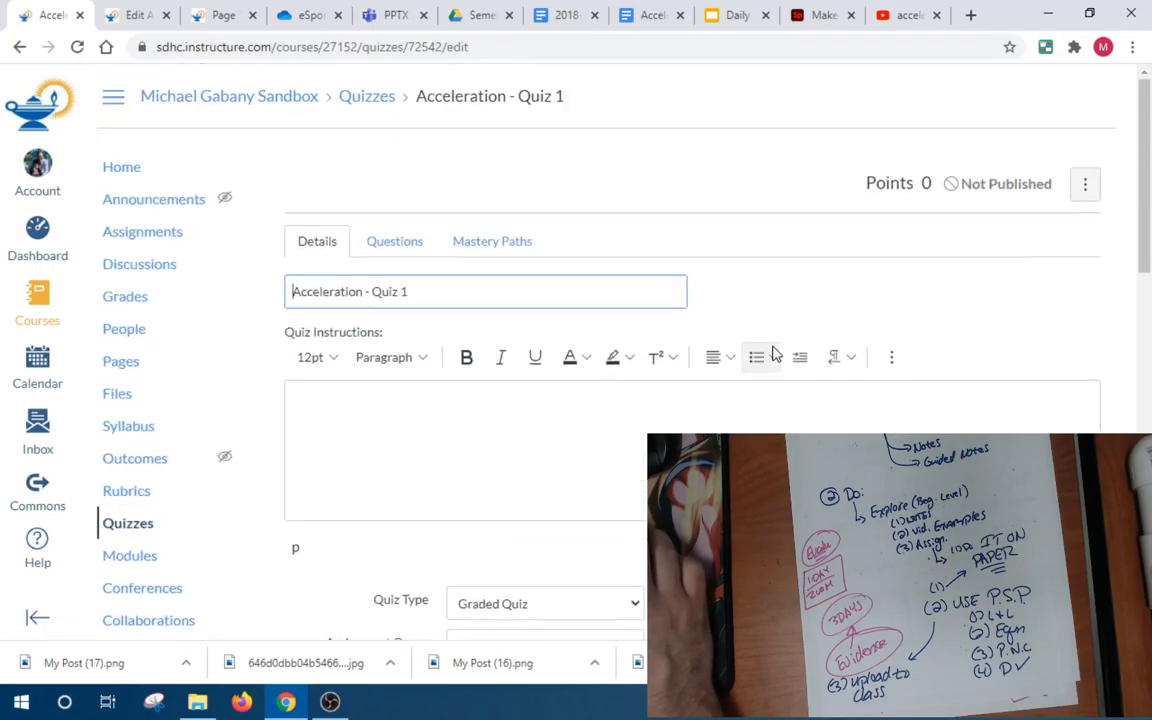
{"action": "left_click", "coordinate": [96, 558]}
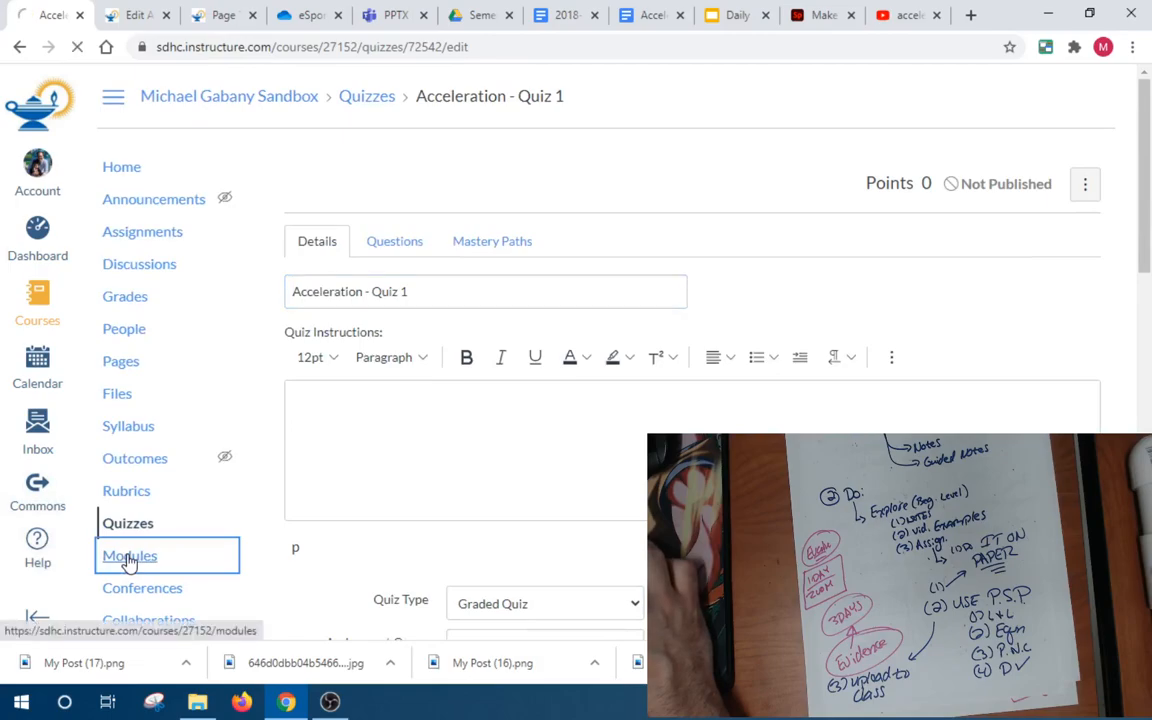
{"action": "left_click_drag", "start_coordinate": [1146, 97], "coordinate": [1147, 620]}
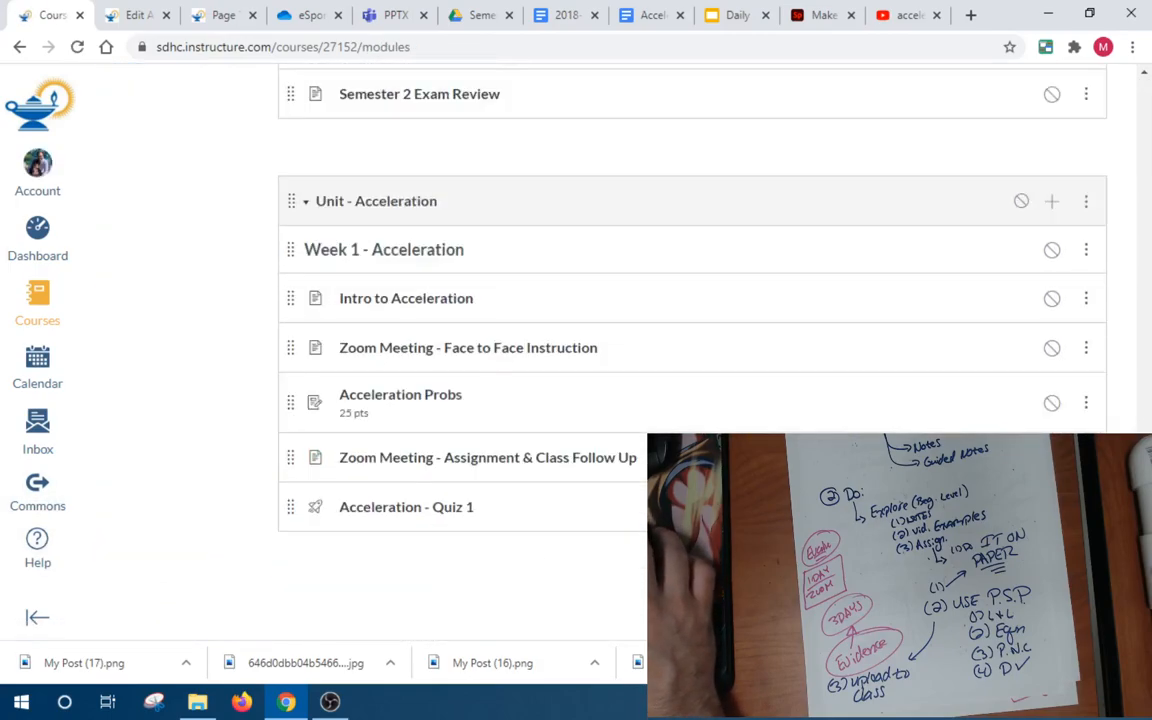
{"action": "left_click", "coordinate": [1051, 201]}
{"action": "left_click", "coordinate": [425, 212]}
{"action": "left_click", "coordinate": [373, 250]}
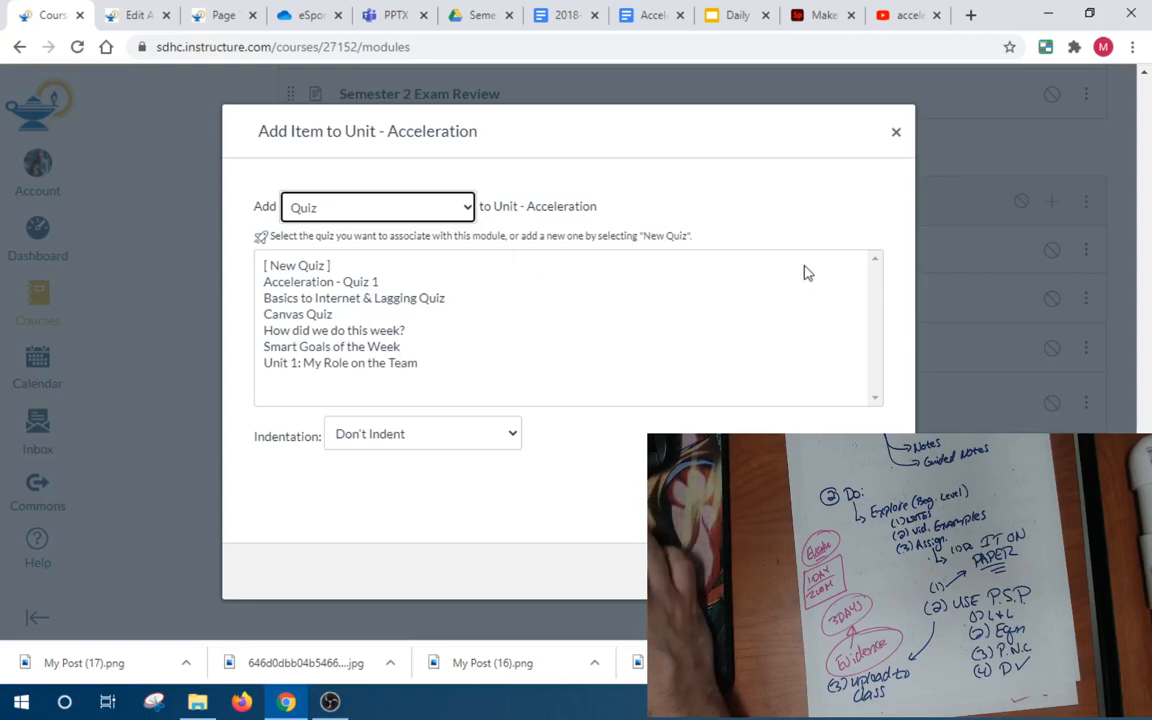
{"action": "left_click", "coordinate": [898, 136]}
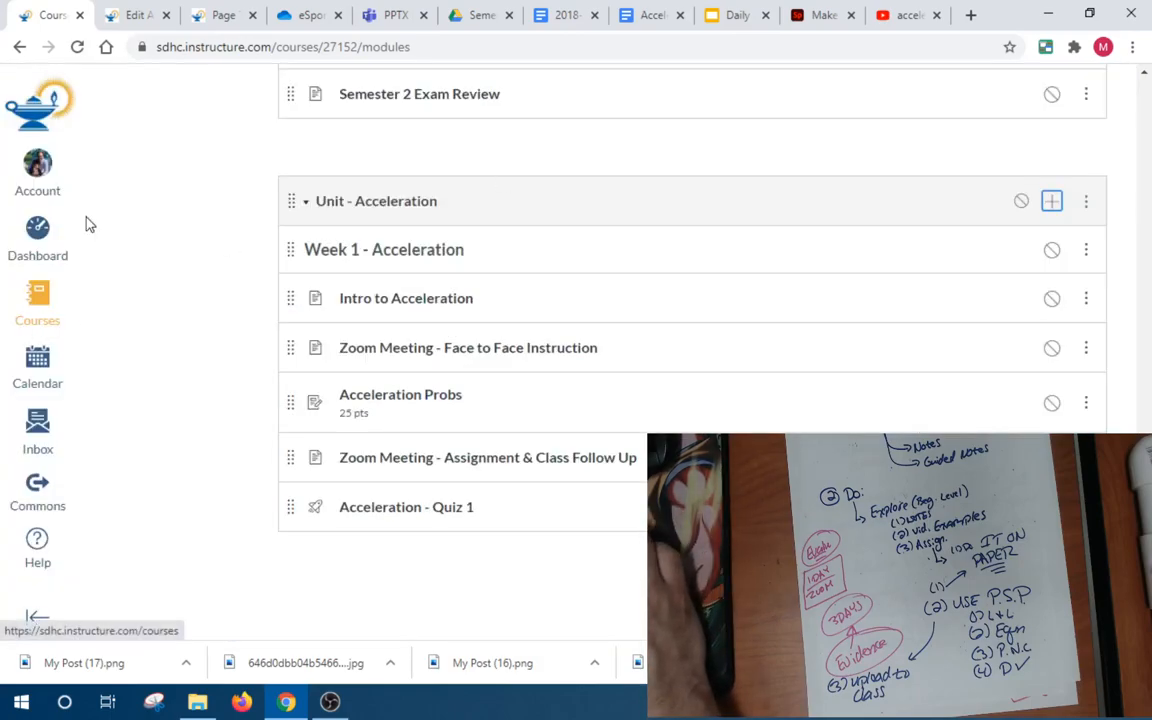
Check the quiz engine choices for a new quiz from the course's Quizzes list in a separate tab, and close that tab
{"action": "scroll", "coordinate": [165, 290], "scroll_direction": "up", "scroll_amount": 15}
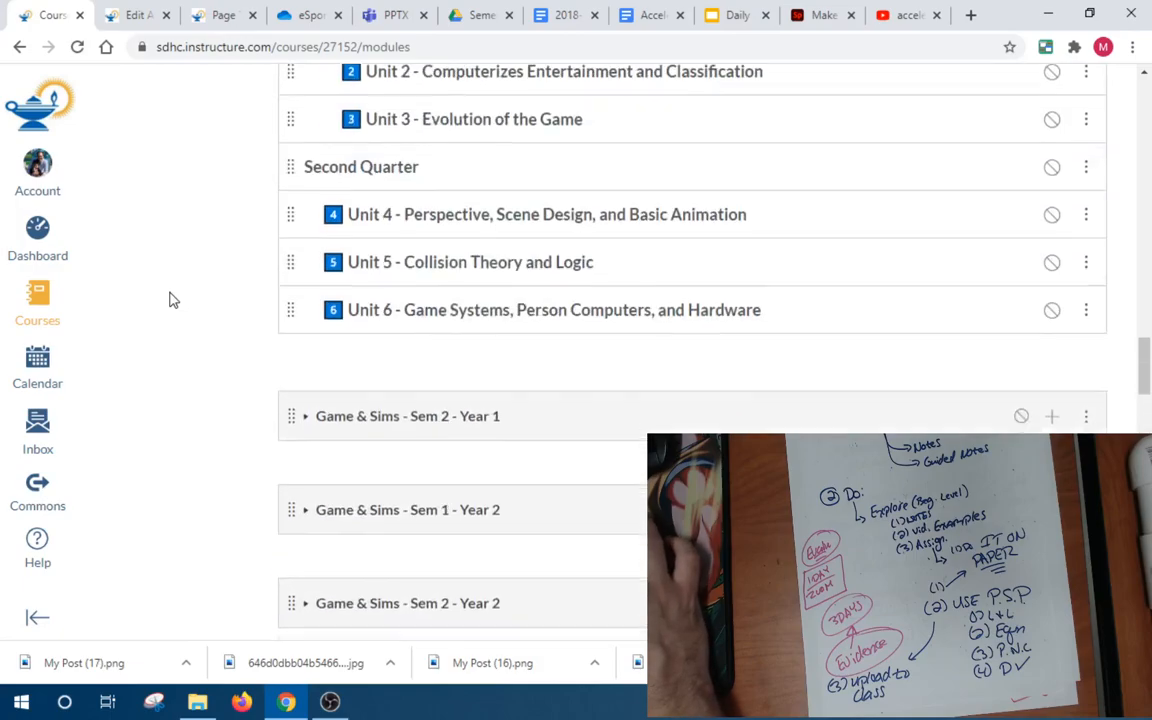
{"action": "scroll", "coordinate": [170, 298], "scroll_direction": "up", "scroll_amount": 15}
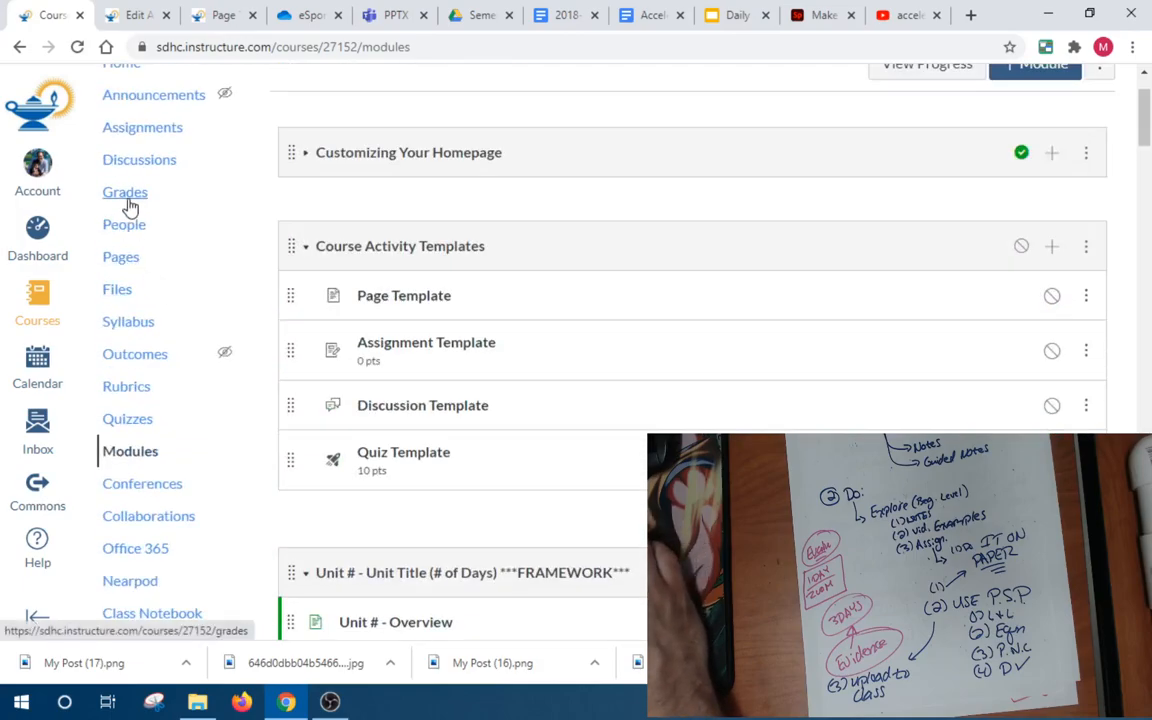
{"action": "right_click", "coordinate": [125, 421]}
{"action": "left_click", "coordinate": [190, 433]}
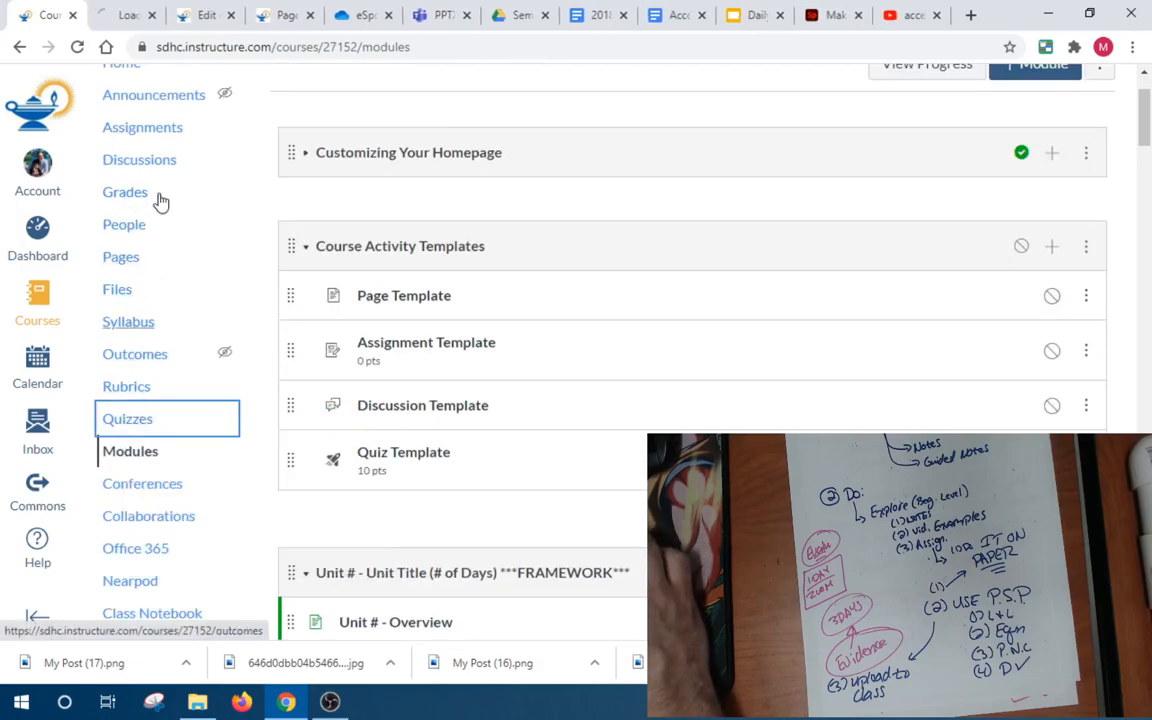
{"action": "left_click", "coordinate": [132, 16]}
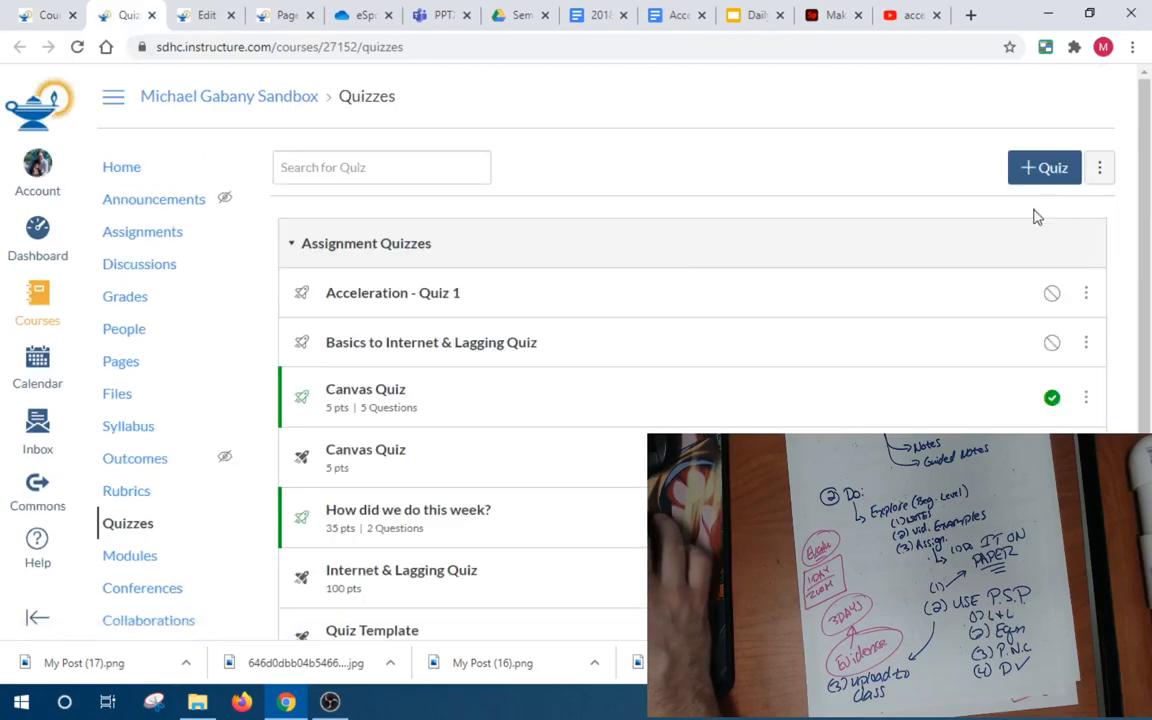
{"action": "left_click", "coordinate": [1044, 168]}
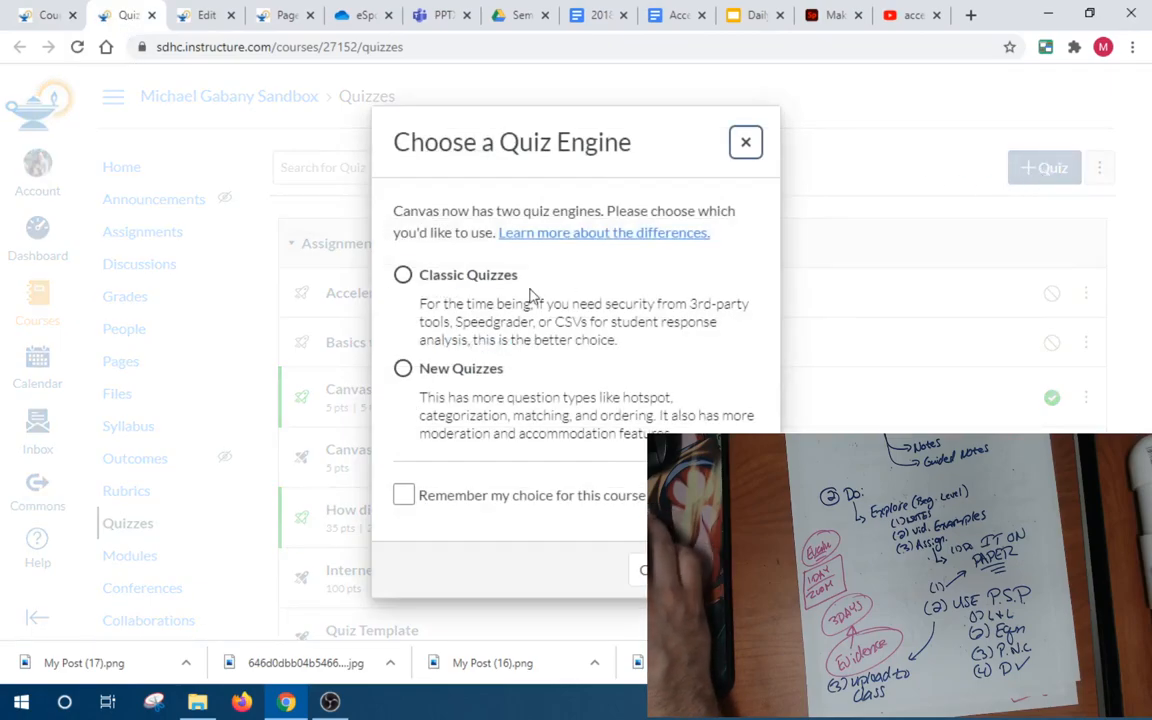
{"action": "left_click", "coordinate": [403, 370]}
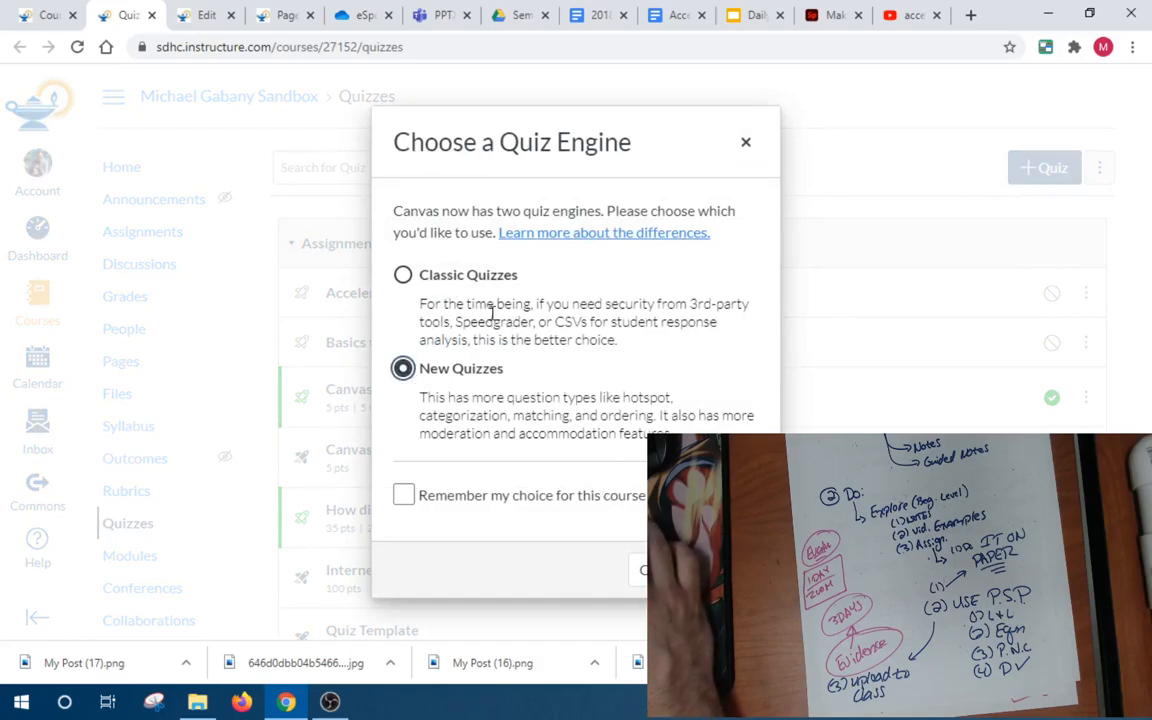
{"action": "left_click", "coordinate": [746, 143]}
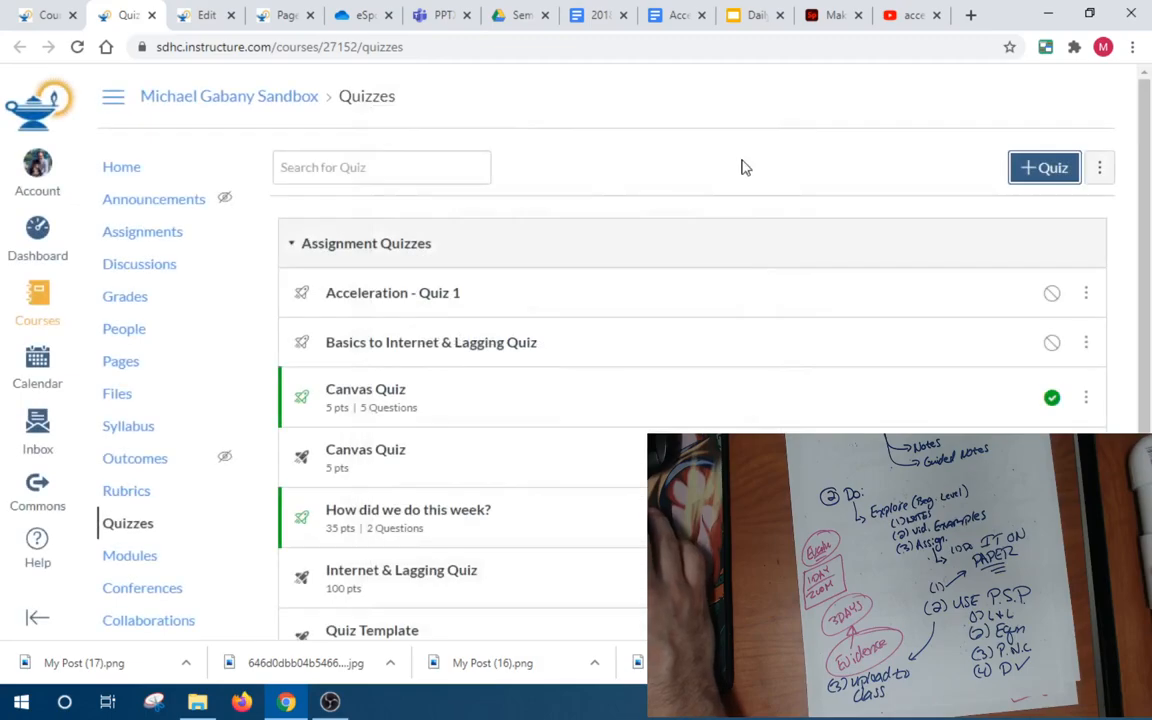
{"action": "left_click", "coordinate": [151, 15]}
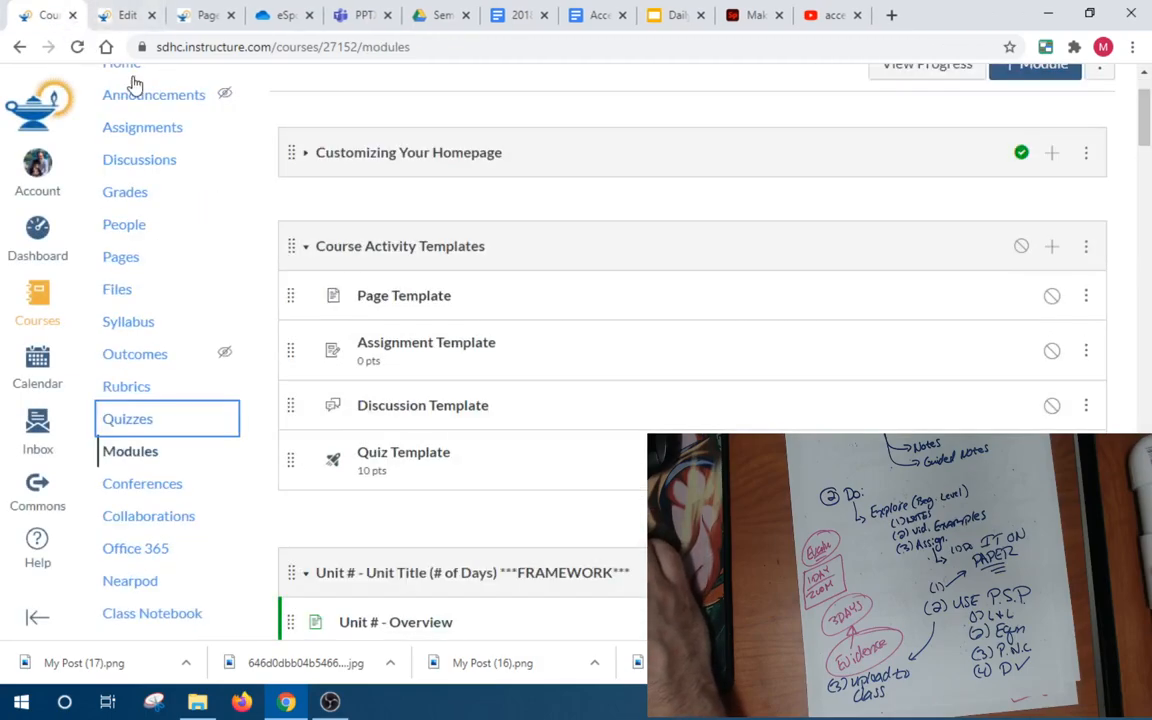
Examine the actions available for the whole Unit - Acceleration module
{"action": "scroll", "coordinate": [591, 370], "scroll_direction": "down", "scroll_amount": 1}
{"action": "scroll", "coordinate": [591, 370], "scroll_direction": "down", "scroll_amount": 20}
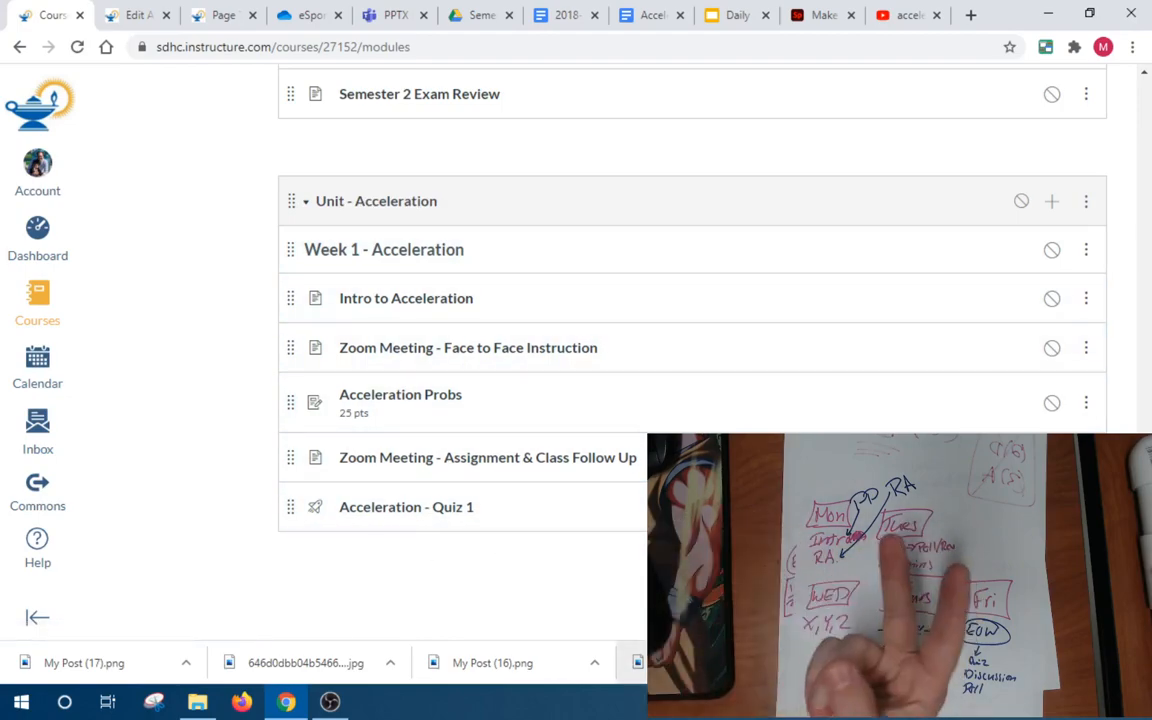
{"action": "left_click", "coordinate": [1086, 205]}
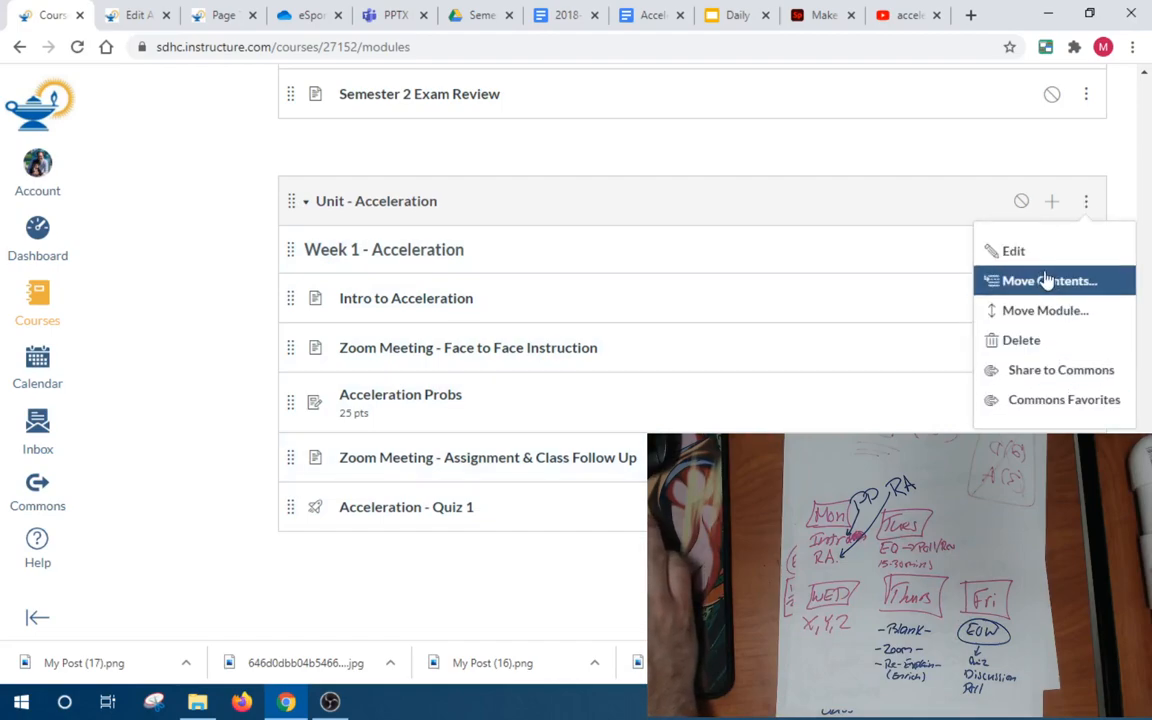
{"action": "left_click", "coordinate": [1070, 458]}
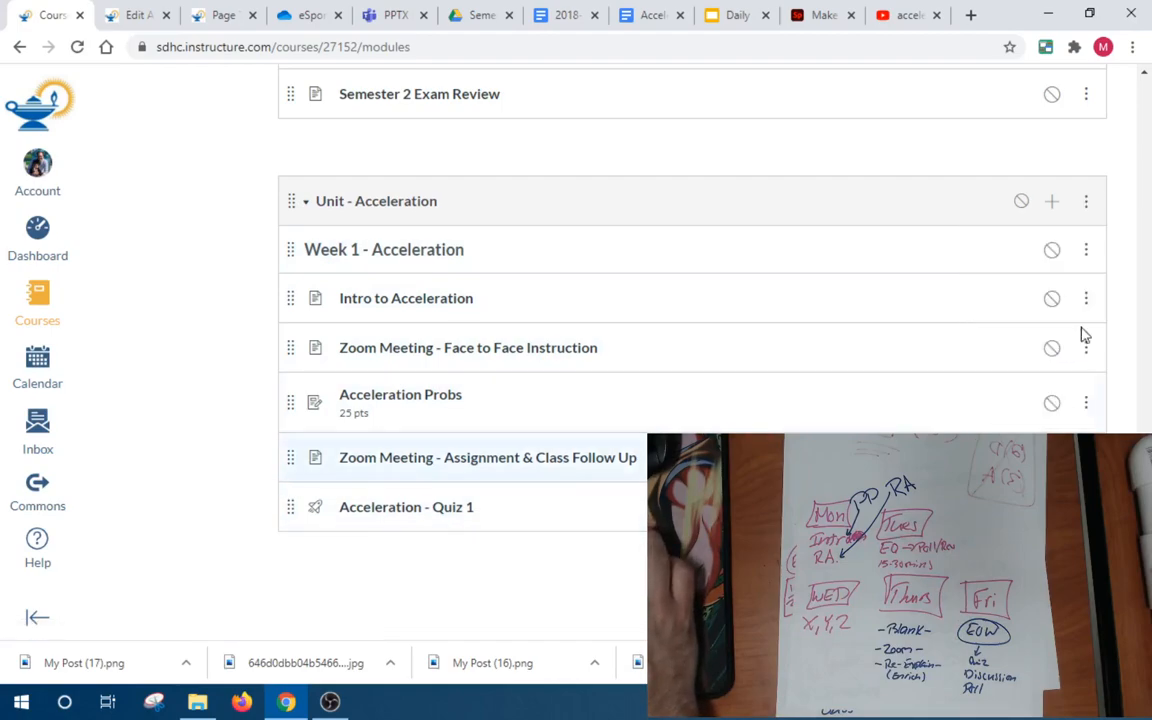
{"action": "left_click", "coordinate": [1084, 207]}
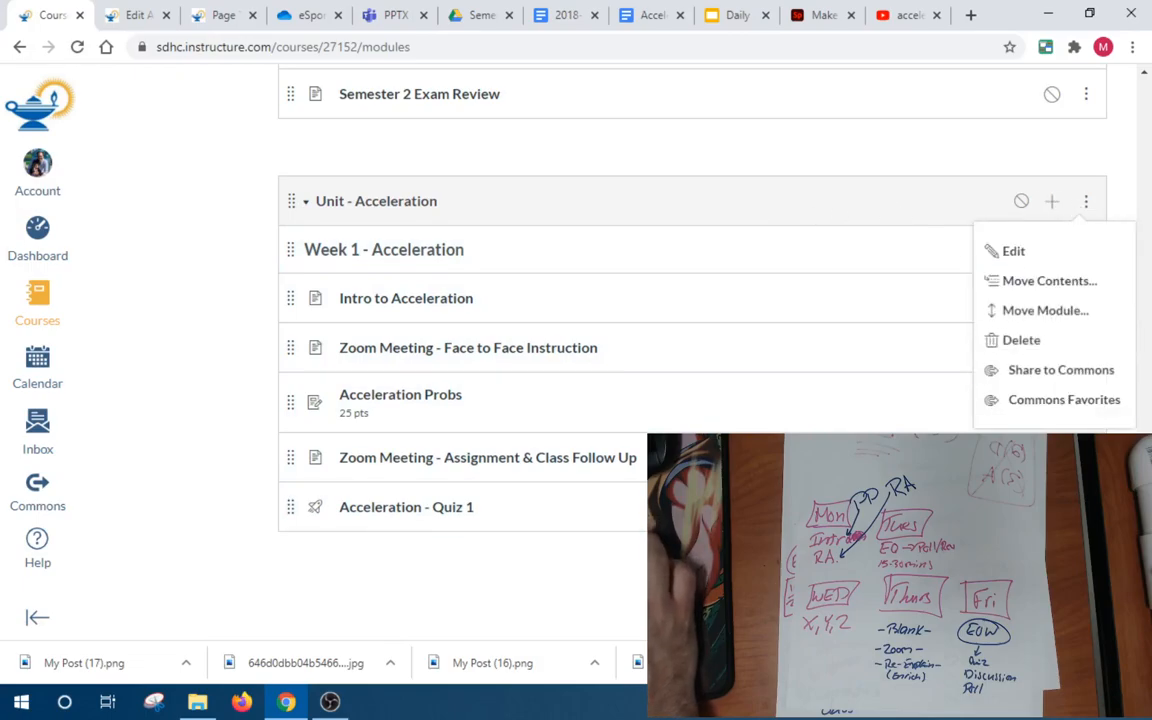
{"action": "left_click", "coordinate": [920, 663]}
{"action": "left_click", "coordinate": [1131, 14]}
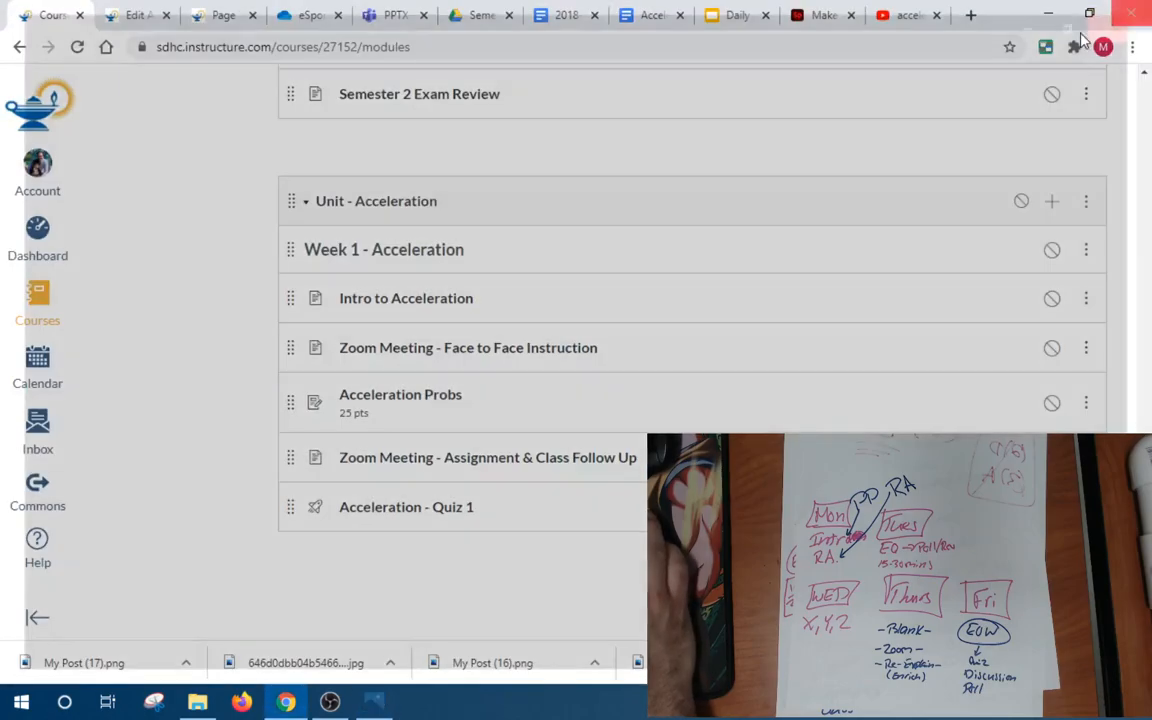
Compare the actions available for the Week 1 - Acceleration header and the Intro to Acceleration page
{"action": "right_click", "coordinate": [1087, 255]}
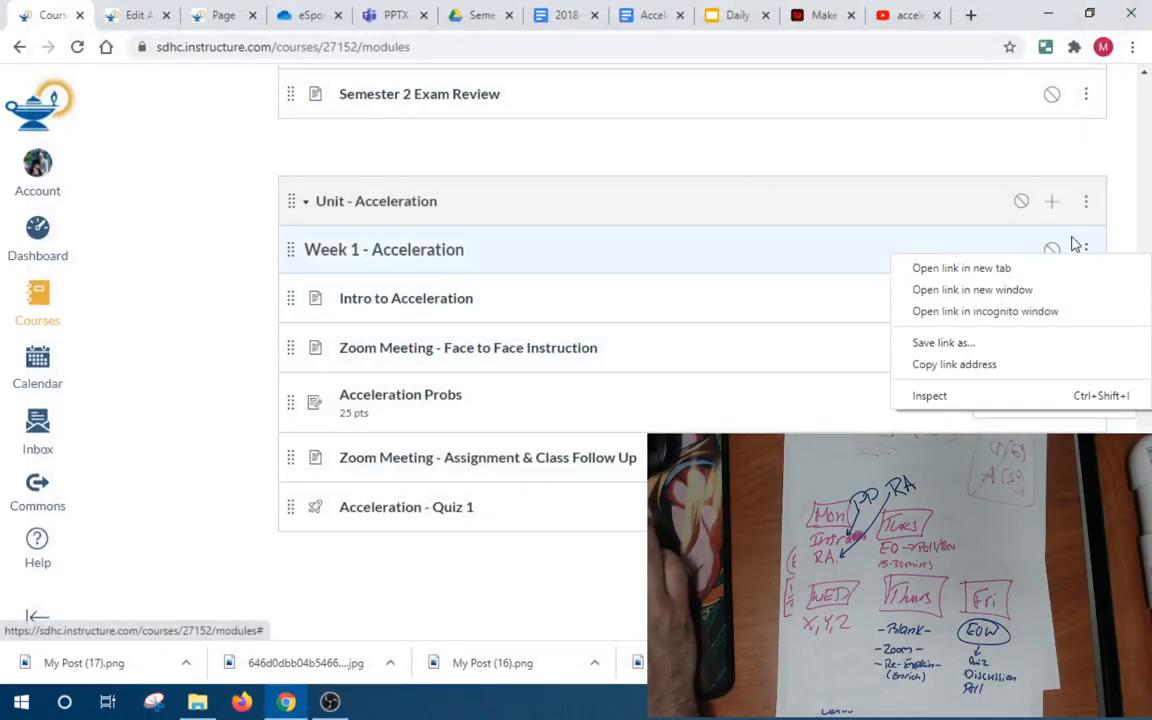
{"action": "scroll", "coordinate": [1086, 244], "scroll_direction": "up", "scroll_amount": 5}
{"action": "scroll", "coordinate": [1087, 550], "scroll_direction": "down", "scroll_amount": 5}
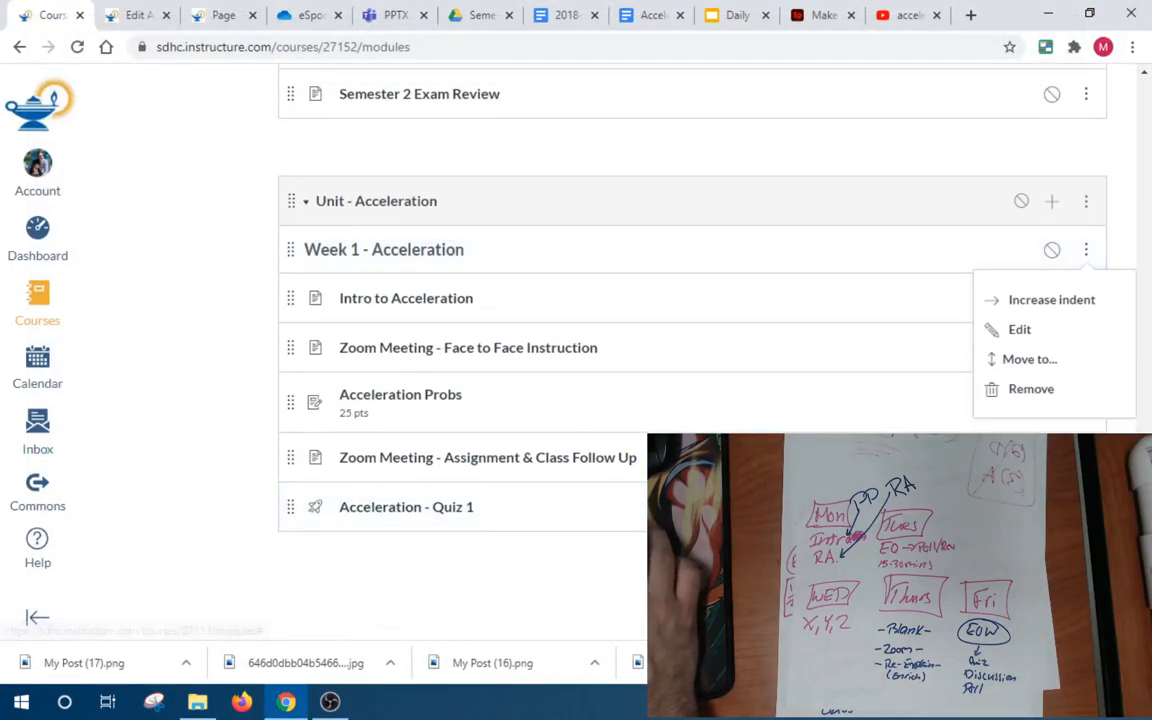
{"action": "left_click", "coordinate": [1088, 560]}
{"action": "left_click", "coordinate": [1088, 258]}
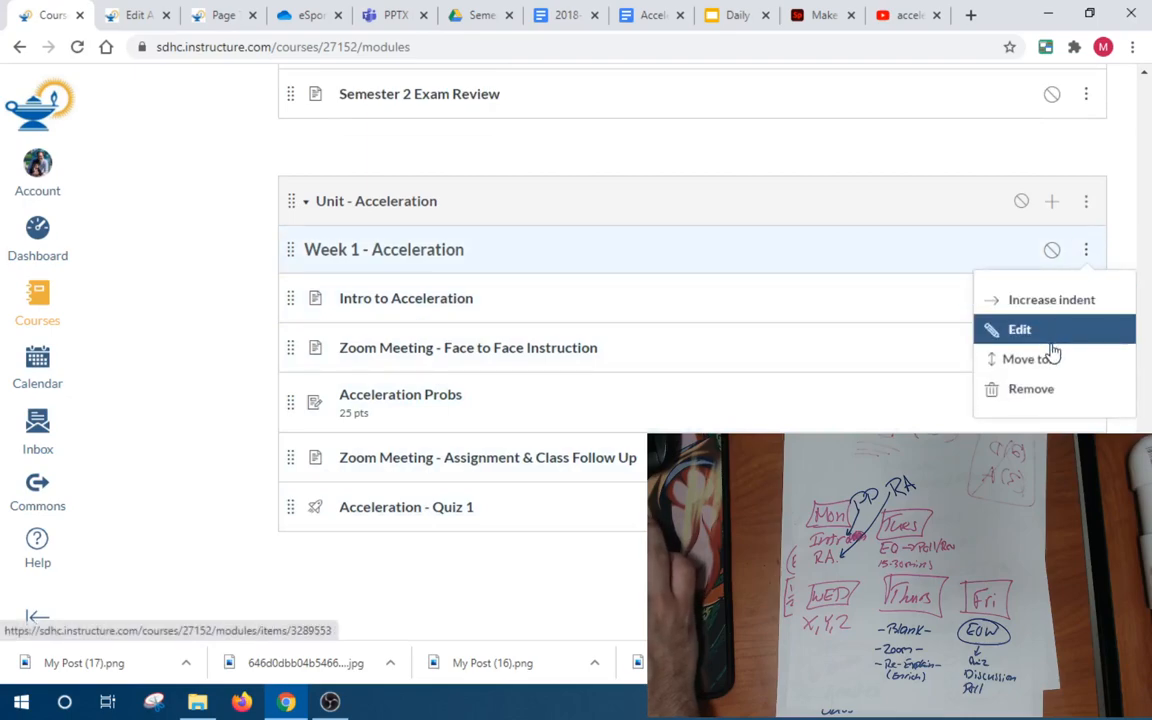
{"action": "left_click", "coordinate": [1052, 393]}
{"action": "left_click", "coordinate": [1087, 302]}
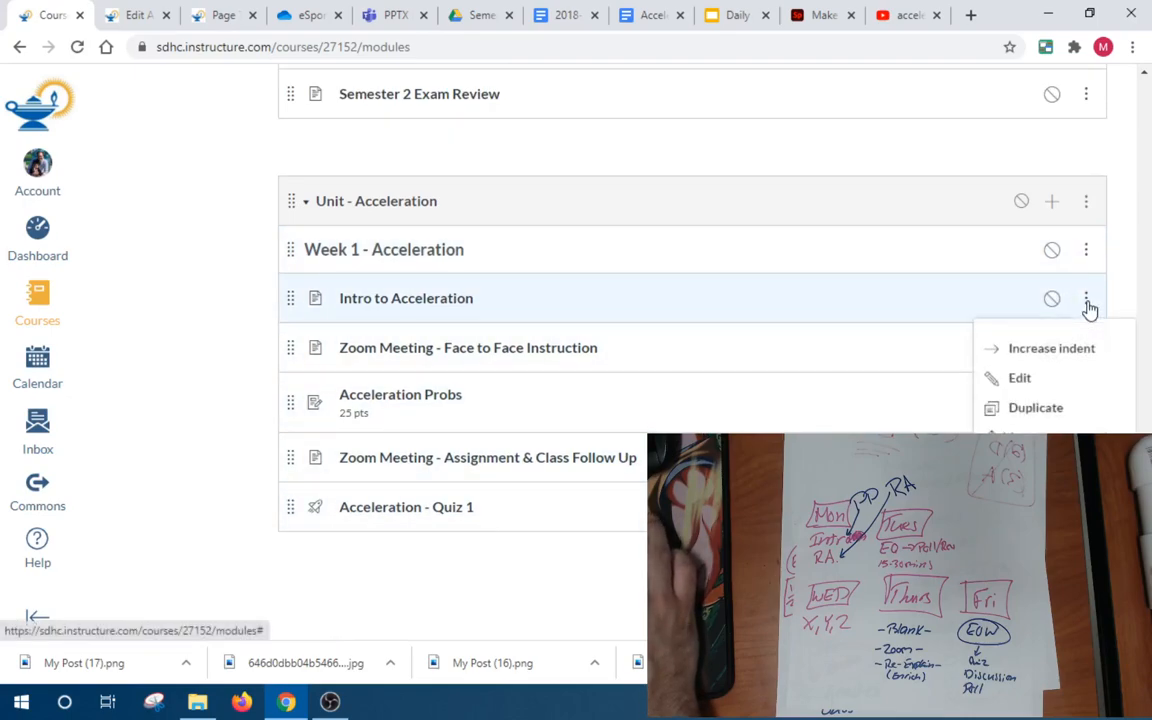
{"action": "left_click", "coordinate": [802, 337]}
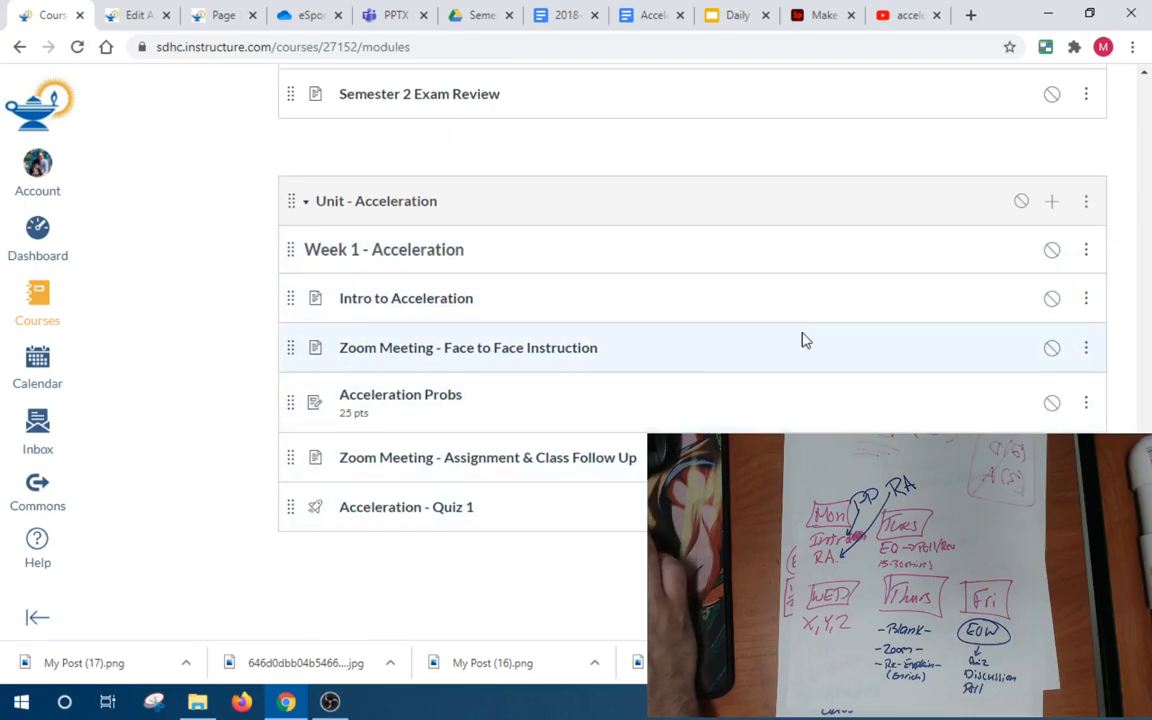
Add a text header named "Week 2 - Acceleration" to the Unit - Acceleration module
{"action": "left_click", "coordinate": [1052, 201]}
{"action": "left_click", "coordinate": [395, 208]}
{"action": "left_click", "coordinate": [388, 314]}
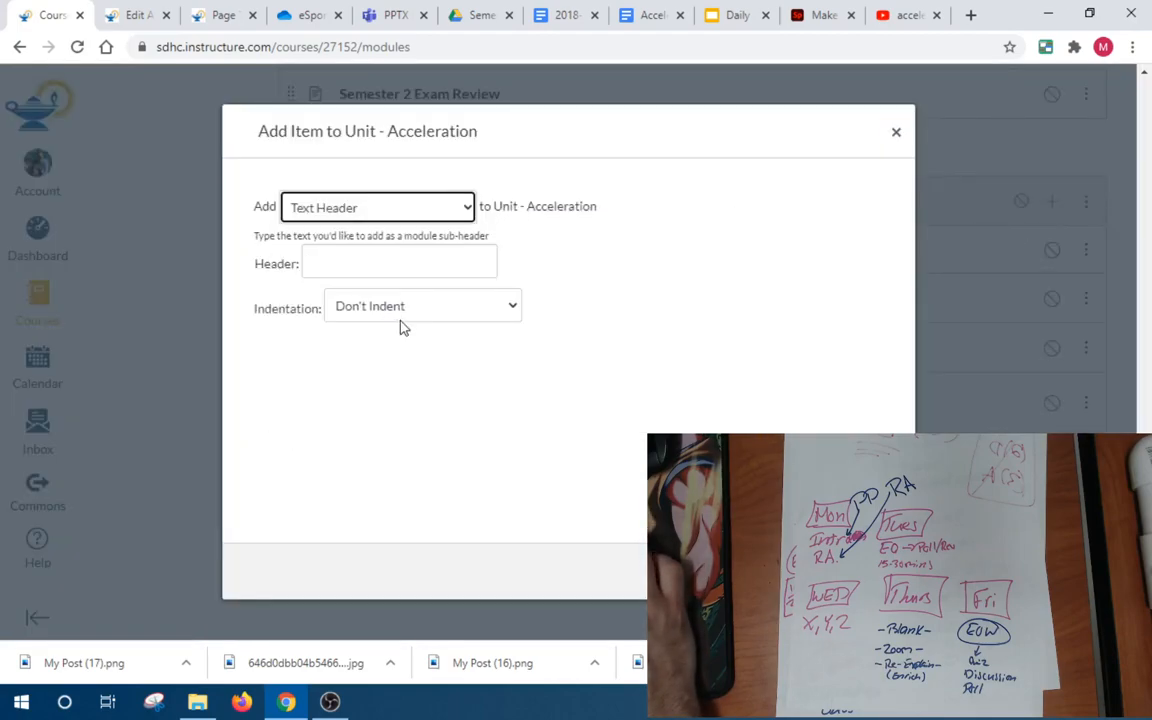
{"action": "left_click", "coordinate": [433, 267]}
{"action": "type", "text": "Week"}
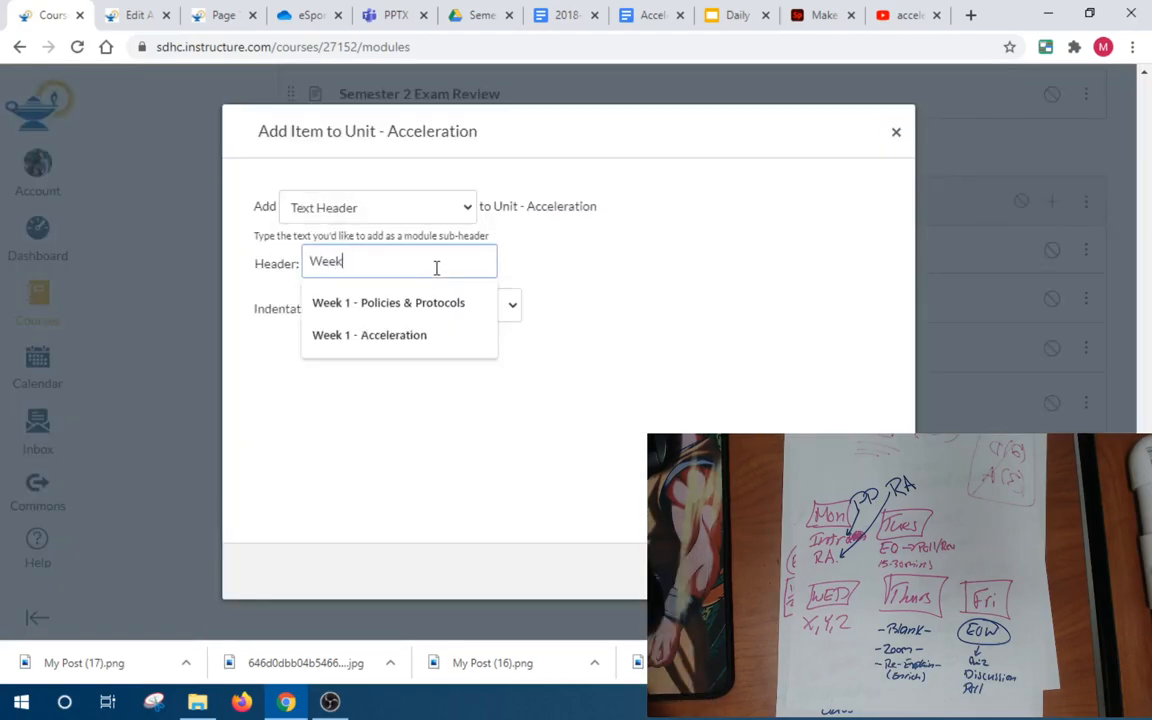
{"action": "type", "text": " 2 - Acceleration"}
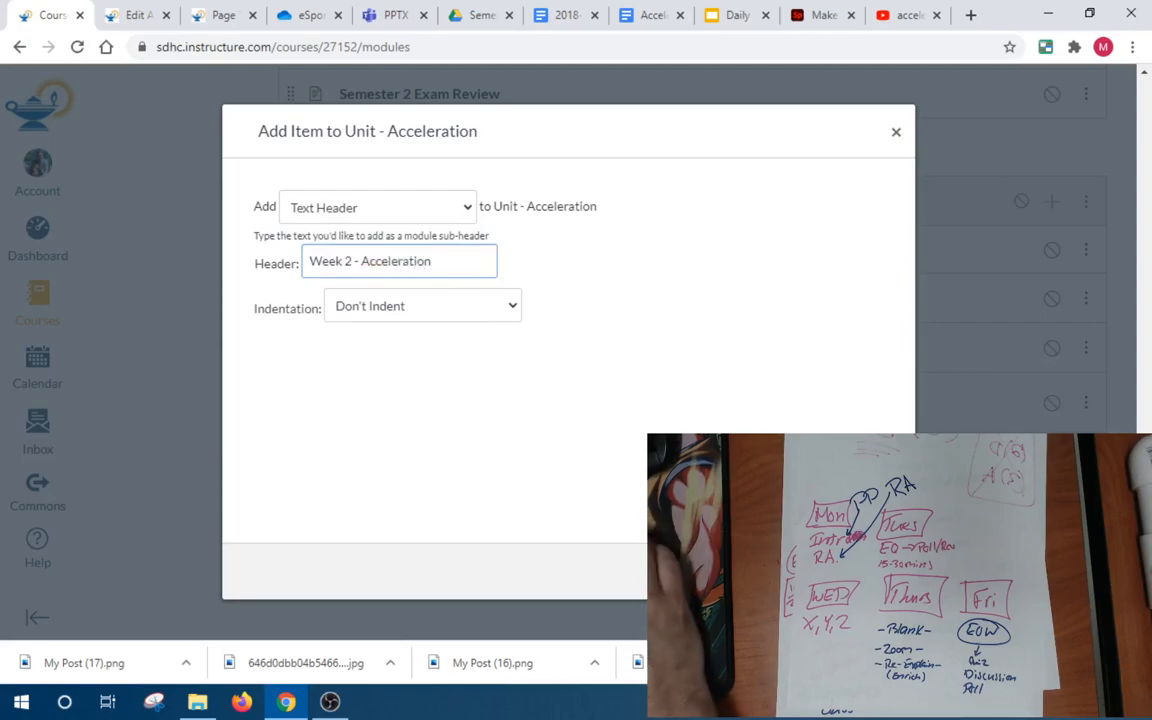
{"action": "key", "text": "Return"}
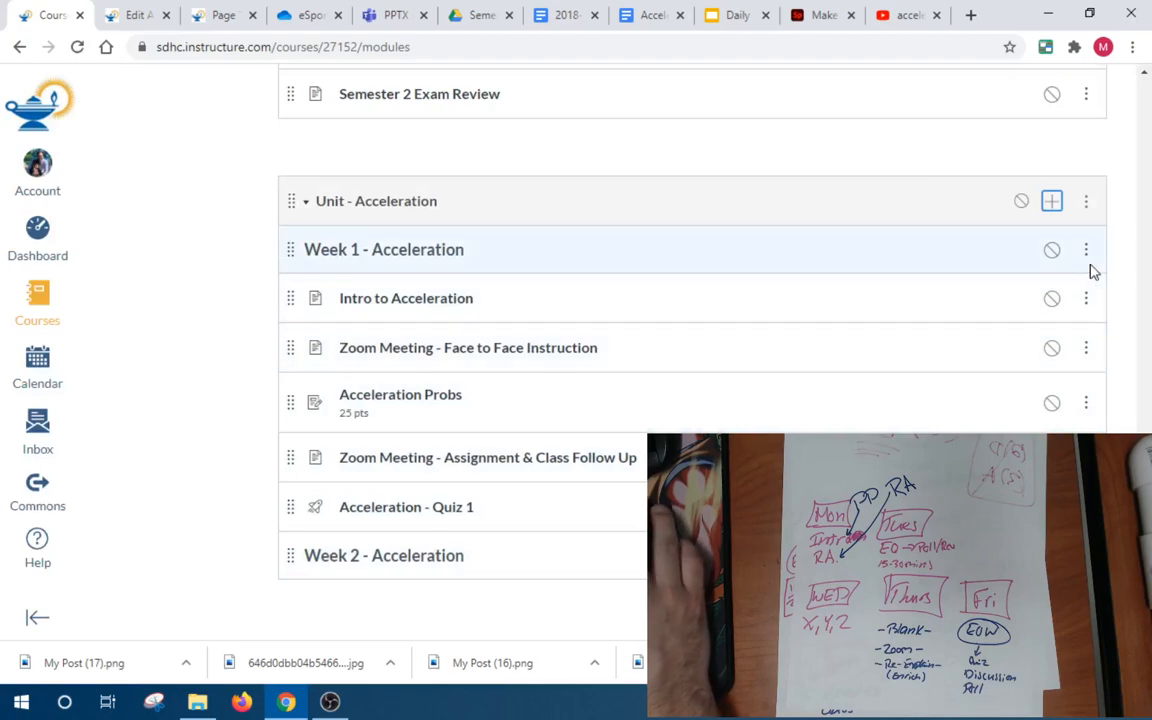
Duplicate the Intro to Acceleration page and move the copy beneath the Week 2 - Acceleration header
{"action": "right_click", "coordinate": [1085, 307]}
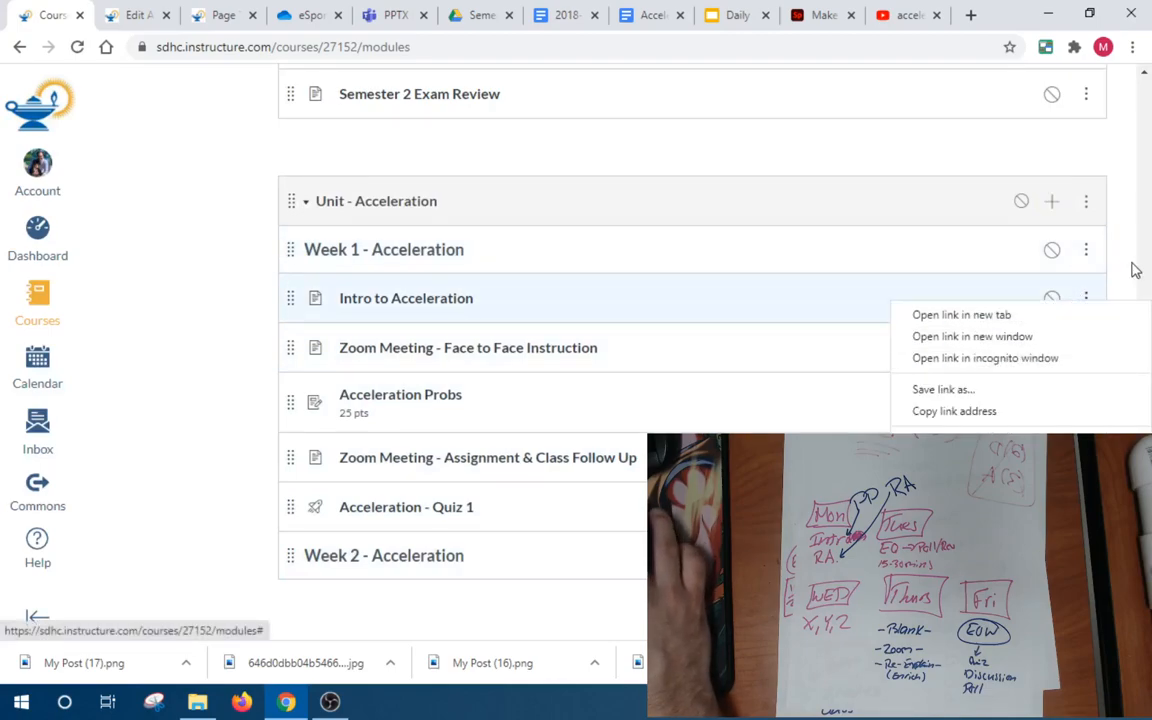
{"action": "left_click", "coordinate": [1131, 265]}
{"action": "left_click", "coordinate": [1086, 300]}
{"action": "left_click", "coordinate": [1060, 405]}
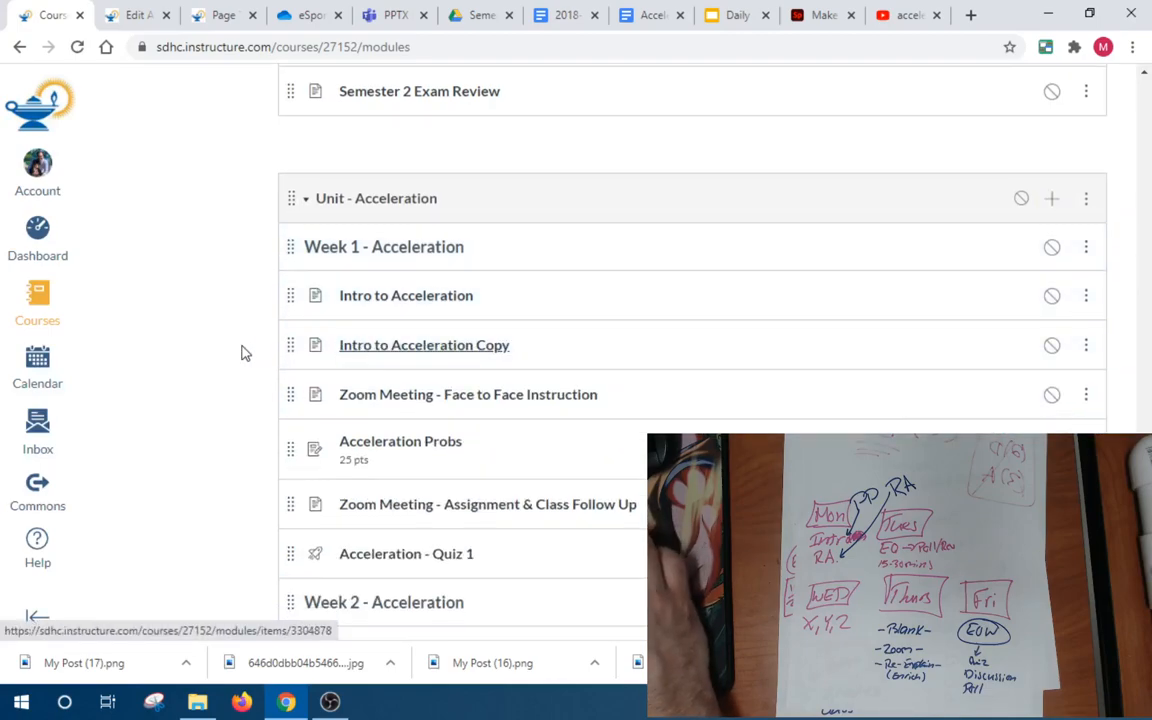
{"action": "left_click_drag", "start_coordinate": [284, 343], "coordinate": [310, 600]}
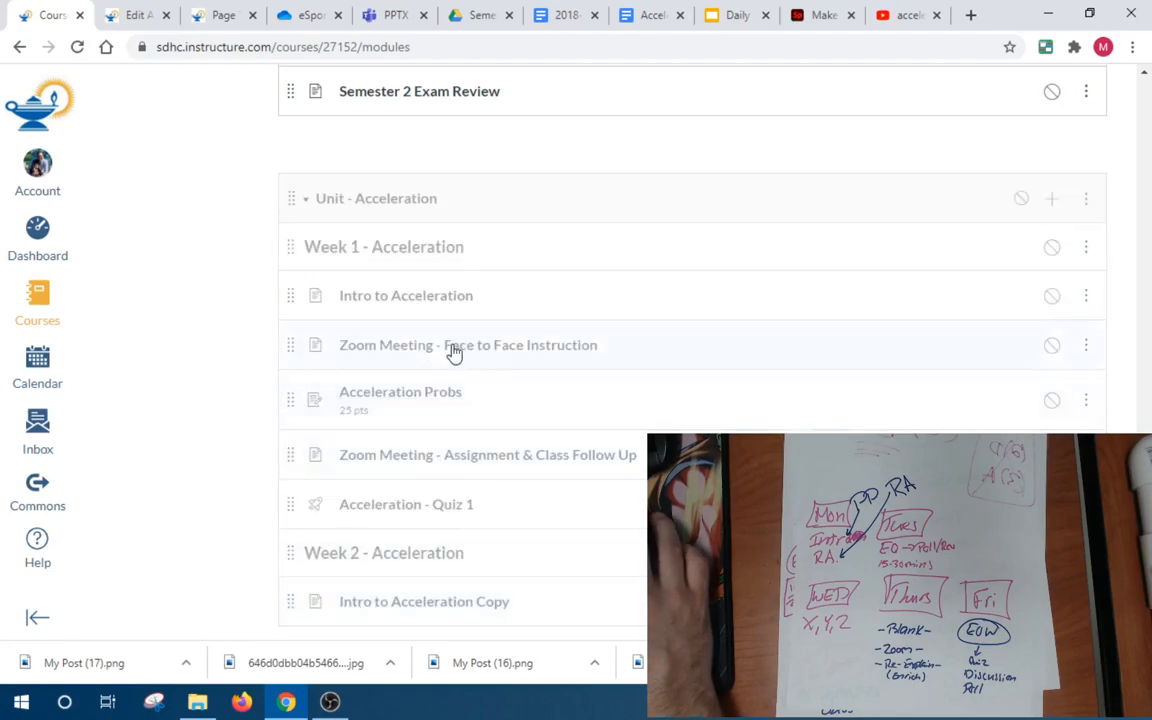
Duplicate the Zoom Meeting - Face to Face Instruction page and move the copy below Intro to Acceleration Copy in Week 2
{"action": "left_click", "coordinate": [1086, 345]}
{"action": "left_click", "coordinate": [1060, 450]}
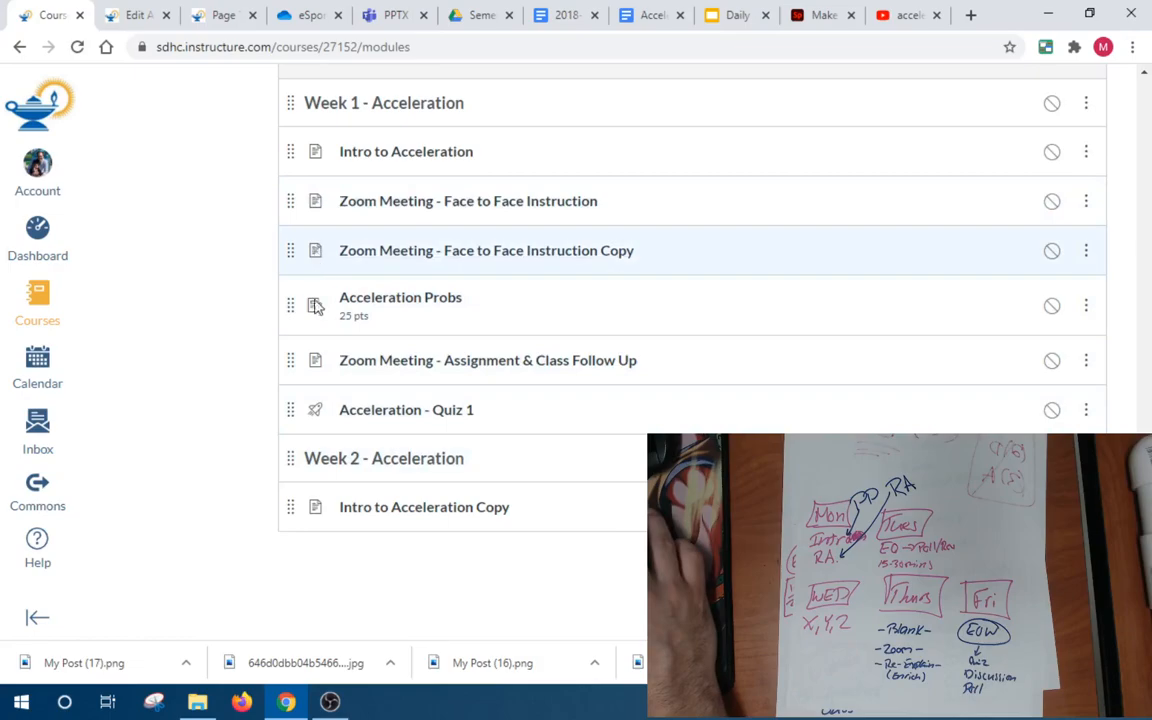
{"action": "left_click_drag", "start_coordinate": [318, 237], "coordinate": [337, 553]}
{"action": "left_click", "coordinate": [255, 314]}
{"action": "left_click_drag", "start_coordinate": [295, 245], "coordinate": [339, 504]}
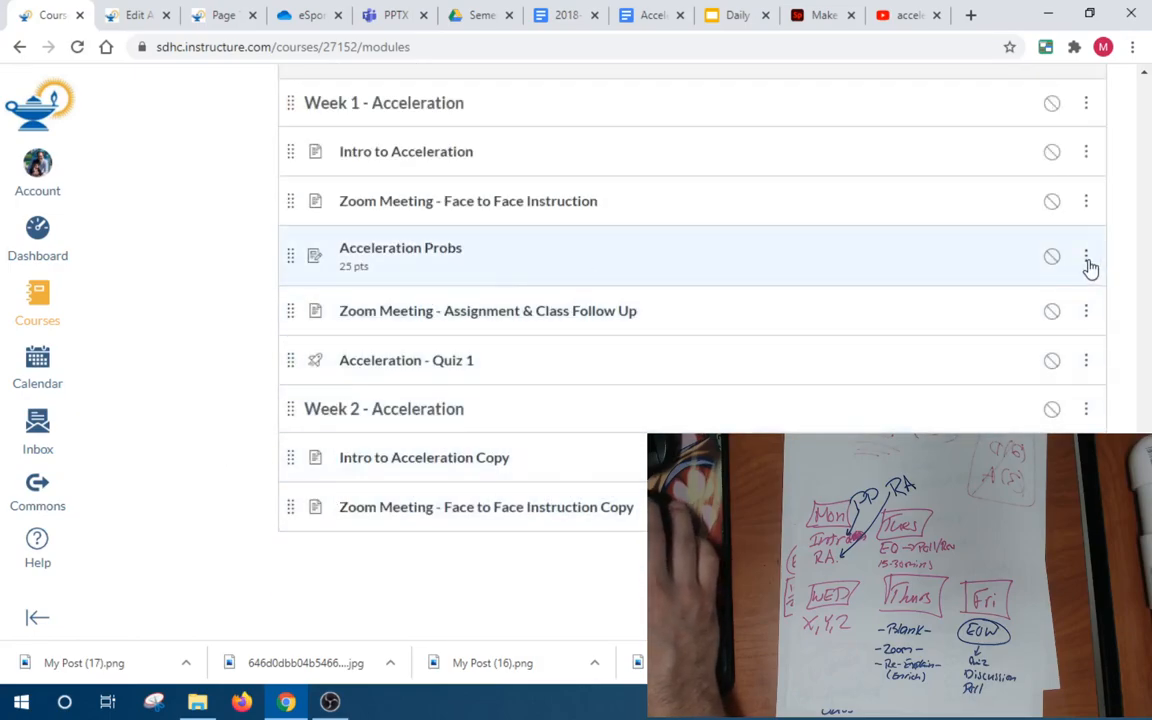
Duplicate the Acceleration Probs assignment and move the copy to the end of Week 2
{"action": "right_click", "coordinate": [1087, 260]}
{"action": "left_click", "coordinate": [1126, 253]}
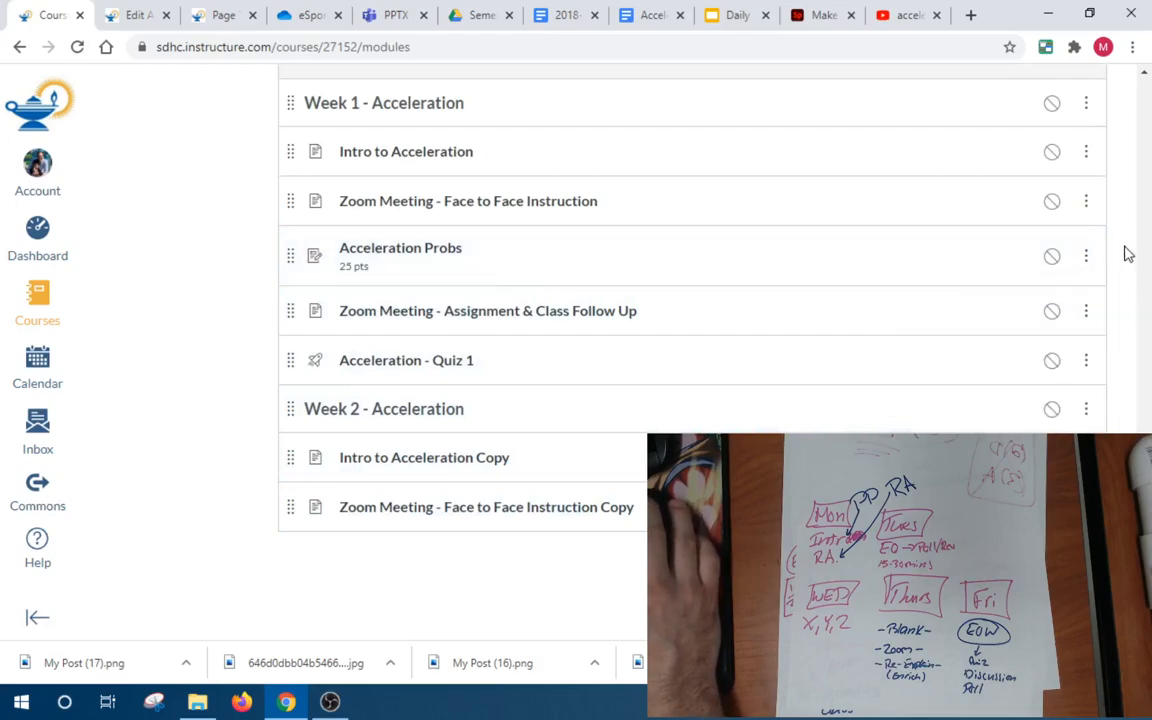
{"action": "left_click", "coordinate": [1087, 257]}
{"action": "left_click", "coordinate": [1050, 368]}
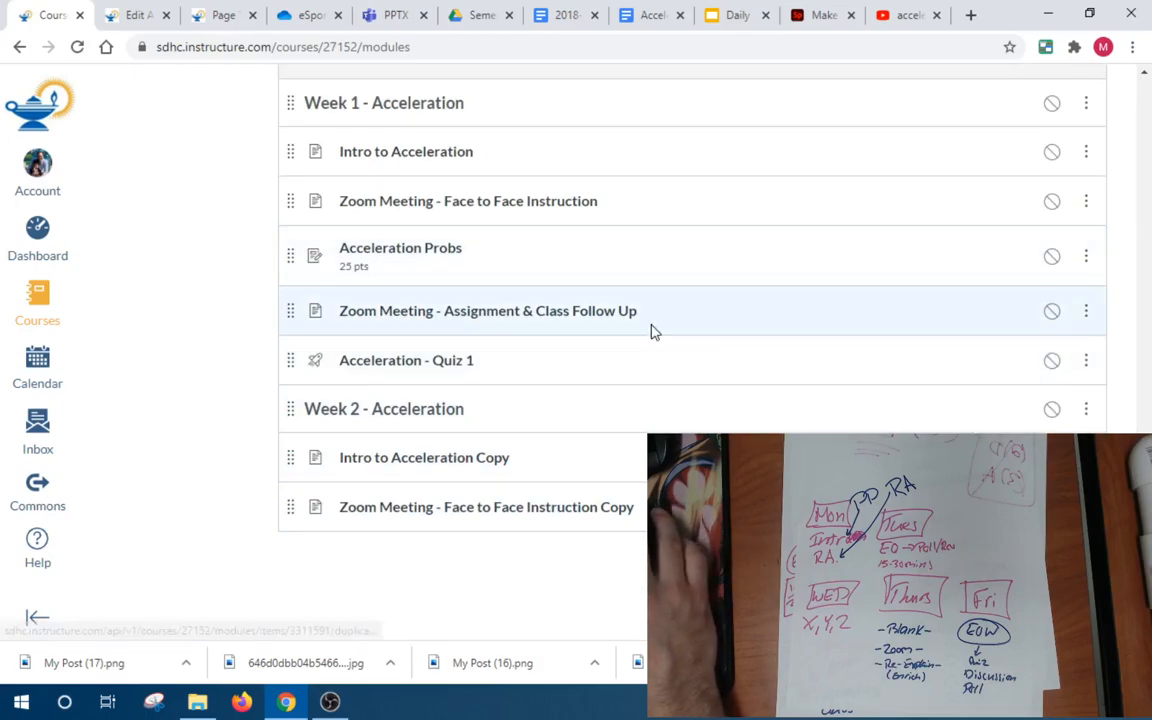
{"action": "left_click_drag", "start_coordinate": [290, 315], "coordinate": [314, 558]}
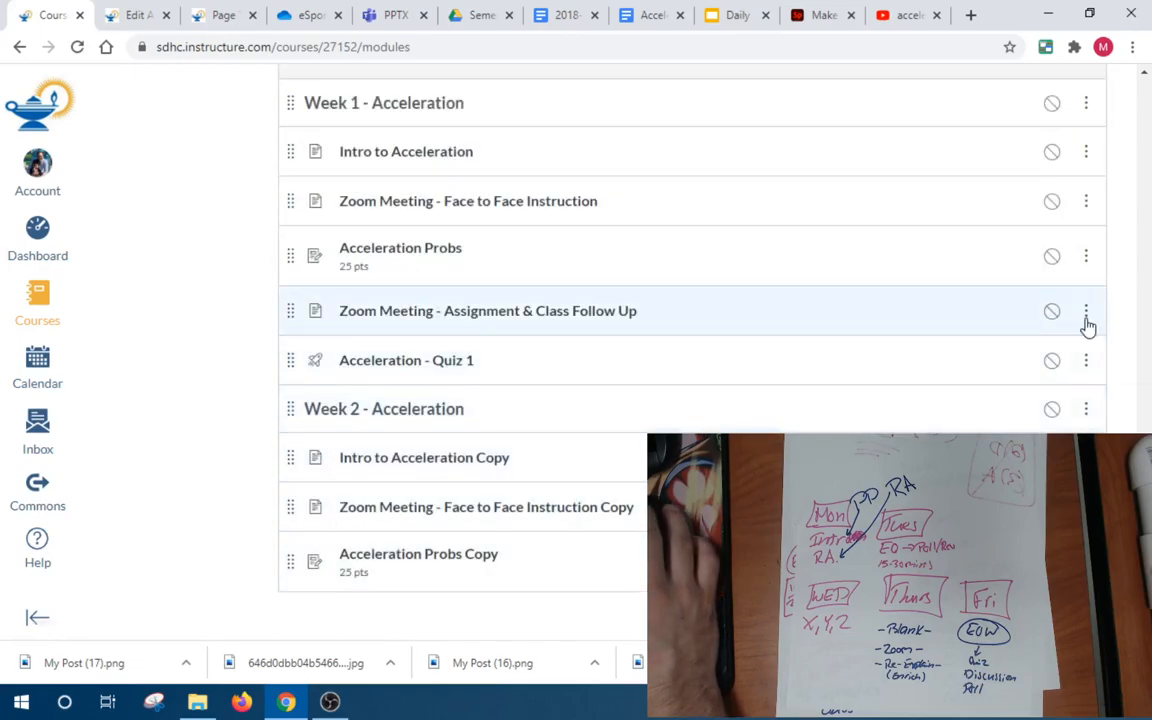
Duplicate the Zoom Meeting - Assignment & Class Follow Up page and move the copy below Acceleration Probs Copy in Week 2
{"action": "left_click", "coordinate": [1087, 318]}
{"action": "left_click", "coordinate": [1030, 420]}
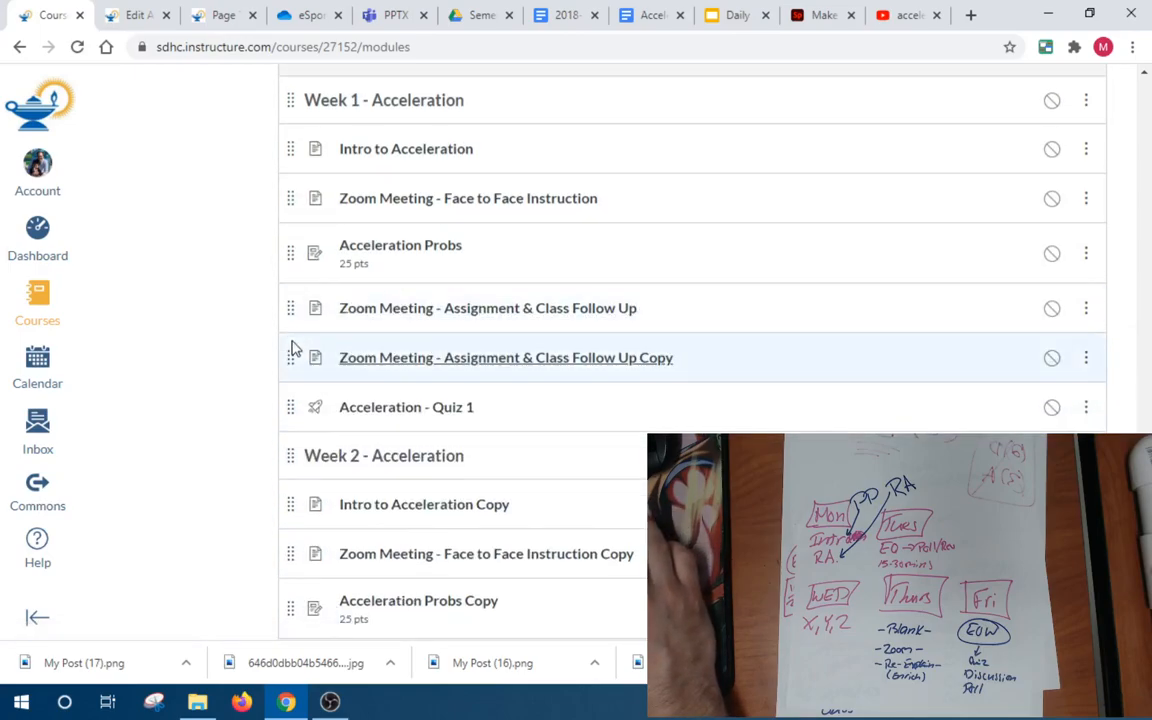
{"action": "left_click_drag", "start_coordinate": [290, 357], "coordinate": [303, 612]}
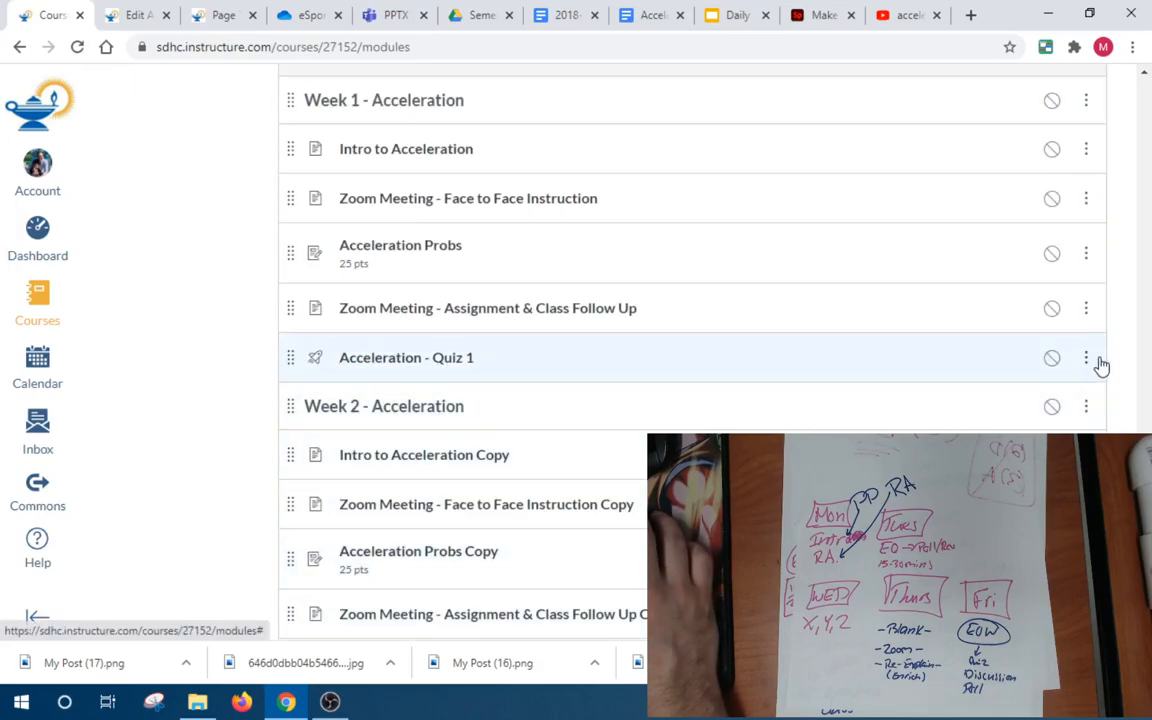
Add a new quiz named "Acceleration - Test" to the Unit - Acceleration module, in the Assignments group without indentation
{"action": "scroll", "coordinate": [1116, 301], "scroll_direction": "up", "scroll_amount": 1}
{"action": "left_click", "coordinate": [1052, 147]}
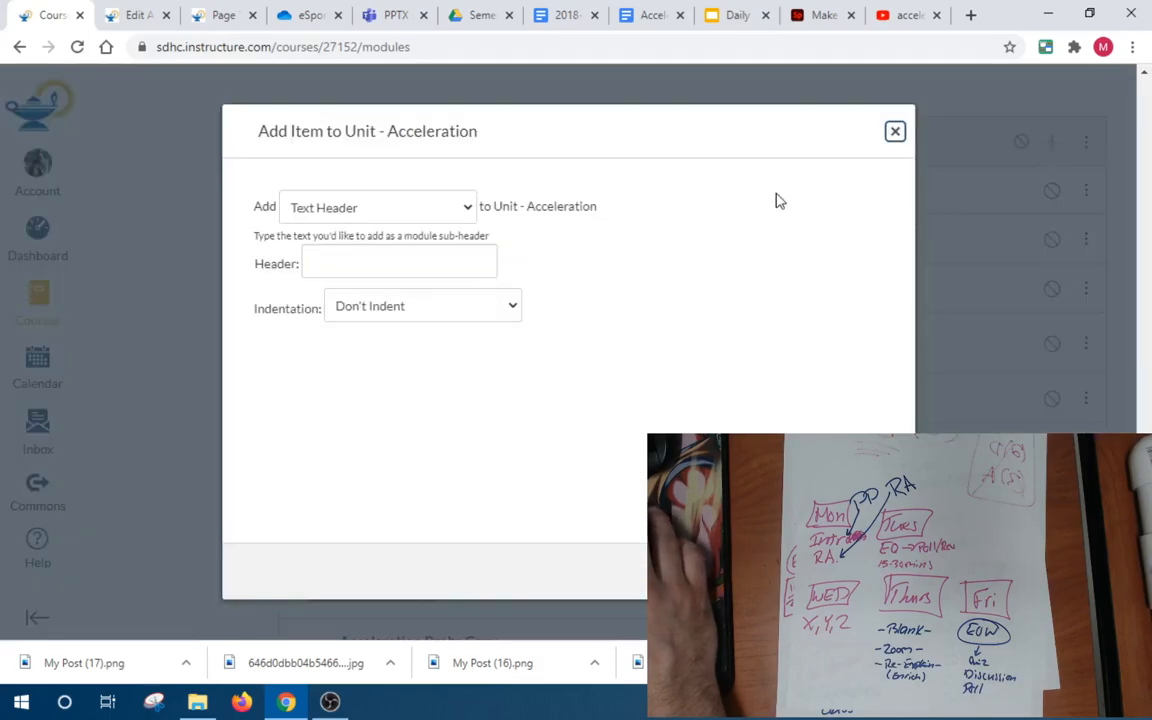
{"action": "left_click", "coordinate": [405, 210]}
{"action": "left_click", "coordinate": [372, 249]}
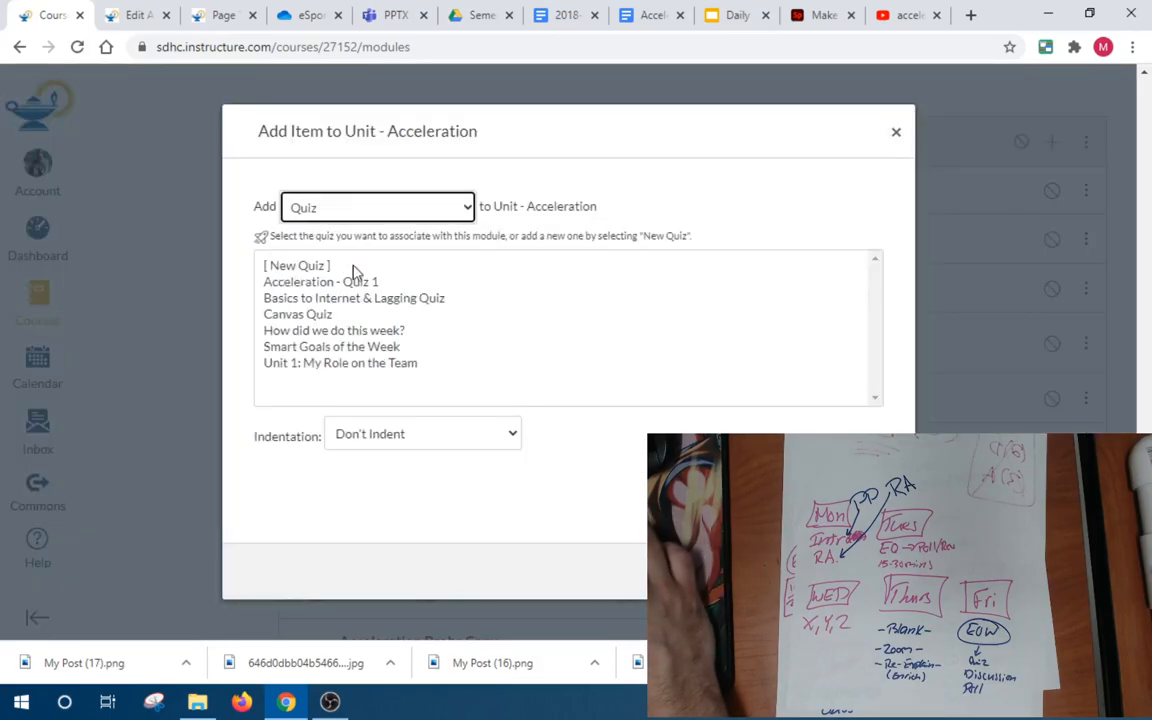
{"action": "left_click", "coordinate": [317, 267]}
{"action": "left_click", "coordinate": [332, 440]}
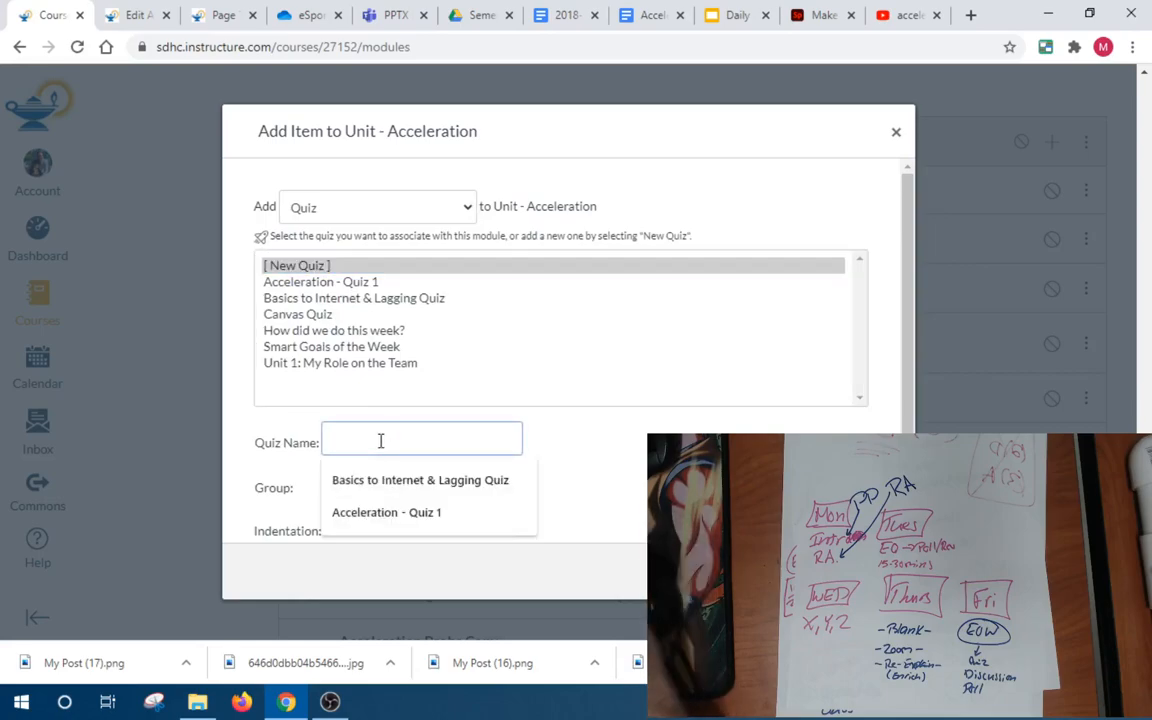
{"action": "type", "text": "Acceleration -"}
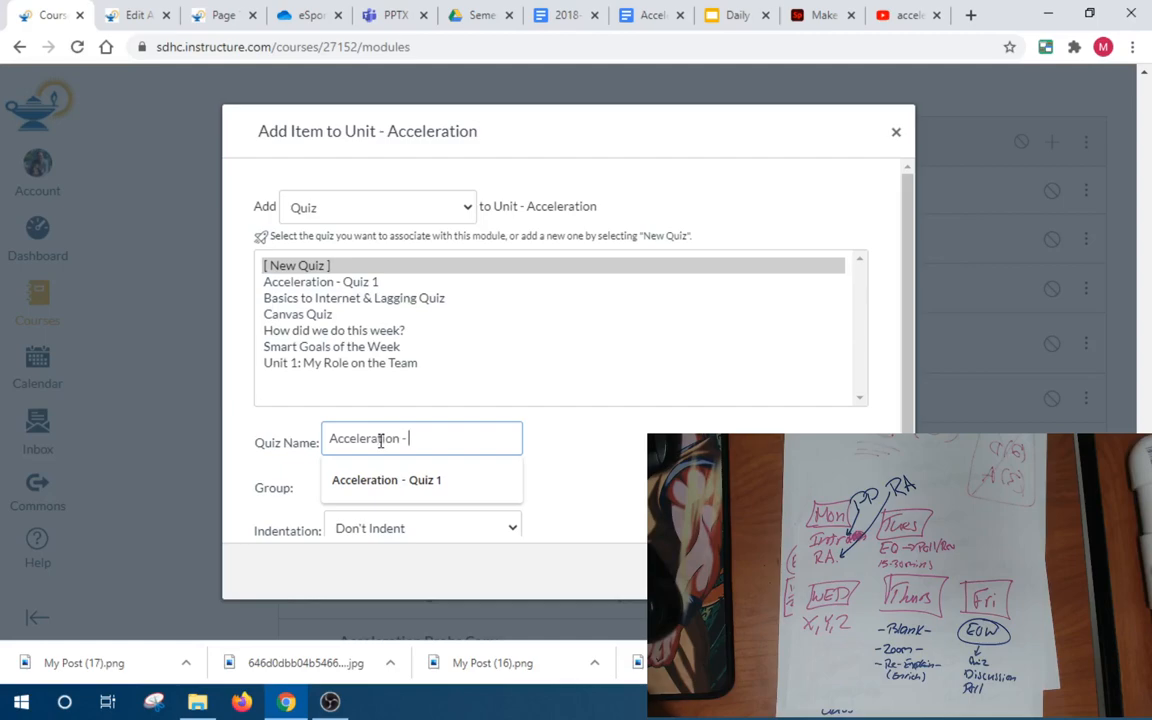
{"action": "type", "text": "Test"}
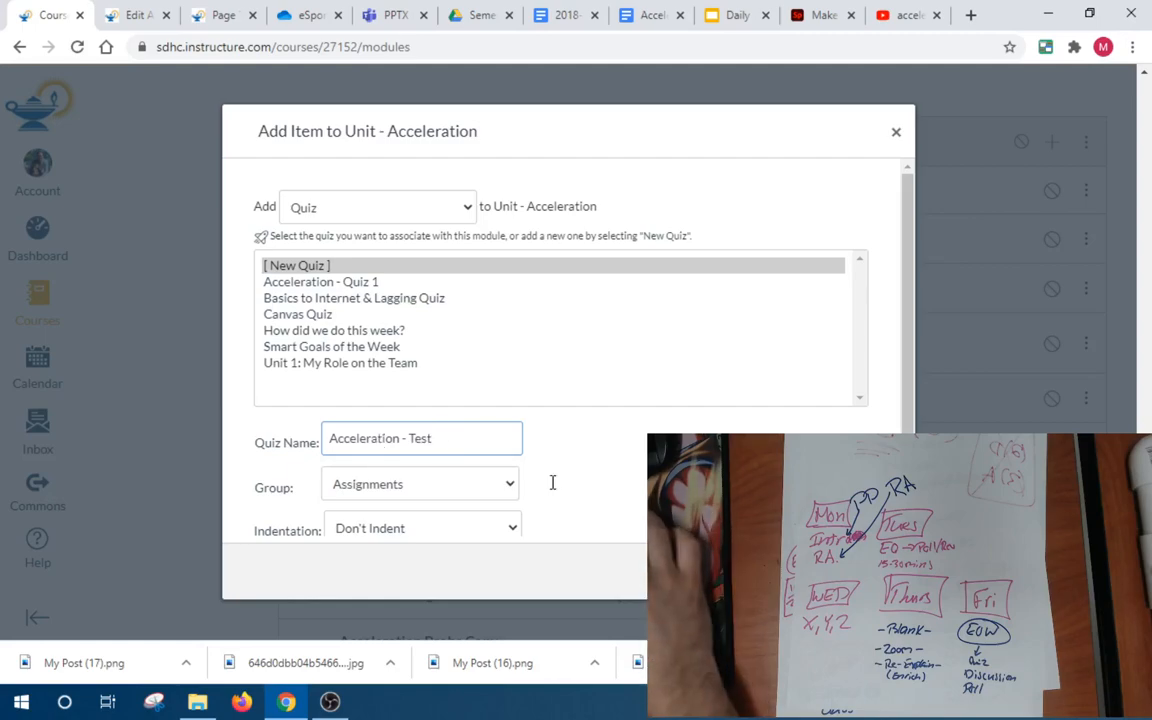
{"action": "key", "text": "Return"}
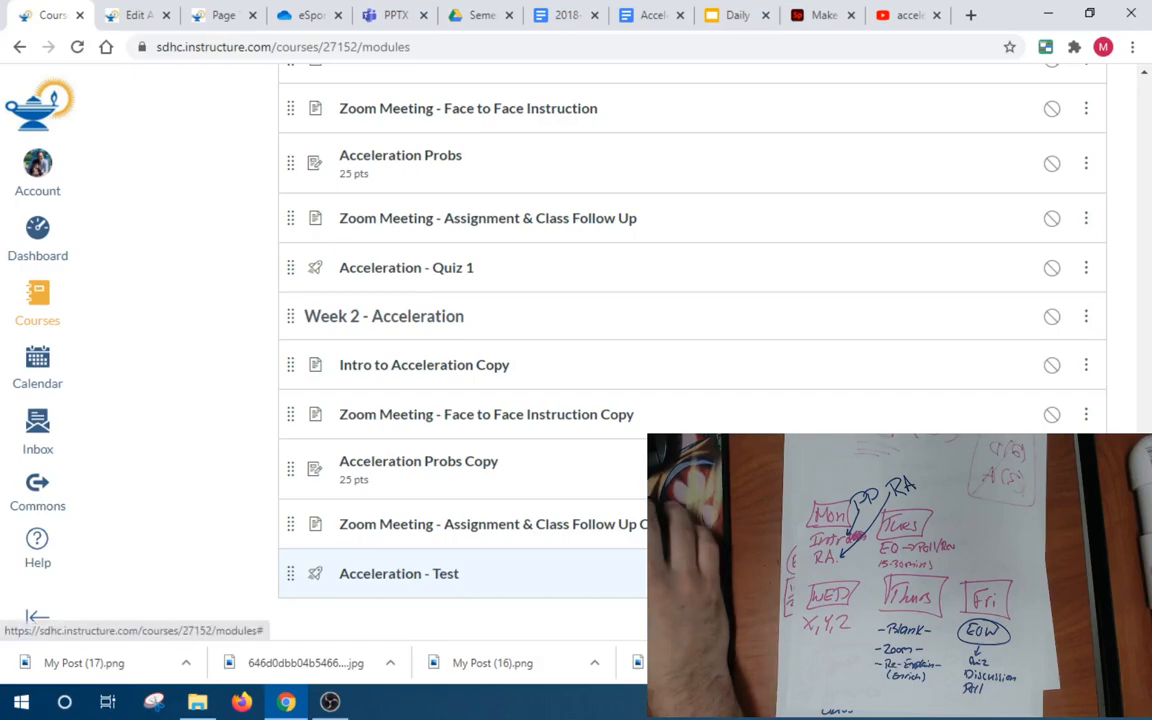
Retitle the new quiz at the end of the module as "Acceleration - Quiz"
{"action": "left_click", "coordinate": [1086, 573]}
{"action": "left_click", "coordinate": [1019, 412]}
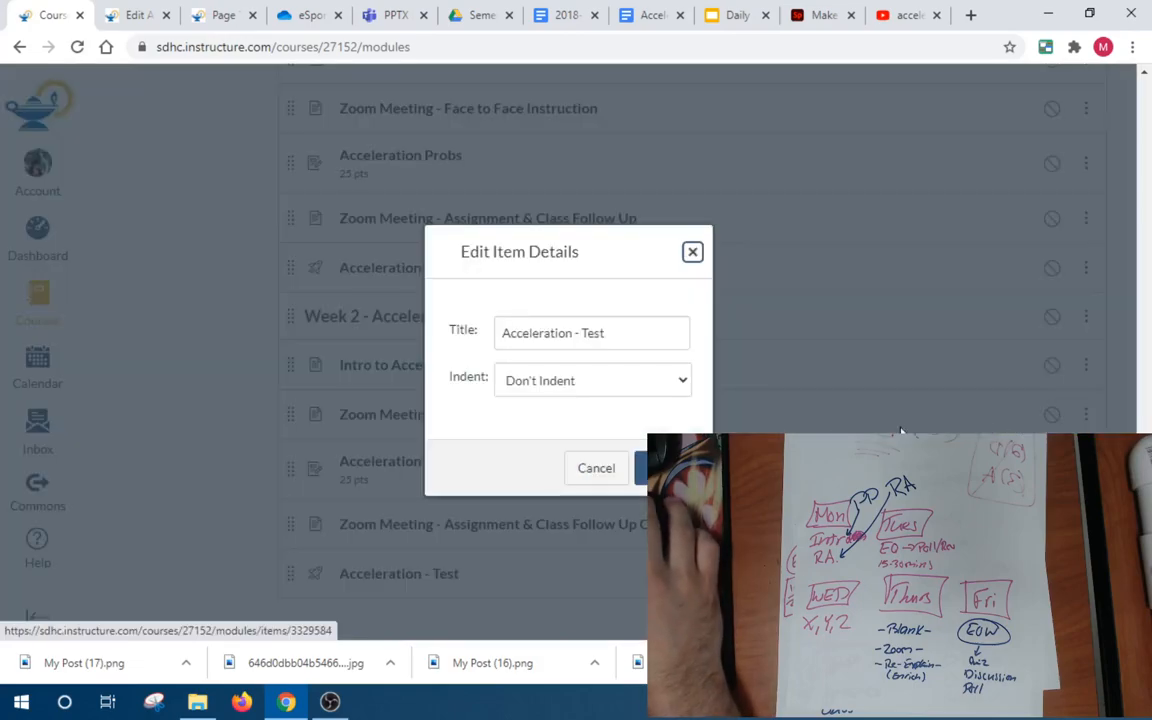
{"action": "left_click", "coordinate": [635, 345]}
{"action": "key", "text": "BackSpace"}
{"action": "key", "text": "BackSpace"}
{"action": "key", "text": "BackSpace"}
{"action": "type", "text": "Q"}
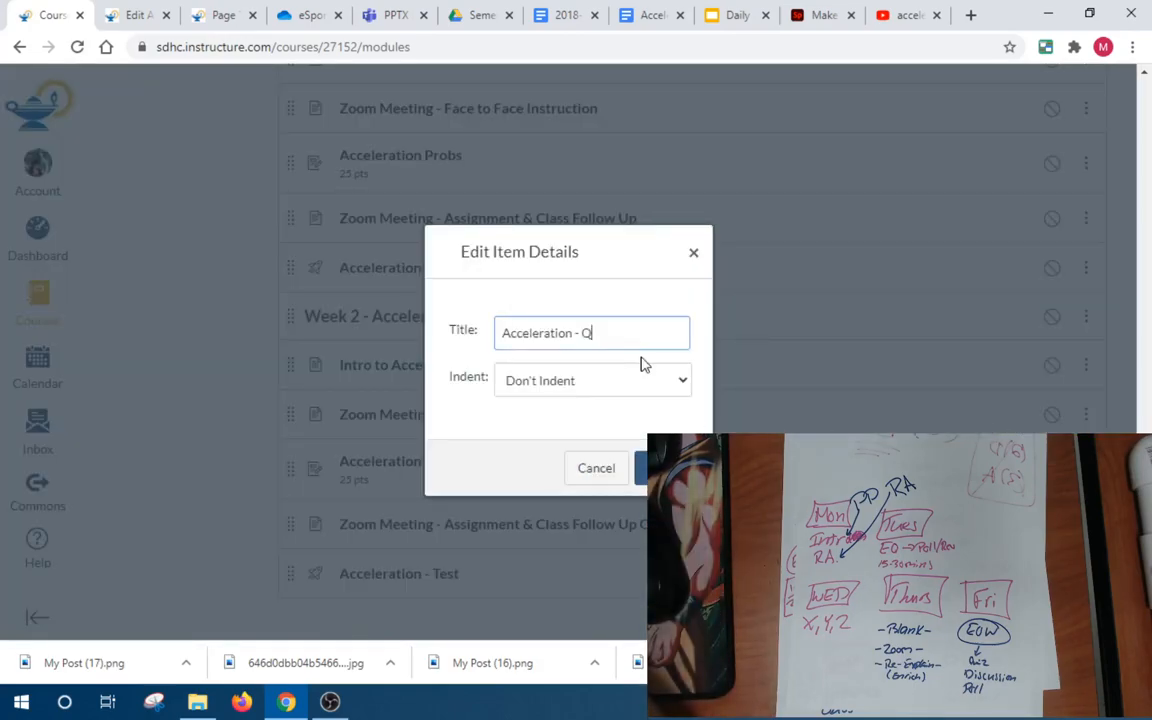
{"action": "type", "text": "uiz"}
{"action": "left_click", "coordinate": [665, 468]}
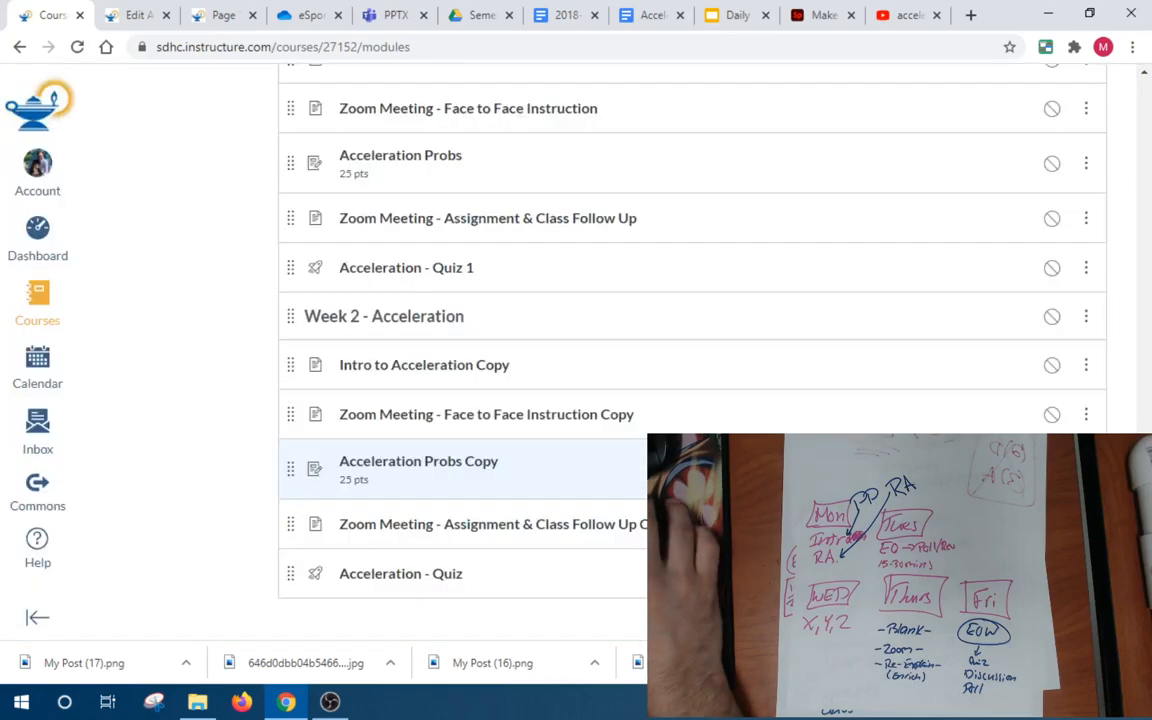
Open the Intro to Acceleration Copy page for editing and change its title to "Accleration - Phet Lab"
{"action": "left_click", "coordinate": [457, 367]}
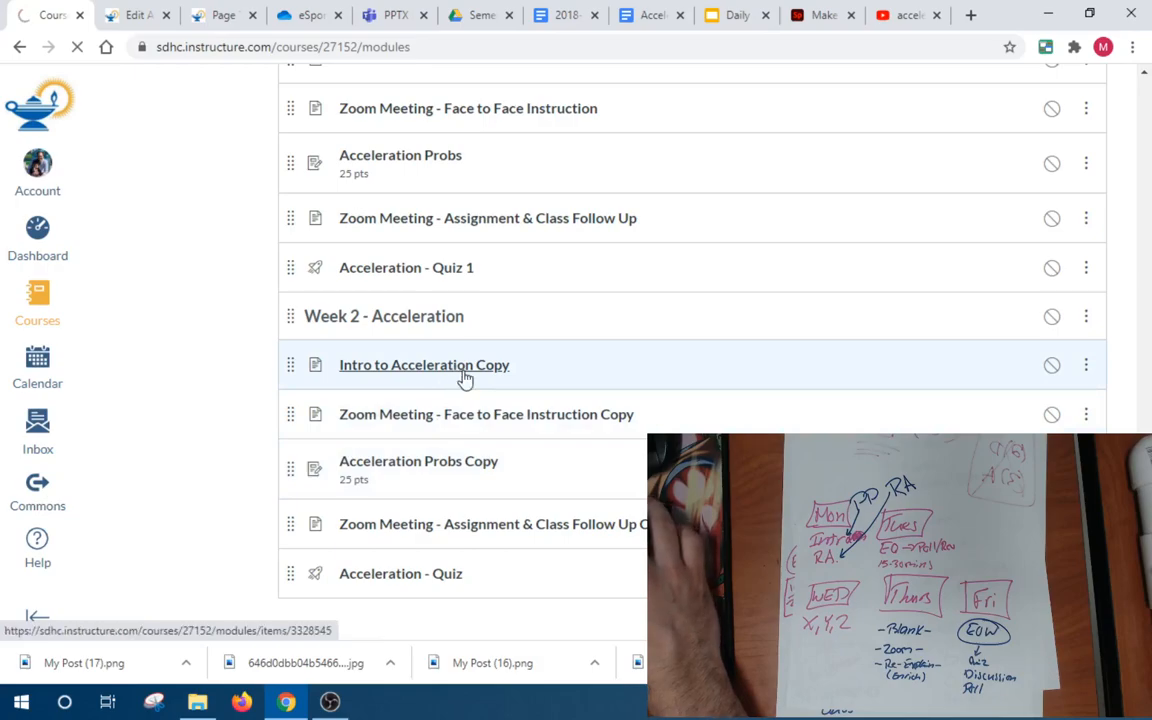
{"action": "left_click", "coordinate": [889, 168]}
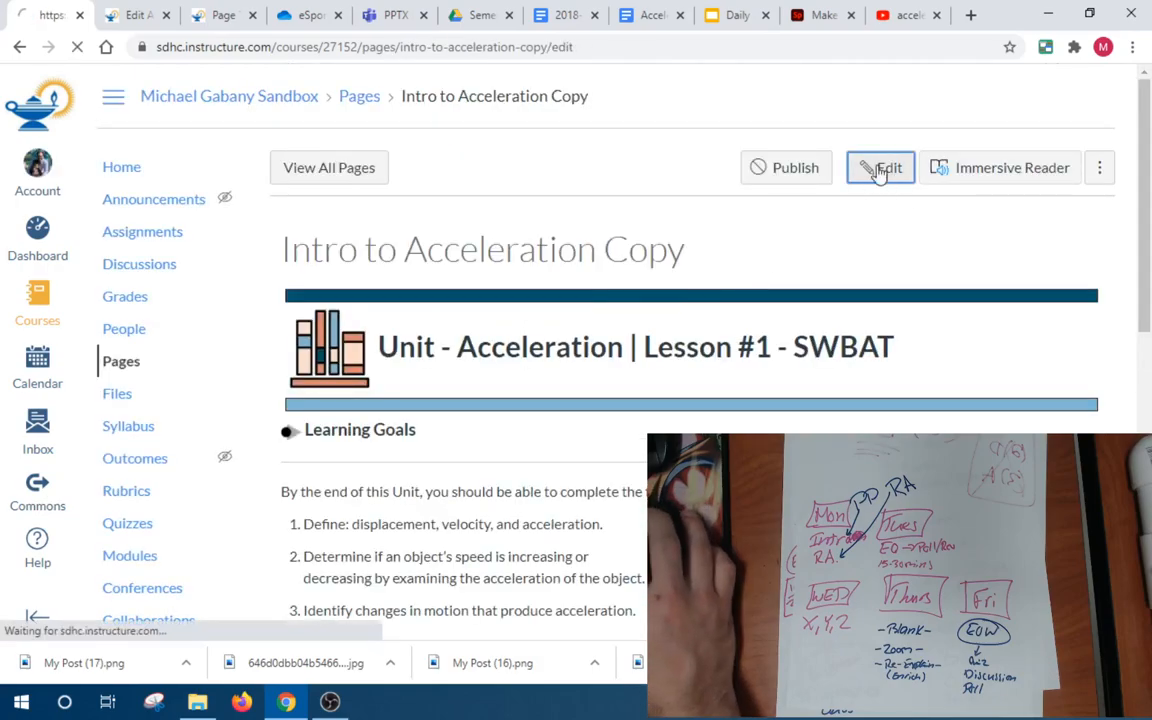
{"action": "left_click_drag", "start_coordinate": [439, 182], "coordinate": [237, 182]}
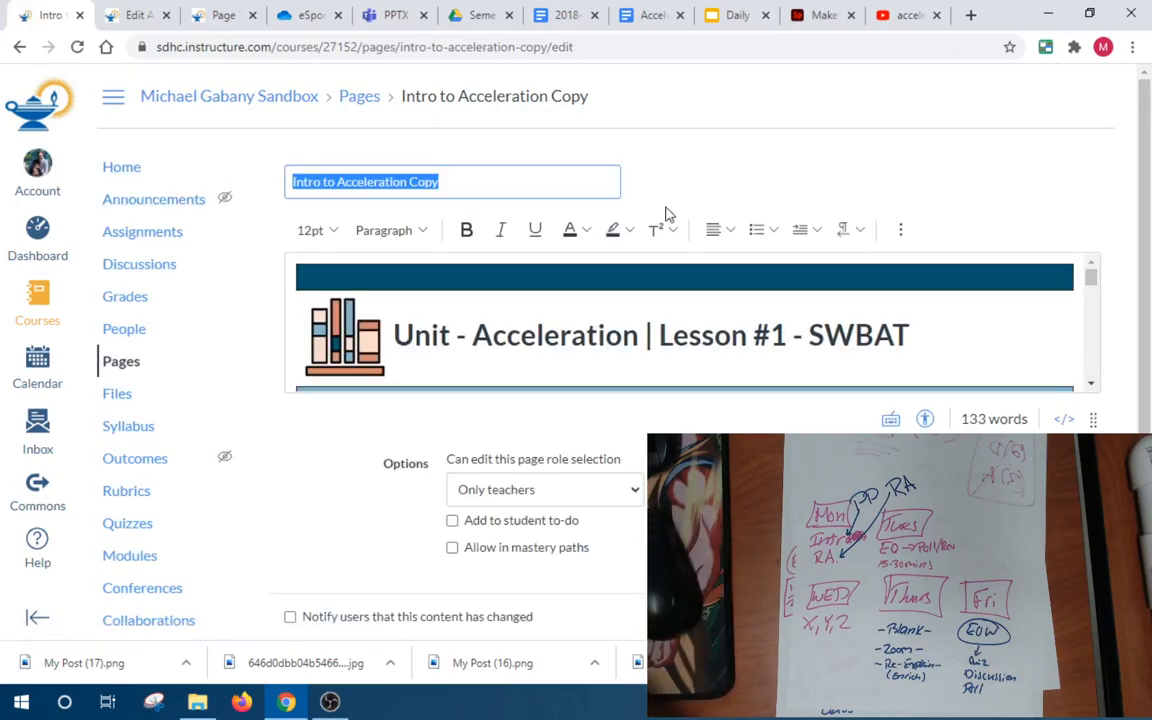
{"action": "type", "text": "Accleration - Phet Lab"}
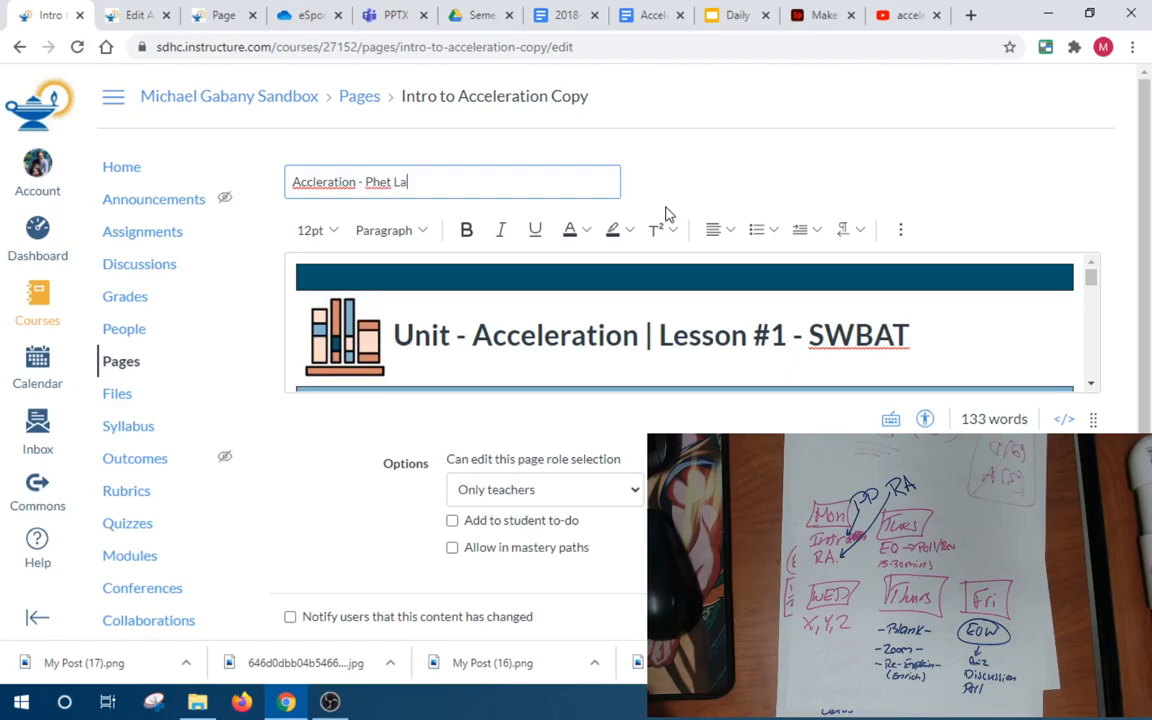
{"action": "left_click", "coordinate": [1062, 227]}
Enlarge the page's content editor and change the lesson number in the banner heading to #2
{"action": "left_click_drag", "start_coordinate": [1092, 419], "coordinate": [1092, 619]}
{"action": "scroll", "coordinate": [740, 183], "scroll_direction": "up", "scroll_amount": 2}
{"action": "scroll", "coordinate": [740, 183], "scroll_direction": "up", "scroll_amount": 1}
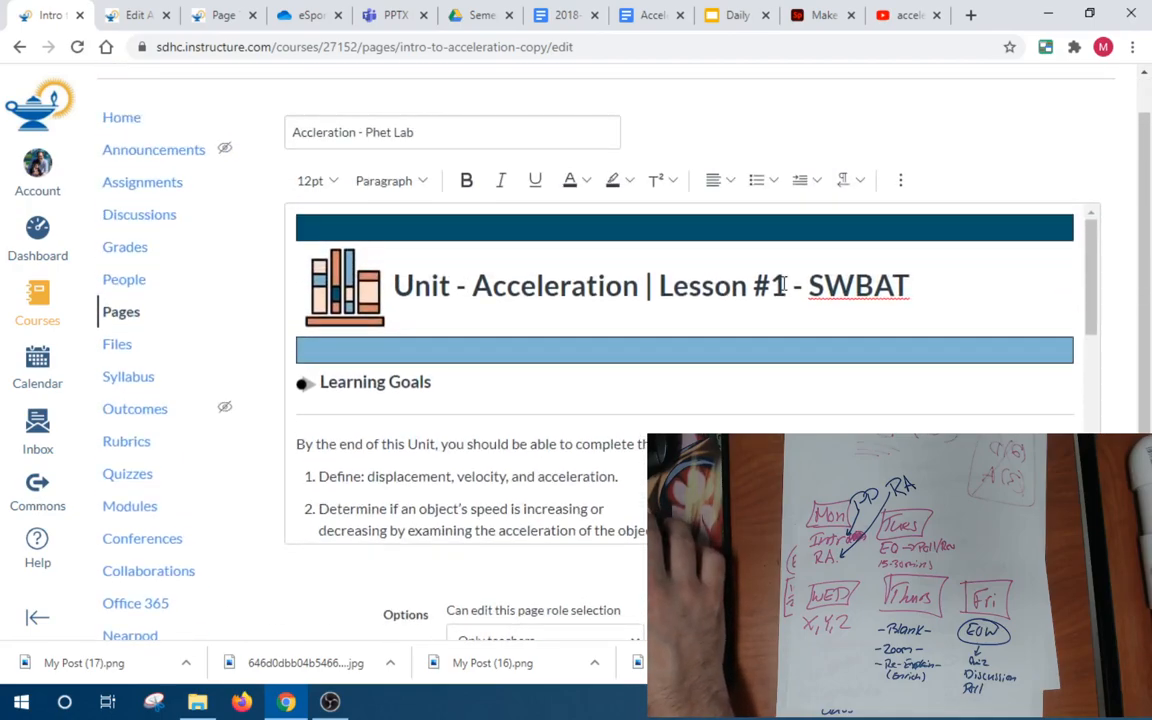
{"action": "left_click", "coordinate": [784, 285]}
{"action": "key", "text": "BackSpace"}
{"action": "type", "text": "3"}
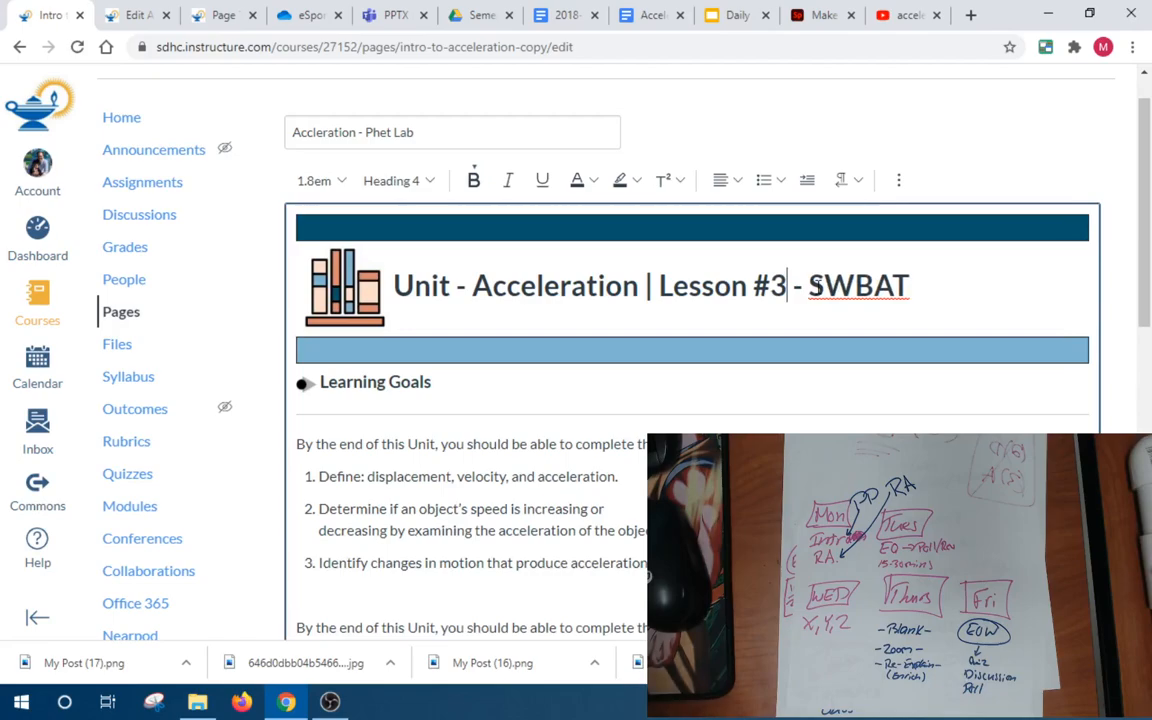
{"action": "key", "text": "BackSpace"}
{"action": "type", "text": "2"}
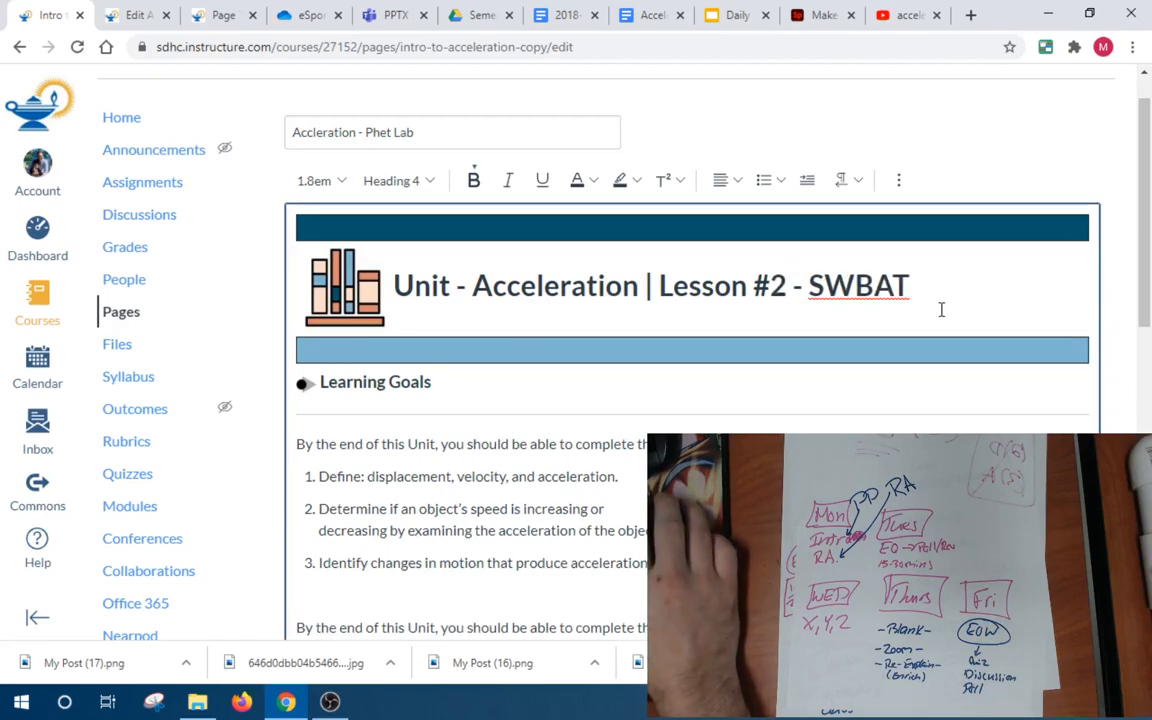
Replace the first bullet below the numbered learning goals with "Be able to complete the following handout:"
{"action": "scroll", "coordinate": [930, 350], "scroll_direction": "down", "scroll_amount": 1}
{"action": "scroll", "coordinate": [517, 343], "scroll_direction": "down", "scroll_amount": 1}
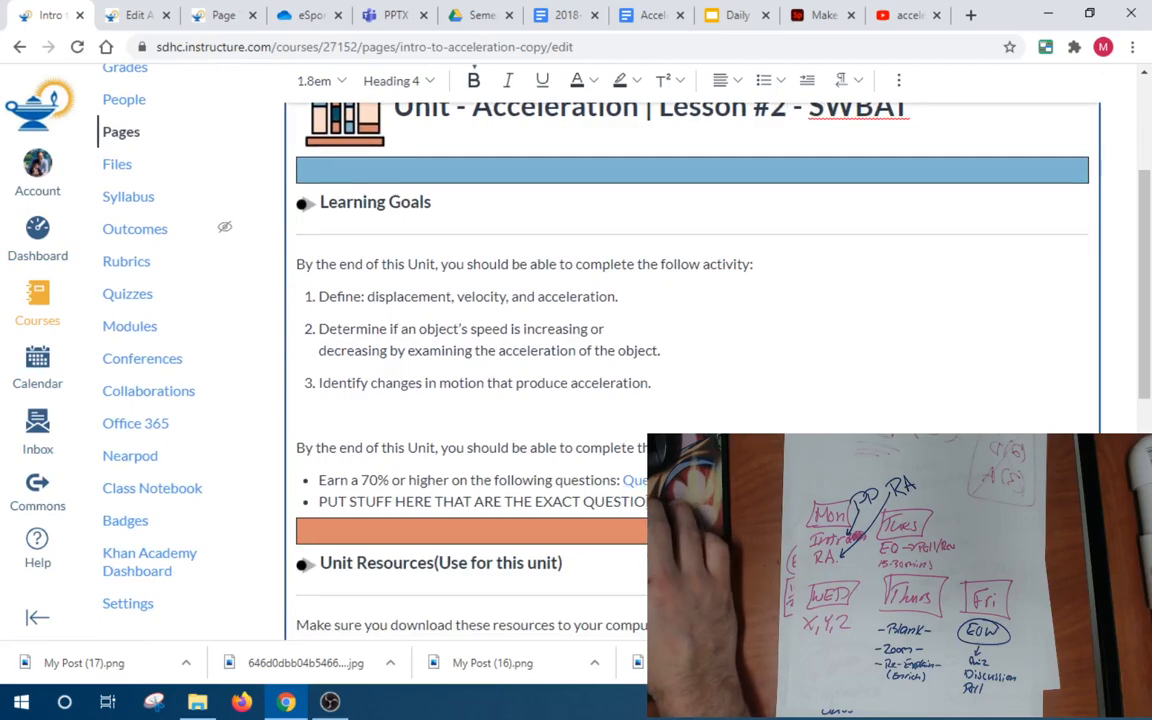
{"action": "left_click", "coordinate": [680, 481]}
{"action": "left_click_drag", "start_coordinate": [604, 478], "coordinate": [352, 479]}
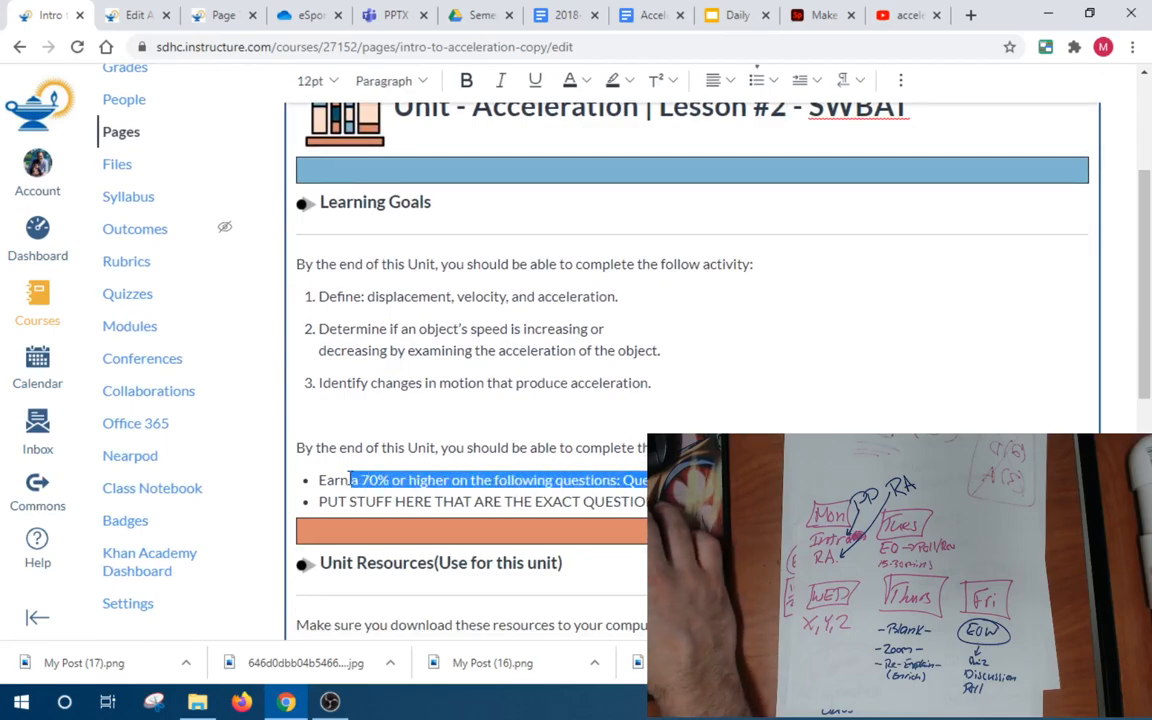
{"action": "type", "text": "Be able to complete the following handout:"}
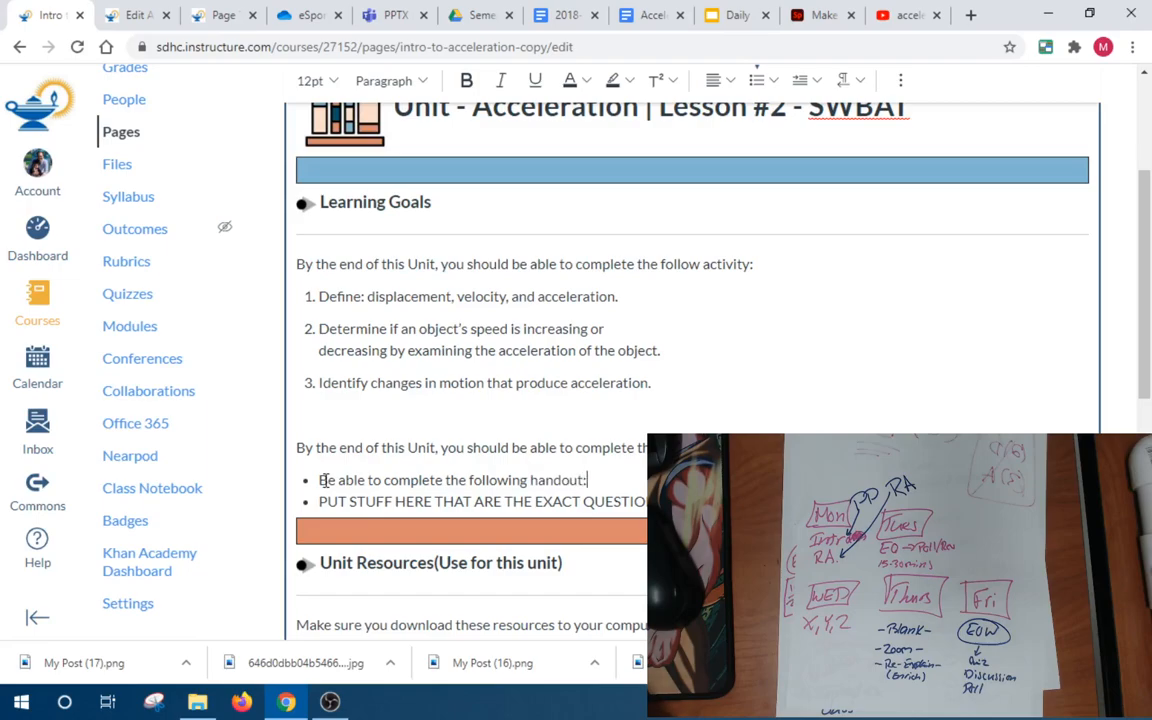
Close the Acceleration document and open the PhET Moving man lab link from the 2018-2019 - 1st Quarter Calendar in Google Docs
{"action": "left_click", "coordinate": [671, 20]}
{"action": "left_click", "coordinate": [680, 17]}
{"action": "left_click", "coordinate": [548, 23]}
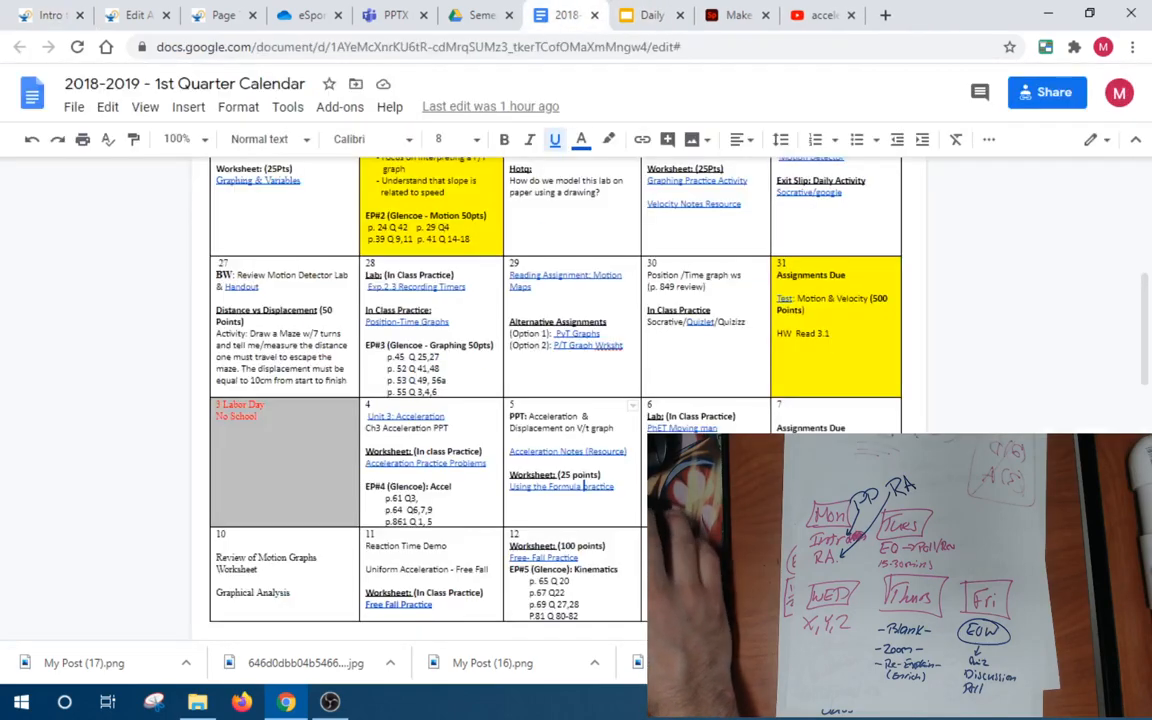
{"action": "left_click", "coordinate": [708, 452]}
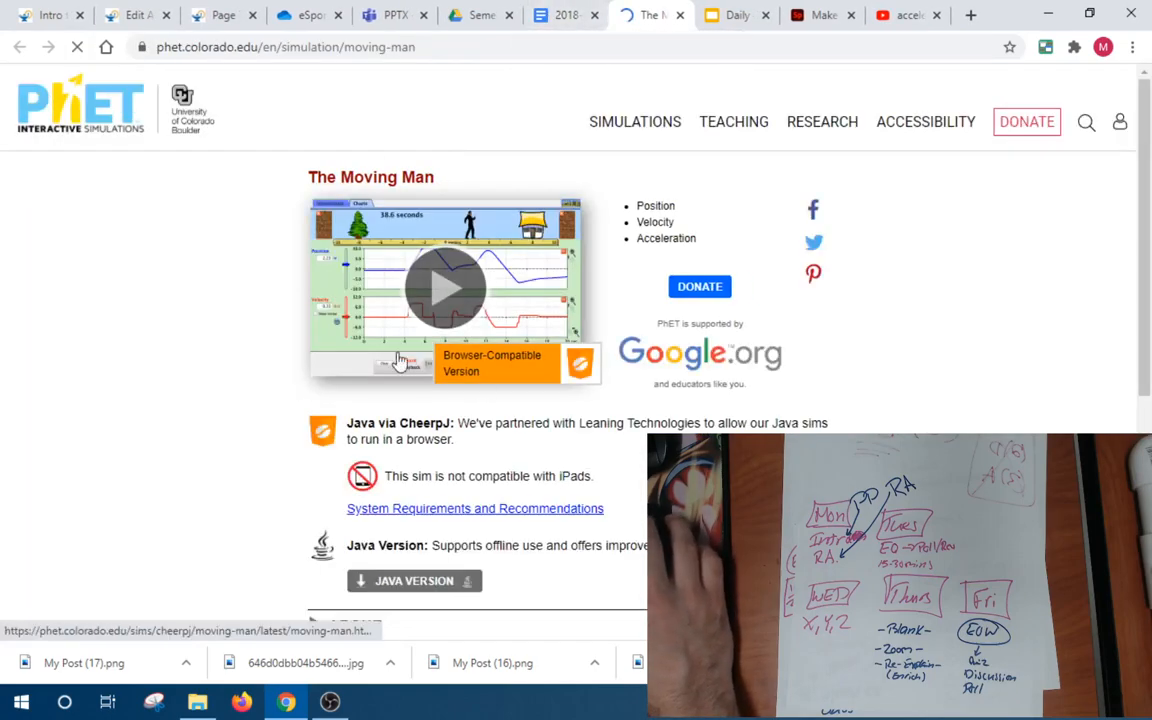
Close the simulation page and open the PhET Moving man handout and its Part 2 PDF from the Google Docs calendar's lab entry
{"action": "left_click", "coordinate": [680, 15]}
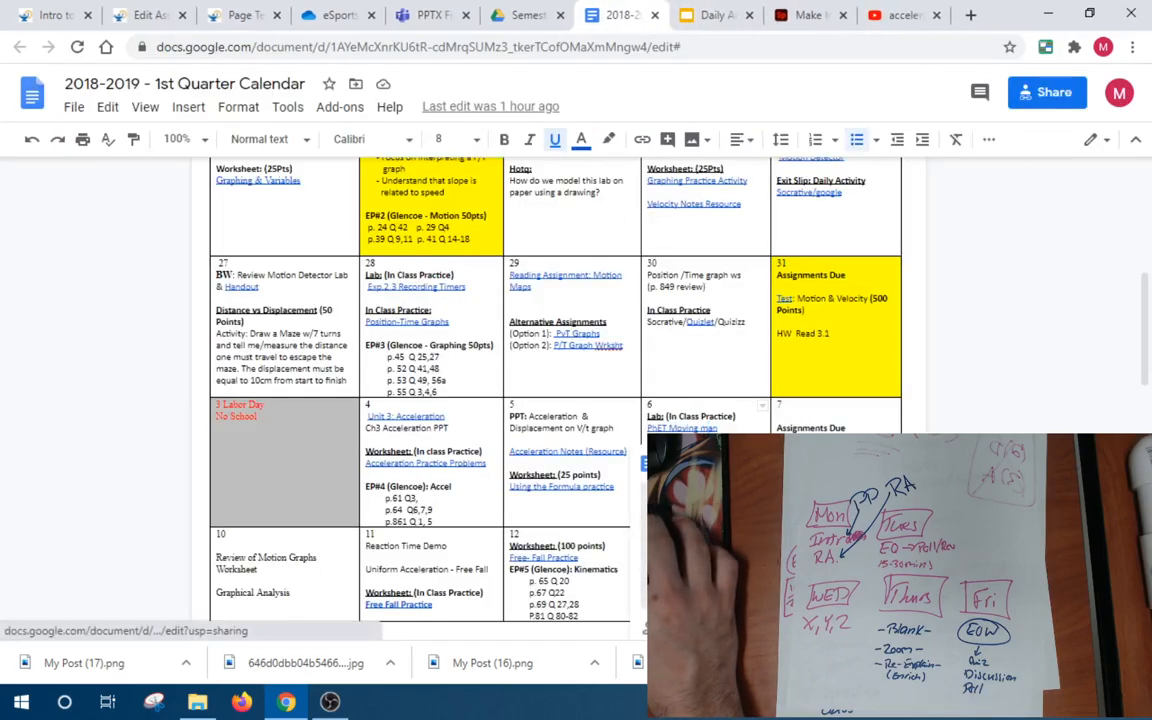
{"action": "left_click", "coordinate": [688, 463]}
{"action": "left_click", "coordinate": [567, 19]}
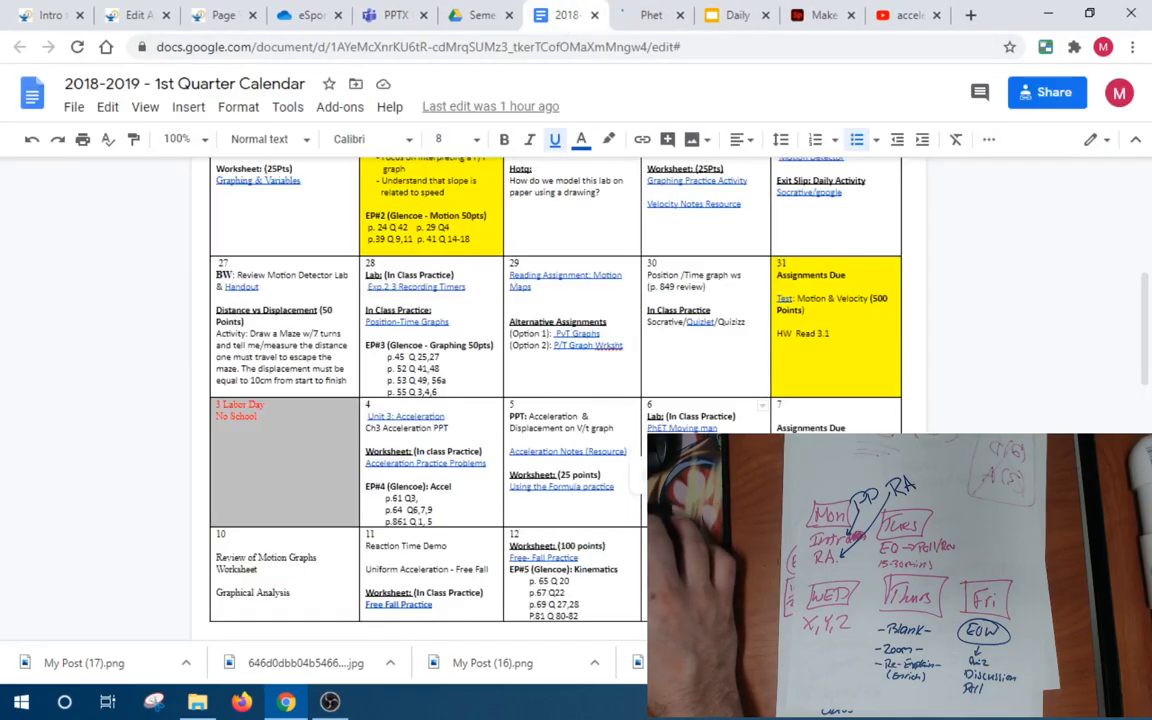
{"action": "left_click", "coordinate": [690, 475]}
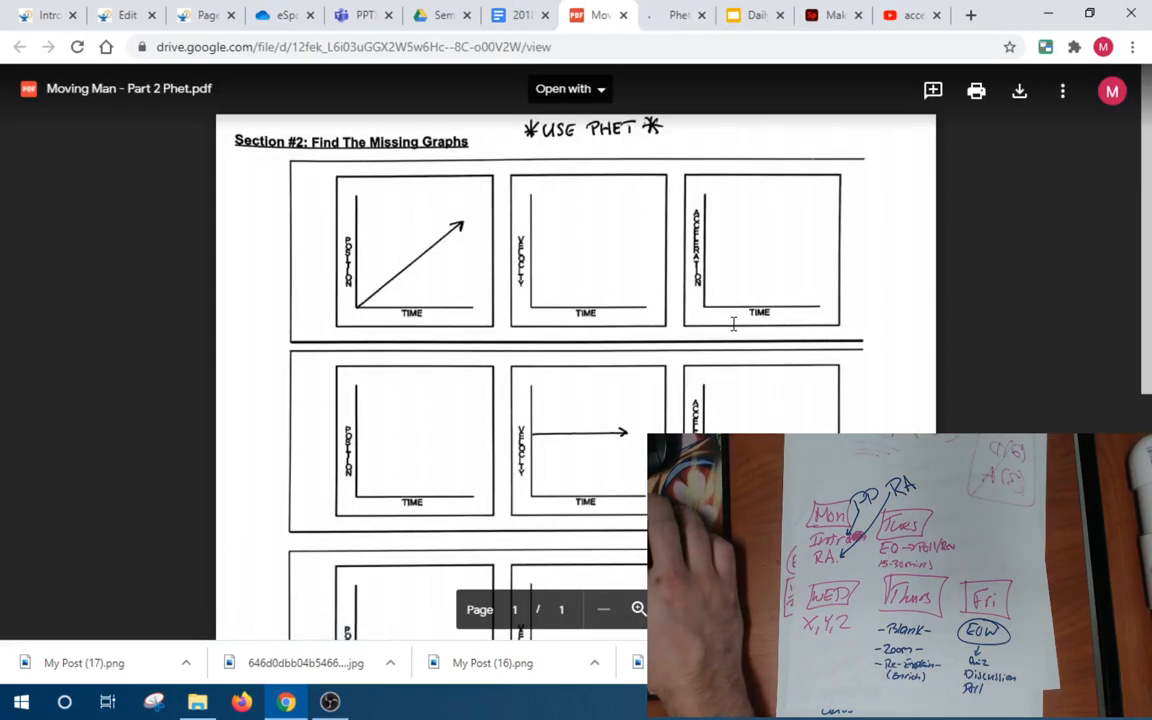
{"action": "scroll", "coordinate": [720, 360], "scroll_direction": "down", "scroll_amount": 3}
{"action": "scroll", "coordinate": [838, 393], "scroll_direction": "up", "scroll_amount": 3}
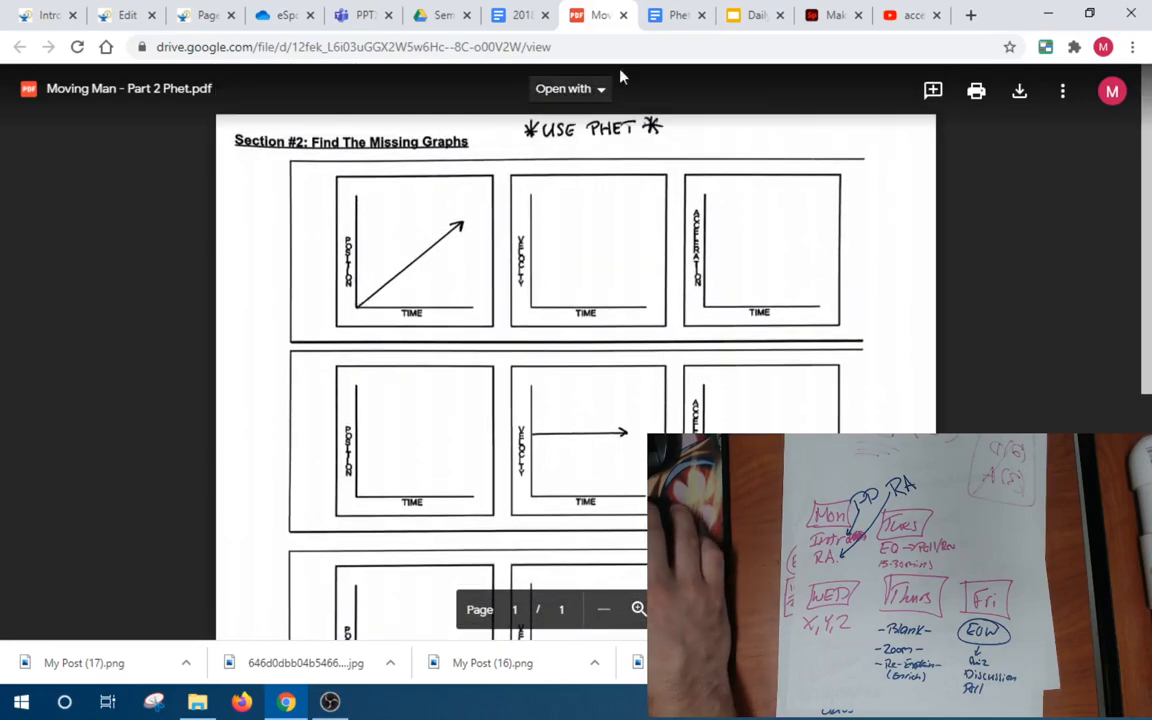
Examine the Phet - Moving Man document, including its introduction and the Section #2 missing-graph exercises
{"action": "left_click", "coordinate": [668, 15]}
{"action": "scroll", "coordinate": [613, 195], "scroll_direction": "down", "scroll_amount": 10}
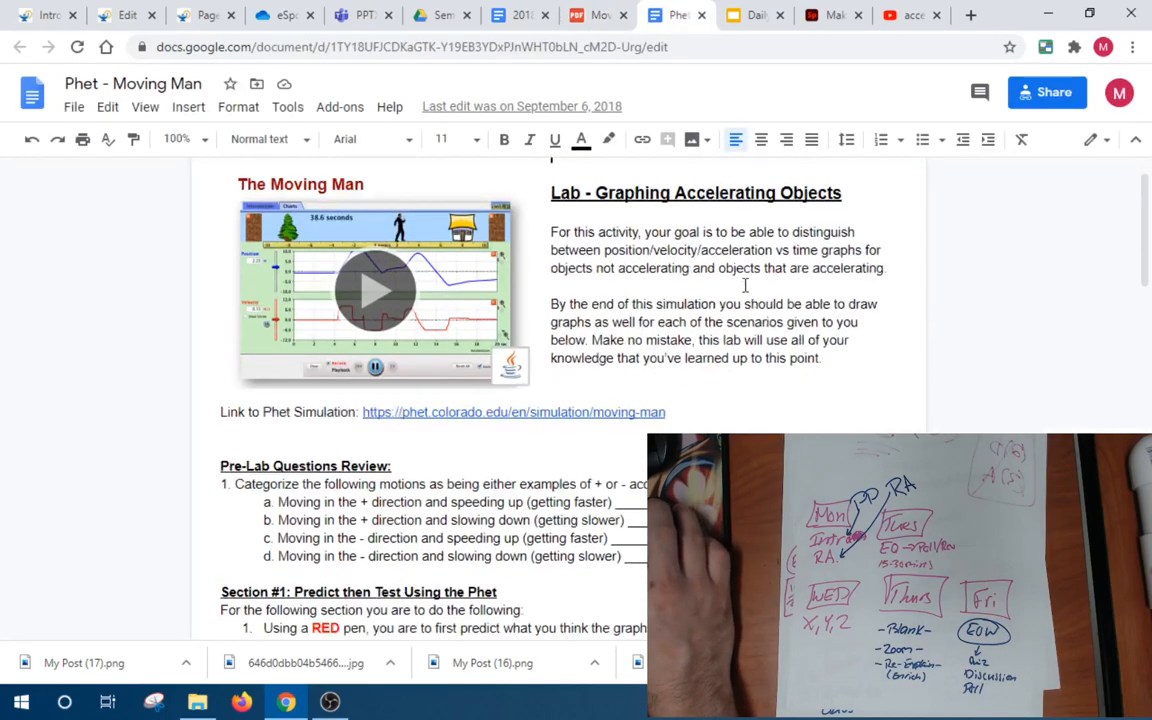
{"action": "scroll", "coordinate": [548, 399], "scroll_direction": "down", "scroll_amount": 4}
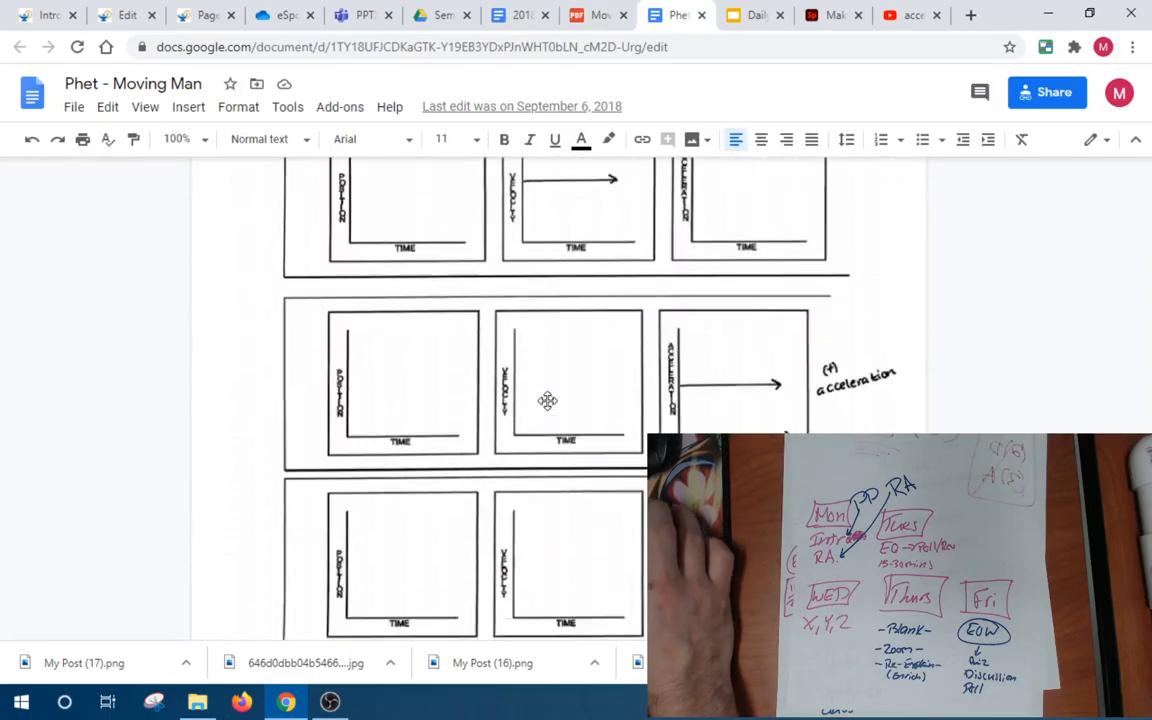
{"action": "scroll", "coordinate": [548, 399], "scroll_direction": "up", "scroll_amount": 6}
{"action": "scroll", "coordinate": [546, 401], "scroll_direction": "down", "scroll_amount": 3}
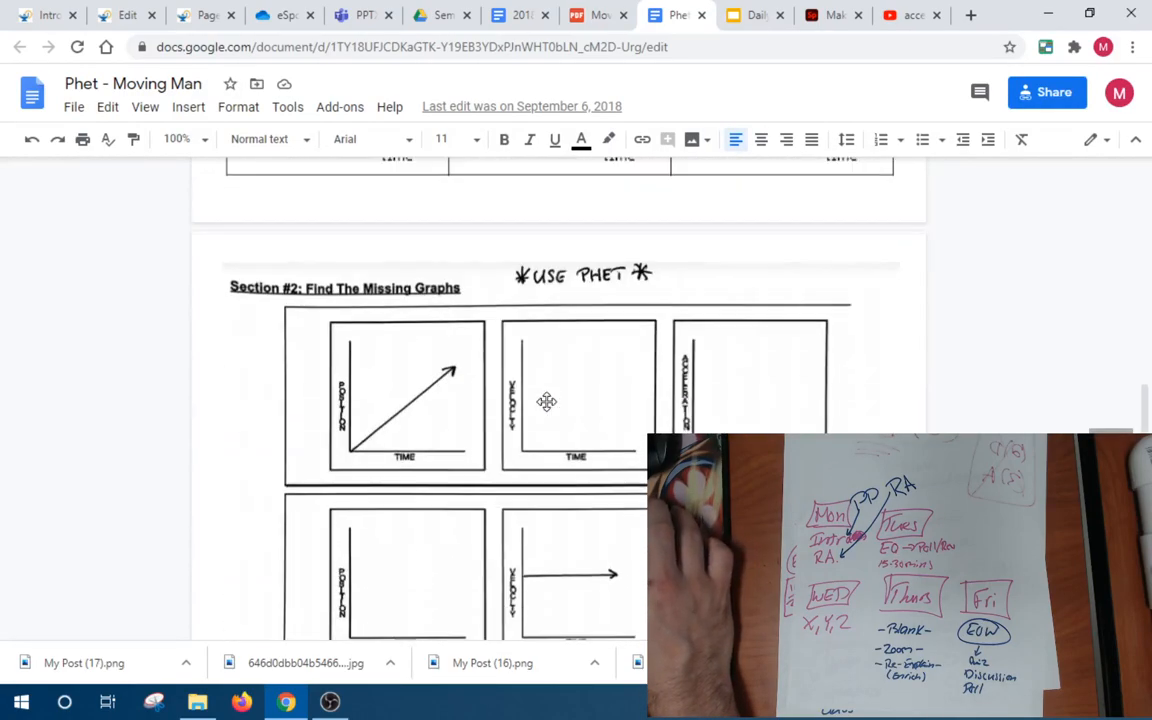
{"action": "scroll", "coordinate": [546, 400], "scroll_direction": "down", "scroll_amount": 5}
{"action": "scroll", "coordinate": [546, 400], "scroll_direction": "up", "scroll_amount": 10}
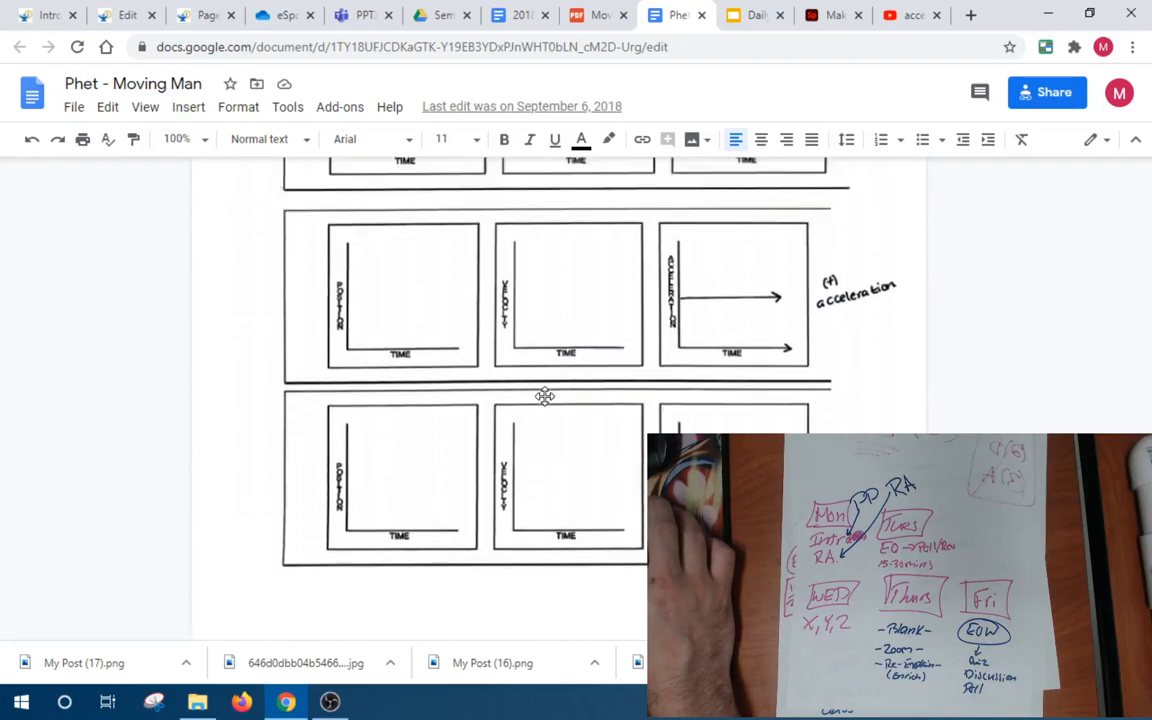
{"action": "scroll", "coordinate": [546, 397], "scroll_direction": "up", "scroll_amount": 3}
Copy the sharing link of the Phet - Moving Man document and return to the lab page being edited in Canvas
{"action": "left_click", "coordinate": [1054, 92]}
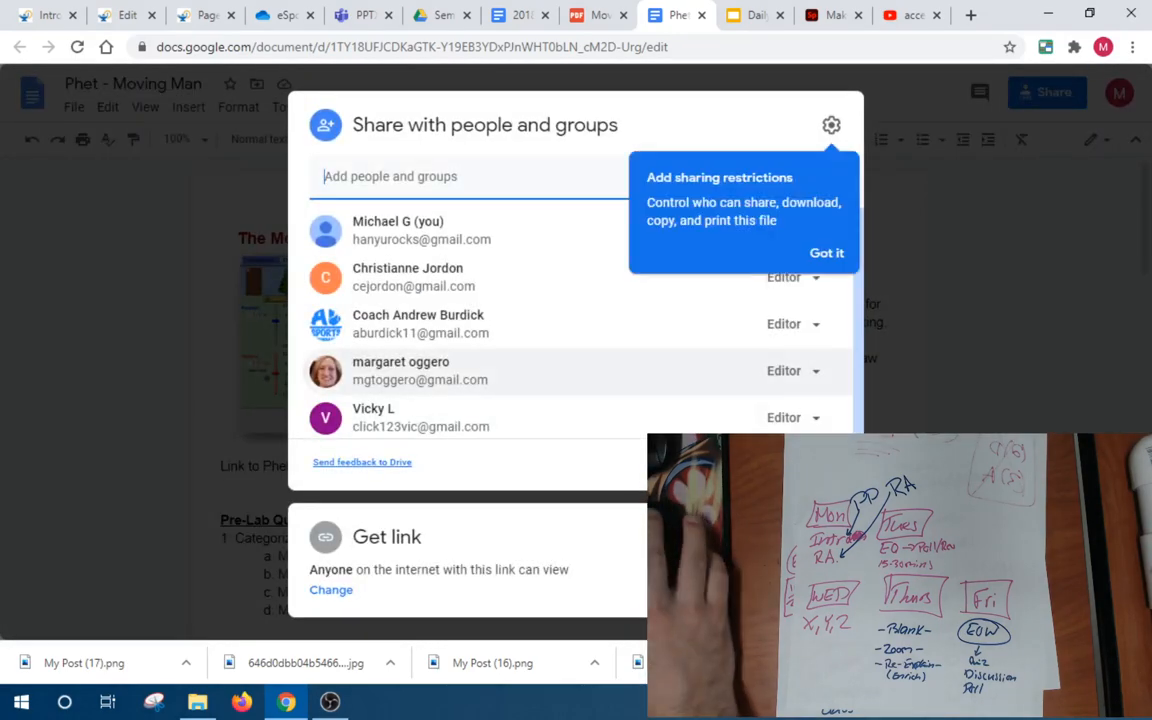
{"action": "left_click", "coordinate": [790, 569]}
{"action": "left_click", "coordinate": [110, 17]}
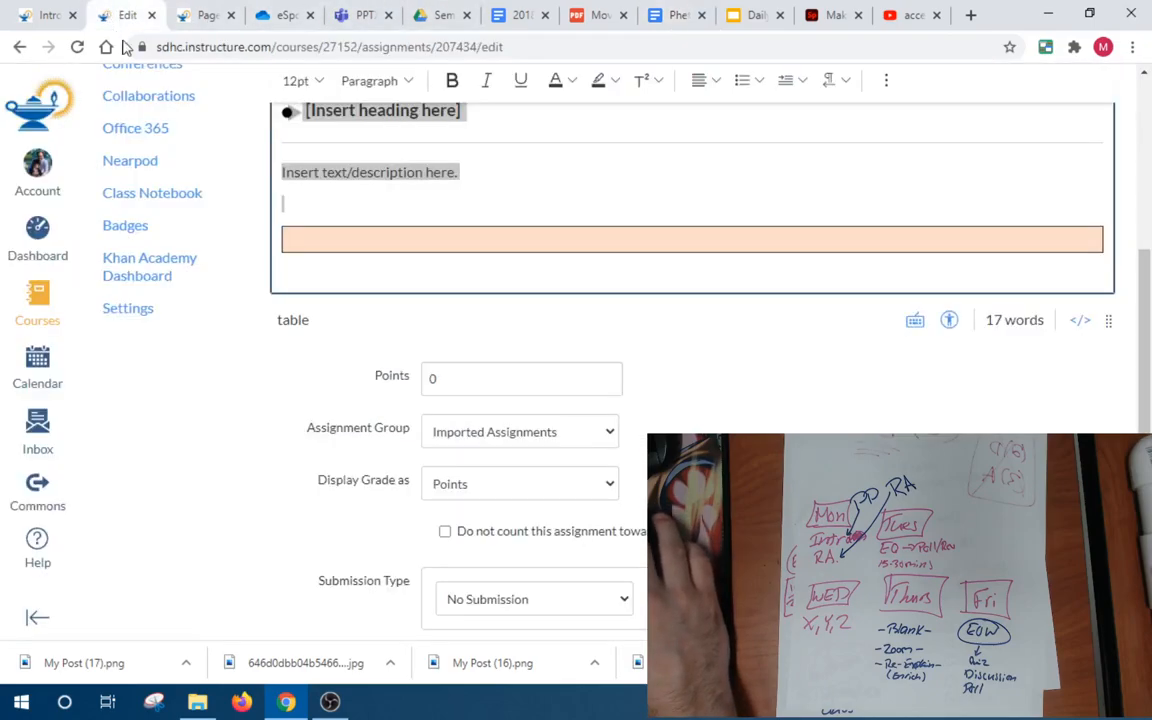
{"action": "scroll", "coordinate": [470, 321], "scroll_direction": "up", "scroll_amount": 2}
{"action": "left_click", "coordinate": [40, 15]}
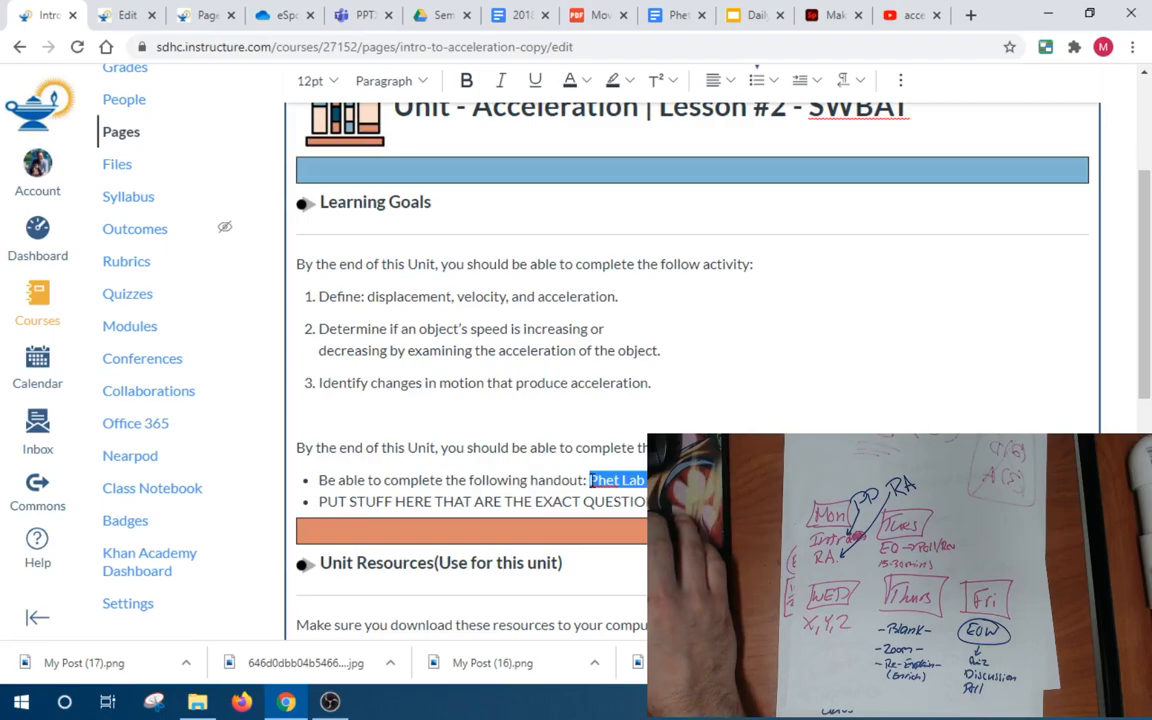
Link the text "Phet Lab Handout" in the first activities bullet to the copied document address
{"action": "left_click", "coordinate": [900, 80]}
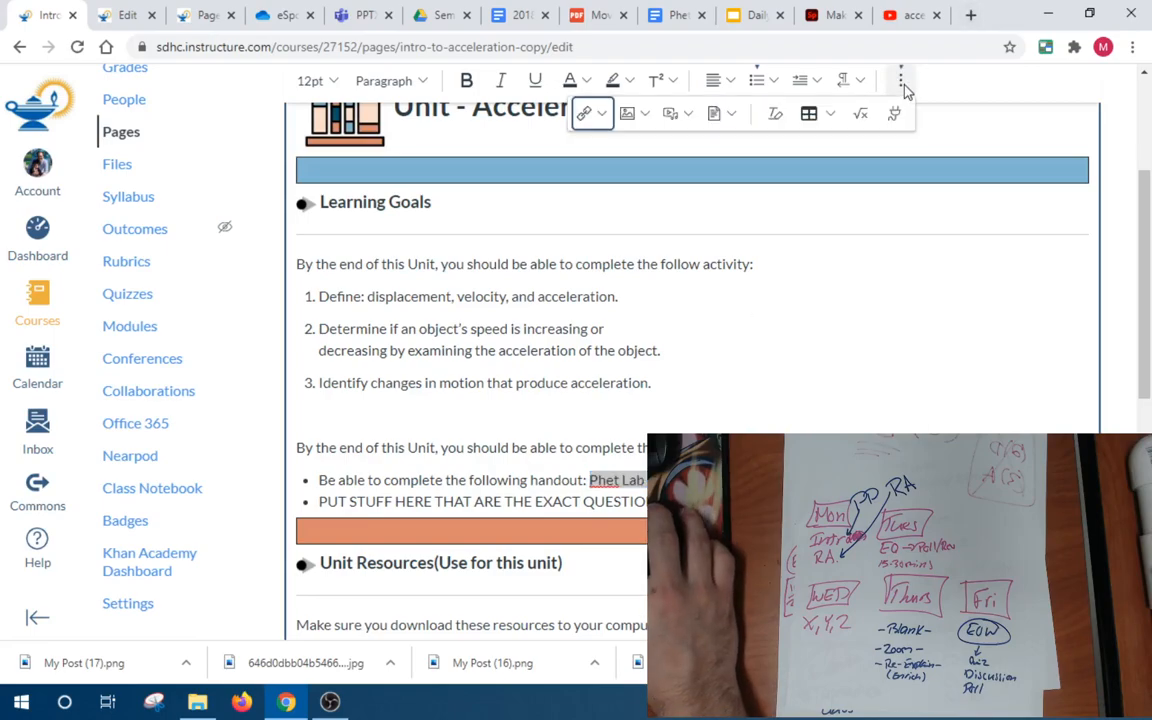
{"action": "left_click", "coordinate": [586, 114]}
{"action": "left_click", "coordinate": [623, 149]}
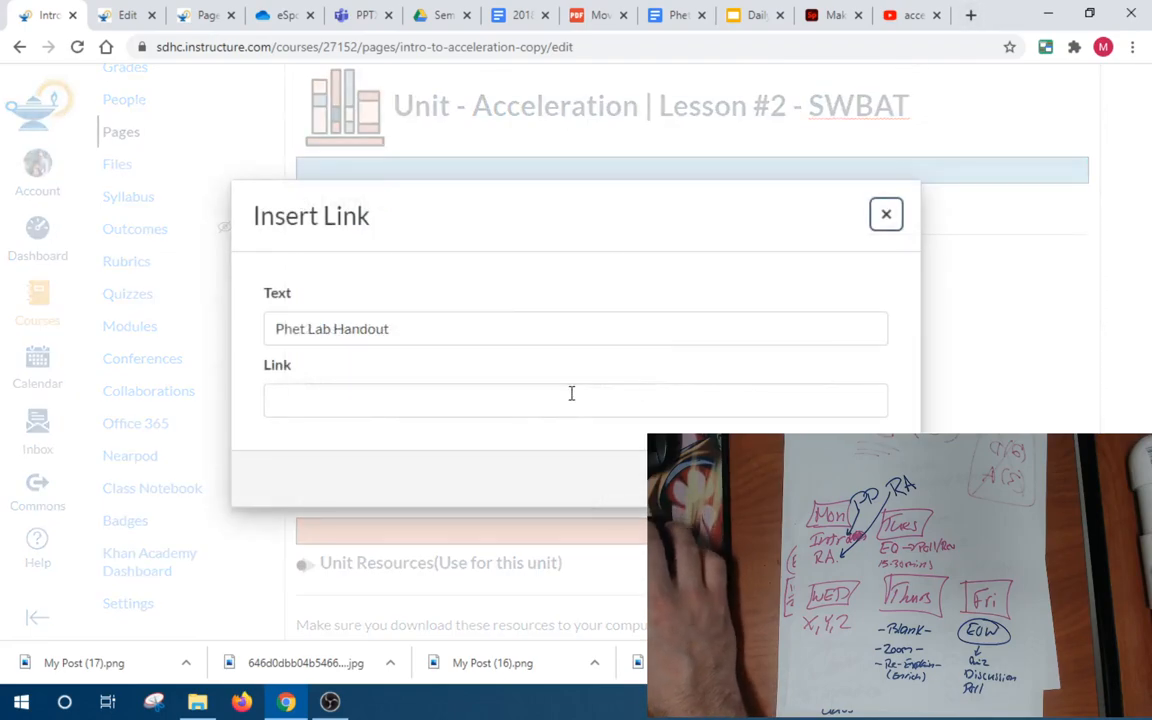
{"action": "left_click", "coordinate": [571, 393]}
{"action": "key", "text": "ctrl+v"}
{"action": "key", "text": "Return"}
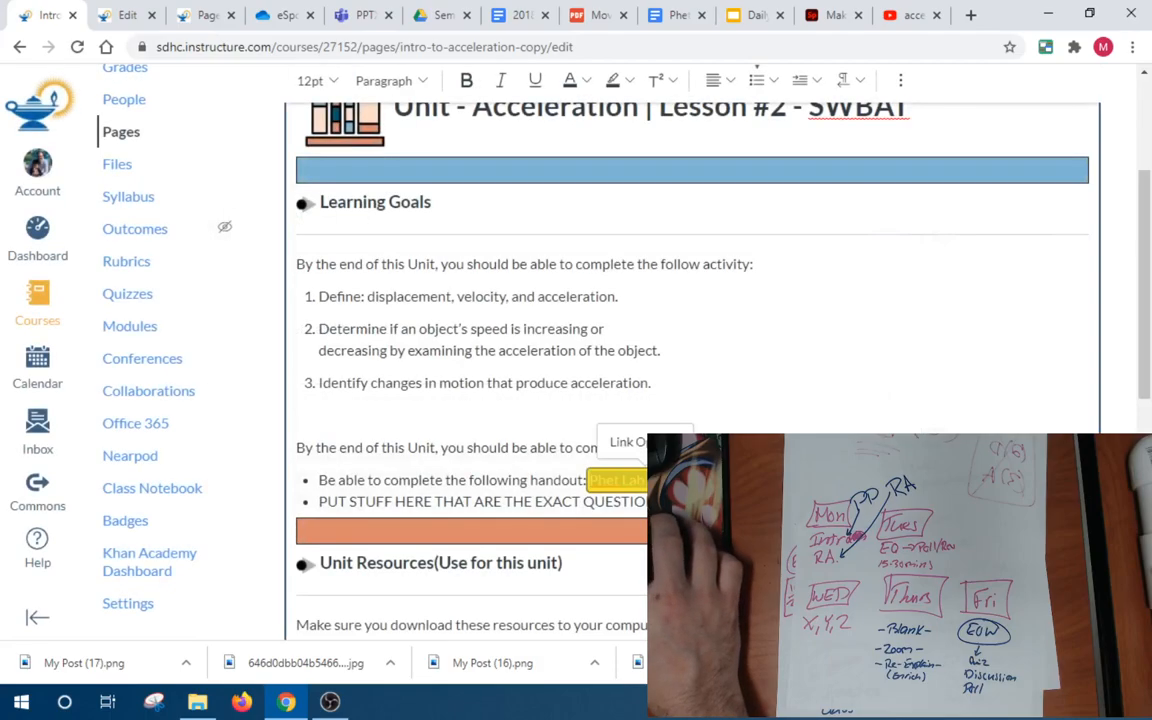
{"action": "left_click", "coordinate": [580, 404]}
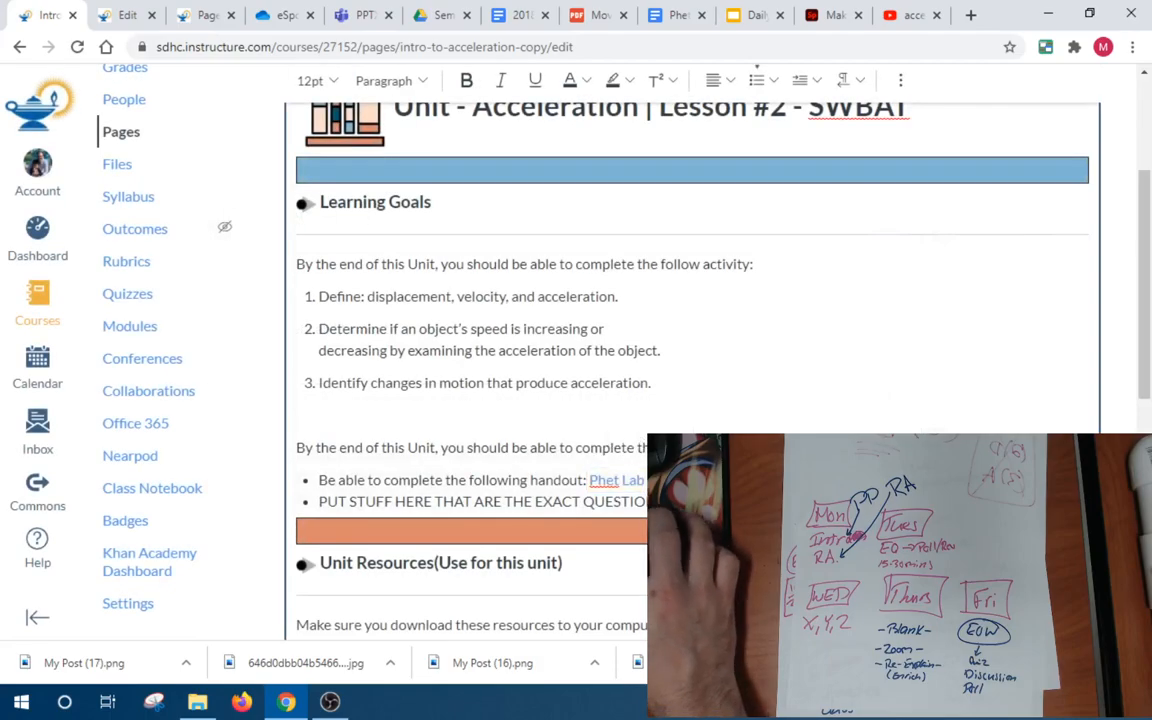
Add an empty sub-bullet below the Flippin Physics video in the Unit Resources list
{"action": "scroll", "coordinate": [670, 432], "scroll_direction": "down", "scroll_amount": 3}
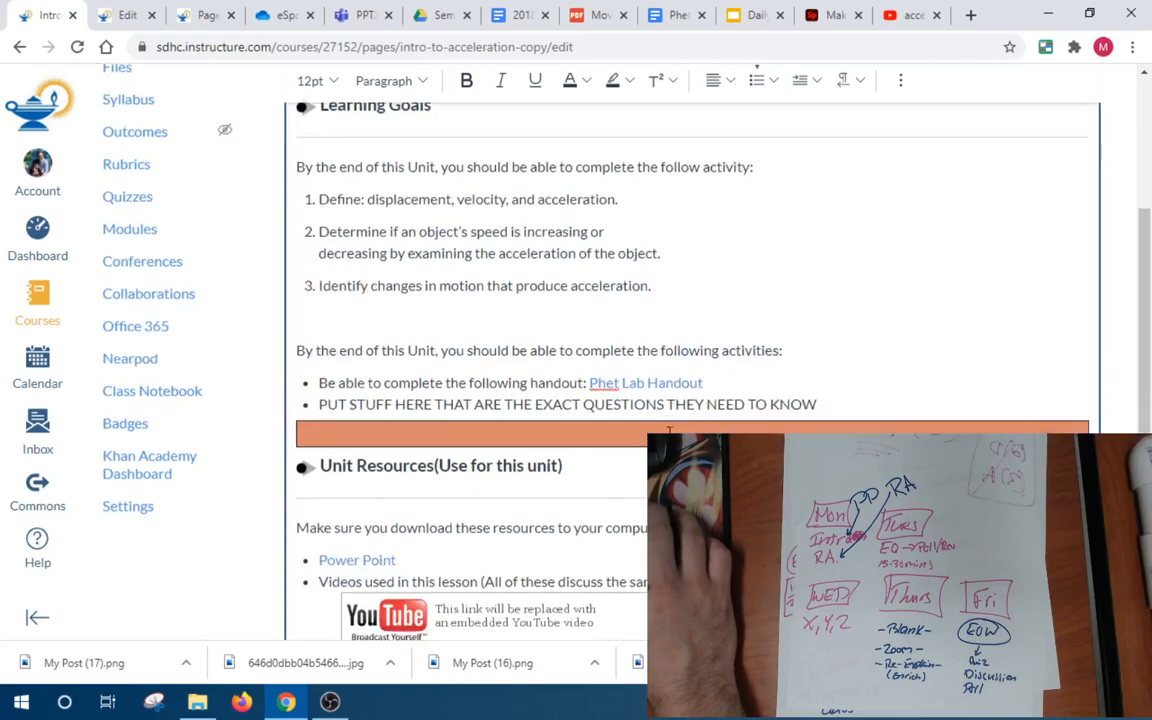
{"action": "scroll", "coordinate": [670, 432], "scroll_direction": "down", "scroll_amount": 1}
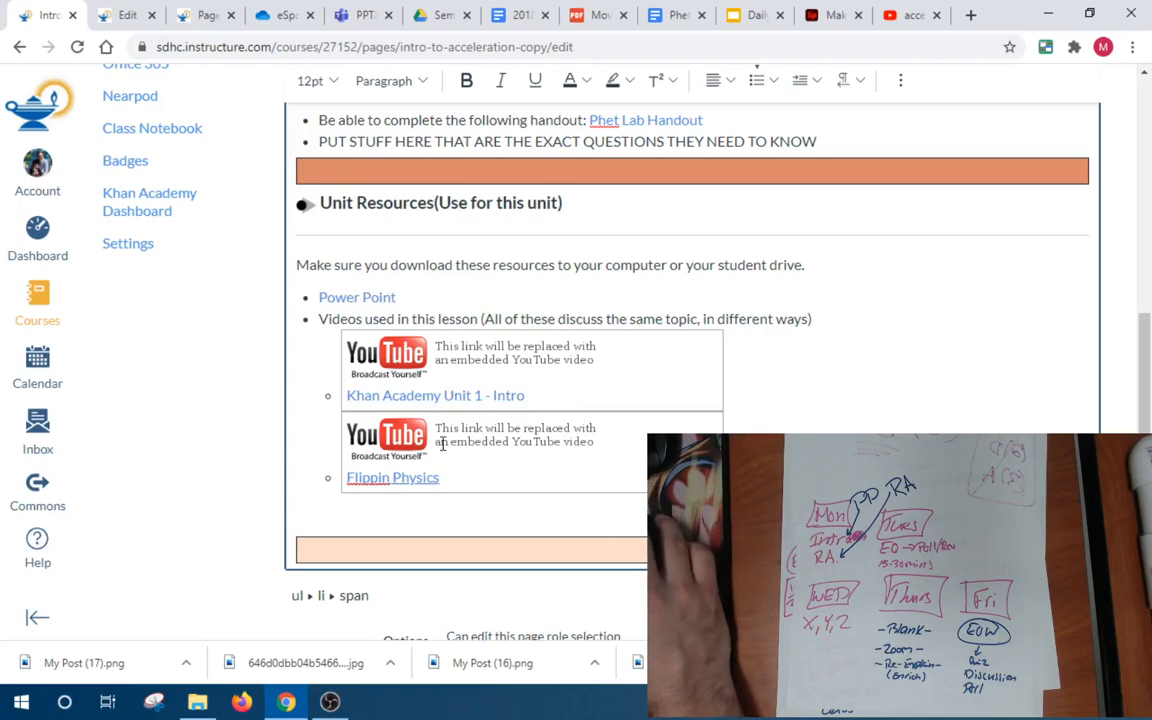
{"action": "left_click", "coordinate": [318, 516]}
{"action": "left_click", "coordinate": [442, 478]}
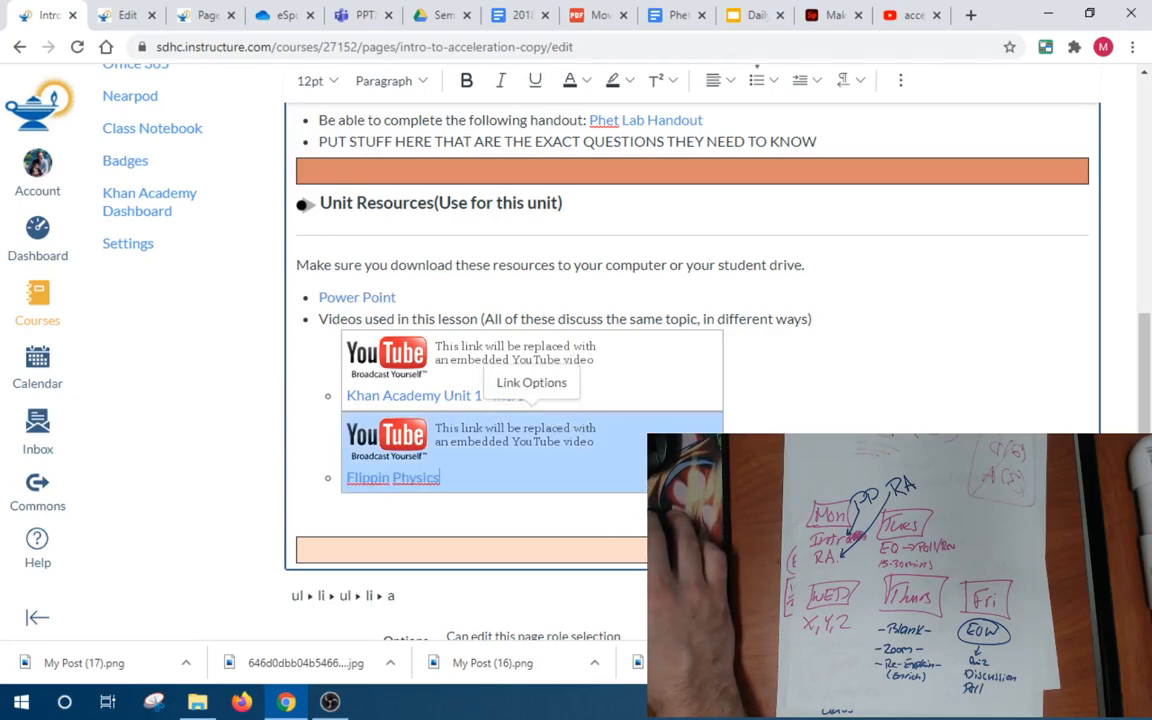
{"action": "key", "text": "Return"}
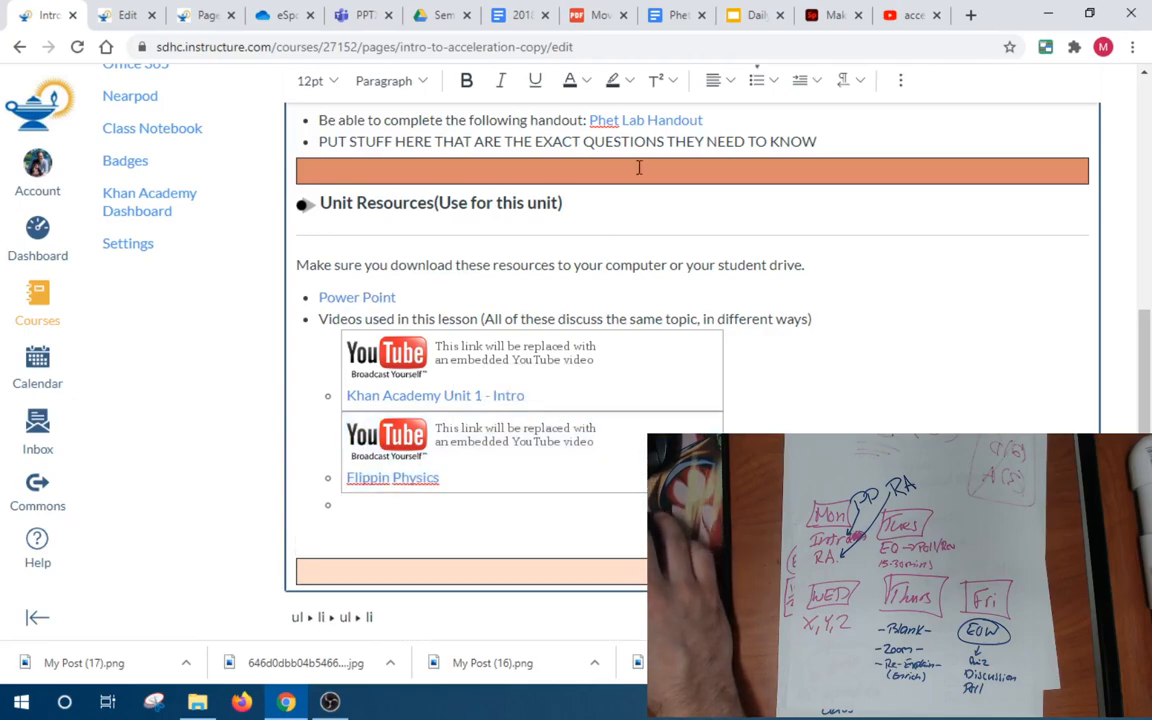
Switch to YouTube and search for "acceleration intro phet lab"
{"action": "left_click", "coordinate": [896, 15]}
{"action": "scroll", "coordinate": [757, 301], "scroll_direction": "down", "scroll_amount": 1}
{"action": "scroll", "coordinate": [757, 301], "scroll_direction": "down", "scroll_amount": 2}
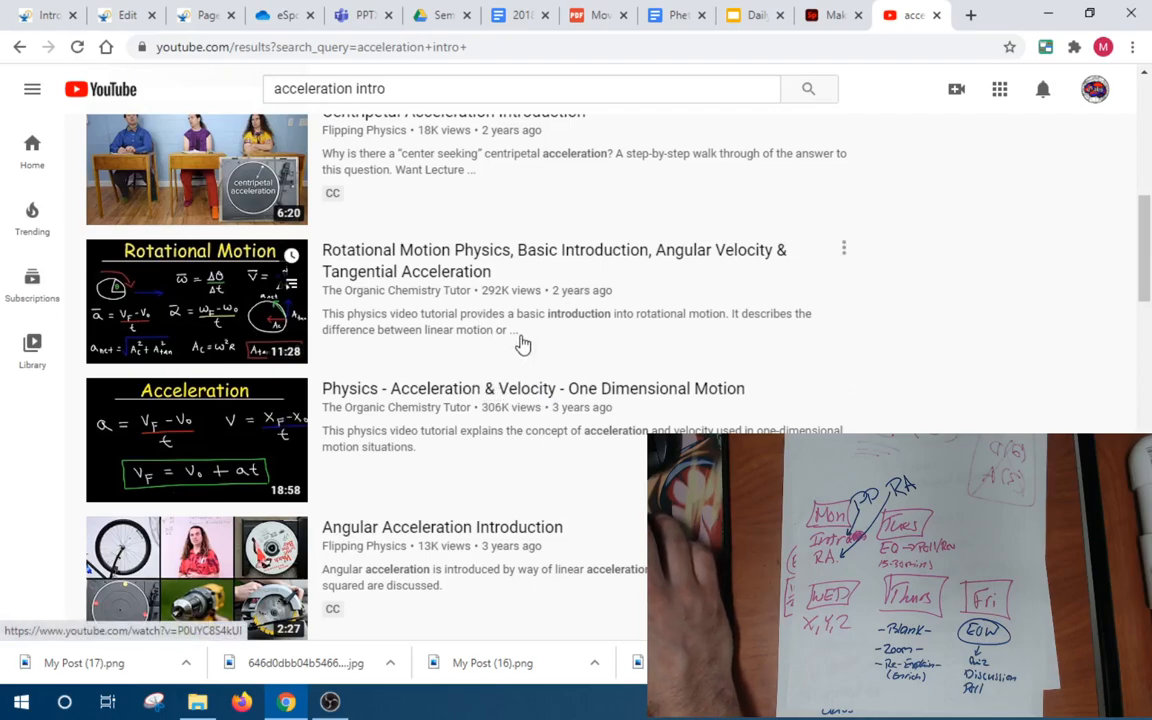
{"action": "left_click", "coordinate": [485, 89]}
{"action": "type", "text": "p"}
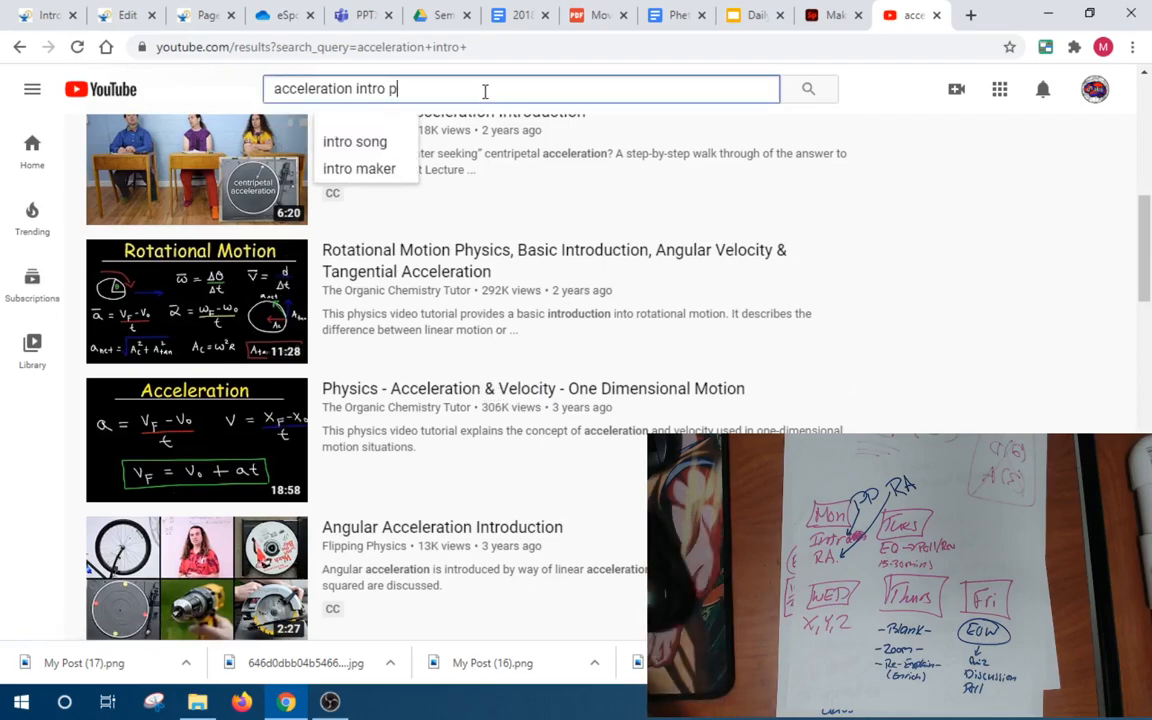
{"action": "type", "text": "het lab"}
{"action": "key", "text": "Return"}
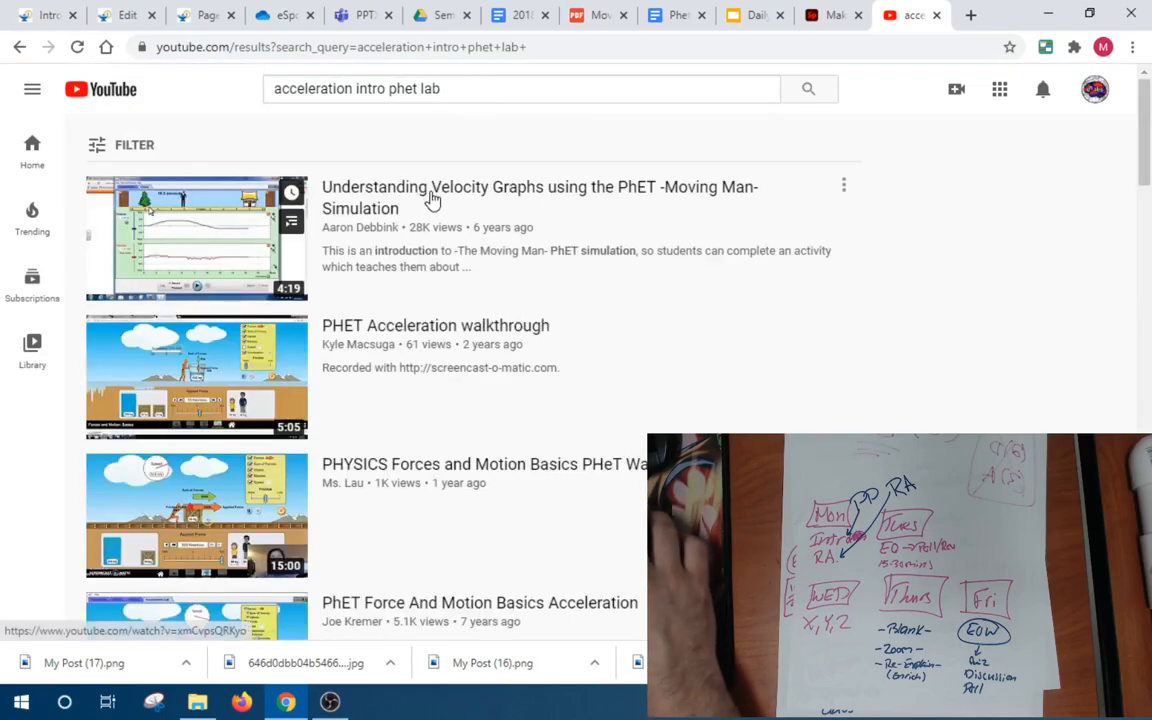
Copy the link address of the video "Understanding Velocity Graphs using the PhET -Moving Man- Simulation" and return to the Canvas page editor
{"action": "right_click", "coordinate": [566, 199]}
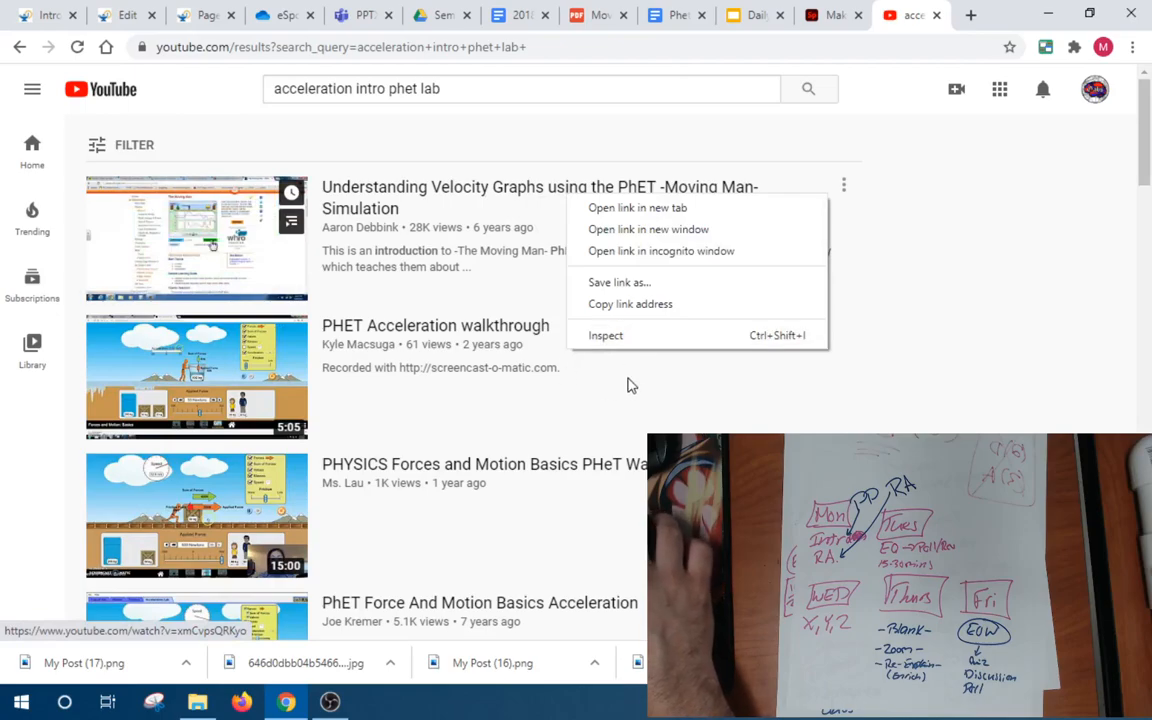
{"action": "left_click", "coordinate": [645, 306]}
{"action": "left_click", "coordinate": [39, 6]}
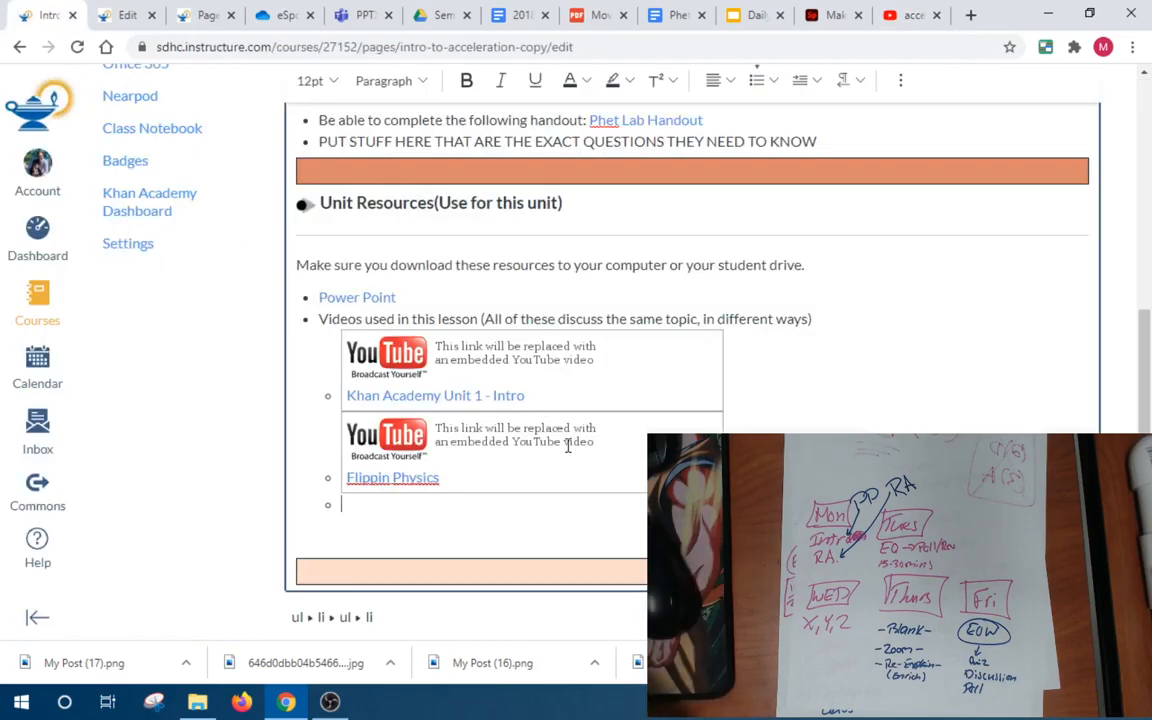
Enter "Phet Lab" in the new resources sub-bullet and link it to the copied video address
{"action": "type", "text": "Phet Lab"}
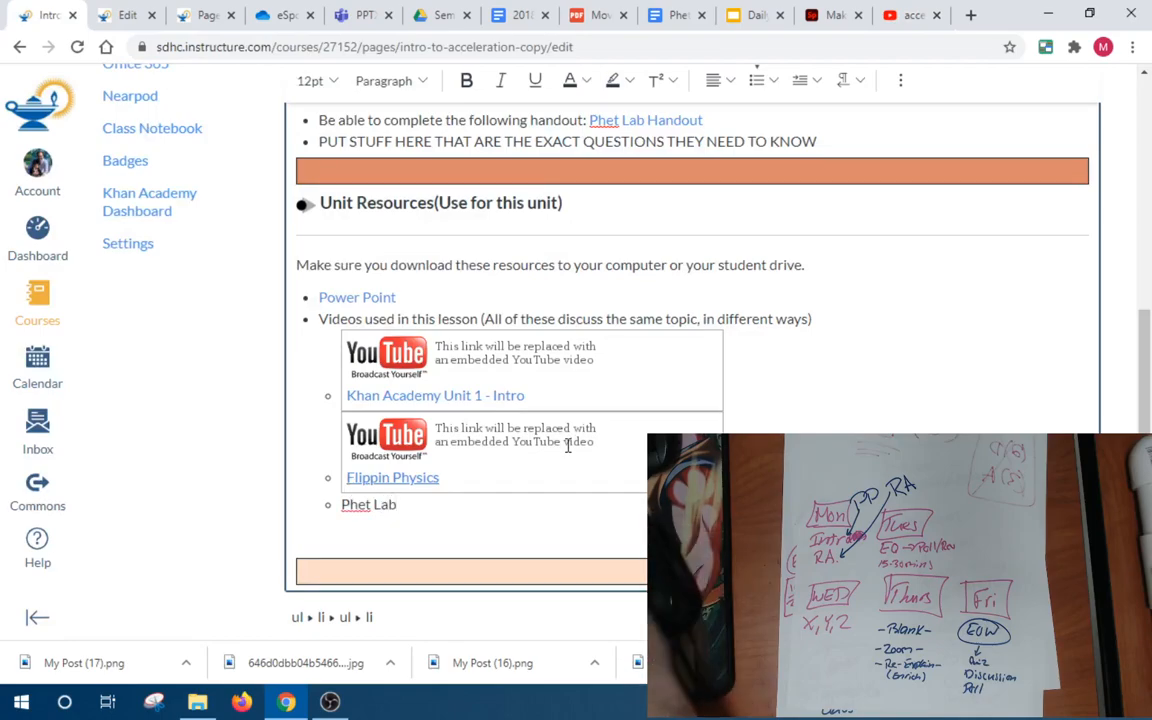
{"action": "key", "text": "ctrl+shift+Left"}
{"action": "key", "text": "ctrl+shift+Left"}
{"action": "key", "text": "ctrl+k"}
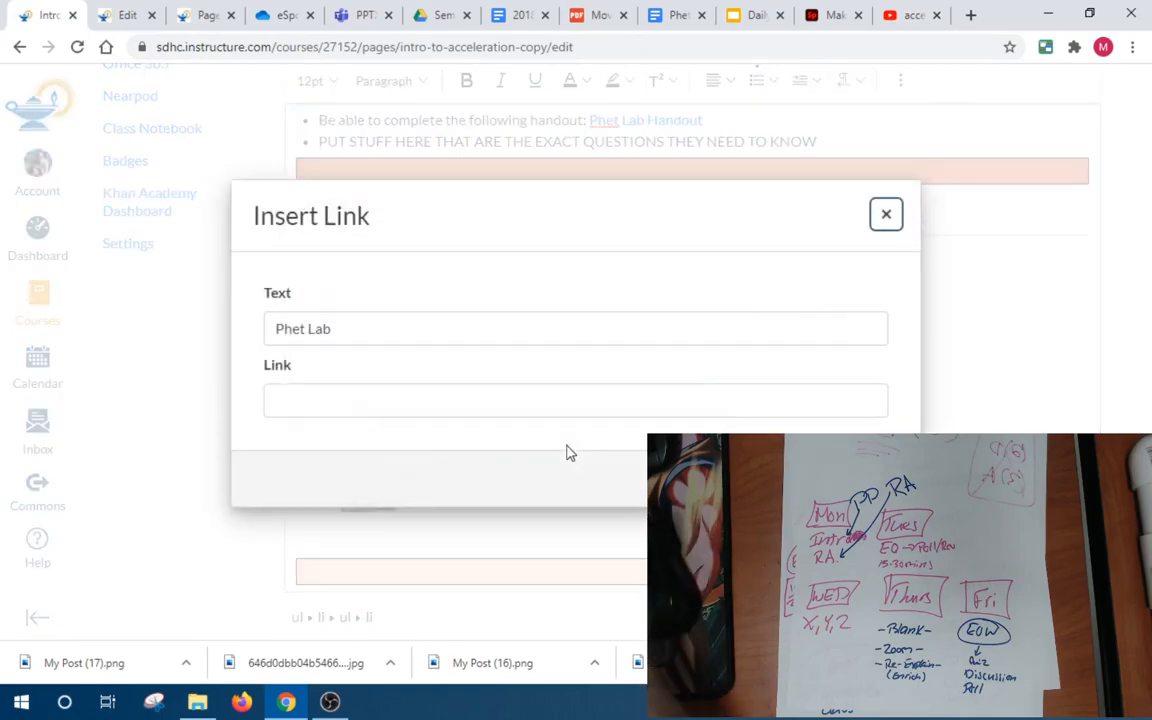
{"action": "left_click", "coordinate": [614, 406]}
{"action": "key", "text": "ctrl+v"}
{"action": "key", "text": "Return"}
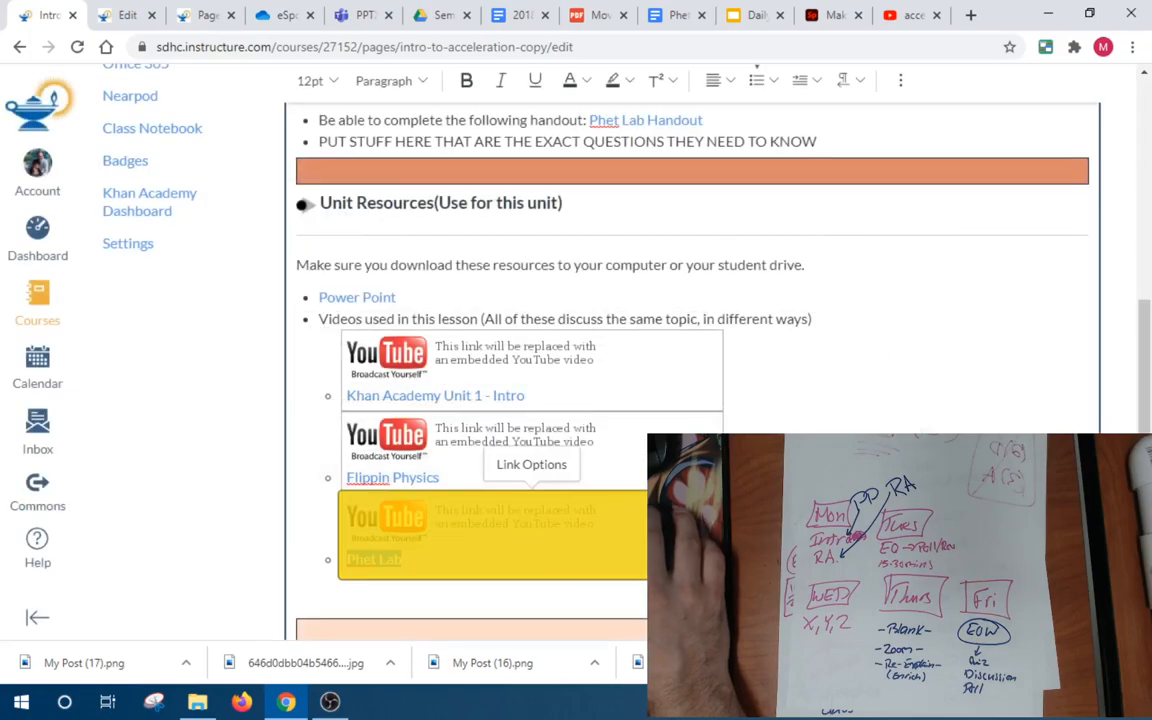
{"action": "left_click", "coordinate": [442, 478]}
Save the "Accleration - Phet Lab" page and look over the saved version
{"action": "scroll", "coordinate": [690, 400], "scroll_direction": "down", "scroll_amount": 3}
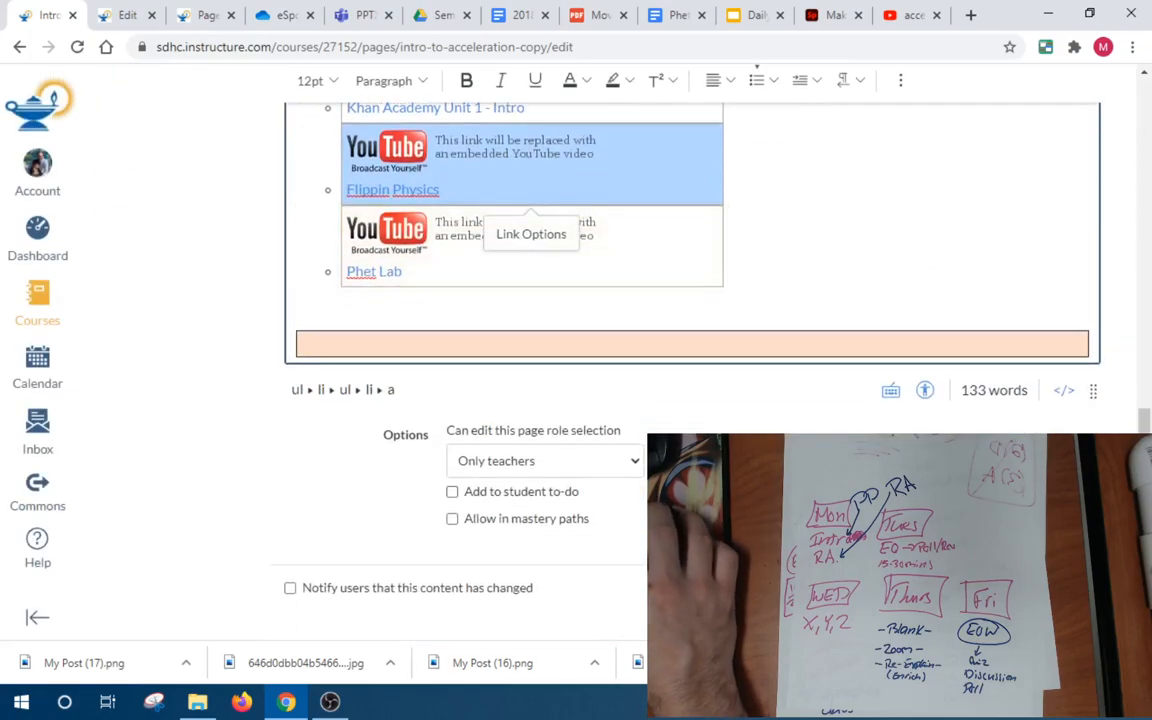
{"action": "left_click", "coordinate": [1081, 588]}
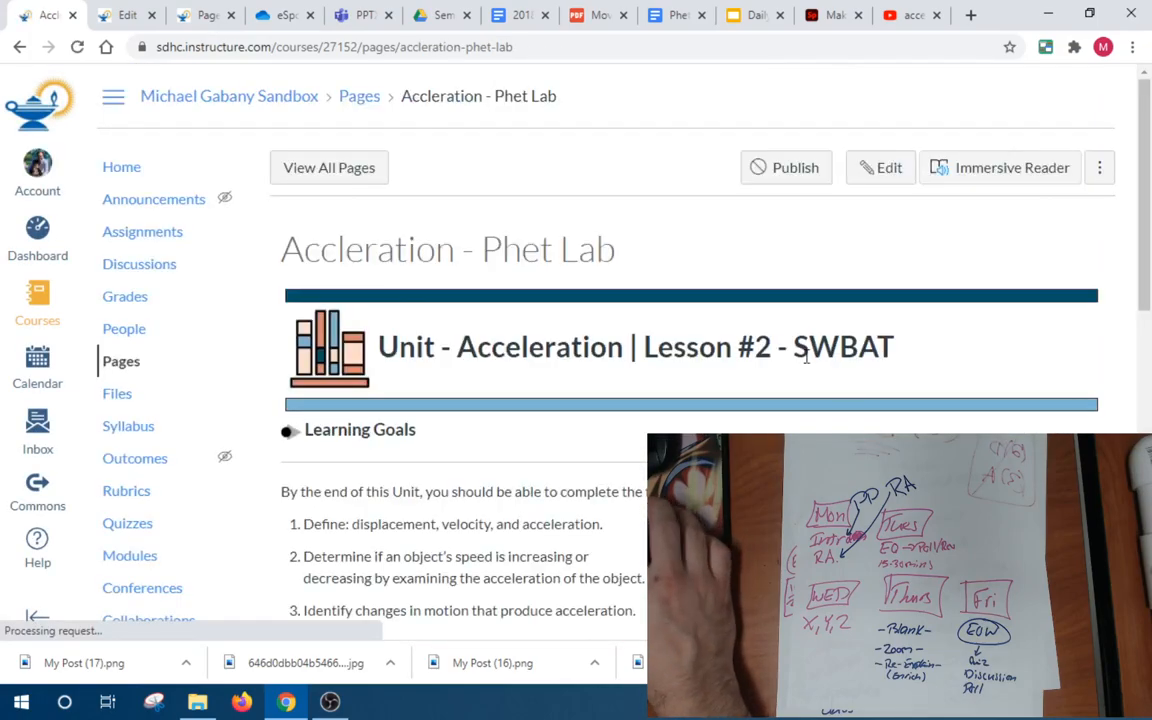
{"action": "scroll", "coordinate": [806, 358], "scroll_direction": "down", "scroll_amount": 6}
{"action": "scroll", "coordinate": [751, 288], "scroll_direction": "up", "scroll_amount": 4}
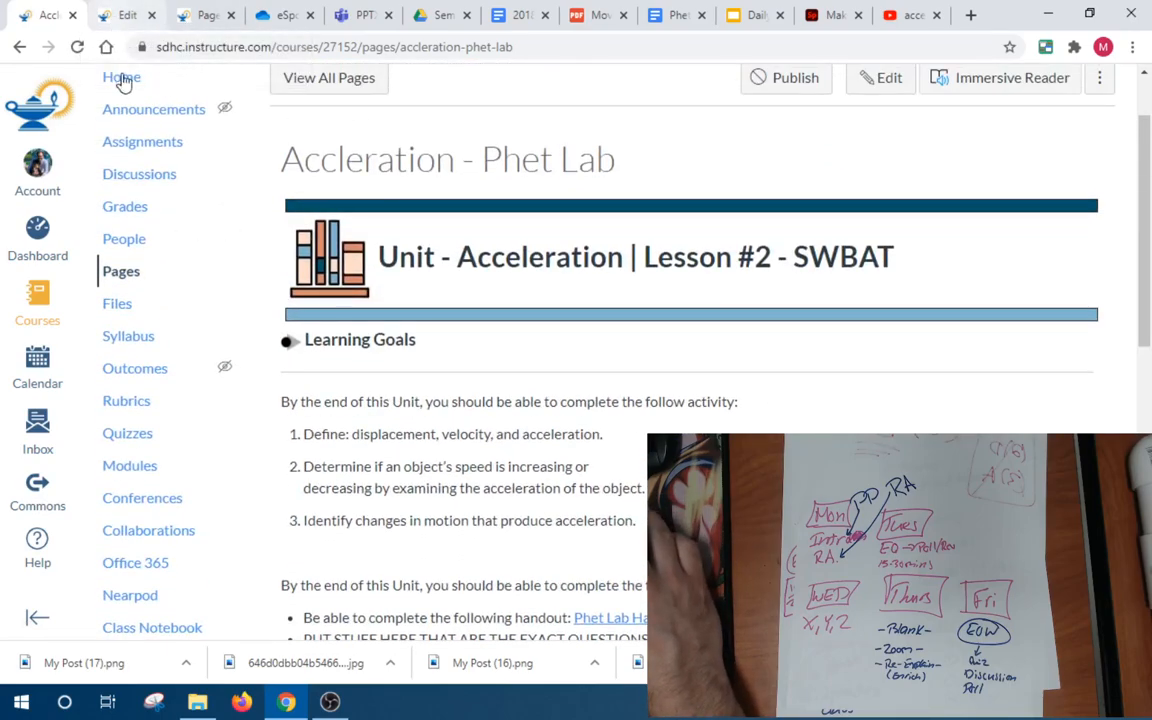
Open the course modules, review the Week 1 and Week 2 items of Unit - Acceleration, and dismiss the browser's downloads bar
{"action": "left_click", "coordinate": [135, 466]}
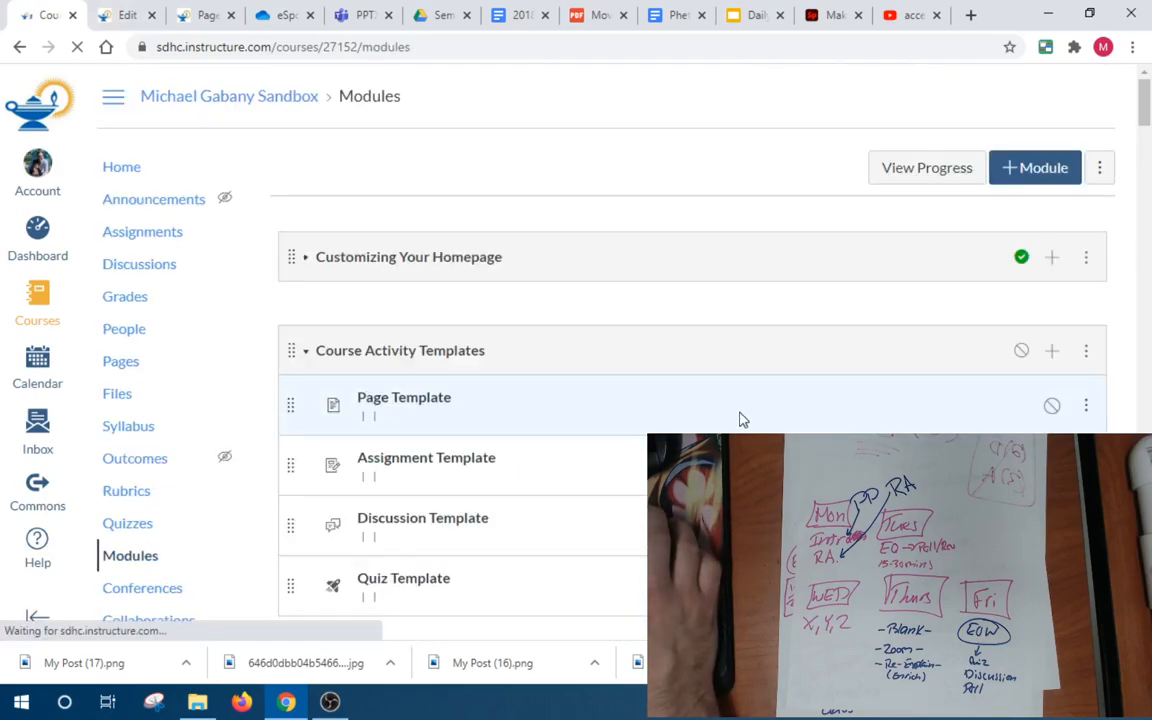
{"action": "scroll", "coordinate": [738, 419], "scroll_direction": "down", "scroll_amount": 3}
{"action": "scroll", "coordinate": [738, 419], "scroll_direction": "down", "scroll_amount": 1}
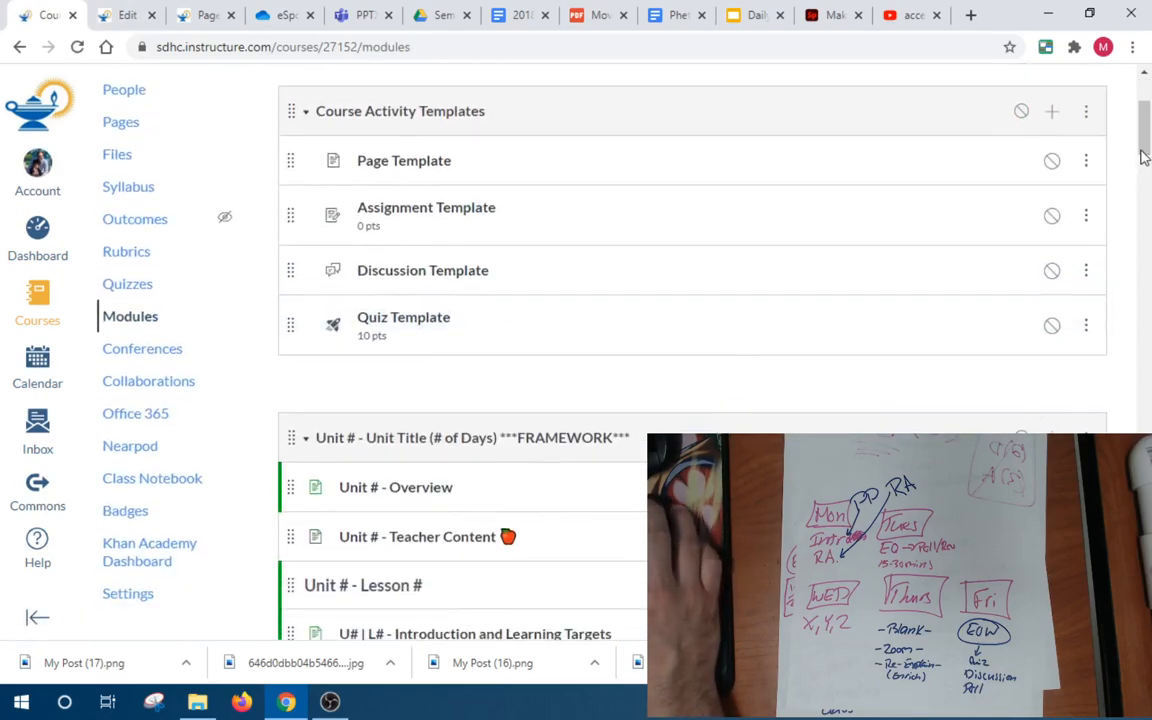
{"action": "scroll", "coordinate": [1143, 157], "scroll_direction": "down", "scroll_amount": 15}
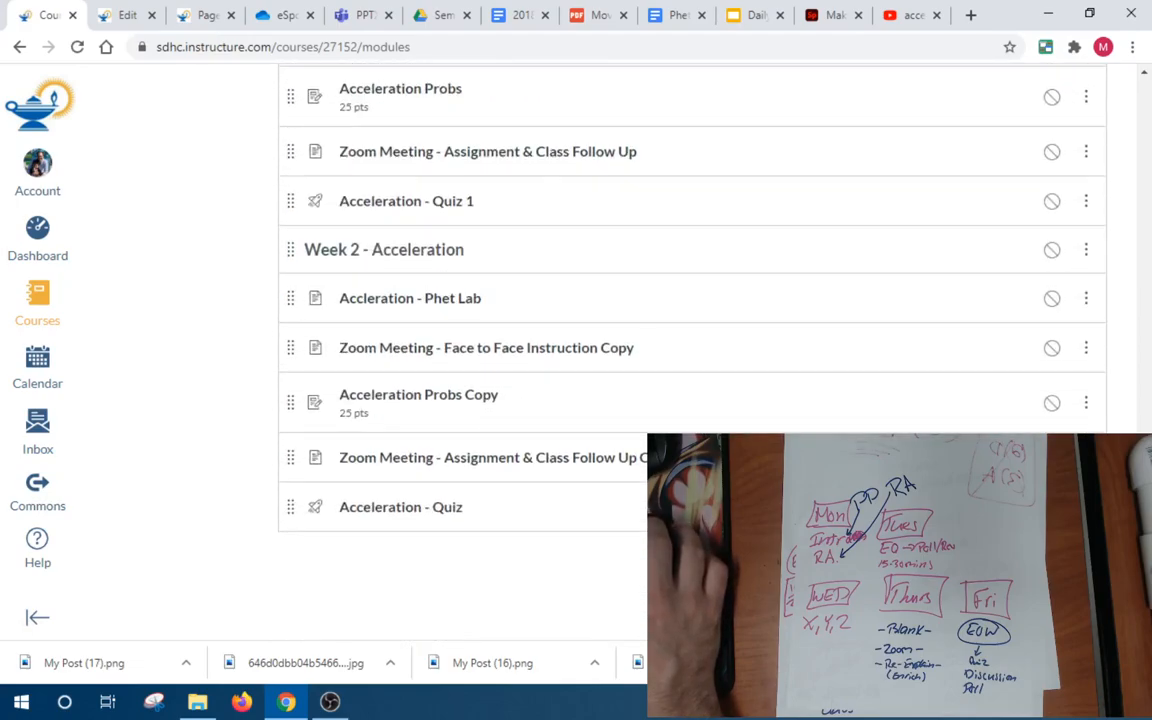
{"action": "scroll", "coordinate": [404, 170], "scroll_direction": "up", "scroll_amount": 3}
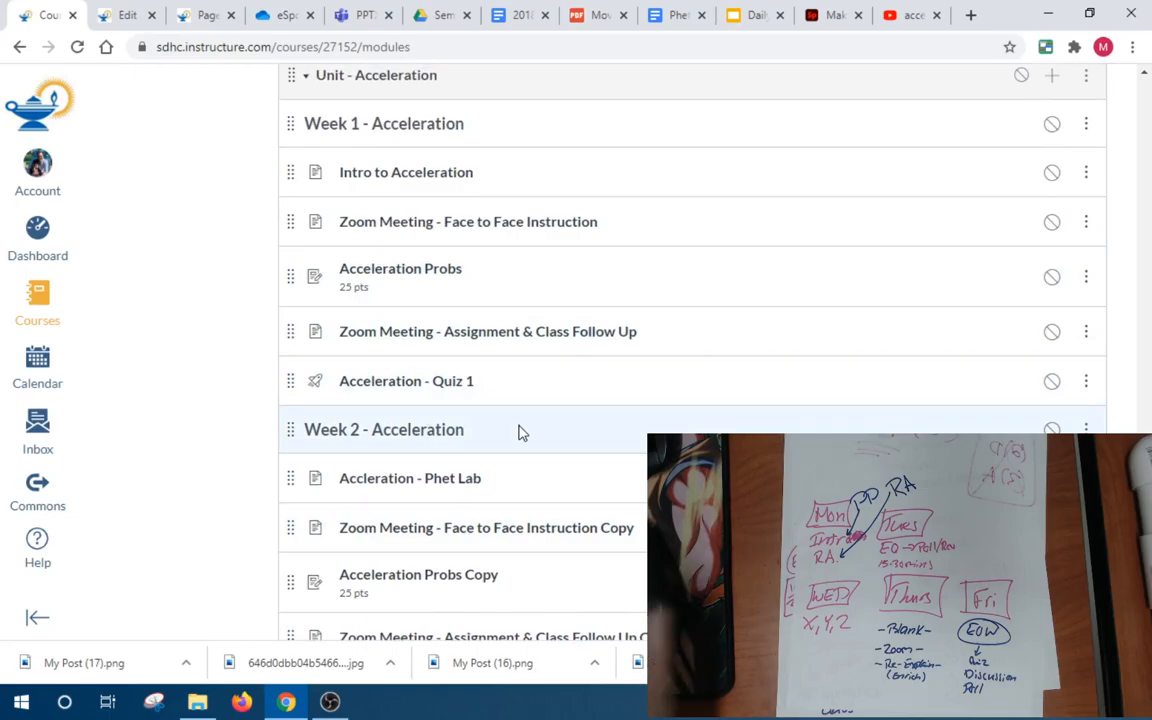
{"action": "scroll", "coordinate": [560, 535], "scroll_direction": "down", "scroll_amount": 1}
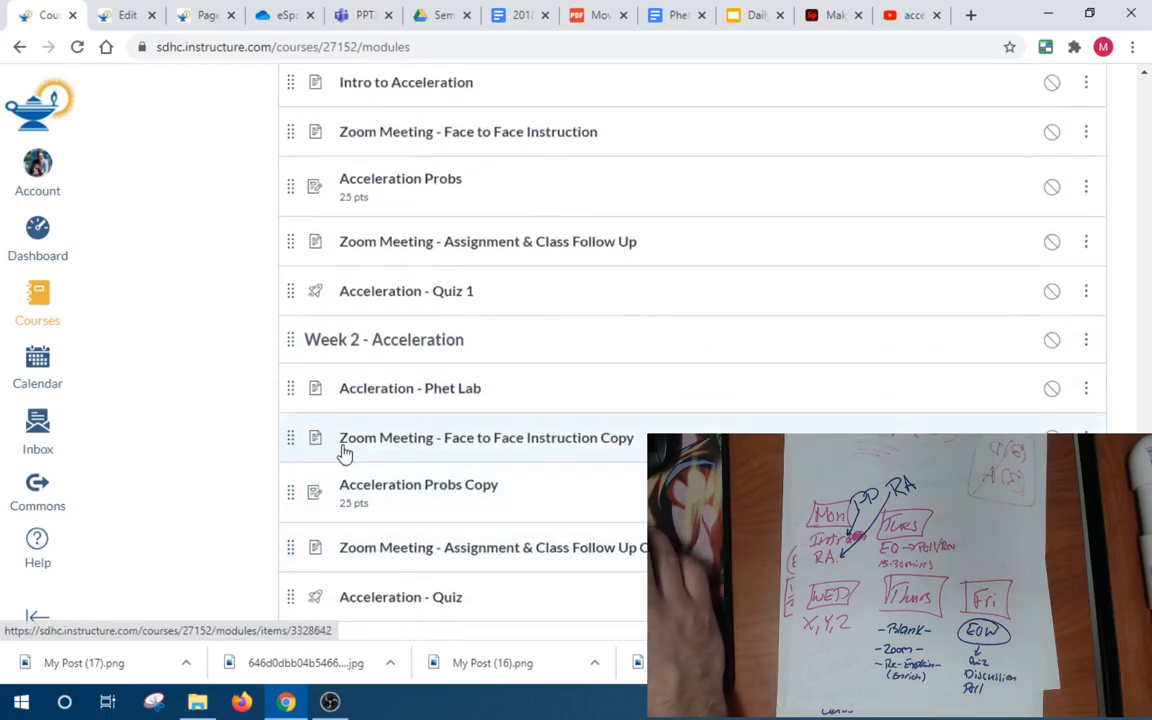
{"action": "scroll", "coordinate": [270, 458], "scroll_direction": "up", "scroll_amount": 3}
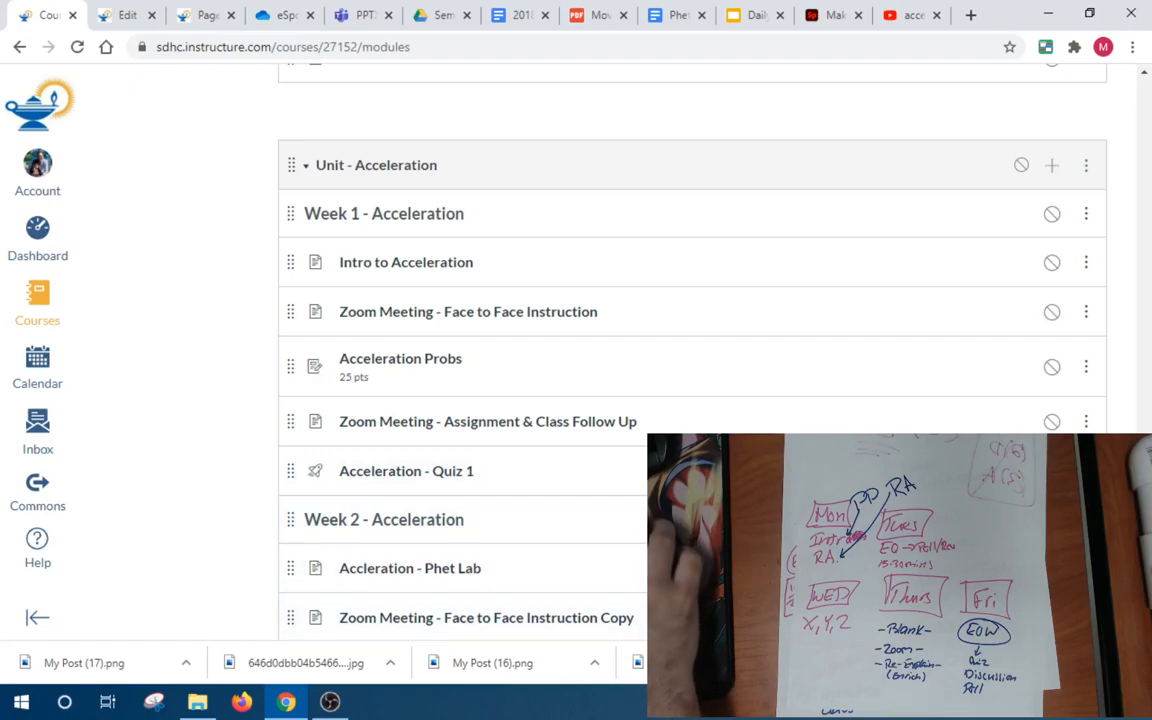
{"action": "left_click", "coordinate": [1136, 663]}
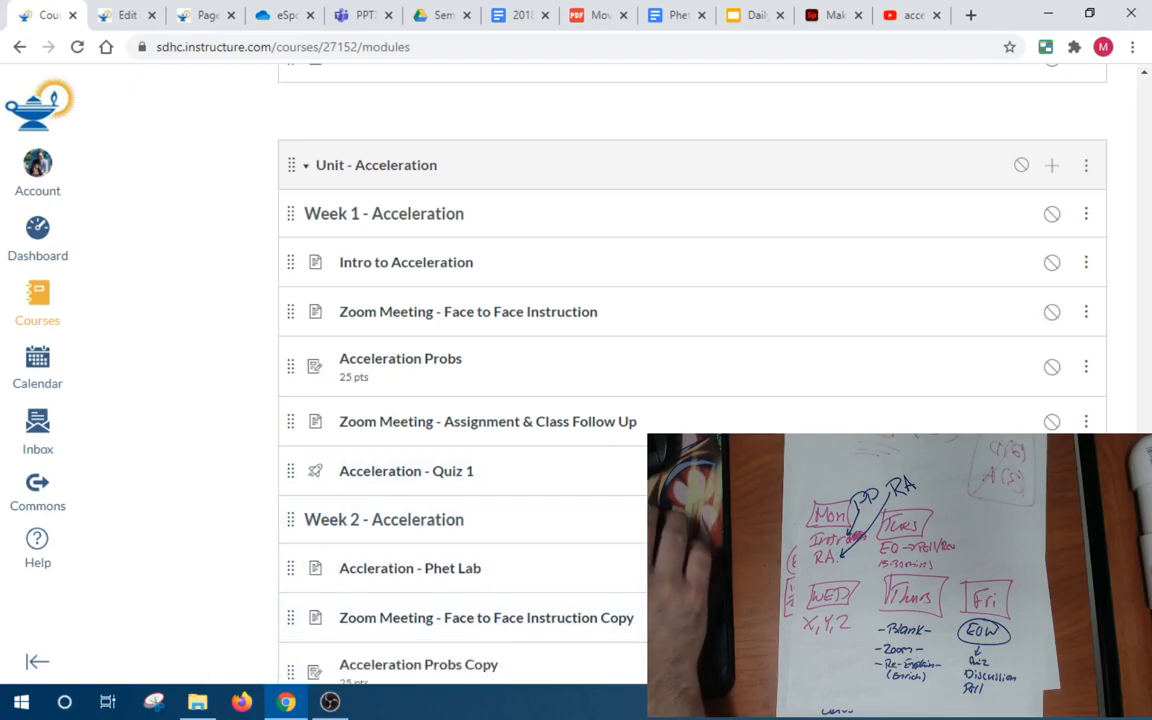